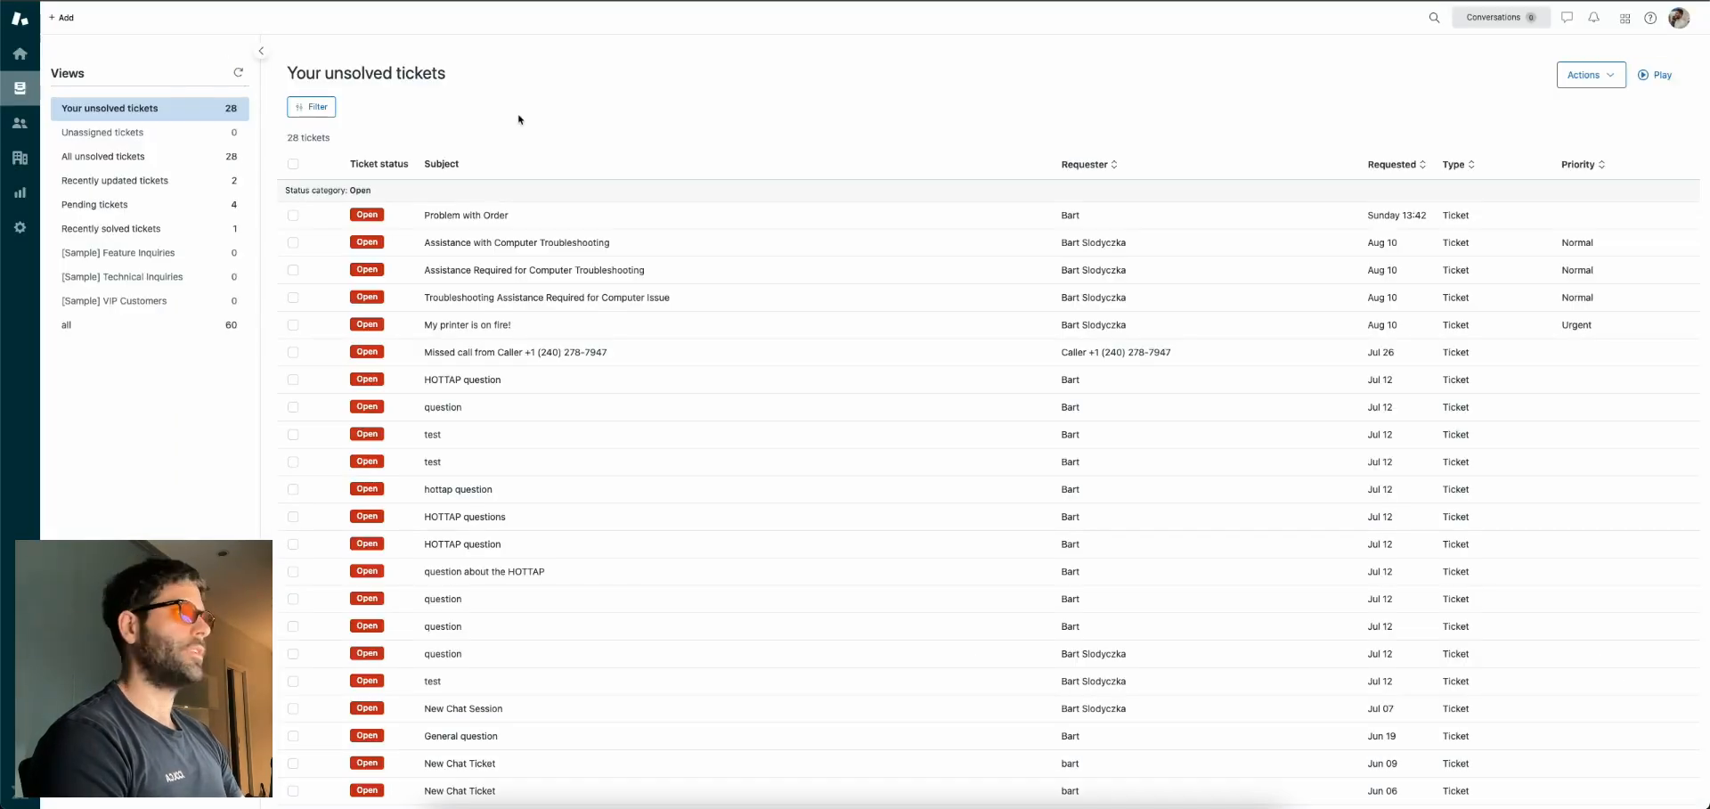
Open the new 'hi there' ticket #106 from Your unsolved tickets
{"action": "left_click", "coordinate": [516, 203]}
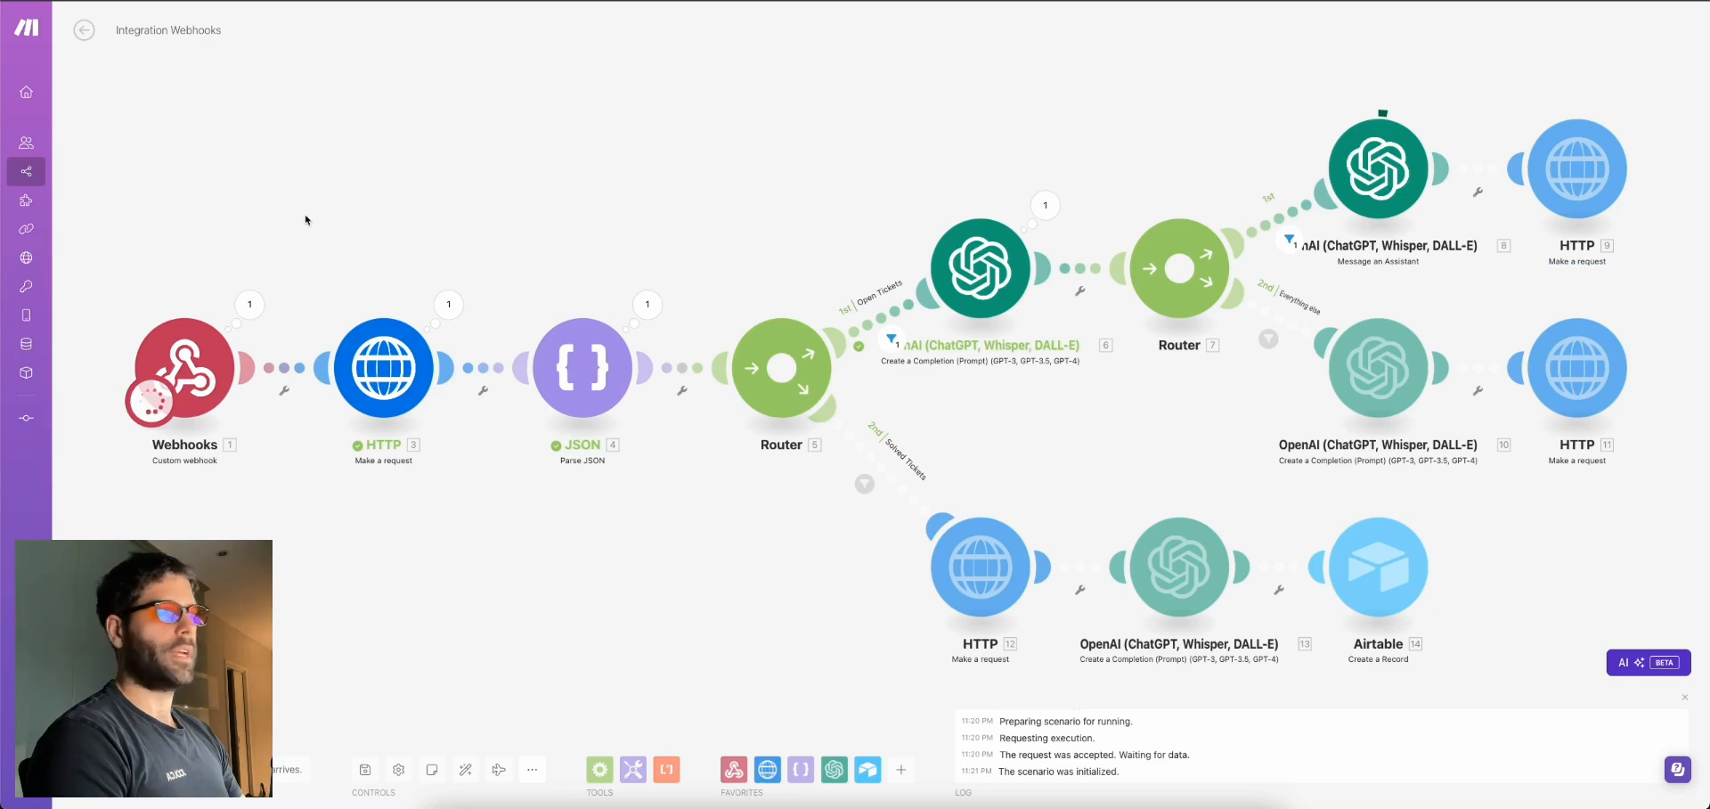
{"action": "left_click_drag", "start_coordinate": [1150, 153], "coordinate": [1104, 159]}
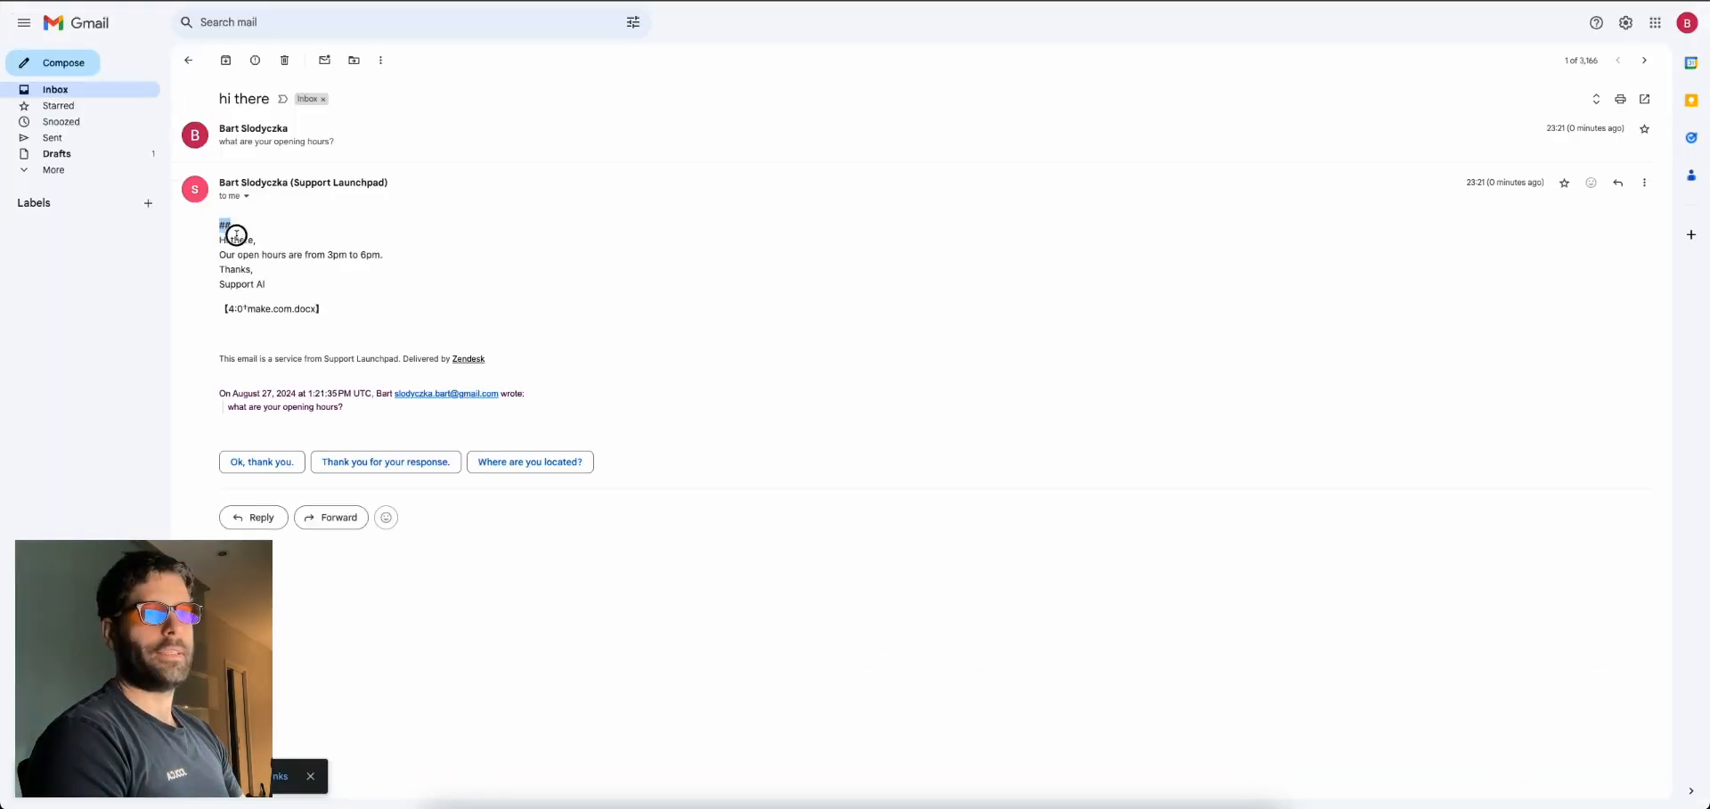
Highlight the AI-generated reply on ticket #106, then clear the selection
{"action": "left_click_drag", "start_coordinate": [236, 234], "coordinate": [294, 284]}
{"action": "left_click", "coordinate": [311, 293]}
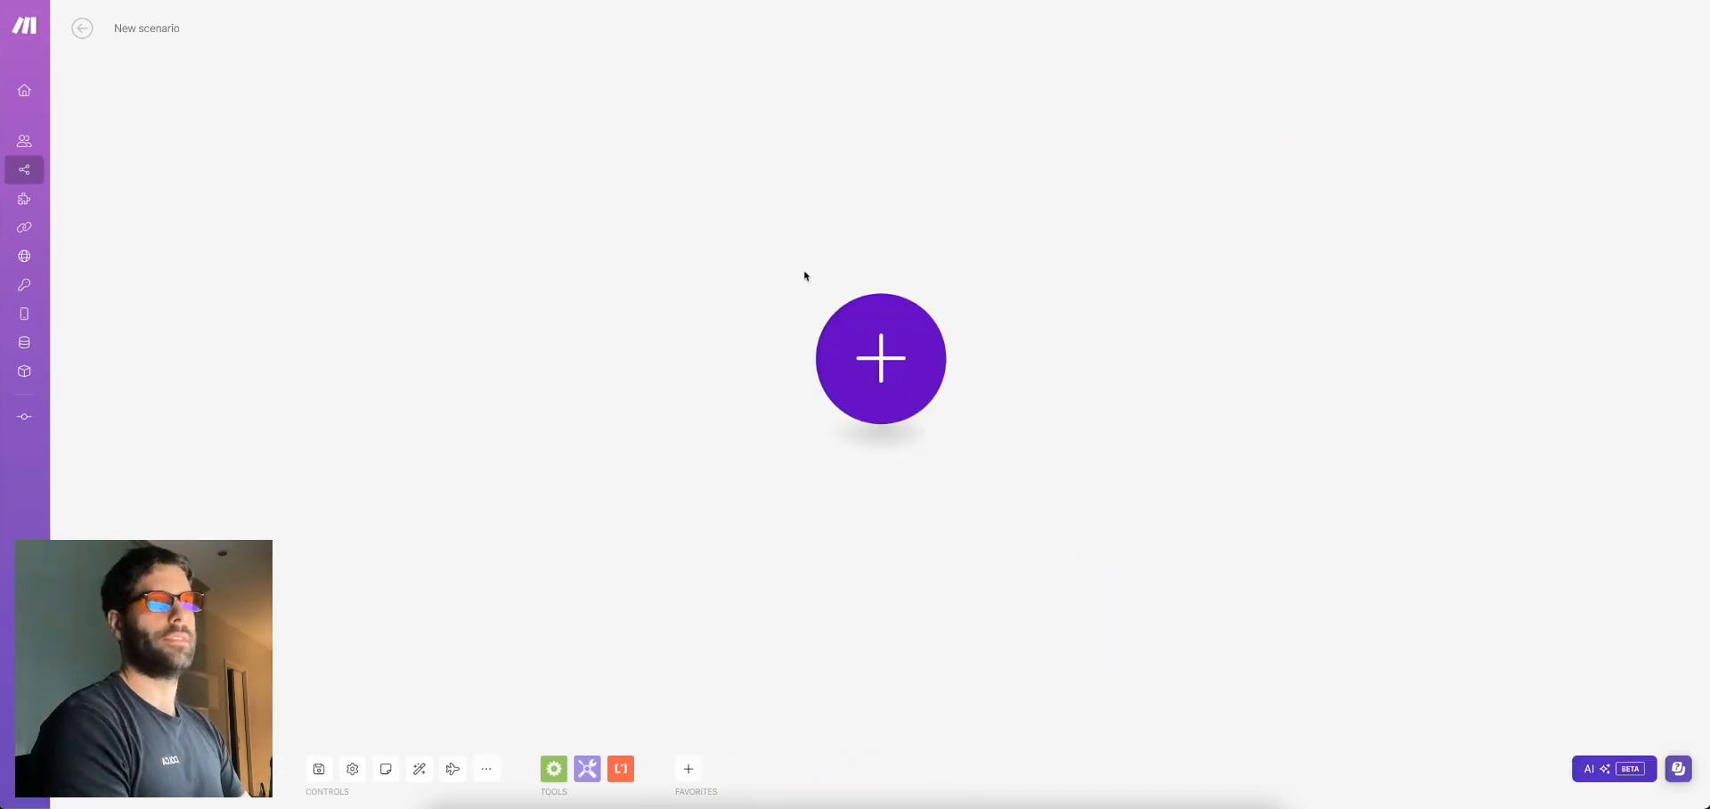
Add a Webhooks Custom webhook trigger with a new hook 'bart-zendesk' and copy its address
{"action": "left_click", "coordinate": [864, 347]}
{"action": "left_click", "coordinate": [1041, 374]}
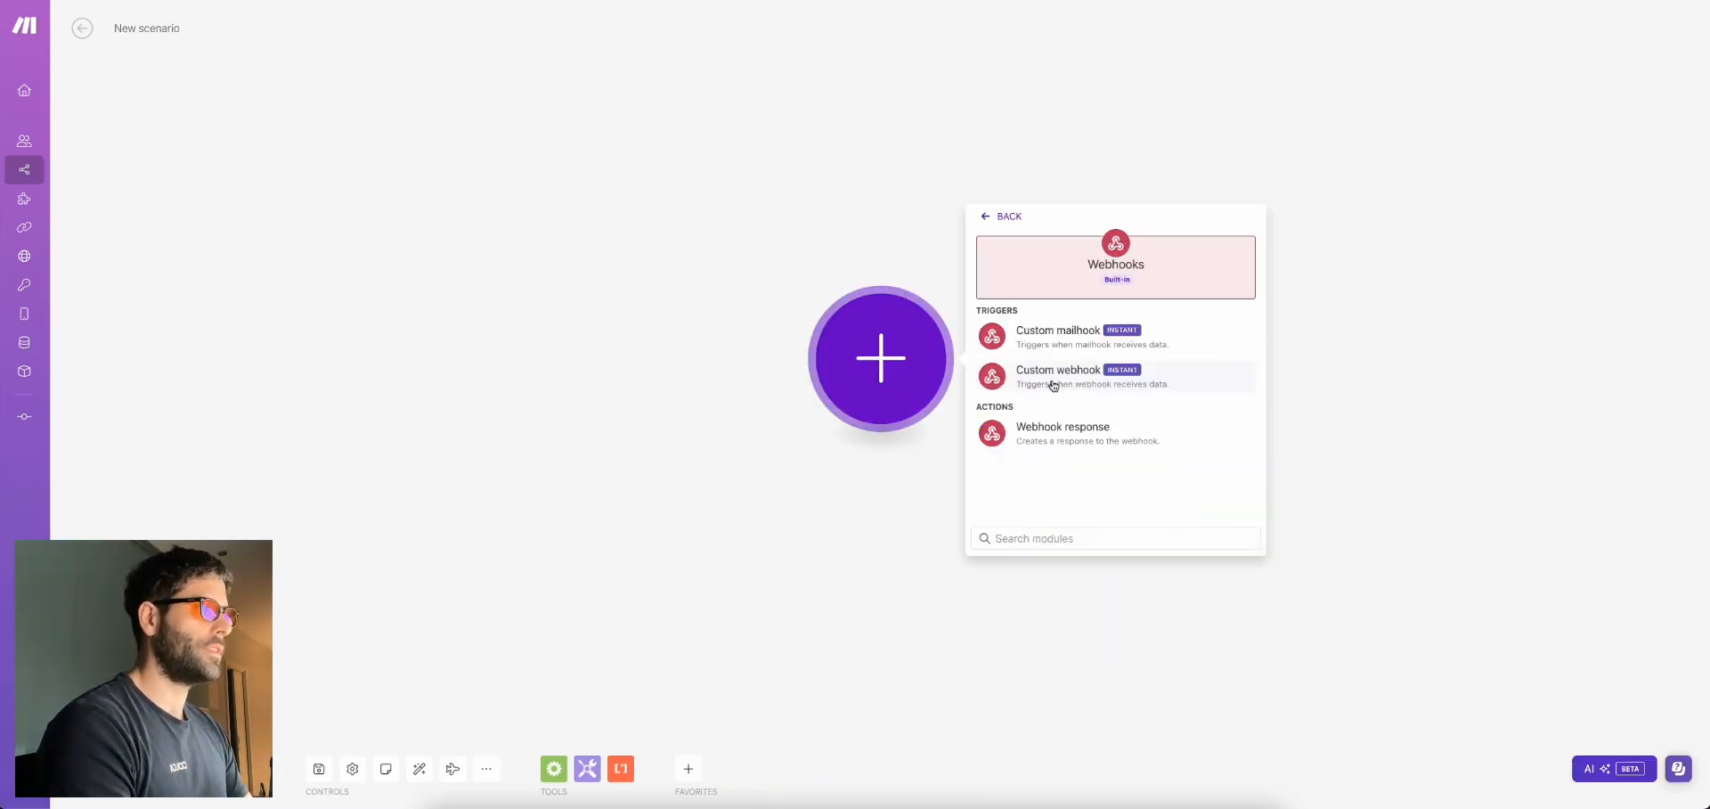
{"action": "left_click", "coordinate": [1051, 334]}
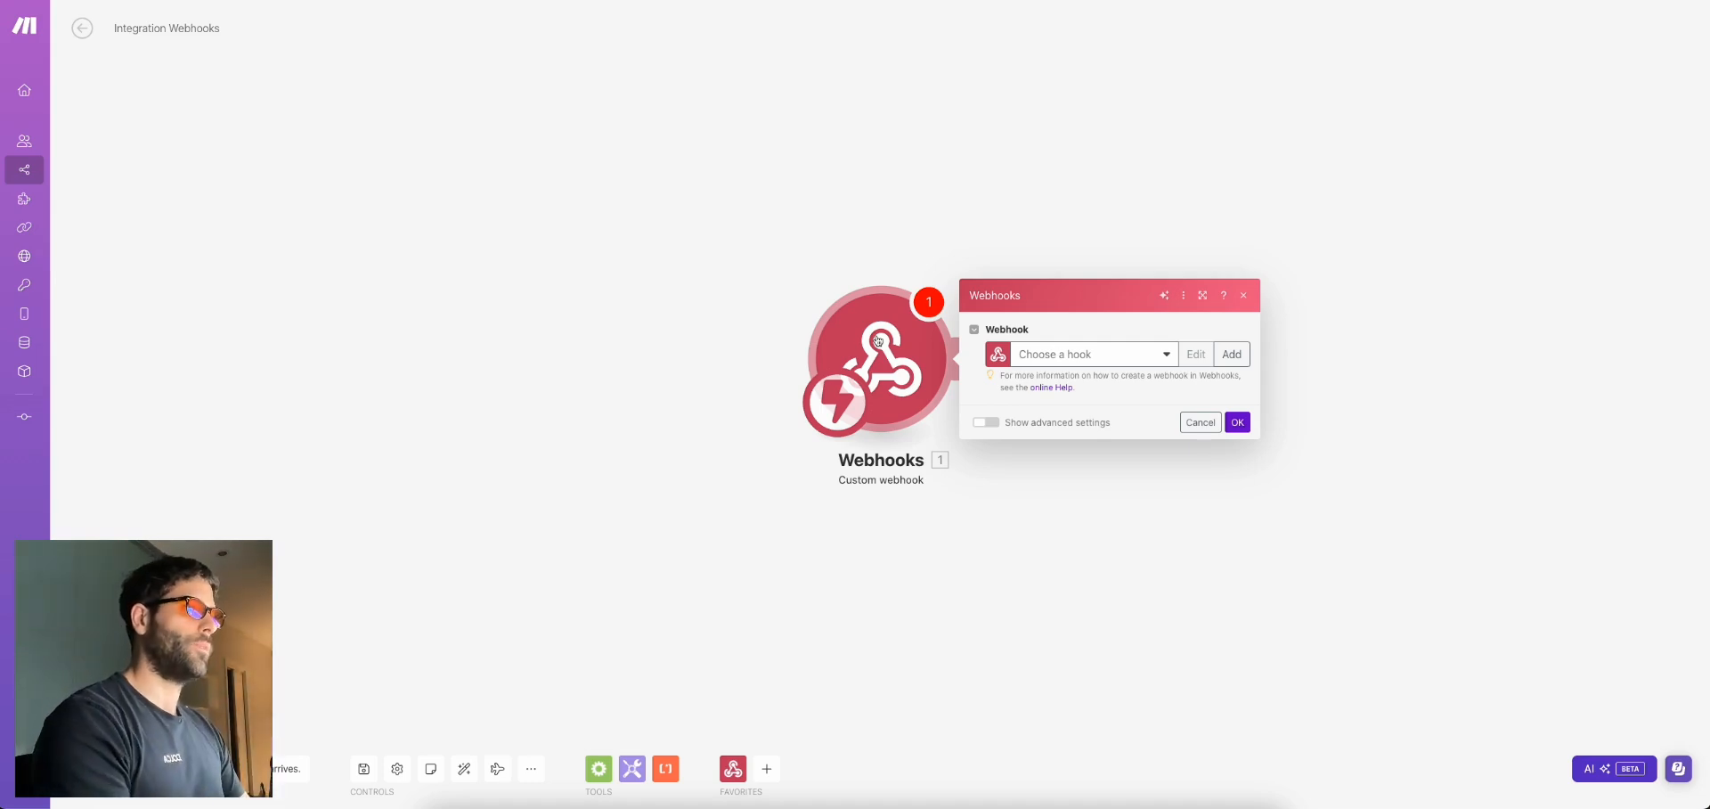
{"action": "left_click", "coordinate": [1234, 359]}
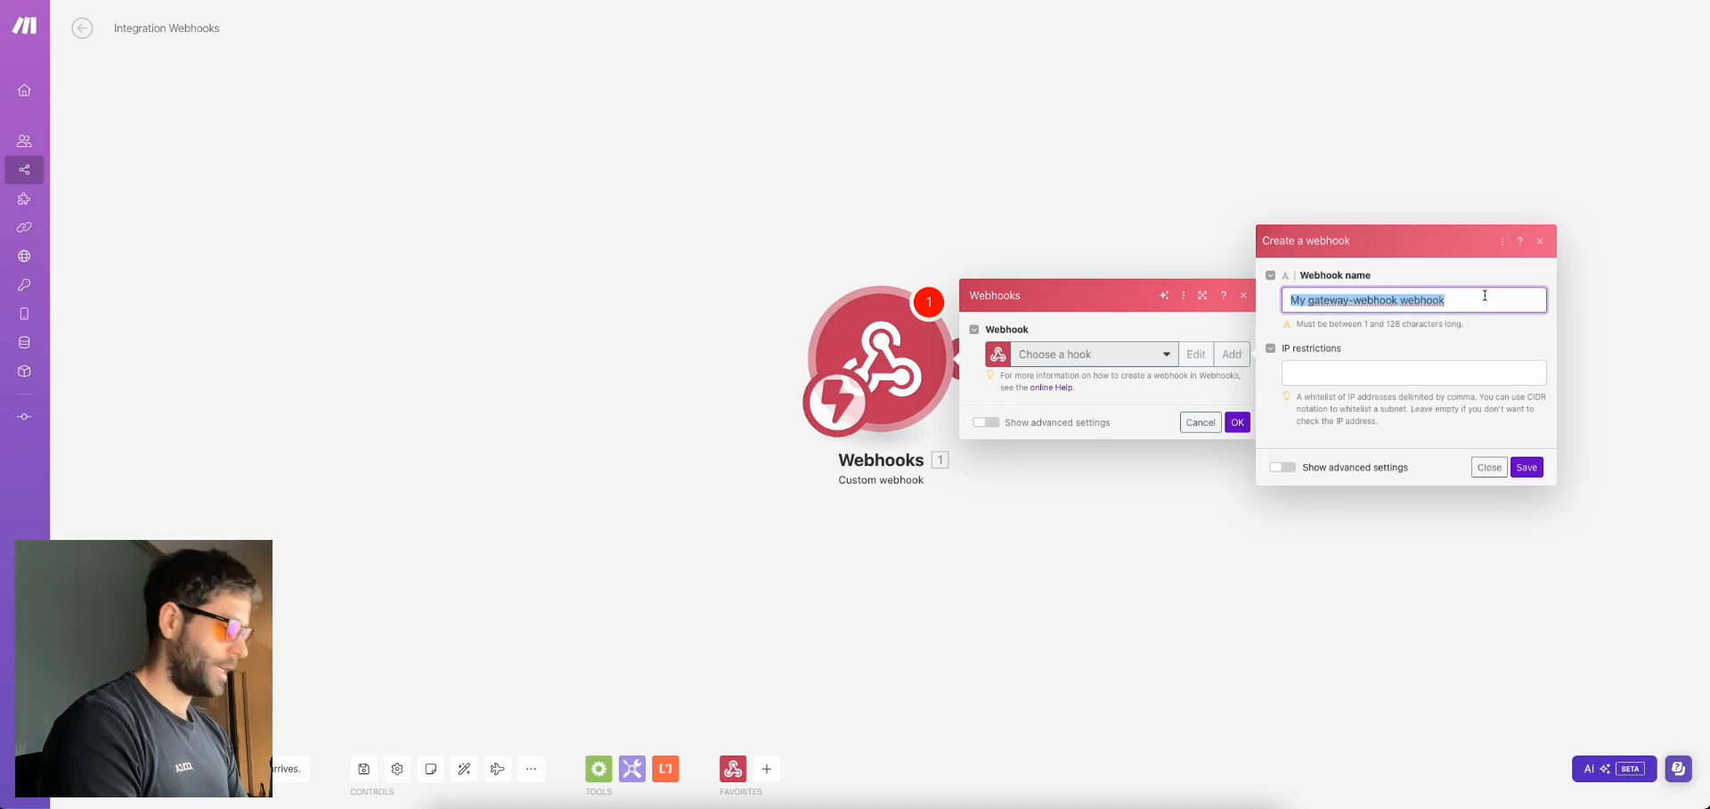
{"action": "type", "text": "bar"}
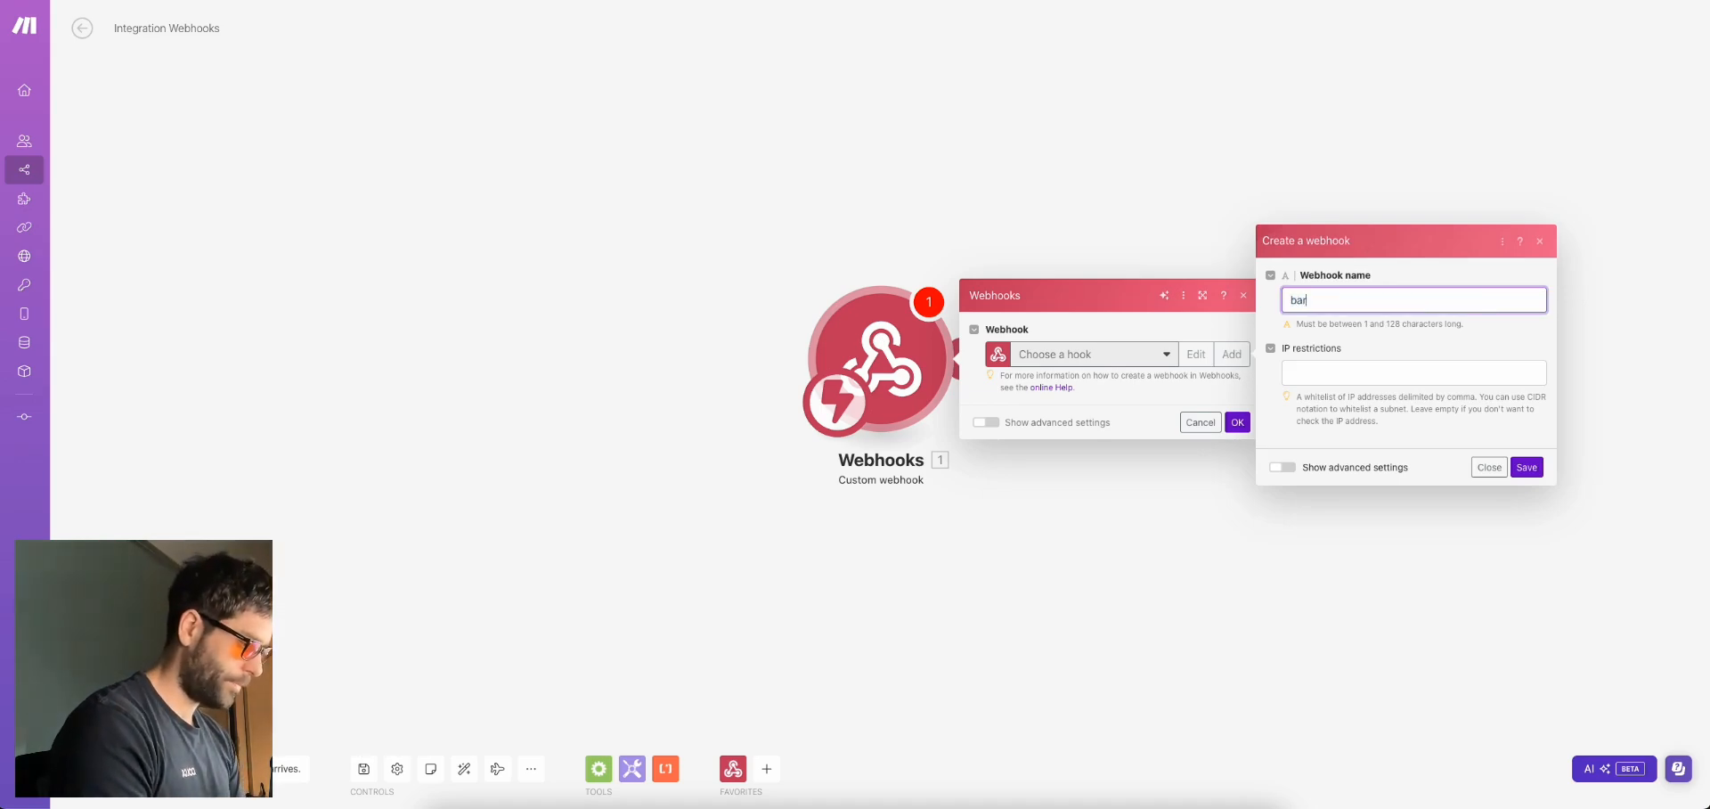
{"action": "type", "text": "t-zendesk"}
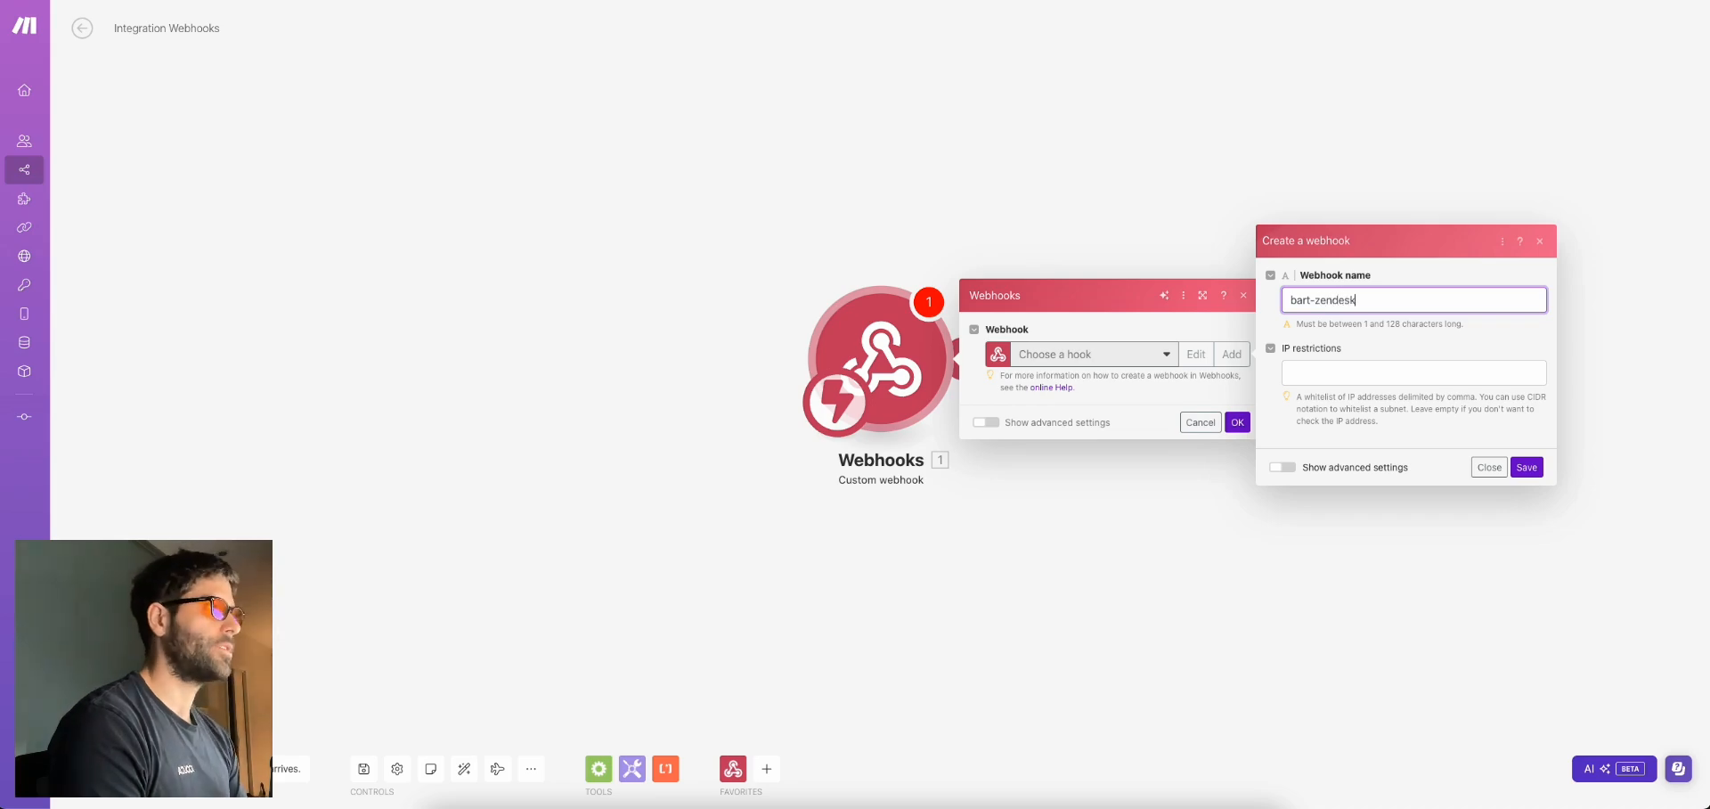
{"action": "key", "text": "Return"}
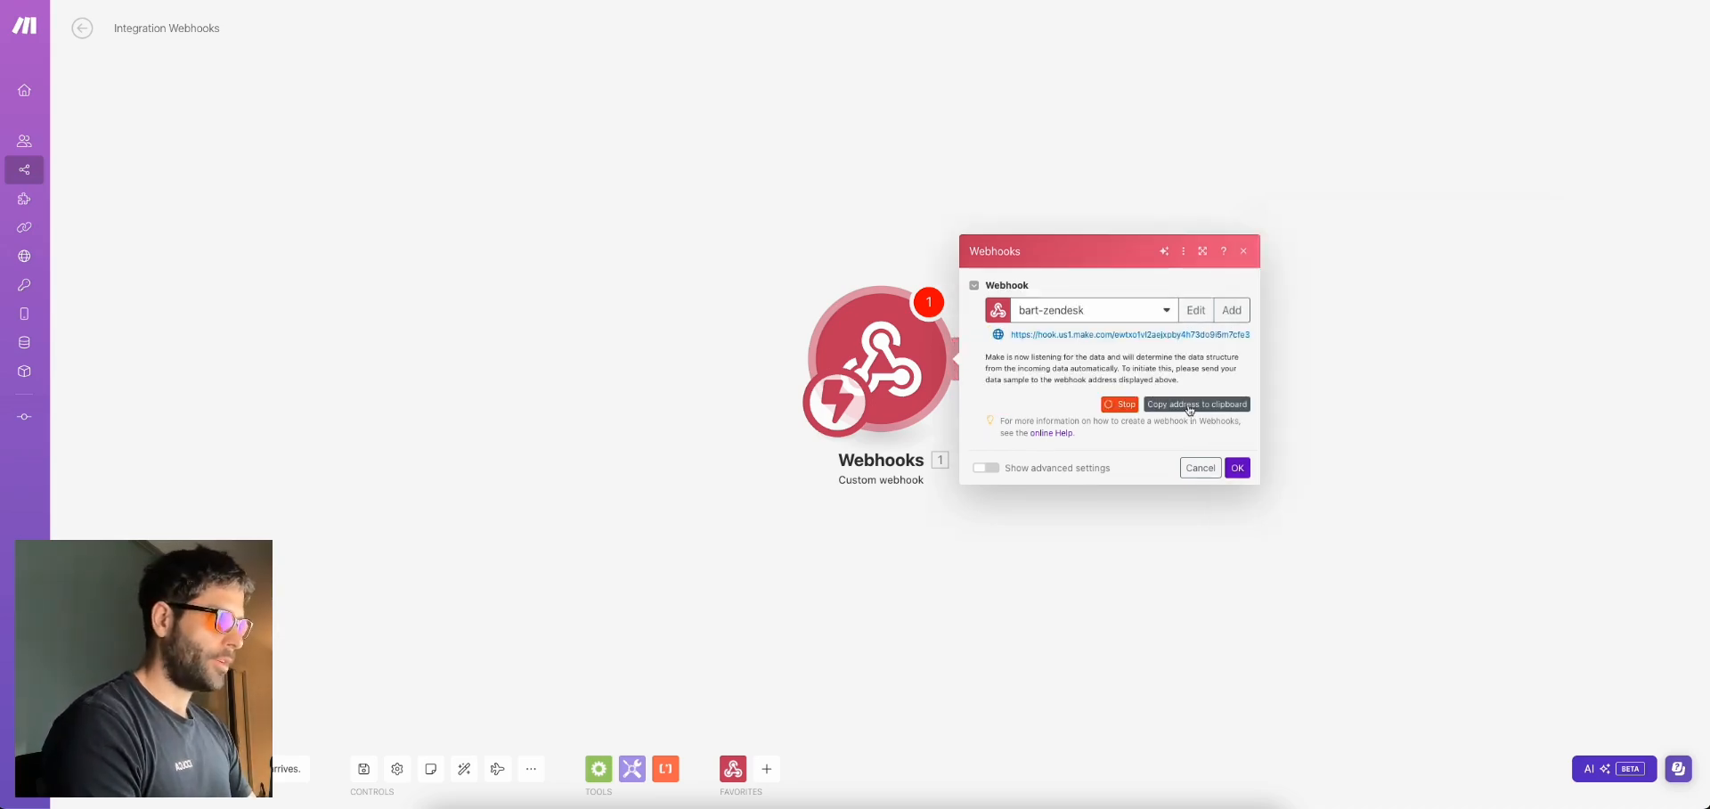
{"action": "left_click", "coordinate": [1189, 408]}
Paste the hook address as the url on line 3 of call.js, then confirm the webhook settings
{"action": "key", "text": "super+Tab"}
{"action": "left_click_drag", "start_coordinate": [476, 61], "coordinate": [565, 49]}
{"action": "double_click", "coordinate": [486, 127]}
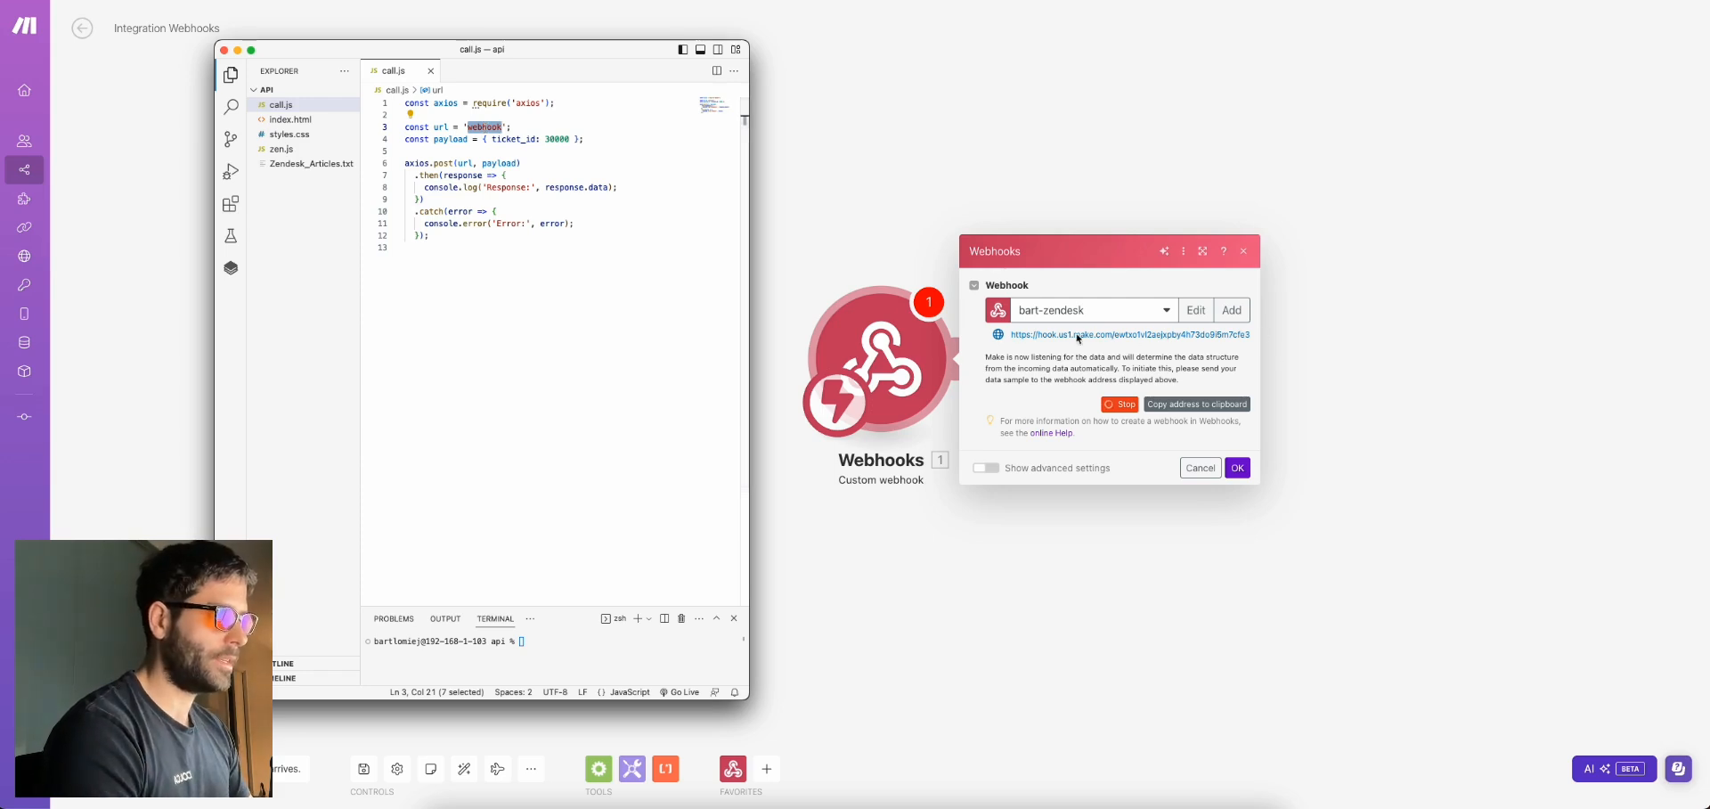
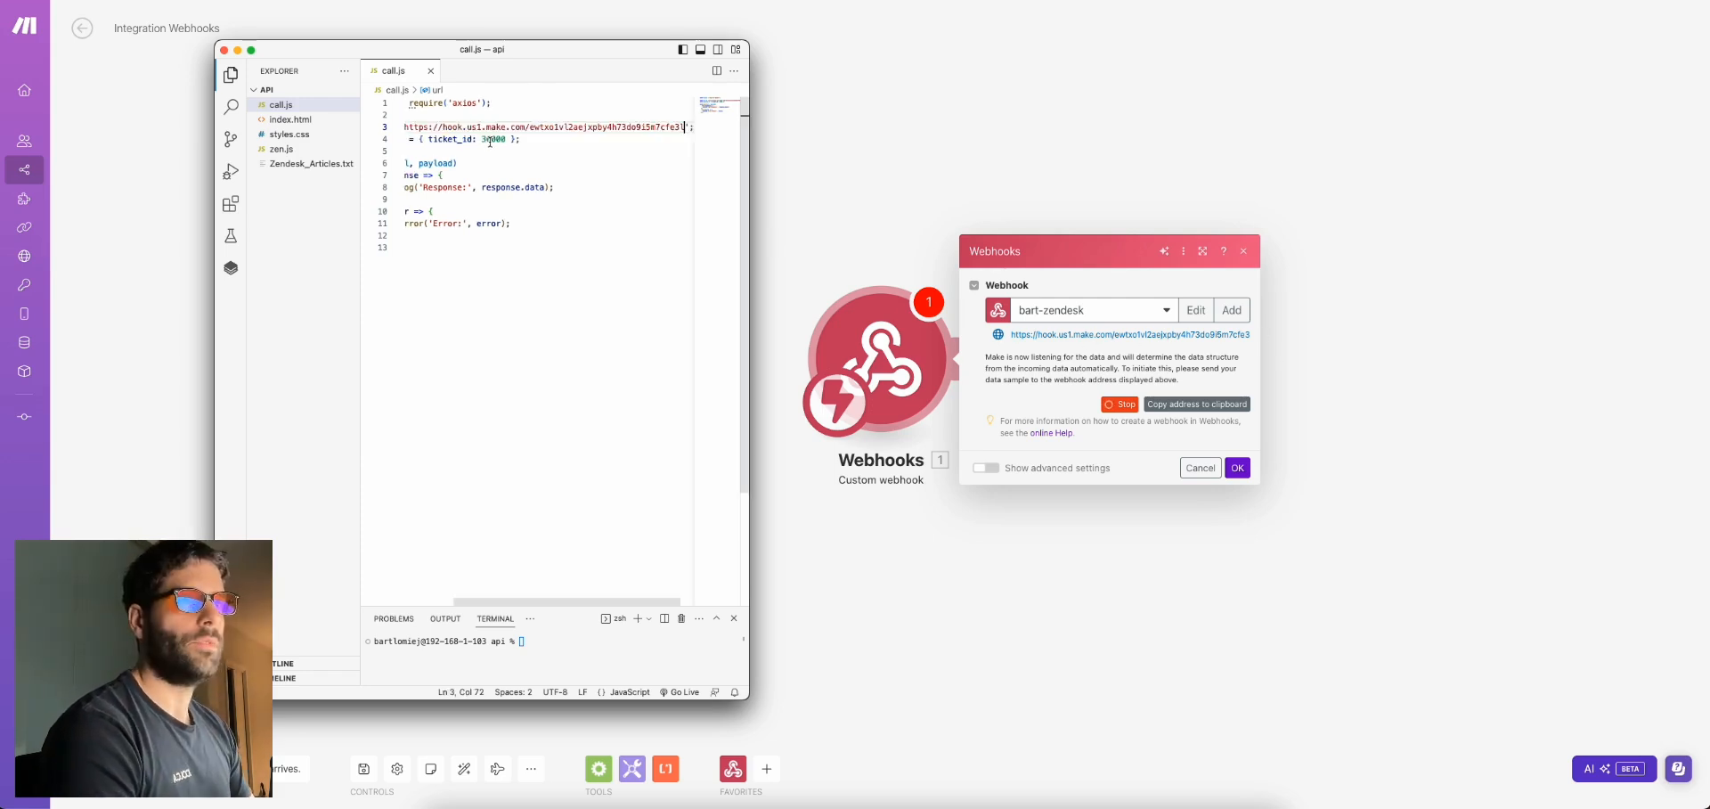
{"action": "double_click", "coordinate": [557, 140]}
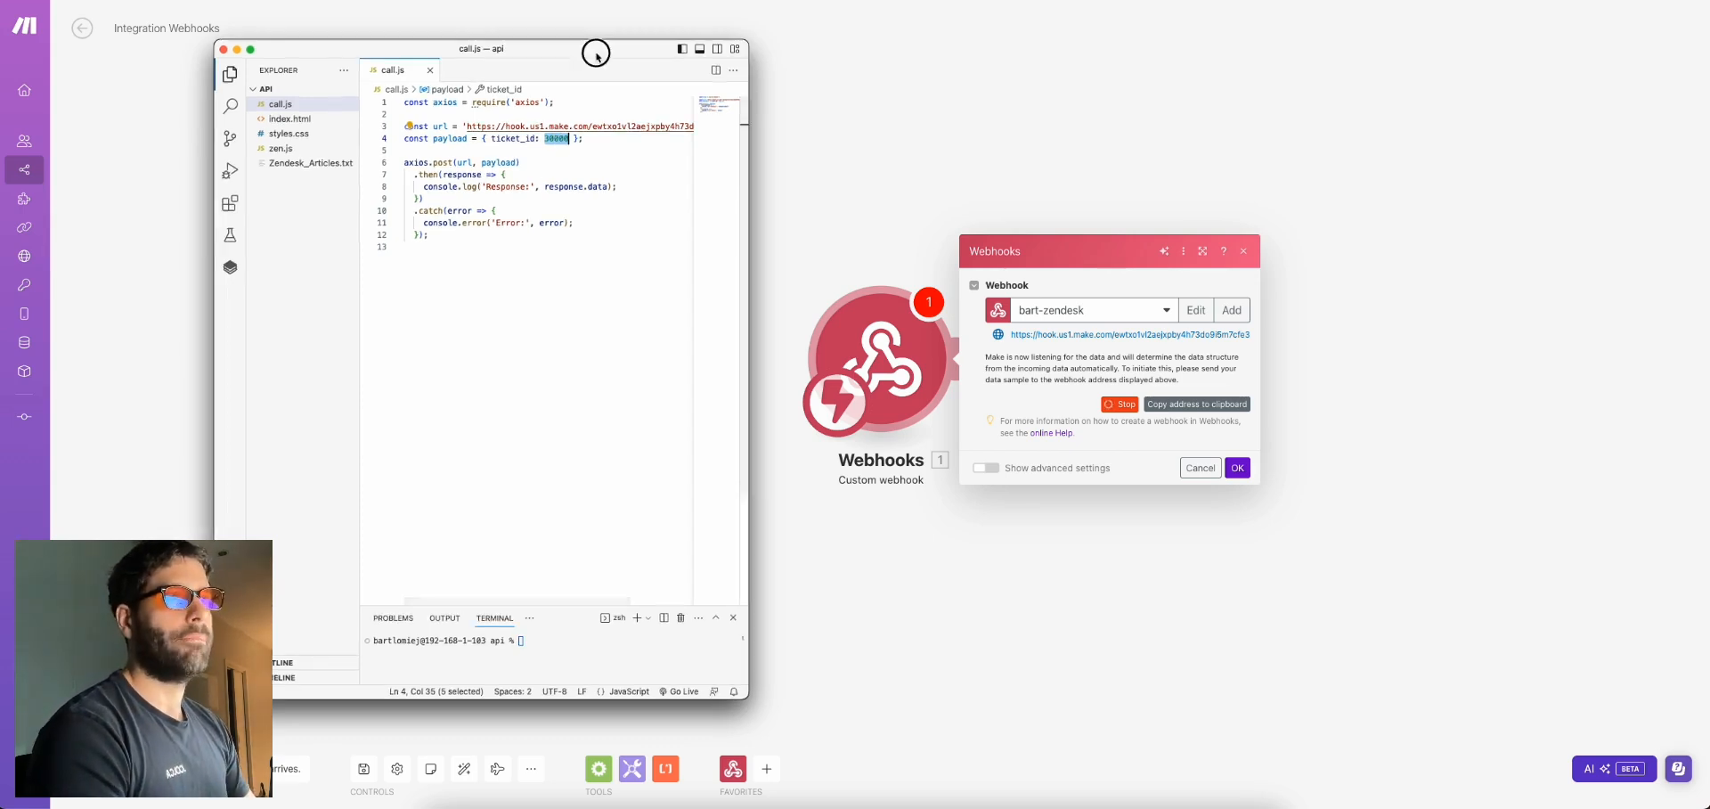
{"action": "left_click_drag", "start_coordinate": [592, 50], "coordinate": [496, 49]}
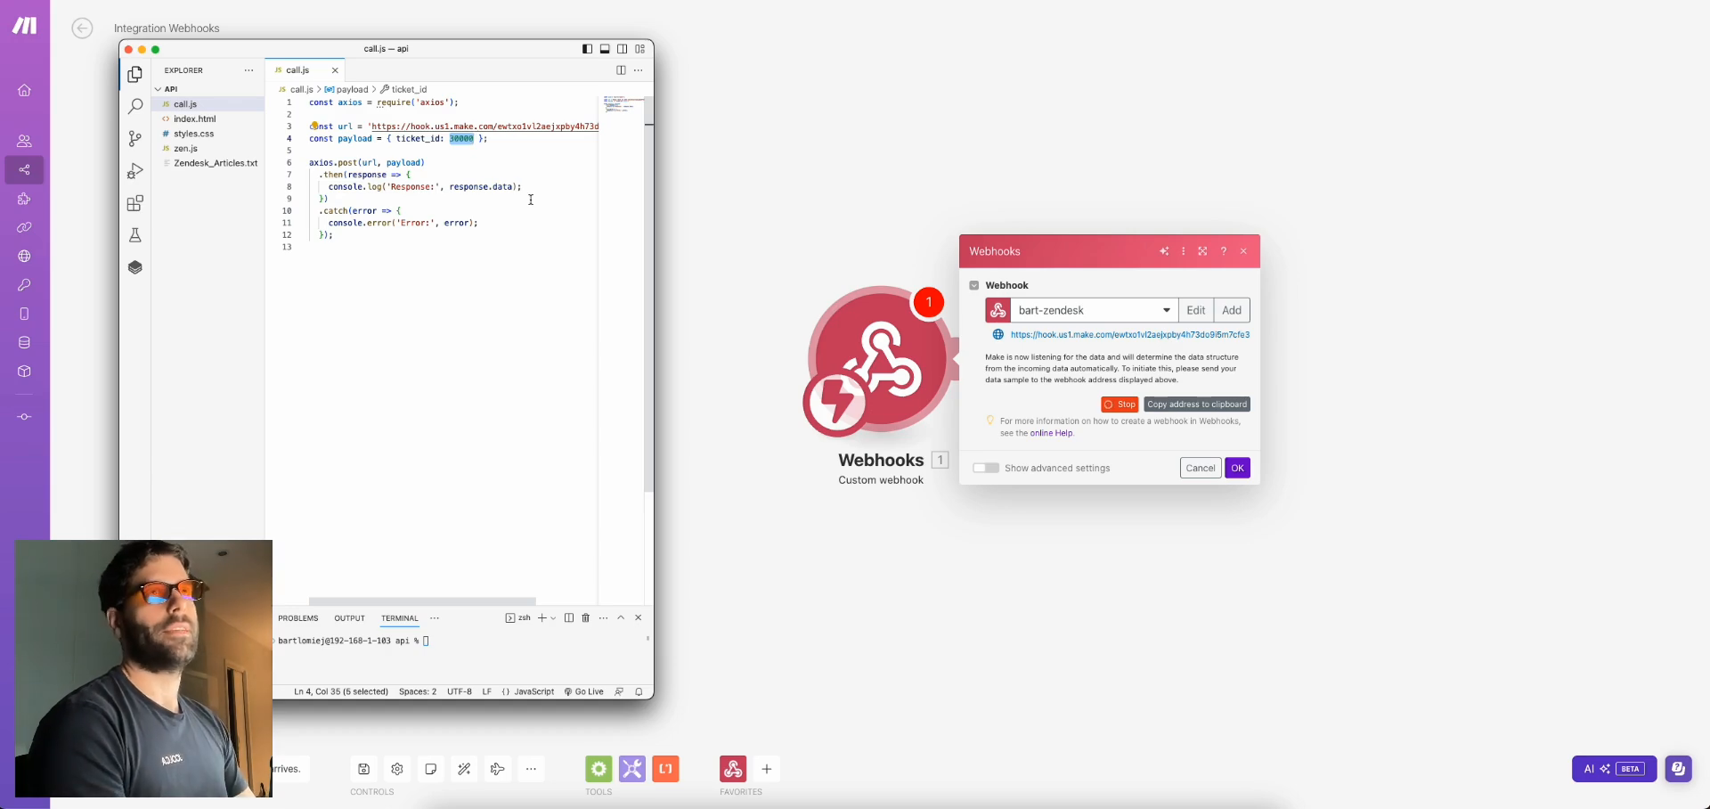
{"action": "key", "text": "super+Tab"}
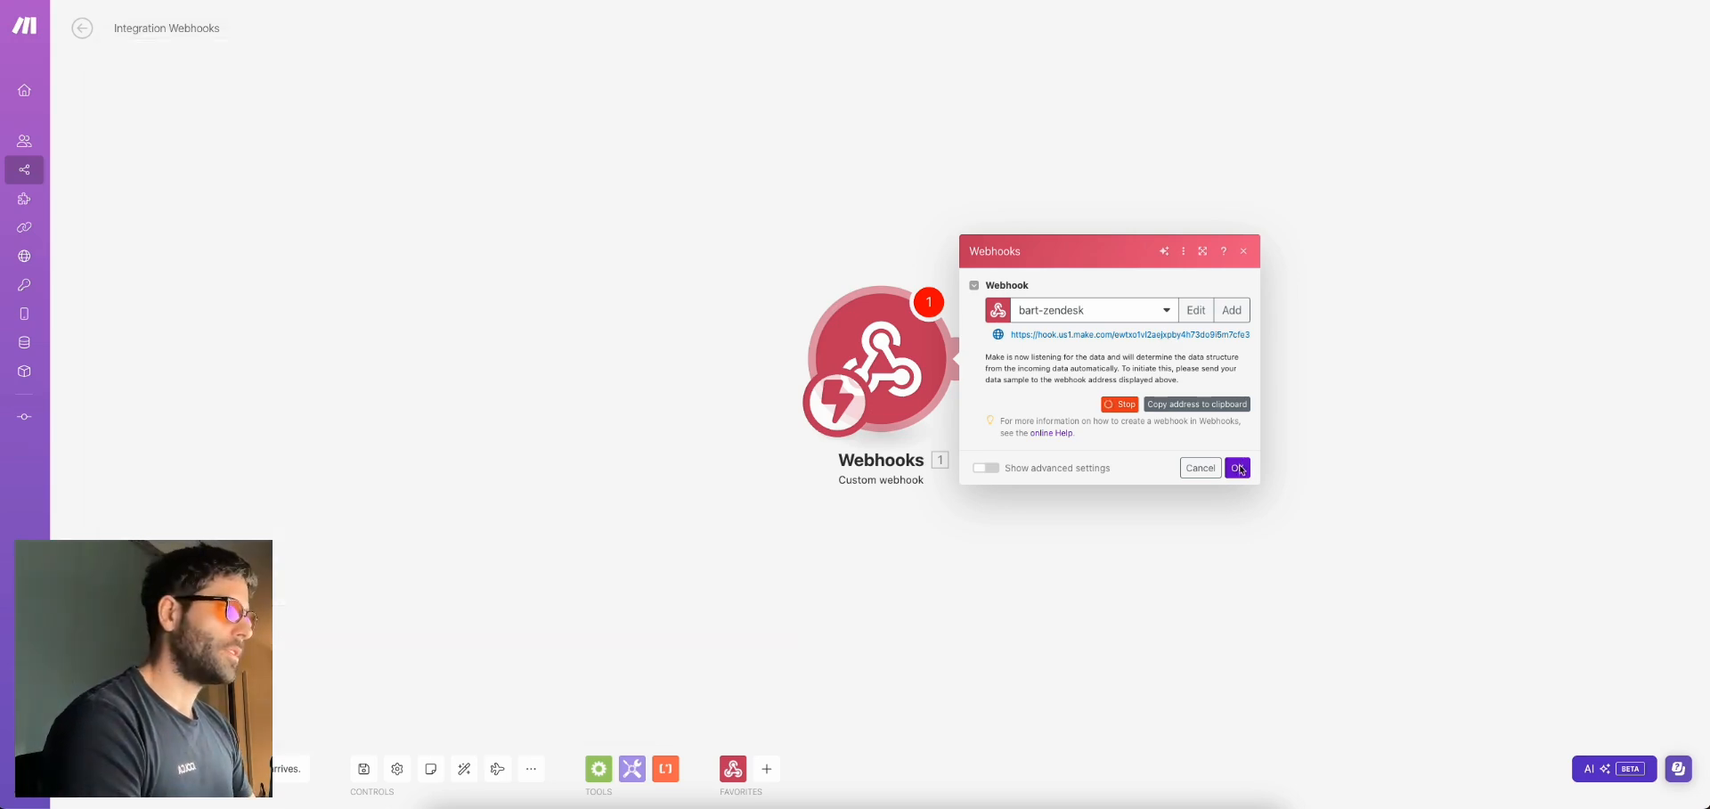
{"action": "left_click", "coordinate": [1238, 468]}
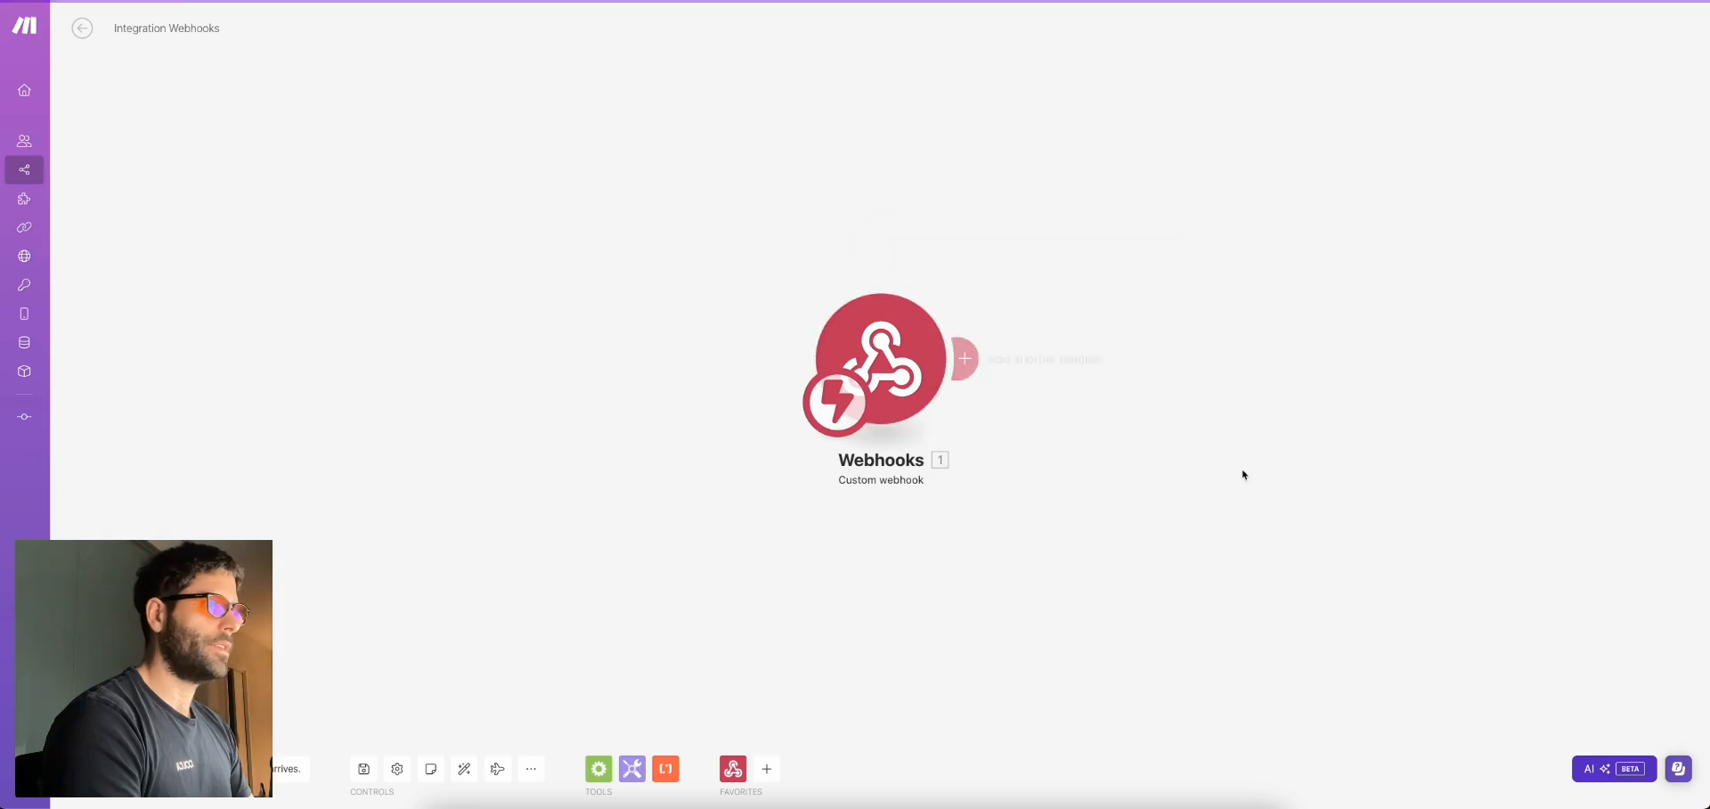
Run only the webhook module and send the test payload with 'node call.js' in the terminal
{"action": "right_click", "coordinate": [908, 351]}
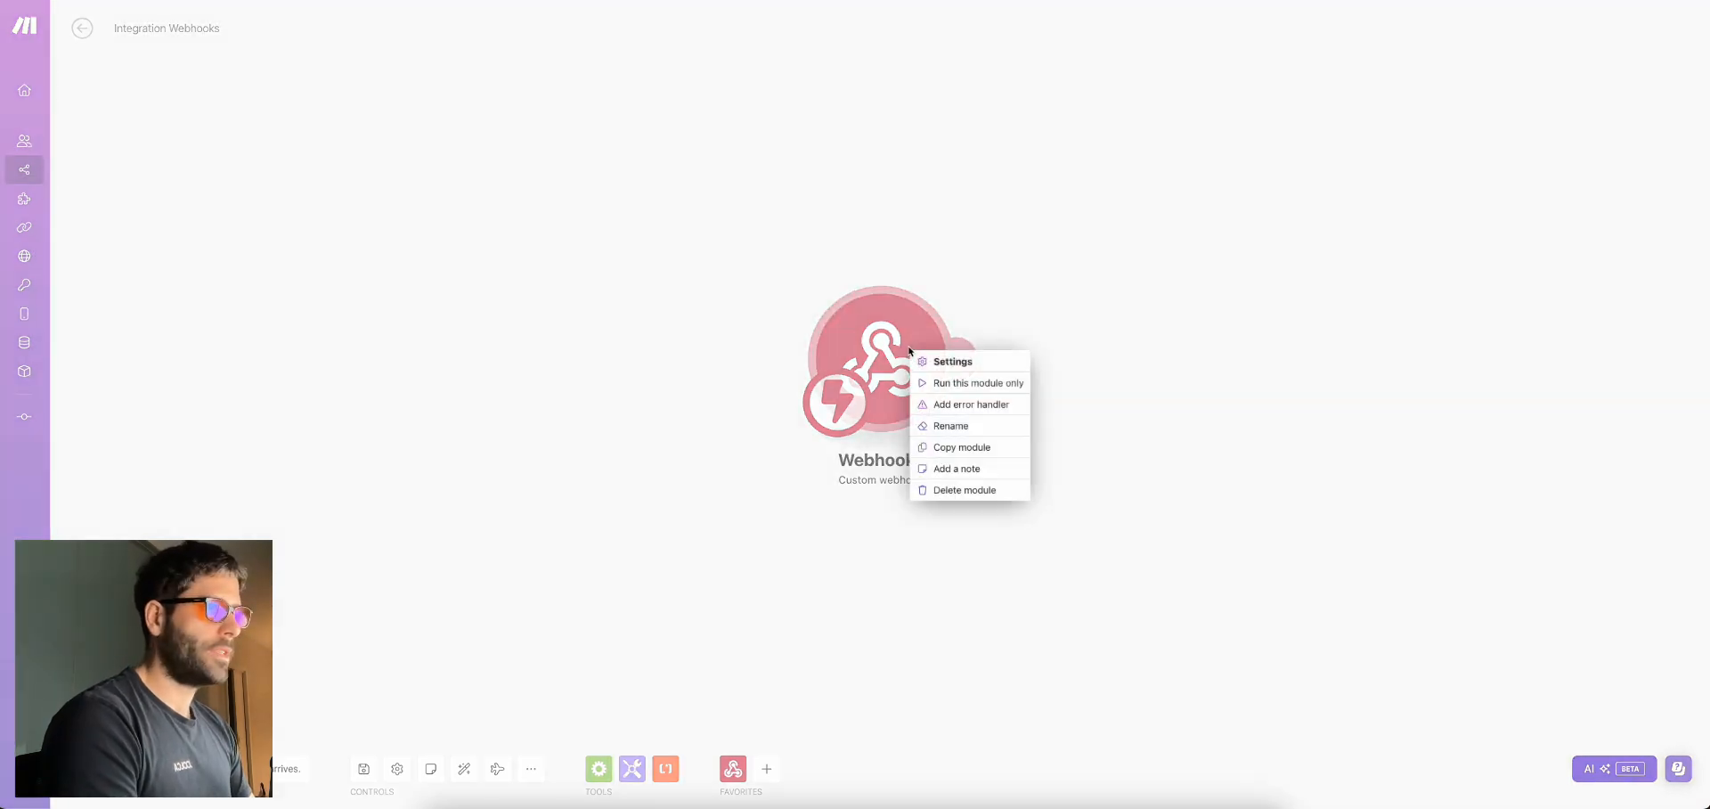
{"action": "left_click", "coordinate": [953, 385]}
{"action": "key", "text": "super+Tab"}
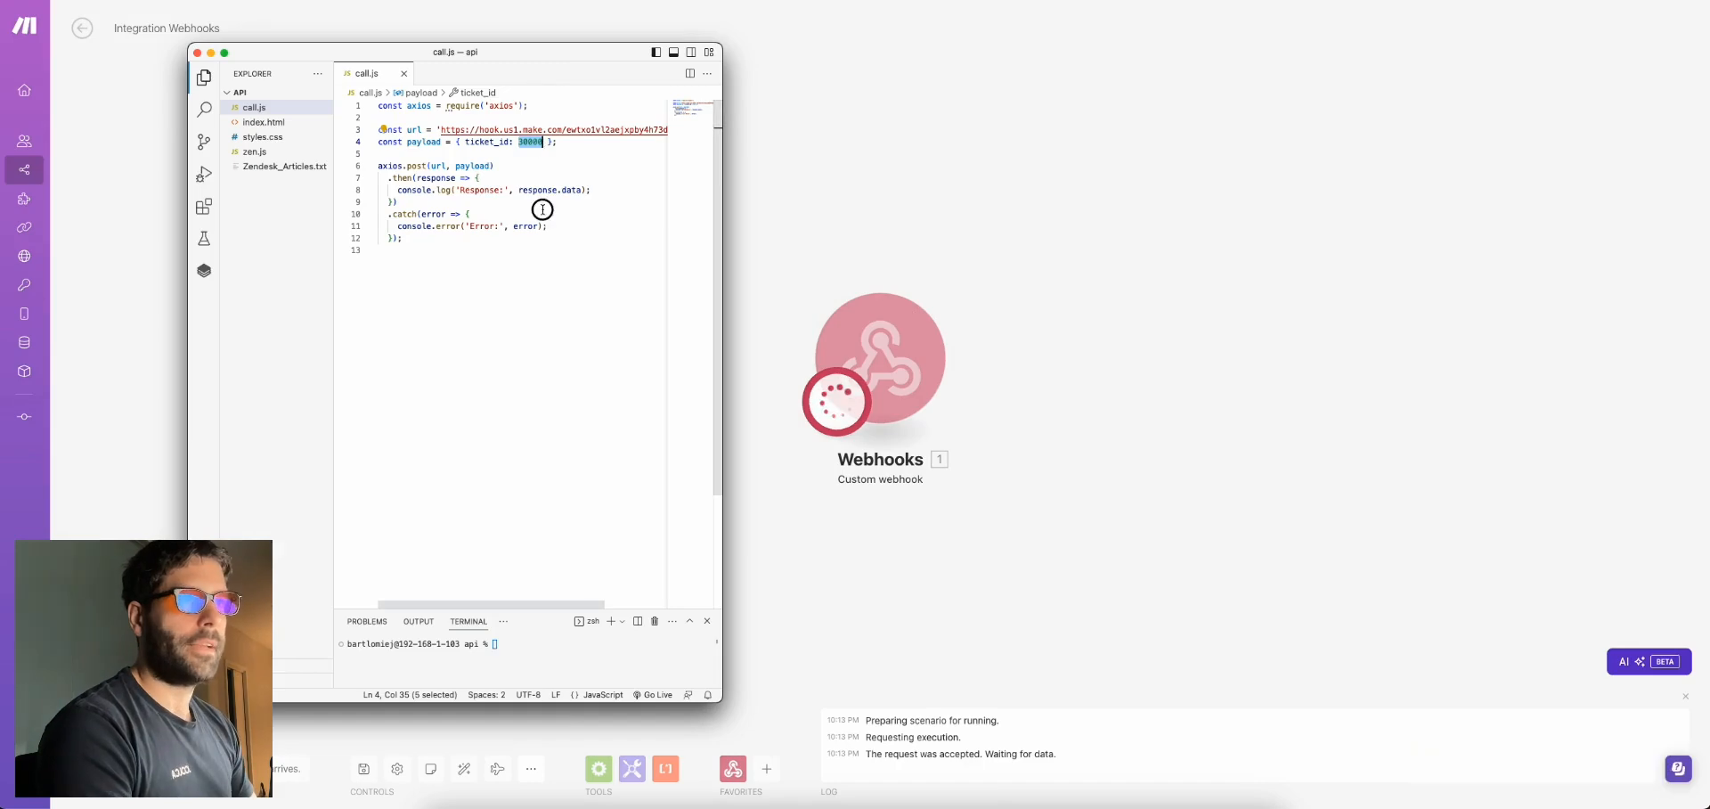
{"action": "double_click", "coordinate": [530, 143]}
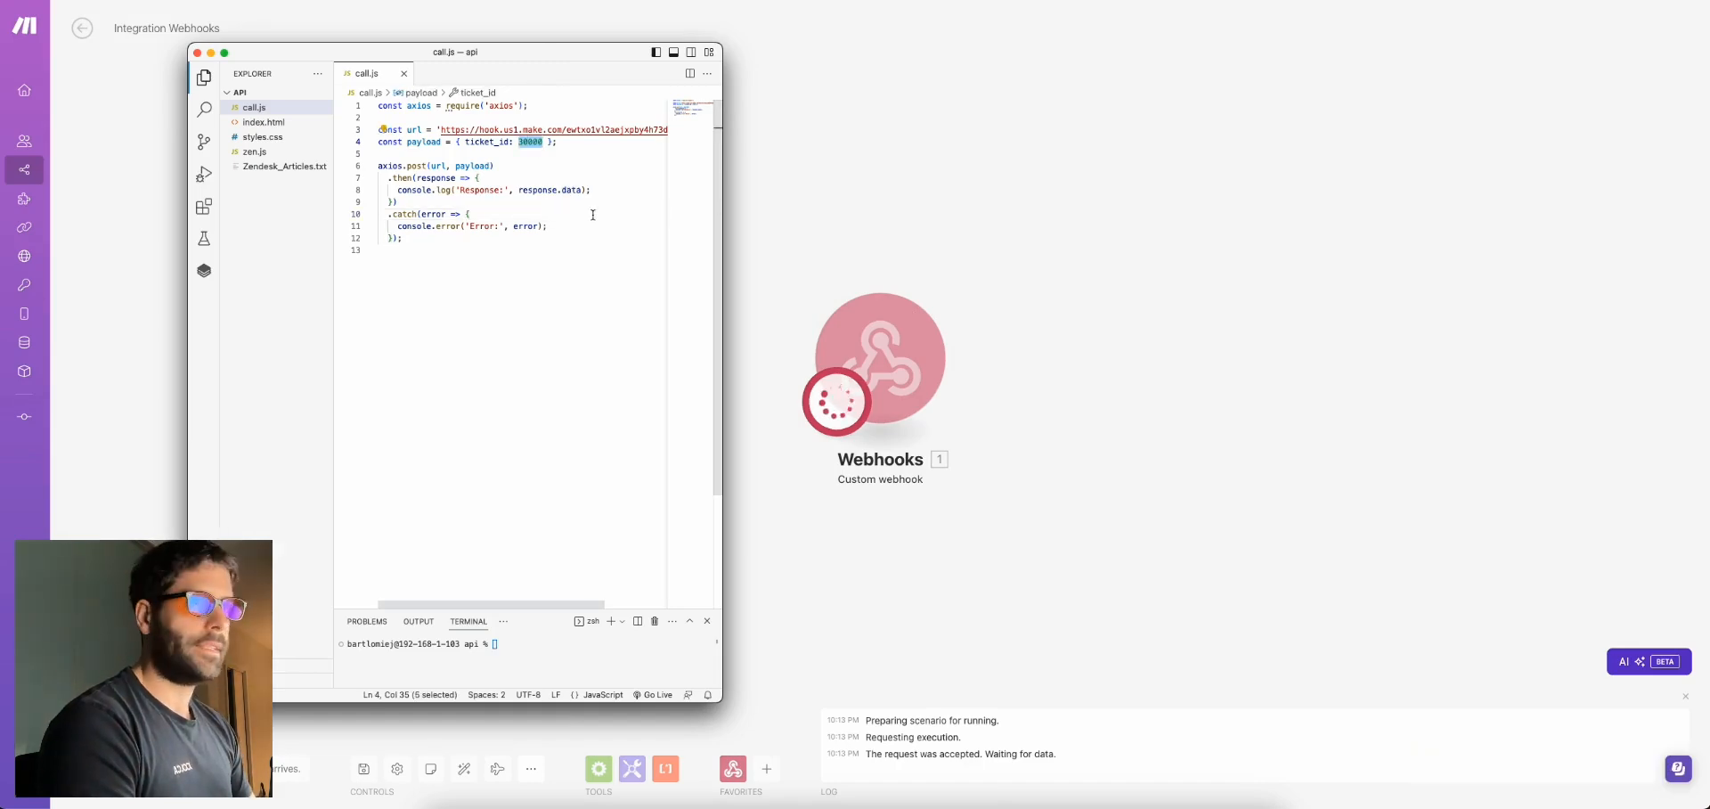
{"action": "left_click", "coordinate": [523, 155]}
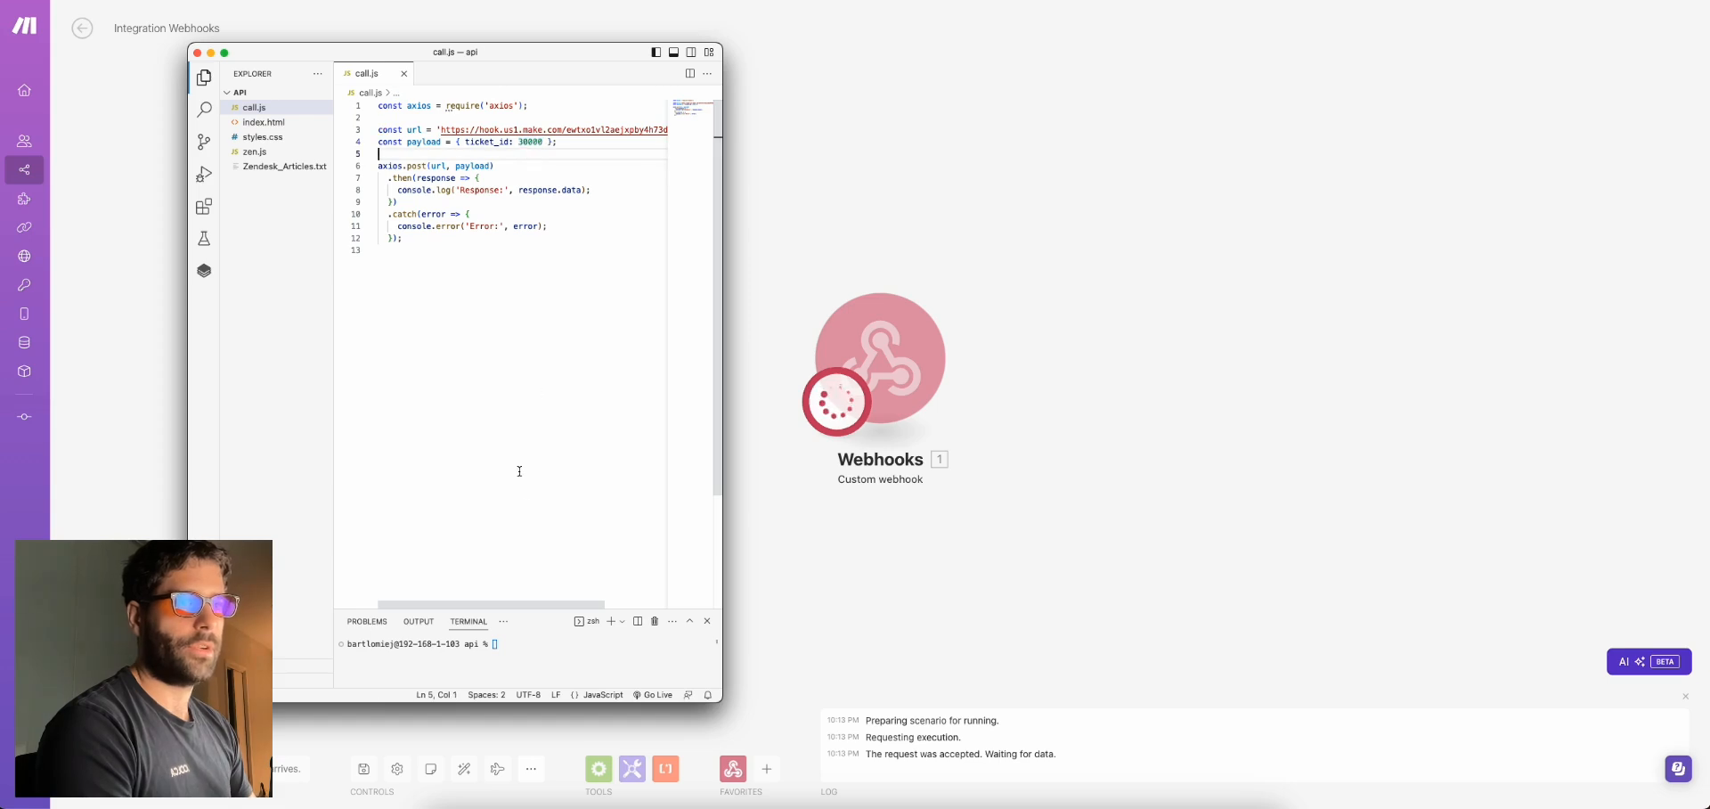
{"action": "left_click", "coordinate": [526, 640]}
{"action": "type", "text": "node "}
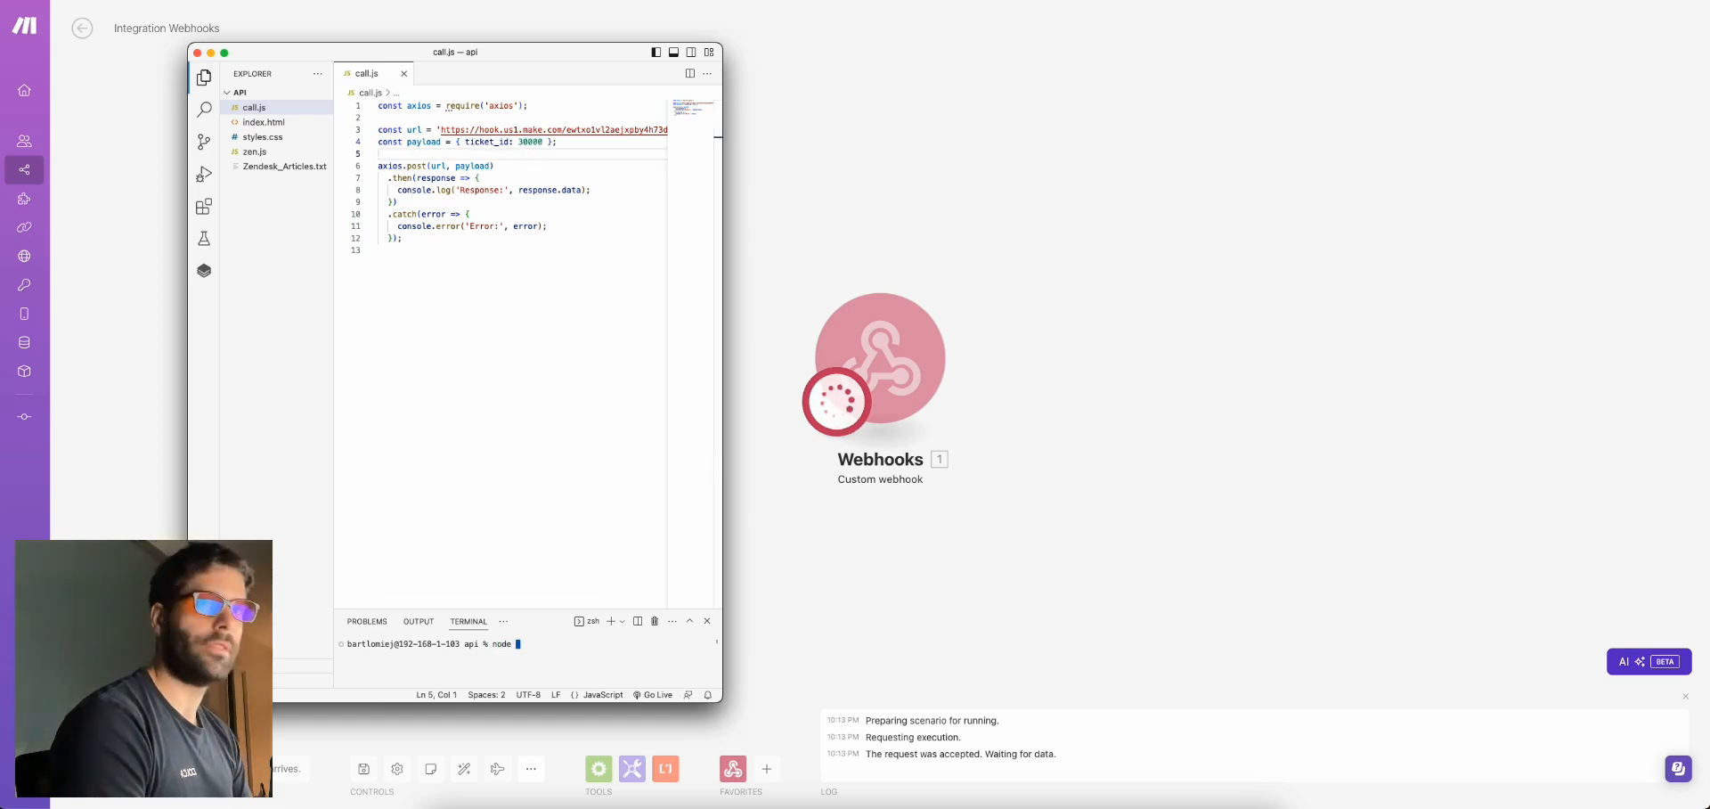
{"action": "type", "text": "call.js"}
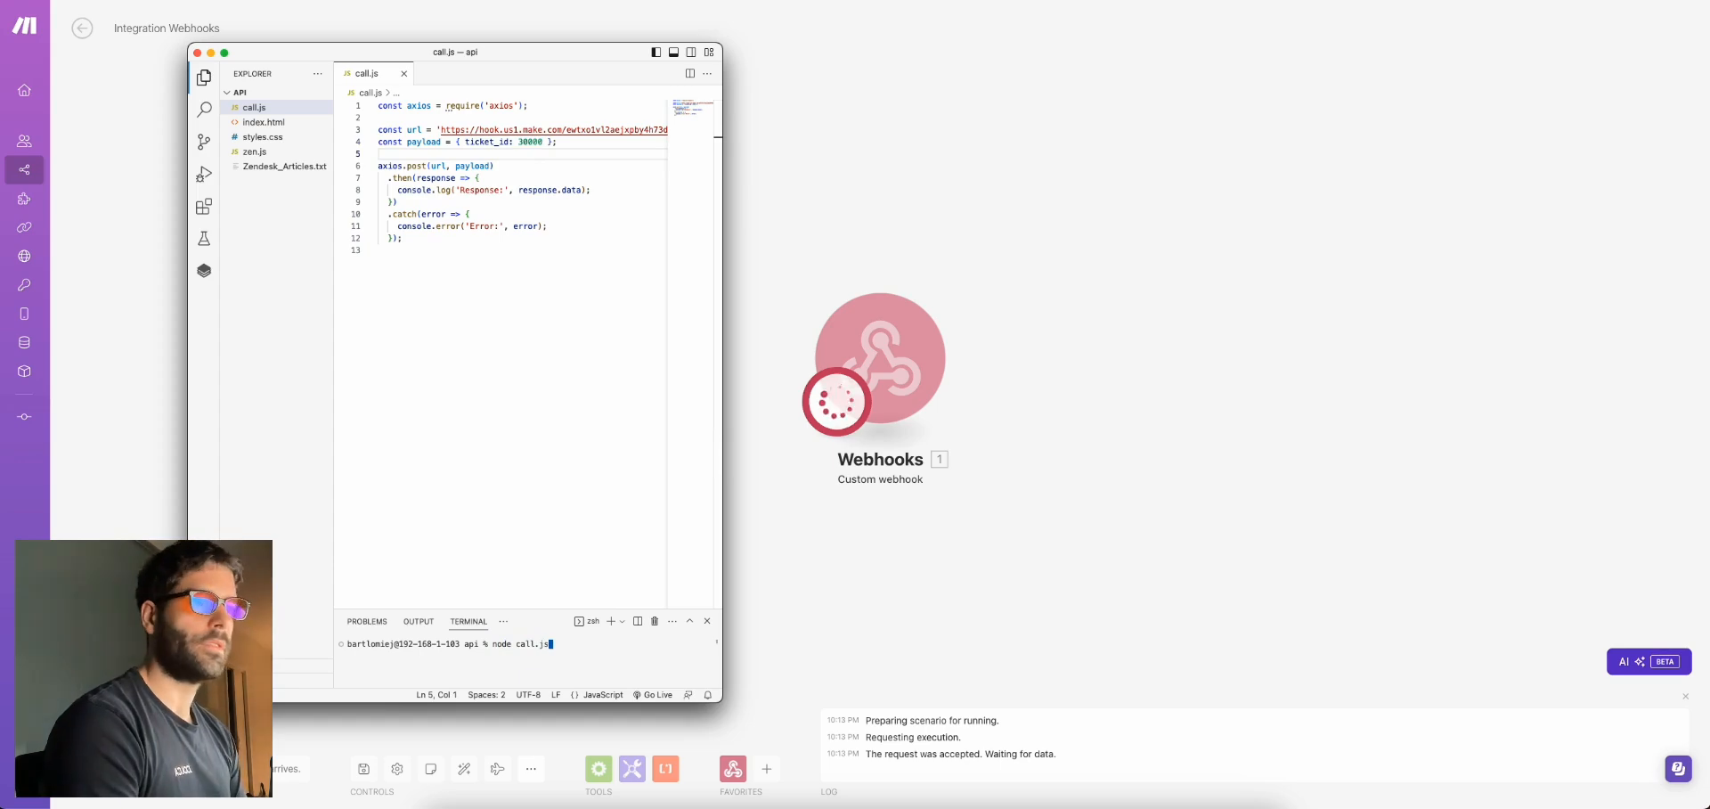
{"action": "key", "text": "Return"}
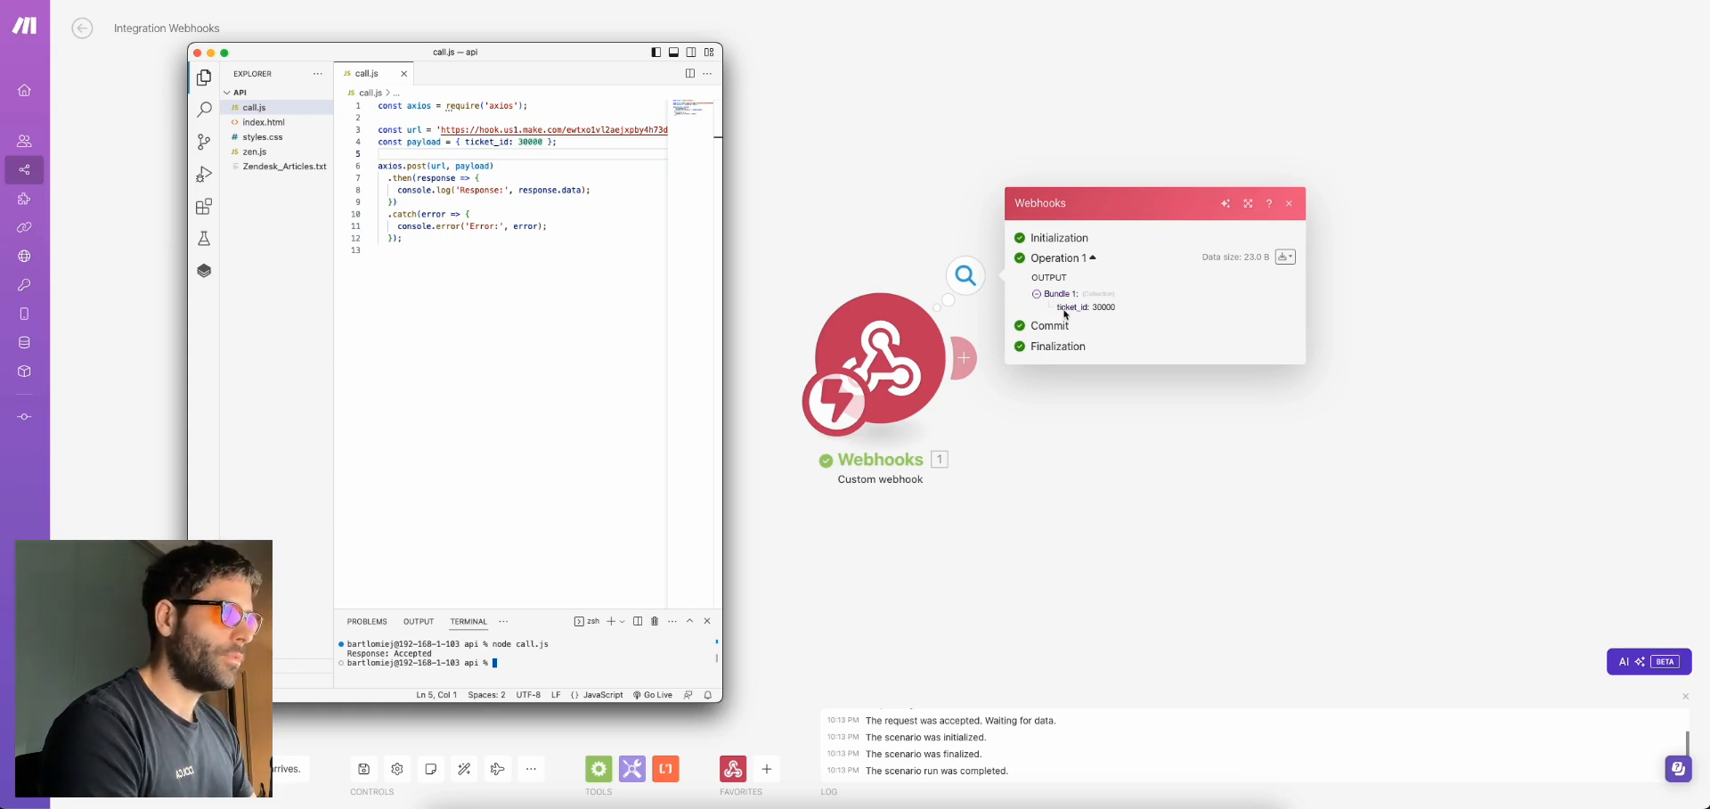
Review the hook URL and ticket_id payload in call.js, then add a module after the webhook
{"action": "left_click", "coordinate": [507, 130]}
{"action": "double_click", "coordinate": [507, 130]}
{"action": "left_click", "coordinate": [558, 159]}
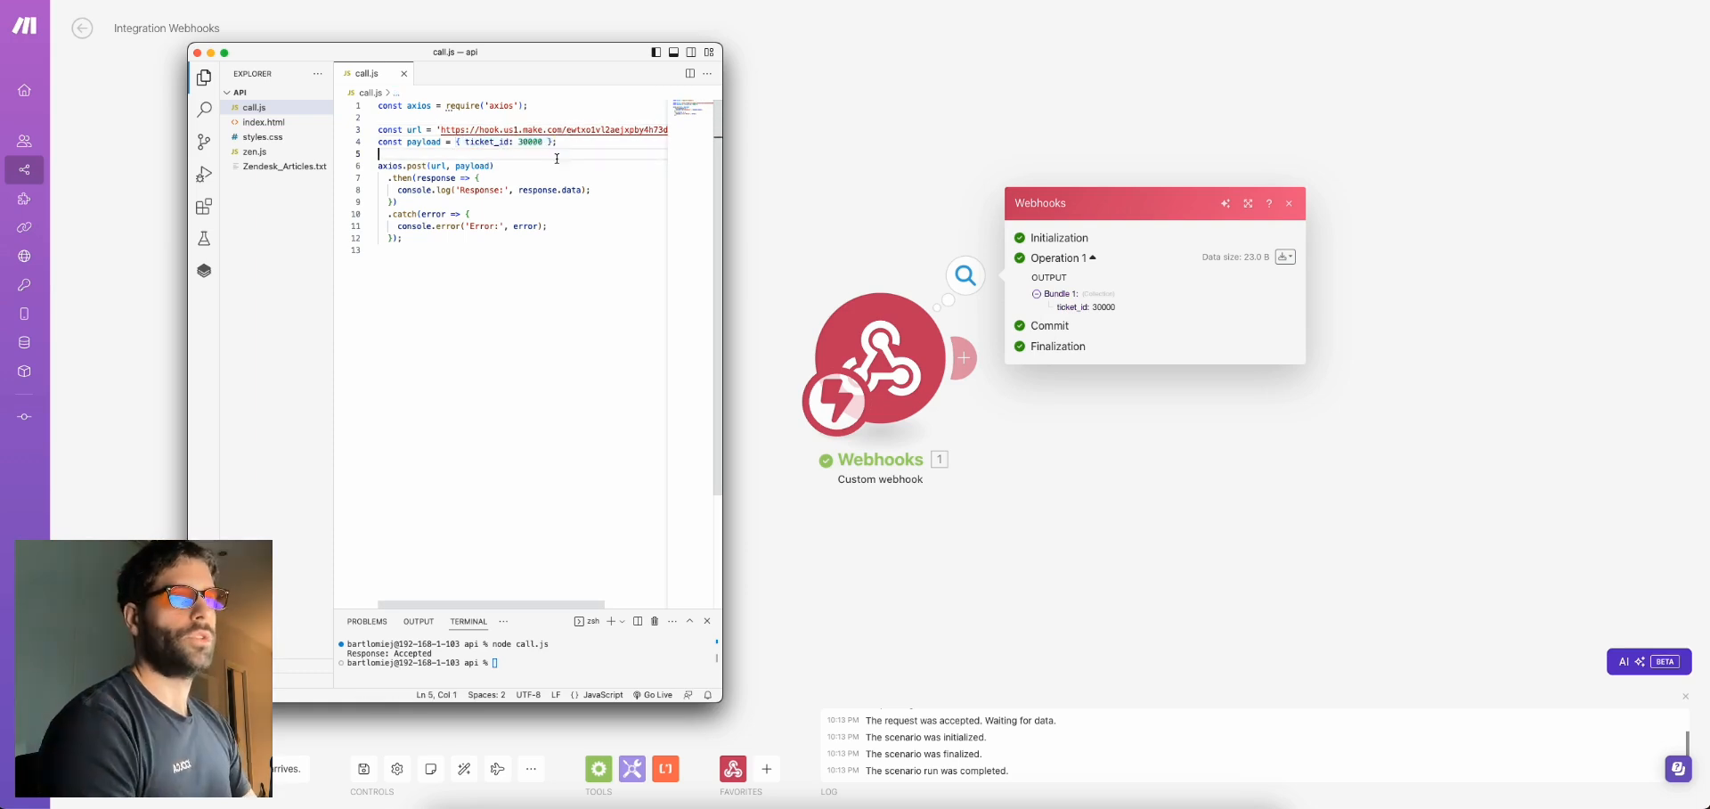
{"action": "left_click_drag", "start_coordinate": [551, 142], "coordinate": [456, 144]}
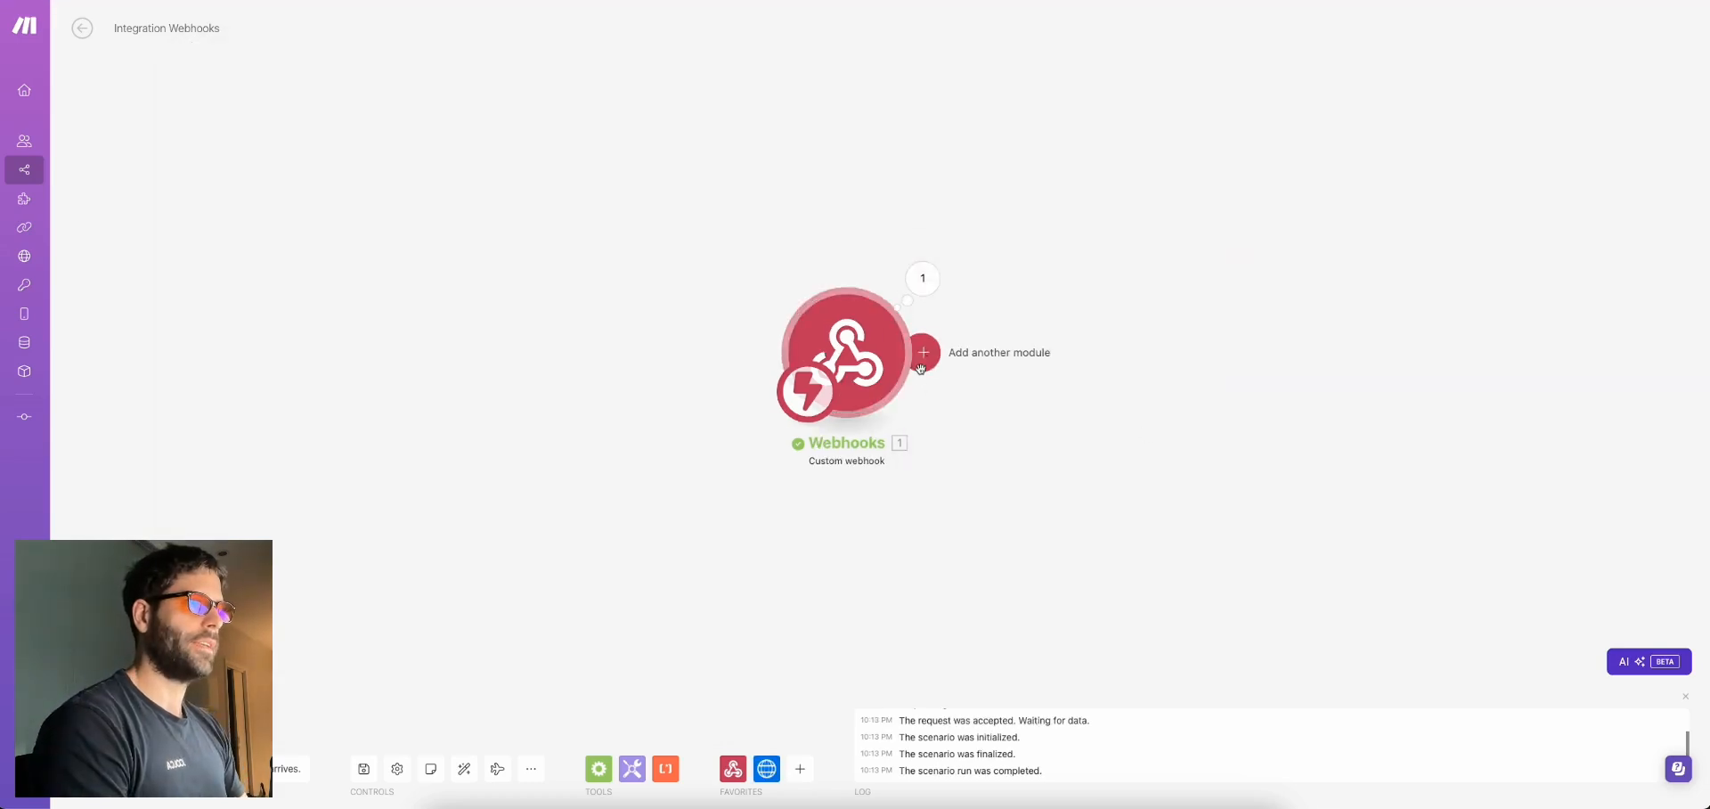
{"action": "left_click", "coordinate": [923, 354]}
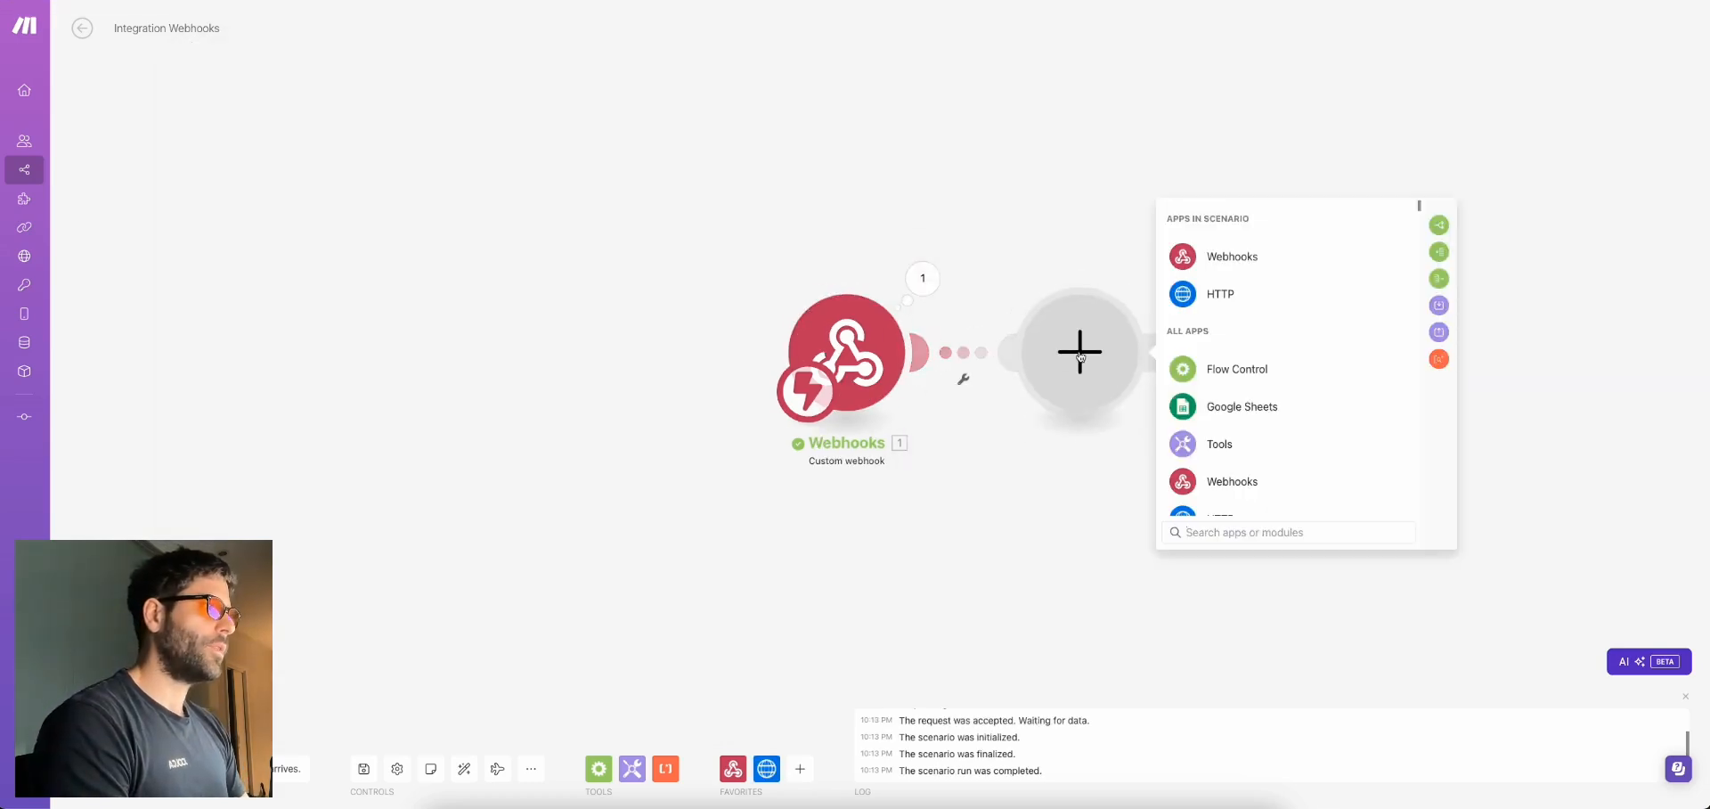
Pick the HTTP app's Make a request action as the second module
{"action": "left_click", "coordinate": [1220, 294]}
{"action": "scroll", "coordinate": [1299, 467], "scroll_direction": "down", "scroll_amount": 3}
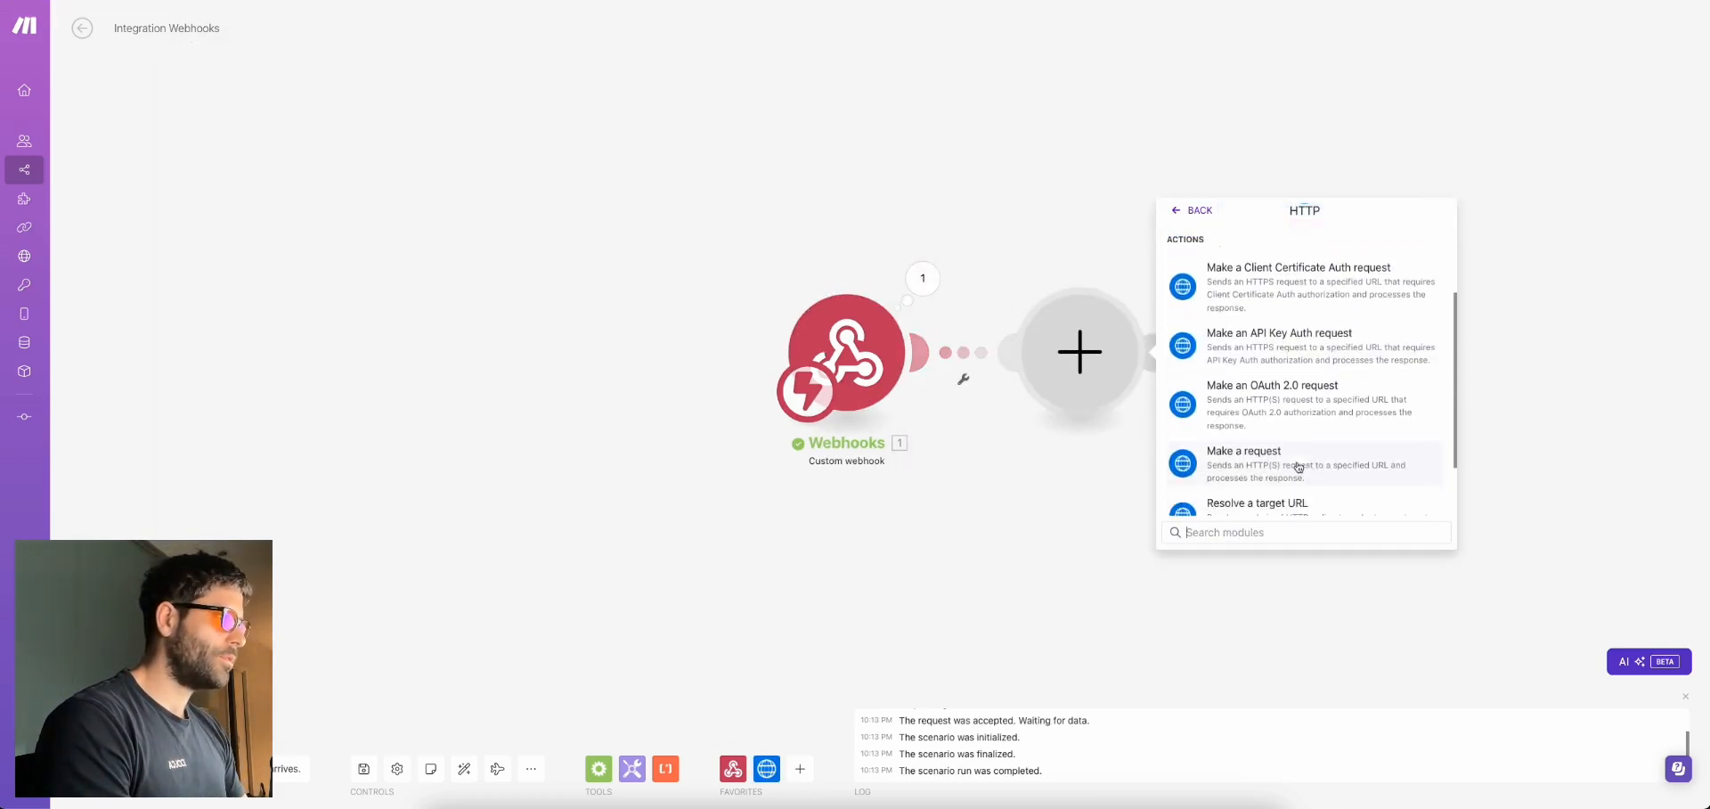
{"action": "left_click", "coordinate": [1298, 467]}
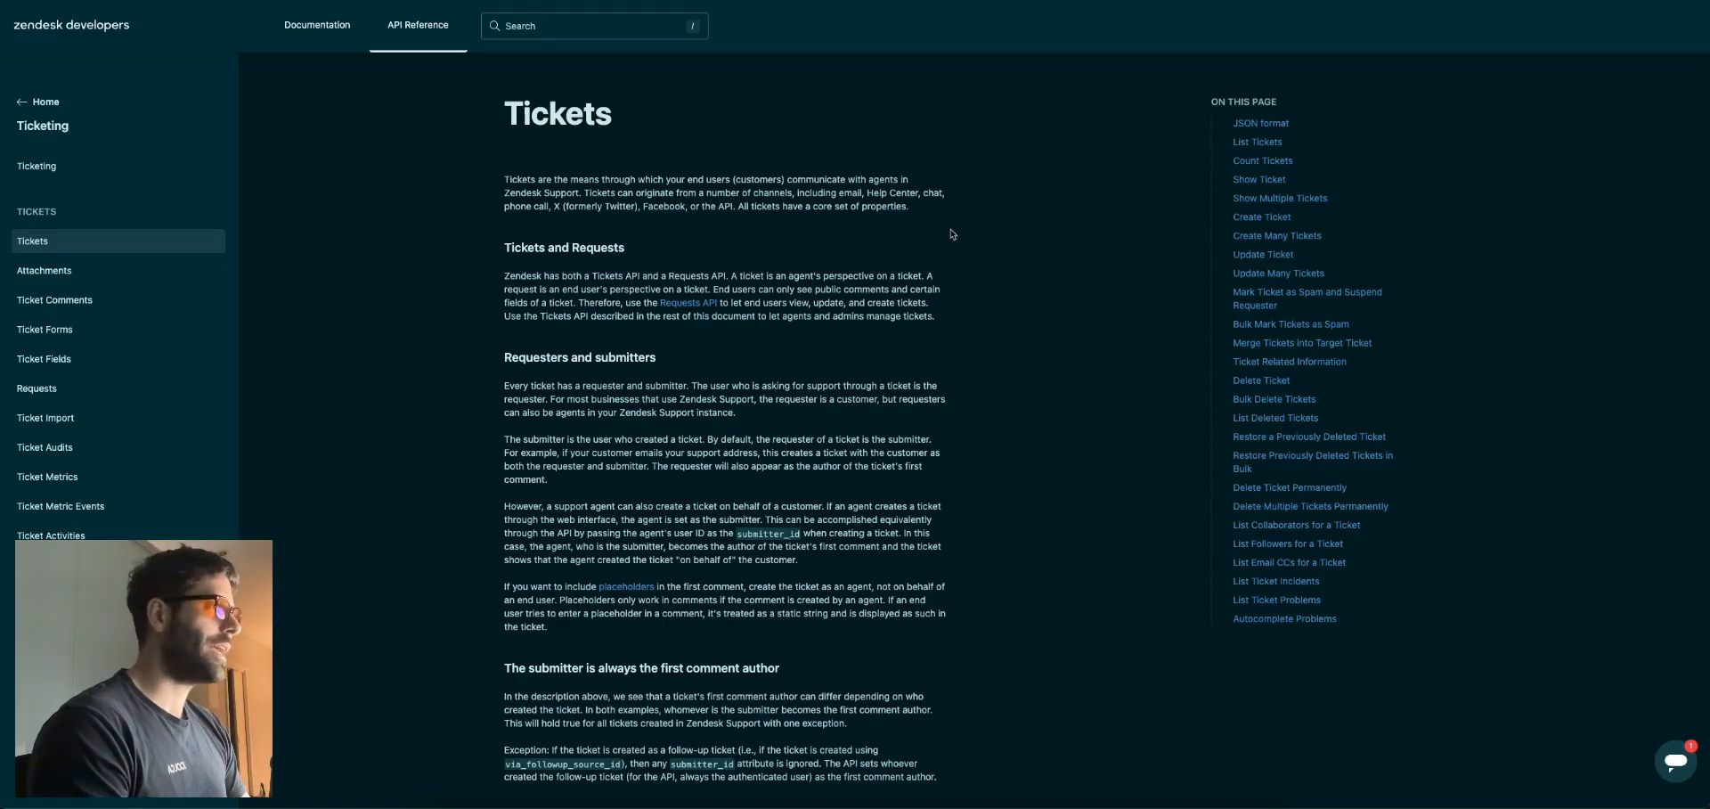
Copy the example ticket URL from the Show Ticket Node.js sample into the request URL
{"action": "left_click", "coordinate": [1259, 179]}
{"action": "left_click", "coordinate": [509, 497]}
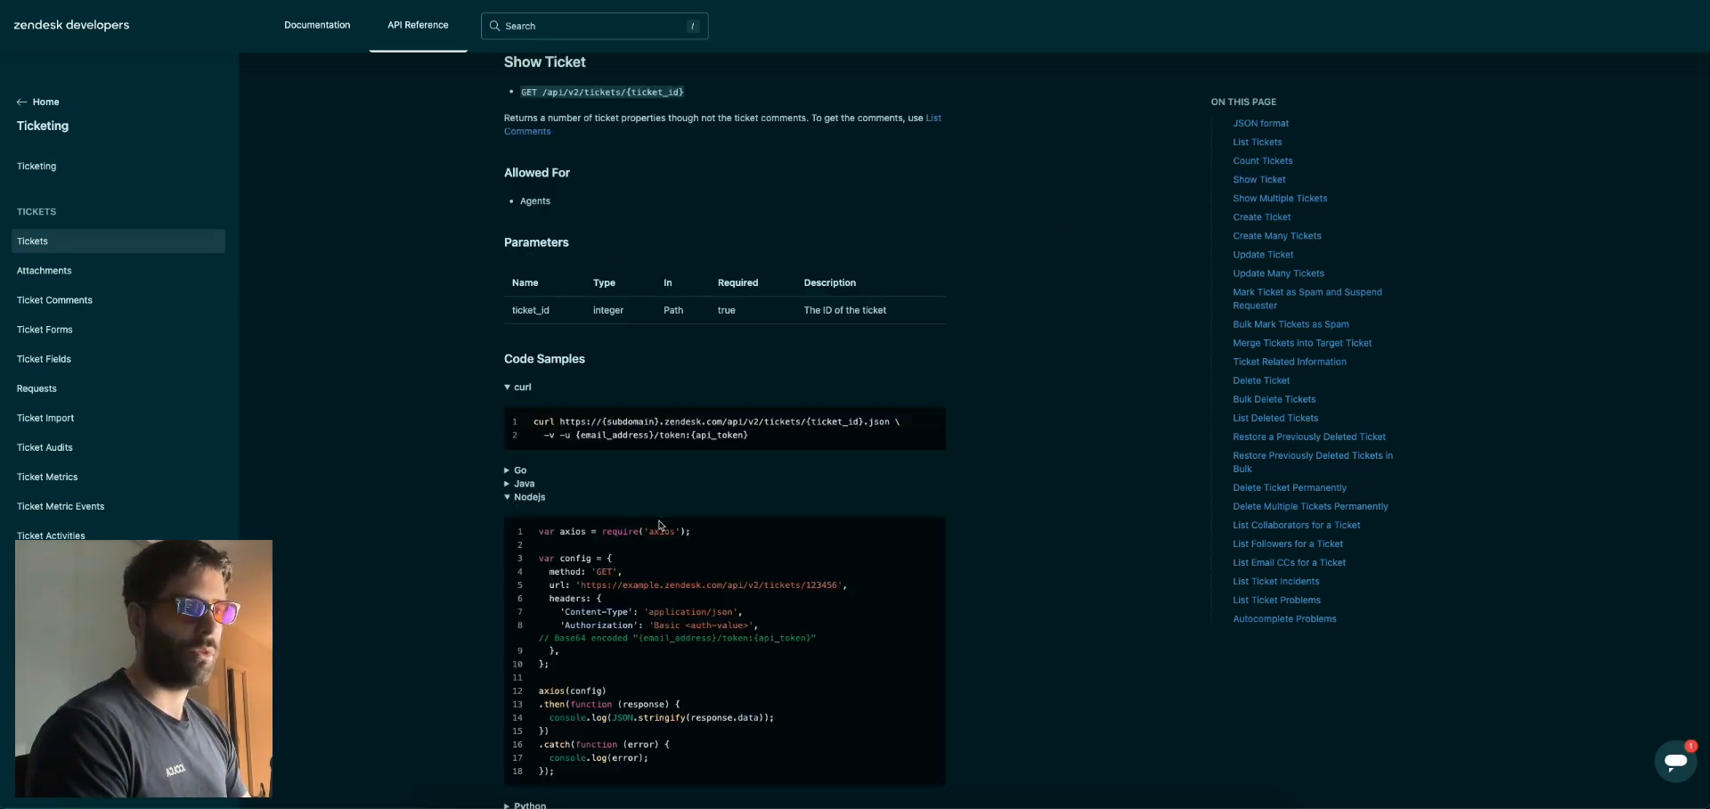
{"action": "scroll", "coordinate": [509, 497], "scroll_direction": "down", "scroll_amount": 3}
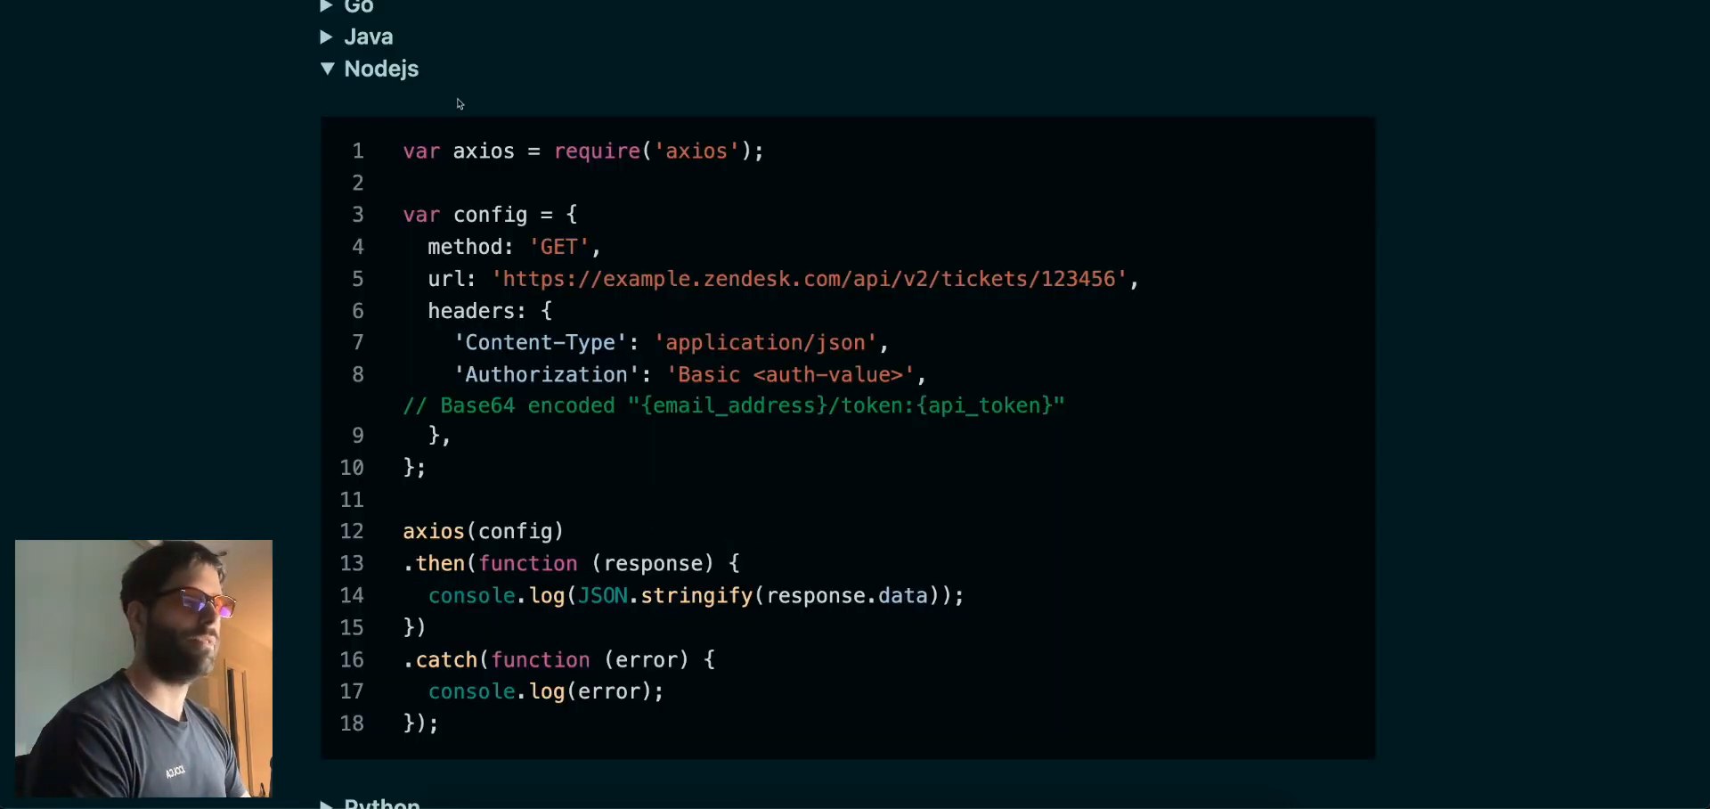
{"action": "left_click_drag", "start_coordinate": [504, 279], "coordinate": [1044, 281]}
{"action": "key", "text": "ctrl+c"}
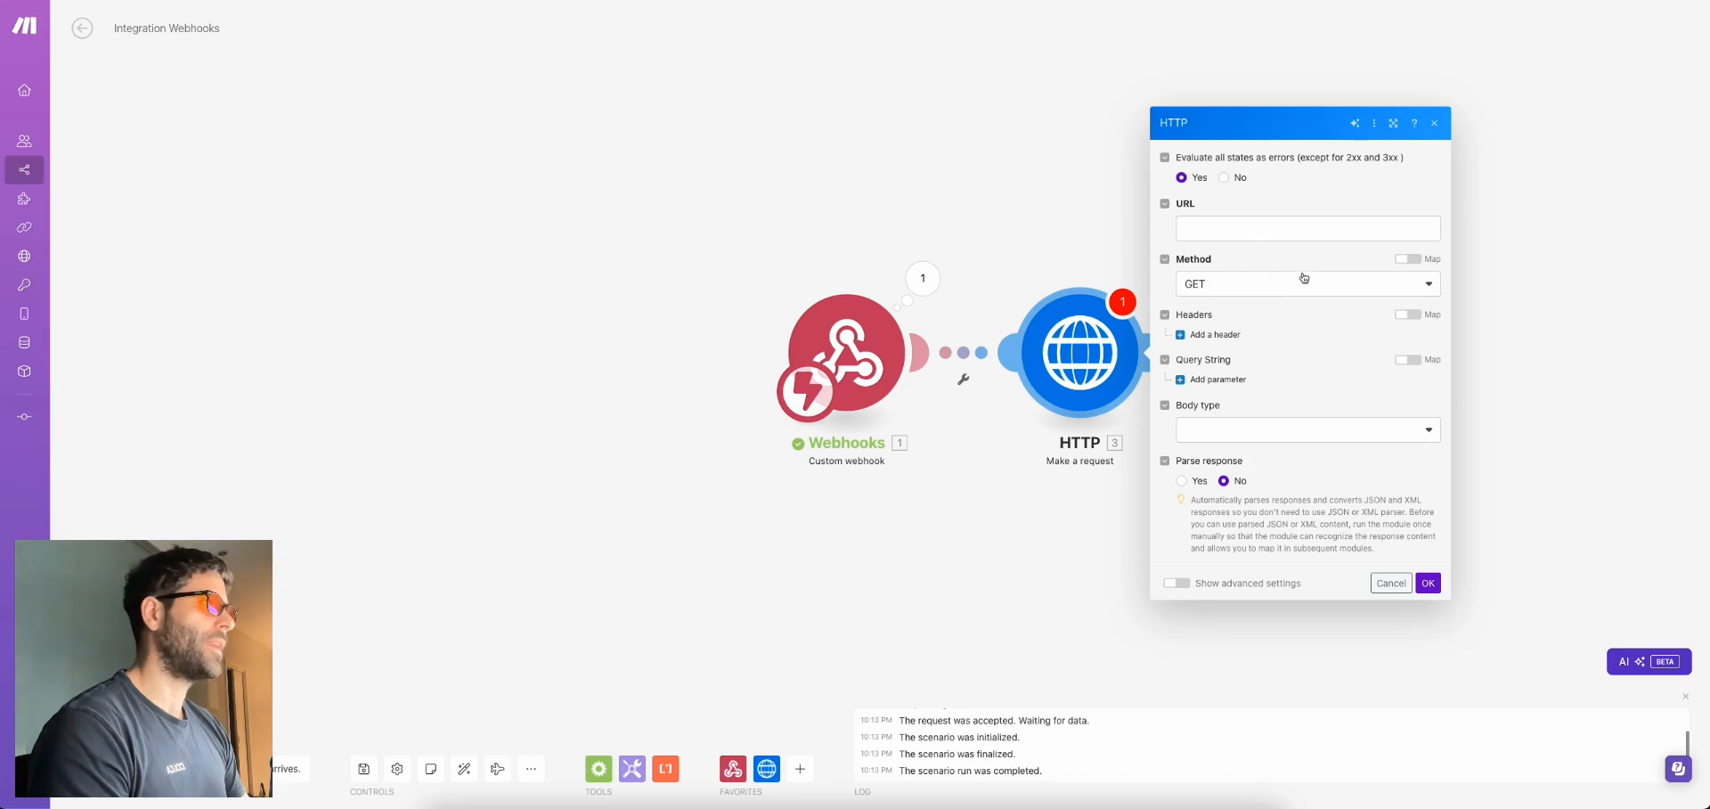
{"action": "left_click", "coordinate": [1234, 225]}
{"action": "key", "text": "ctrl+v"}
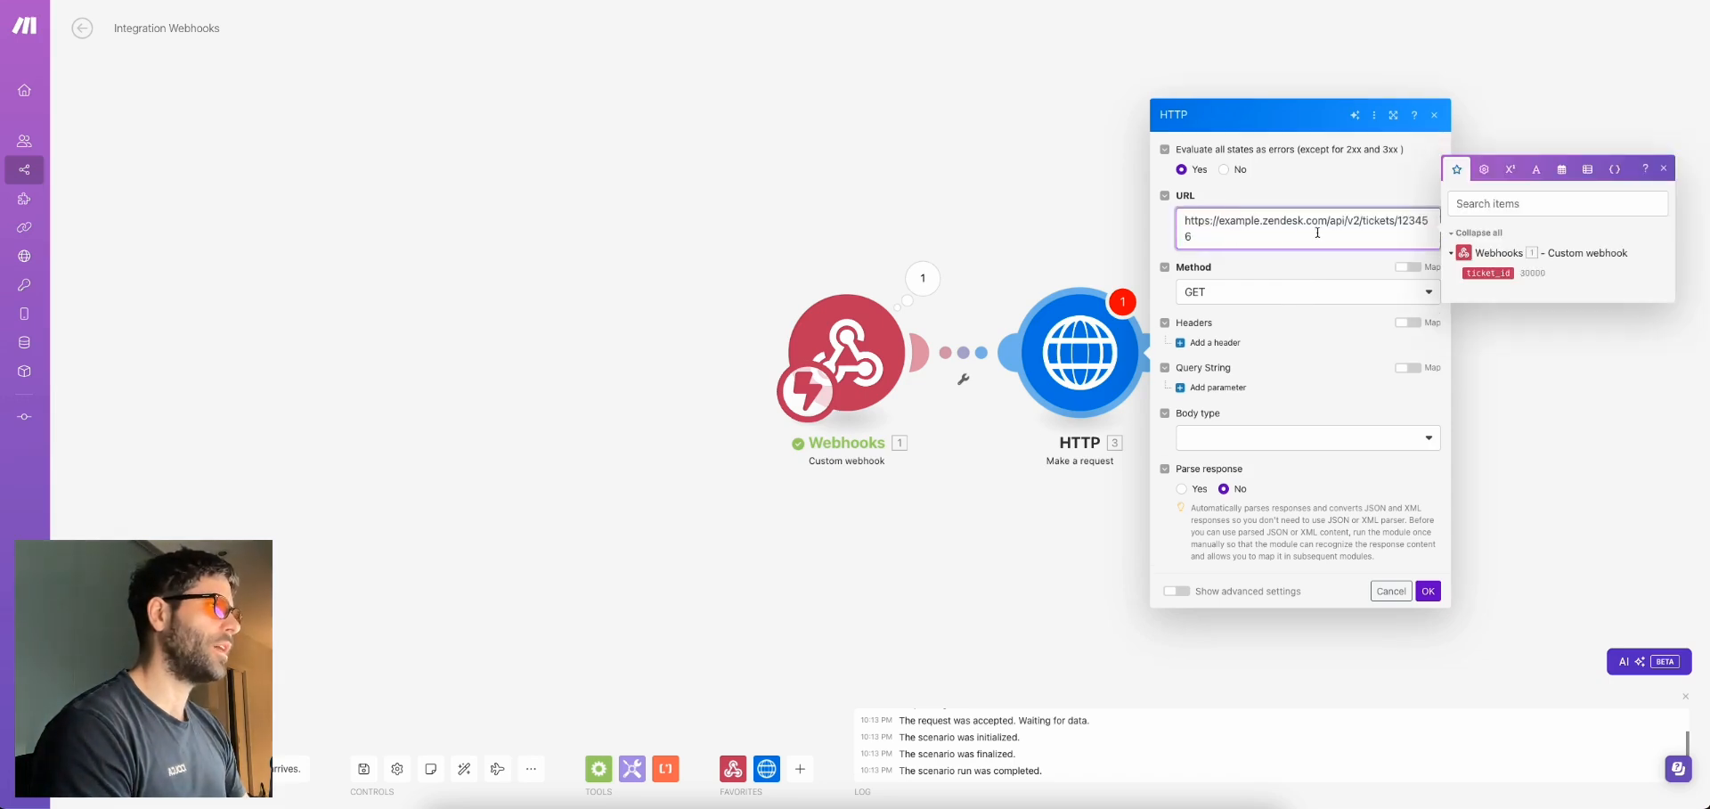
Replace 123456 in the URL with the webhook's ticket_id and add two request headers
{"action": "double_click", "coordinate": [1419, 220]}
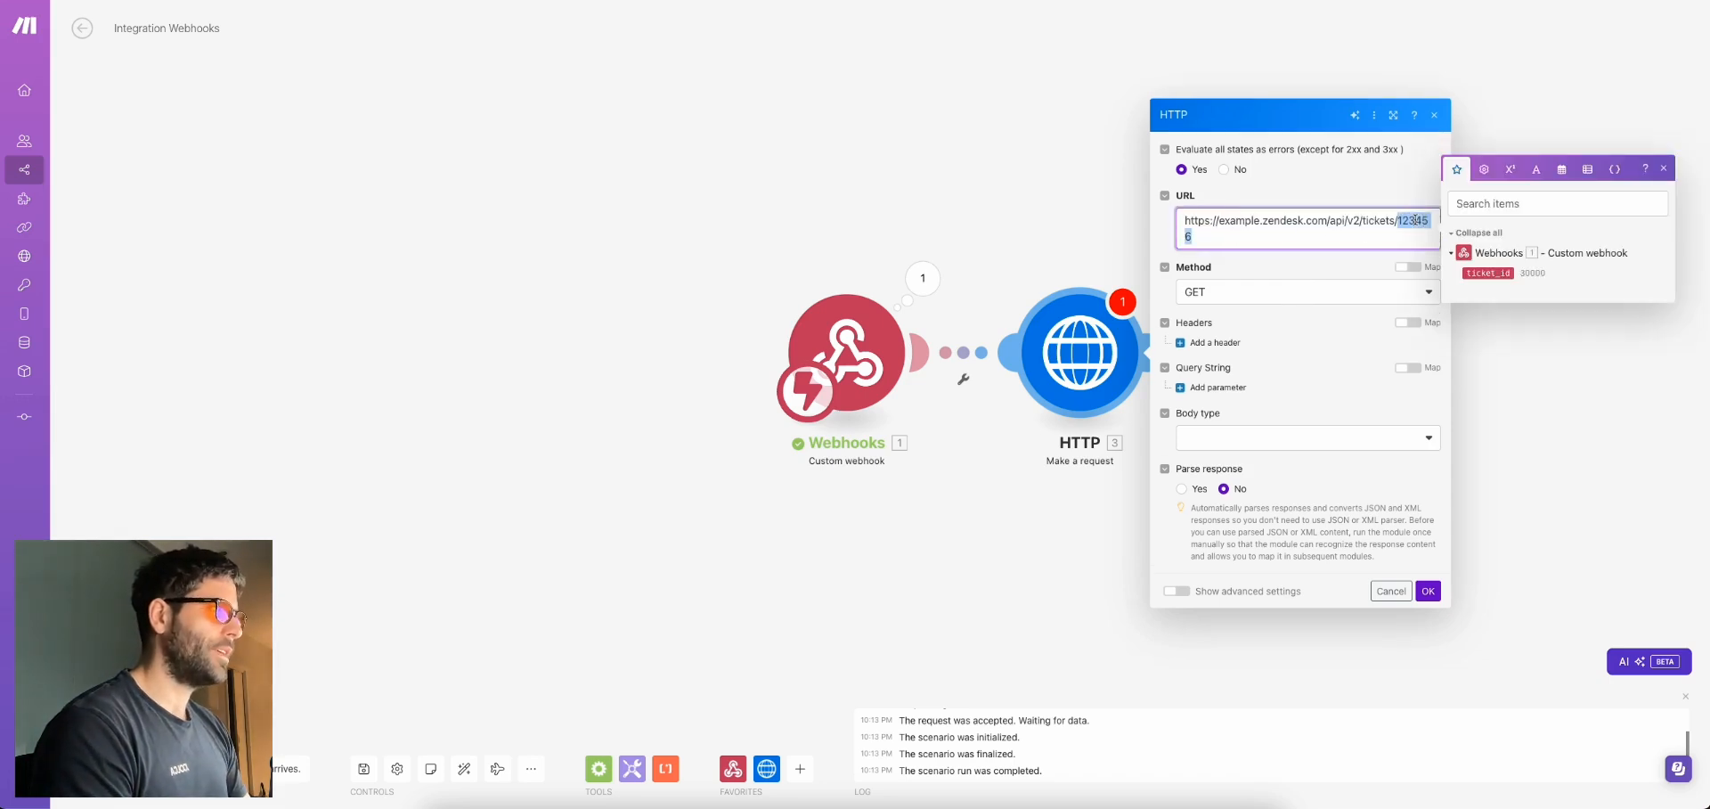
{"action": "key", "text": "BackSpace"}
{"action": "left_click", "coordinate": [1488, 273]}
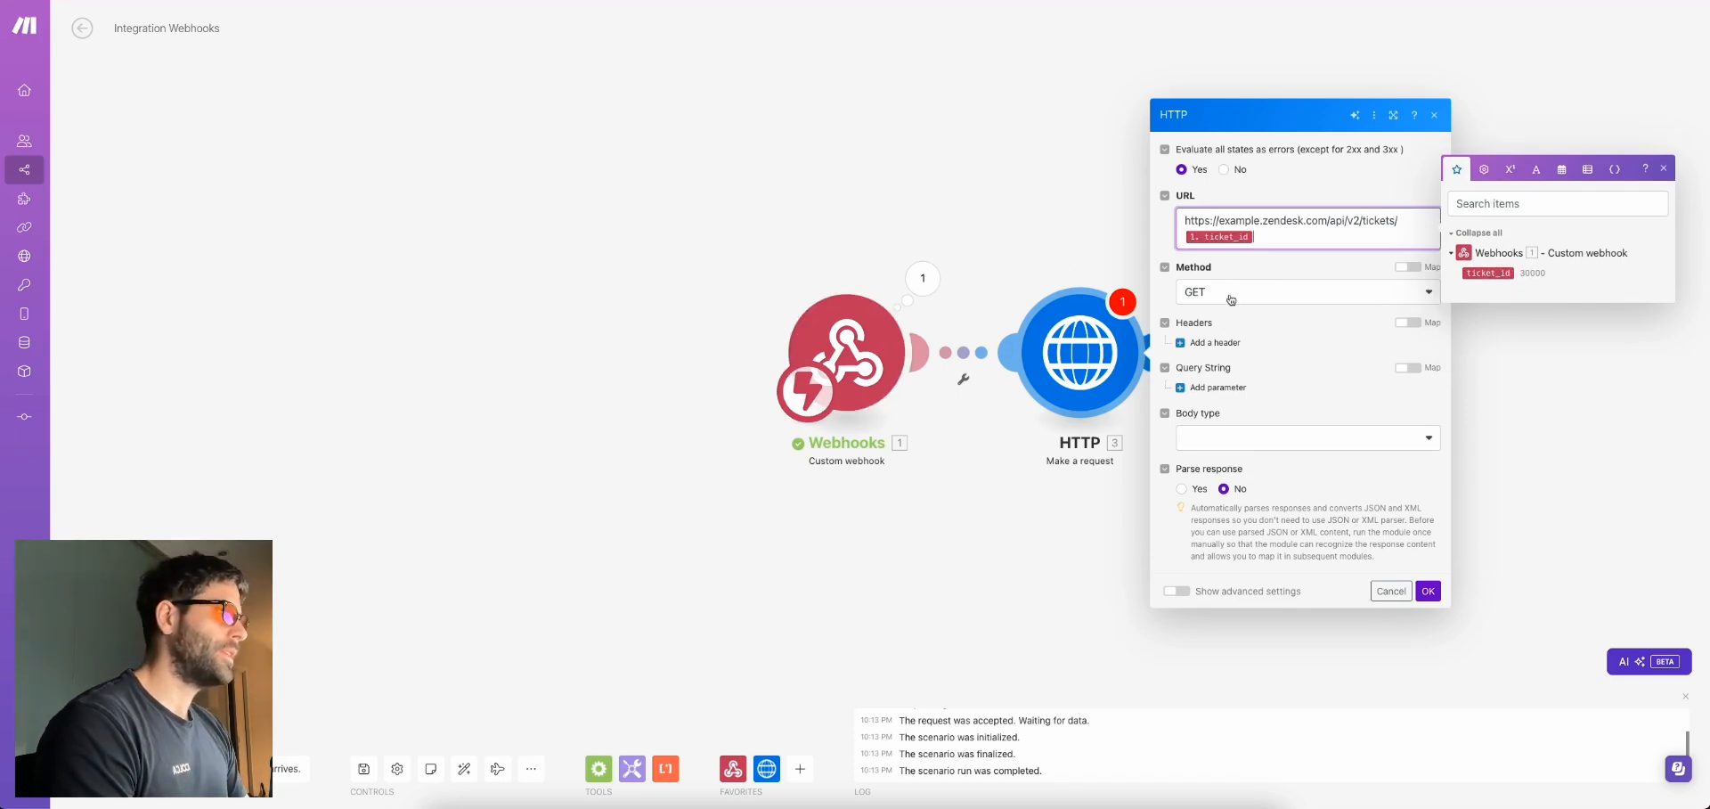
{"action": "left_click", "coordinate": [1203, 345]}
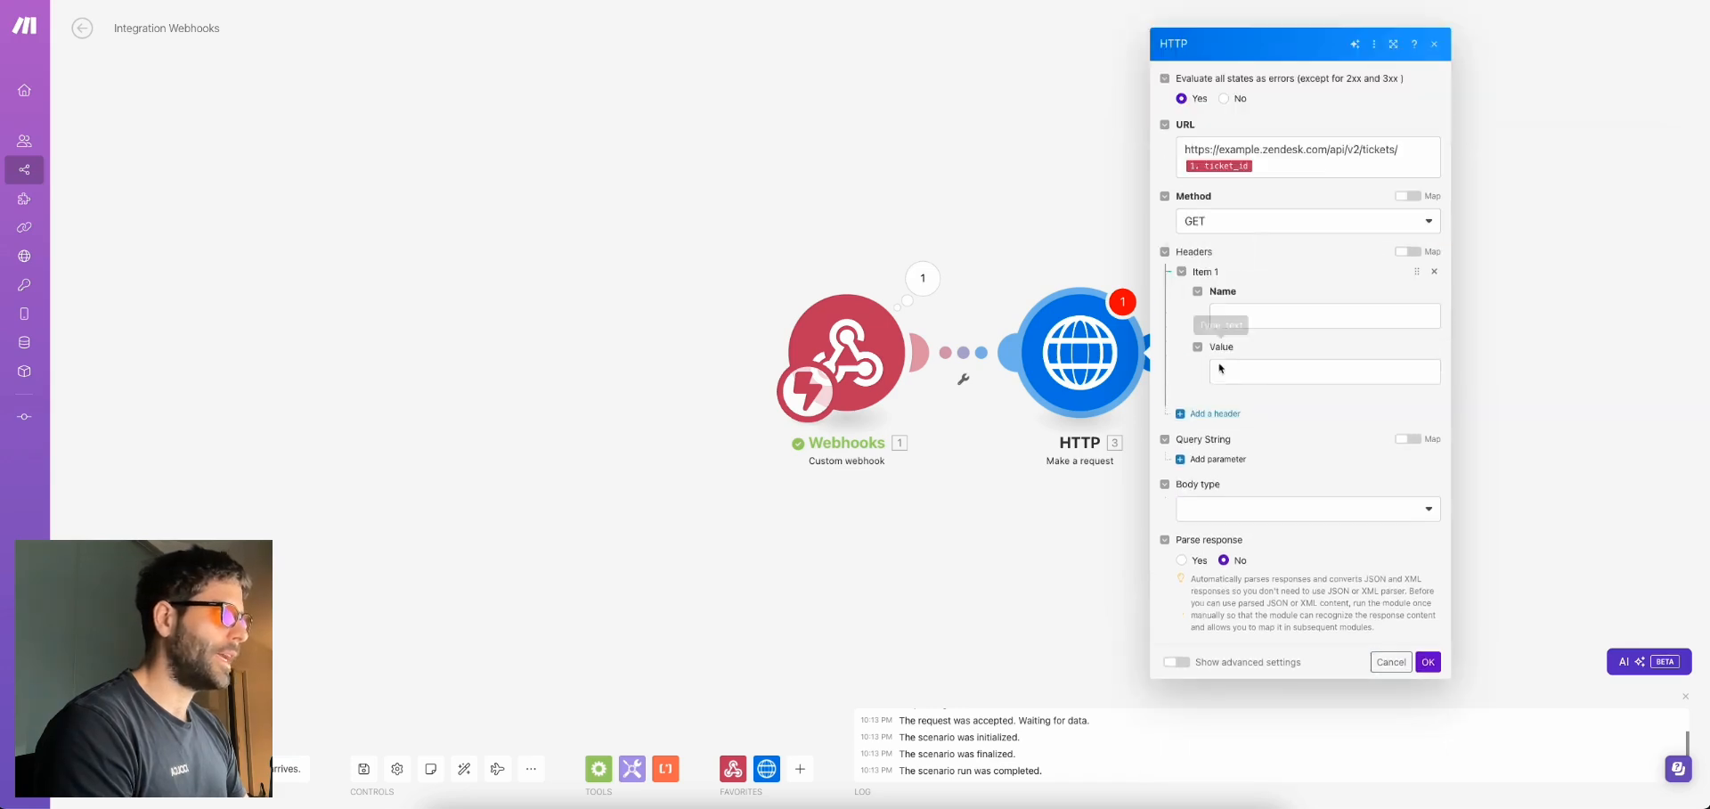
{"action": "left_click", "coordinate": [1214, 418]}
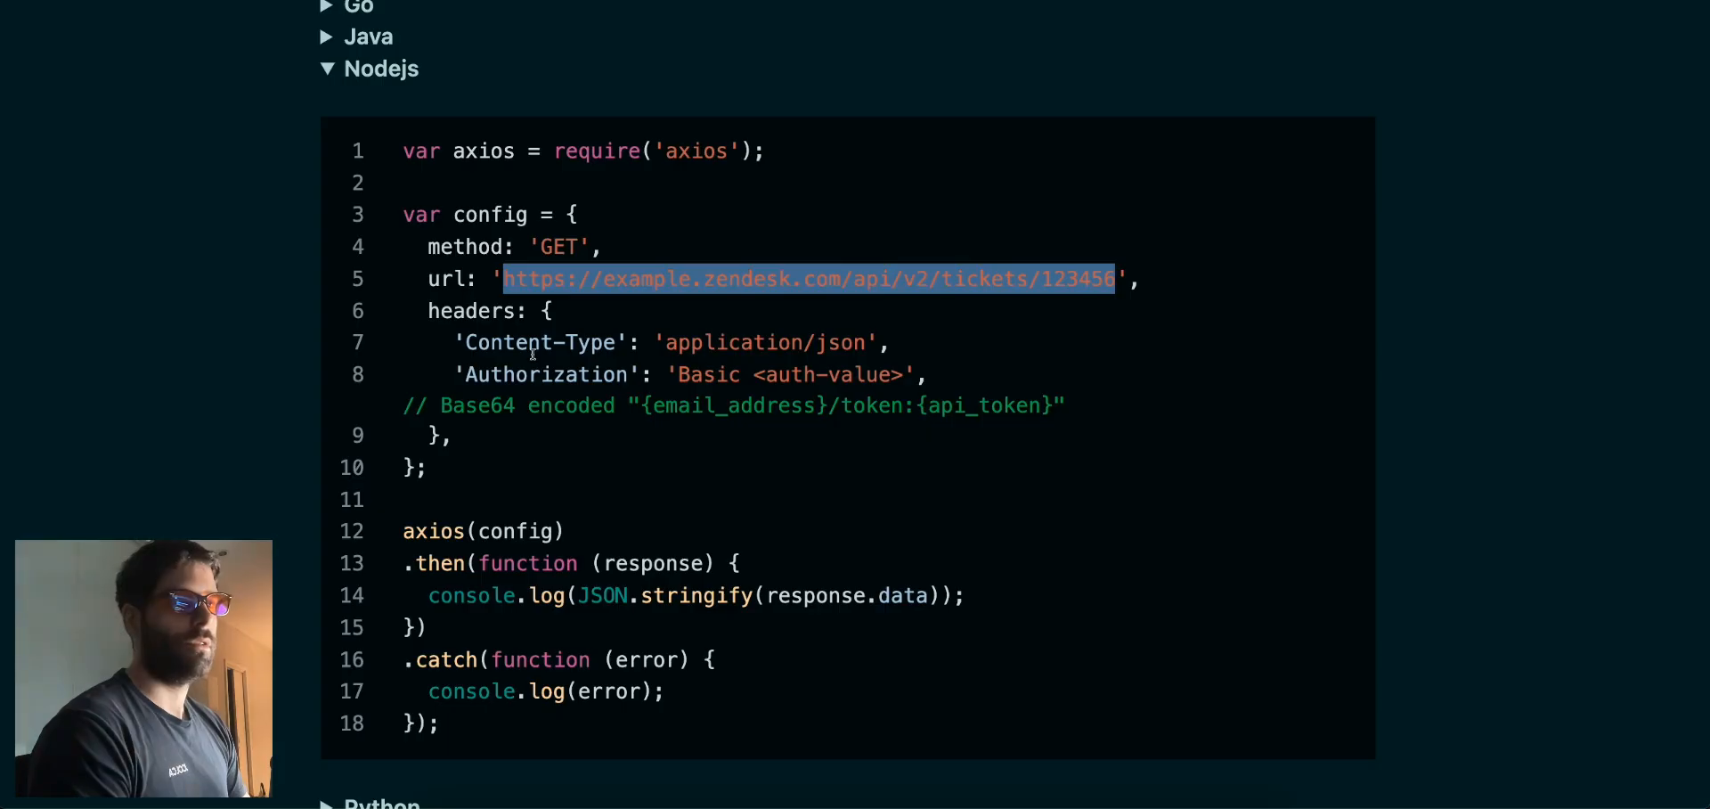
Fill in header Content-Type: application/json and a second header named Authorization
{"action": "left_click", "coordinate": [528, 347]}
{"action": "left_click_drag", "start_coordinate": [528, 348], "coordinate": [585, 347]}
{"action": "key", "text": "ctrl+c"}
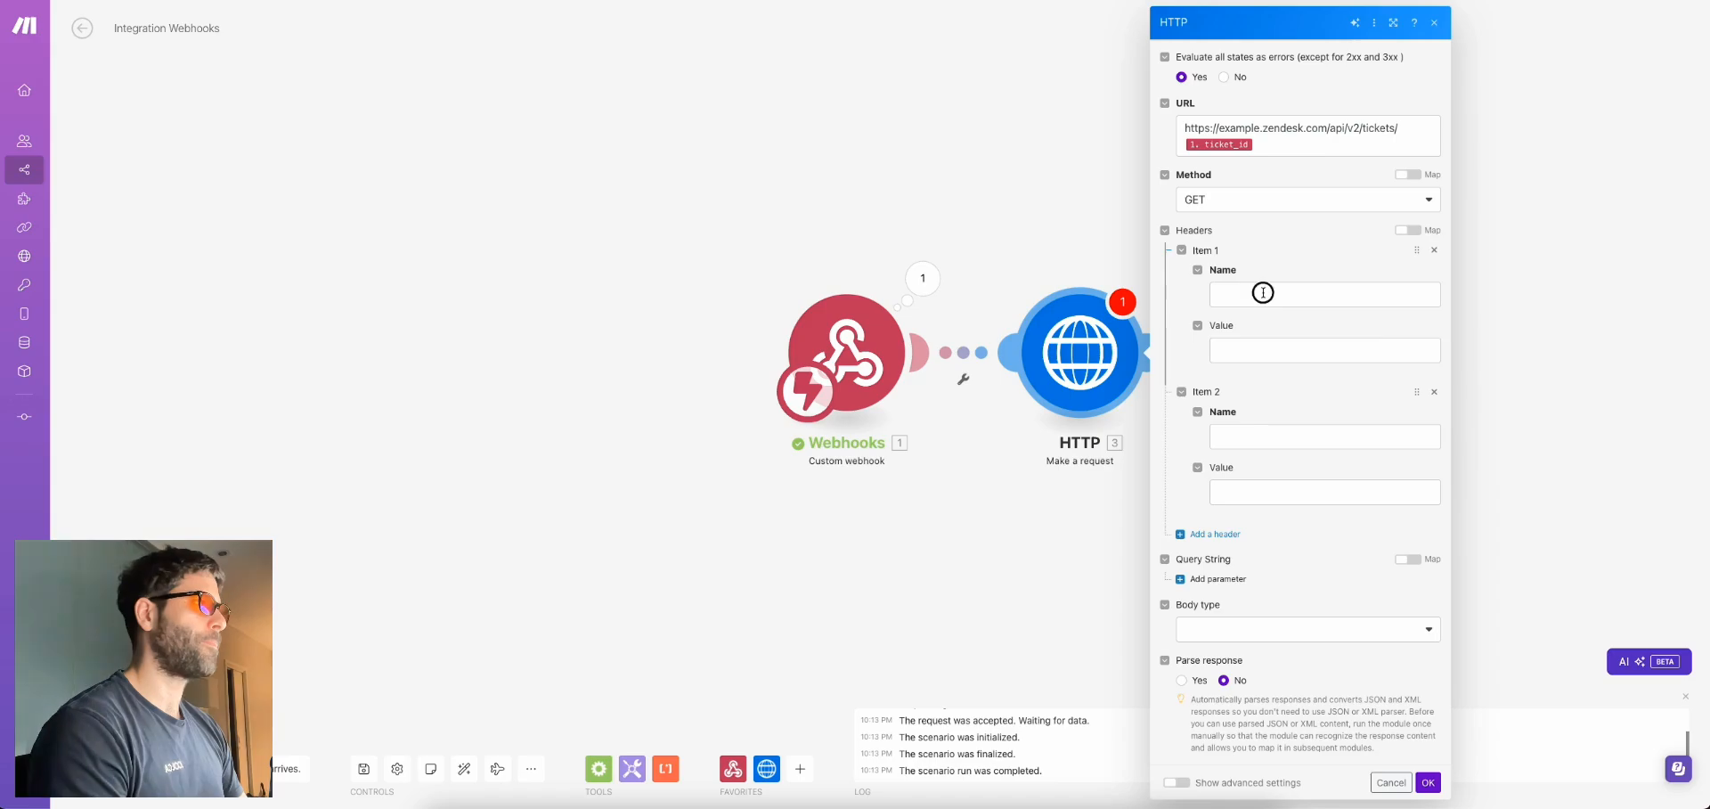
{"action": "left_click", "coordinate": [1264, 291]}
{"action": "key", "text": "ctrl+v"}
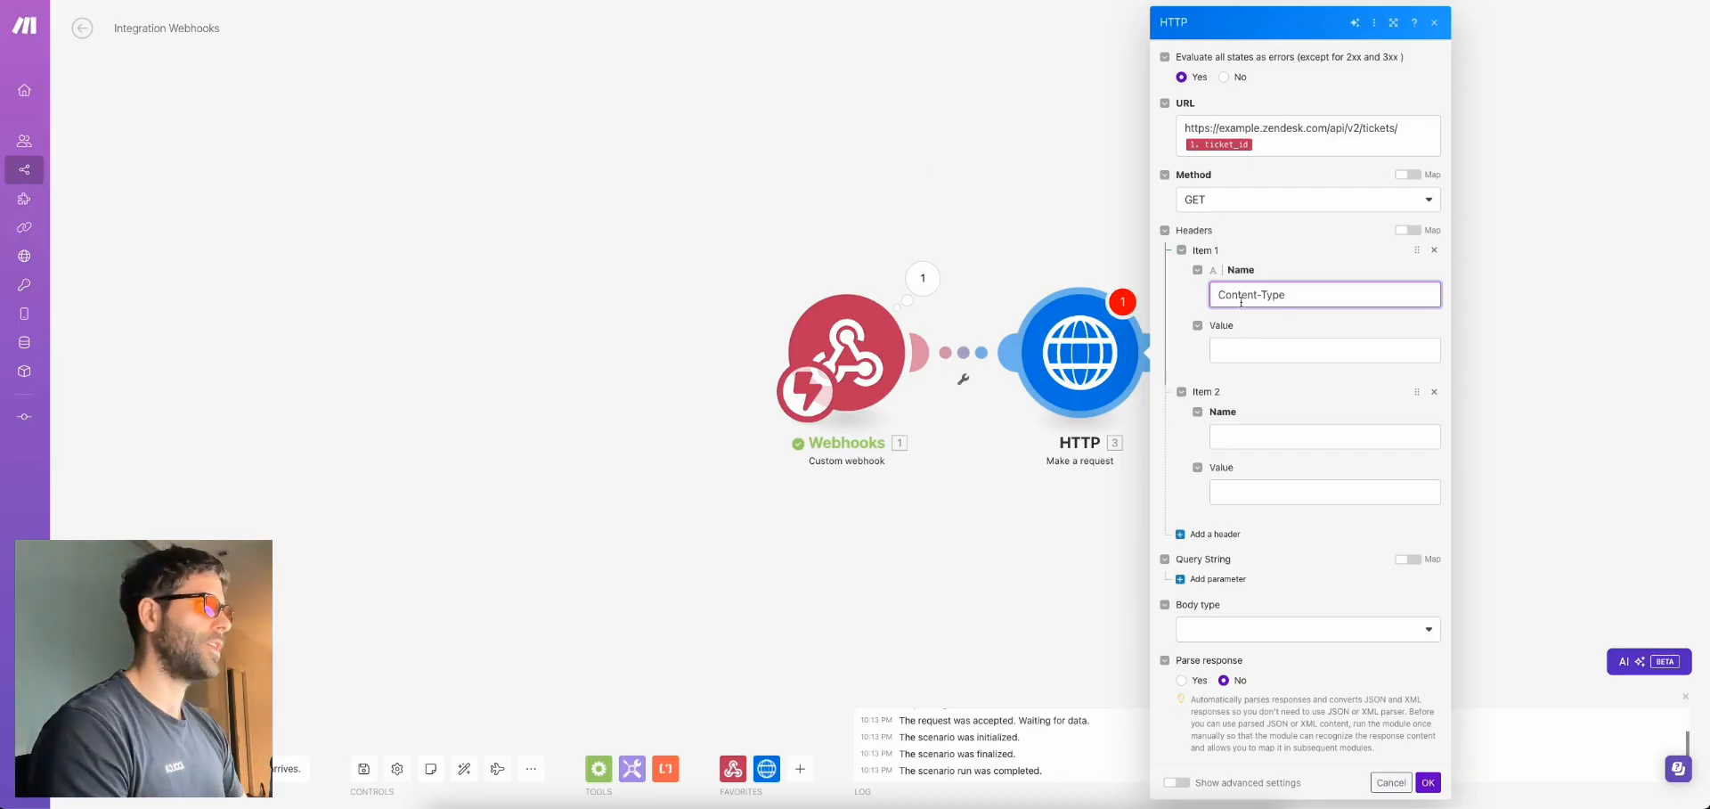
{"action": "left_click", "coordinate": [1246, 350]}
{"action": "type", "text": "application/json"}
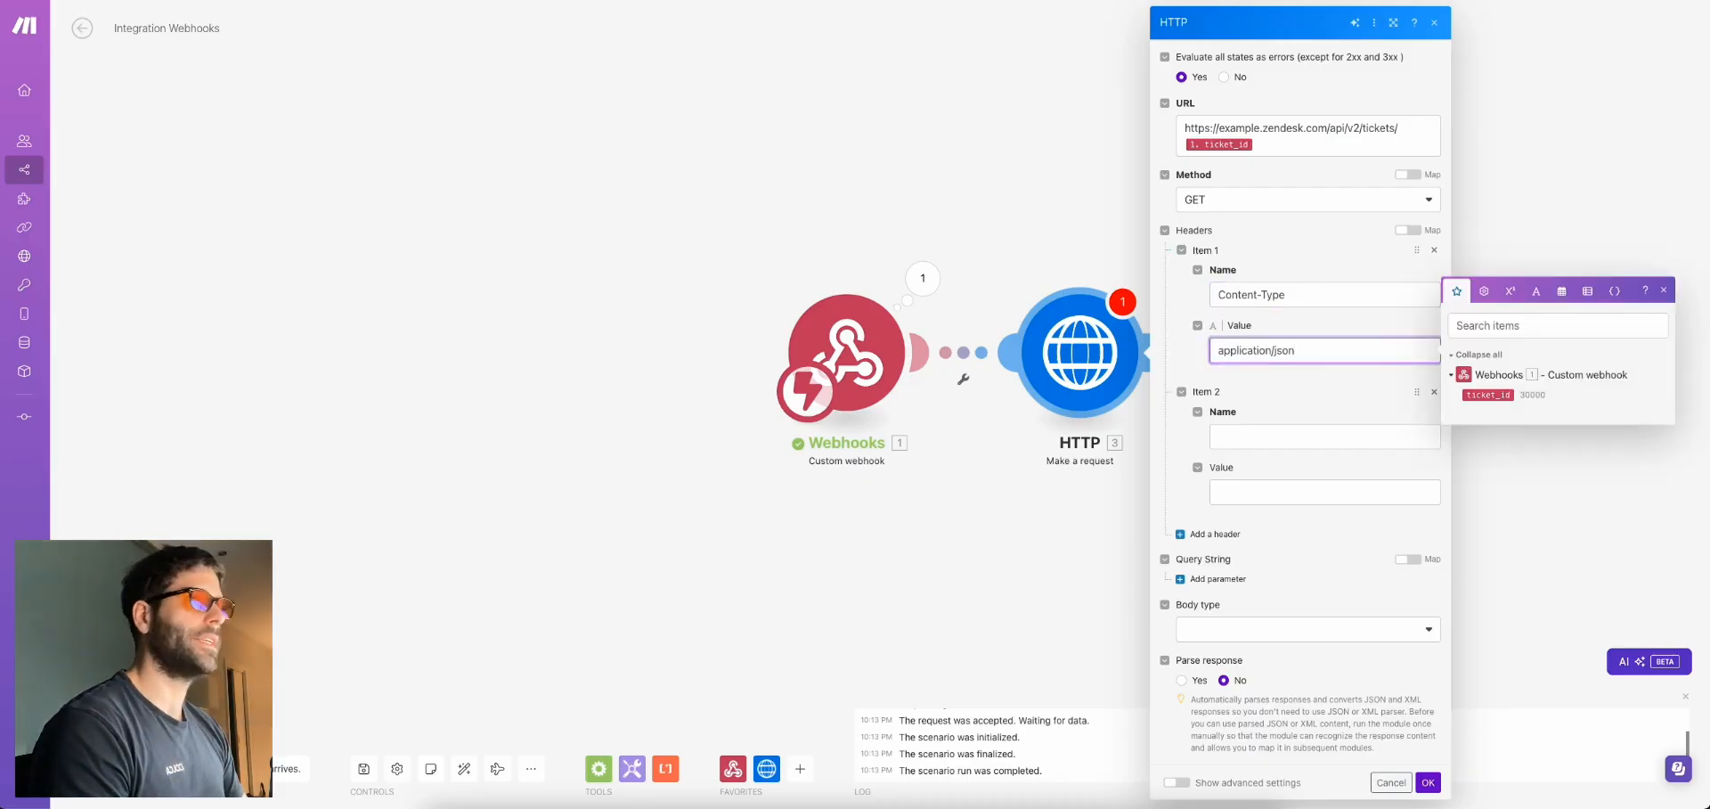
{"action": "left_click", "coordinate": [1272, 431]}
{"action": "type", "text": "Authorization"}
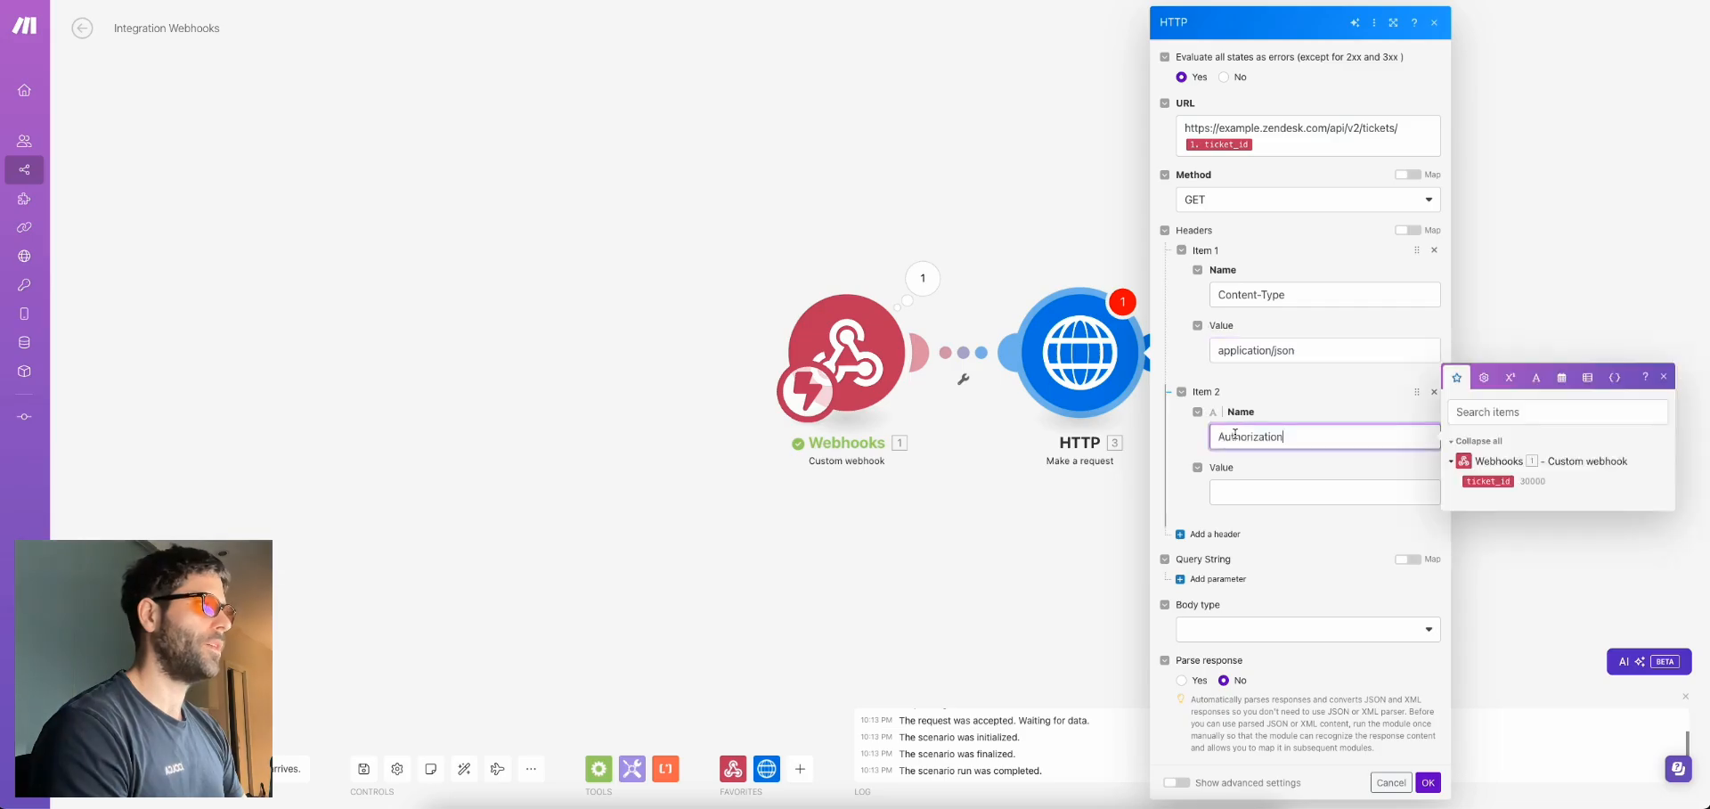
Copy the {email_address}/token:{api_token} credential pattern from the docs for Base64 encoding
{"action": "left_click_drag", "start_coordinate": [678, 375], "coordinate": [902, 378]}
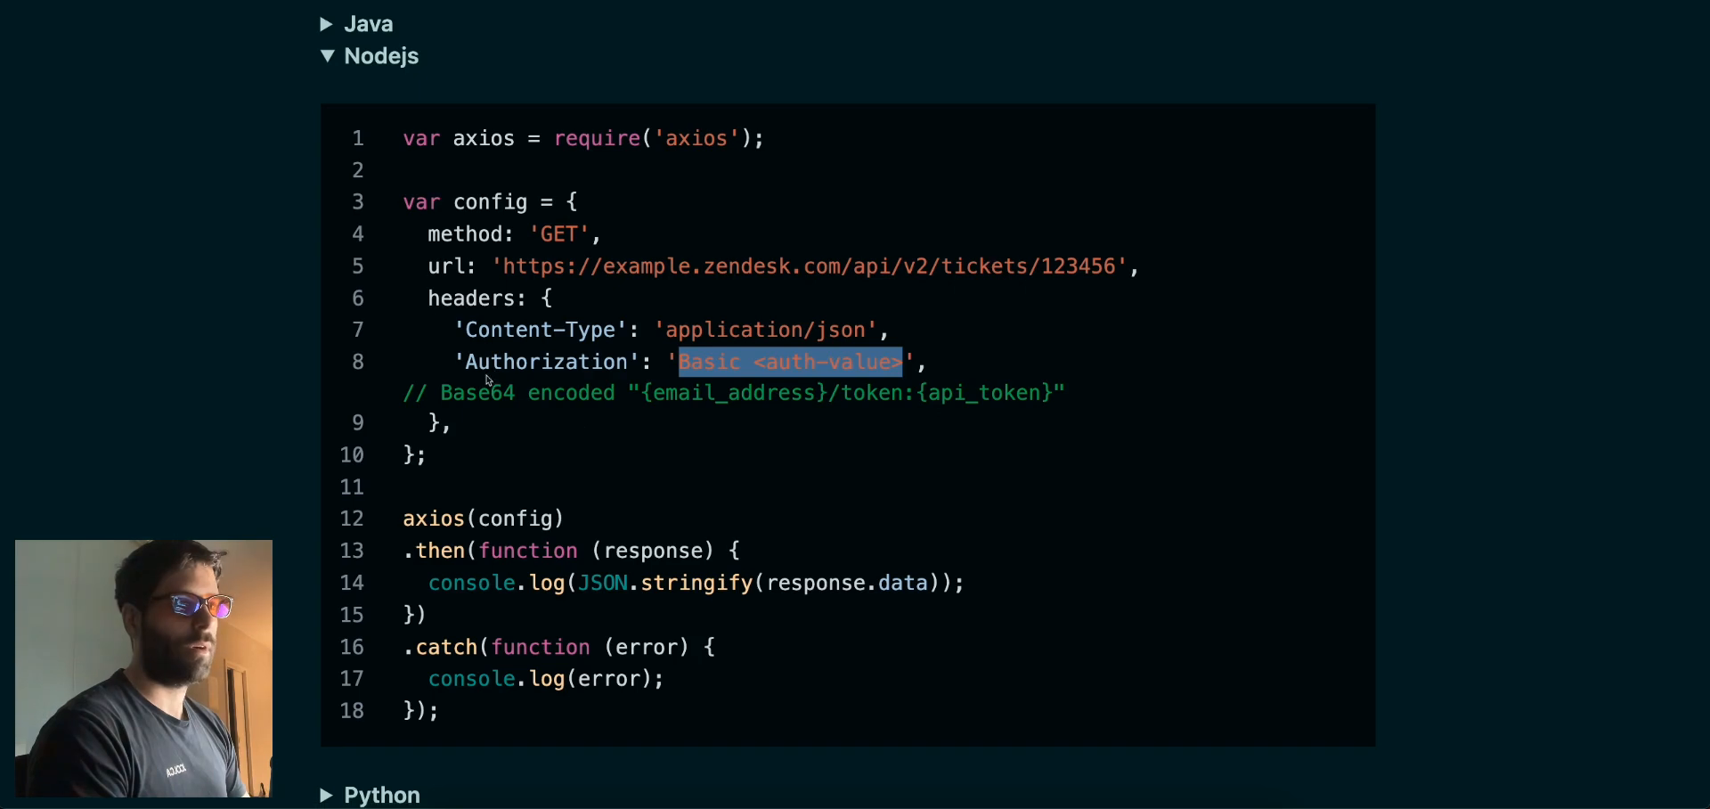
{"action": "left_click", "coordinate": [458, 390]}
{"action": "left_click_drag", "start_coordinate": [459, 390], "coordinate": [1054, 395]}
{"action": "key", "text": "ctrl+c"}
{"action": "left_click", "coordinate": [628, 393]}
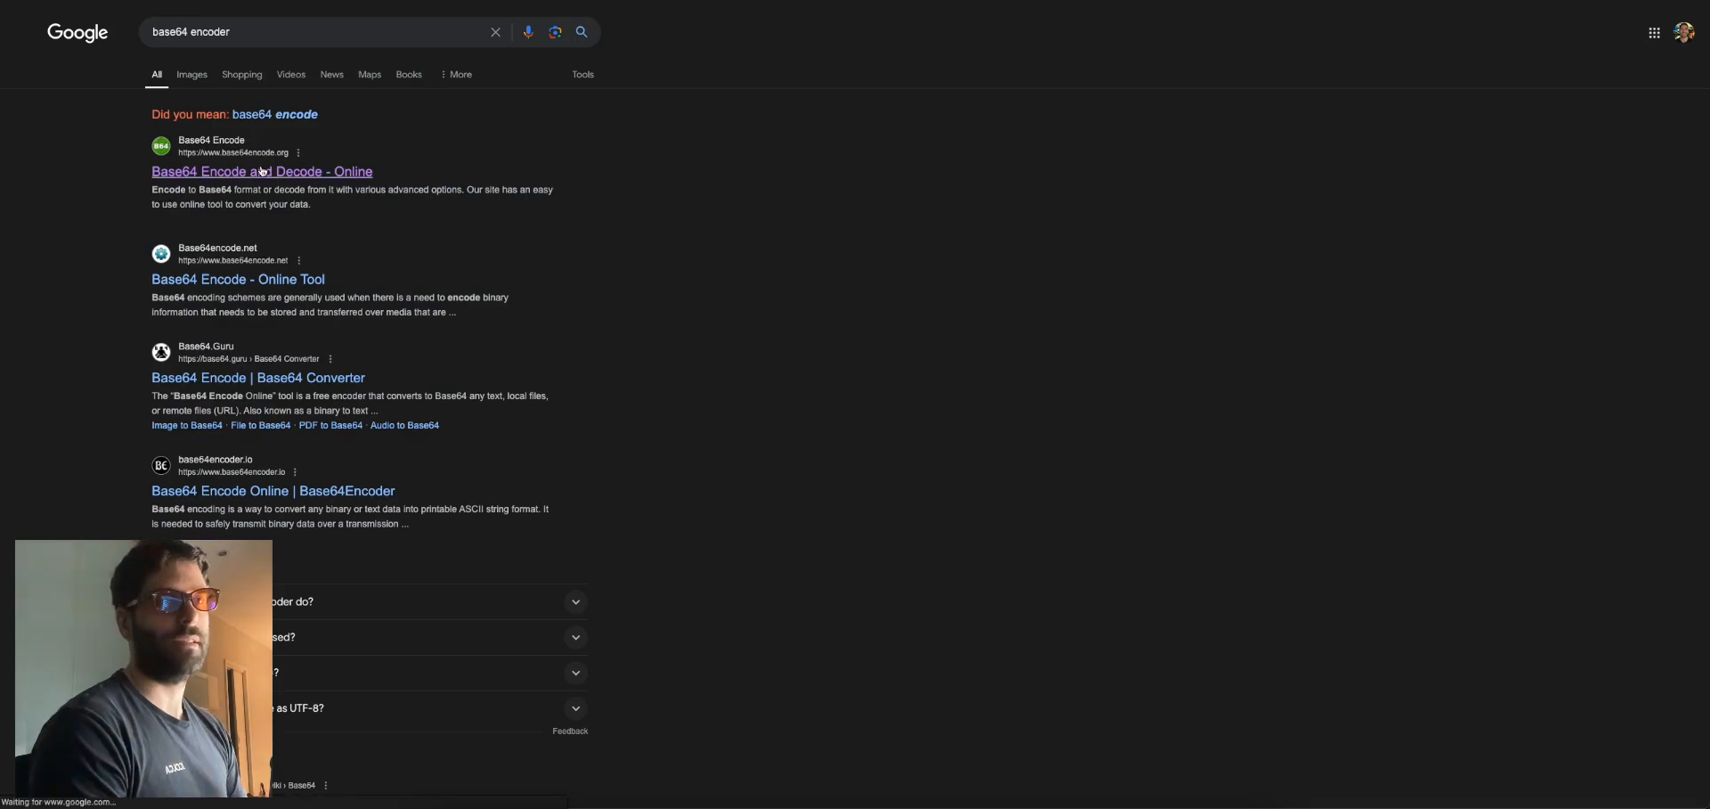
{"action": "left_click", "coordinate": [294, 171]}
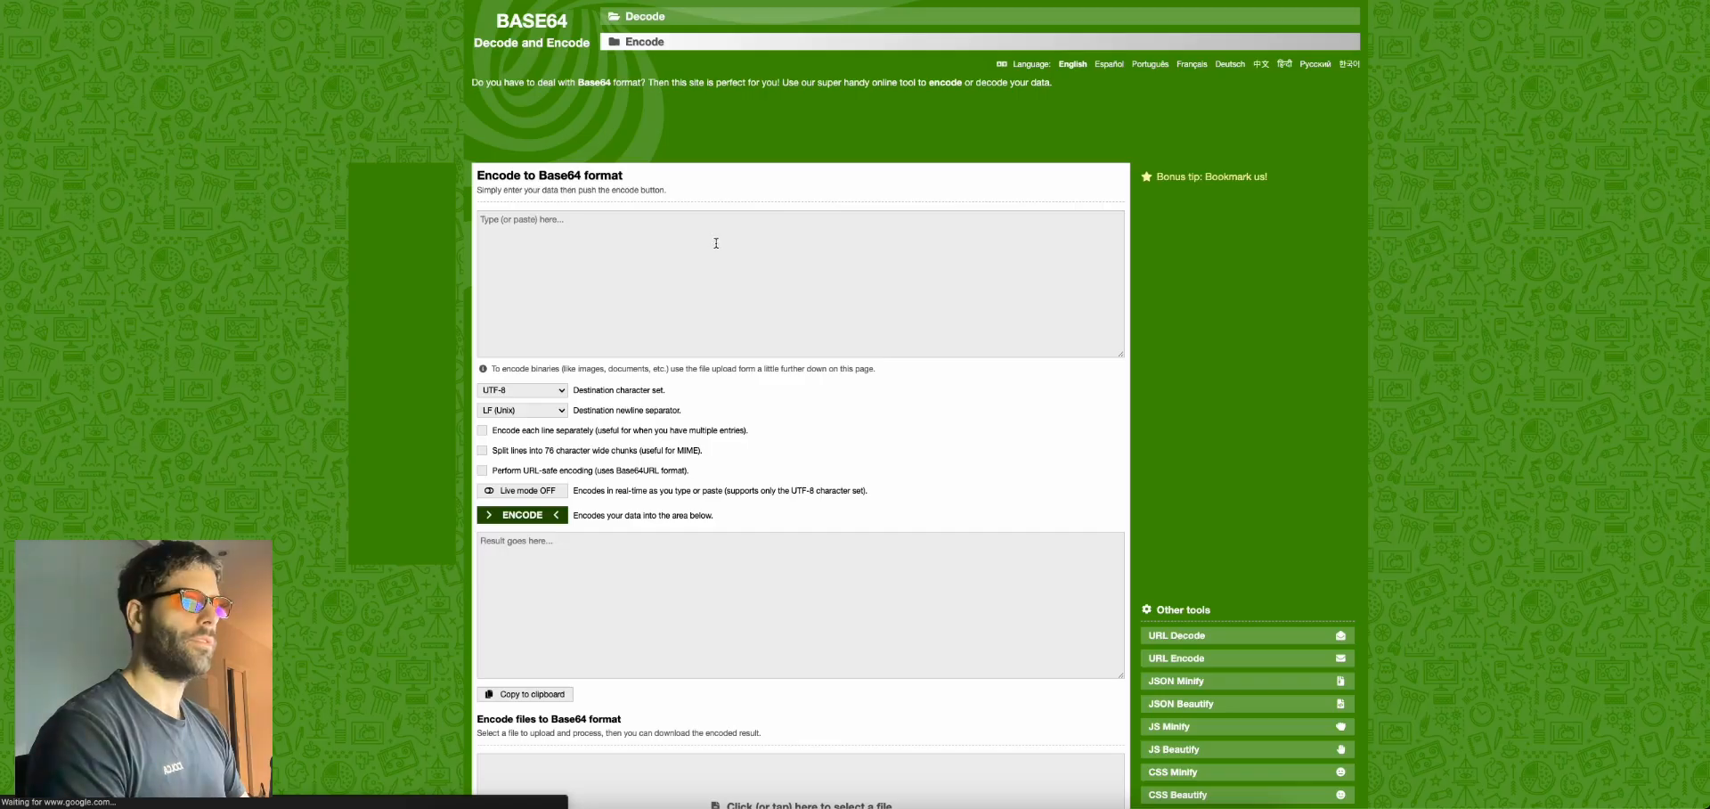
Paste the credential pattern into the encoder and replace {email_address} with the agent's login e-mail
{"action": "left_click", "coordinate": [611, 241]}
{"action": "key", "text": "ctrl+v"}
{"action": "left_click_drag", "start_coordinate": [480, 219], "coordinate": [541, 219]}
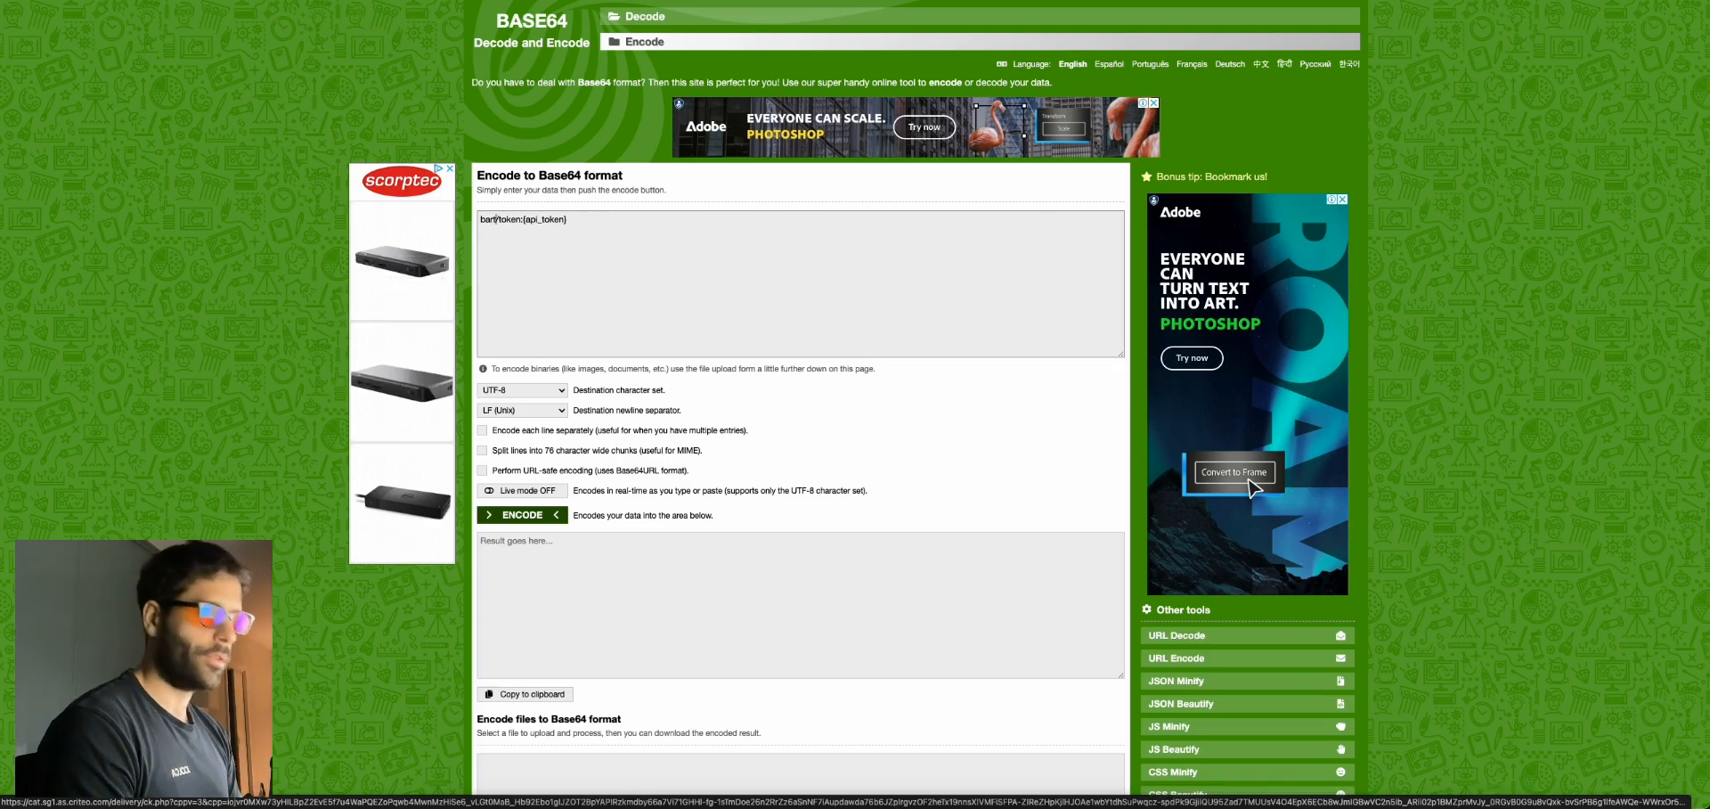
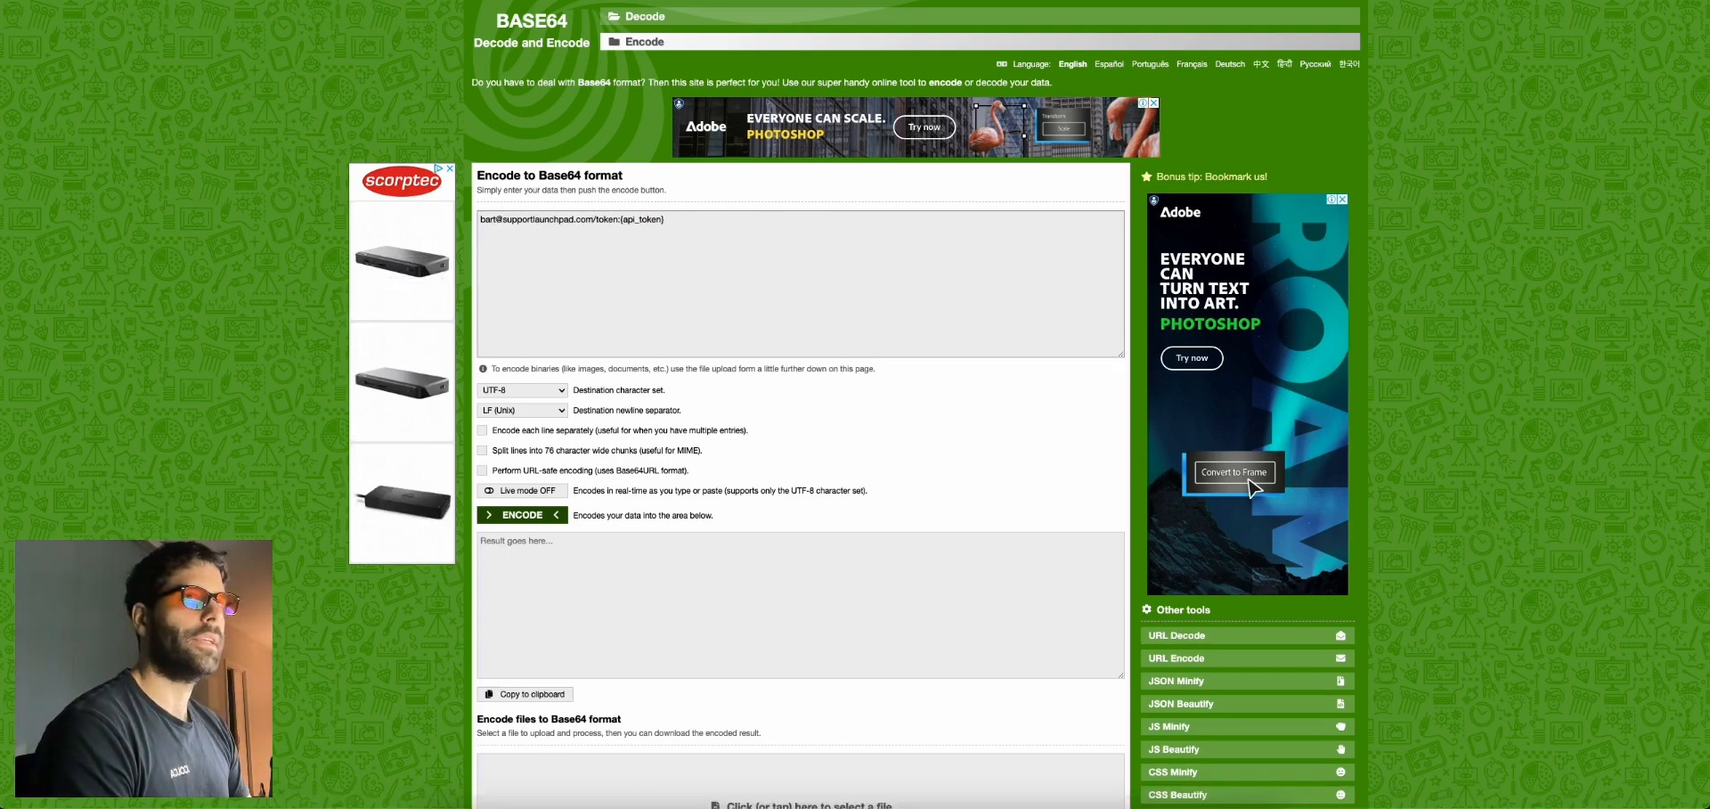
{"action": "key", "text": "ctrl+Tab"}
{"action": "left_click", "coordinate": [1626, 17]}
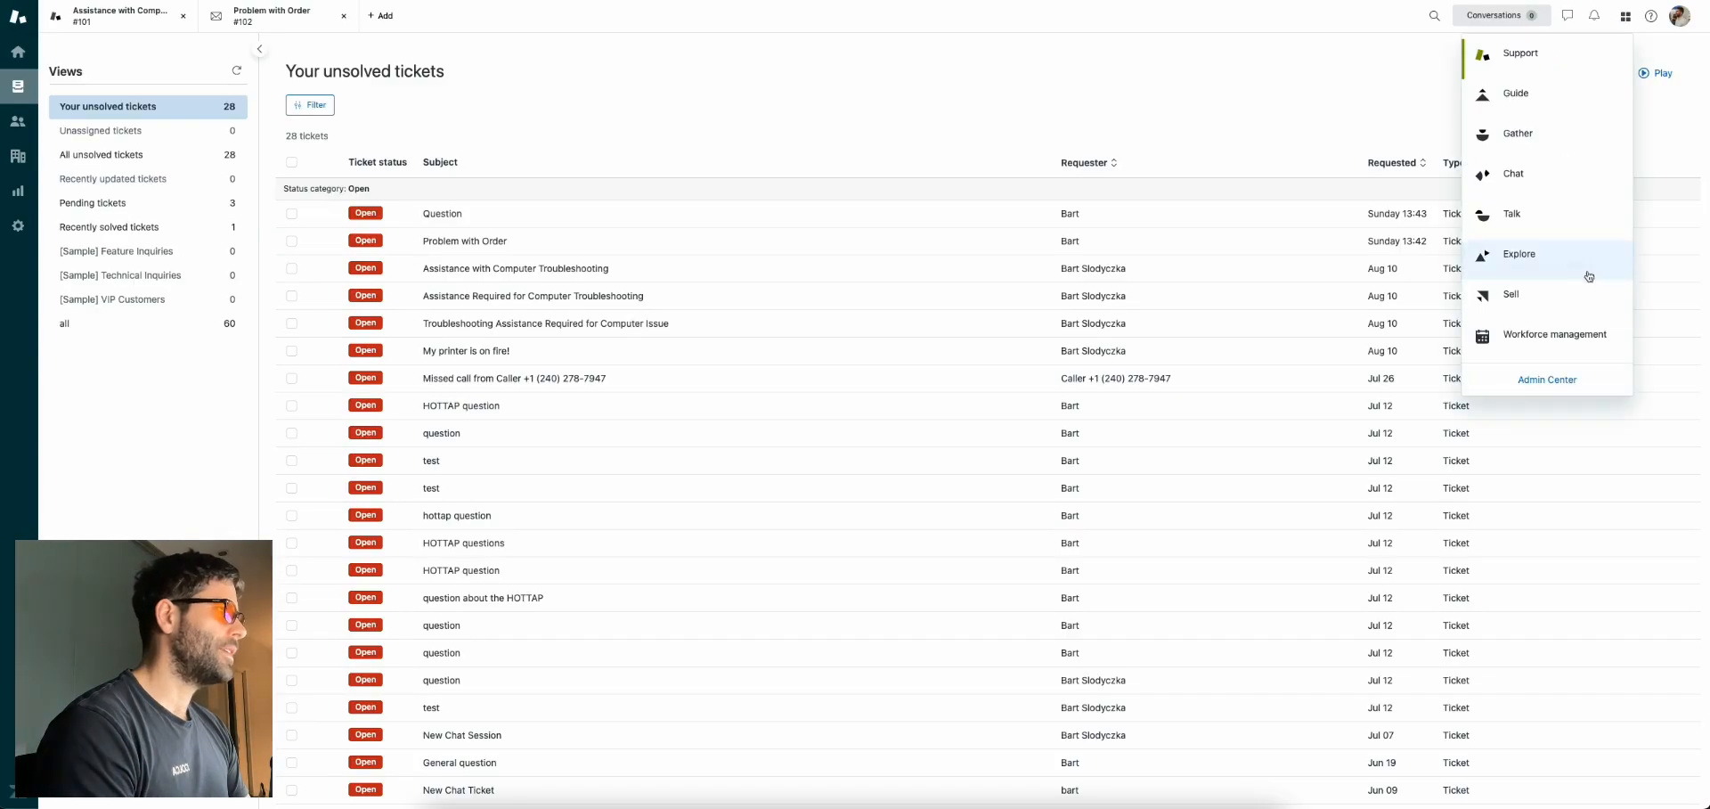
Create and save a new Zendesk API token described 'bart-make', copying its value
{"action": "left_click", "coordinate": [1538, 378]}
{"action": "left_click", "coordinate": [87, 123]}
{"action": "type", "text": "api"}
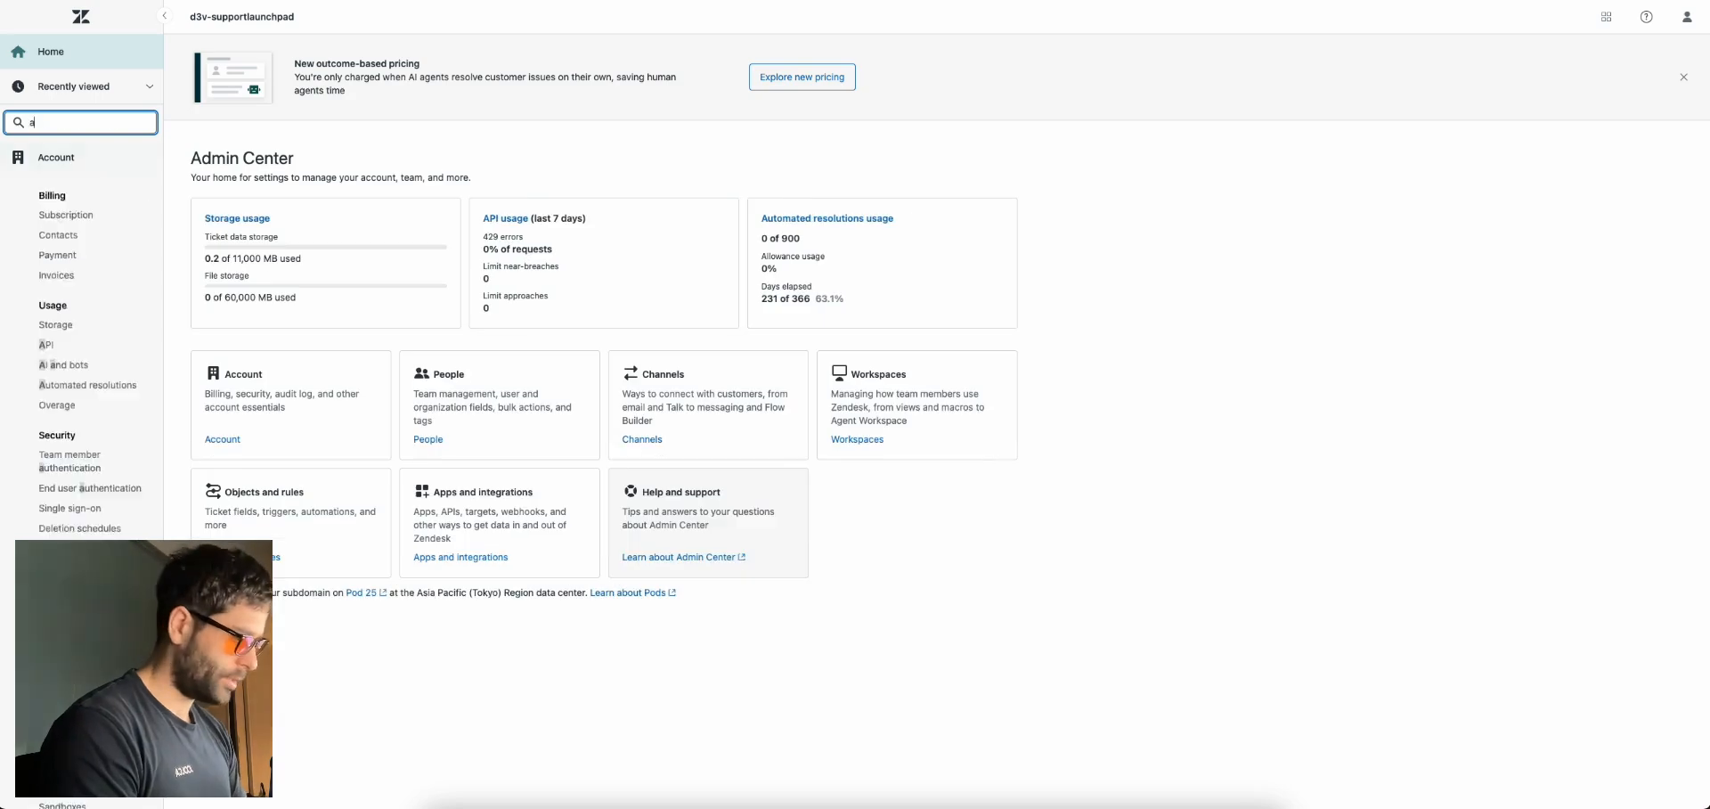
{"action": "left_click", "coordinate": [46, 402]}
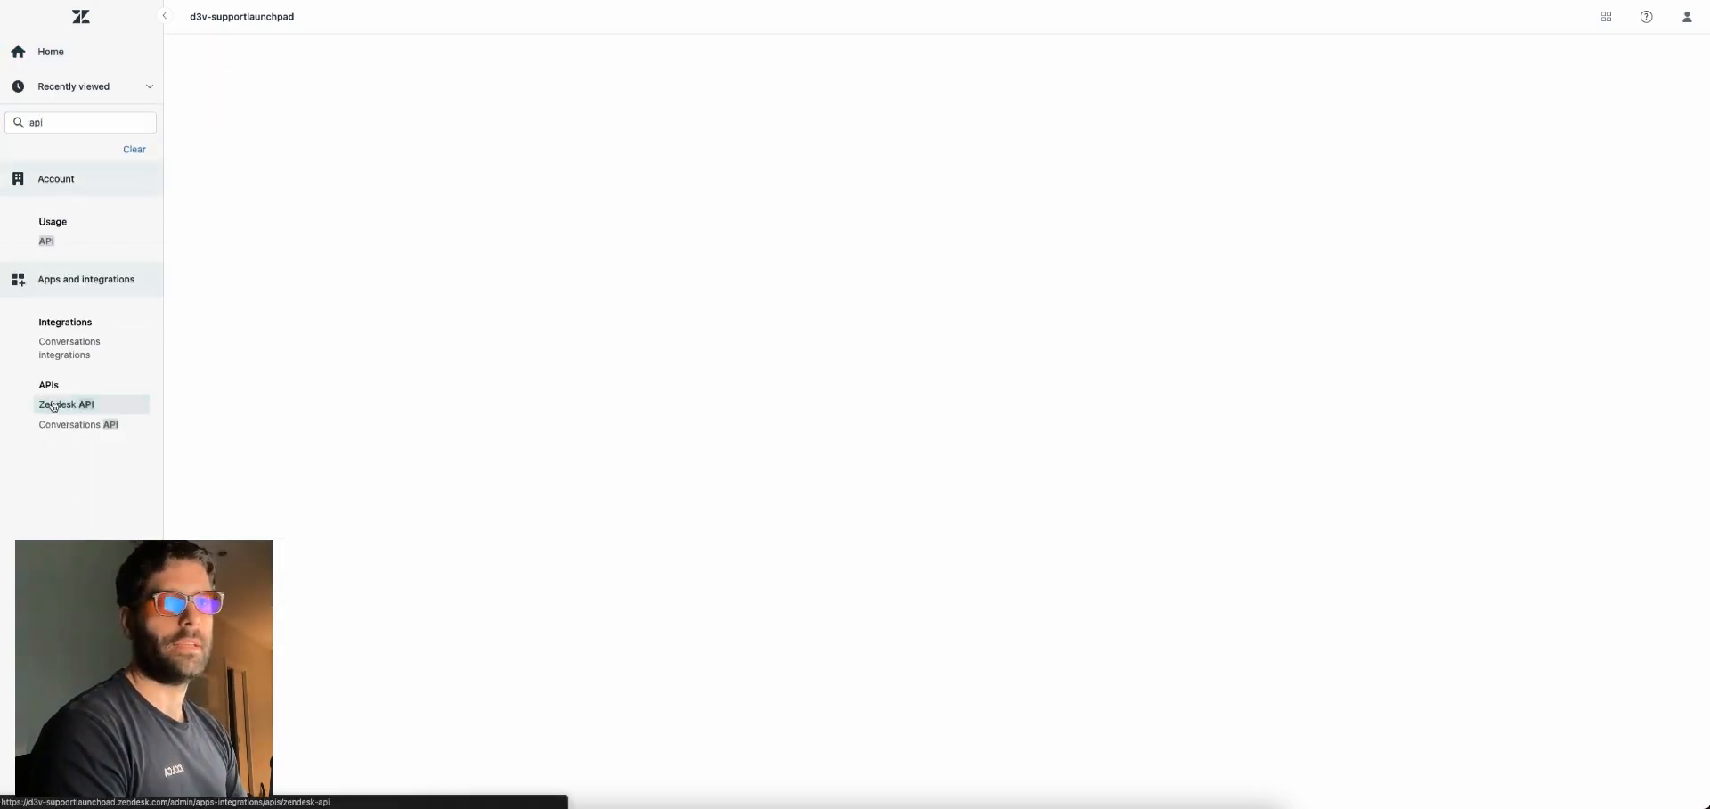
{"action": "left_click", "coordinate": [393, 386]}
{"action": "type", "text": "bart-make"}
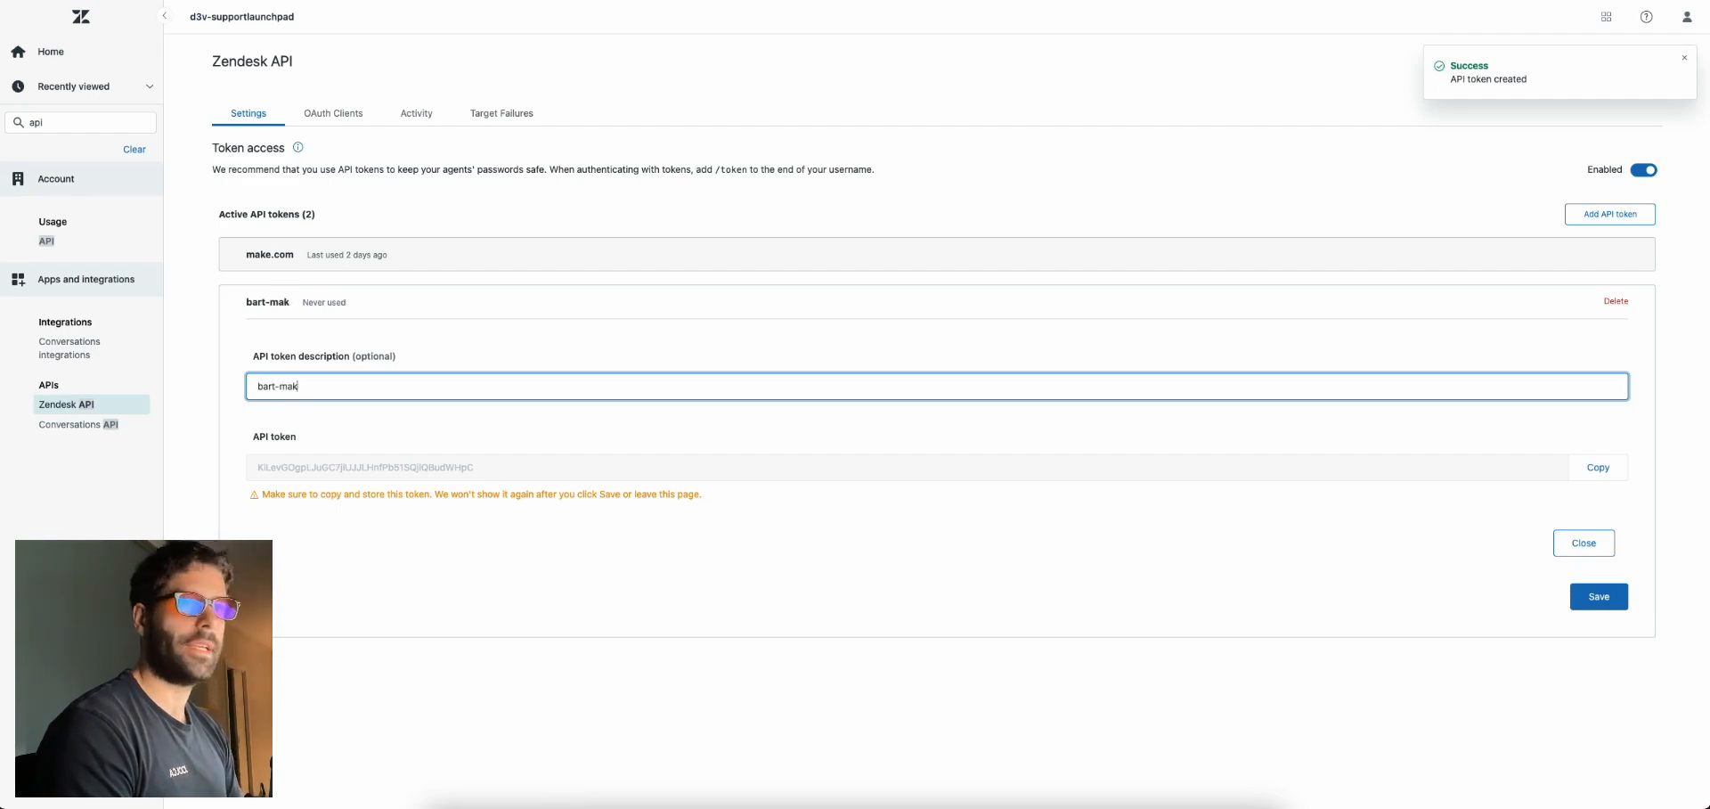
{"action": "left_click", "coordinate": [1598, 466]}
{"action": "left_click", "coordinate": [1598, 596]}
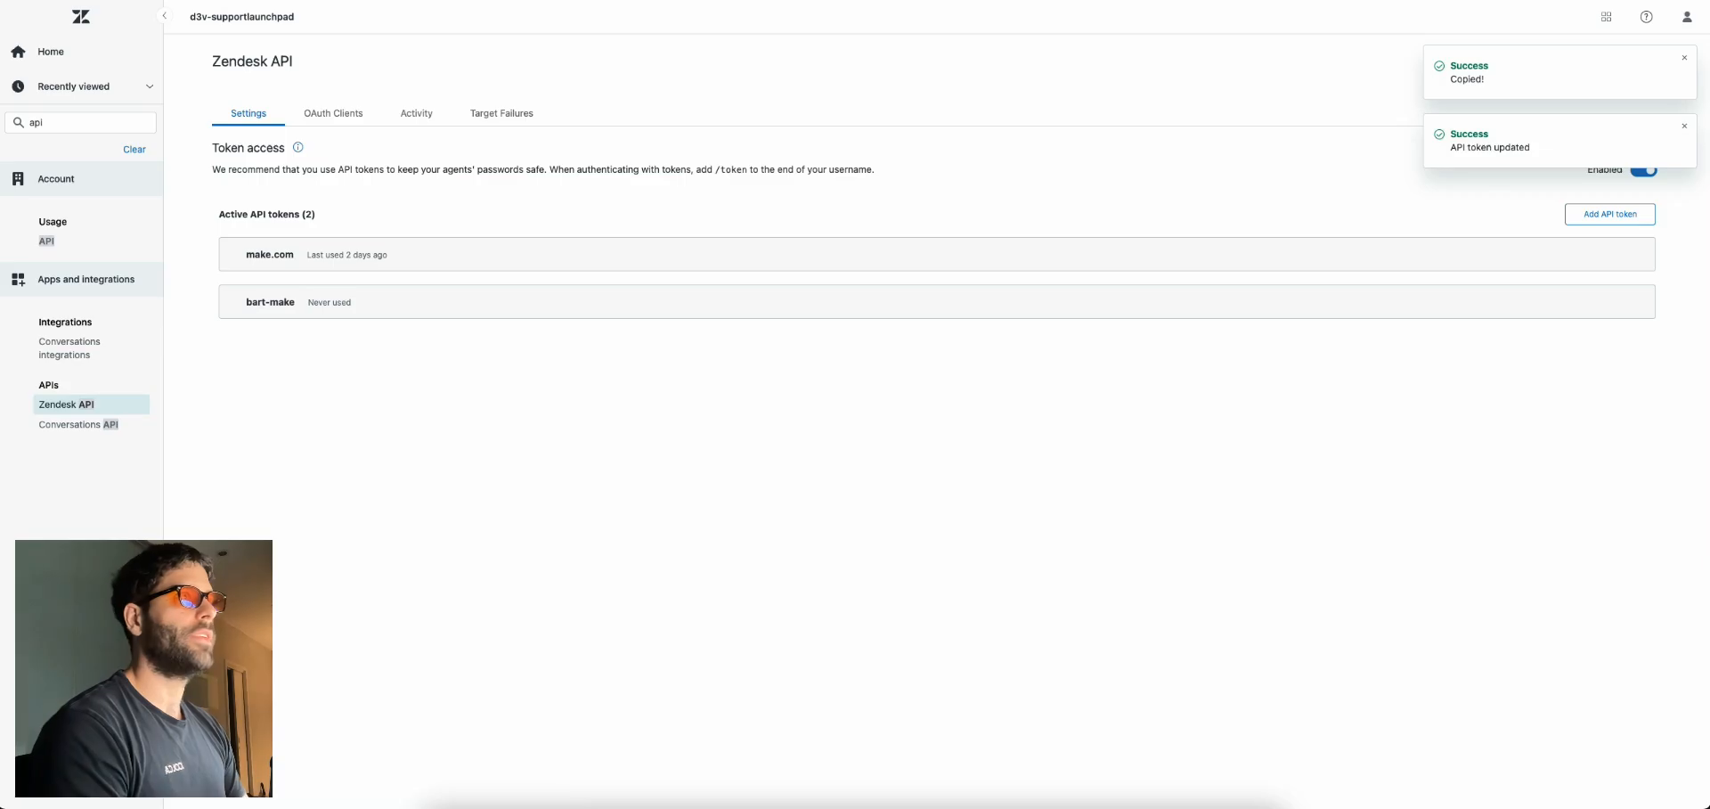
Paste the token over {api_token}, encode the string, and select the auth-value placeholder in Make
{"action": "key", "text": "ctrl+Tab"}
{"action": "left_click_drag", "start_coordinate": [689, 222], "coordinate": [621, 223]}
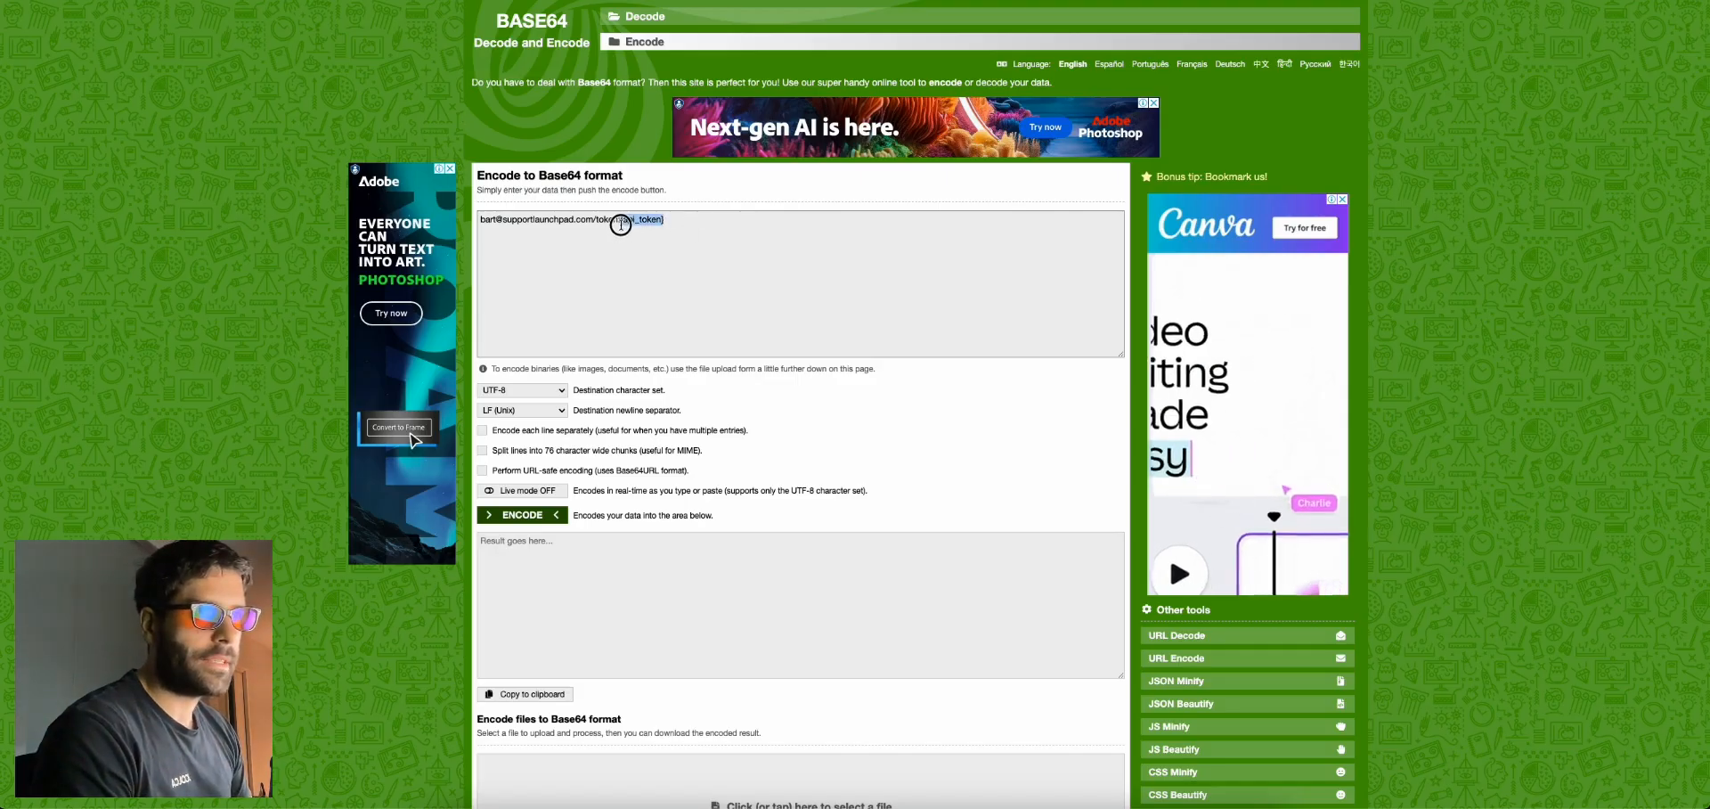
{"action": "key", "text": "ctrl+v"}
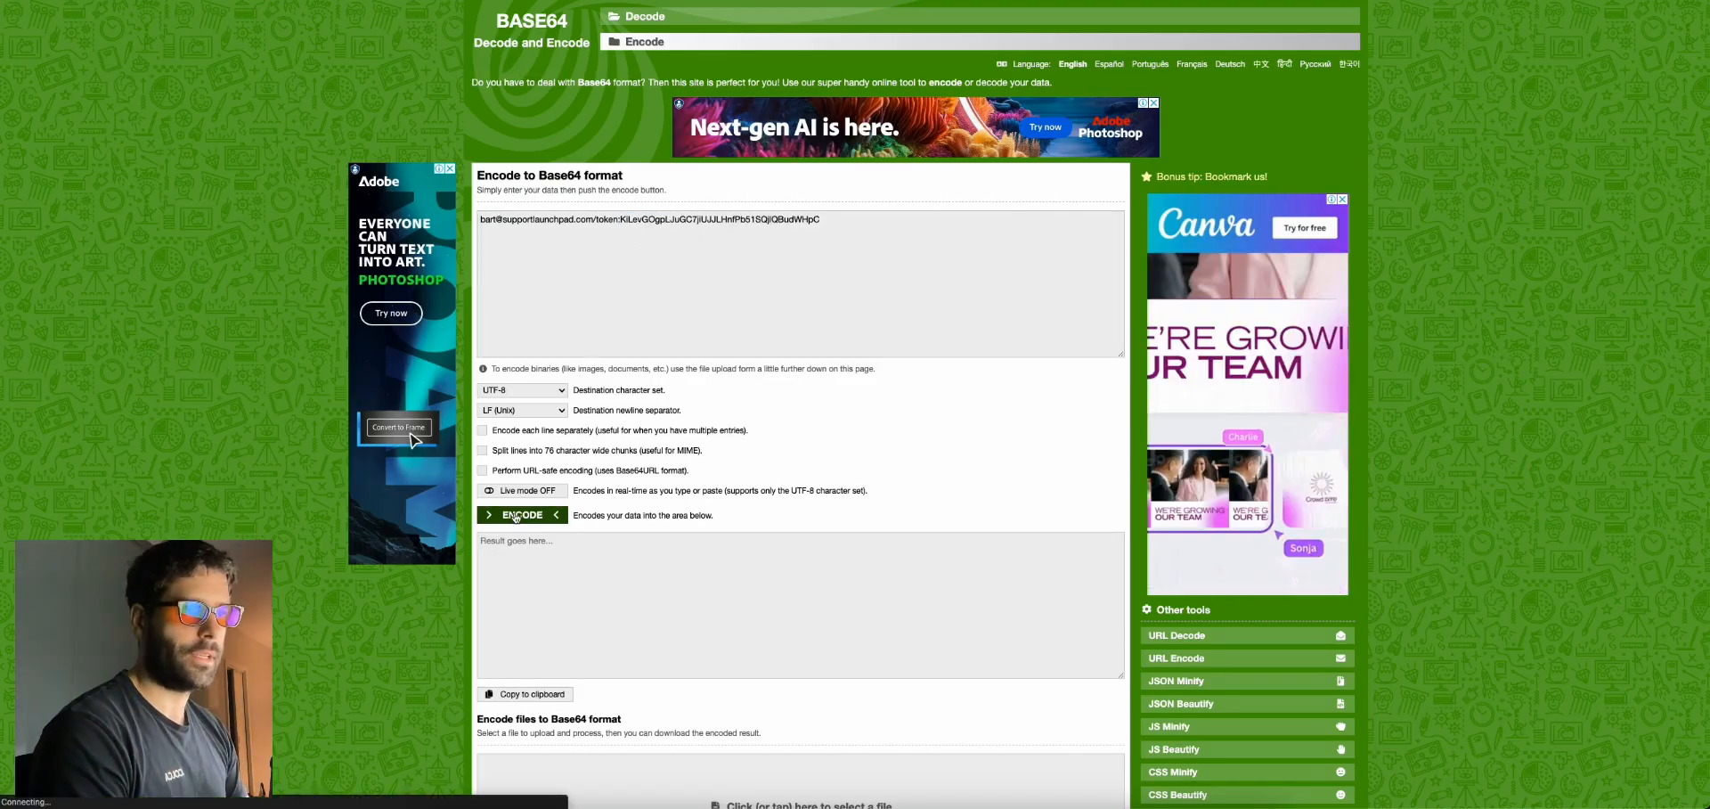
{"action": "left_click", "coordinate": [520, 516]}
{"action": "key", "text": "ctrl+Tab"}
{"action": "left_click_drag", "start_coordinate": [1309, 496], "coordinate": [1257, 495]}
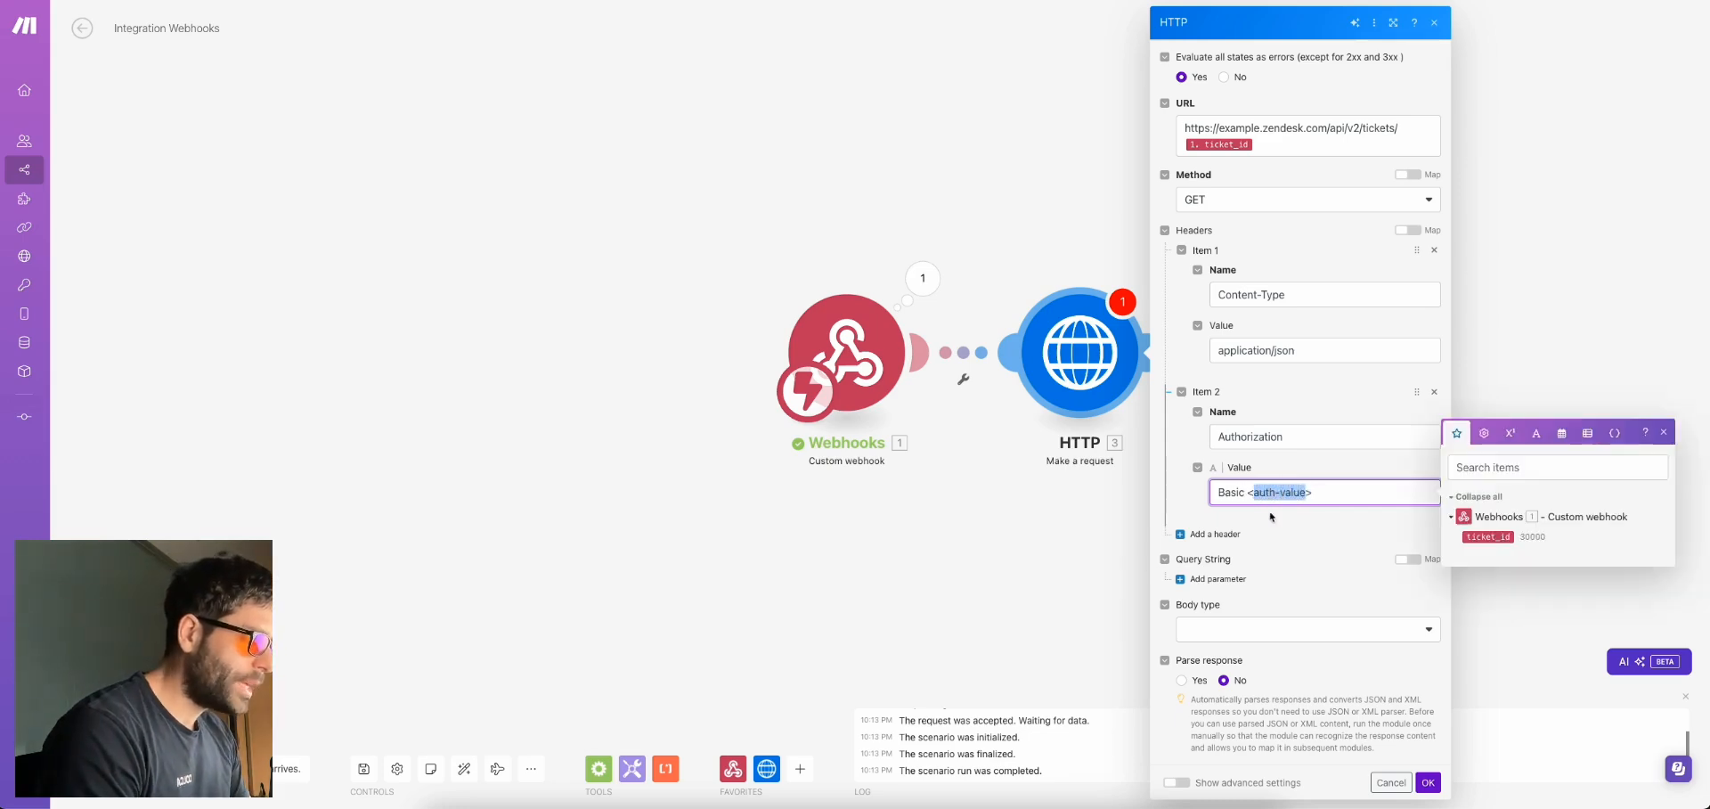
Paste the Base64-encoded credentials into the Basic Authorization header and save the HTTP module
{"action": "key", "text": "ctrl+v"}
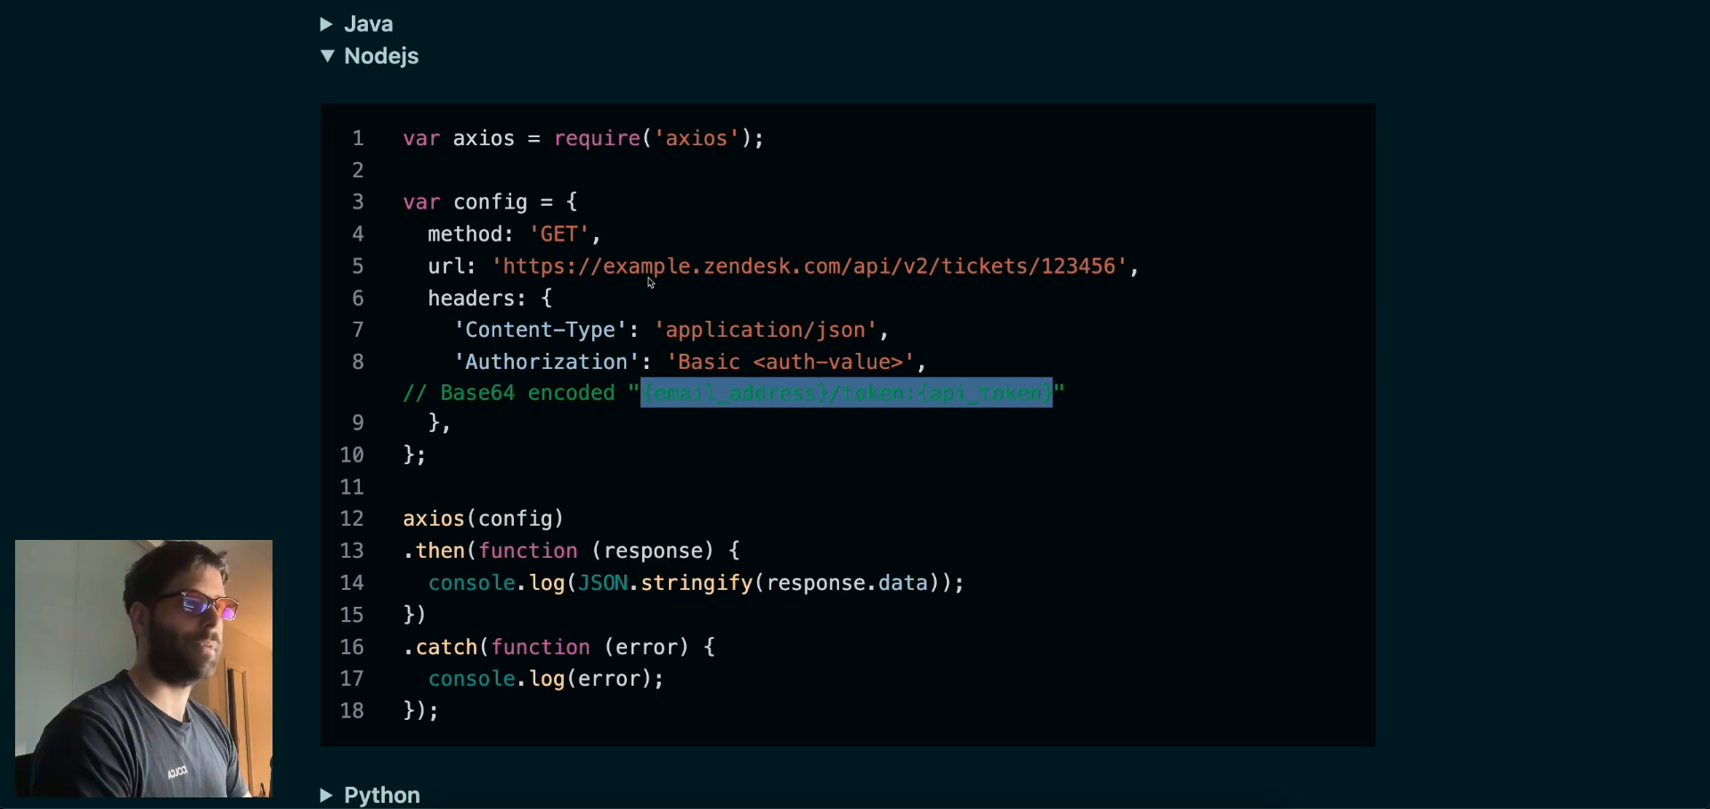
{"action": "left_click", "coordinate": [634, 311]}
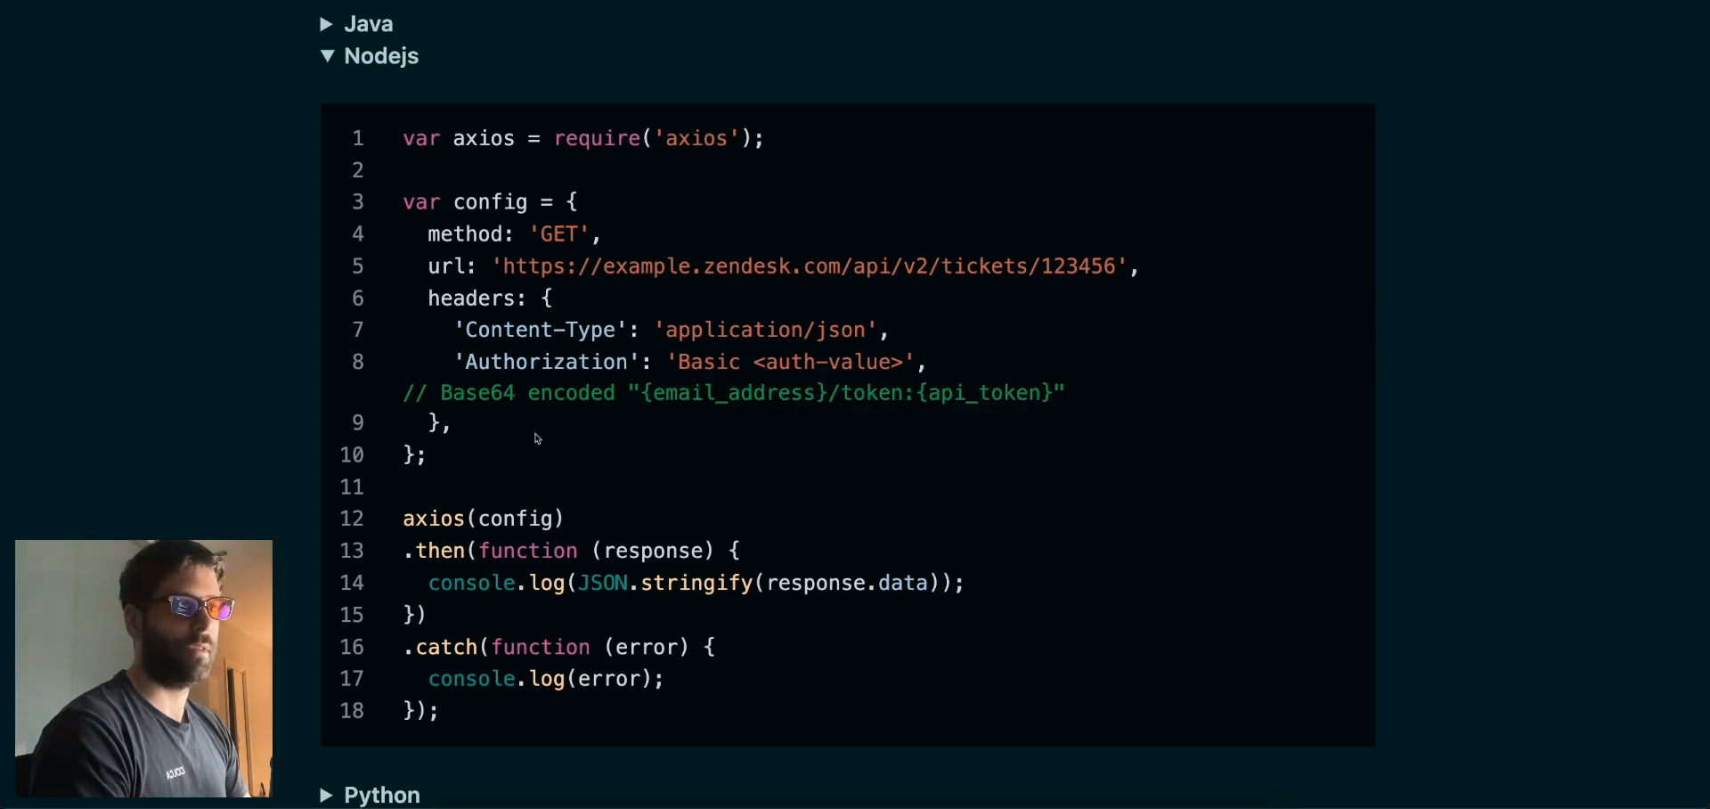
{"action": "left_click_drag", "start_coordinate": [537, 438], "coordinate": [401, 204]}
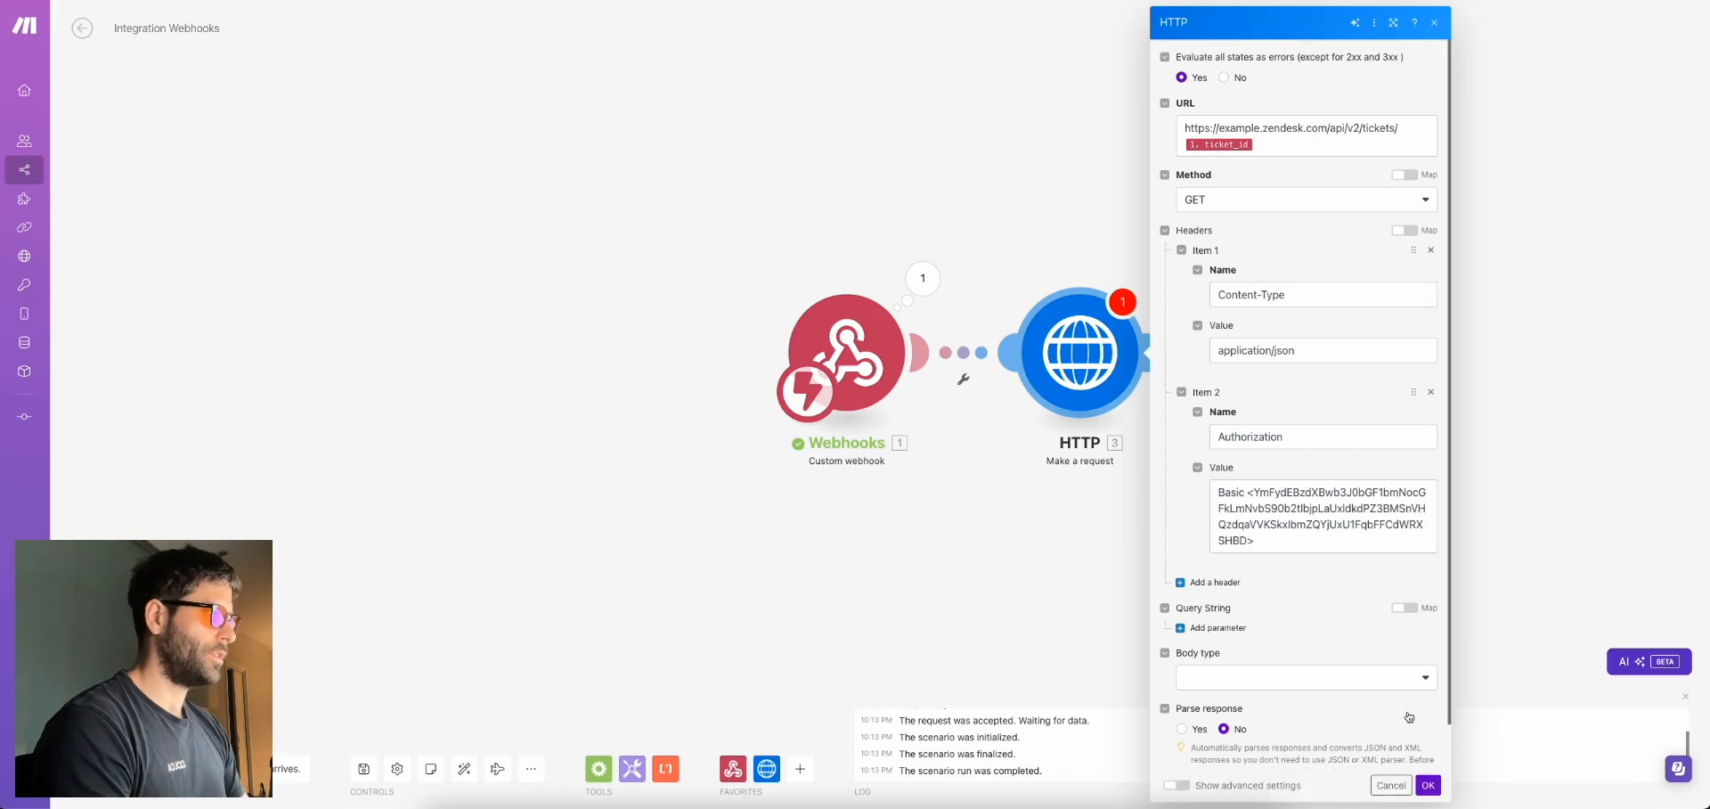
{"action": "left_click", "coordinate": [1428, 787]}
Test-run only the HTTP module, copying ticket number 103 from Zendesk for its ticket_id
{"action": "right_click", "coordinate": [1089, 353]}
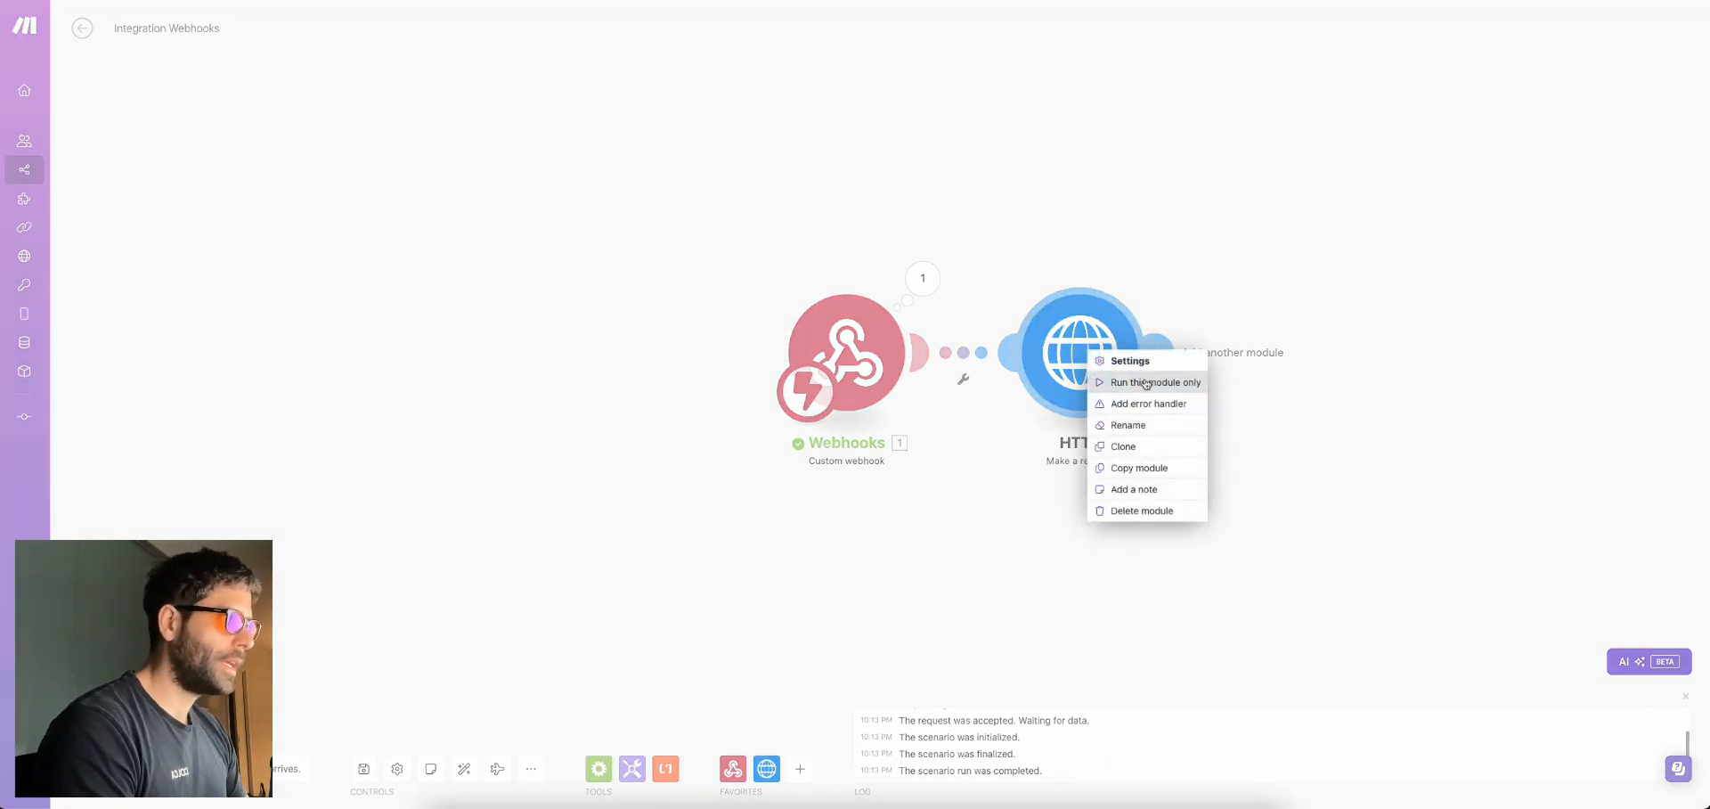
{"action": "left_click", "coordinate": [1151, 383]}
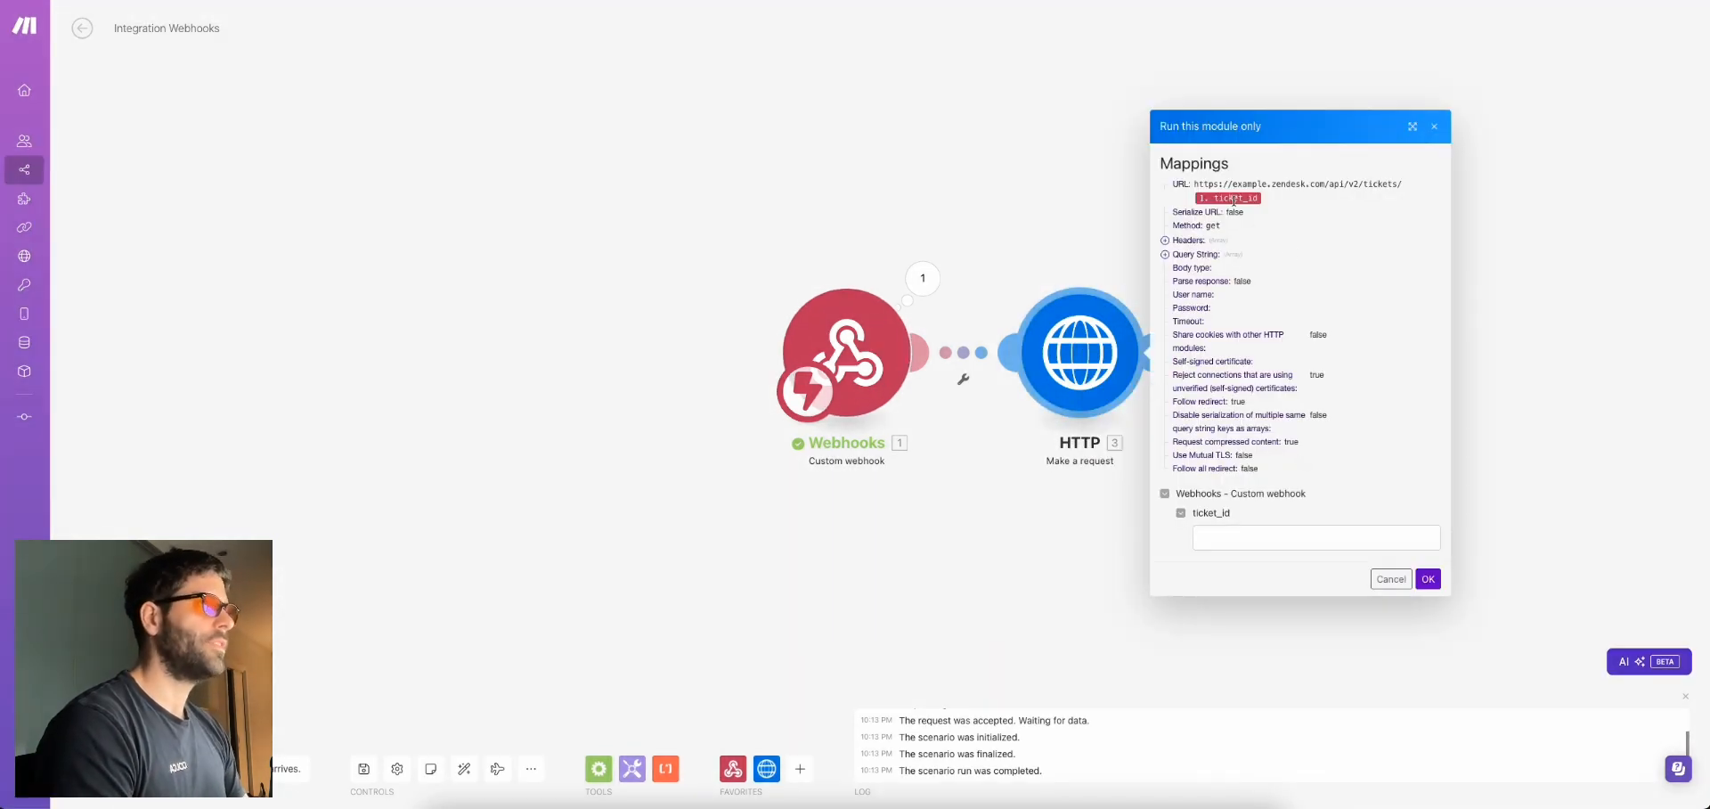
{"action": "key", "text": "ctrl+Tab"}
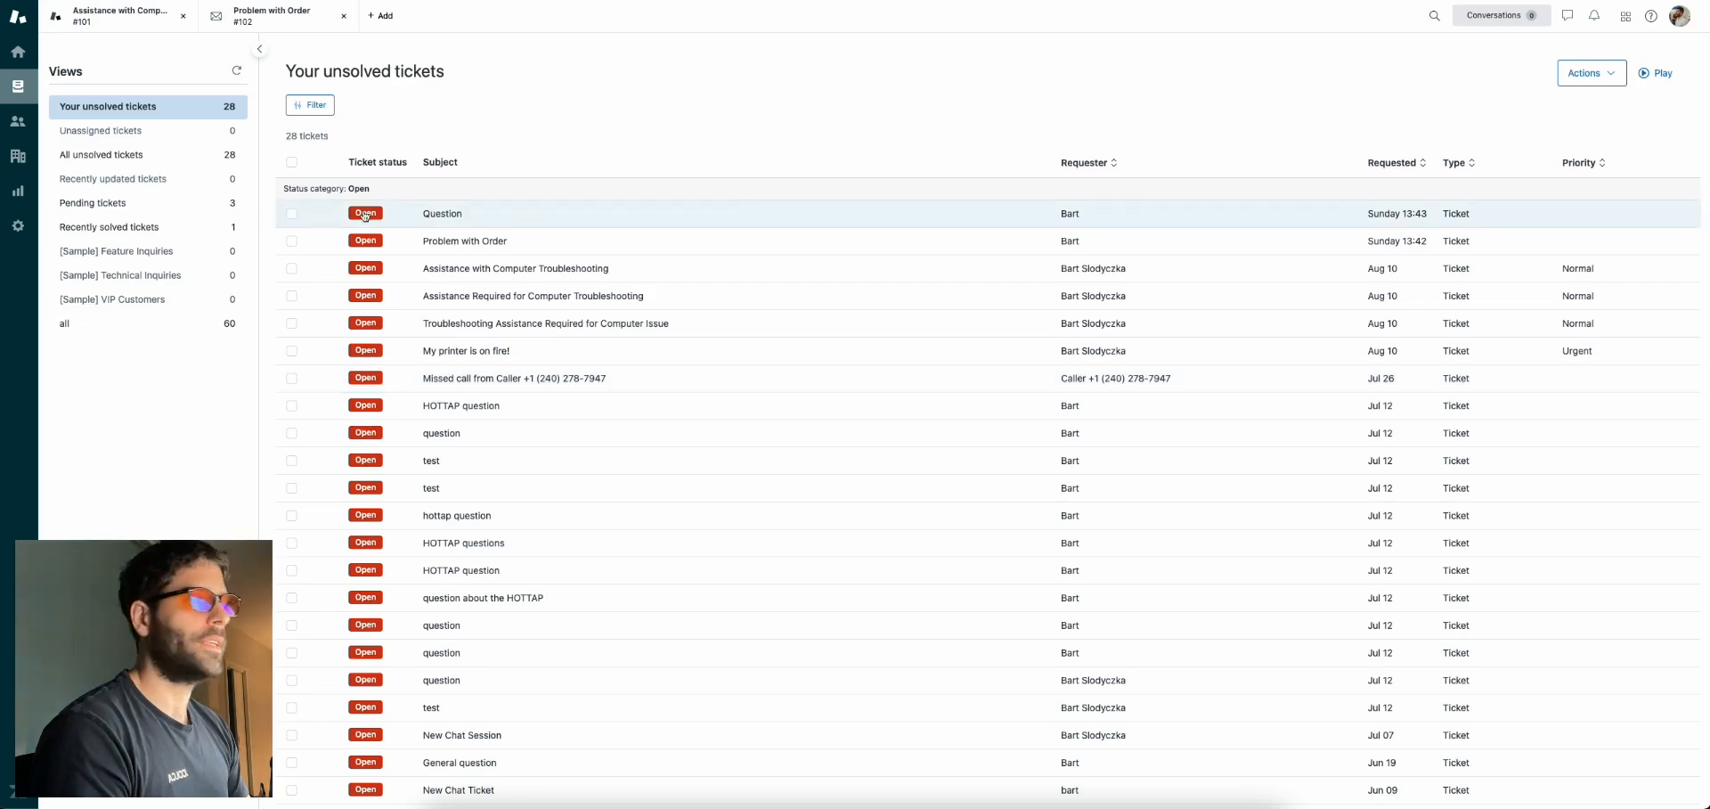
{"action": "left_click", "coordinate": [561, 215]}
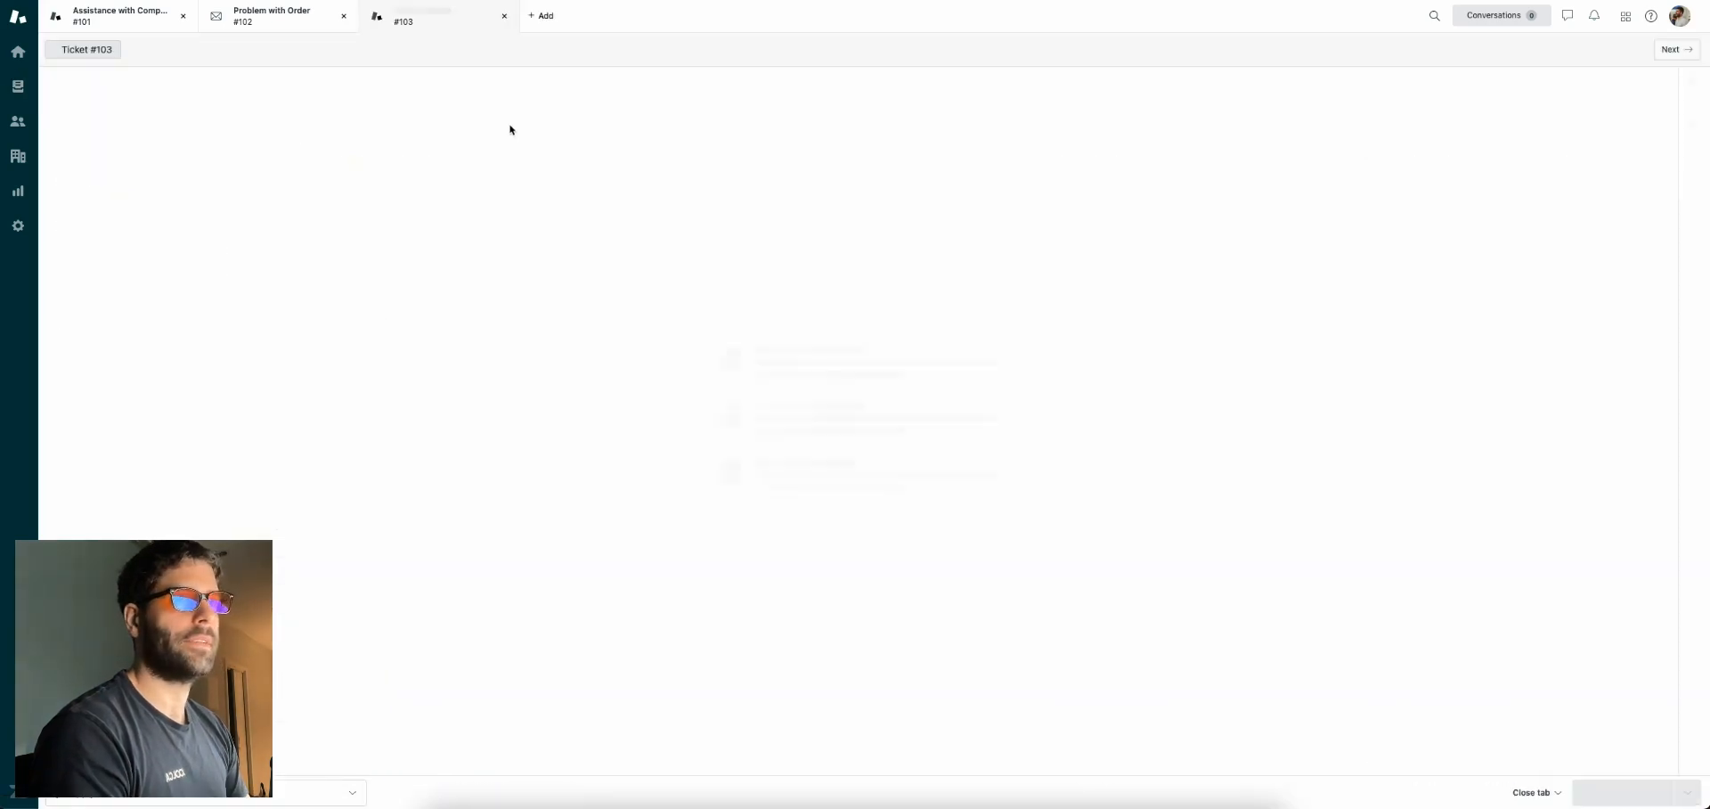
{"action": "double_click", "coordinate": [269, 53]}
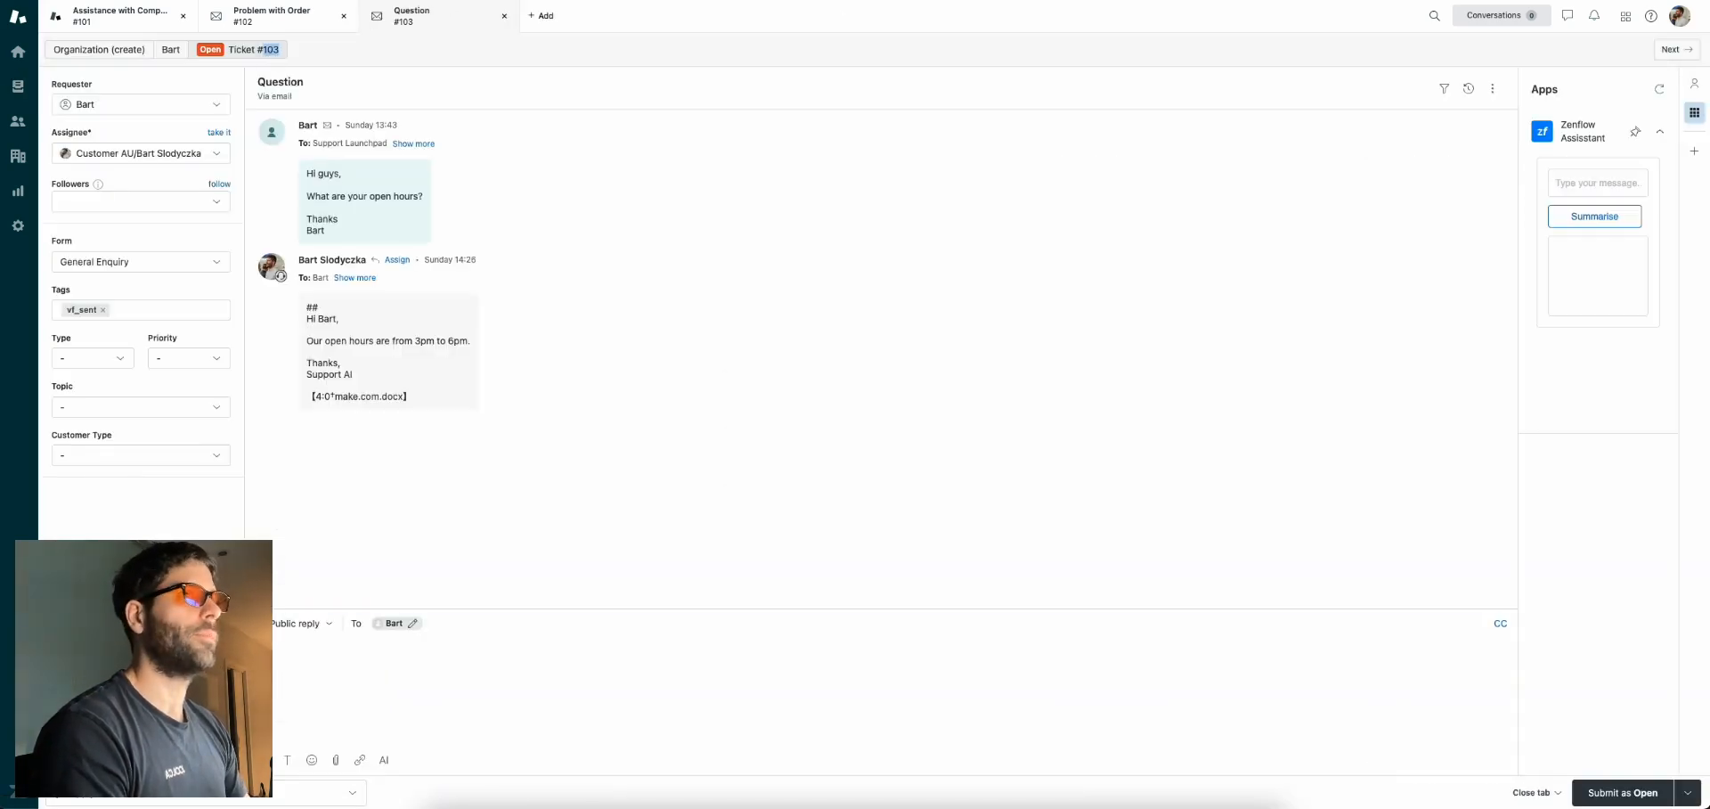
{"action": "key", "text": "ctrl+Tab"}
{"action": "left_click", "coordinate": [1243, 537]}
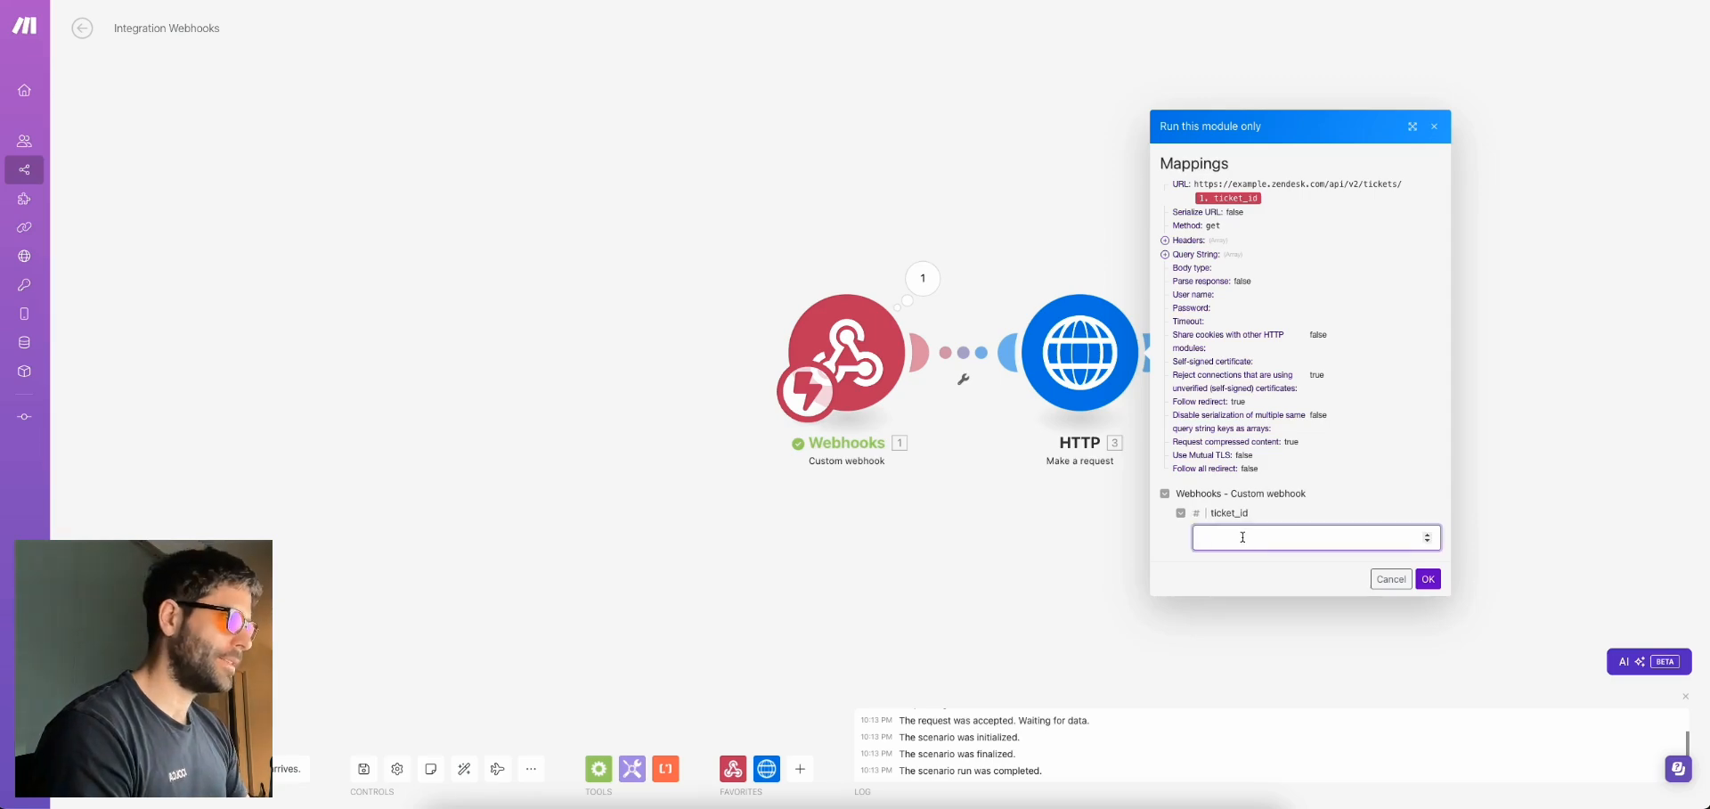
Run the HTTP test for ticket 103, then select the placeholder 'example' subdomain in the request URL
{"action": "key", "text": "ctrl+v"}
{"action": "left_click", "coordinate": [1427, 579]}
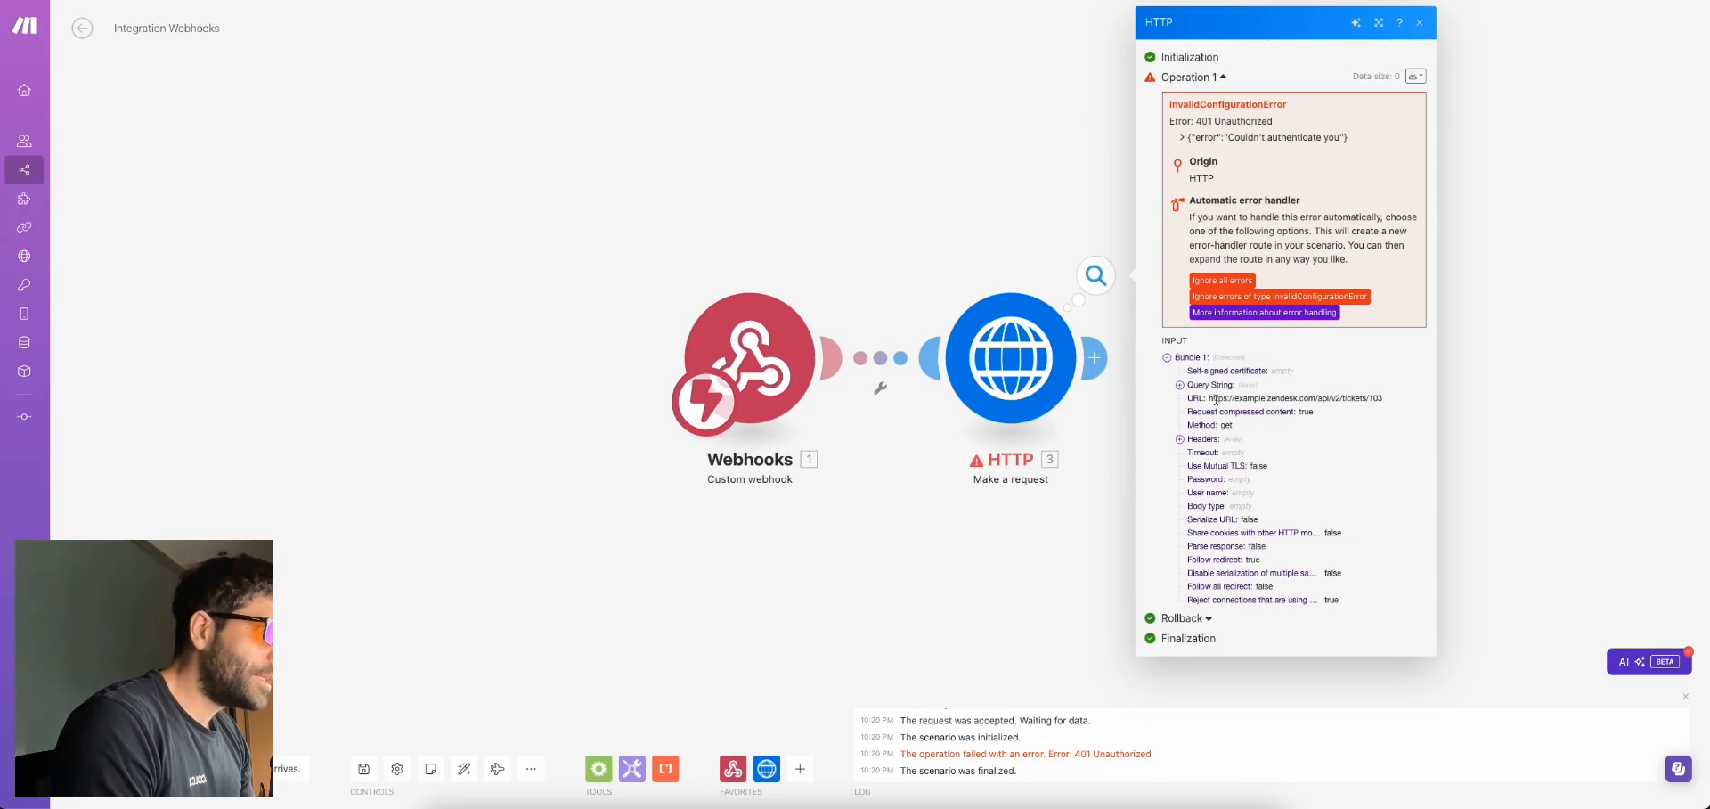
{"action": "double_click", "coordinate": [1245, 399]}
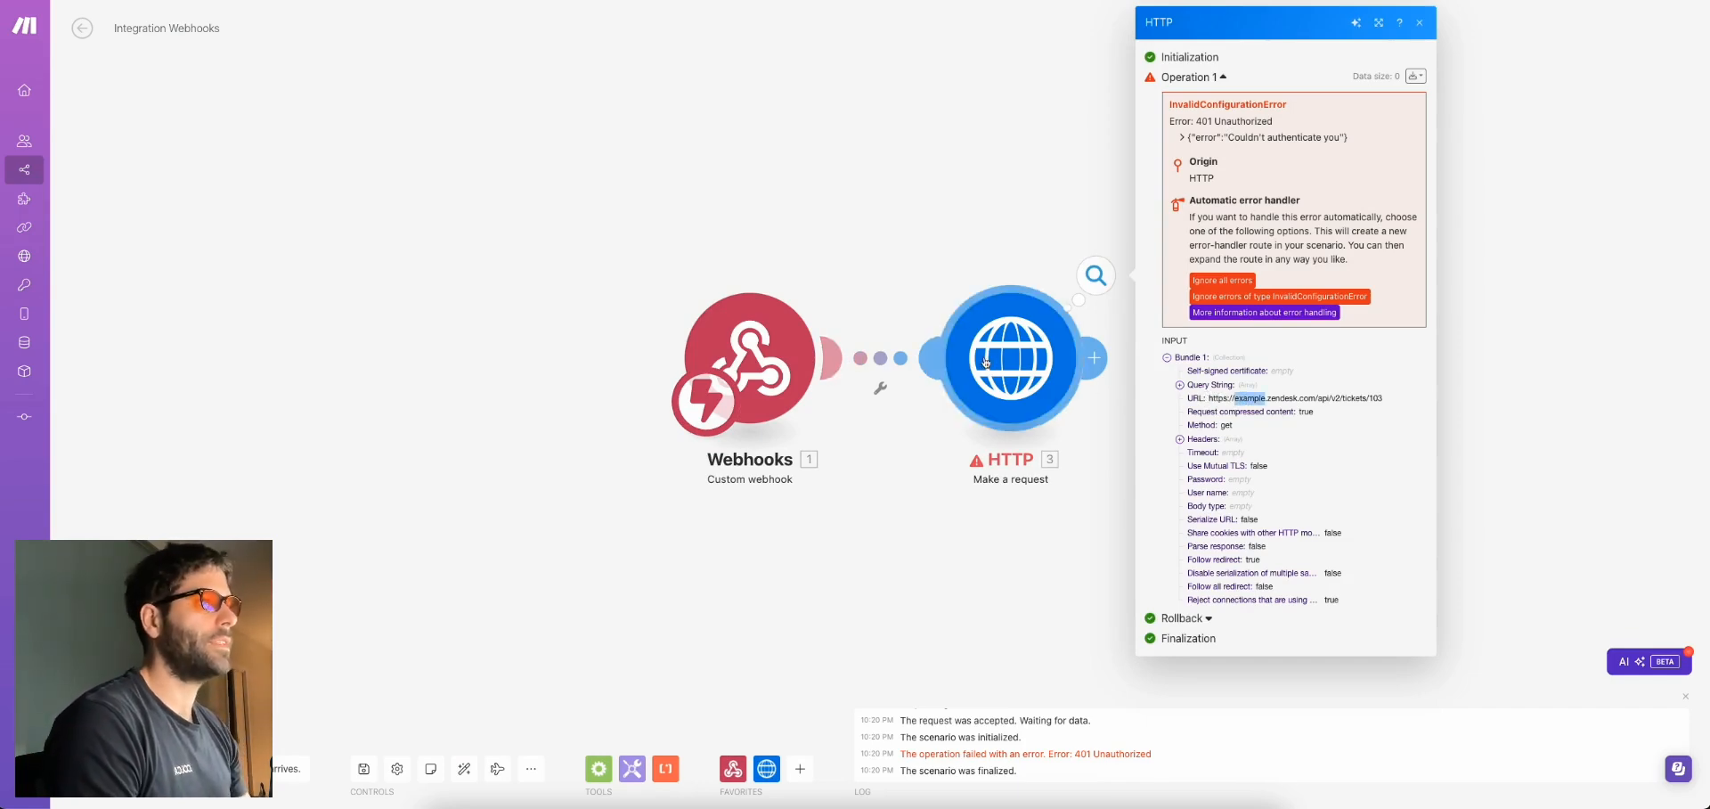
{"action": "left_click", "coordinate": [1013, 377]}
{"action": "double_click", "coordinate": [1180, 129]}
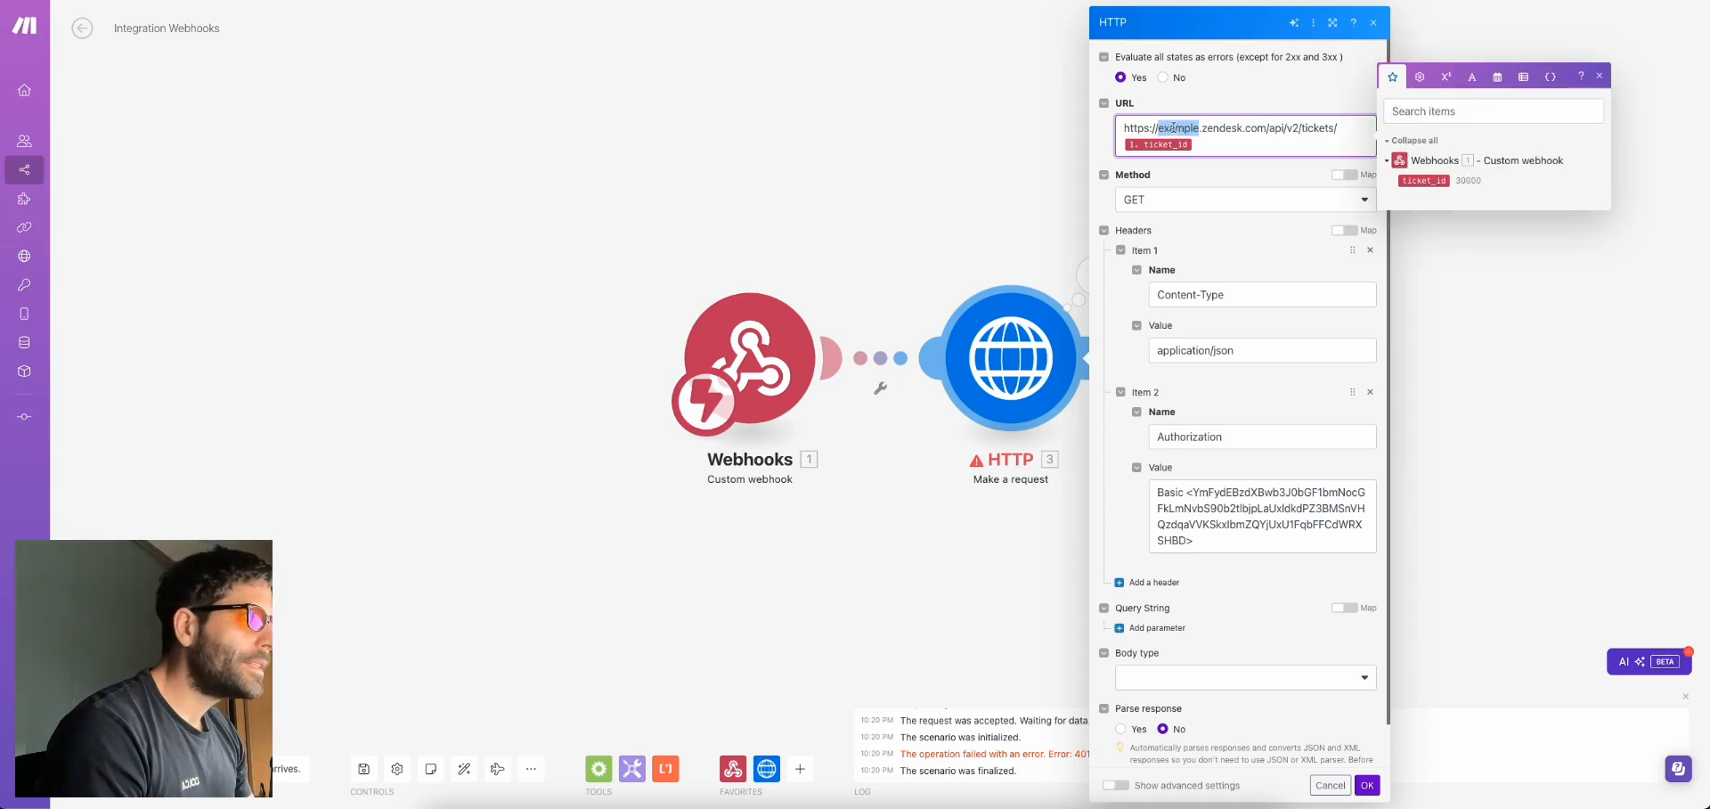
Put the real Zendesk subdomain into the URL and rerun only the HTTP module for ticket 103
{"action": "key", "text": "ctrl+v"}
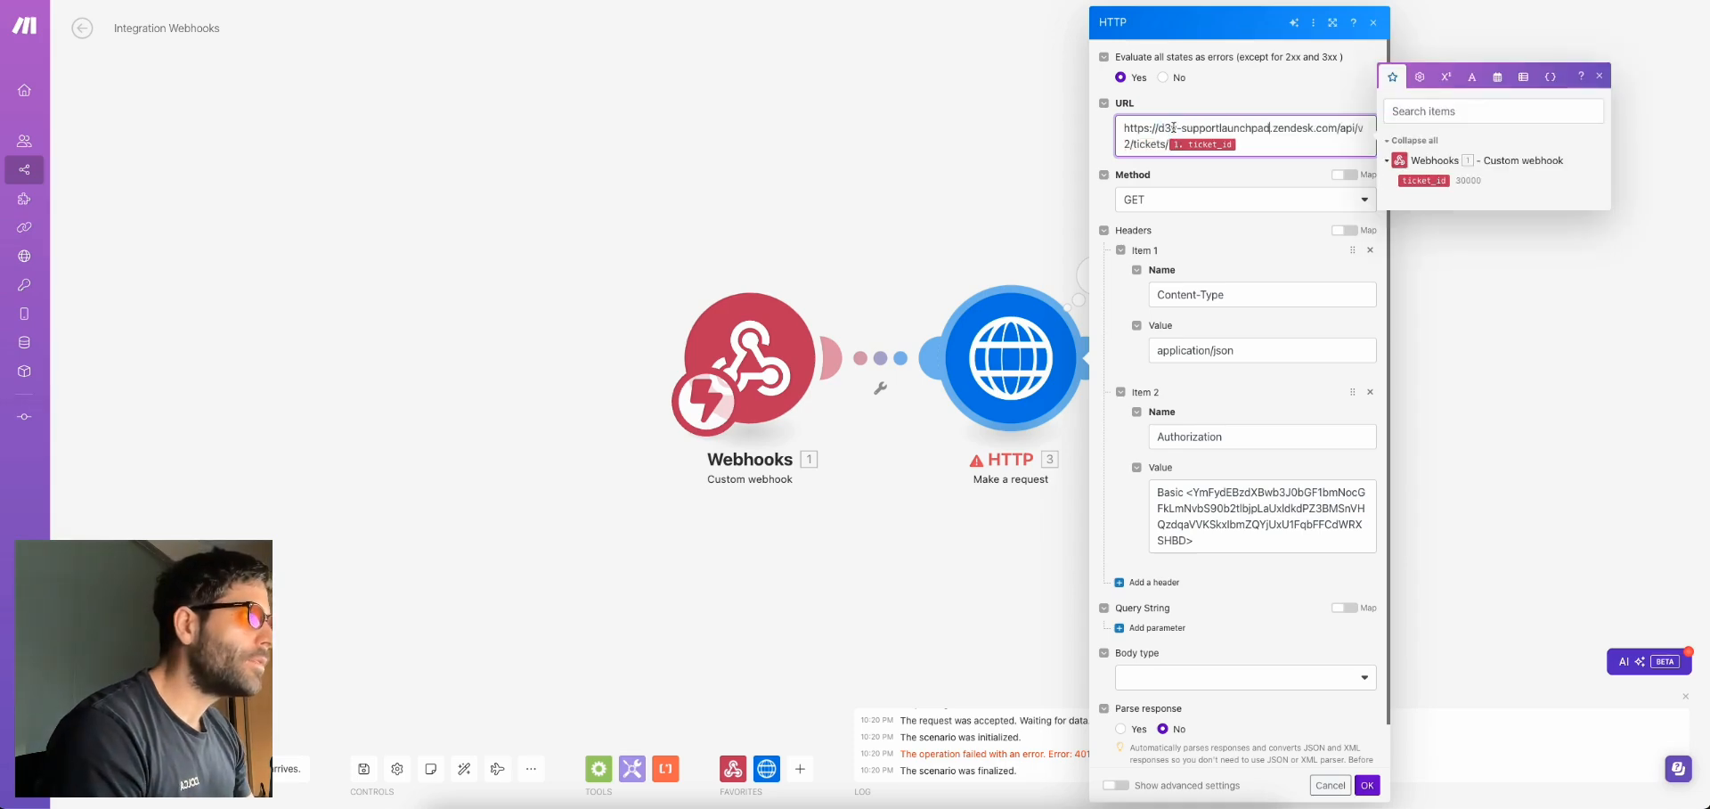
{"action": "left_click", "coordinate": [1367, 785]}
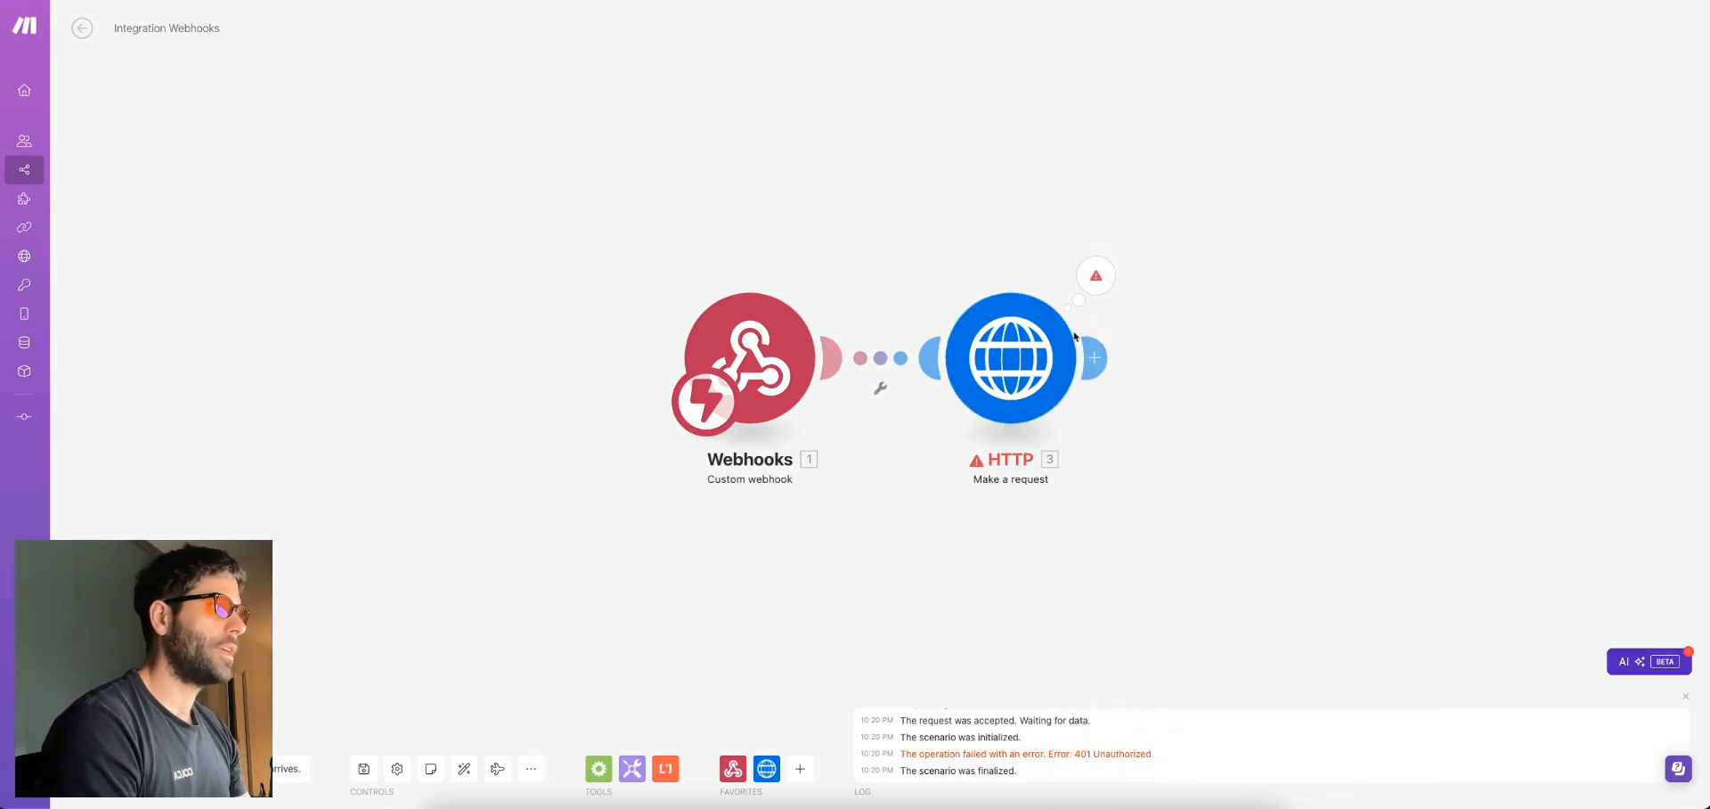
{"action": "right_click", "coordinate": [1029, 365]}
{"action": "left_click", "coordinate": [1095, 399]}
{"action": "left_click", "coordinate": [1195, 549]}
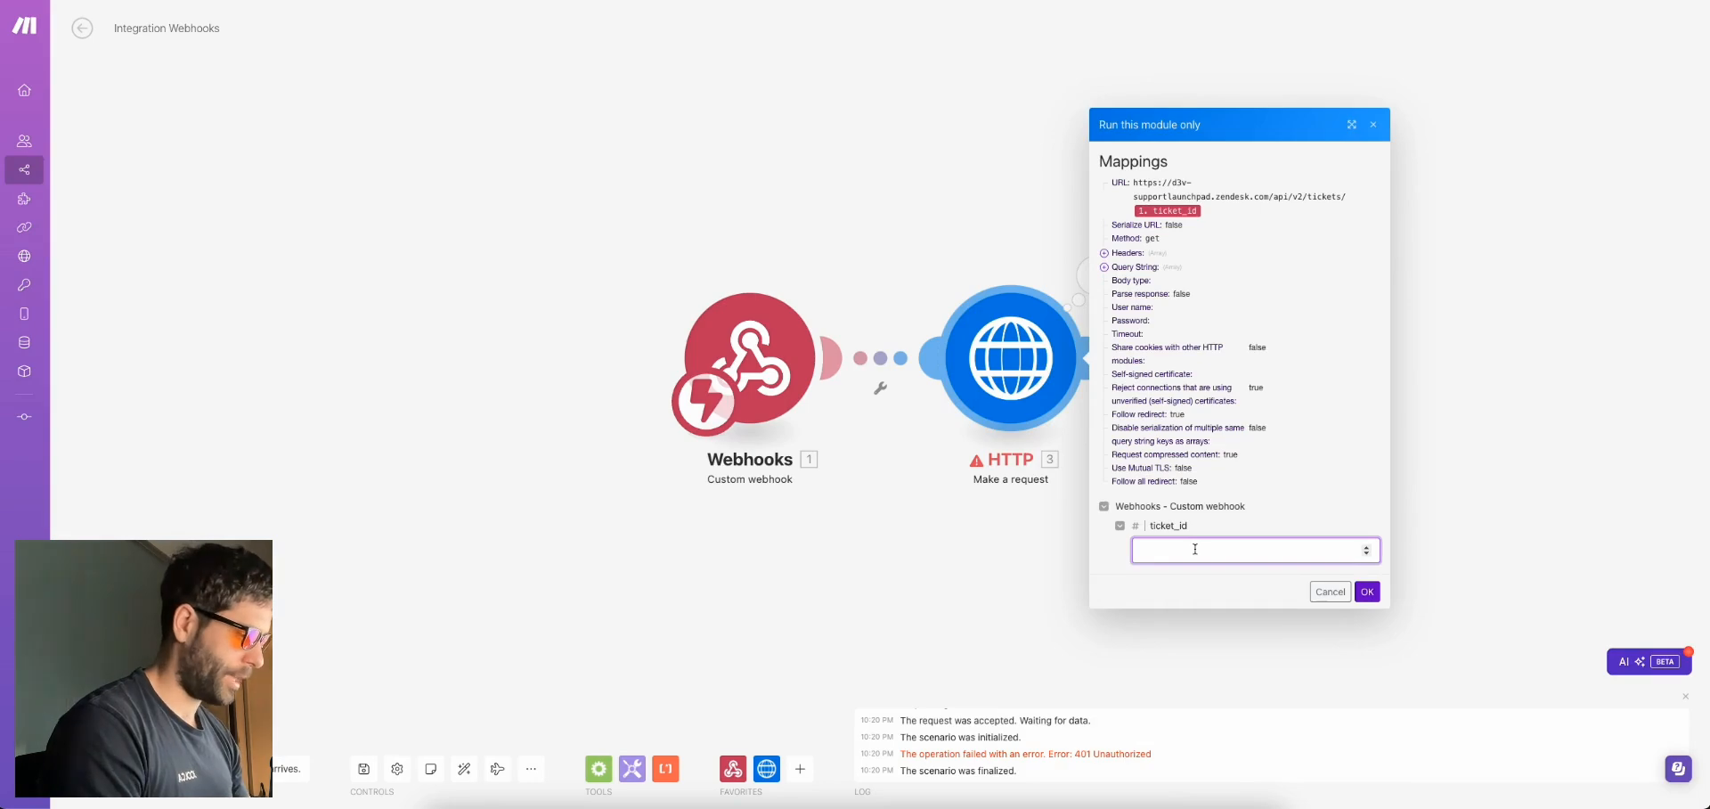
{"action": "left_click", "coordinate": [1367, 592]}
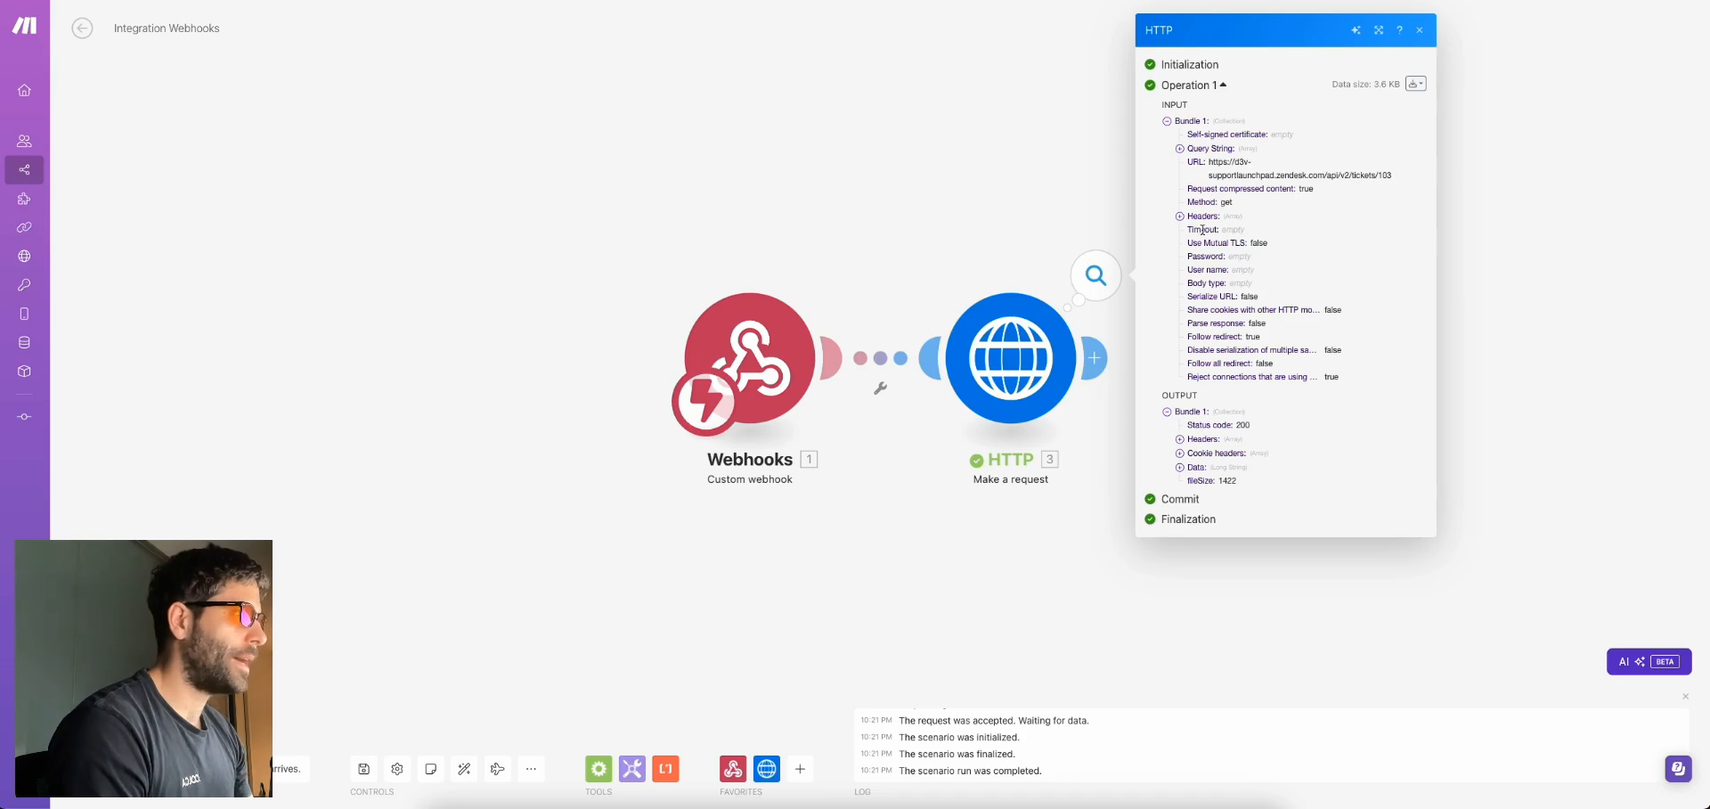
Inspect the returned ticket 103 JSON data, then add a new module after HTTP
{"action": "left_click", "coordinate": [1180, 467]}
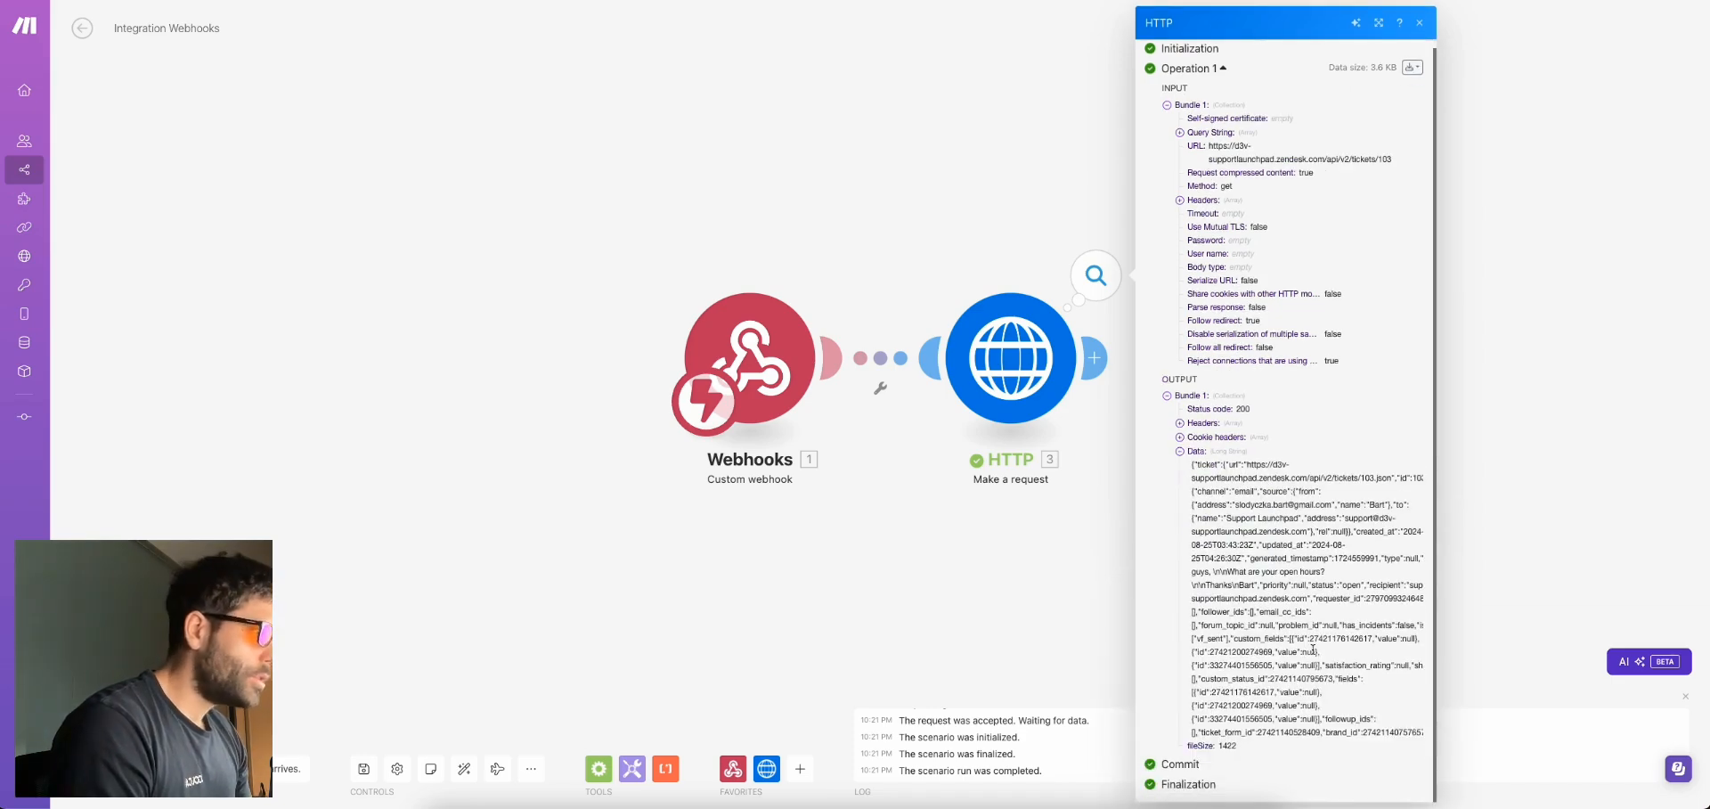
{"action": "left_click_drag", "start_coordinate": [1204, 479], "coordinate": [1277, 682]}
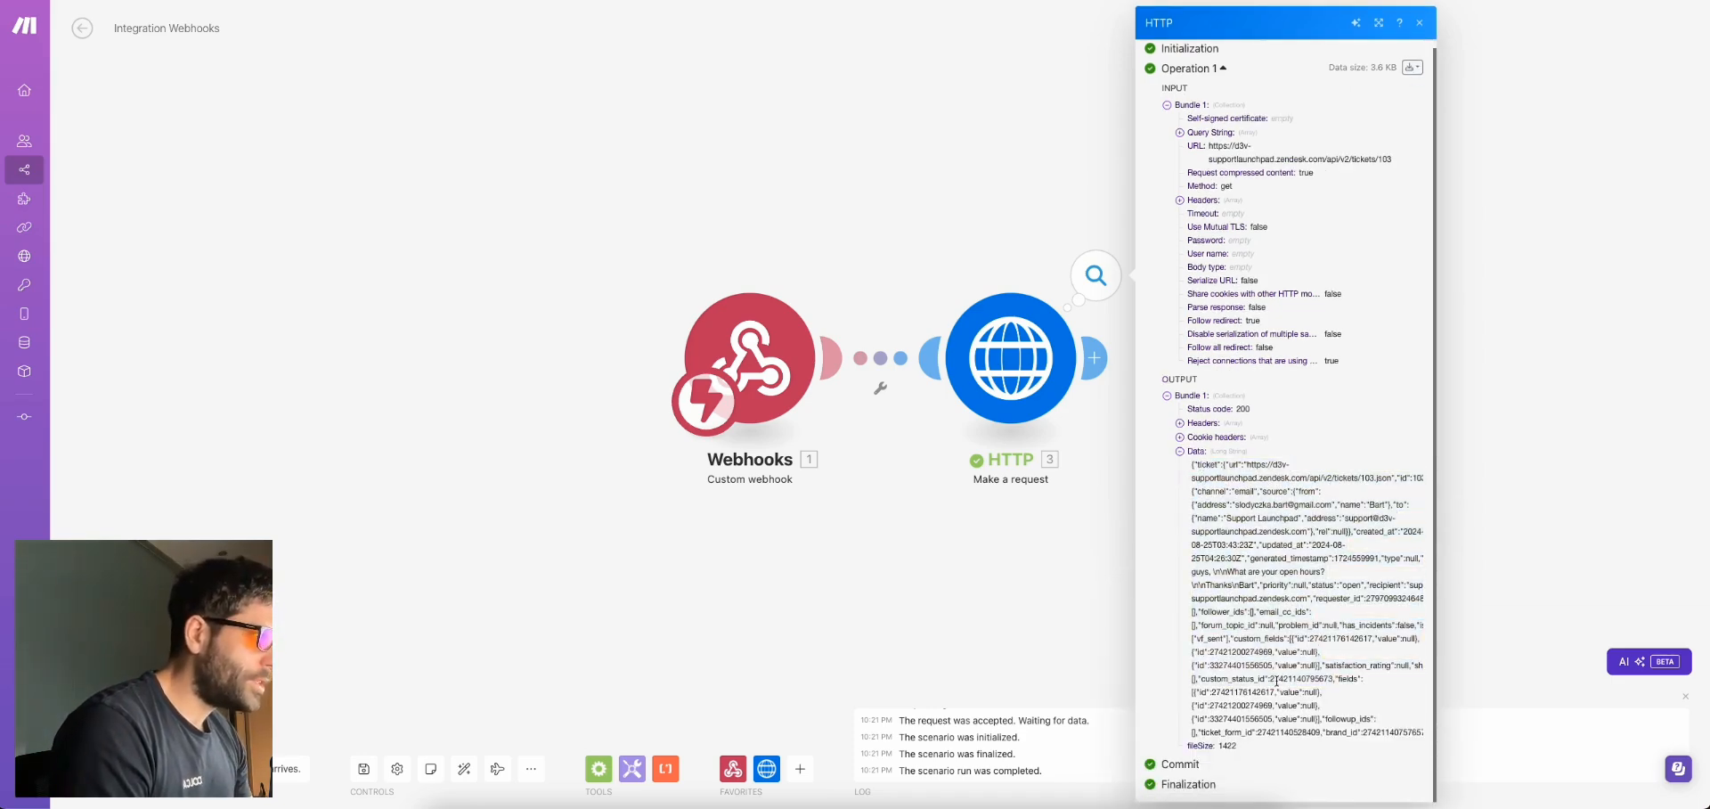
{"action": "left_click_drag", "start_coordinate": [1202, 465], "coordinate": [1302, 534]}
{"action": "left_click", "coordinate": [1309, 538]}
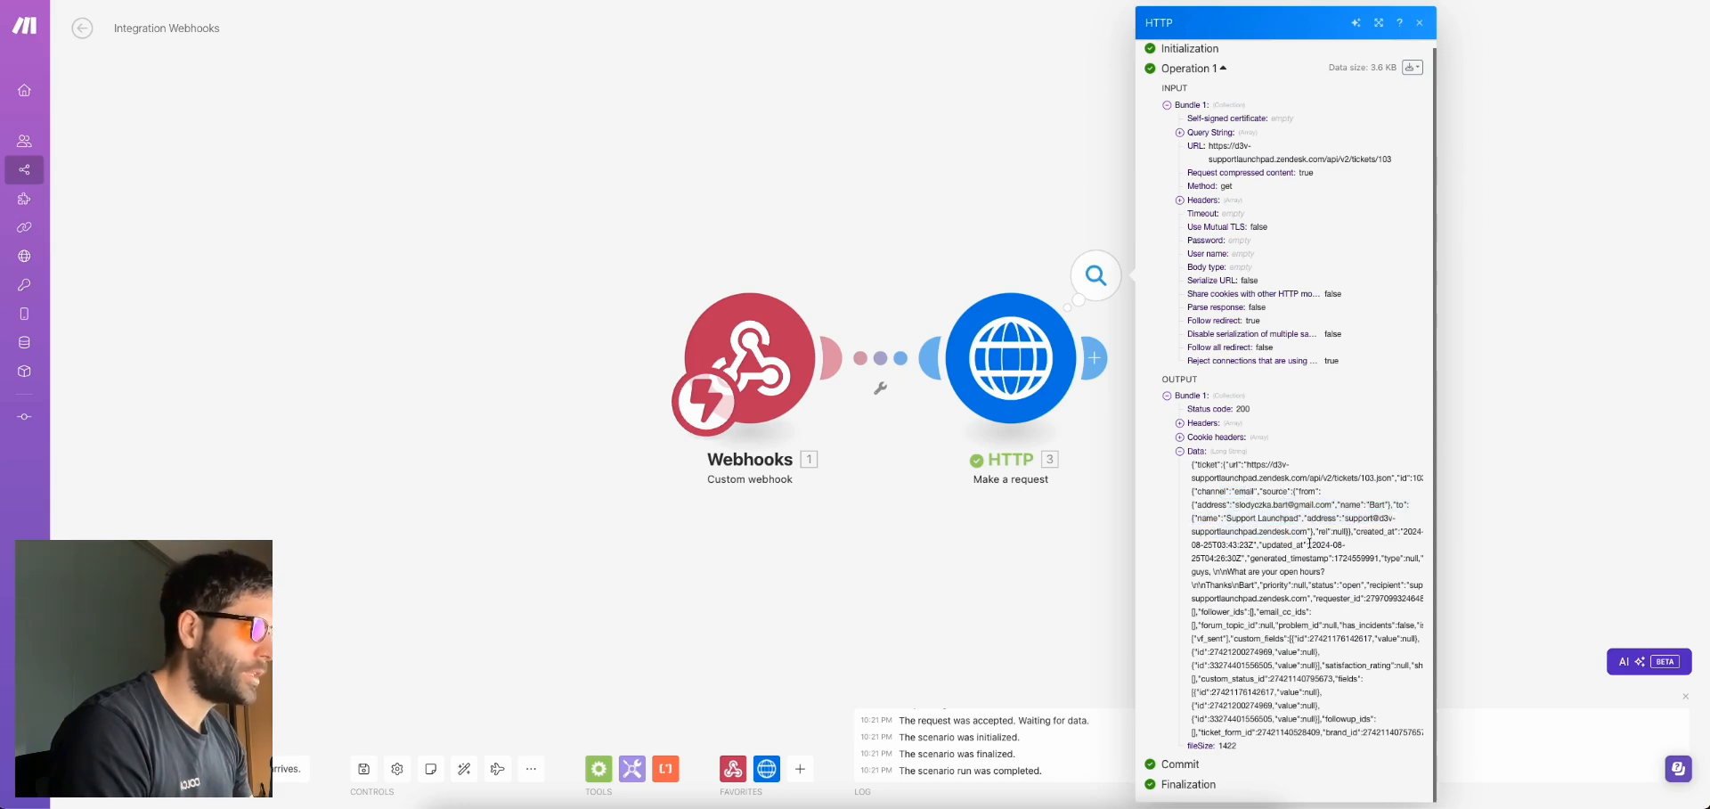
{"action": "left_click_drag", "start_coordinate": [1227, 504], "coordinate": [1253, 688]}
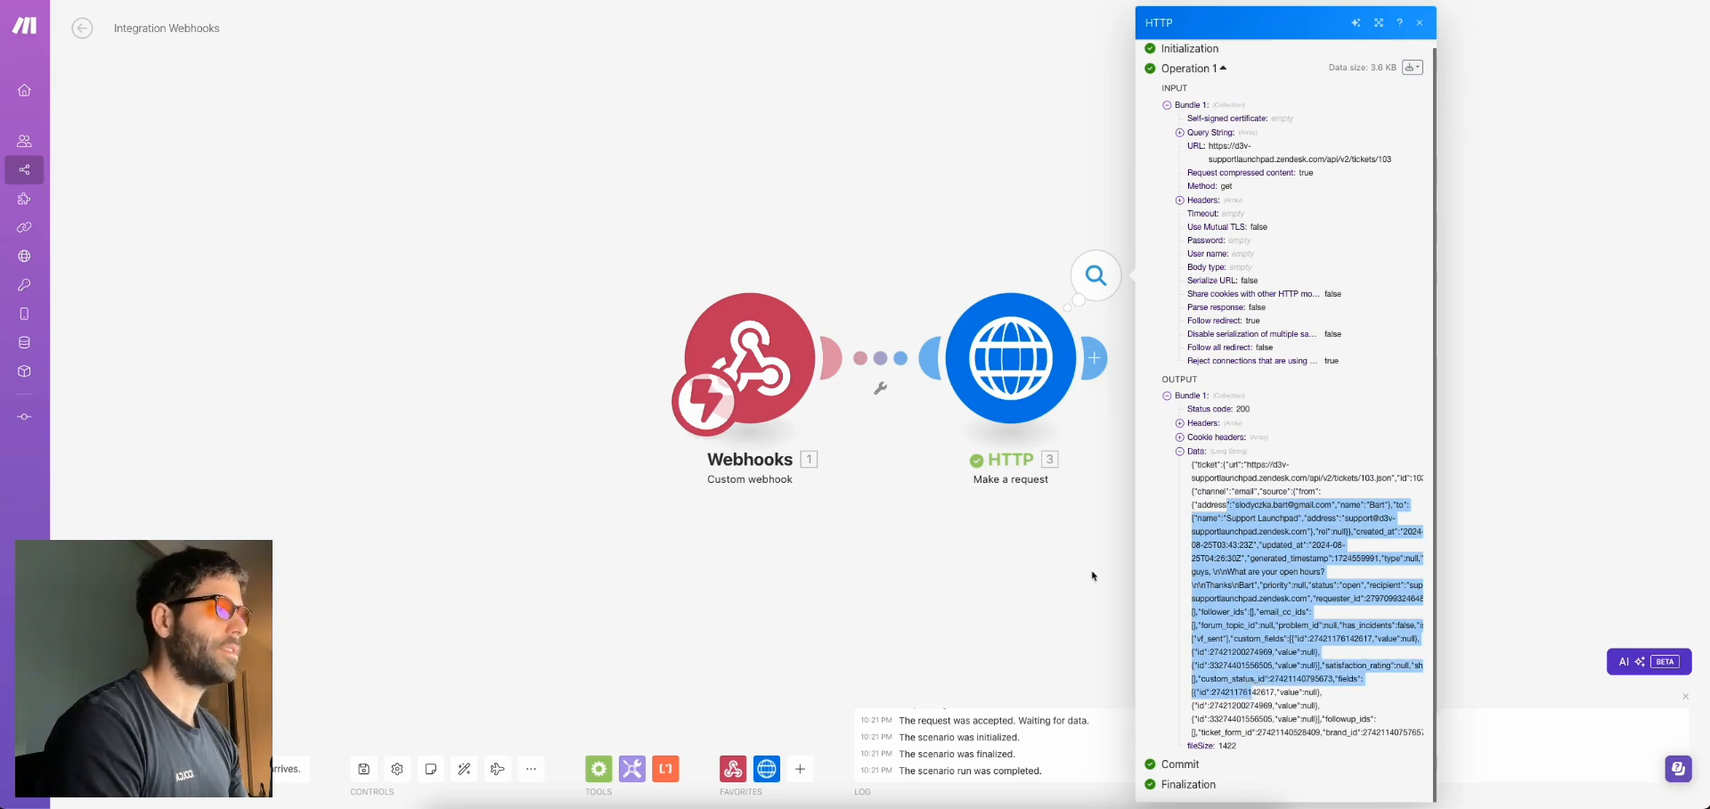
{"action": "left_click", "coordinate": [1093, 357]}
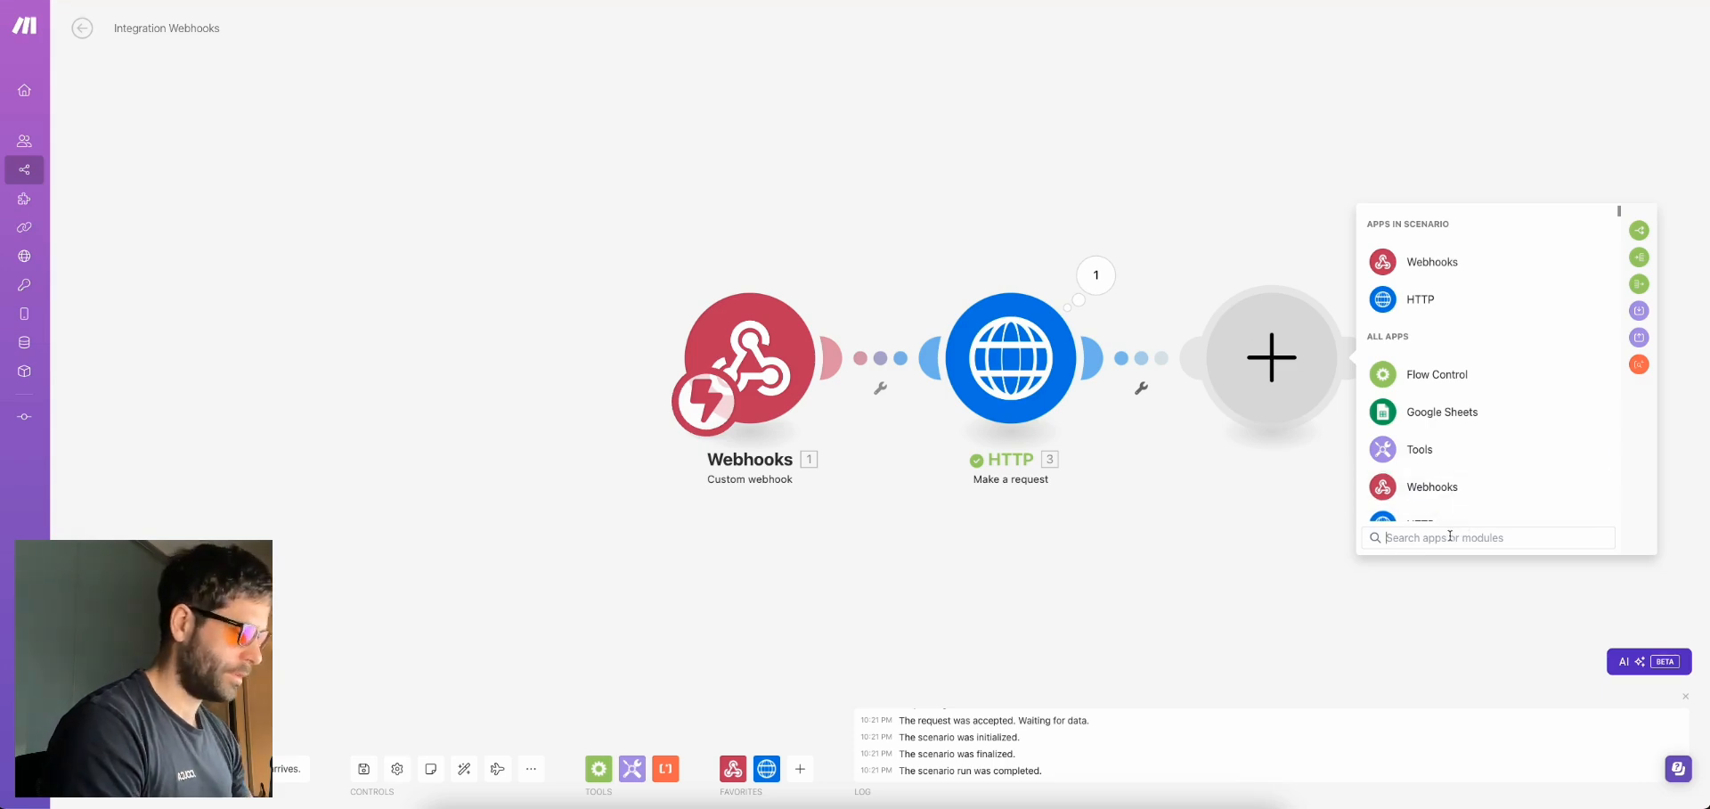
Add a Parse JSON module with its JSON string mapped to the HTTP response Data
{"action": "type", "text": "json"}
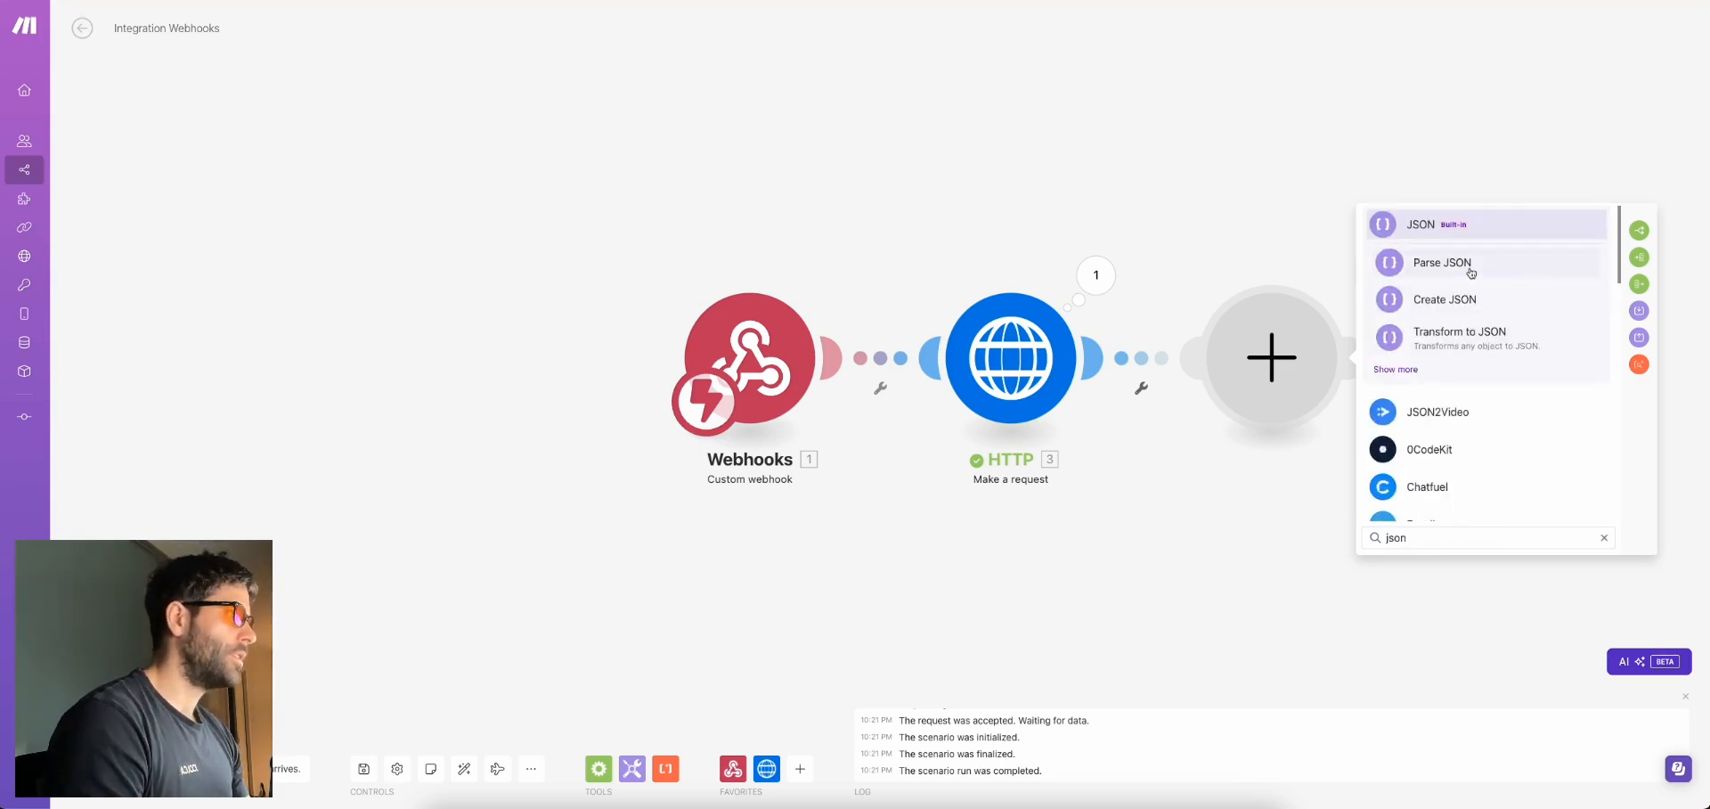
{"action": "left_click", "coordinate": [1471, 273]}
{"action": "left_click", "coordinate": [1408, 416]}
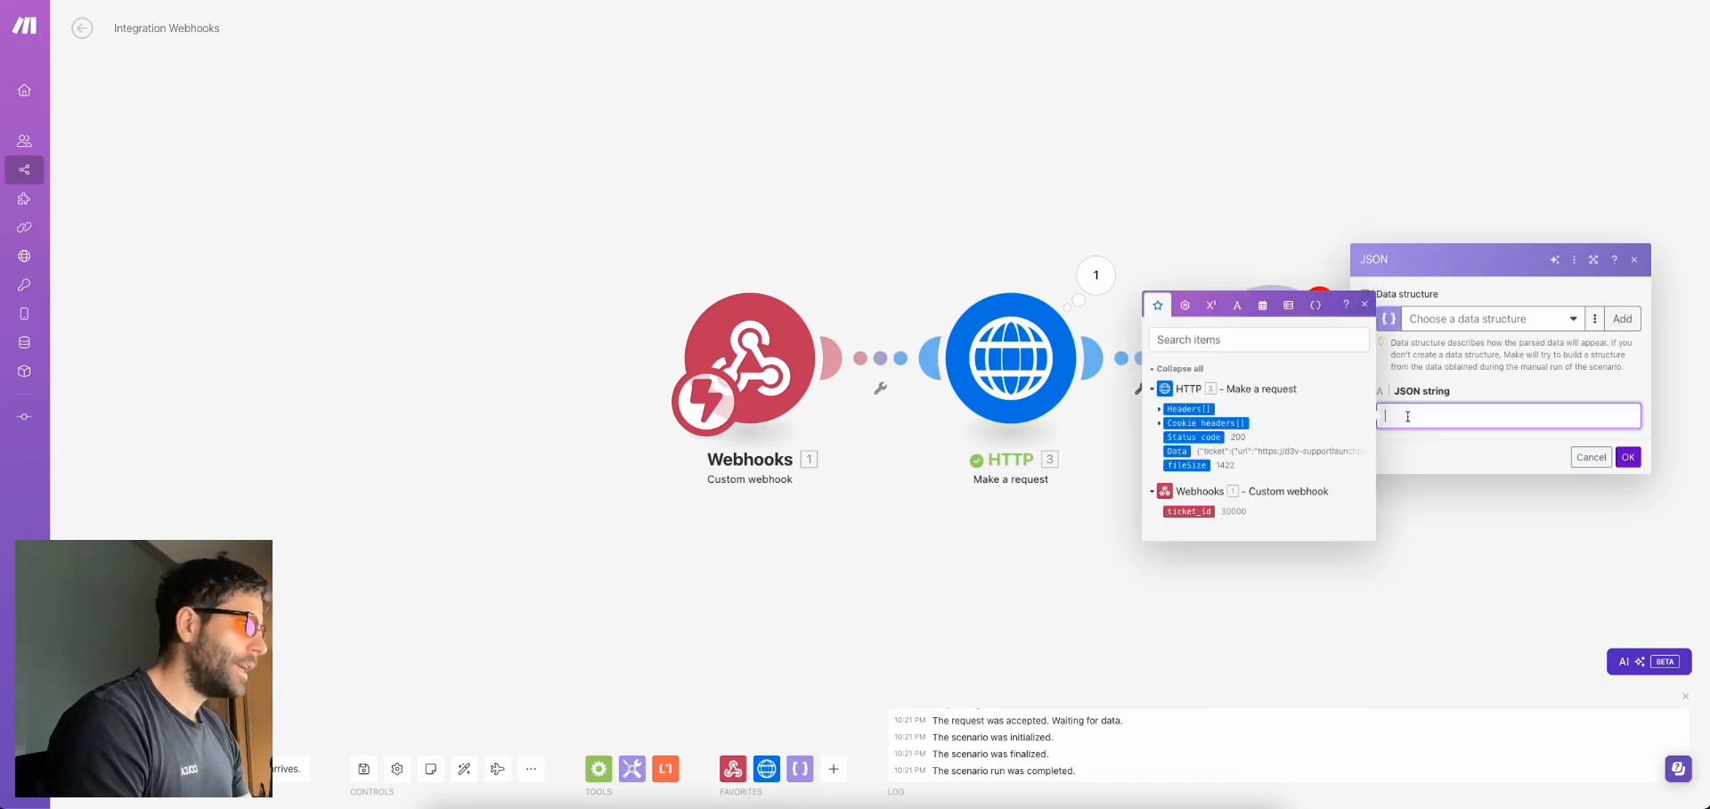
{"action": "left_click", "coordinate": [1181, 453]}
{"action": "left_click", "coordinate": [1494, 397]}
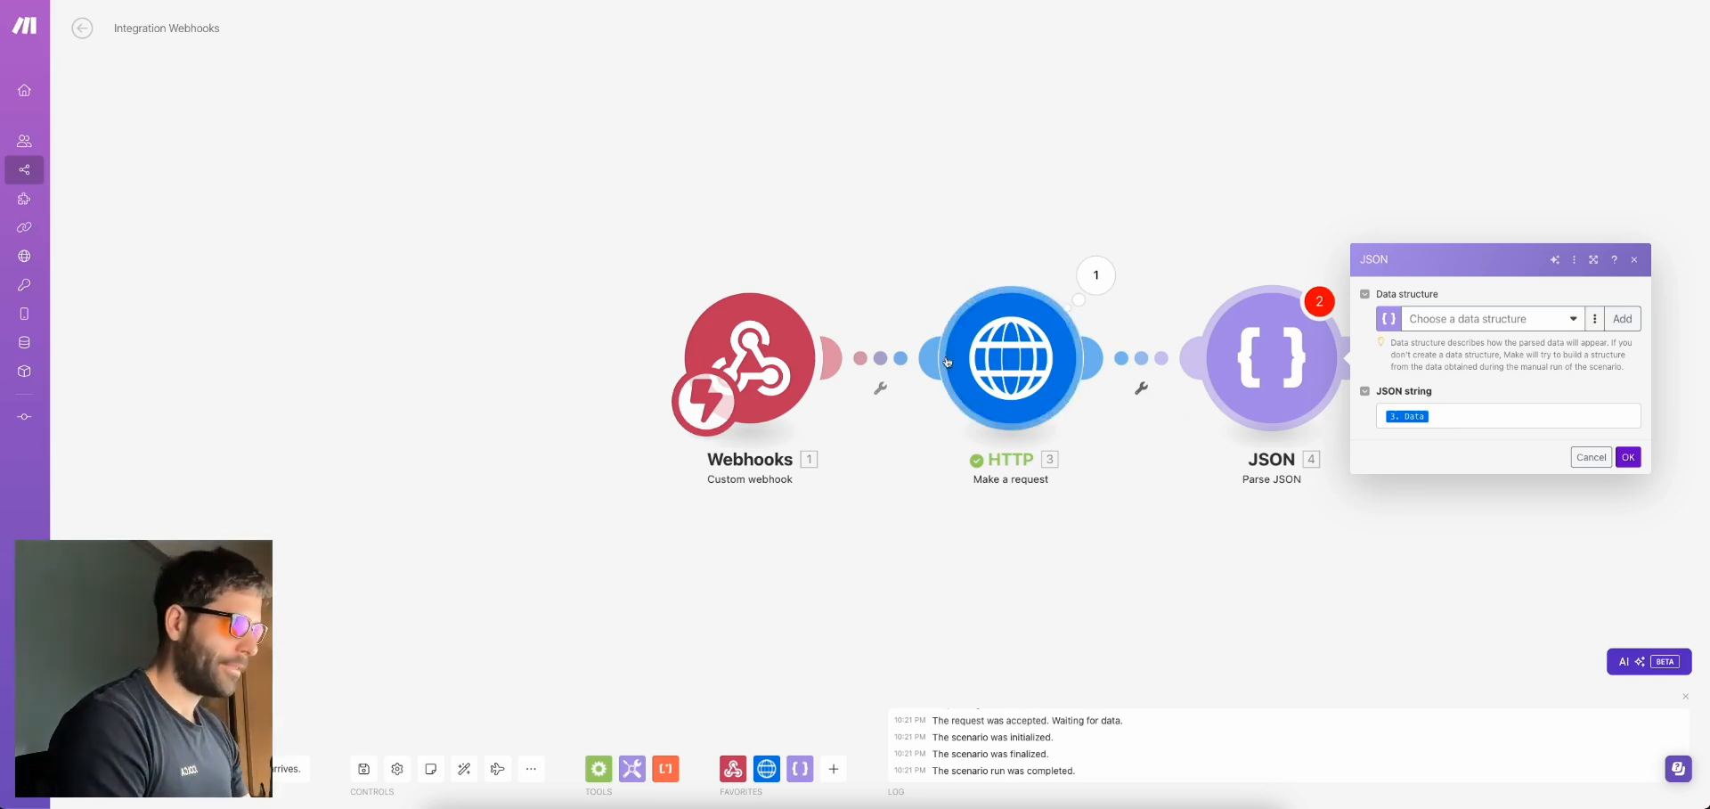
Select the full ticket JSON Data string from the HTTP module's last run output
{"action": "left_click", "coordinate": [1093, 277]}
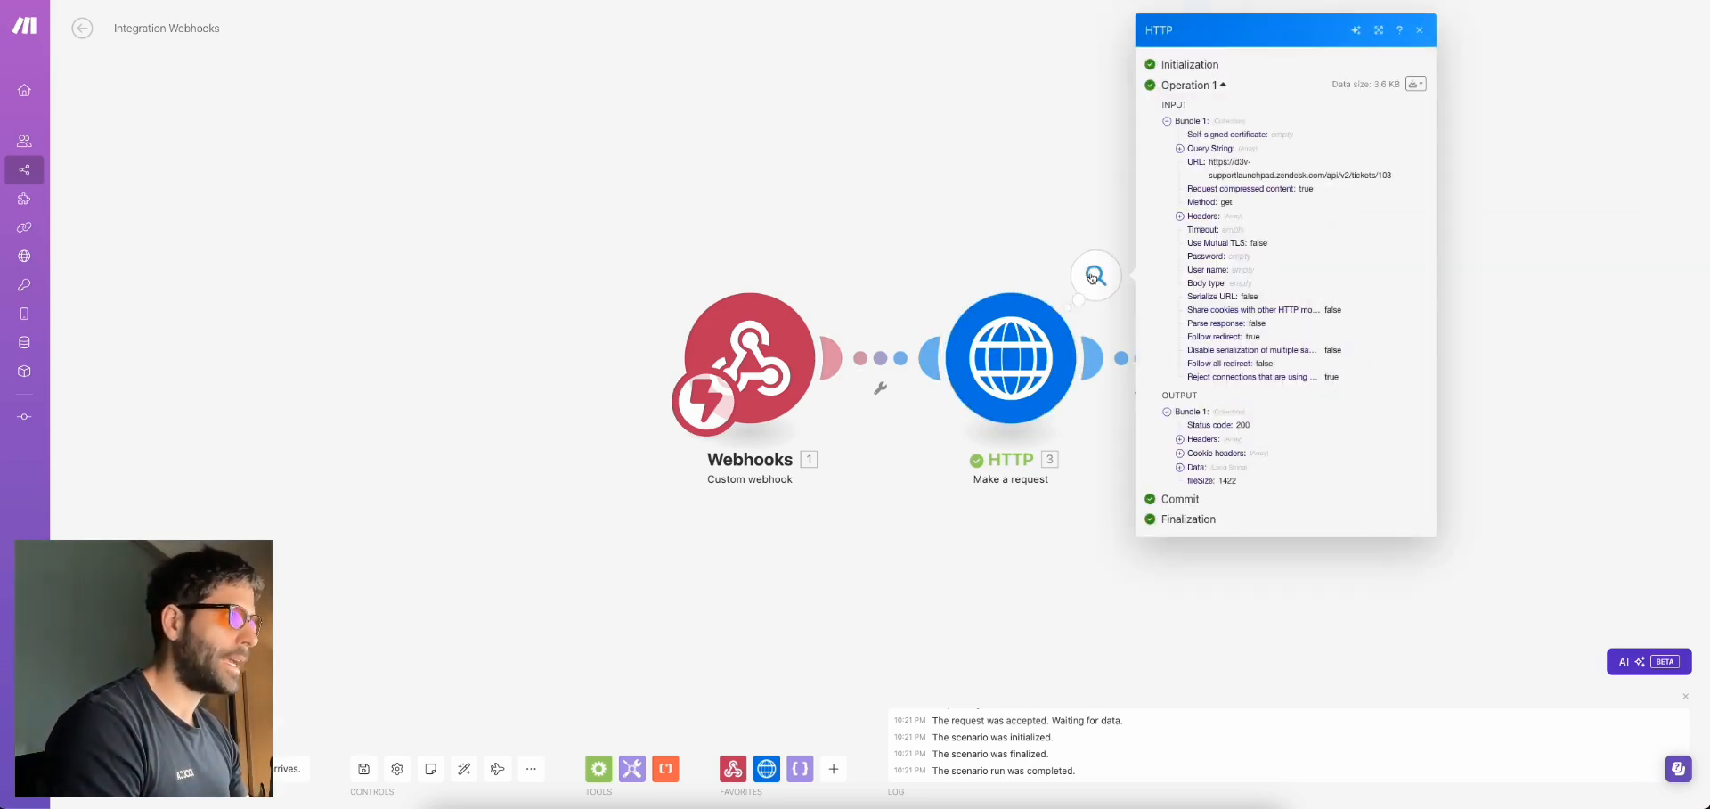
{"action": "left_click", "coordinate": [1196, 467]}
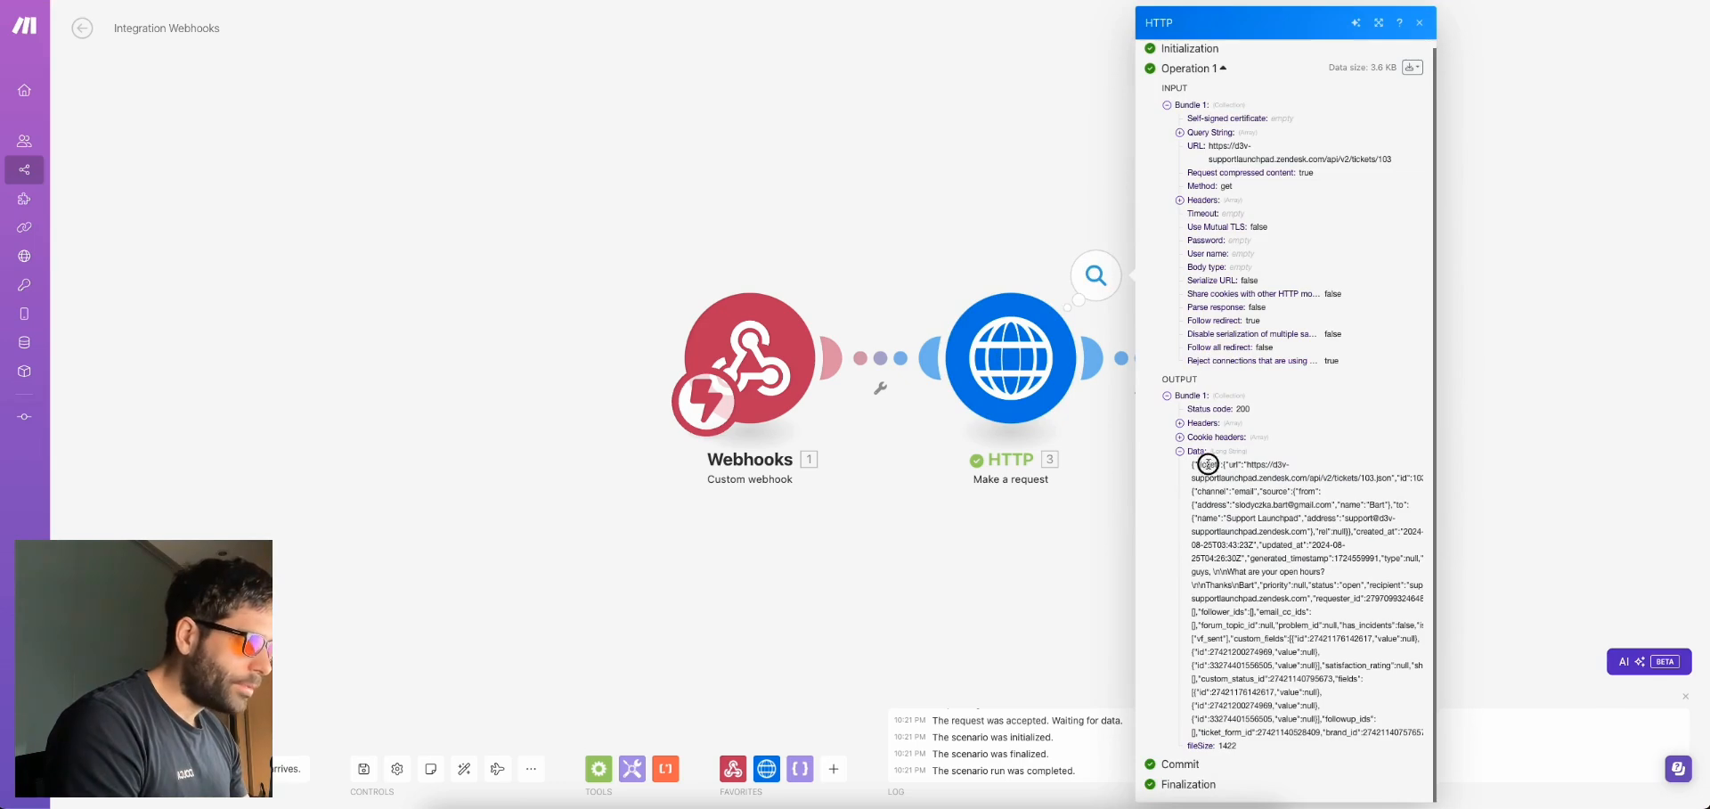
{"action": "triple_click", "coordinate": [1209, 464]}
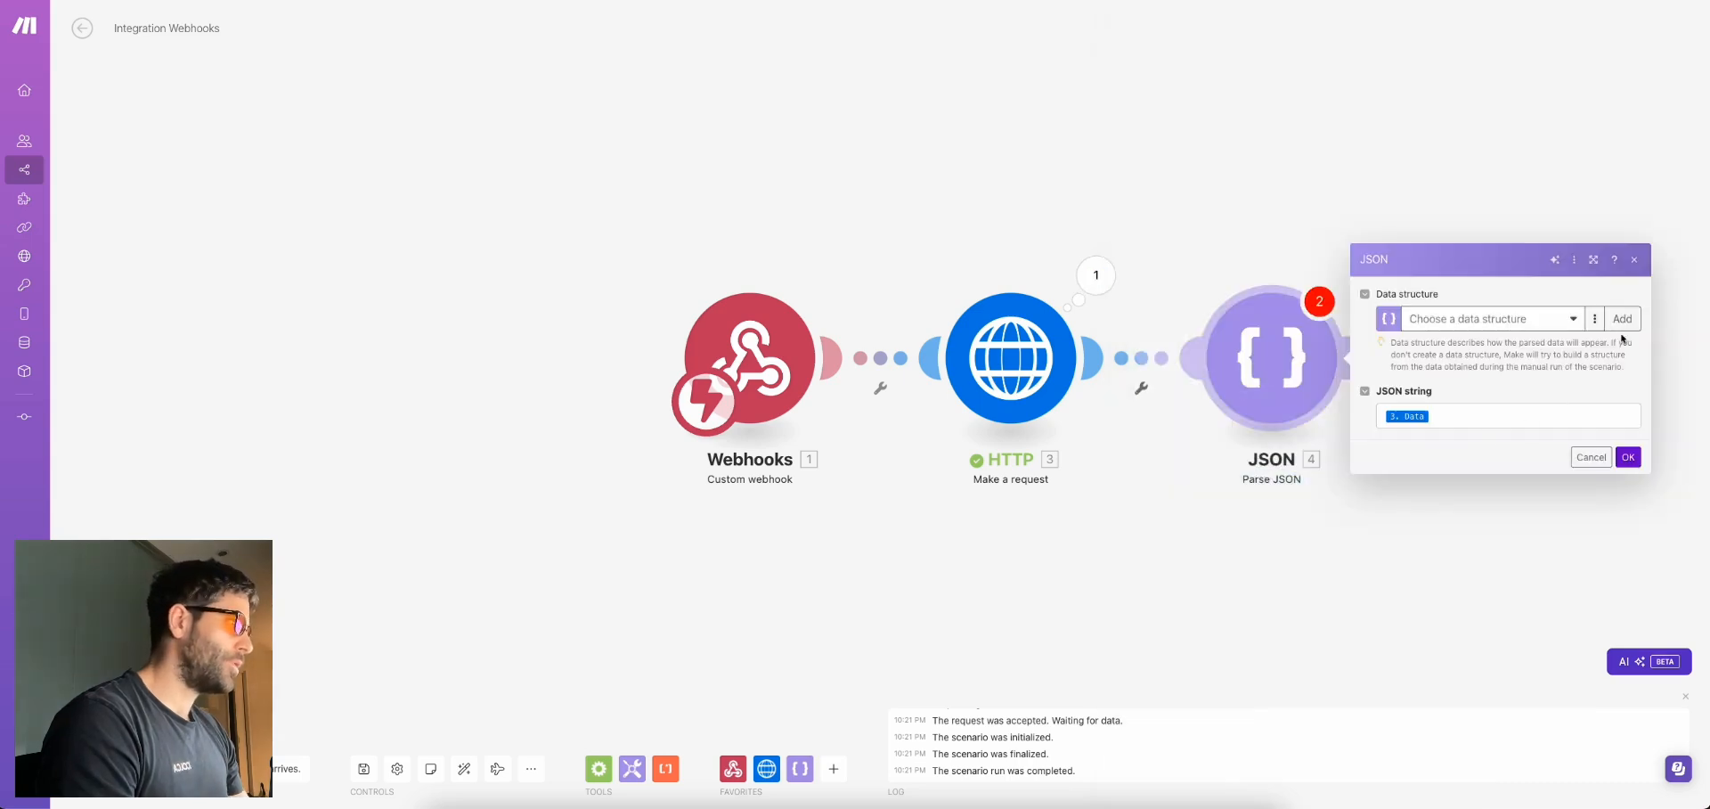
Create a 'bart-data' structure generated from the pasted ticket JSON sample and confirm Parse JSON
{"action": "left_click", "coordinate": [1622, 318]}
{"action": "left_click", "coordinate": [1423, 257]}
{"action": "triple_click", "coordinate": [1423, 257]}
{"action": "type", "text": "bart-data"}
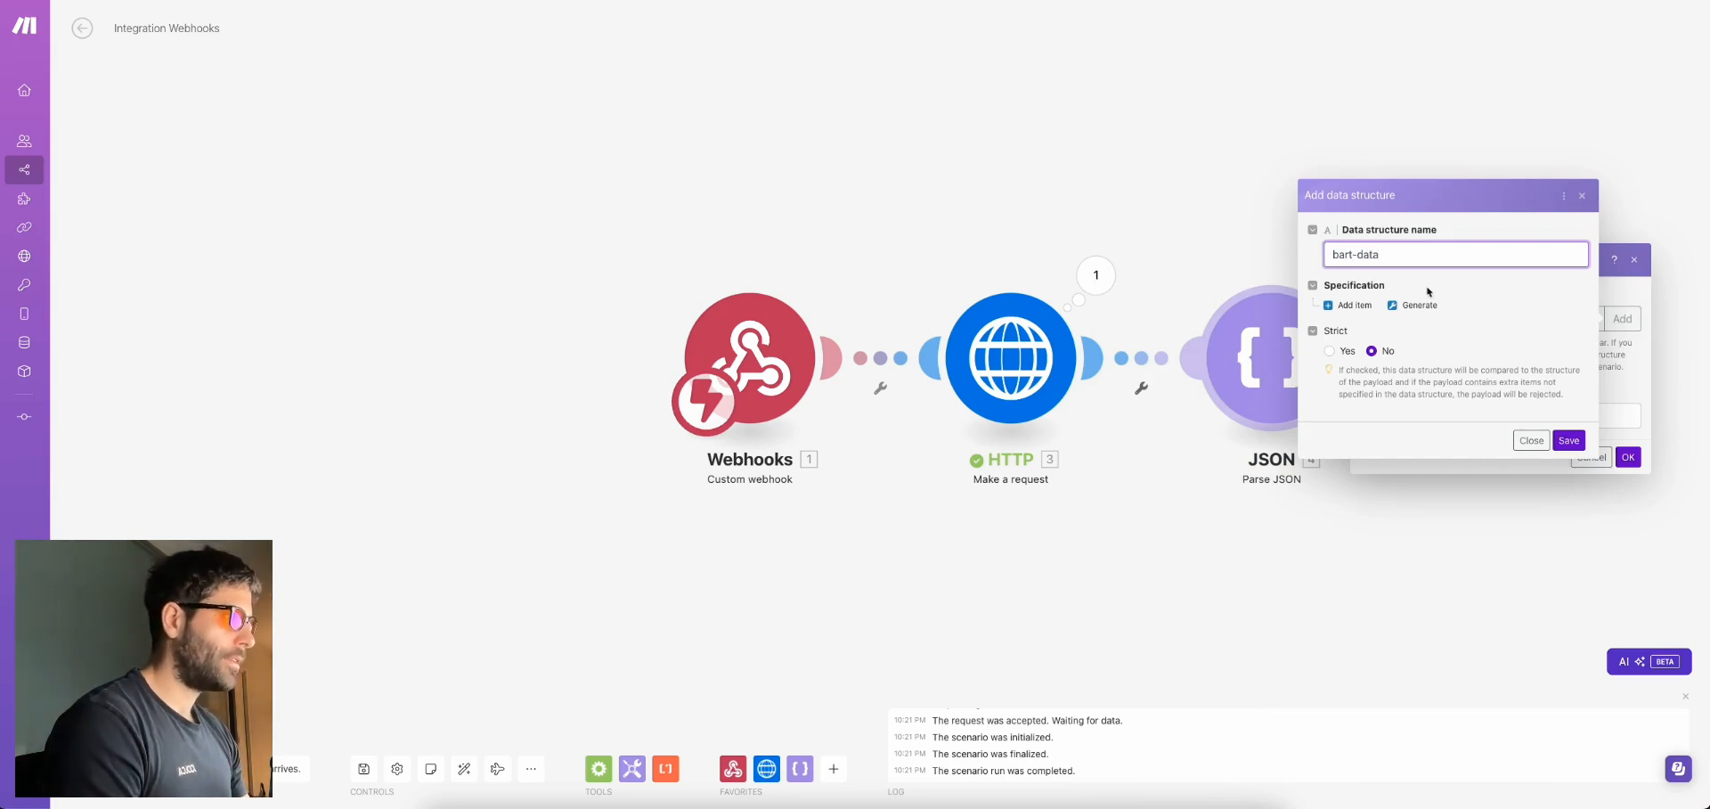
{"action": "left_click", "coordinate": [1420, 305]}
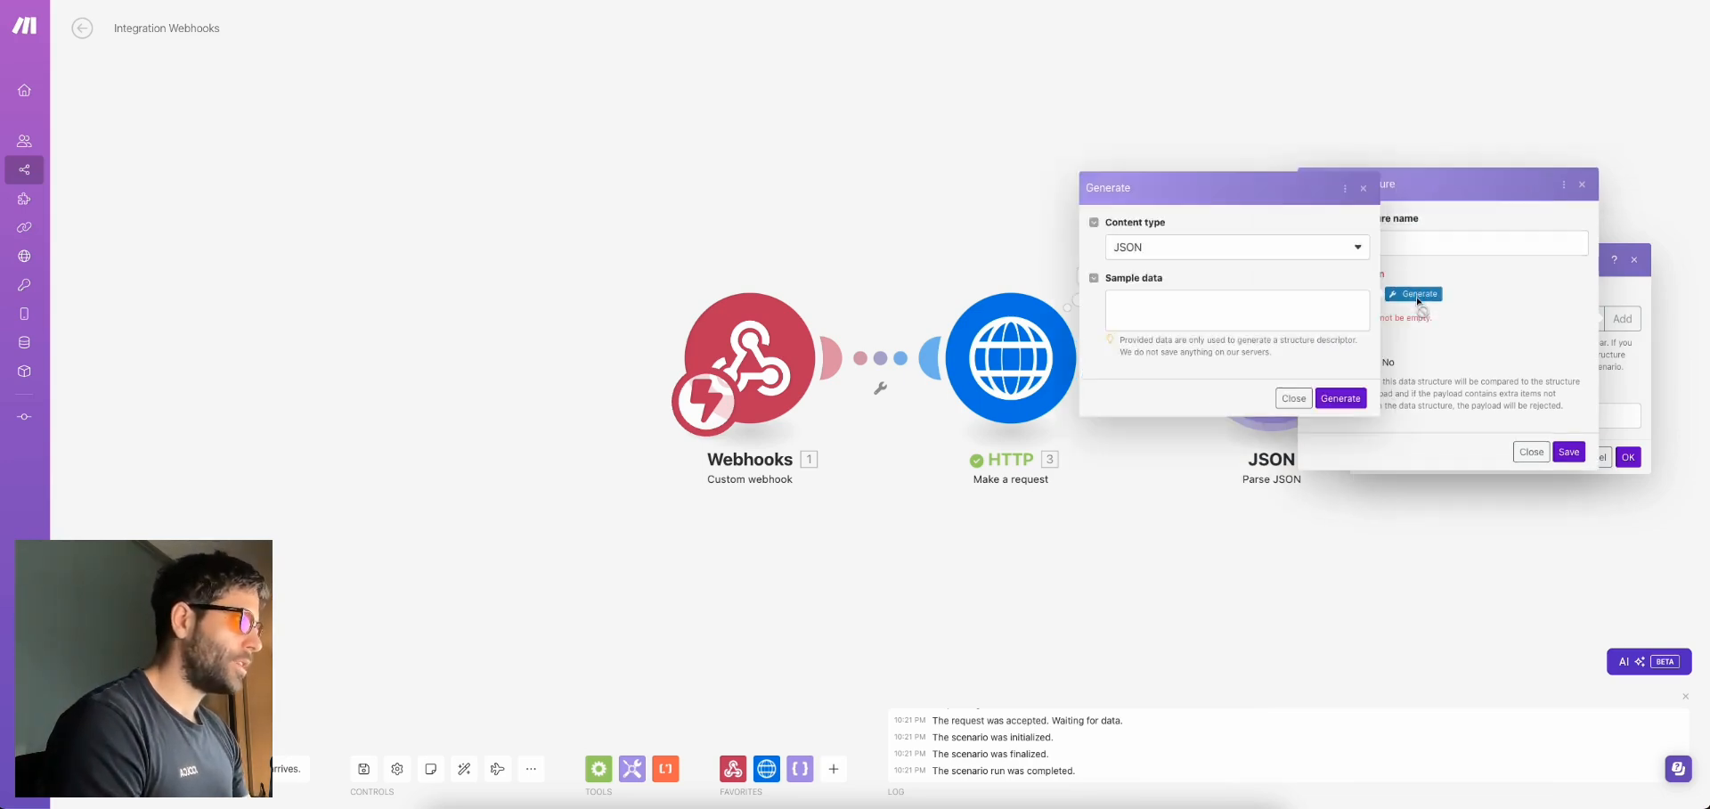
{"action": "left_click", "coordinate": [1259, 306]}
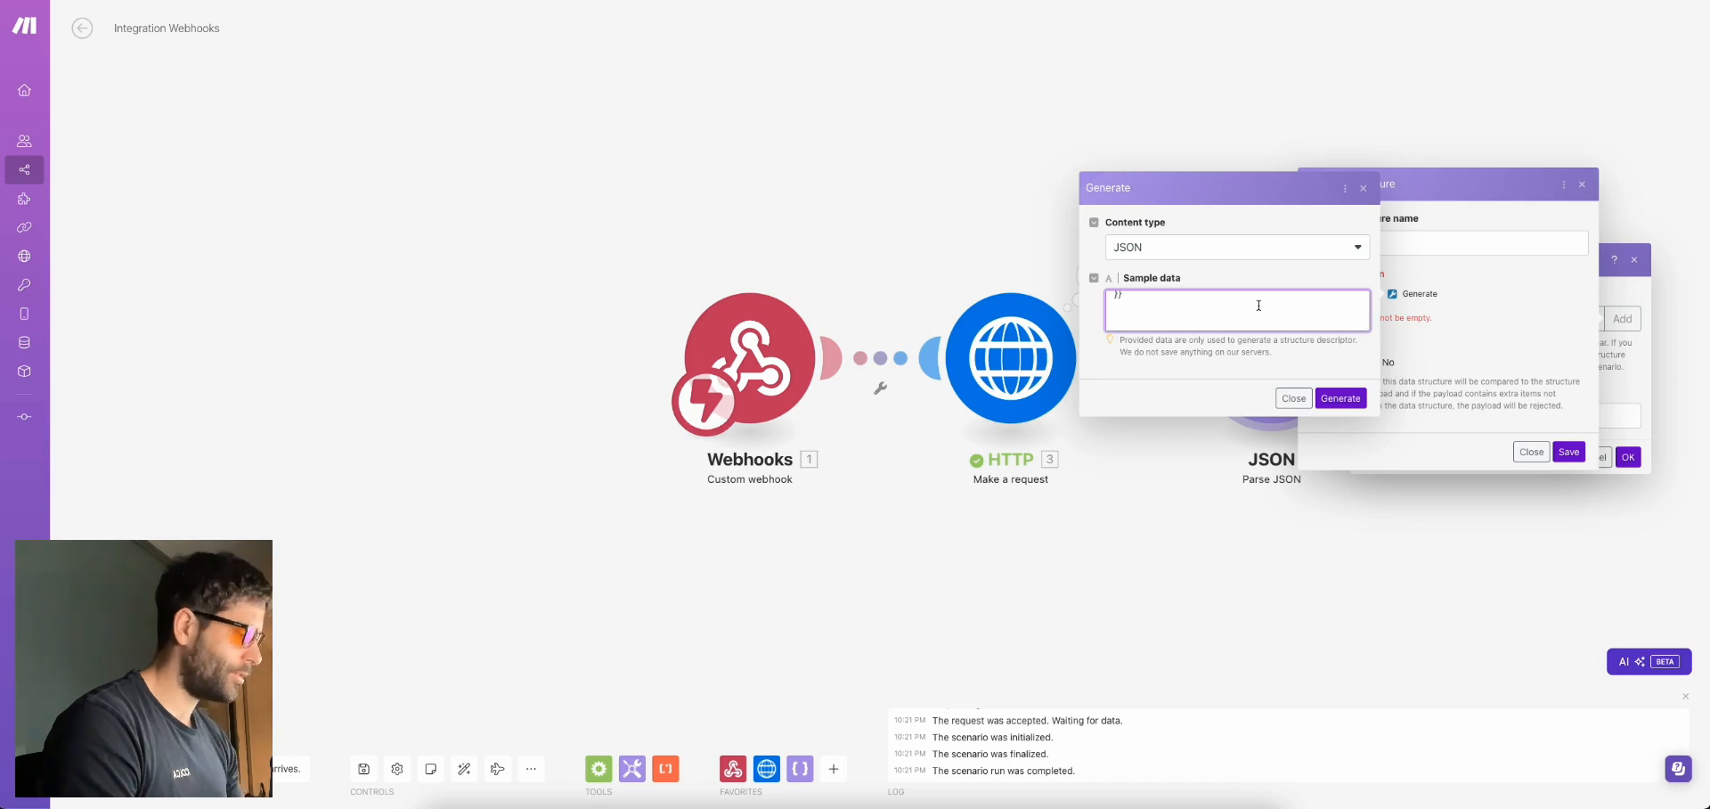
{"action": "left_click", "coordinate": [1341, 398]}
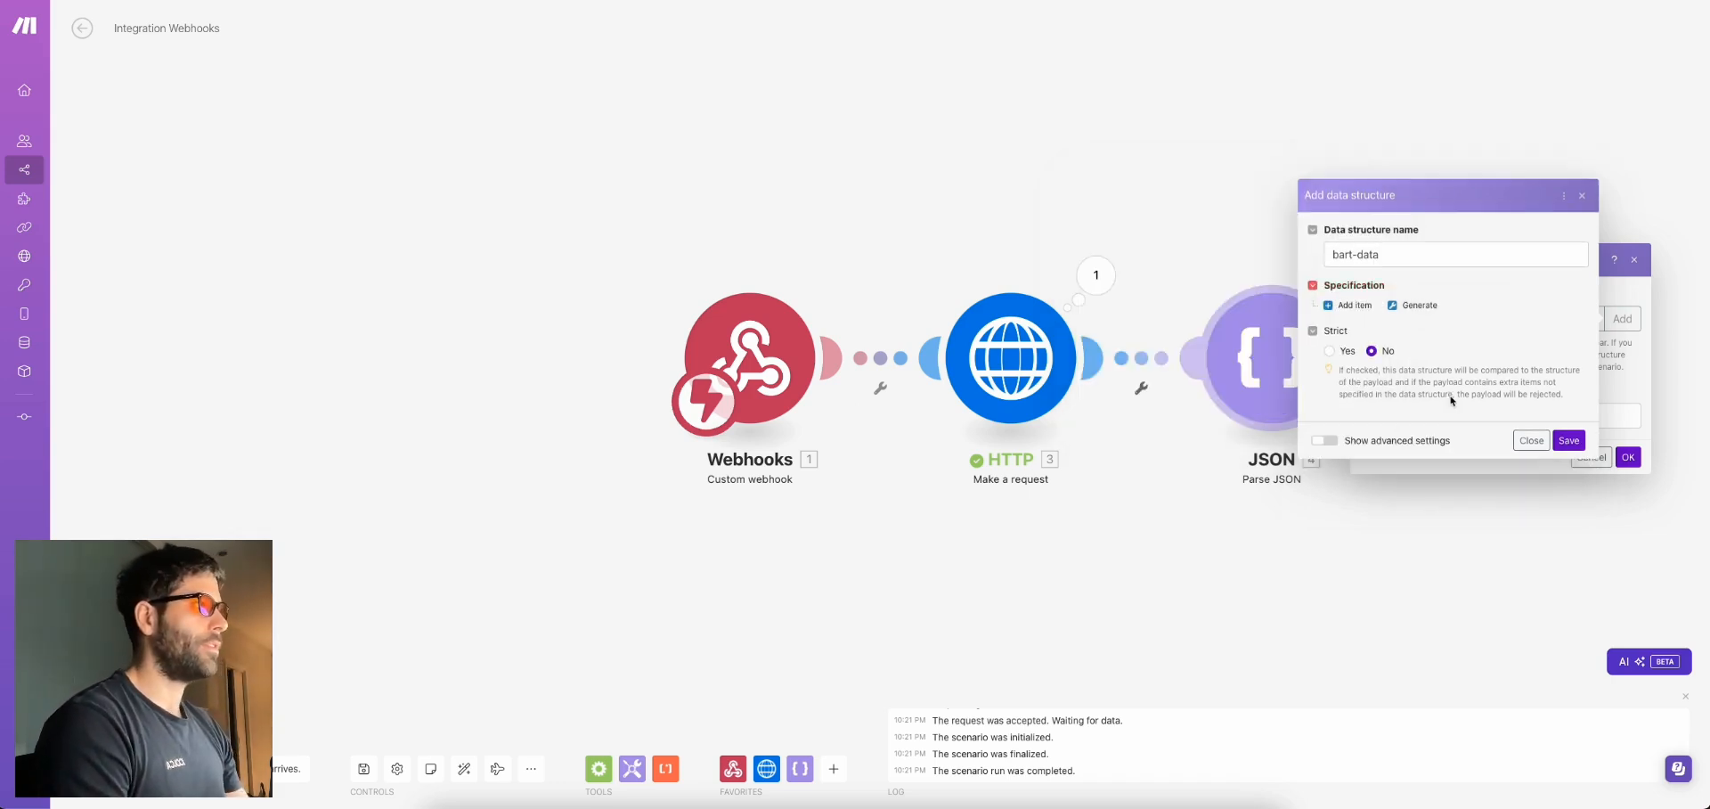
{"action": "scroll", "coordinate": [1465, 525], "scroll_direction": "down", "scroll_amount": 2}
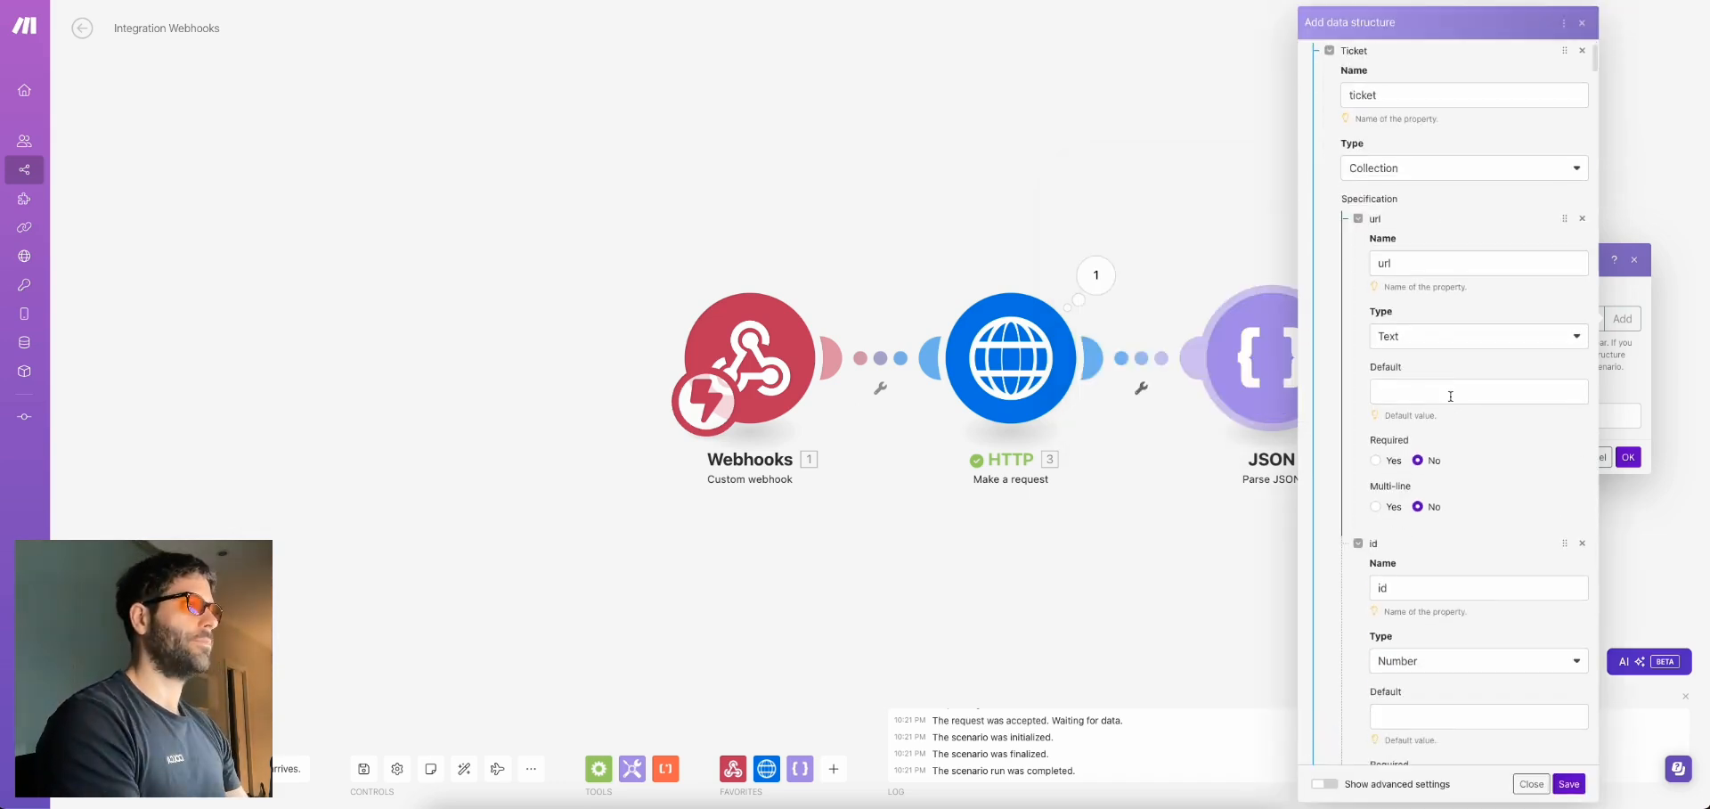
{"action": "left_click", "coordinate": [1568, 783]}
{"action": "left_click", "coordinate": [1384, 488]}
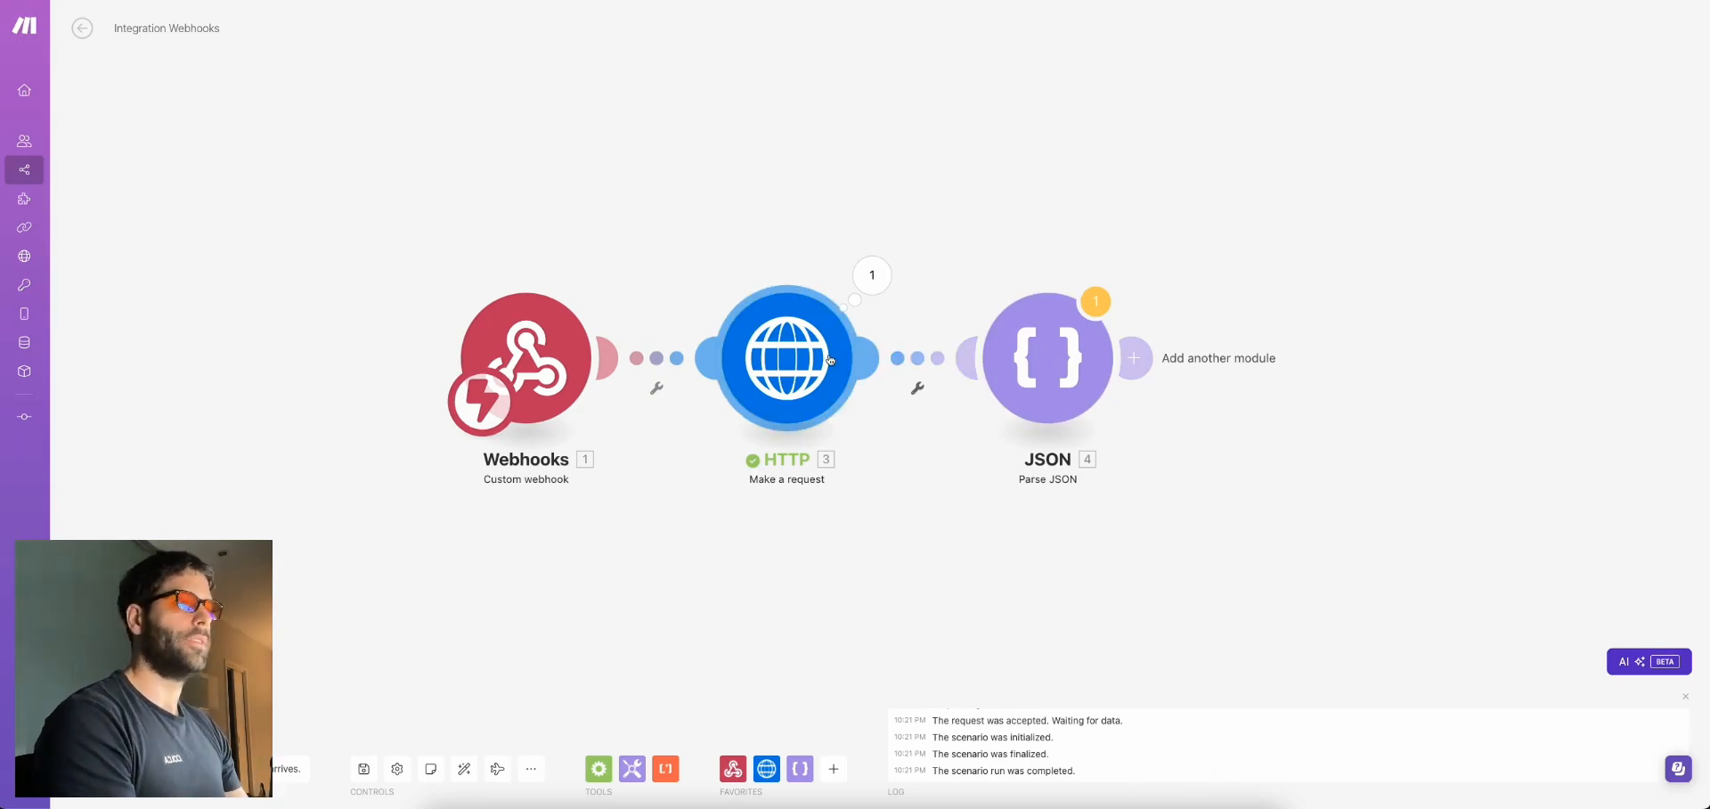
Run only the Parse JSON module using the copied ticket JSON as test Data
{"action": "right_click", "coordinate": [1058, 369]}
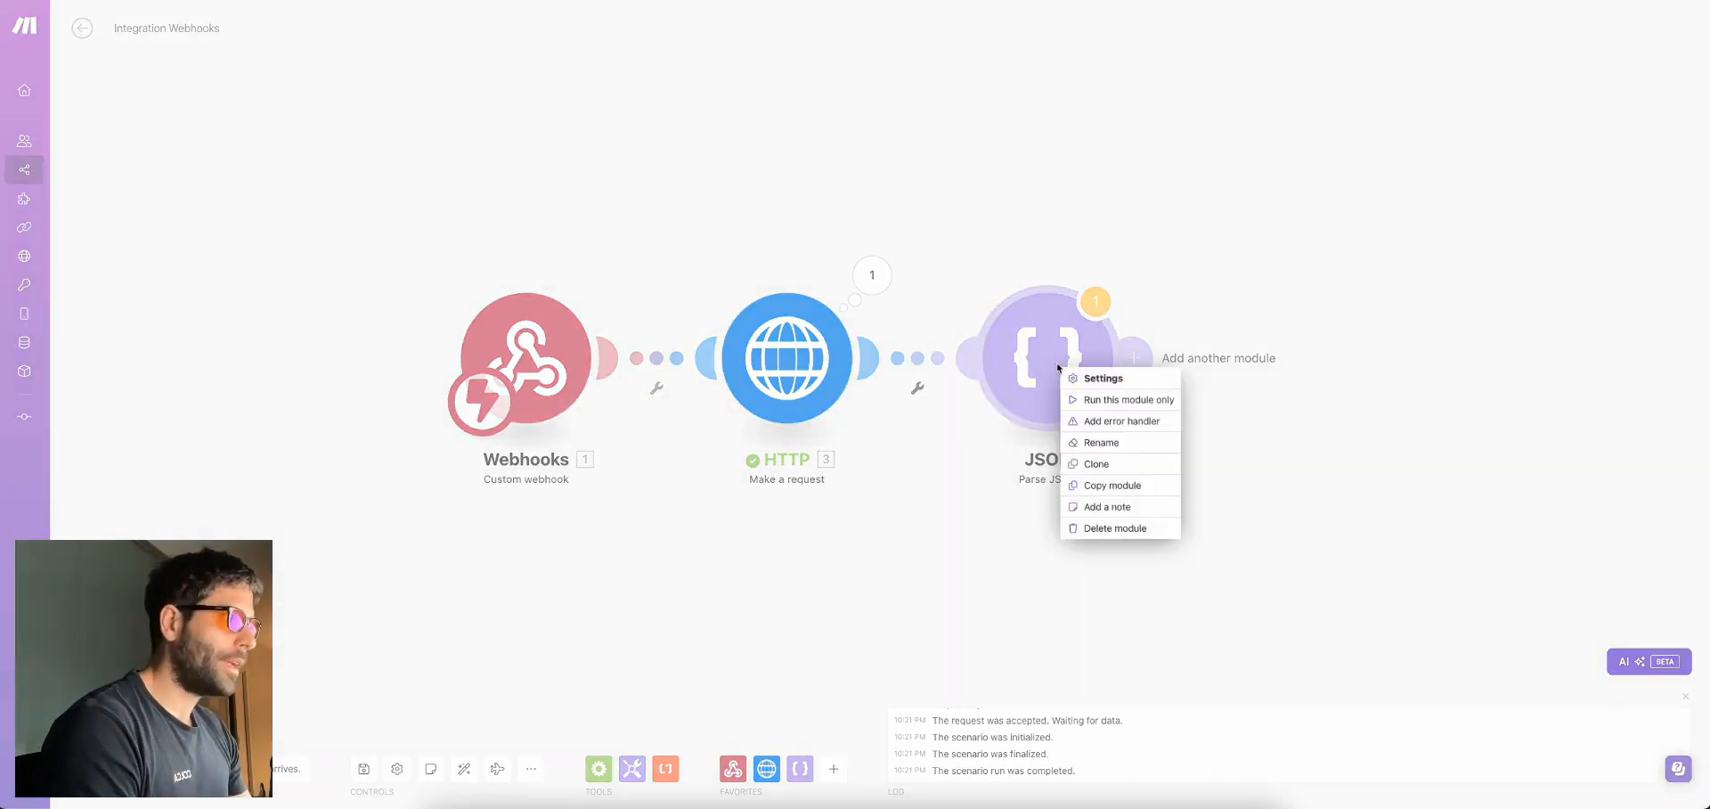
{"action": "left_click", "coordinate": [1096, 395]}
{"action": "left_click", "coordinate": [1208, 405]}
{"action": "key", "text": "ctrl+v"}
{"action": "left_click", "coordinate": [1405, 442]}
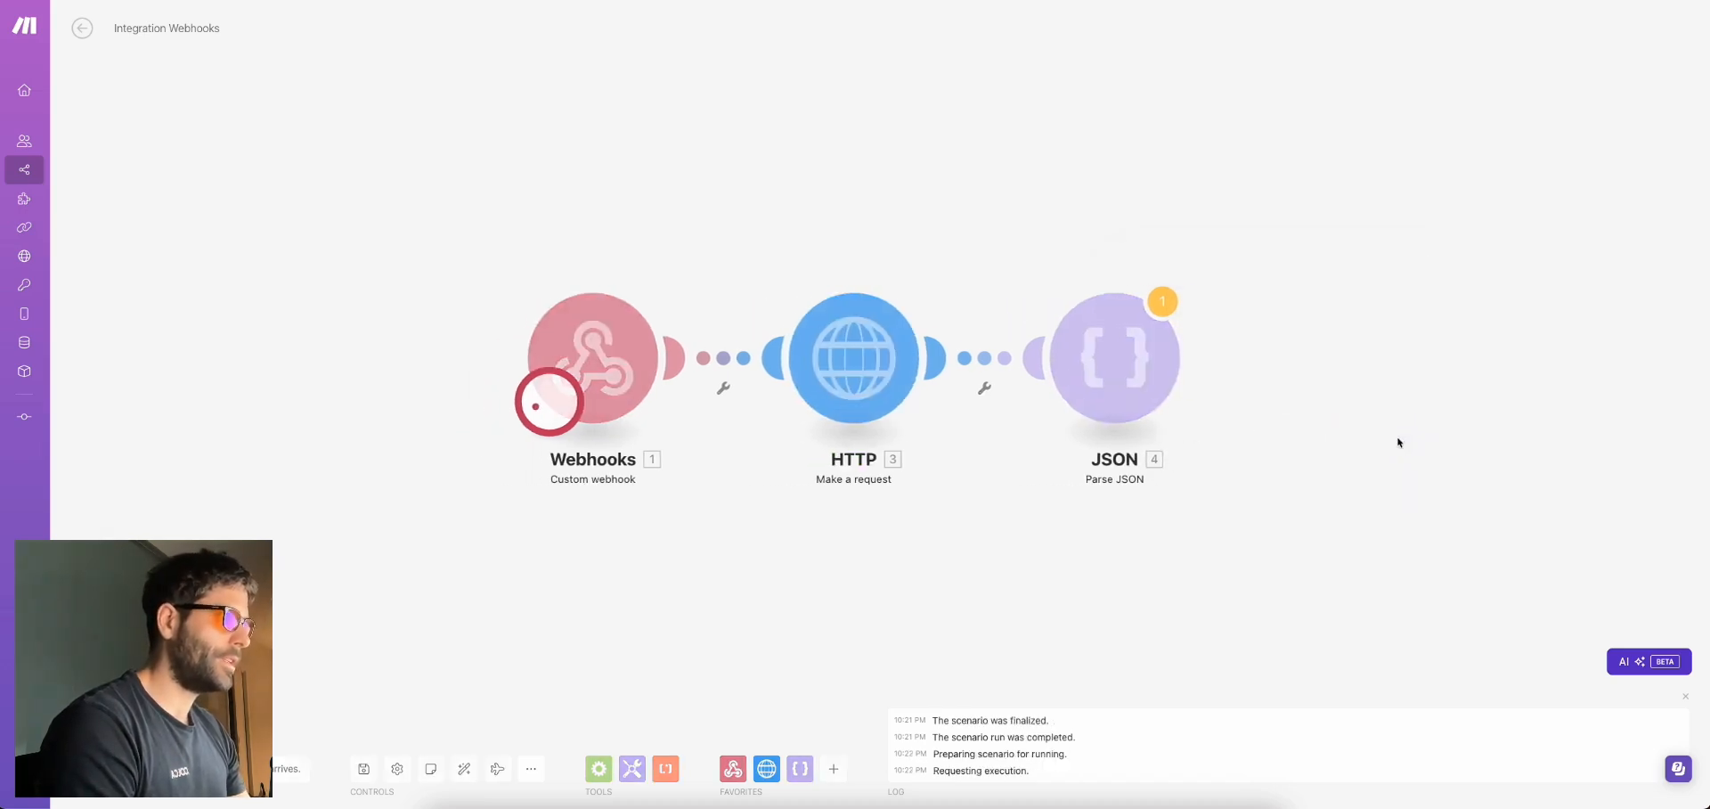
Review the parsed Ticket subject, description and status fields, then add a module after Parse JSON
{"action": "left_click", "coordinate": [1312, 335]}
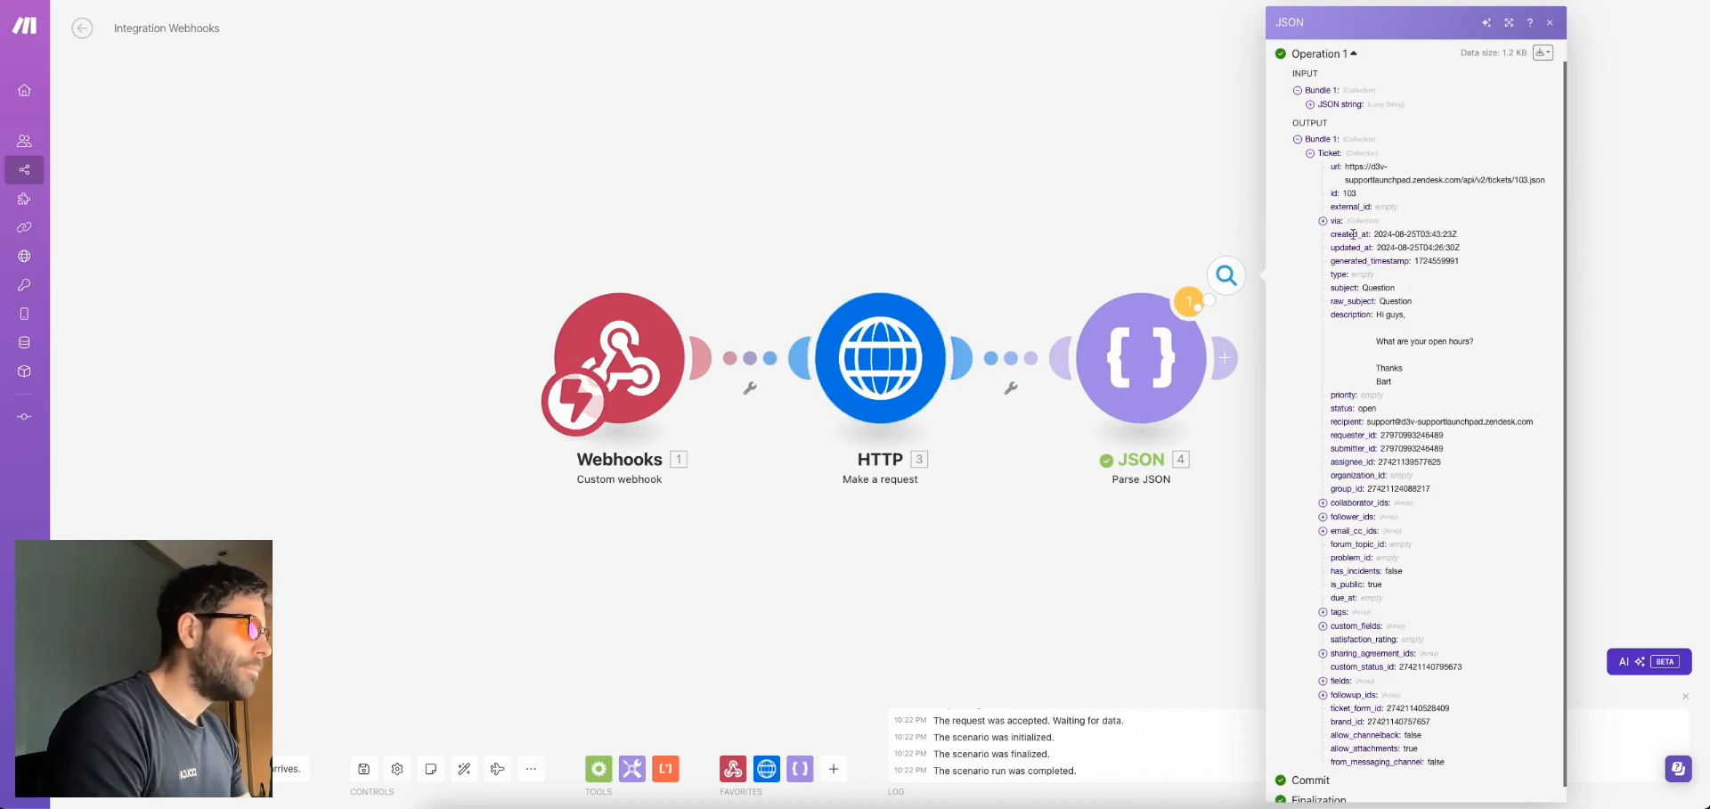
{"action": "scroll", "coordinate": [1394, 250], "scroll_direction": "down", "scroll_amount": 1}
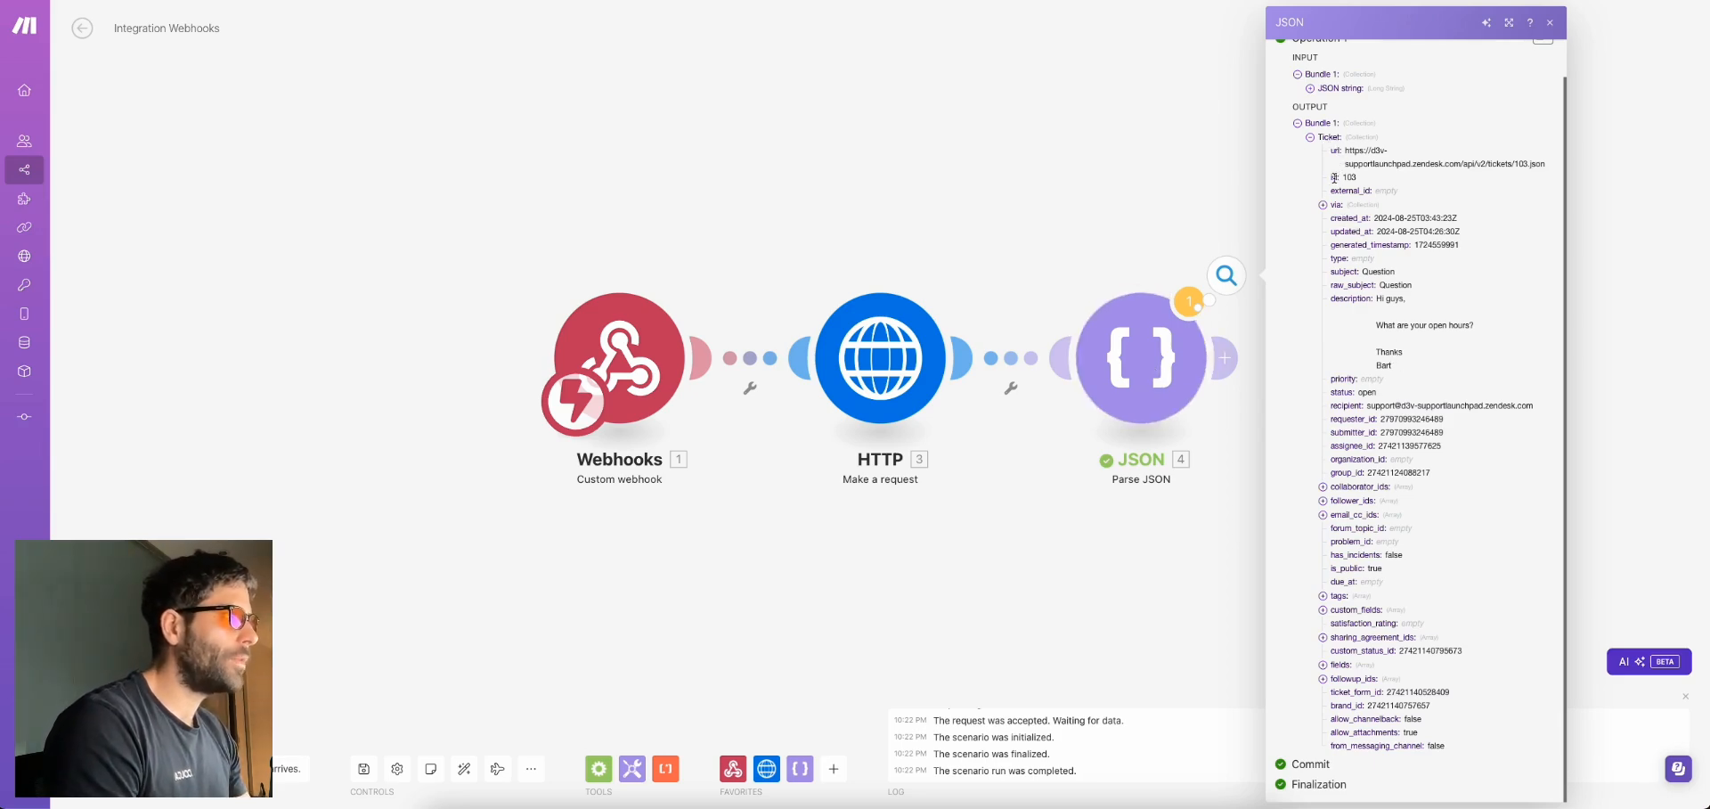
{"action": "double_click", "coordinate": [1345, 270]}
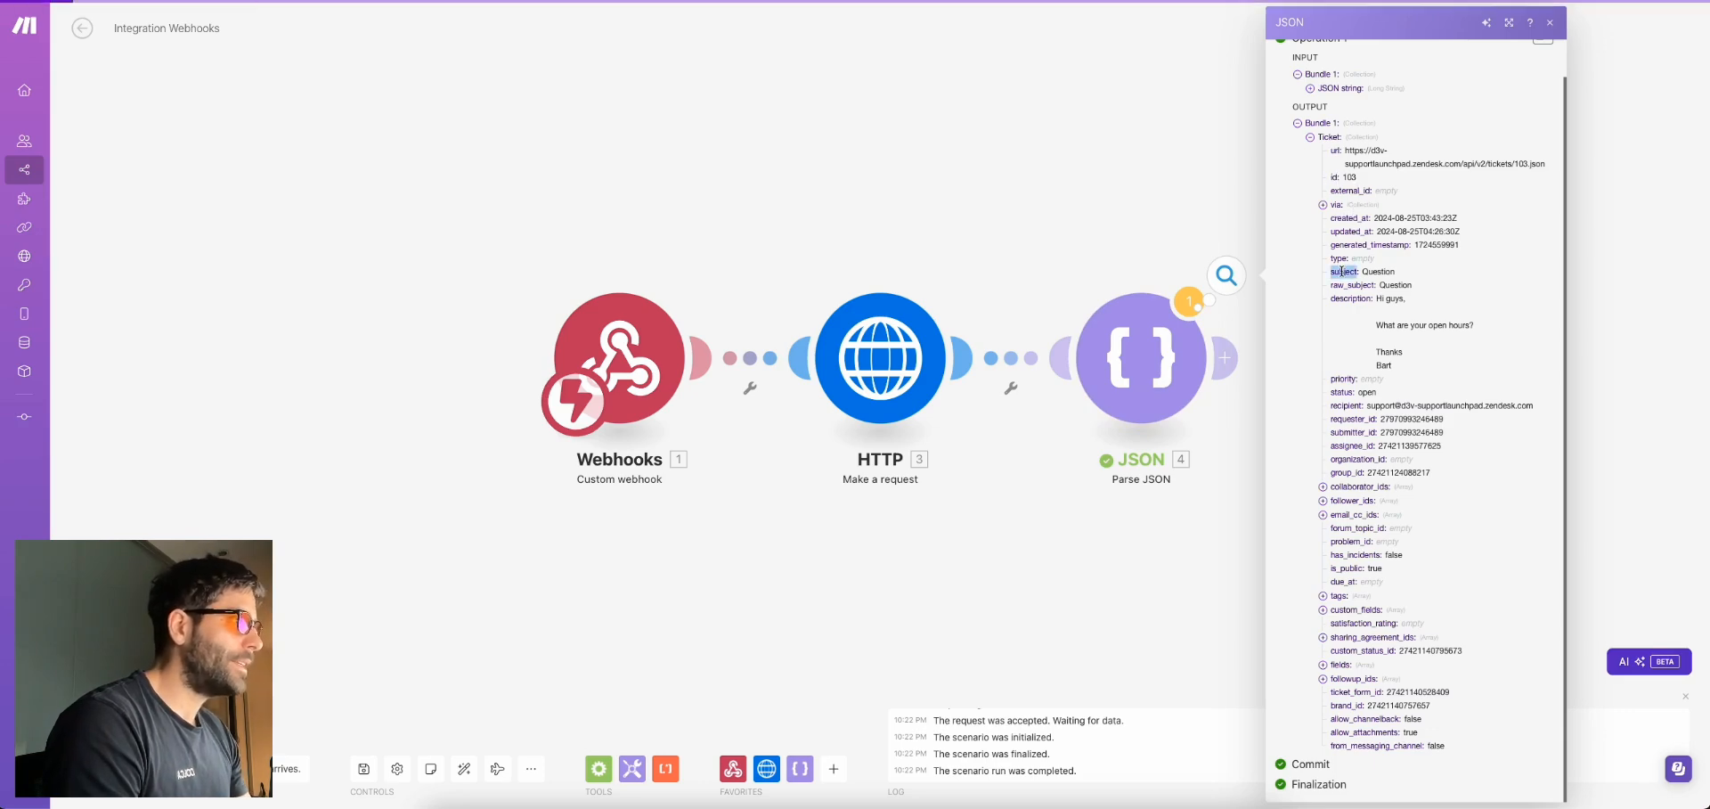
{"action": "double_click", "coordinate": [1351, 299]}
{"action": "double_click", "coordinate": [1343, 392]}
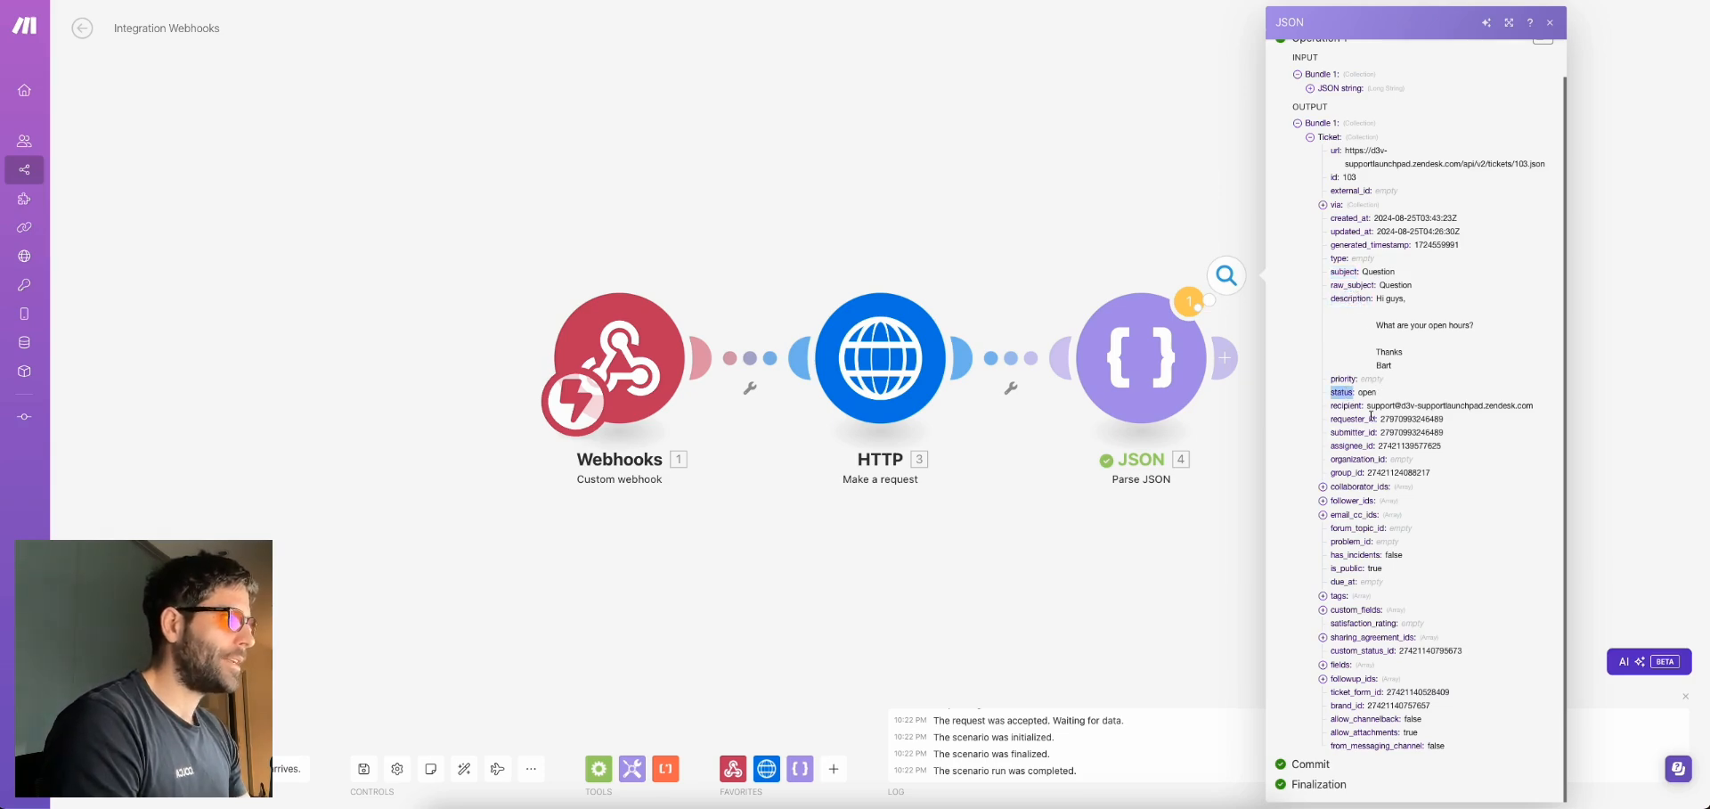
{"action": "left_click", "coordinate": [1220, 559]}
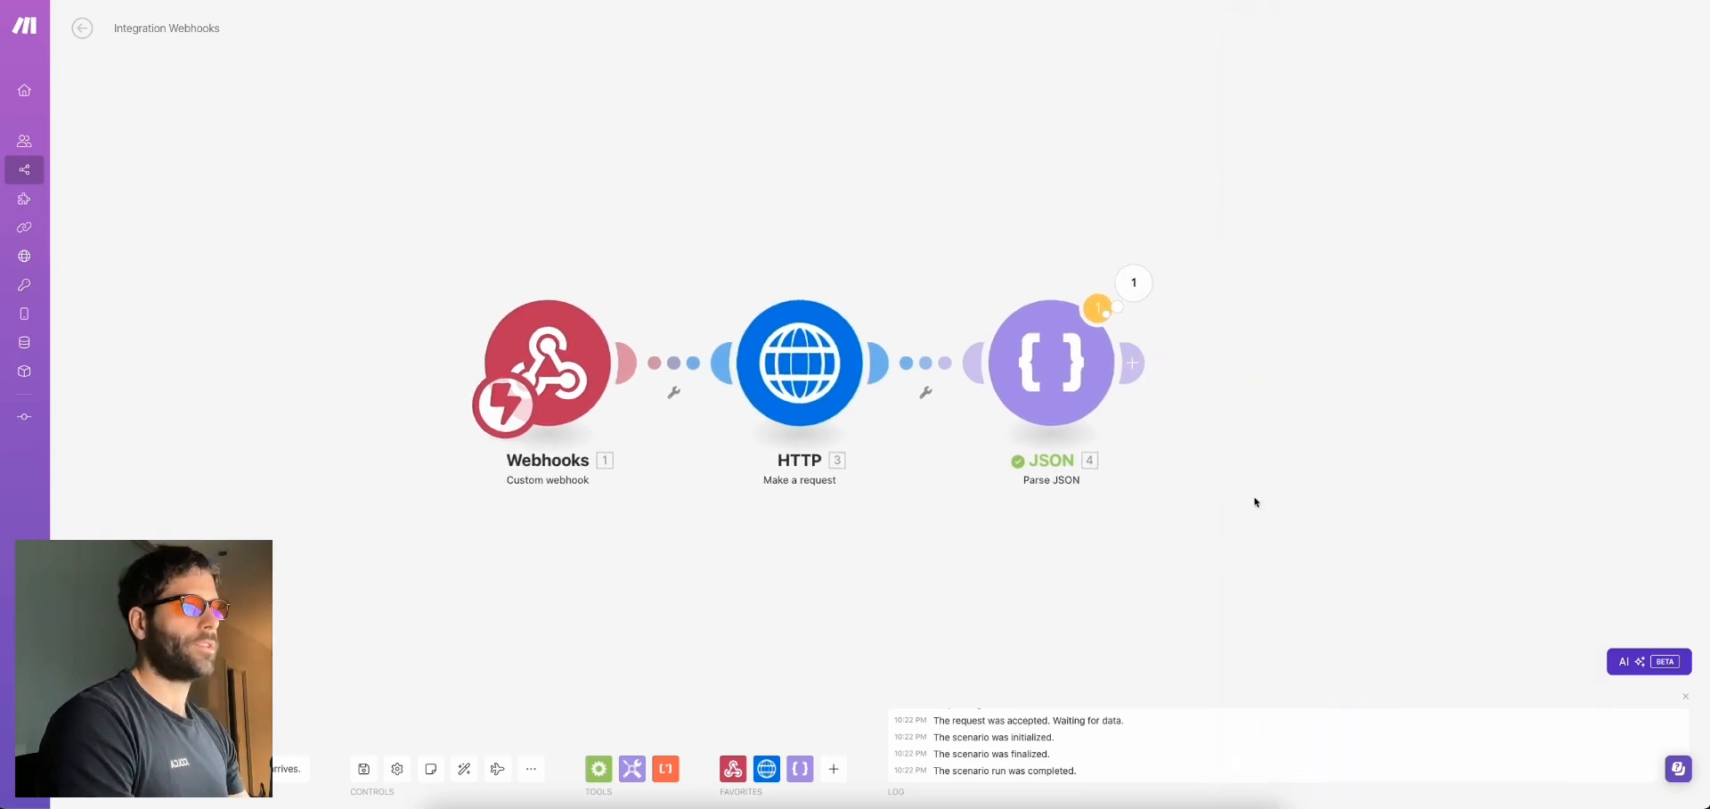
{"action": "left_click", "coordinate": [950, 374]}
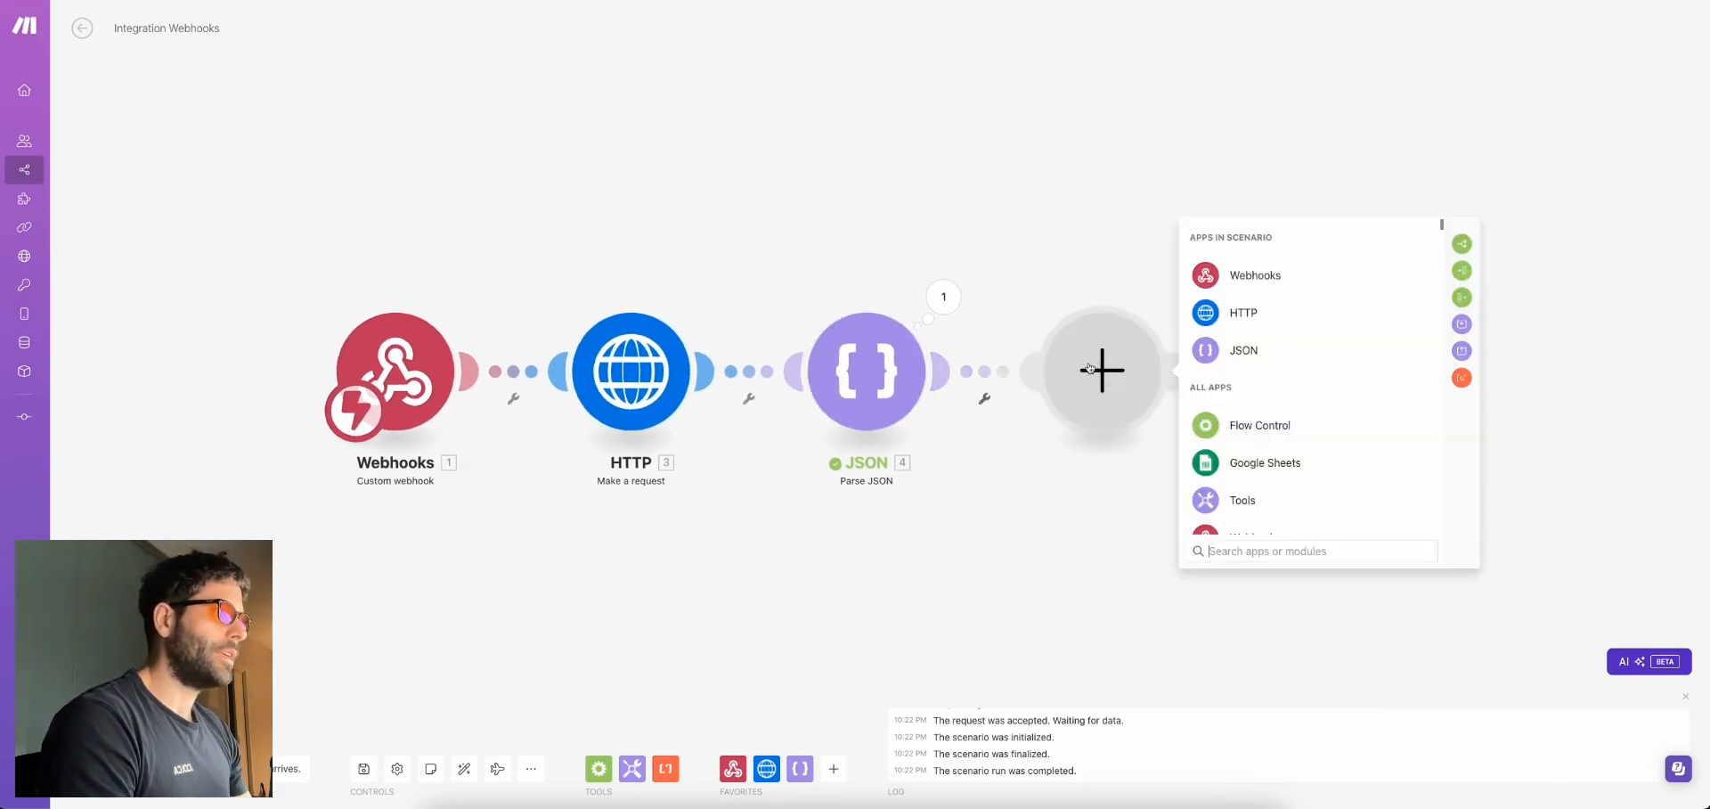
Search 'router' and add a Flow Control Router after the Parse JSON module
{"action": "type", "text": "router"}
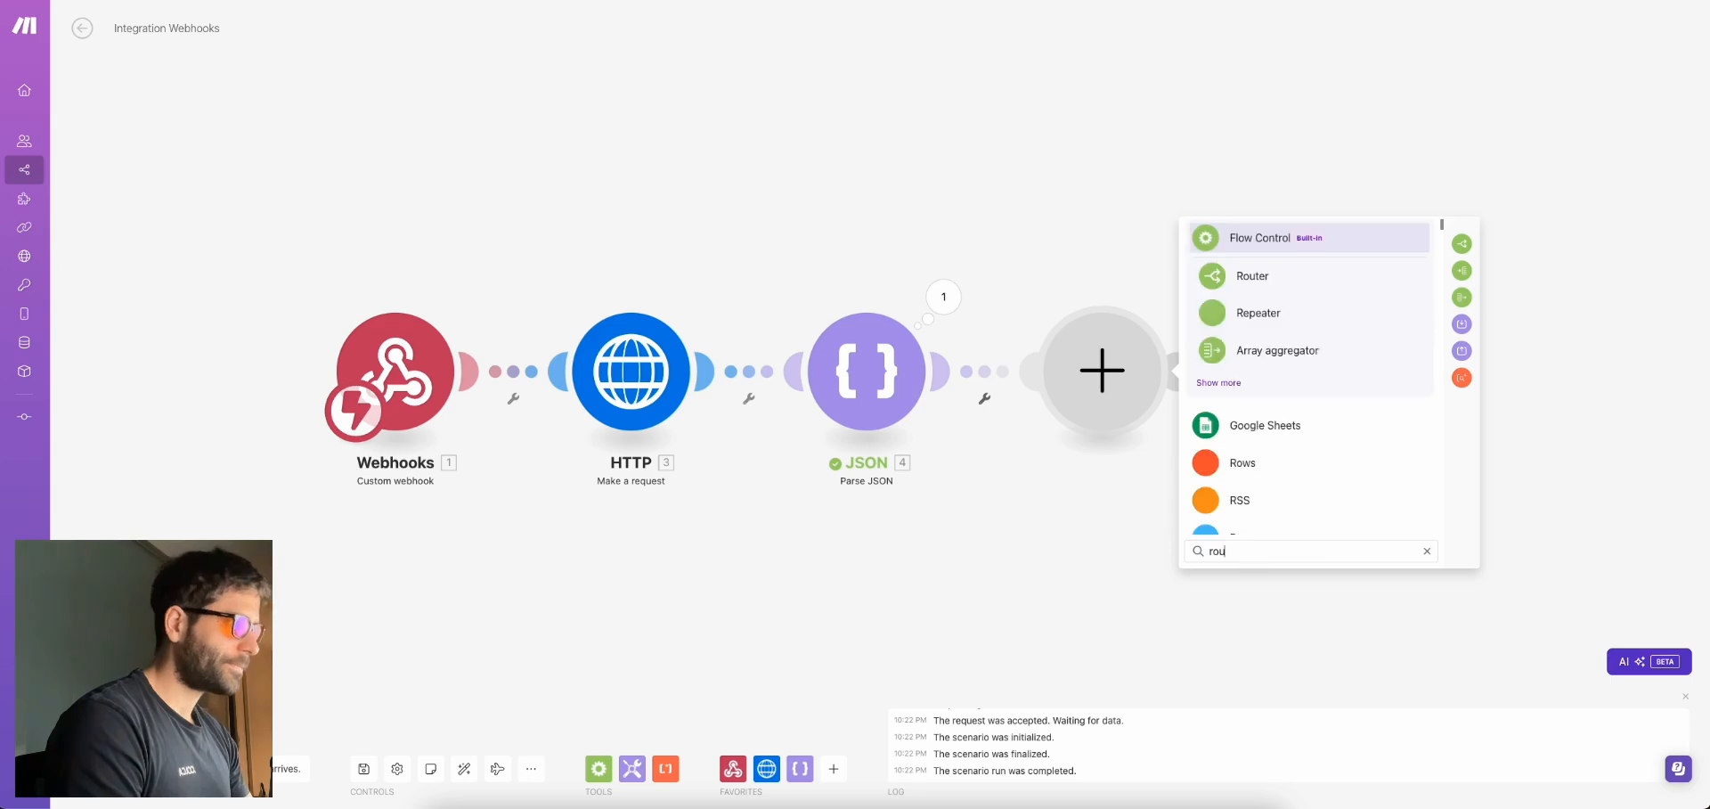
{"action": "left_click", "coordinate": [1252, 276]}
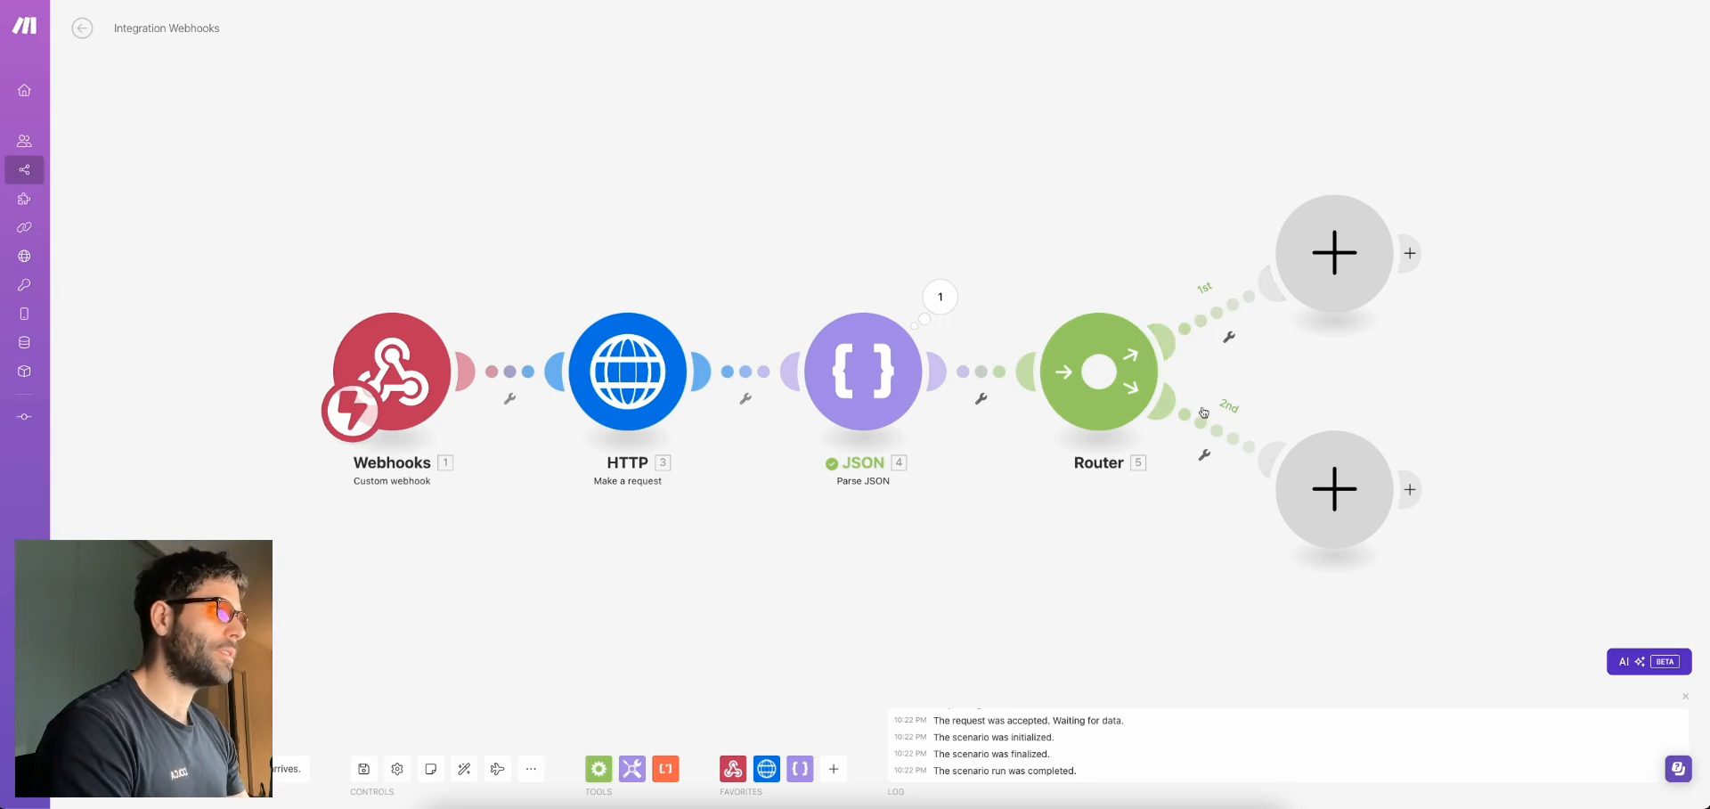
Filter the first route to Ticket status equal to 'open', labelled Open Tickets
{"action": "left_click", "coordinate": [1224, 310]}
{"action": "left_click", "coordinate": [1309, 345]}
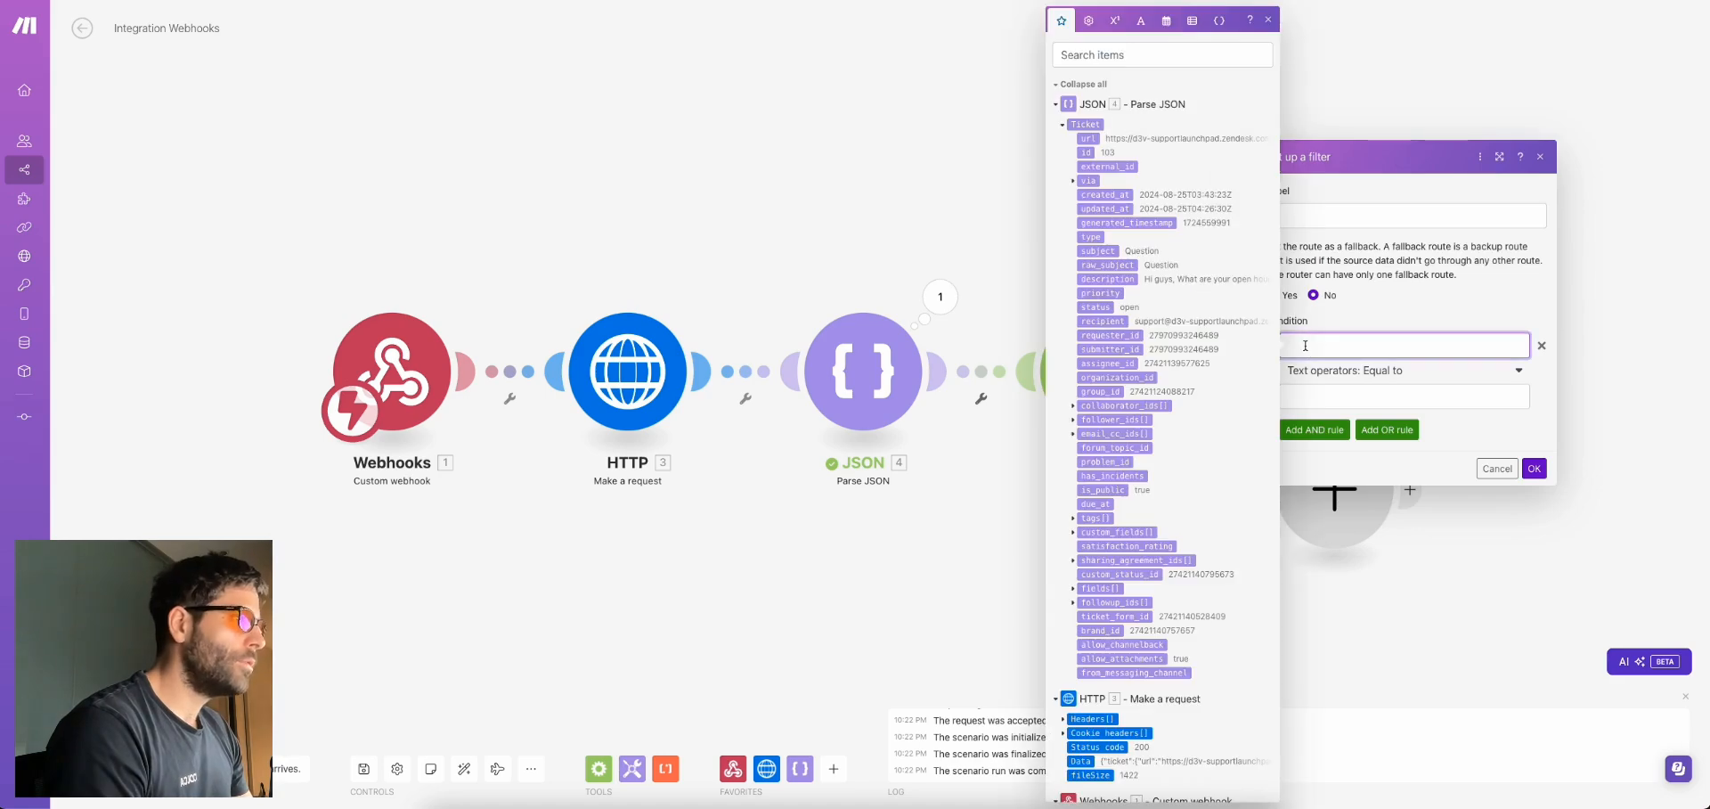
{"action": "left_click", "coordinate": [1098, 307]}
{"action": "left_click", "coordinate": [1341, 392]}
{"action": "type", "text": "open"}
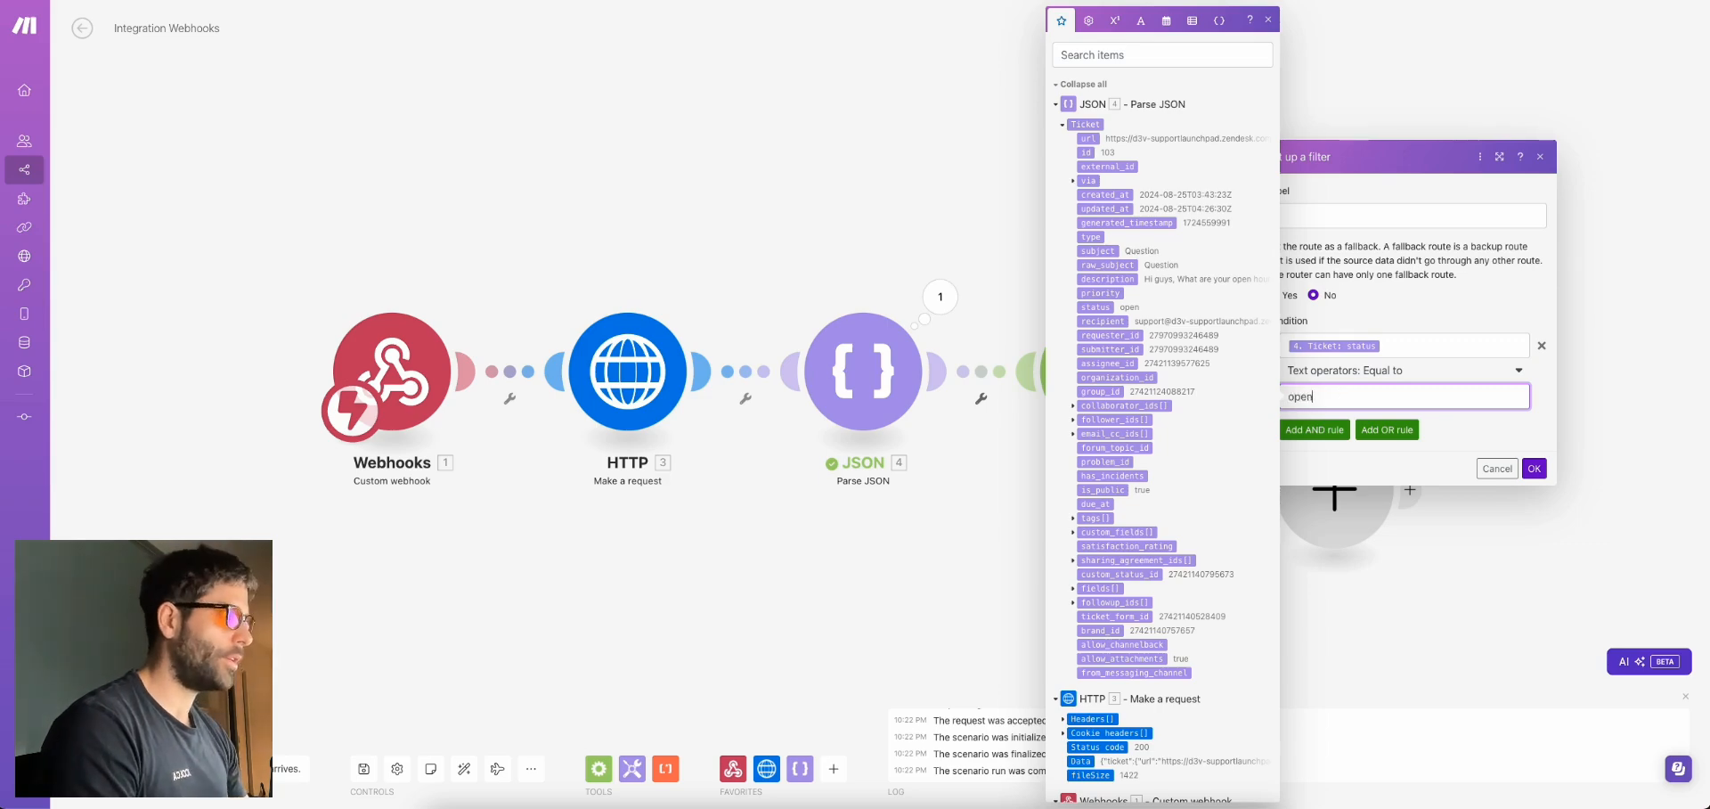
{"action": "left_click", "coordinate": [1425, 216]}
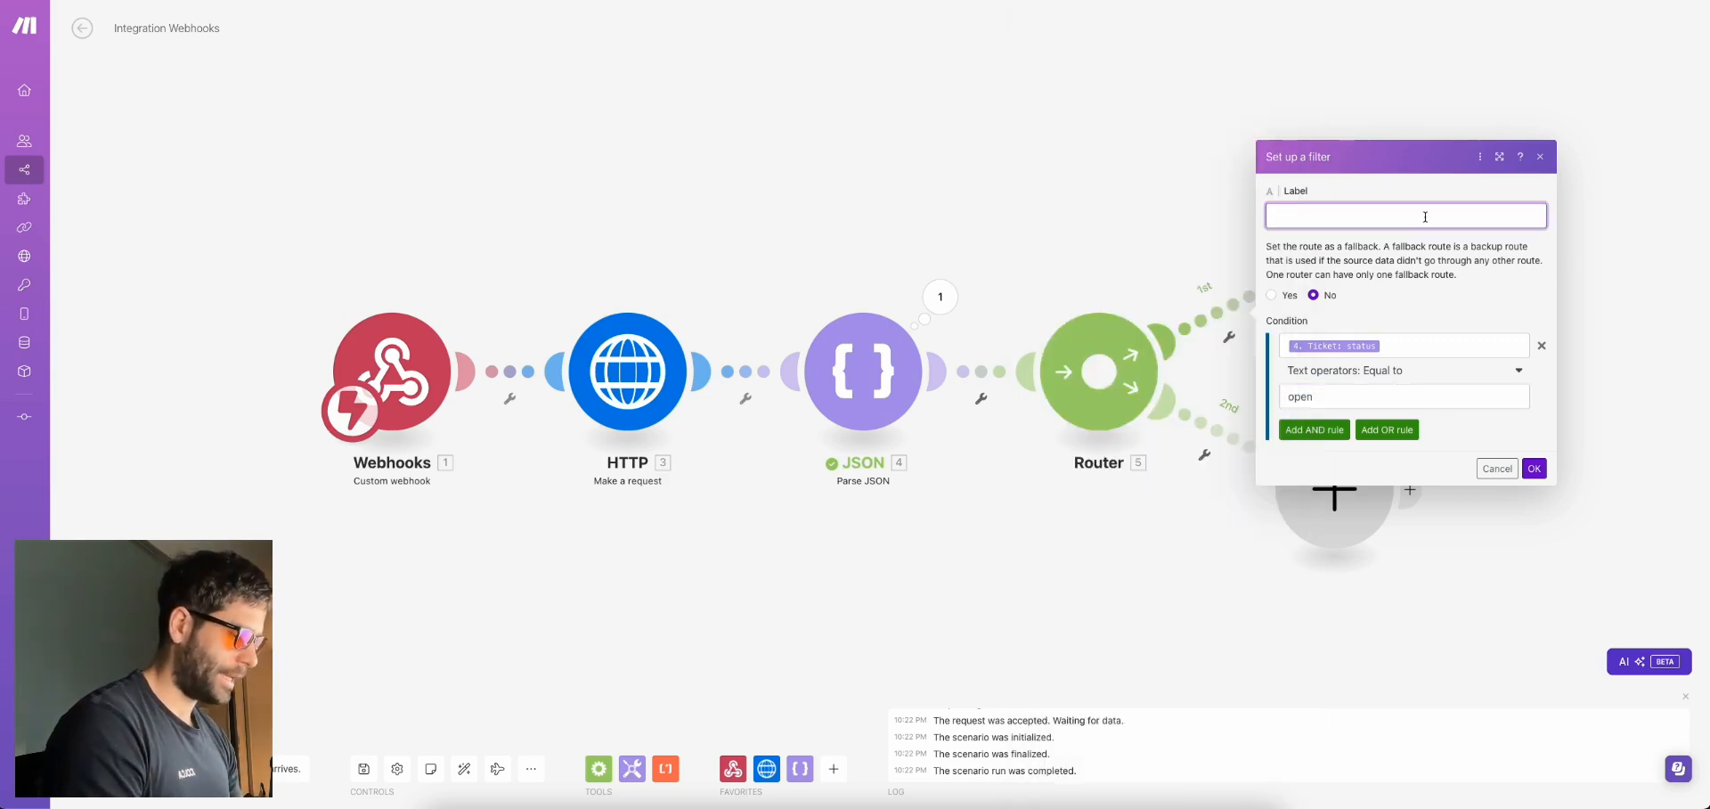
{"action": "type", "text": "Open Tickets"}
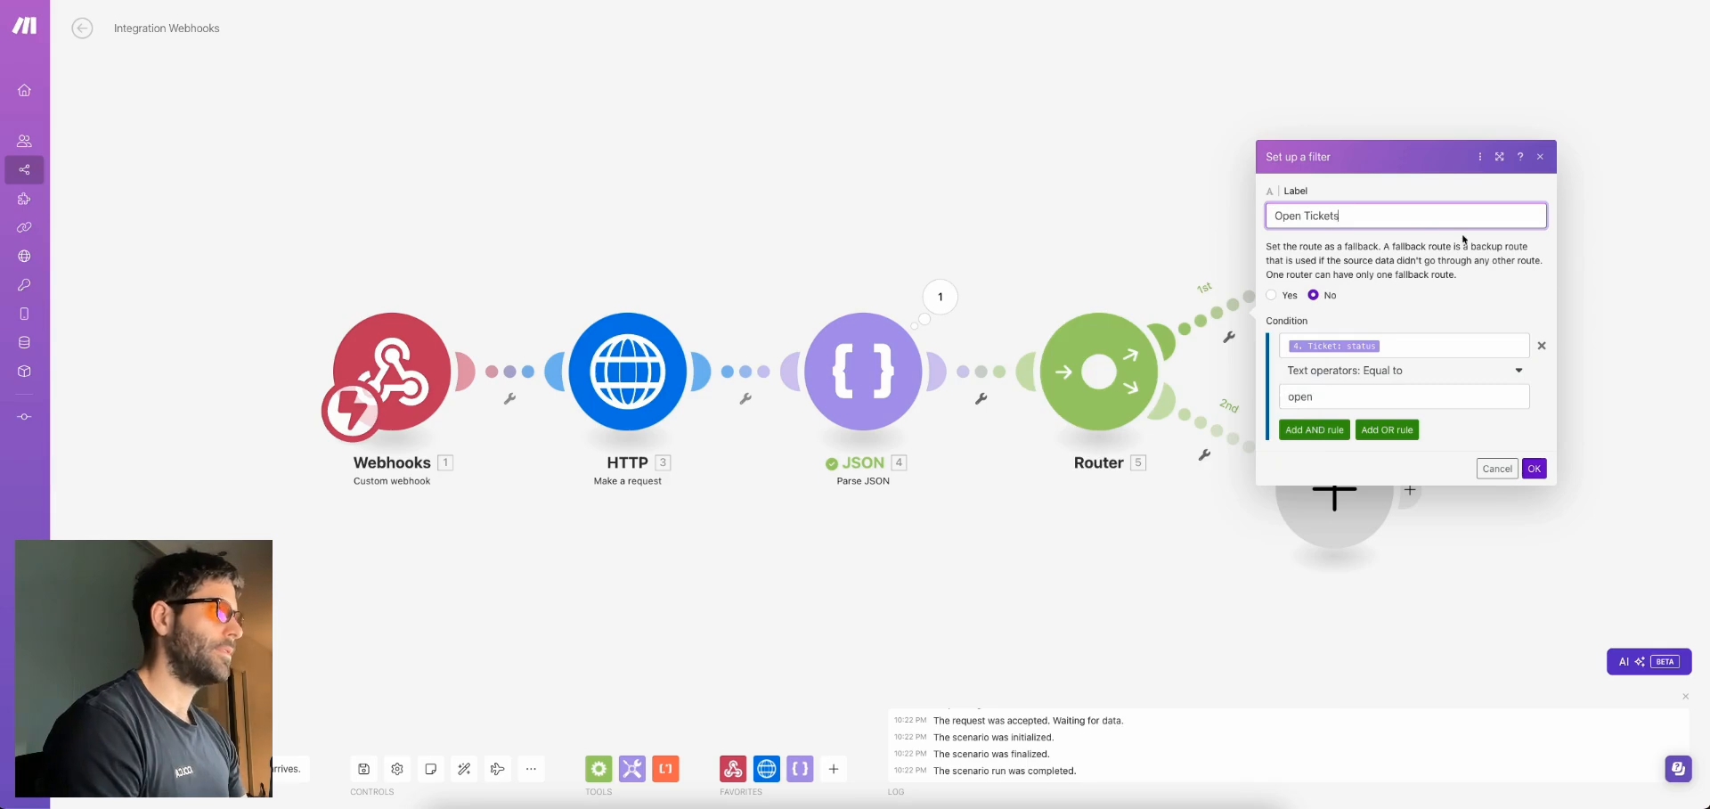
{"action": "left_click", "coordinate": [1534, 469]}
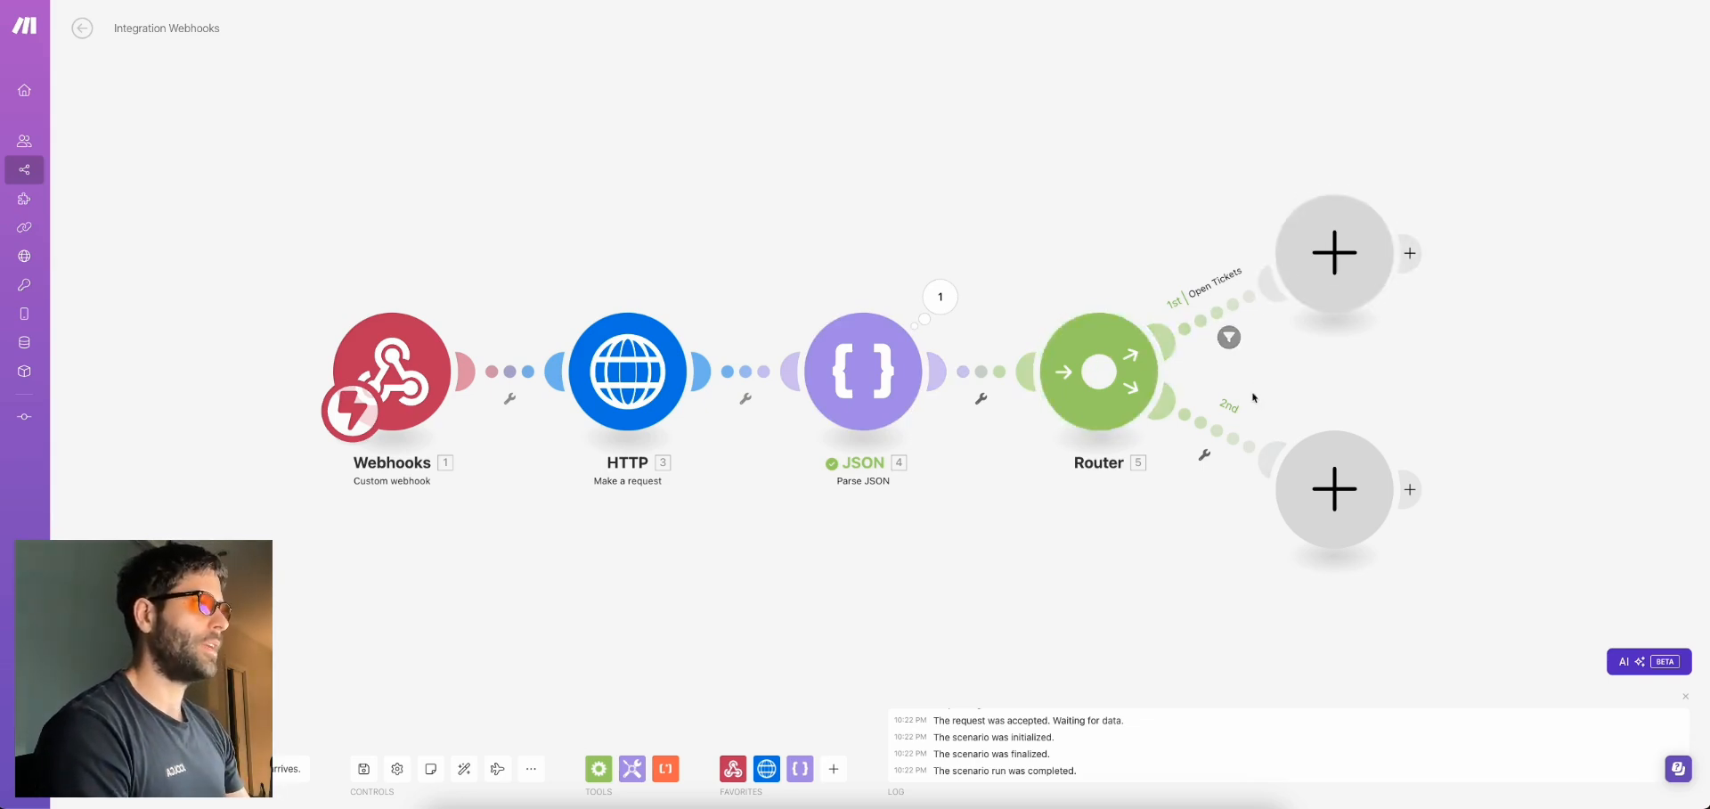
Filter the second route to Ticket status equal to 'solved', labelled Solved Tickets
{"action": "left_click", "coordinate": [1217, 434]}
{"action": "left_click", "coordinate": [1315, 461]}
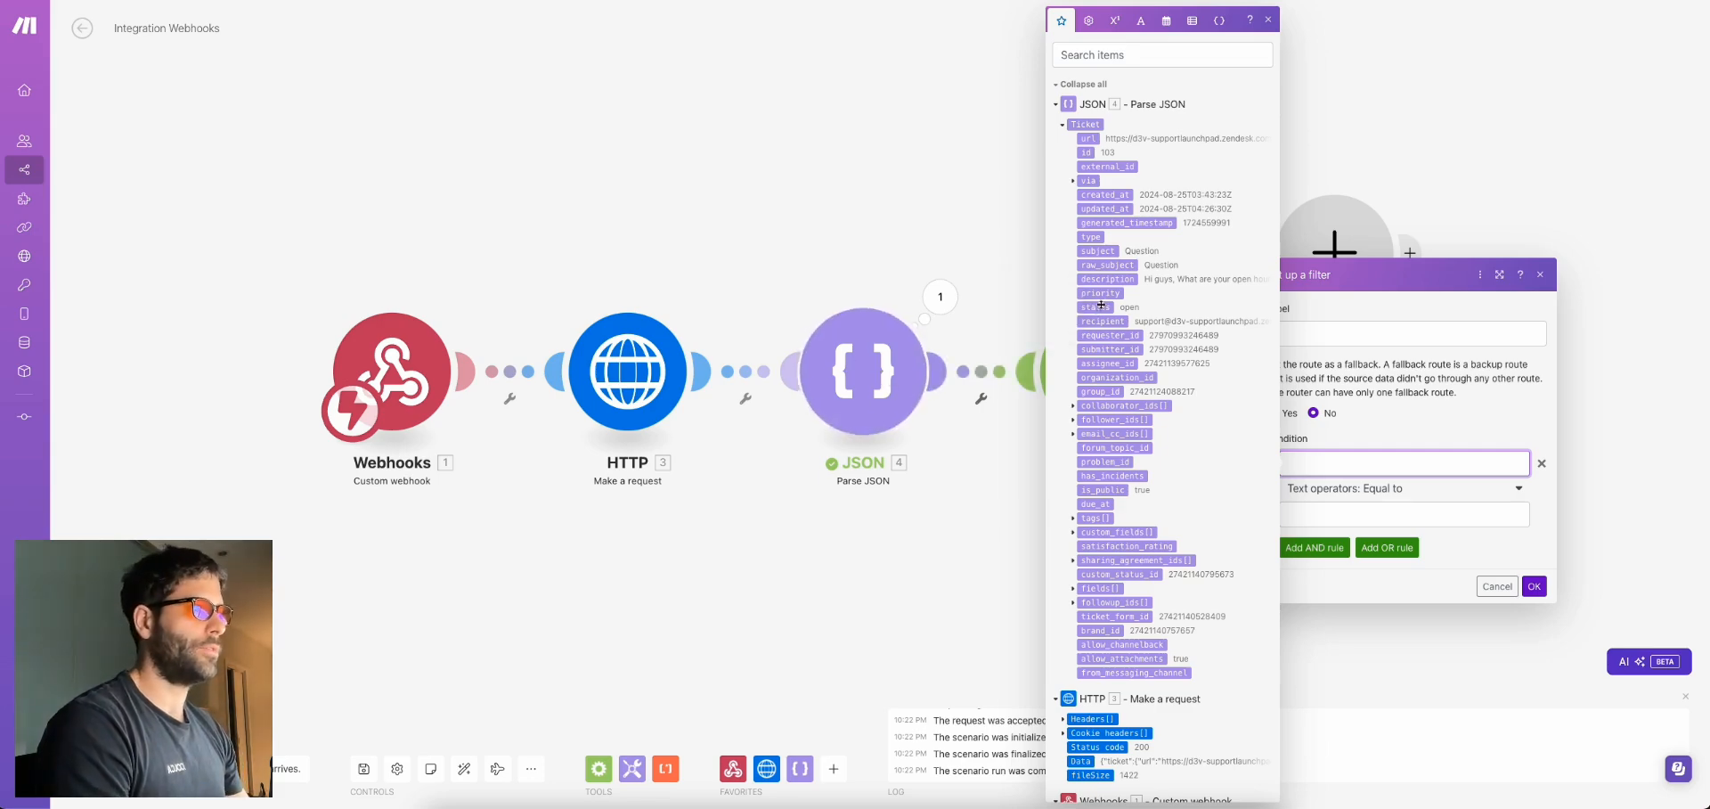
{"action": "left_click", "coordinate": [1102, 305]}
{"action": "left_click", "coordinate": [1356, 513]}
{"action": "type", "text": "solved"}
{"action": "left_click", "coordinate": [1430, 331]}
{"action": "type", "text": "Solved Tickets"}
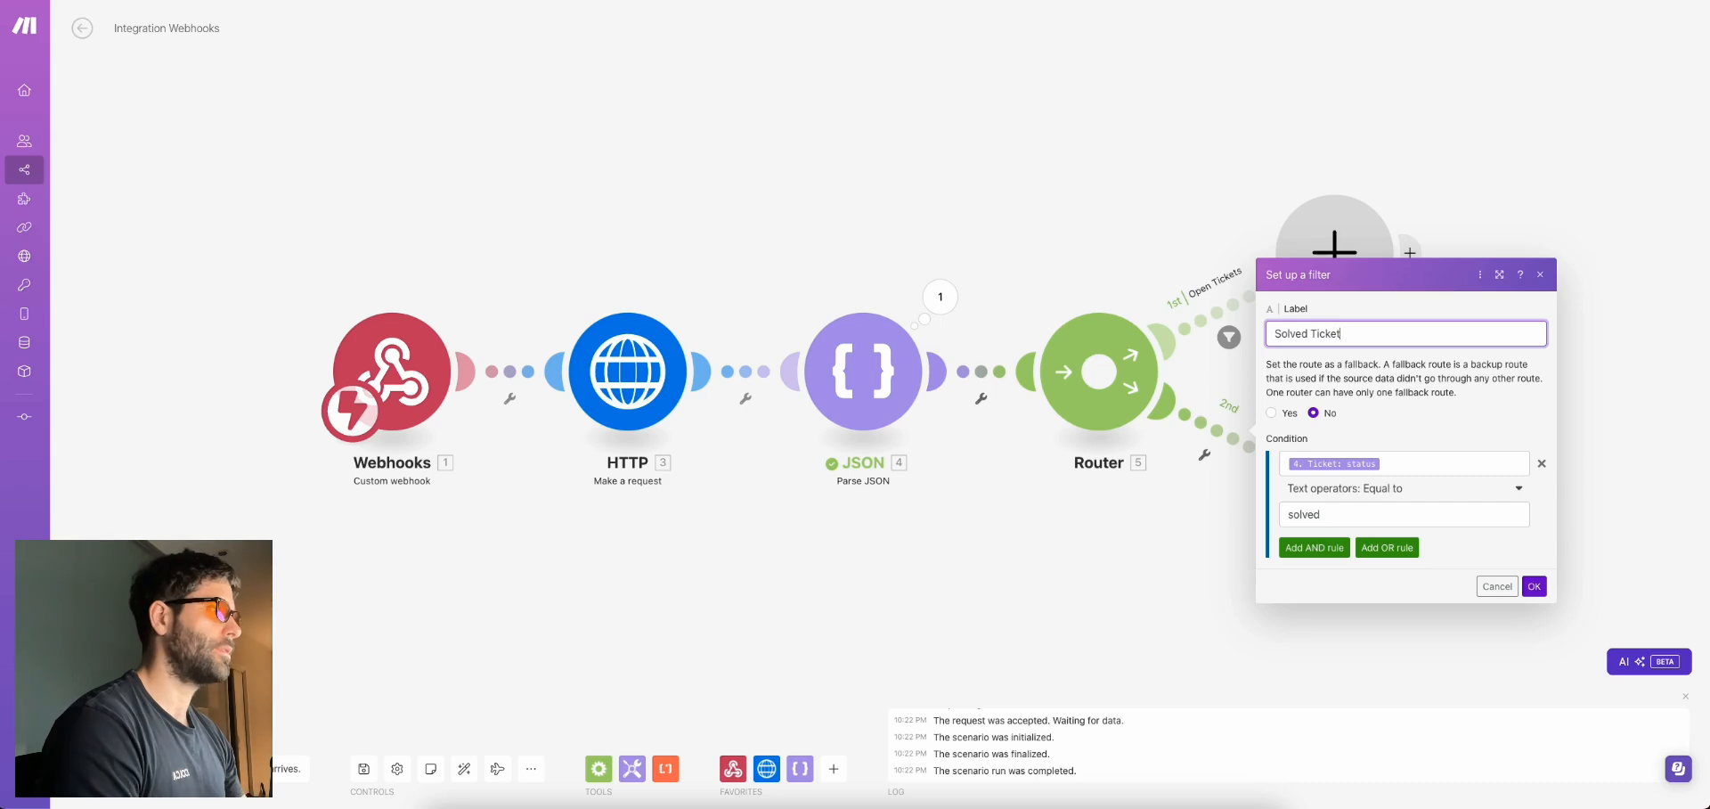
{"action": "left_click", "coordinate": [798, 211]}
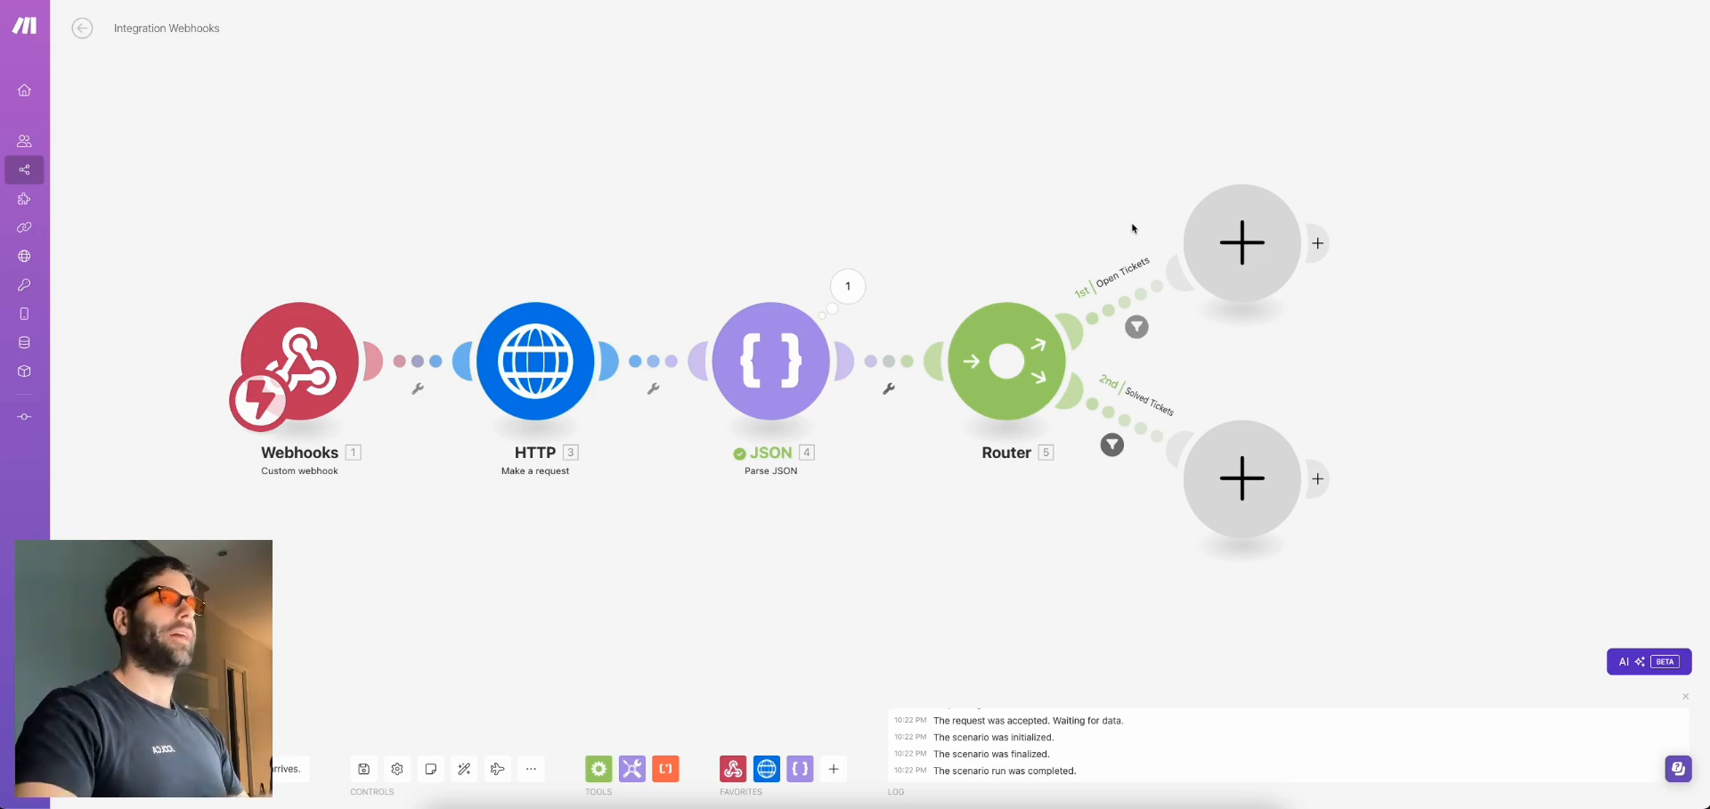
Add an OpenAI Create a Chat Completion module on the Open Tickets route with a System message
{"action": "left_click", "coordinate": [1243, 242]}
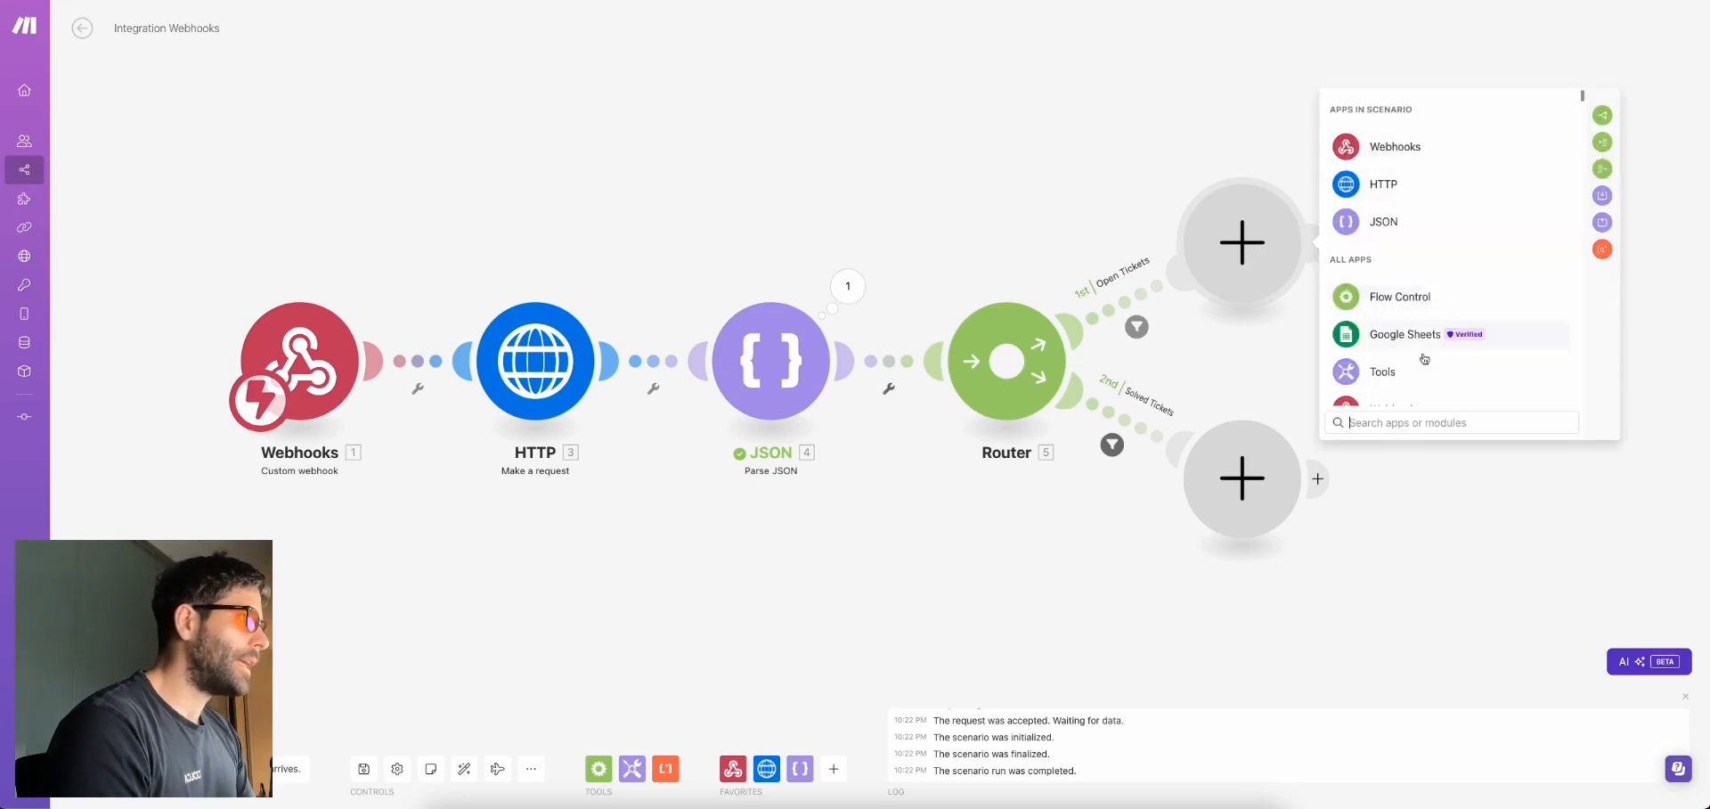
{"action": "left_click", "coordinate": [1407, 419]}
{"action": "type", "text": "chatgpt"}
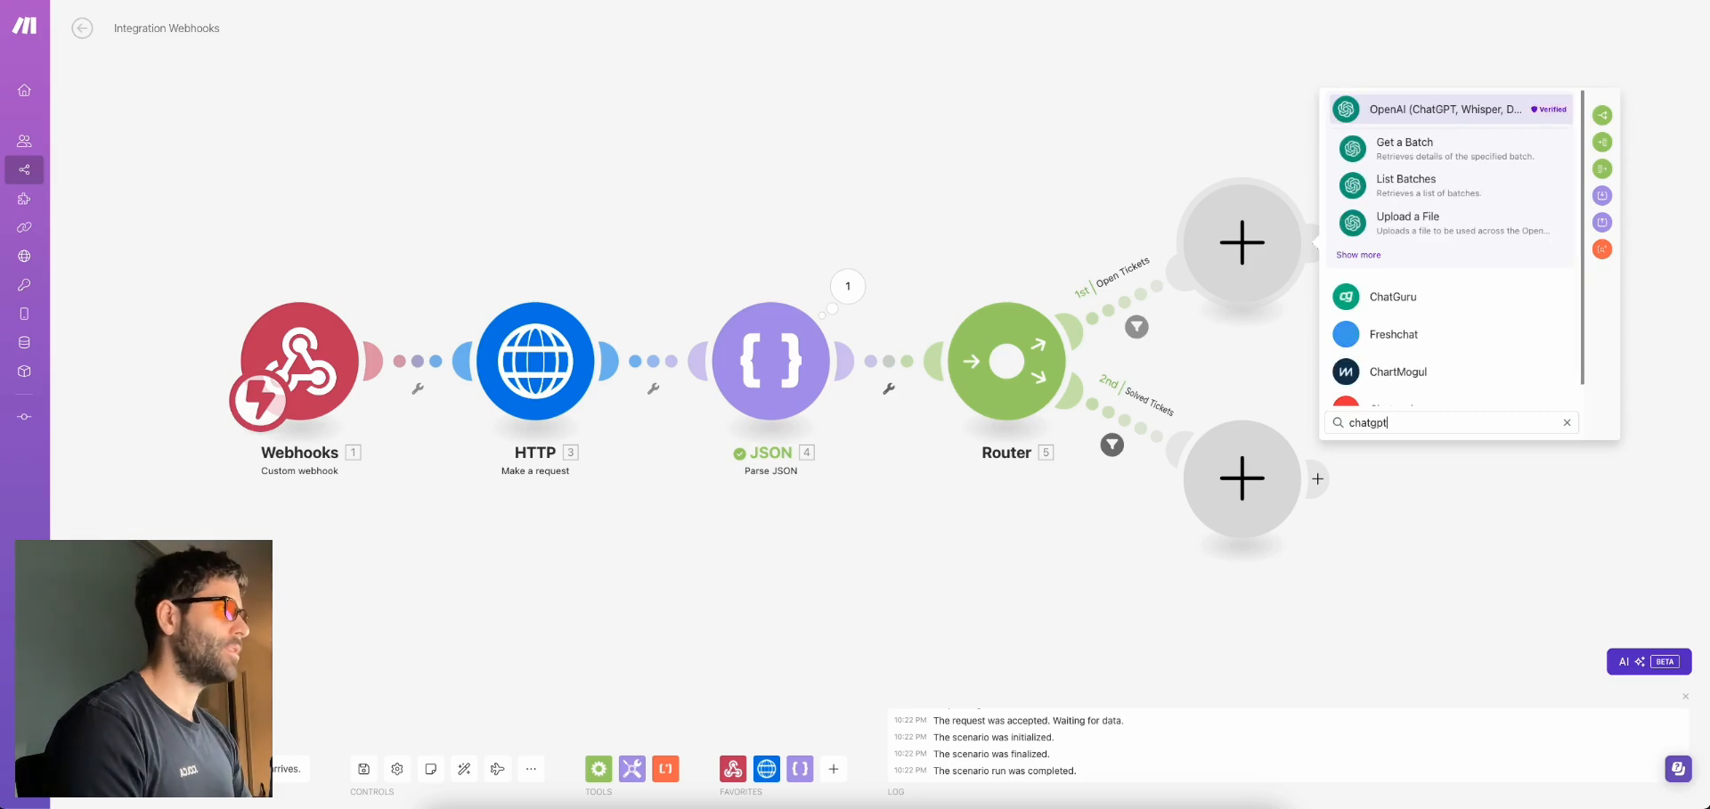
{"action": "left_click", "coordinate": [1468, 107]}
{"action": "left_click", "coordinate": [1416, 318]}
{"action": "left_click", "coordinate": [1430, 339]}
Write the system prompt sorting tickets into General Question, Troubleshooting, Warranty or Unsure, outputting only the category
{"action": "left_click", "coordinate": [1442, 373]}
{"action": "type", "text": "You are a helpful assi"}
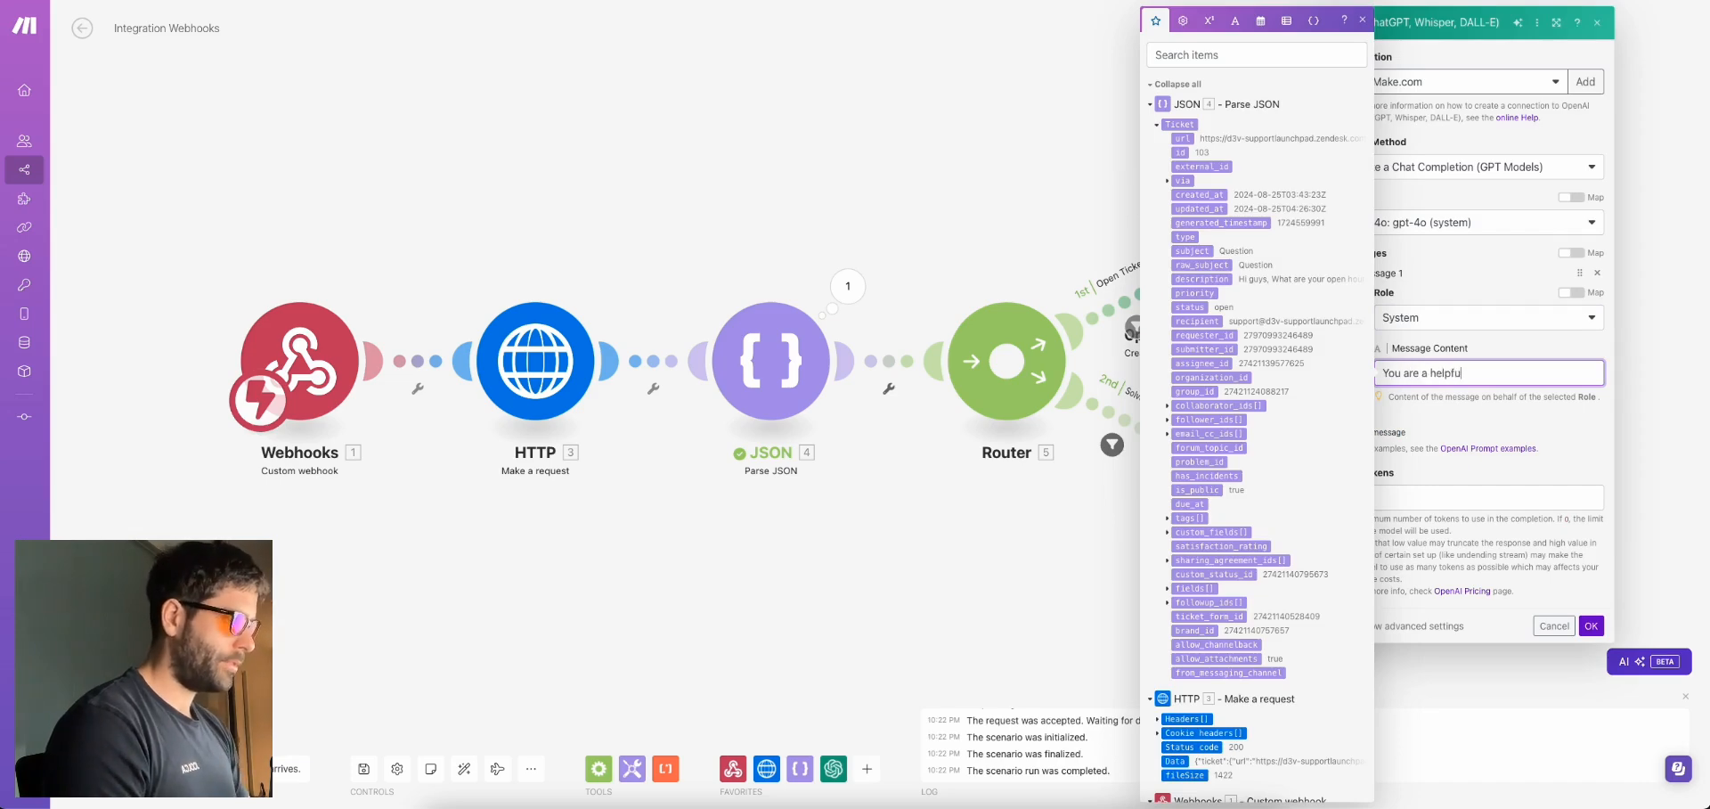
{"action": "type", "text": "stant th"}
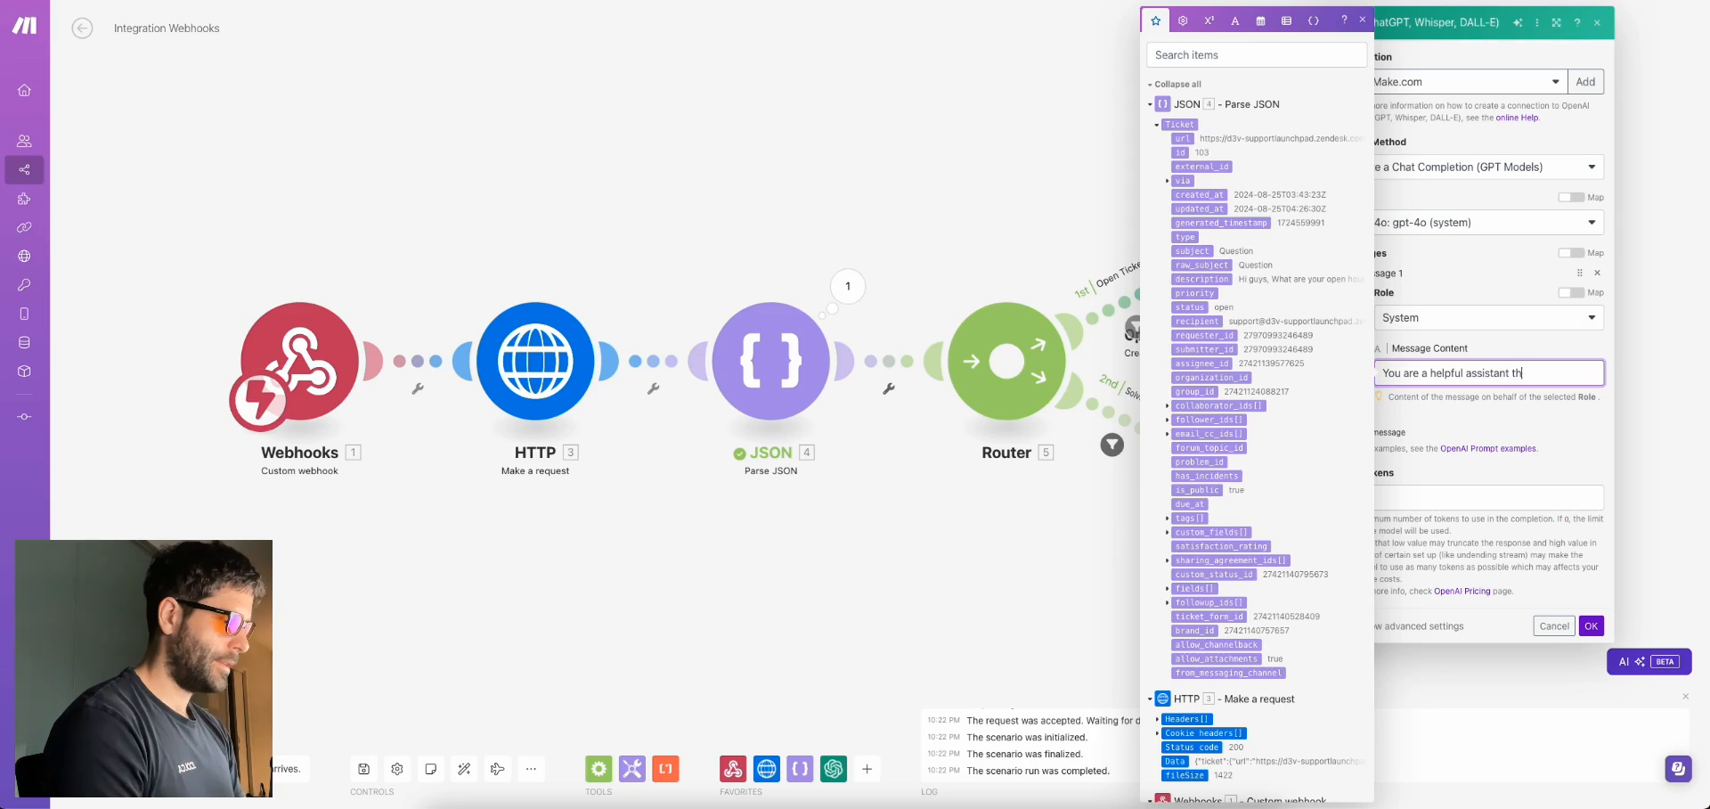
{"action": "type", "text": "at categorises"}
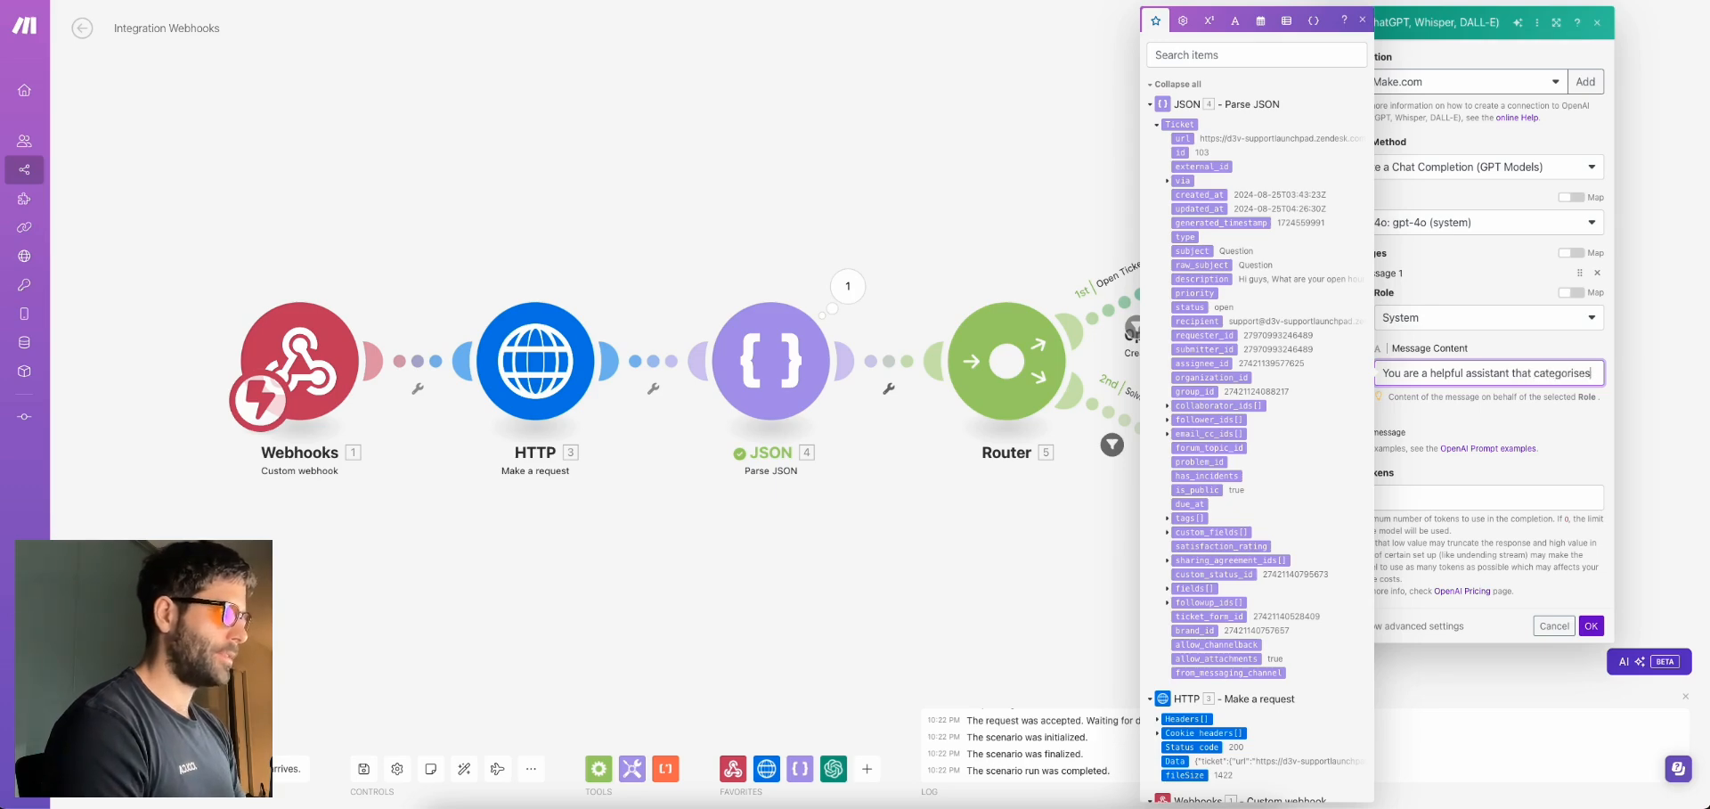
{"action": "type", "text": " customer support t"}
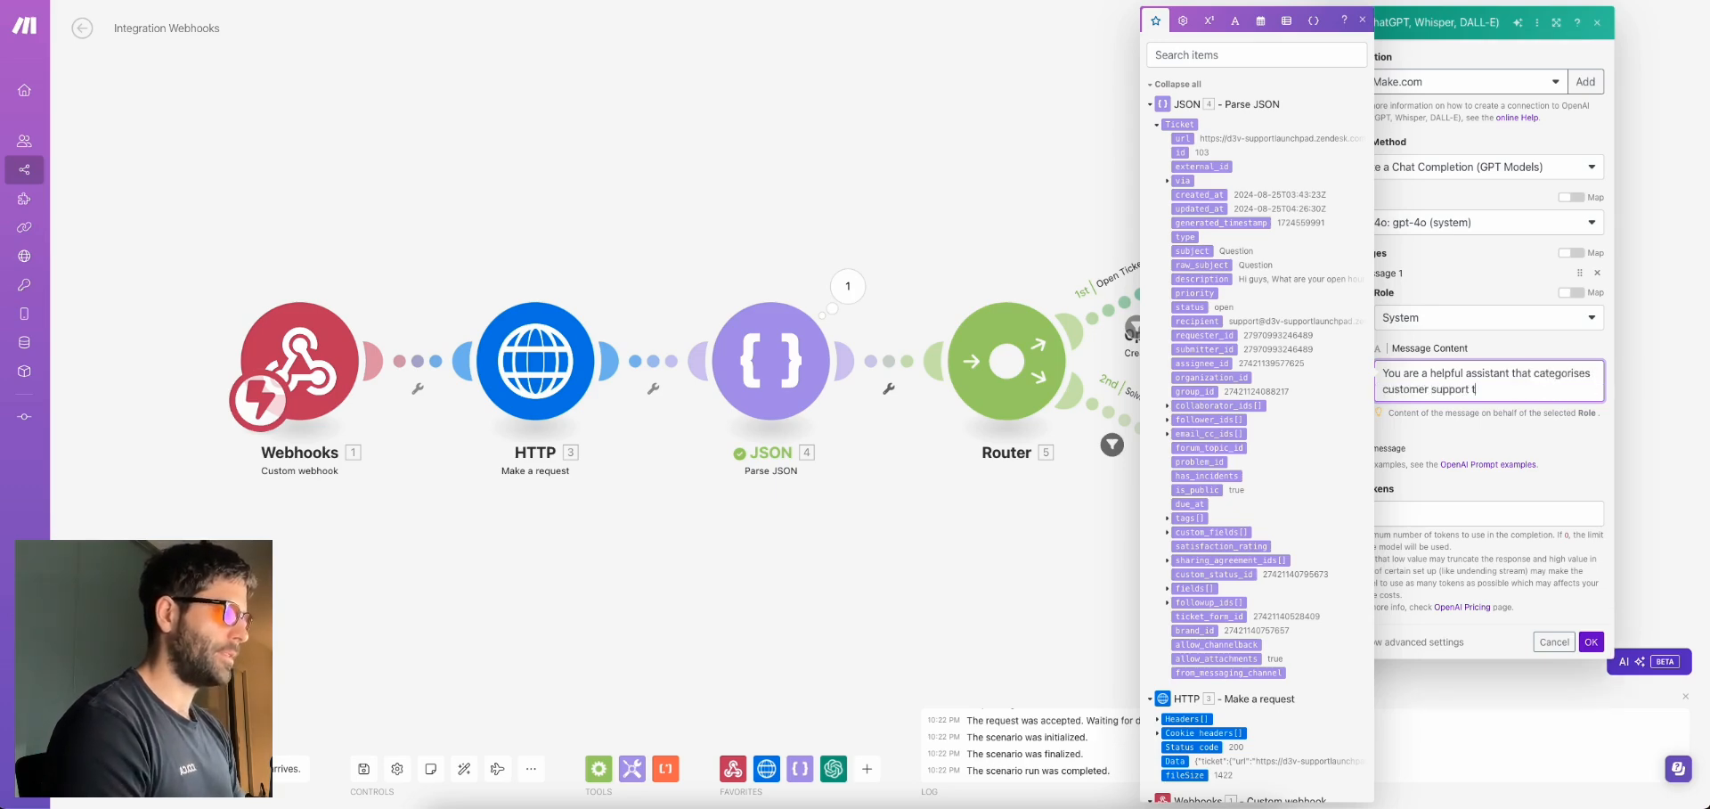
{"action": "type", "text": "ickets into one fo the fo"}
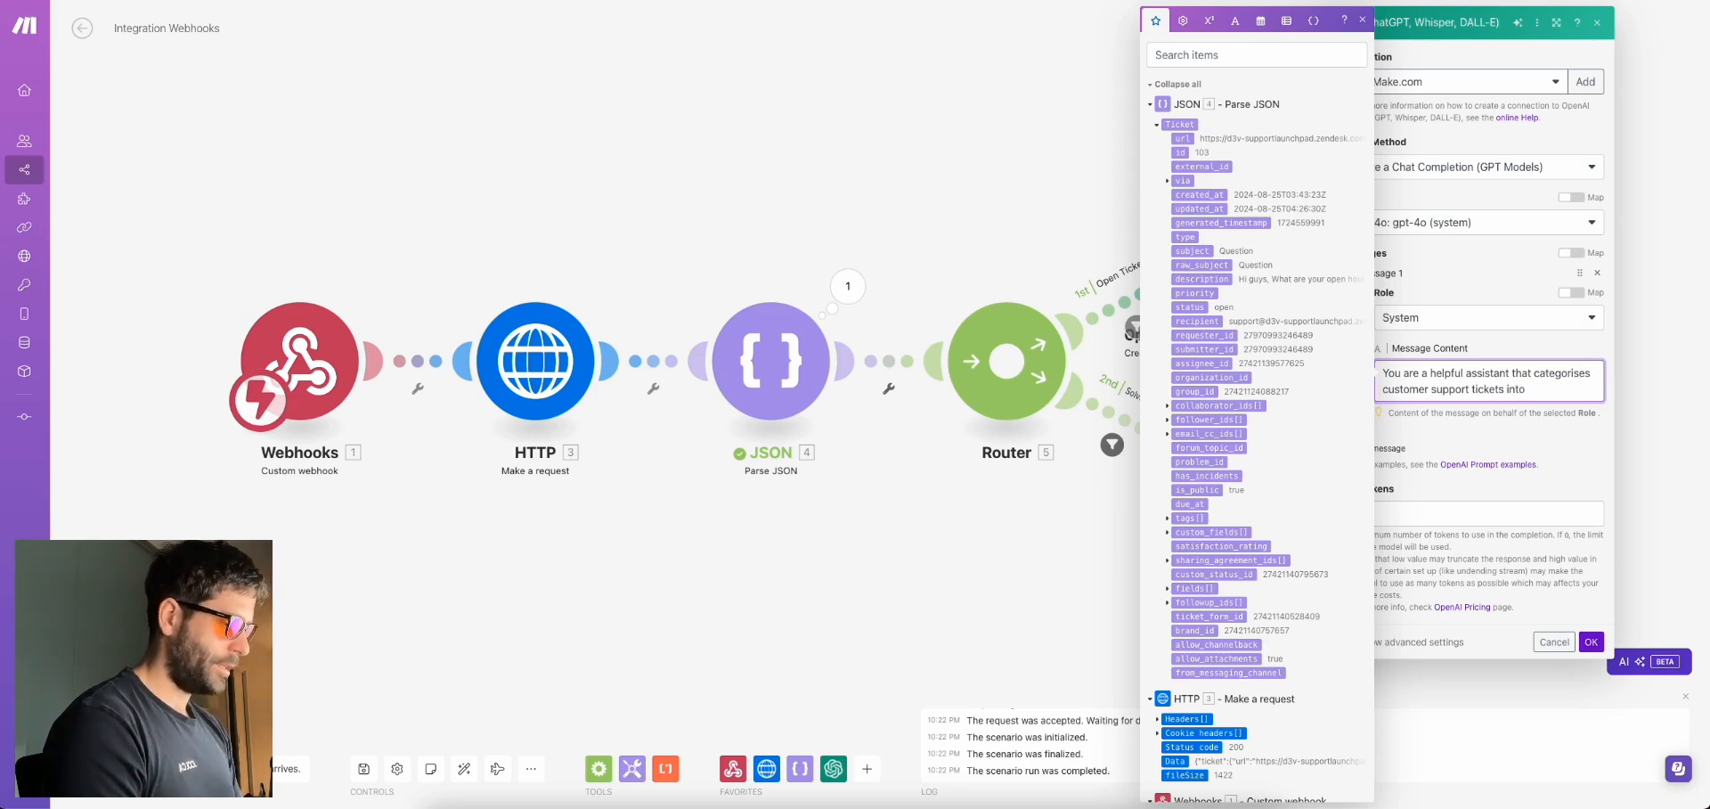
{"action": "key", "text": "BackSpace"}
{"action": "key", "text": "BackSpace"}
{"action": "key", "text": "BackSpace"}
{"action": "key", "text": "BackSpace"}
{"action": "key", "text": "BackSpace"}
{"action": "key", "text": "BackSpace"}
{"action": "key", "text": "BackSpace"}
{"action": "key", "text": "BackSpace"}
{"action": "key", "text": "BackSpace"}
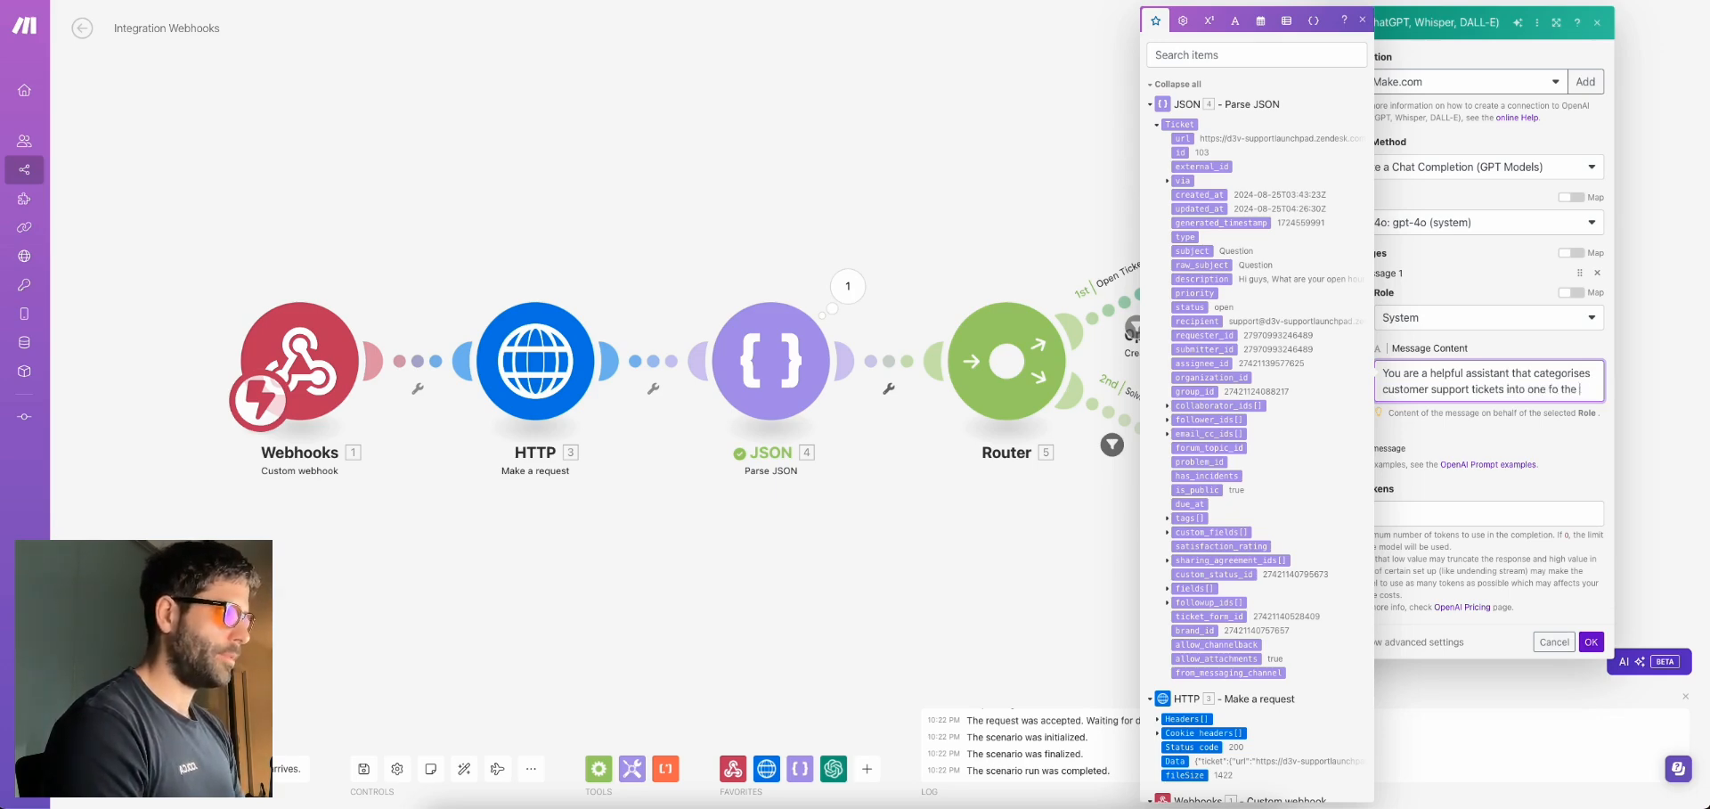
{"action": "type", "text": "of the f"}
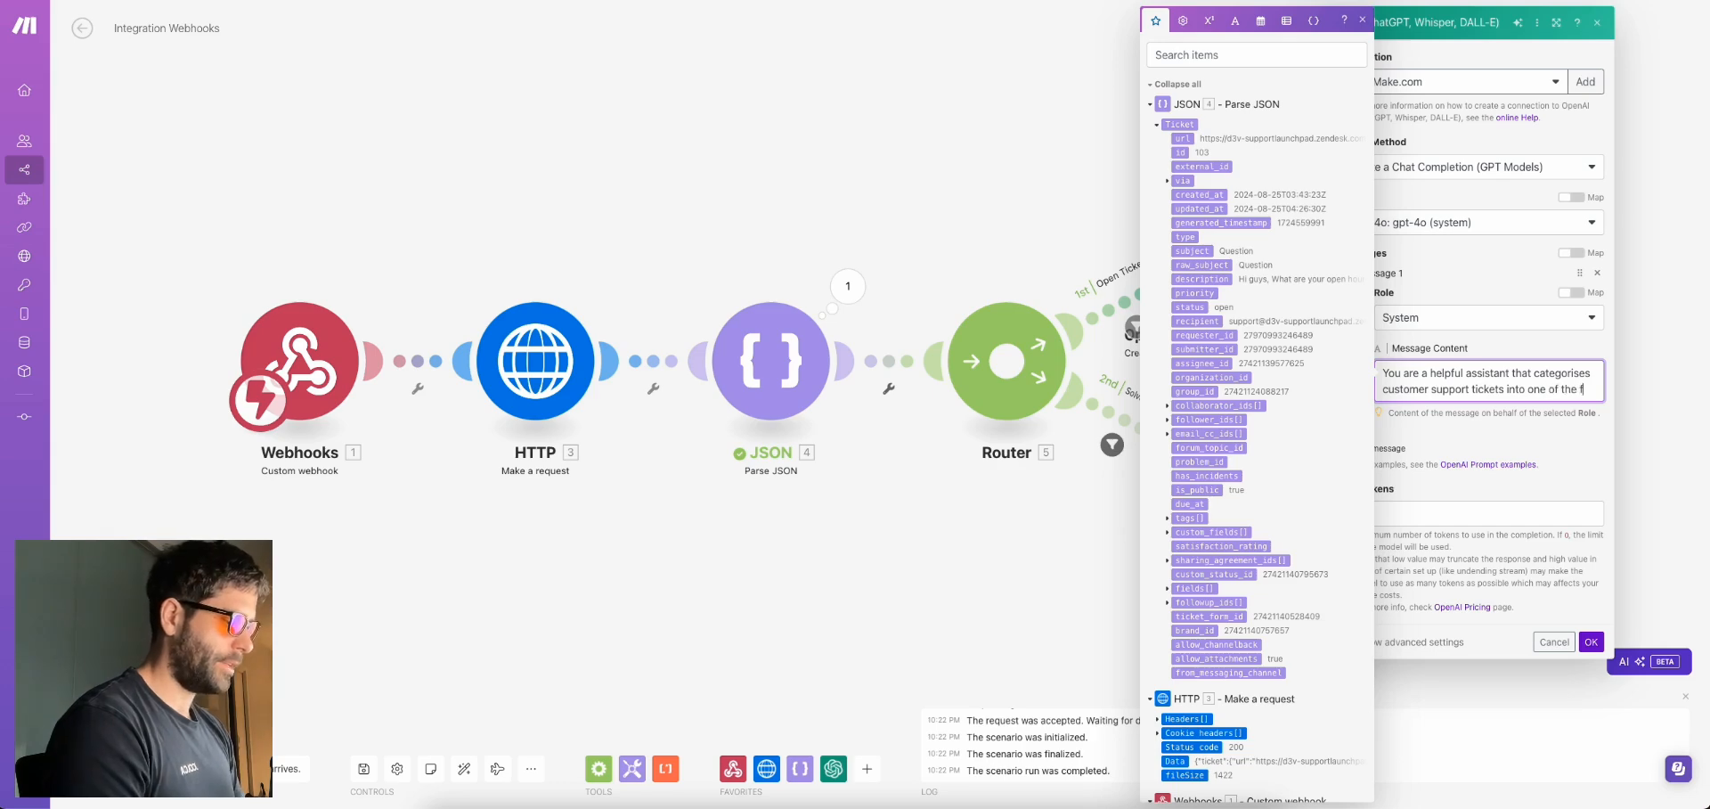
{"action": "type", "text": "ollowing categories: "}
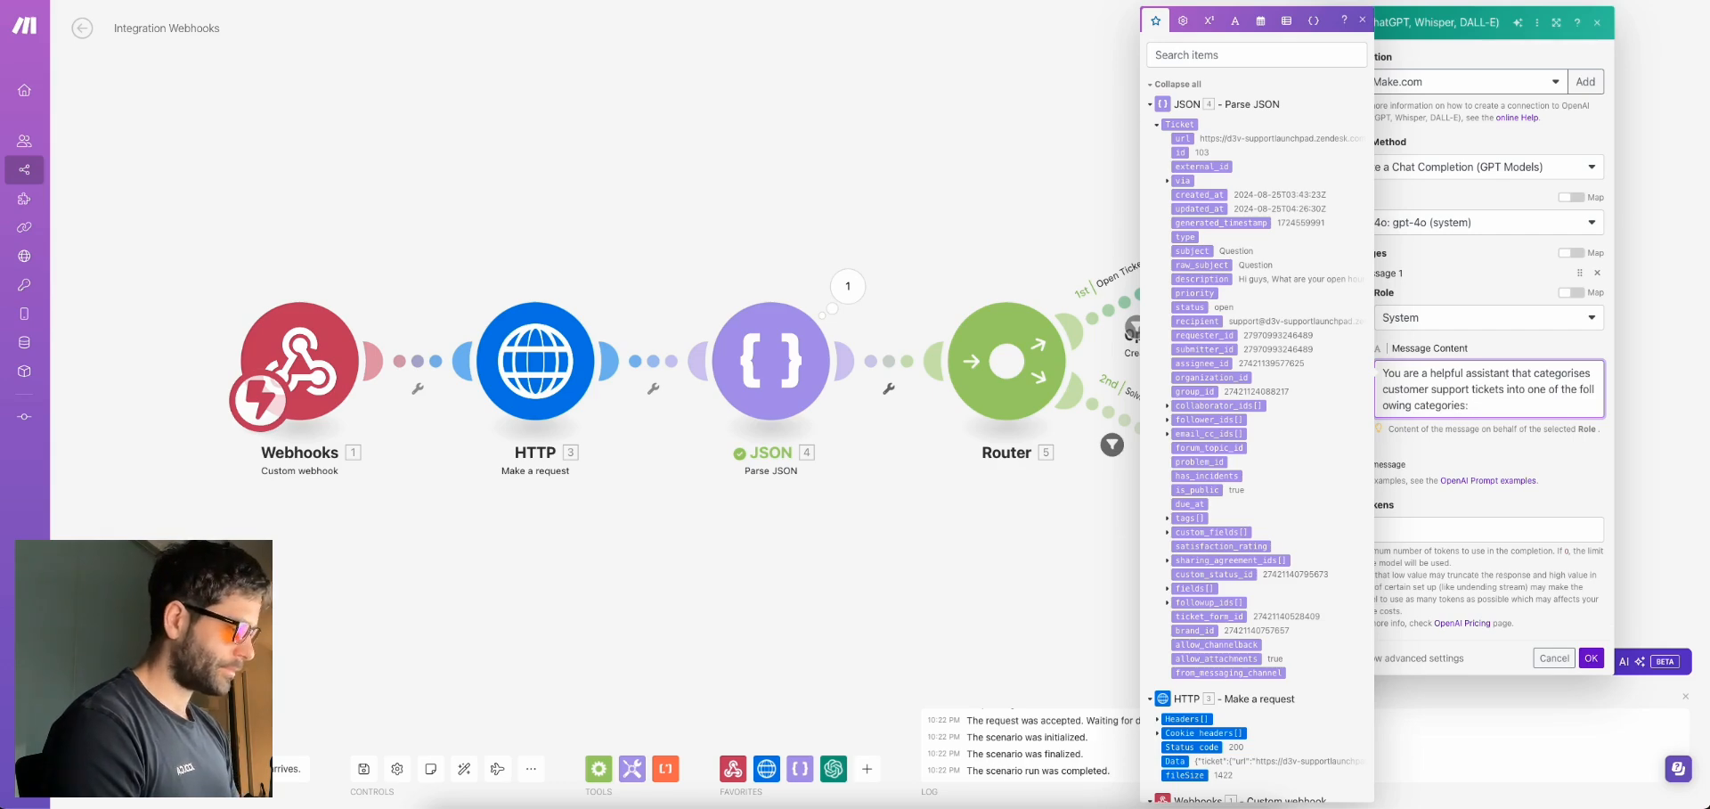
{"action": "type", "text": "\"Generas"}
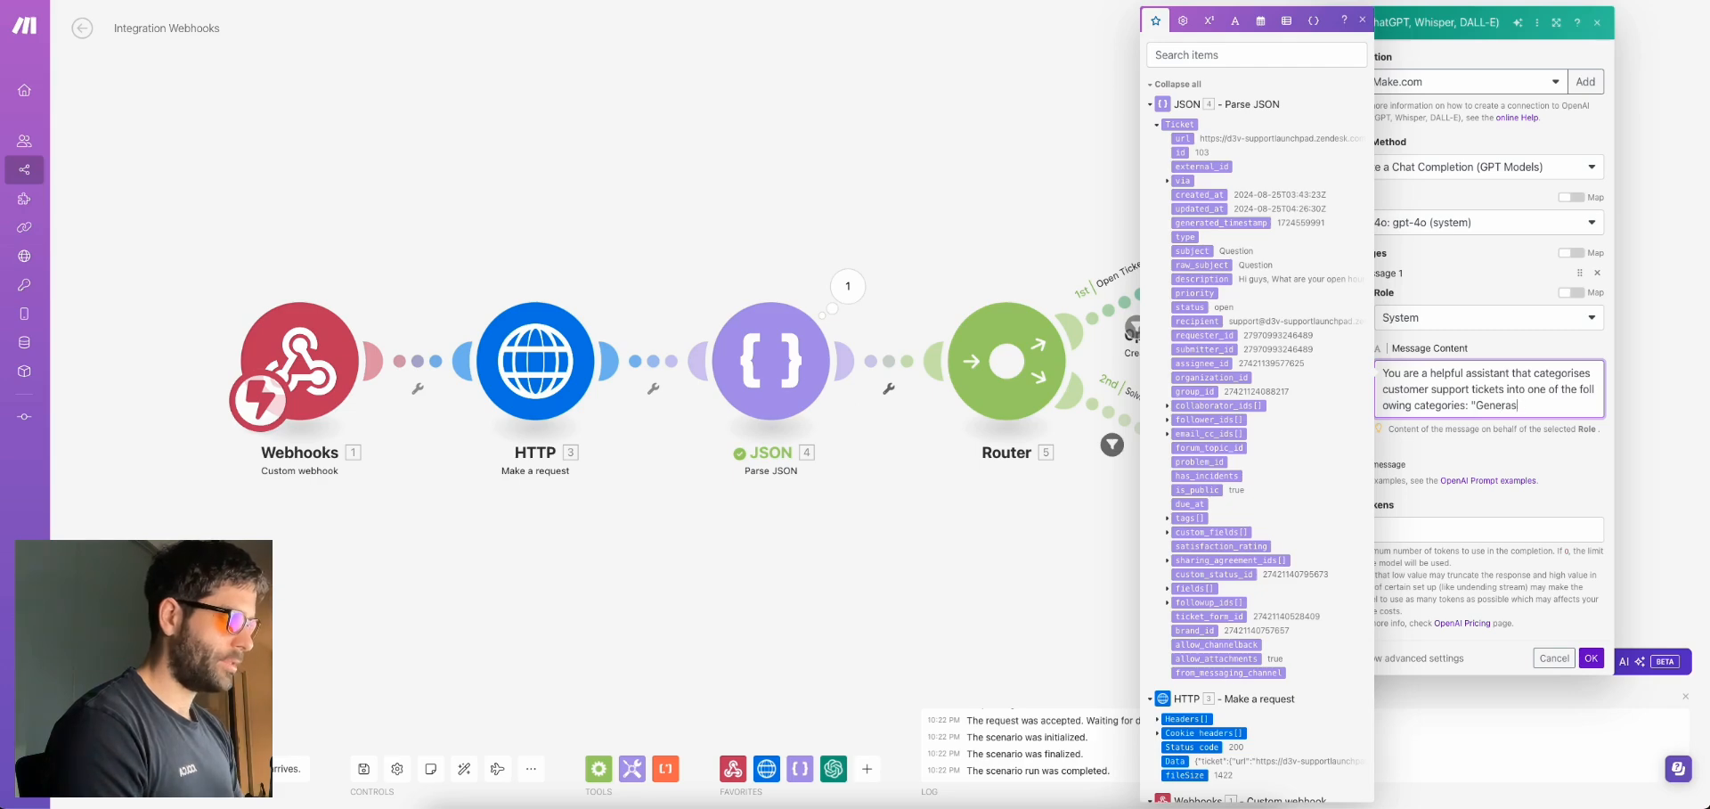
{"action": "type", "text": "l Question\", "}
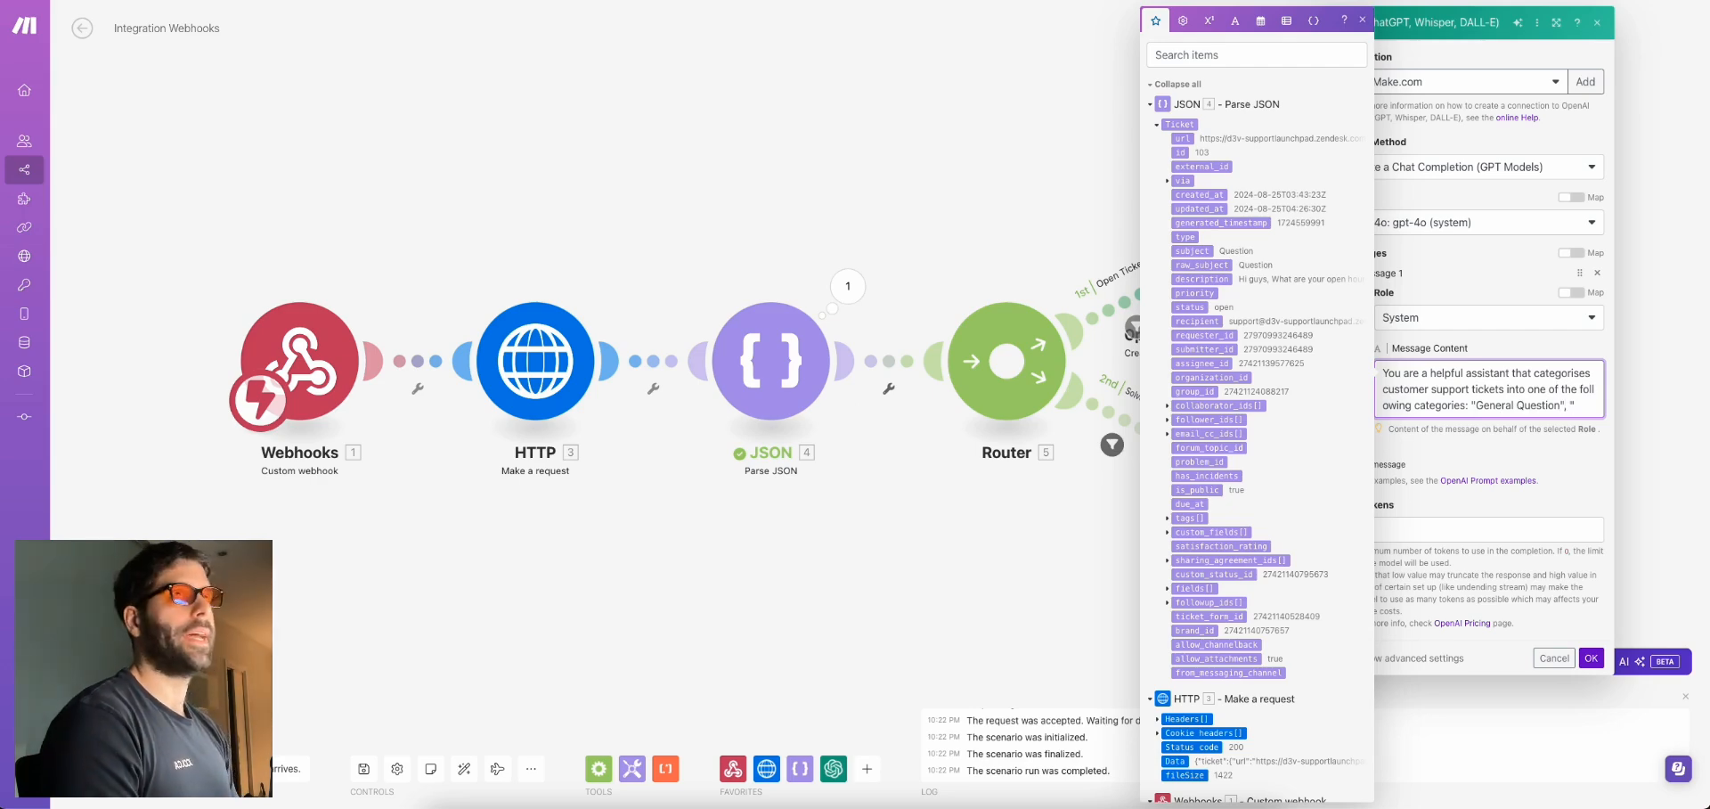
{"action": "type", "text": "\"Troubleshooting"}
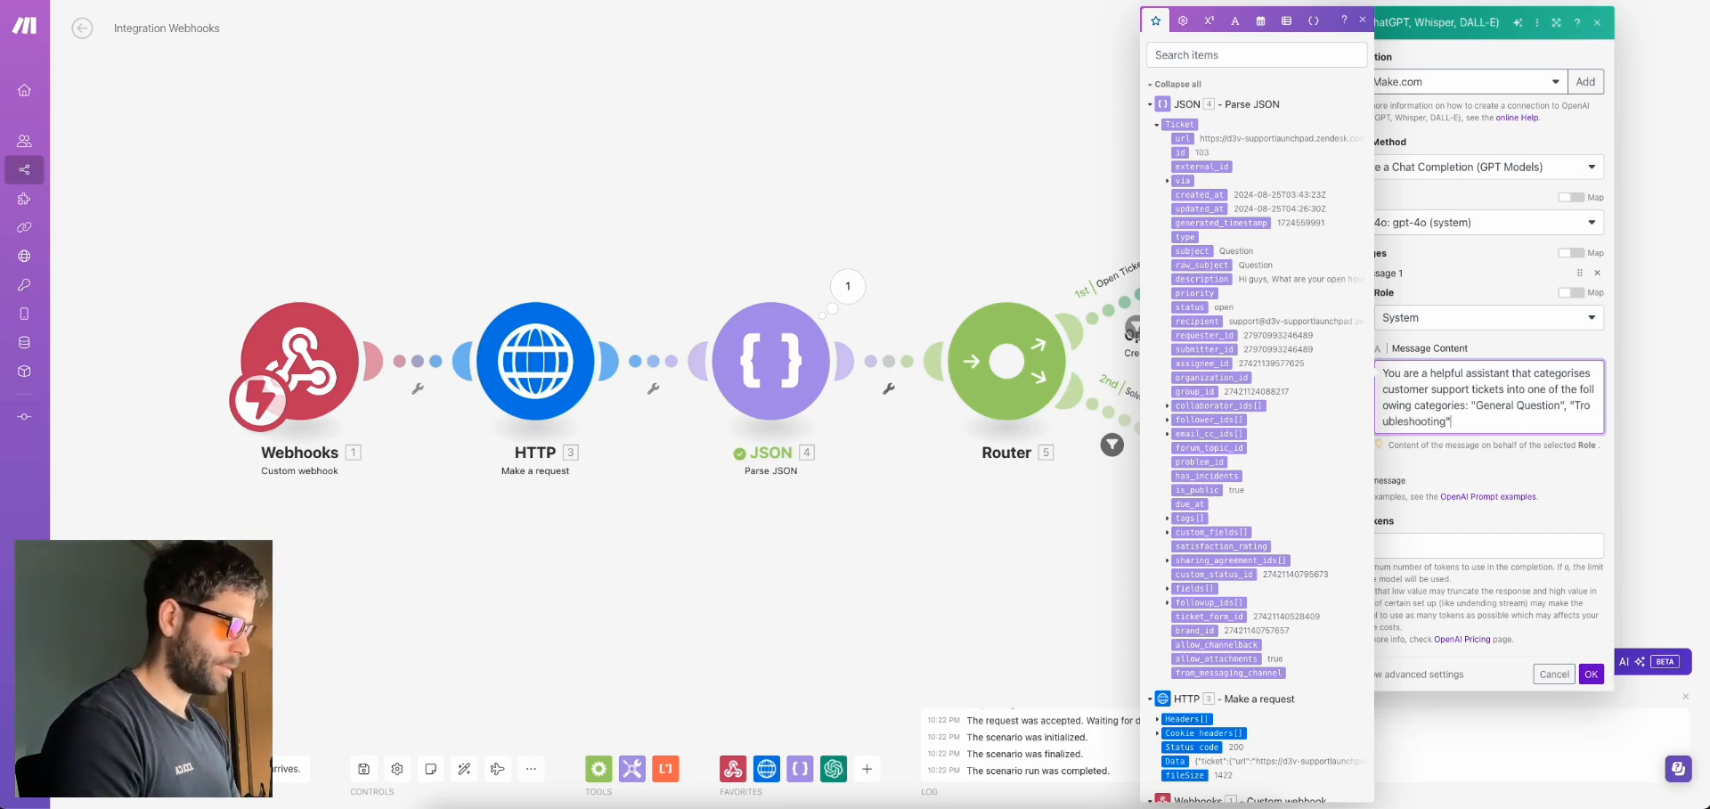
{"action": "type", "text": "\", \"Warra"}
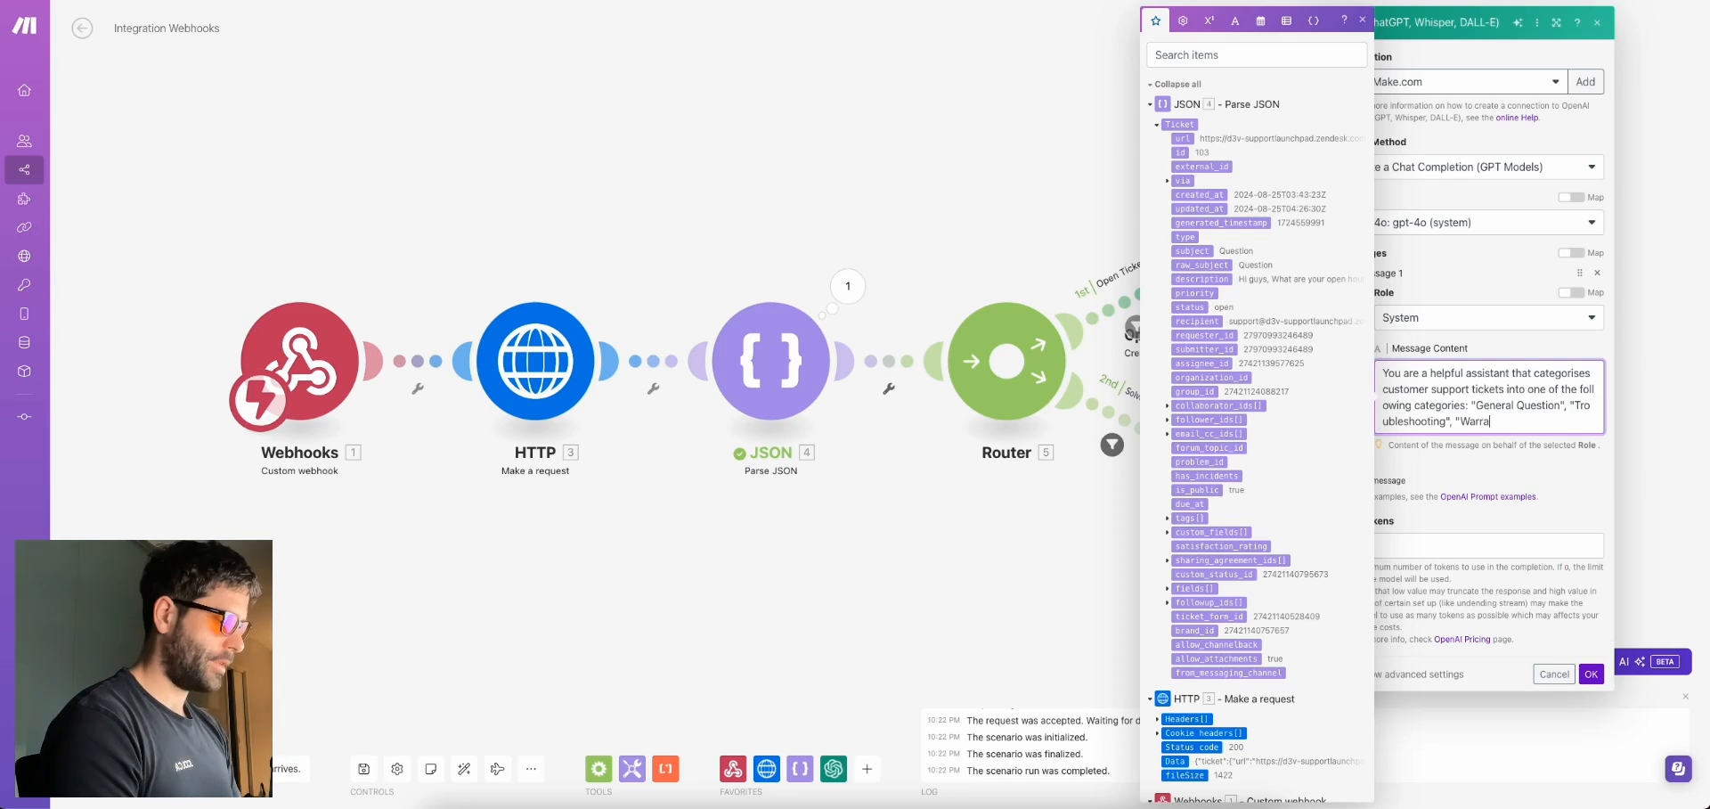
{"action": "type", "text": "nty and Refund"}
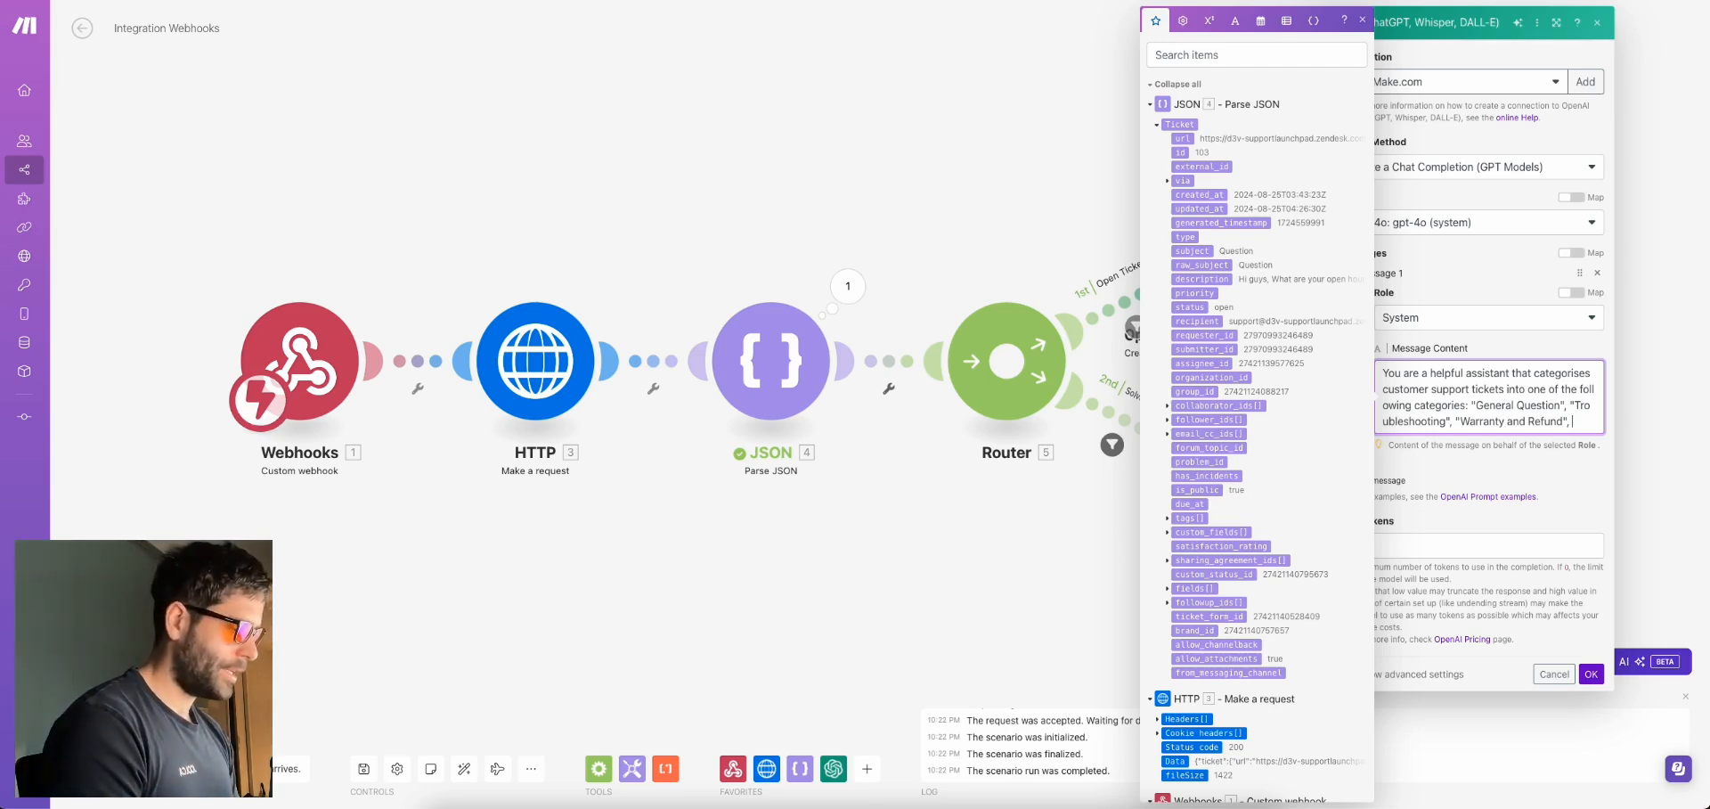
{"action": "type", "text": "Unsure"}
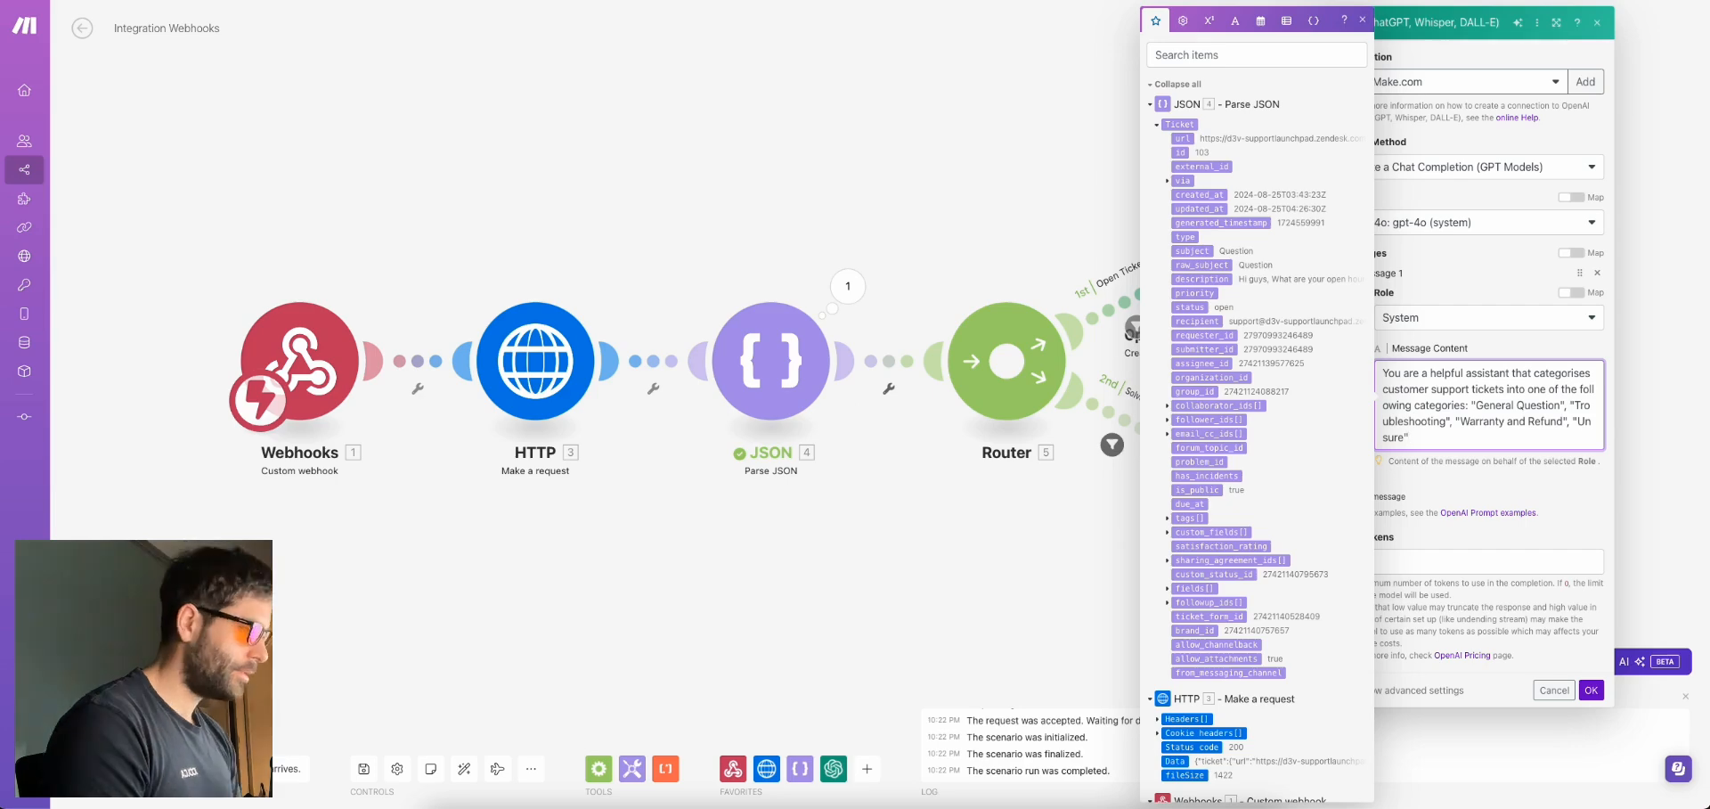
{"action": "type", "text": "\". Your output wil"}
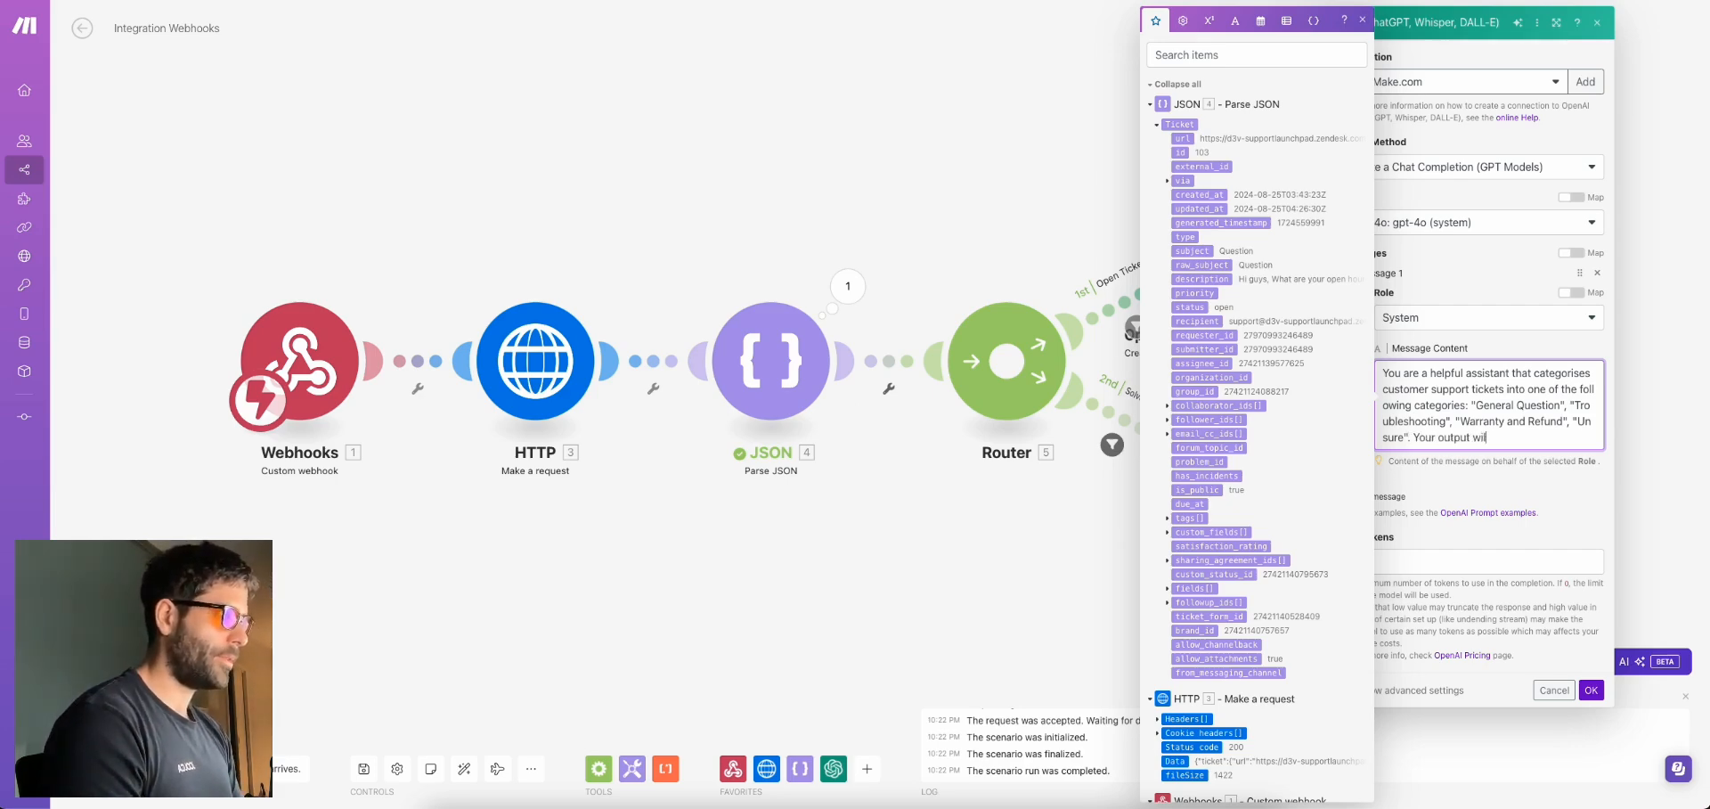
{"action": "type", "text": "l be jus"}
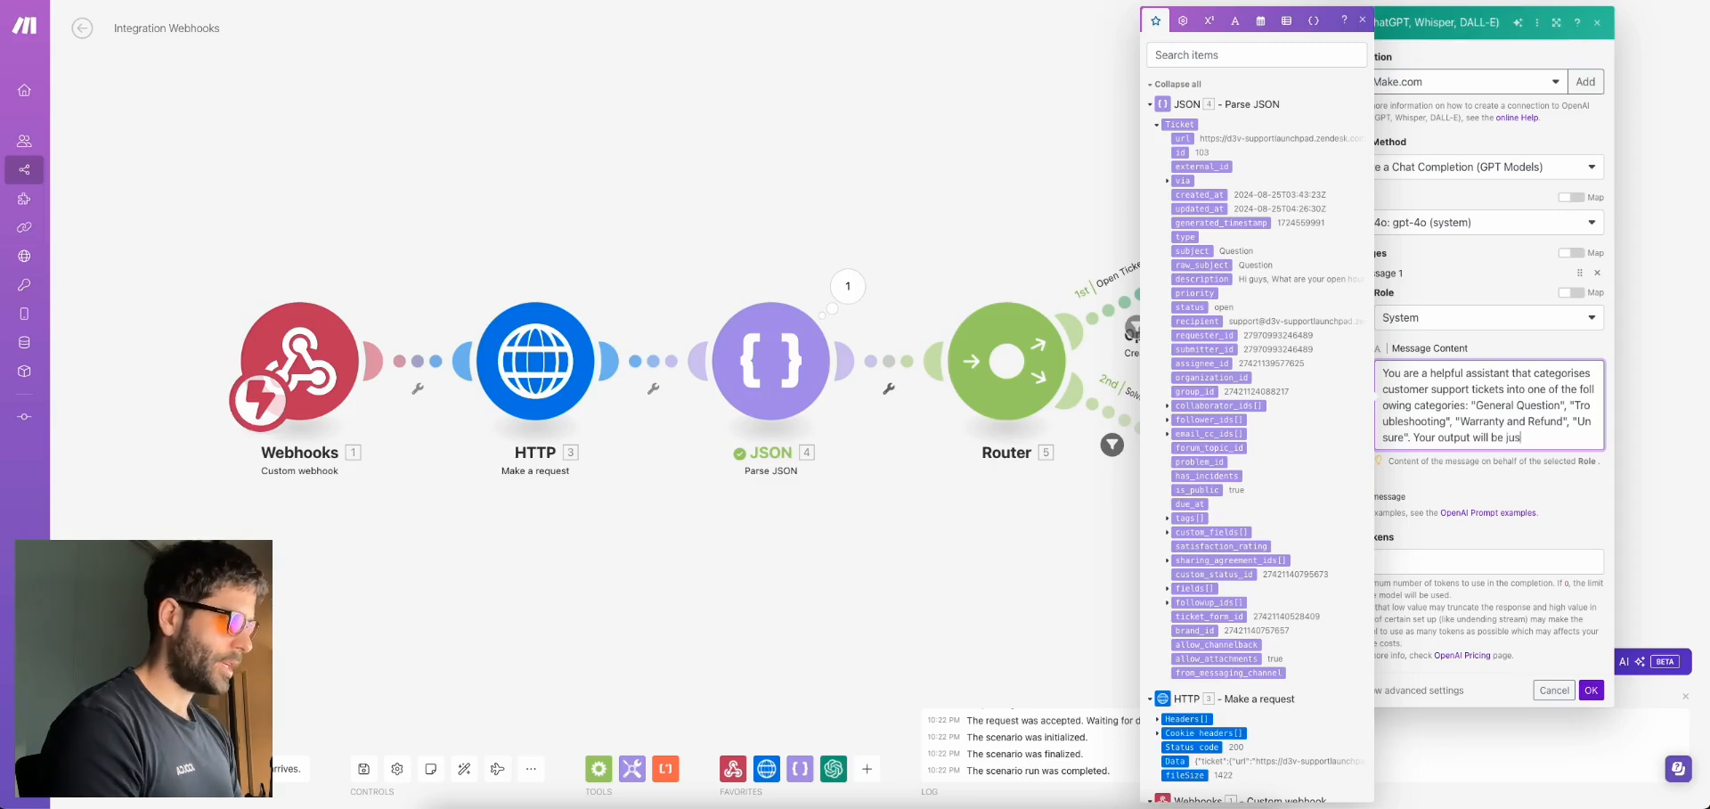
{"action": "type", "text": "t one of the con"}
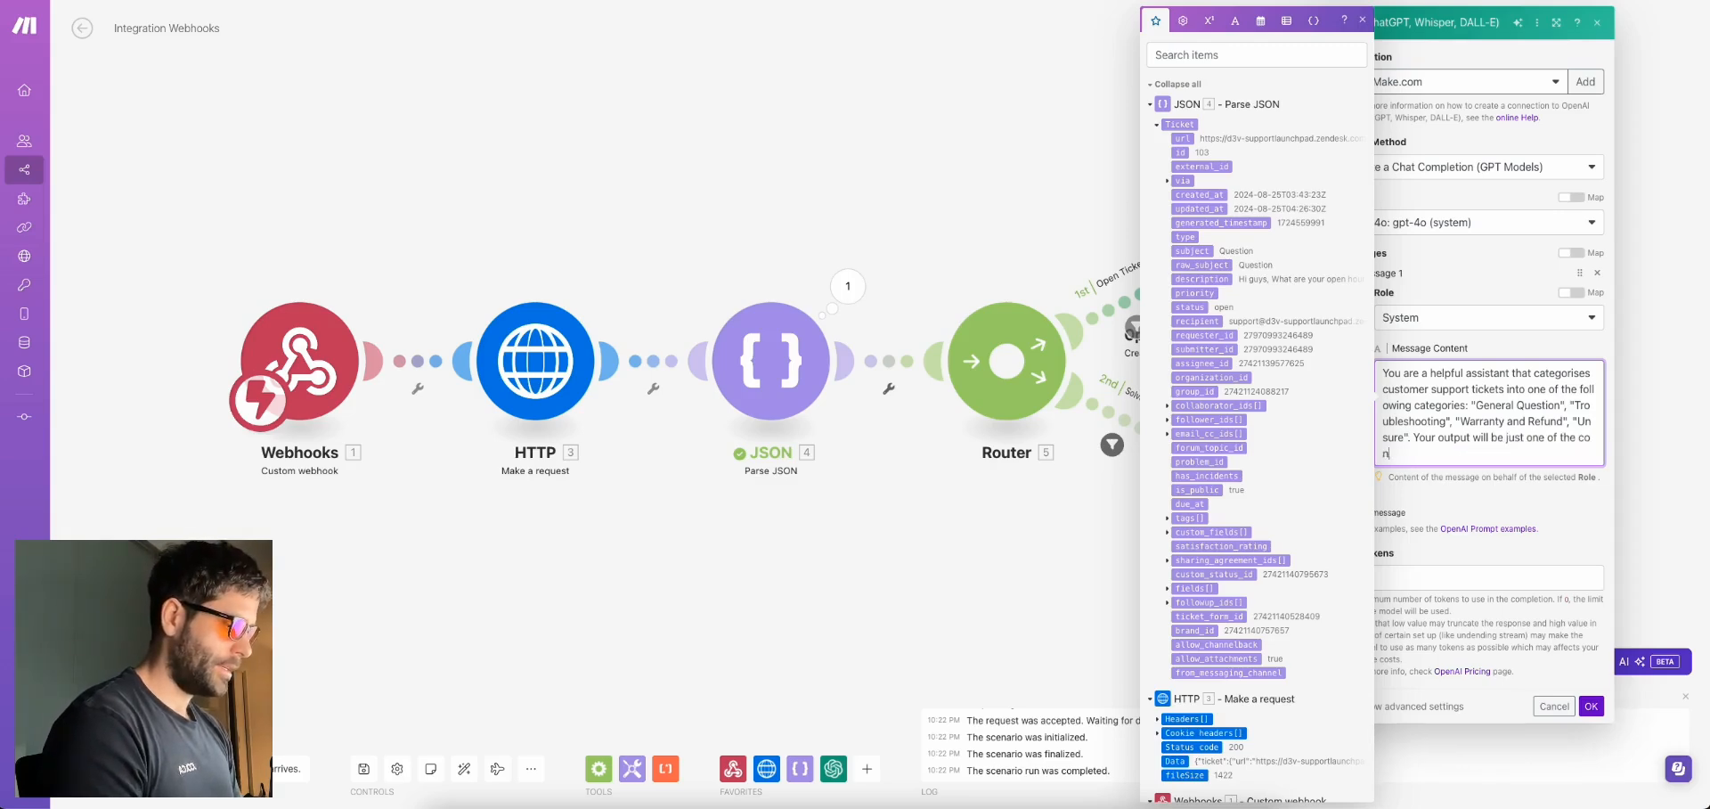
{"action": "type", "text": "tact reasons, w"}
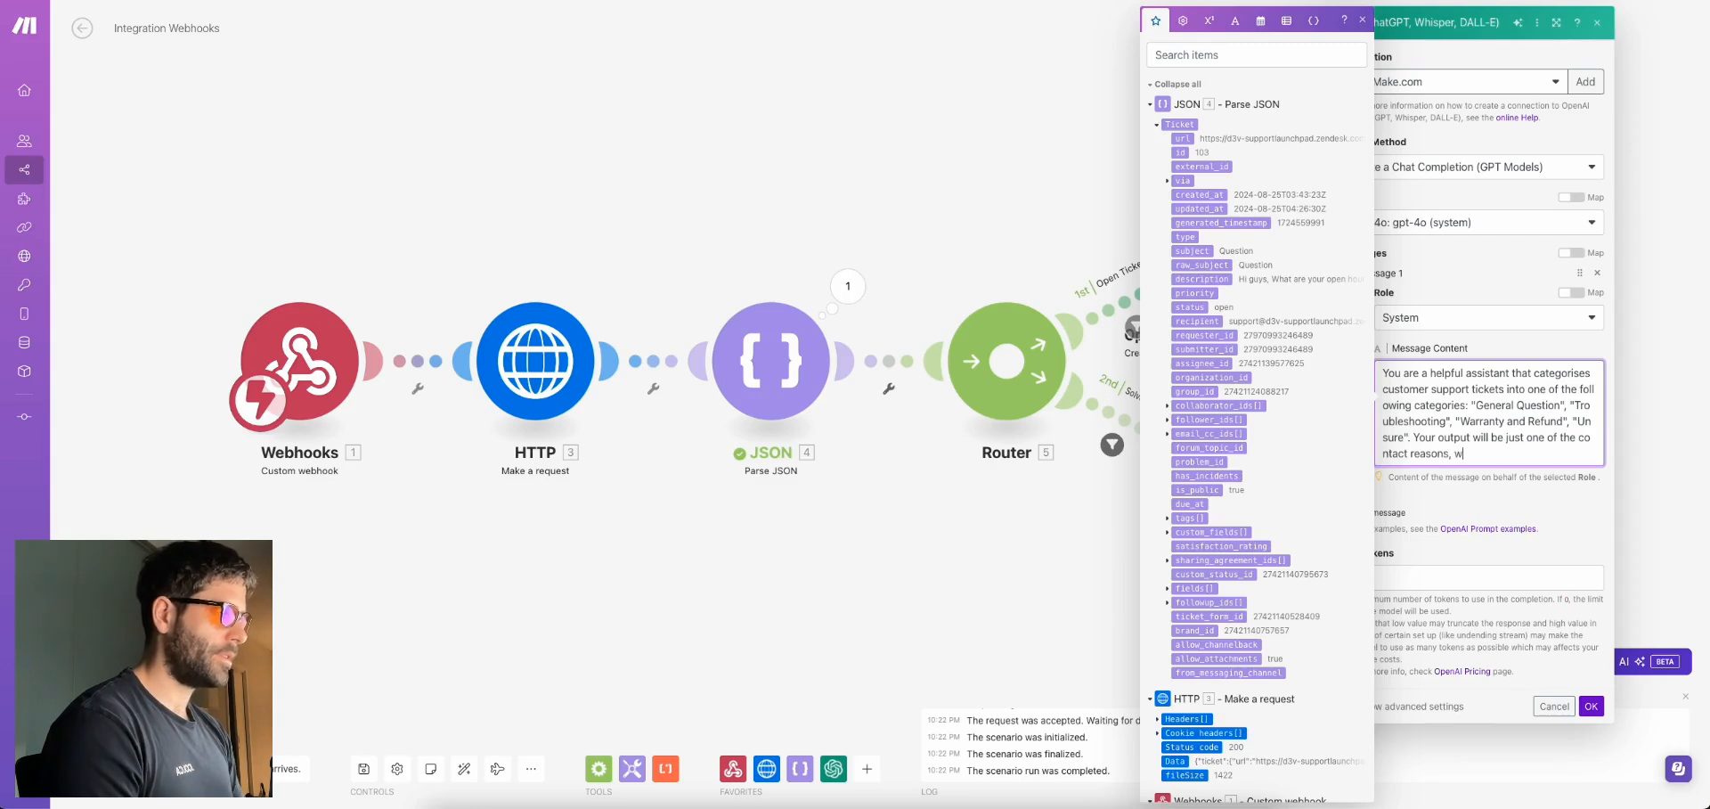
{"action": "type", "text": "uthout any other q"}
{"action": "key", "text": "BackSpace"}
{"action": "type", "text": "words or explanations."}
{"action": "left_click", "coordinate": [1457, 526]}
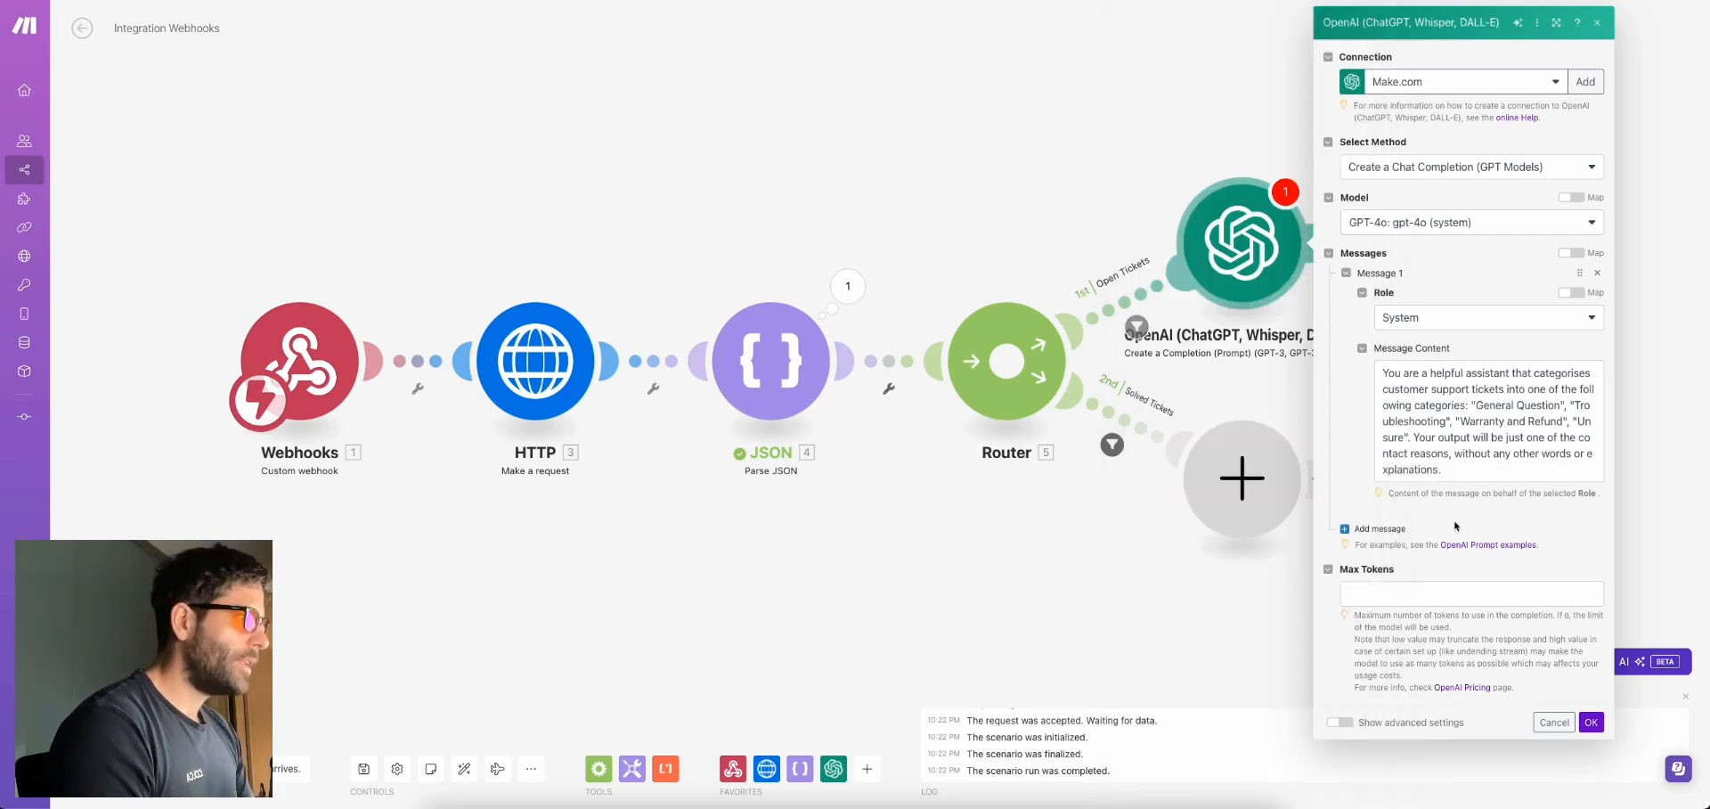
Add a User message 'Ticket Subject:' and 'Ticket Description:' mapped to the ticket's subject and description
{"action": "left_click", "coordinate": [1457, 526]}
{"action": "scroll", "coordinate": [1461, 566], "scroll_direction": "down", "scroll_amount": 1}
{"action": "left_click", "coordinate": [1430, 545]}
{"action": "left_click", "coordinate": [1430, 591]}
{"action": "left_click", "coordinate": [1434, 600]}
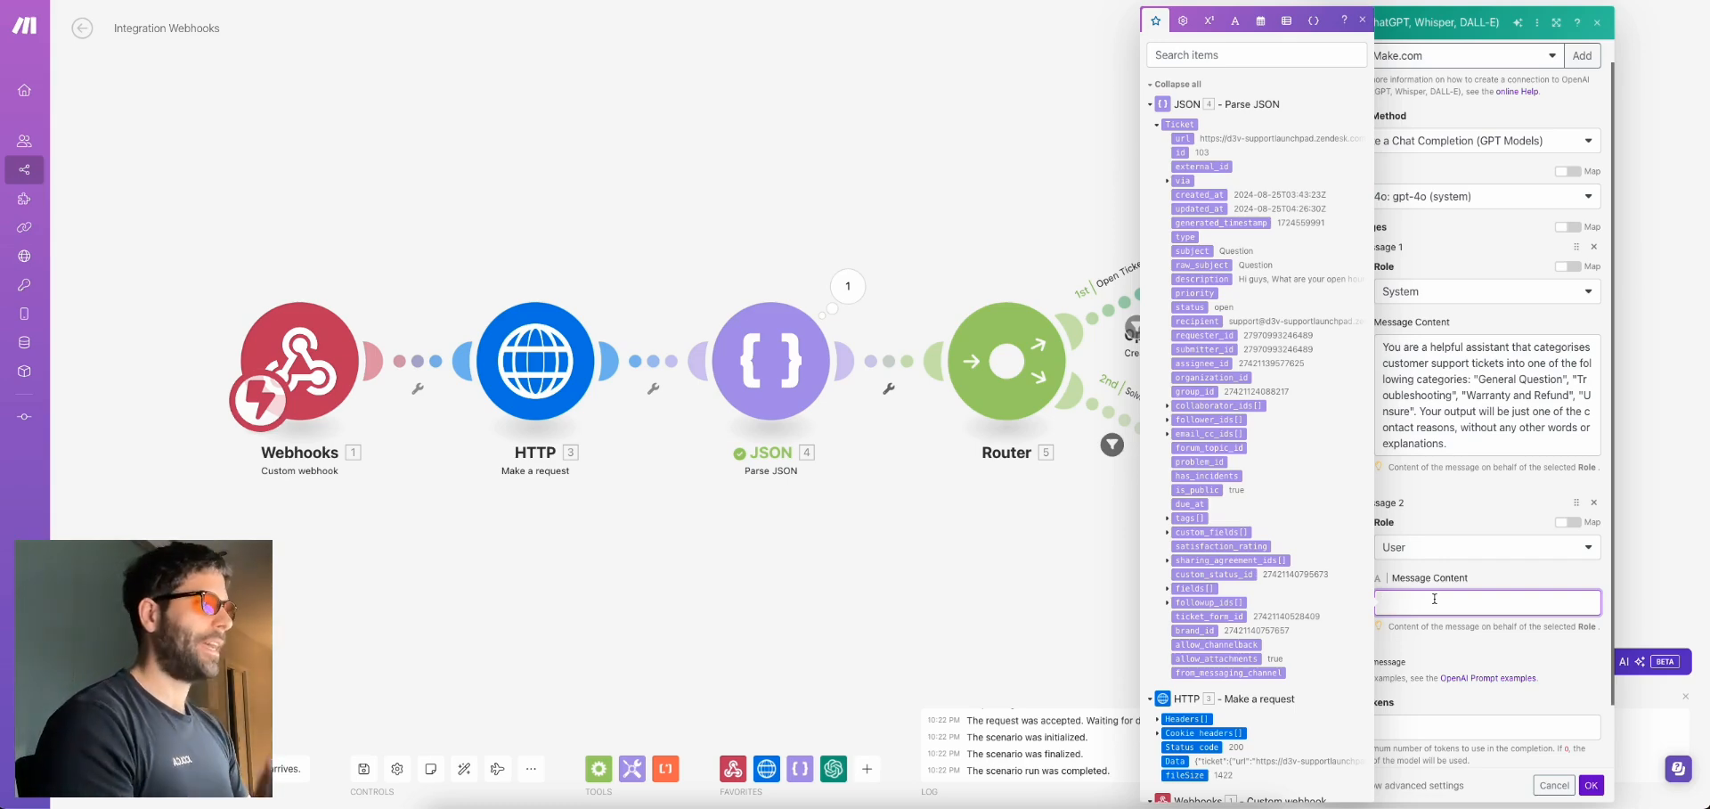
{"action": "type", "text": "Ticket Subject:"}
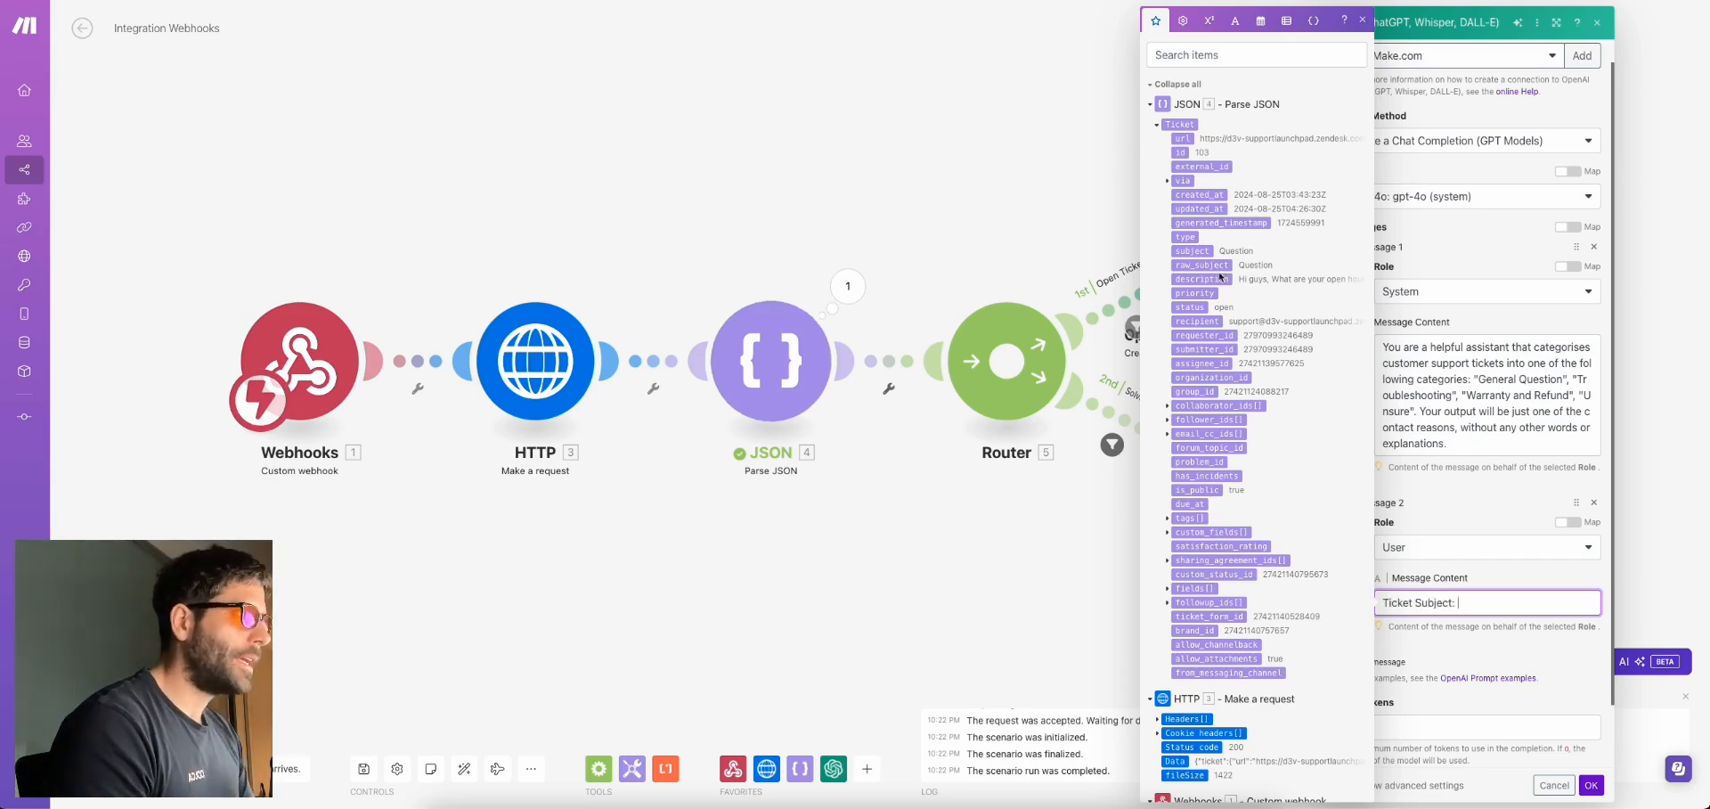
{"action": "left_click", "coordinate": [1188, 252]}
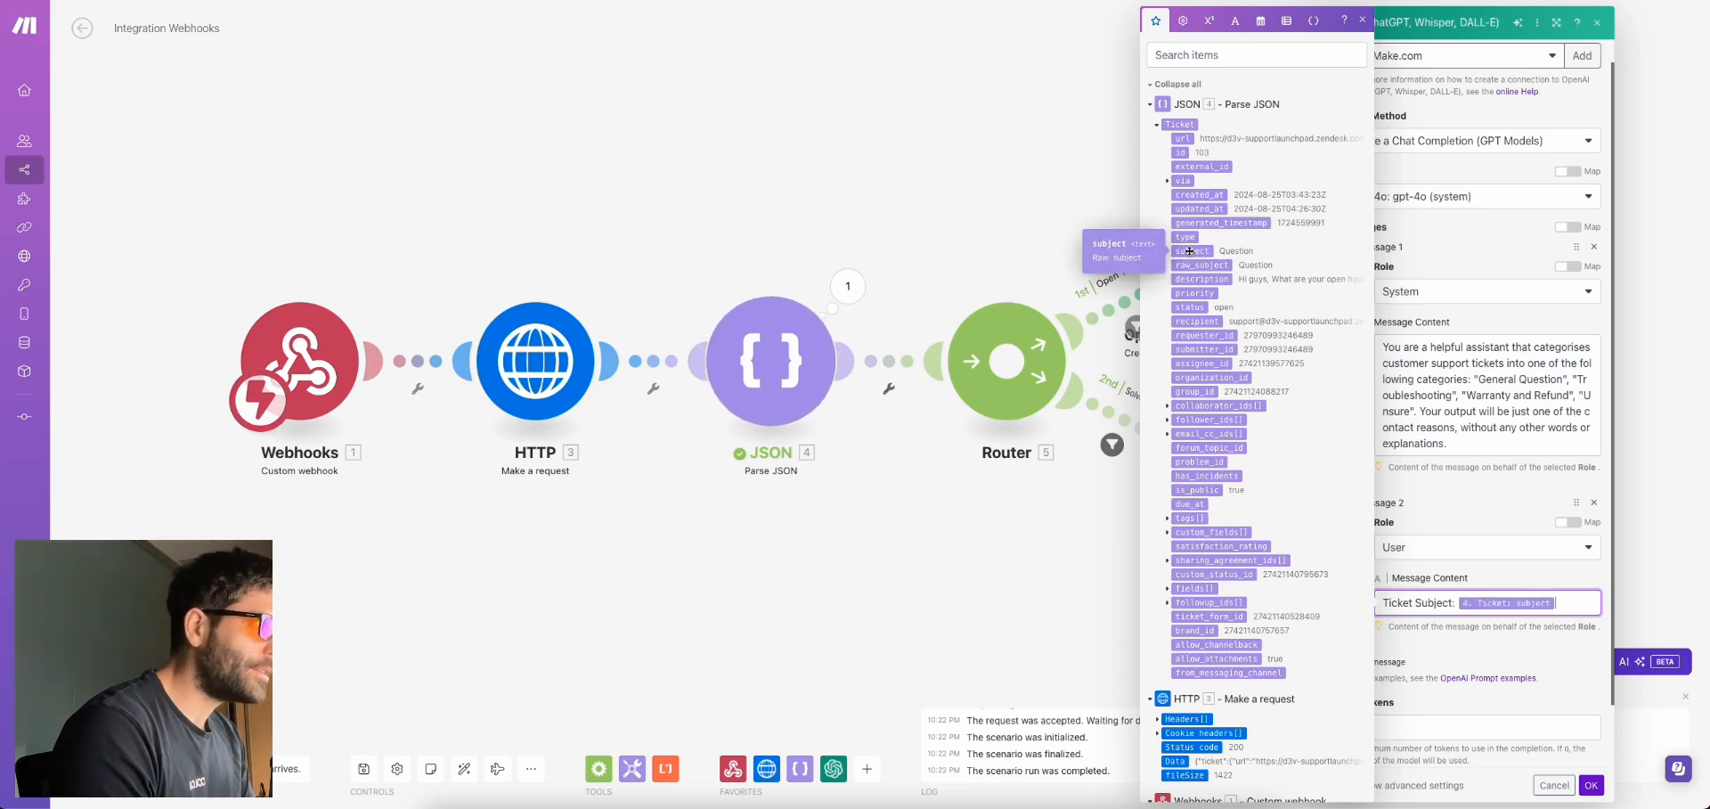
{"action": "type", "text": ", Tic"}
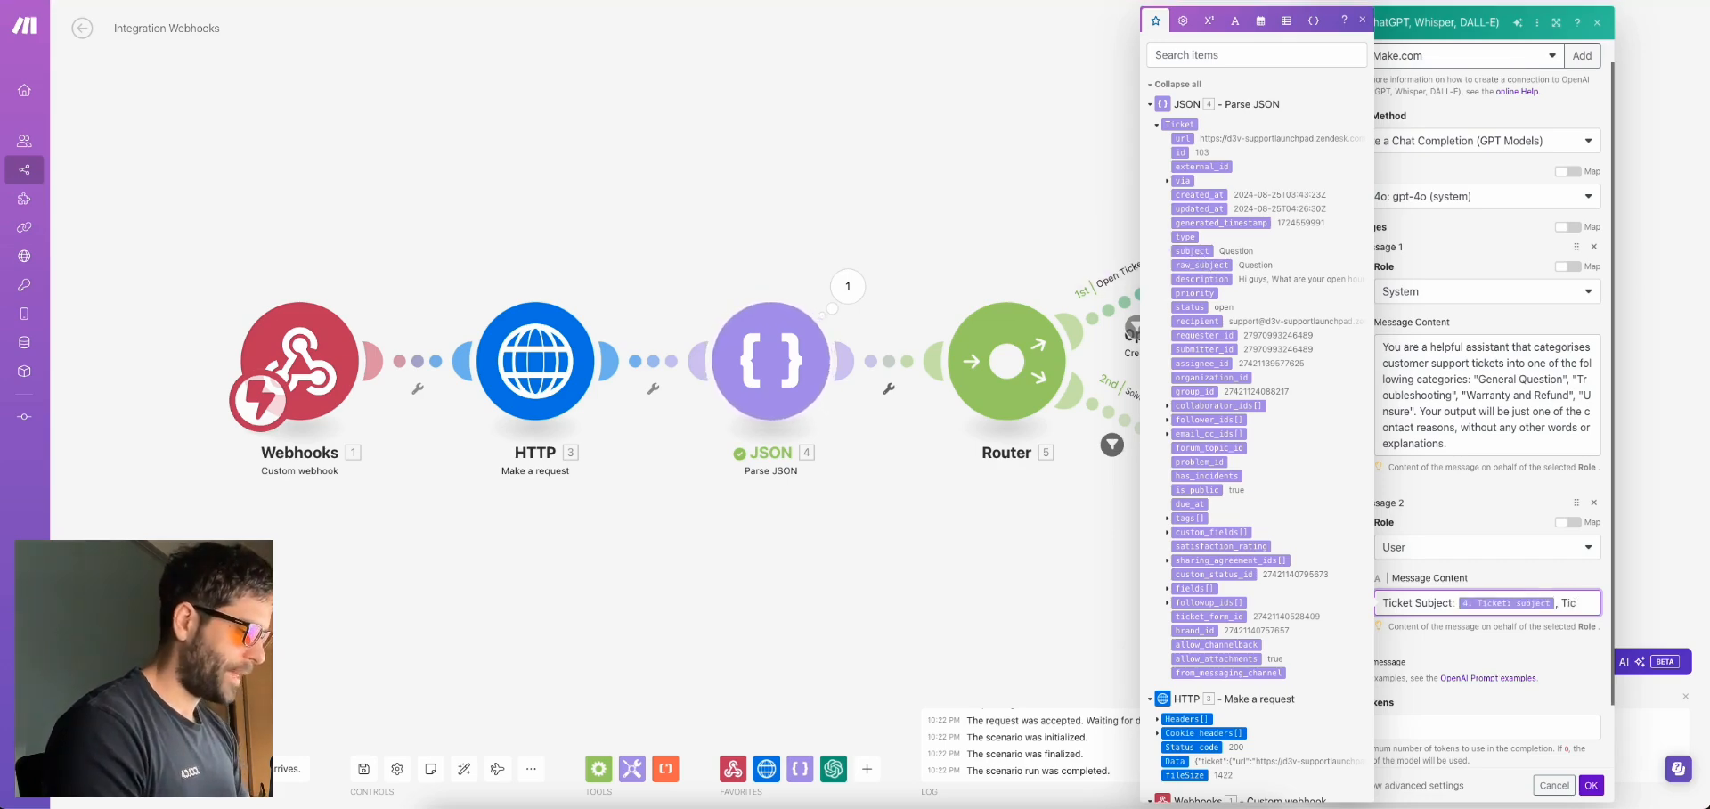
{"action": "type", "text": "ket Description:"}
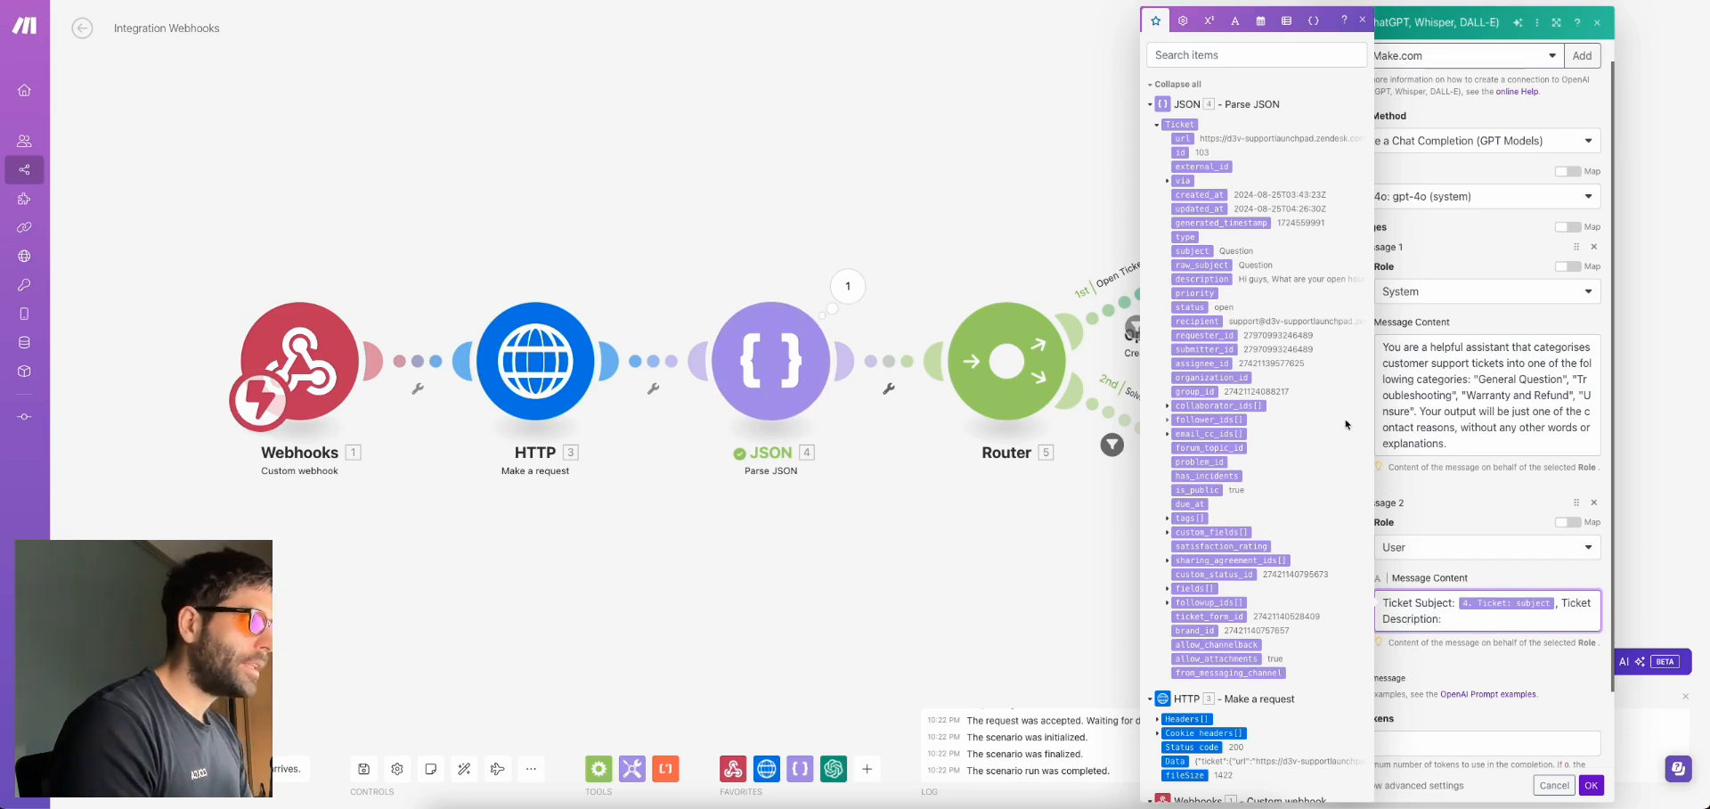
{"action": "left_click", "coordinate": [1202, 279]}
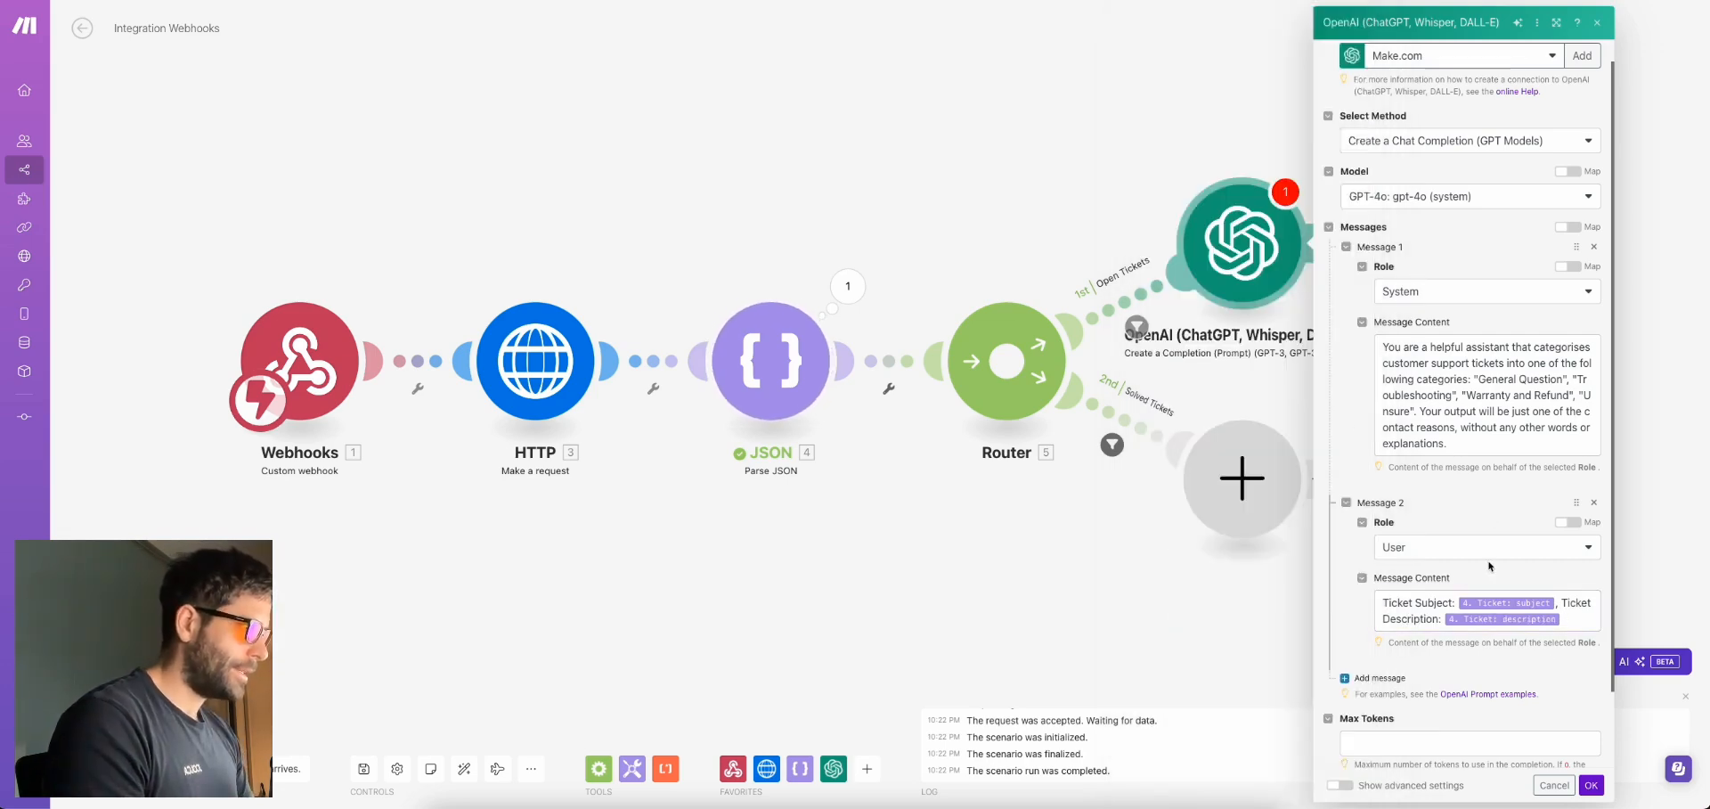
Set Max Tokens to 1500 and save the OpenAI module
{"action": "scroll", "coordinate": [1470, 579], "scroll_direction": "down", "scroll_amount": 1}
{"action": "left_click", "coordinate": [1395, 656]}
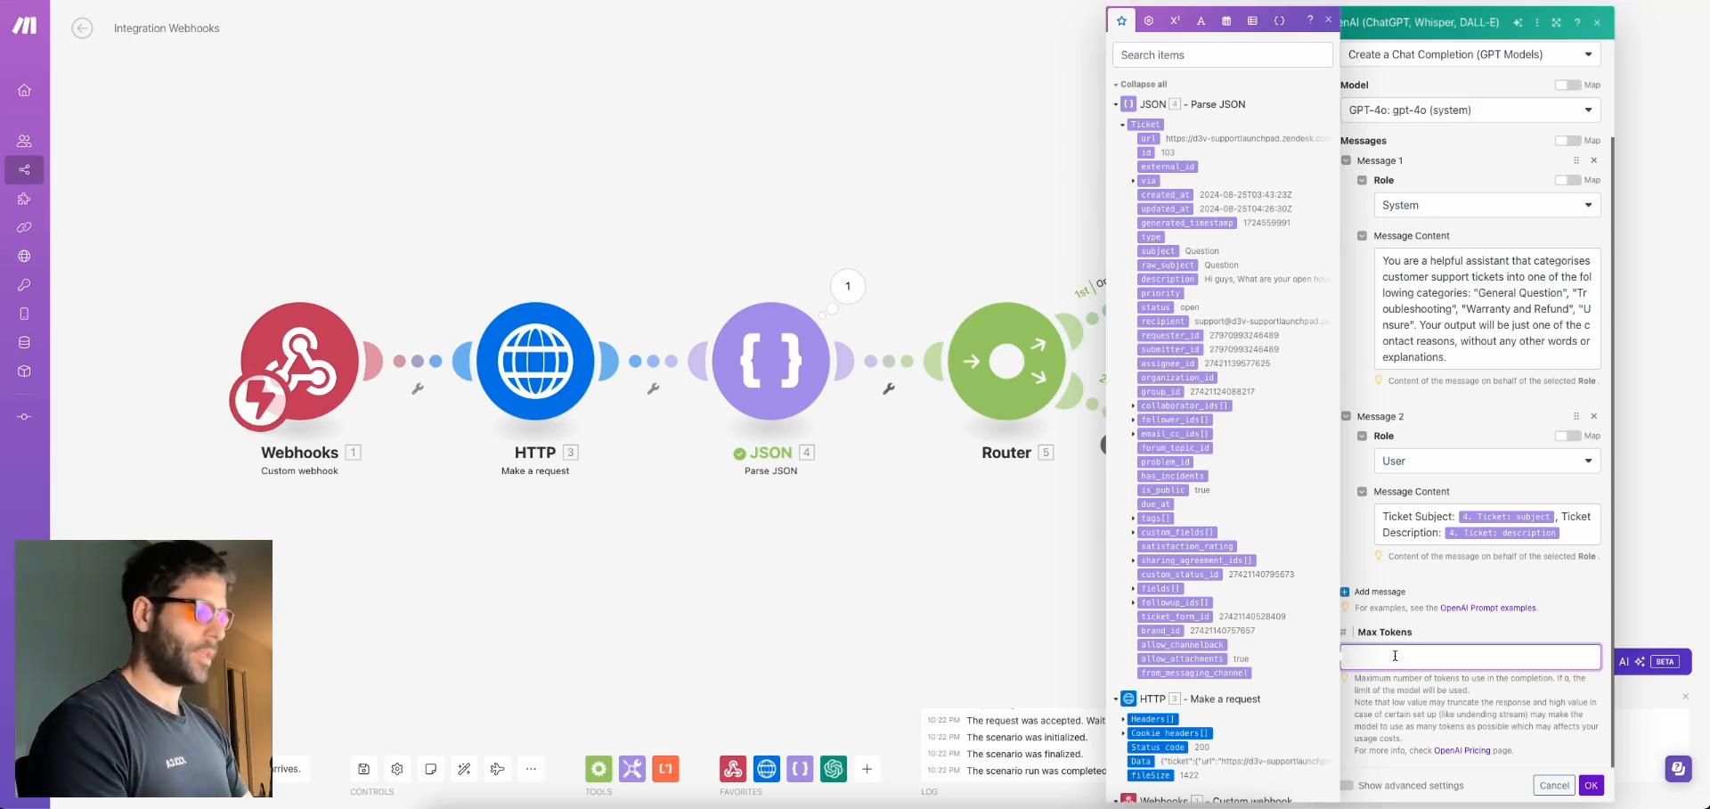
{"action": "type", "text": "1500"}
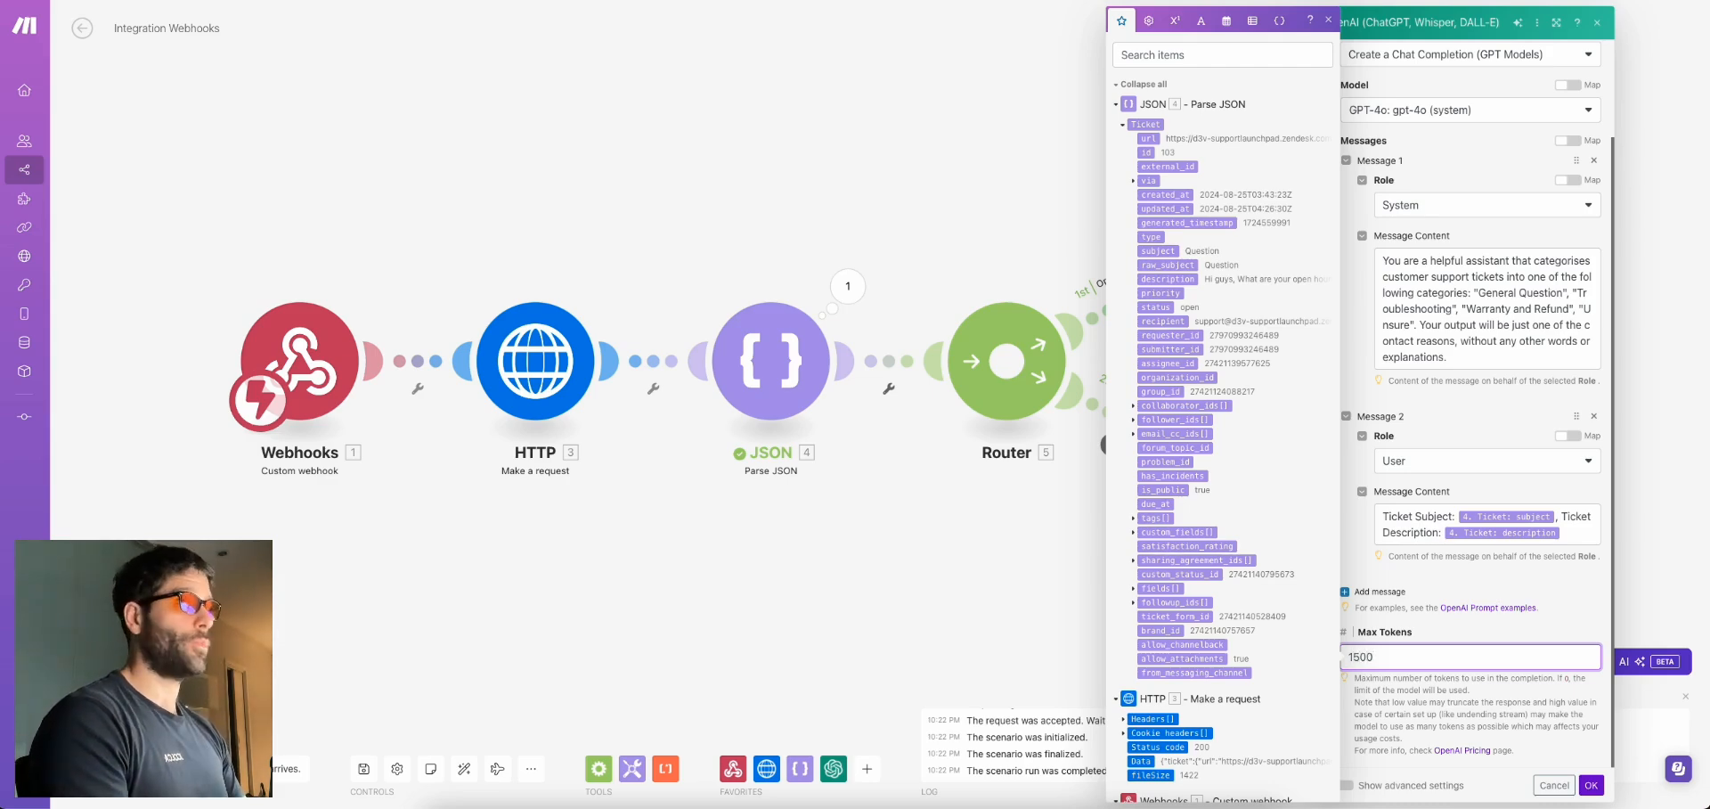
{"action": "left_click", "coordinate": [1590, 784]}
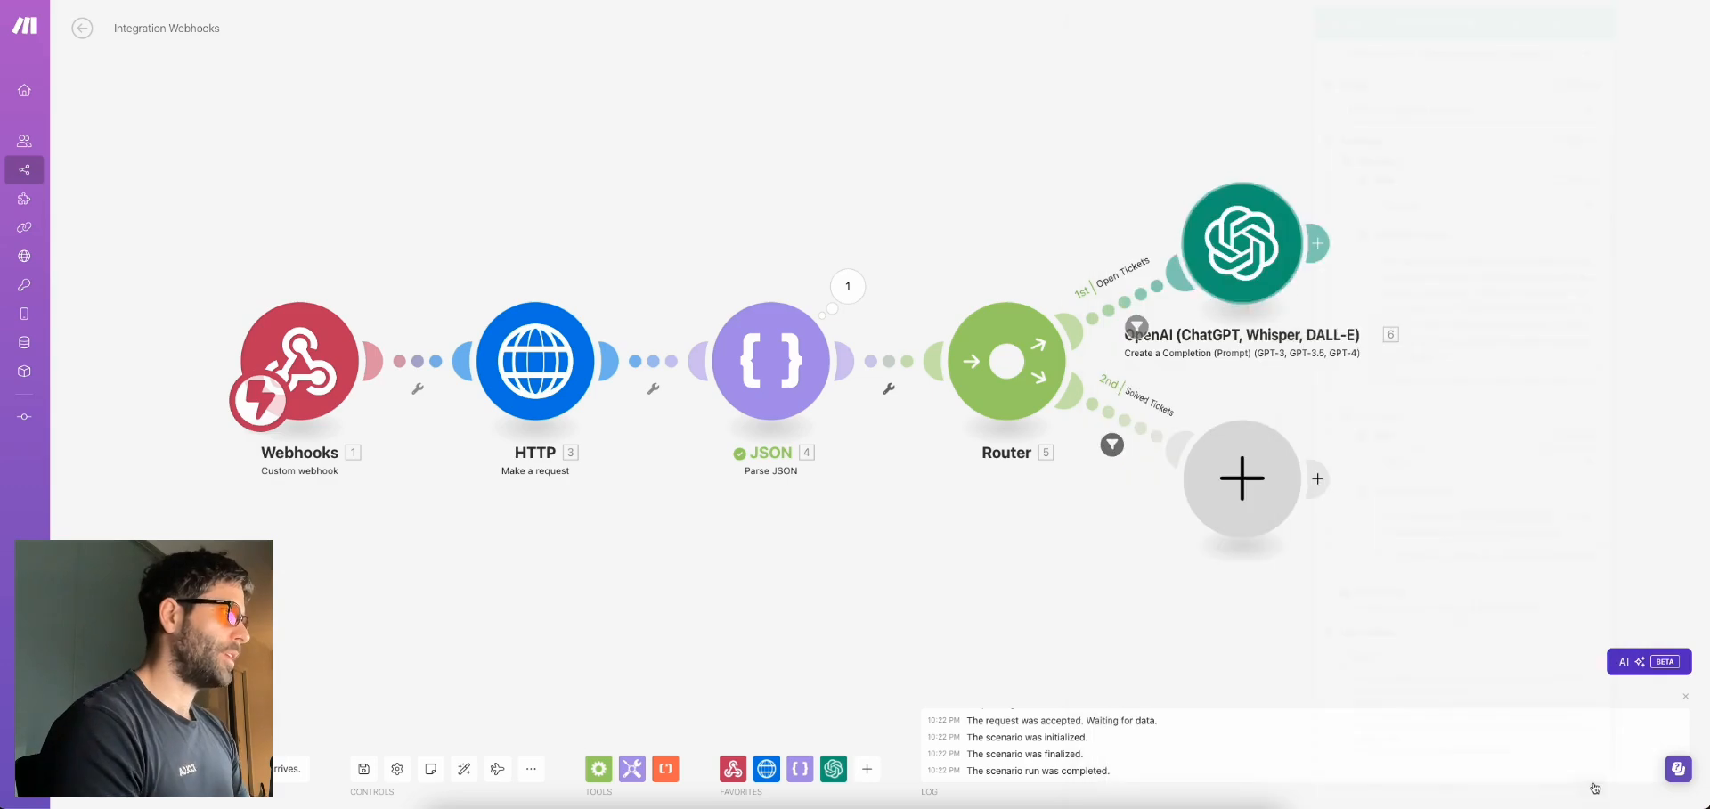
Test the OpenAI module alone with subject 'General question' and description 'wondering what time you open', getting General Question
{"action": "right_click", "coordinate": [1300, 254]}
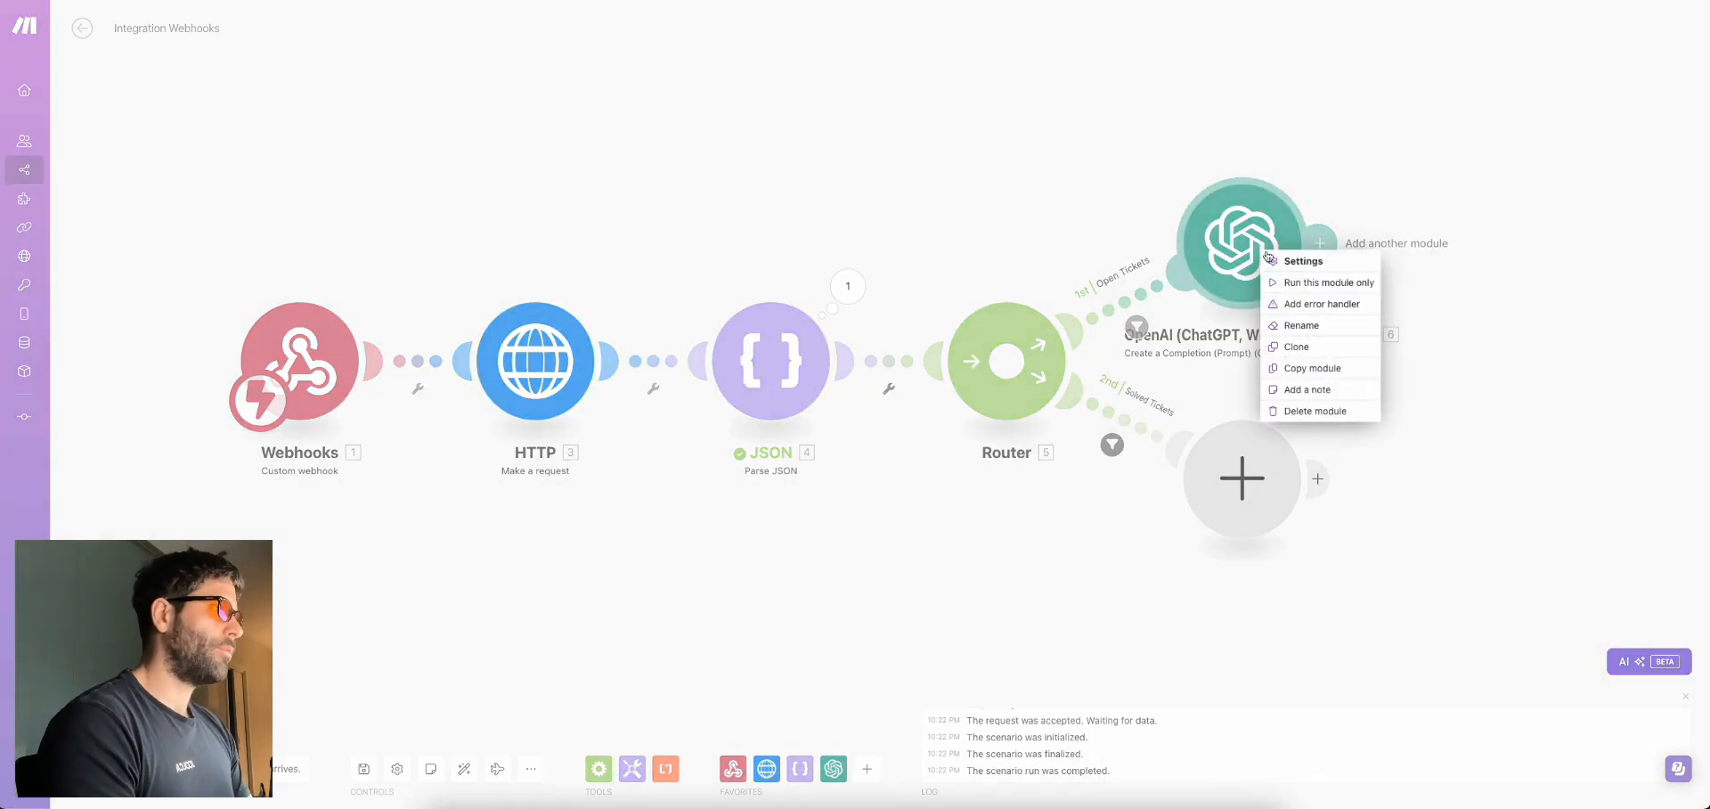
{"action": "left_click", "coordinate": [1314, 283]}
{"action": "left_click", "coordinate": [1426, 319]}
{"action": "type", "text": "General question"}
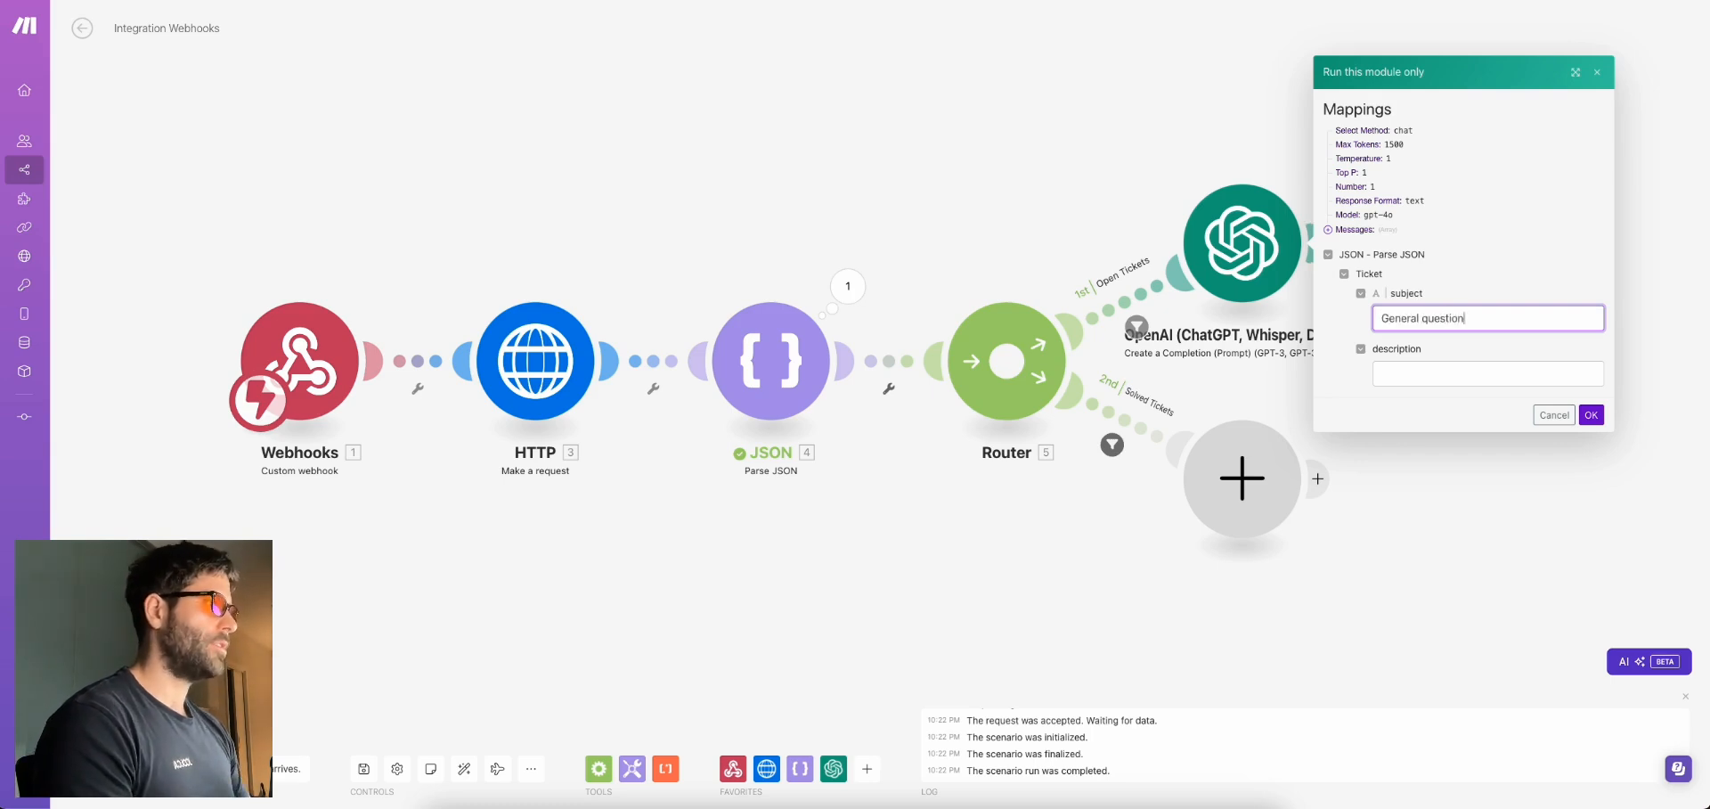
{"action": "left_click", "coordinate": [1448, 374]}
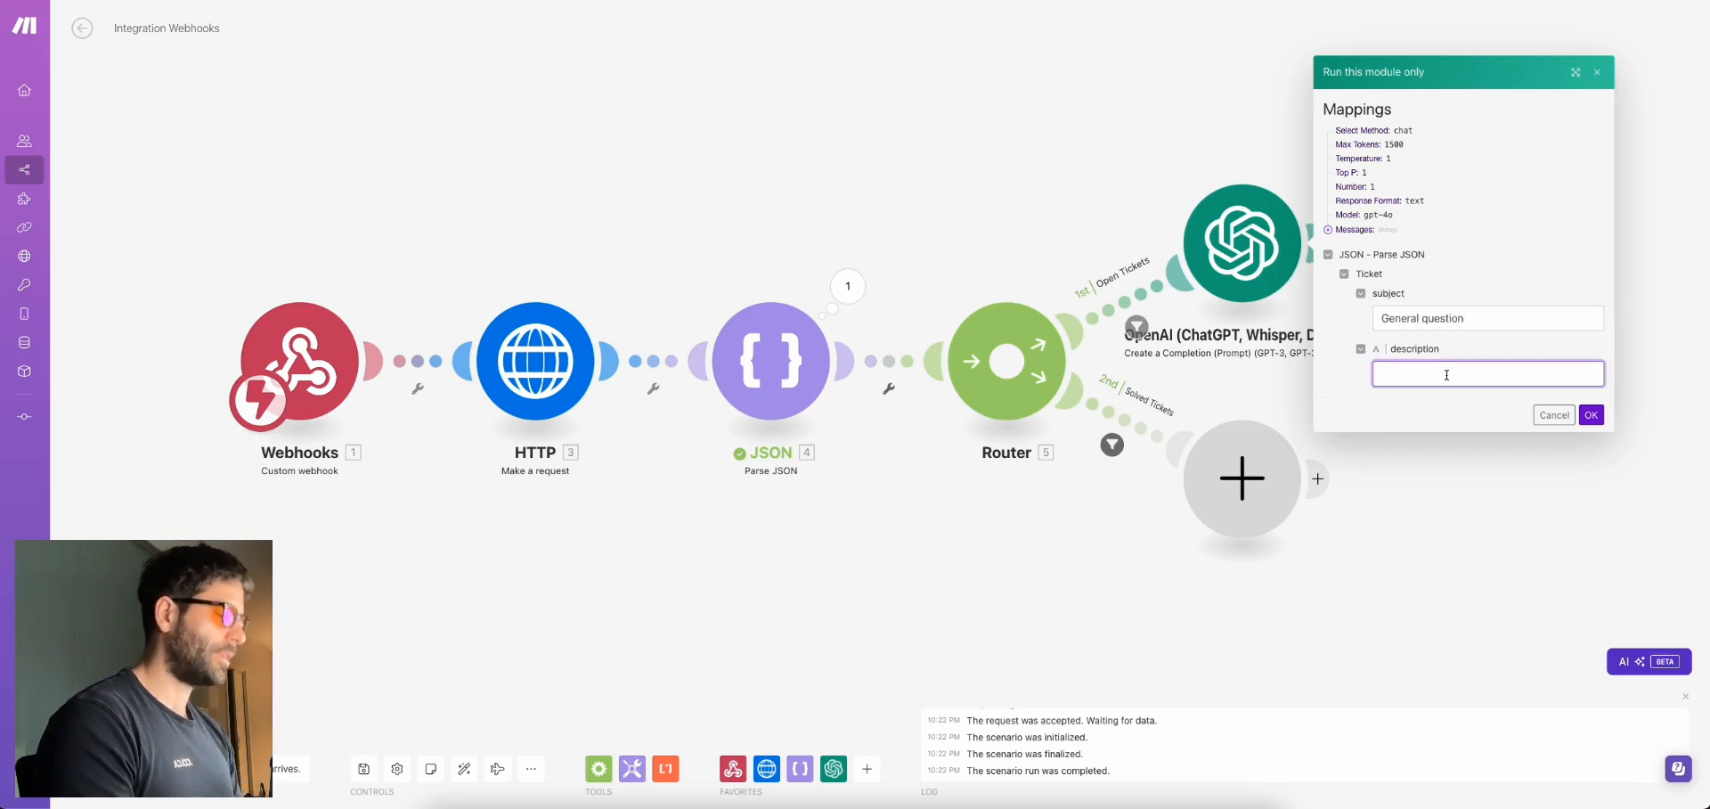
{"action": "type", "text": "wondering what time"}
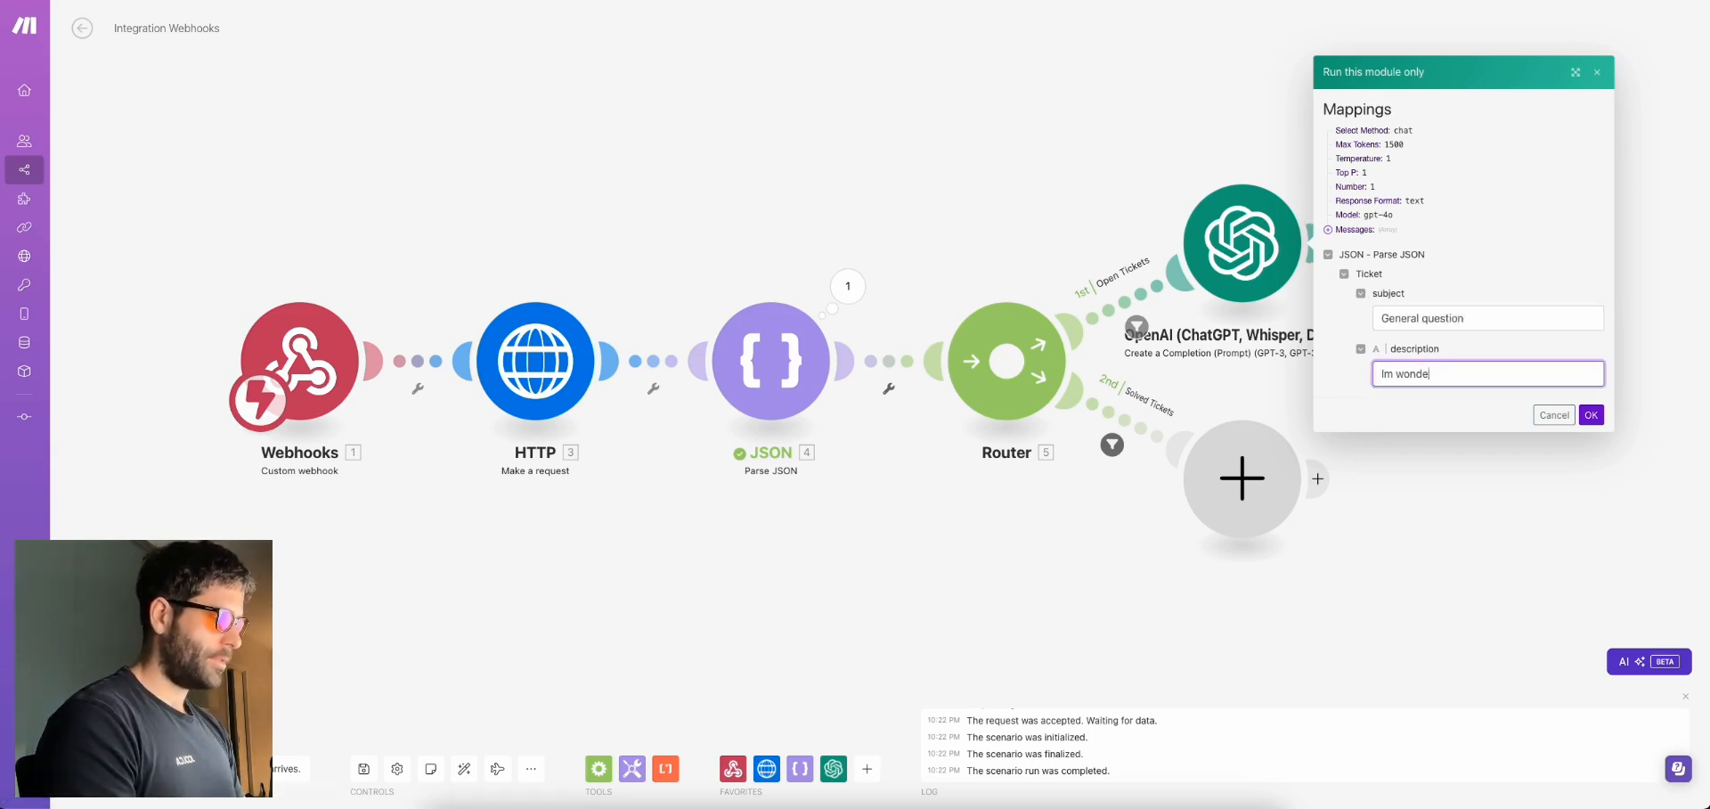
{"action": "type", "text": " you open"}
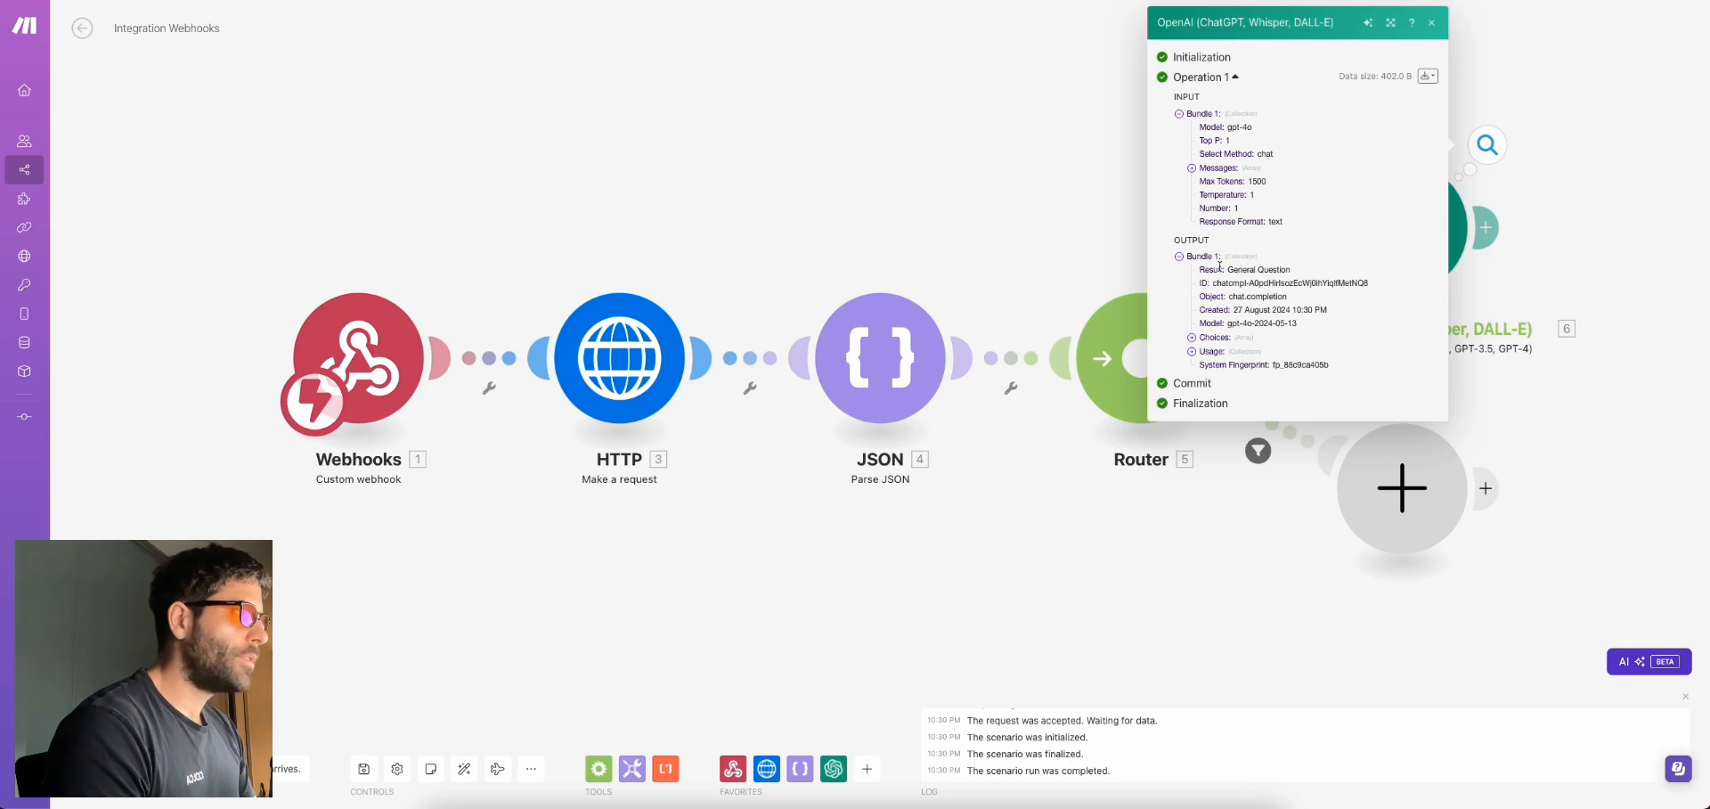
{"action": "left_click_drag", "start_coordinate": [1201, 270], "coordinate": [1291, 270]}
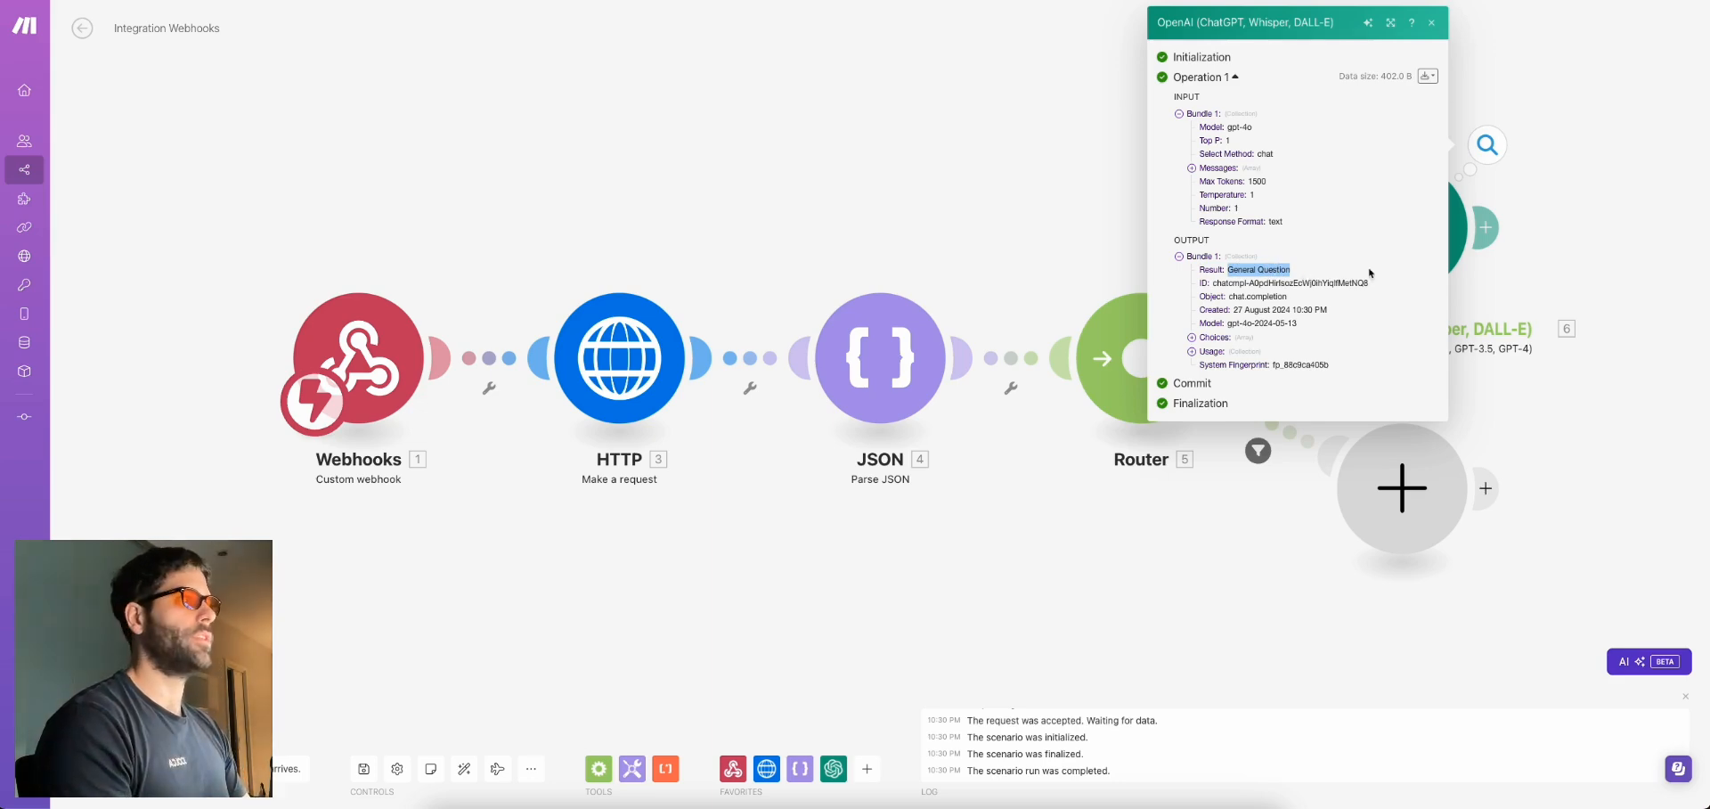
{"action": "left_click", "coordinate": [1553, 259]}
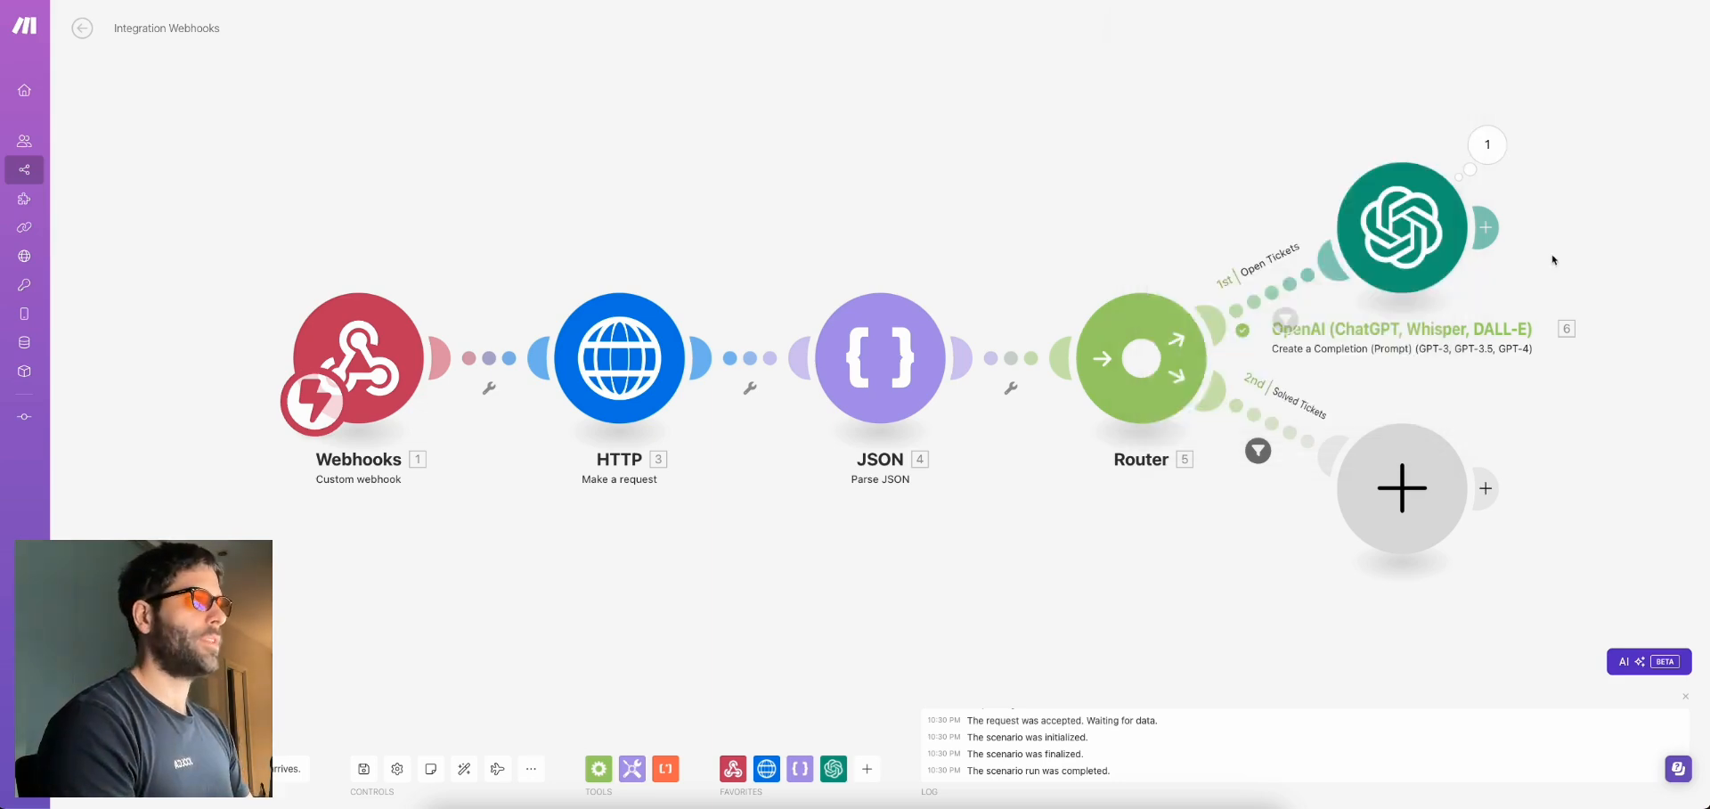
Re-test it with subject 'Hi' and a torn red shirt complaint, getting Warranty and Refund
{"action": "right_click", "coordinate": [1422, 247]}
{"action": "left_click", "coordinate": [1467, 265]}
{"action": "left_click", "coordinate": [1125, 301]}
{"action": "type", "text": "Hi"}
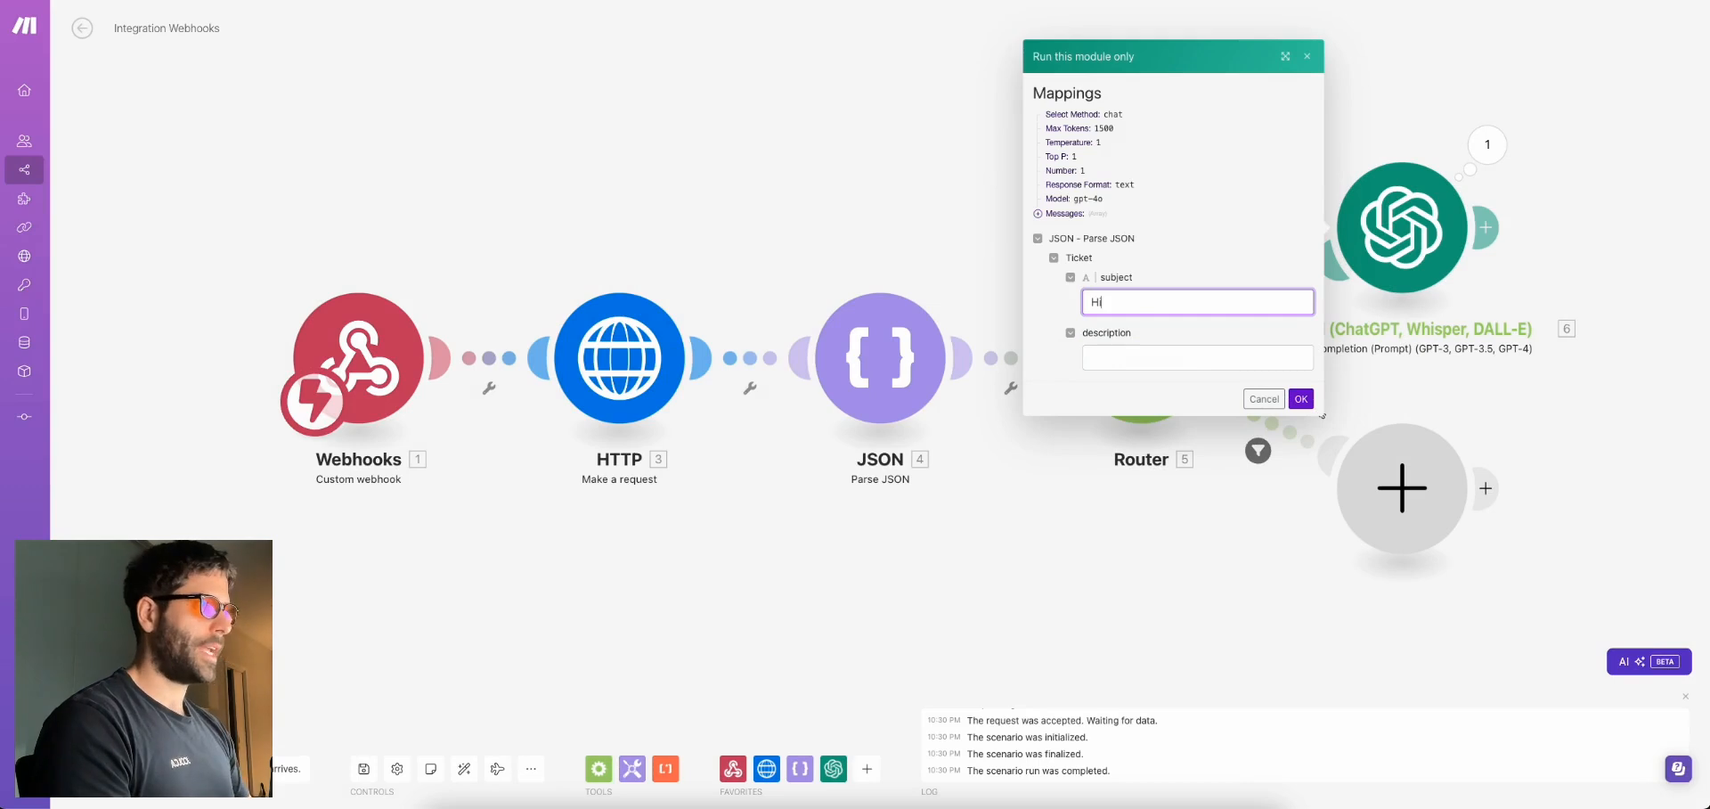
{"action": "left_click", "coordinate": [1128, 356]}
{"action": "type", "text": "I have a red shirt that I just bought"}
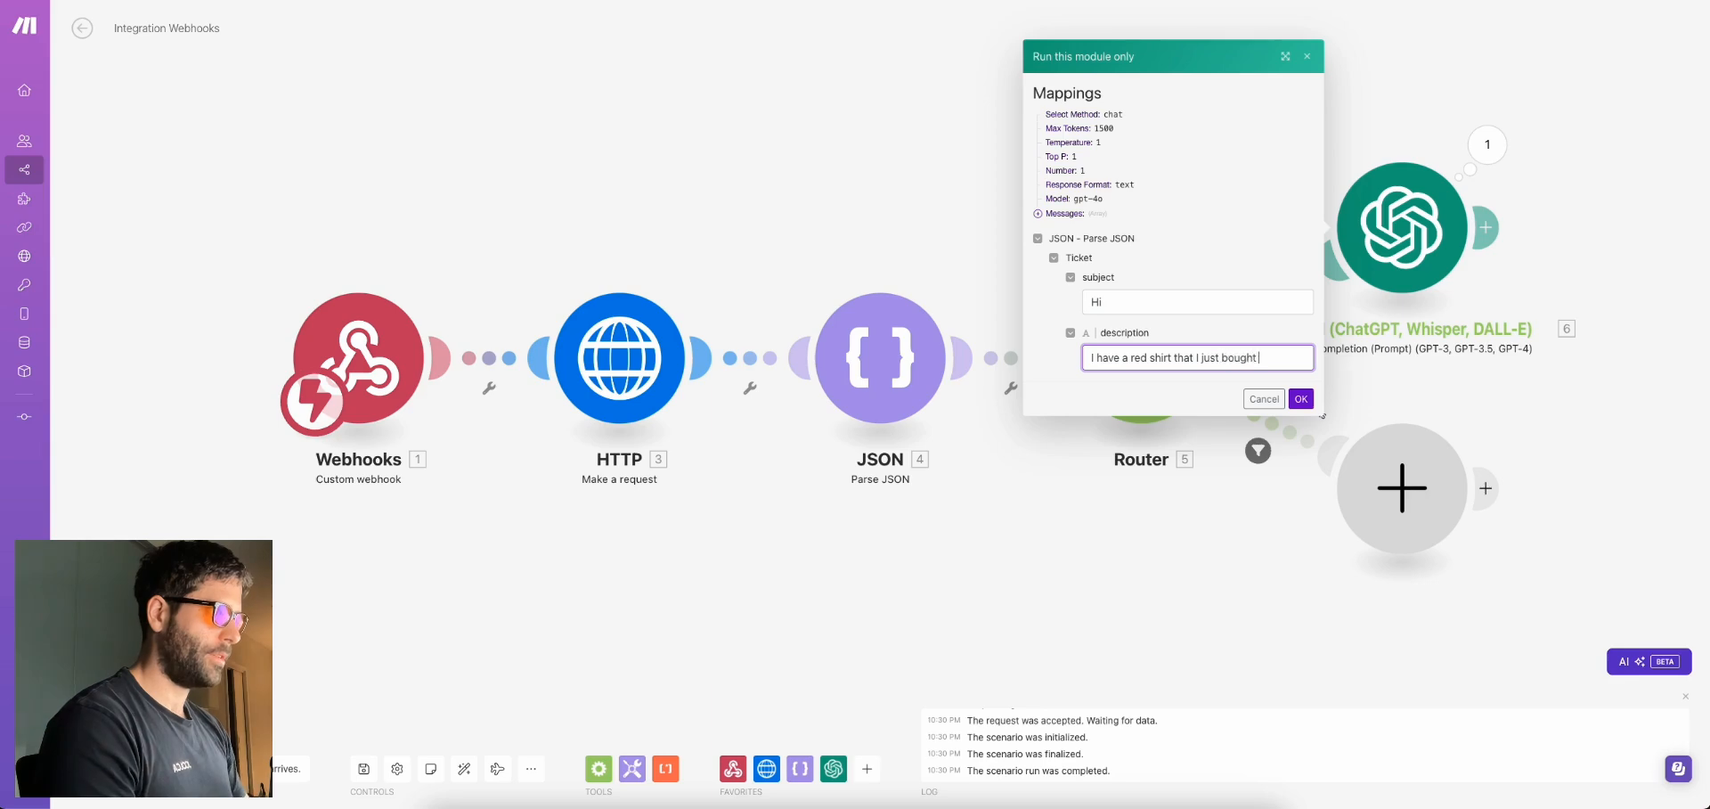
{"action": "type", "text": " andf it is torn"}
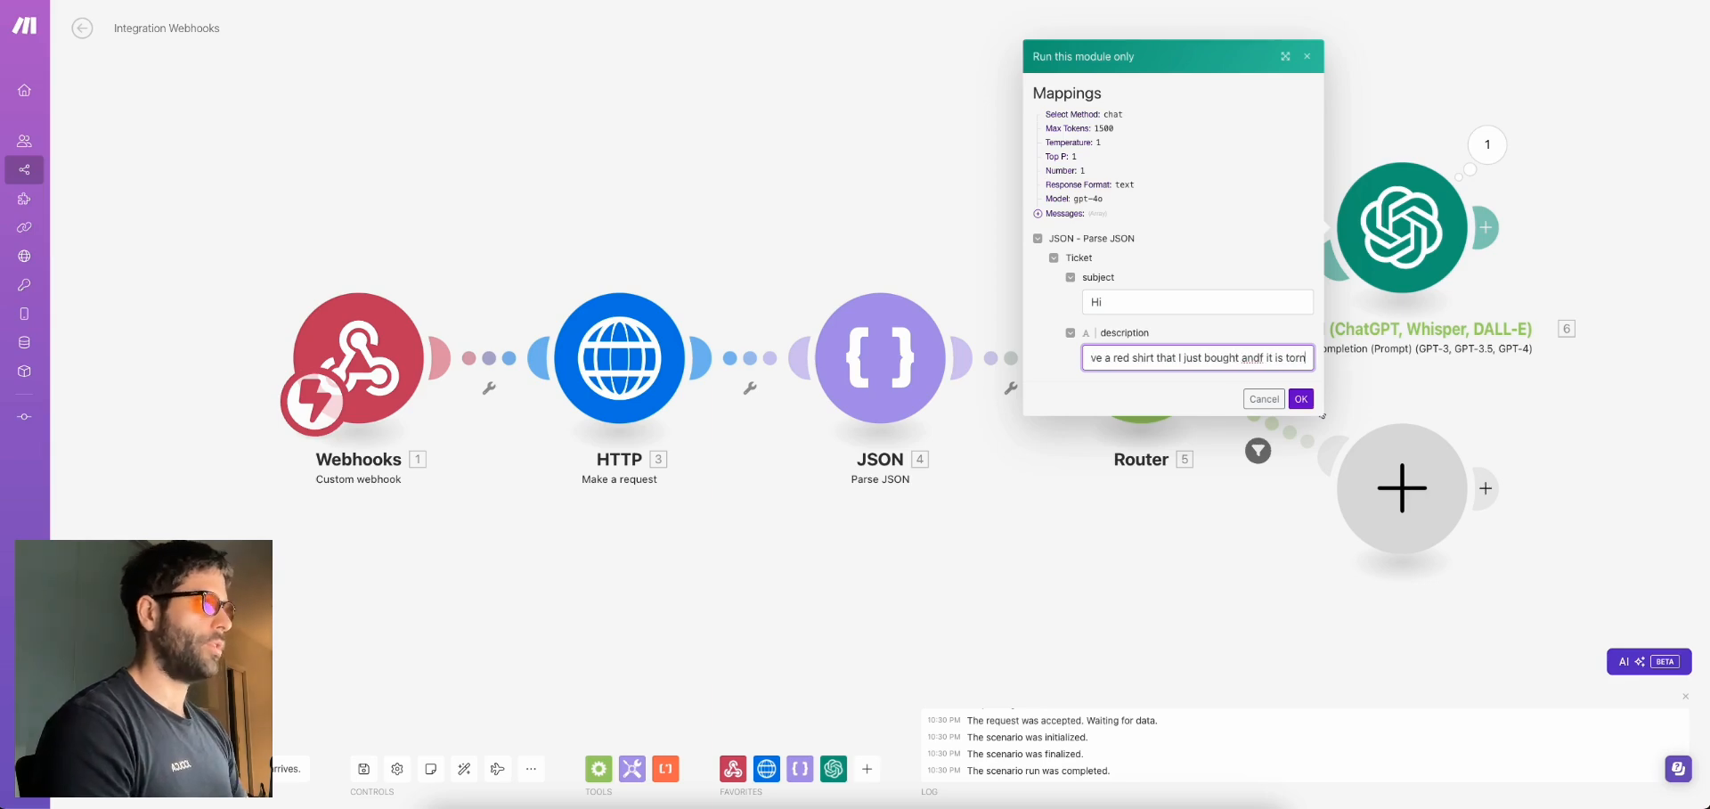
{"action": "left_click", "coordinate": [1301, 399]}
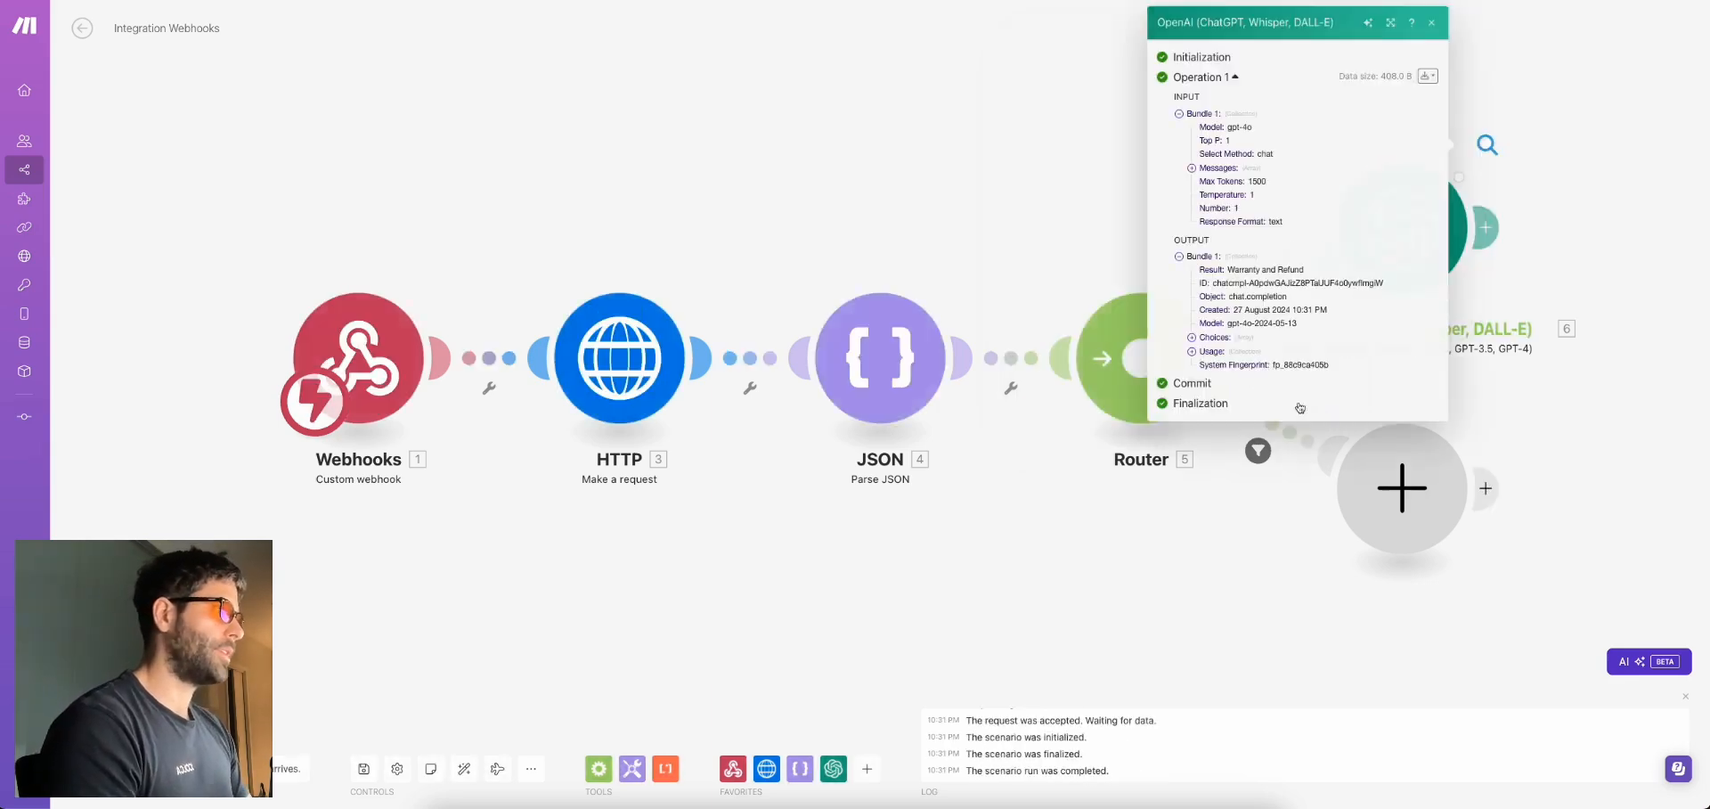
{"action": "left_click_drag", "start_coordinate": [1305, 269], "coordinate": [1227, 270]}
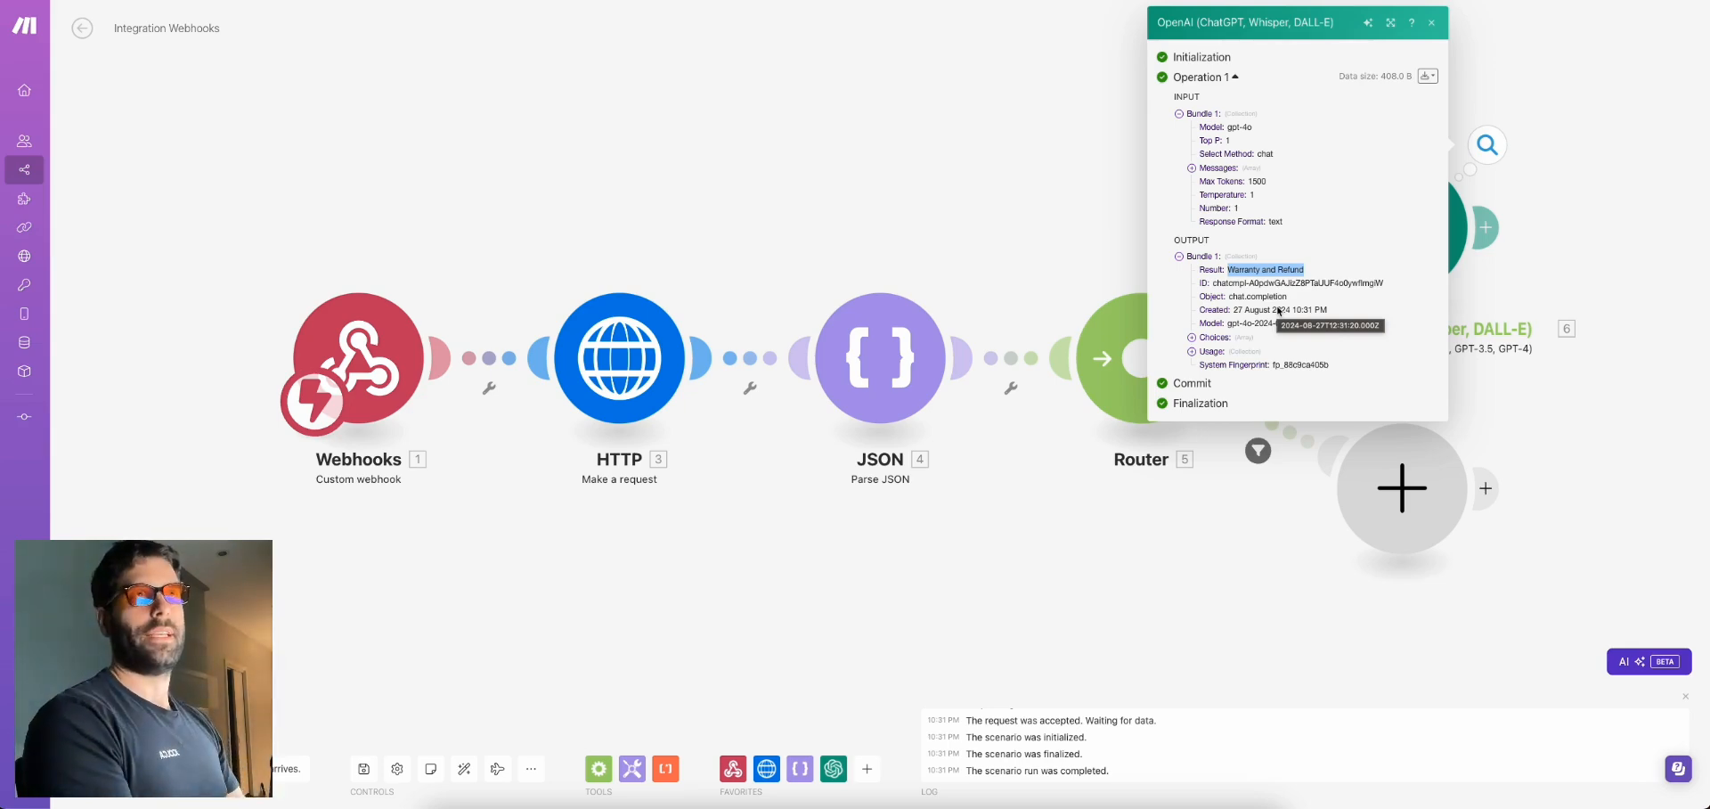
{"action": "left_click", "coordinate": [1568, 217]}
{"action": "left_click_drag", "start_coordinate": [1478, 222], "coordinate": [1167, 274]}
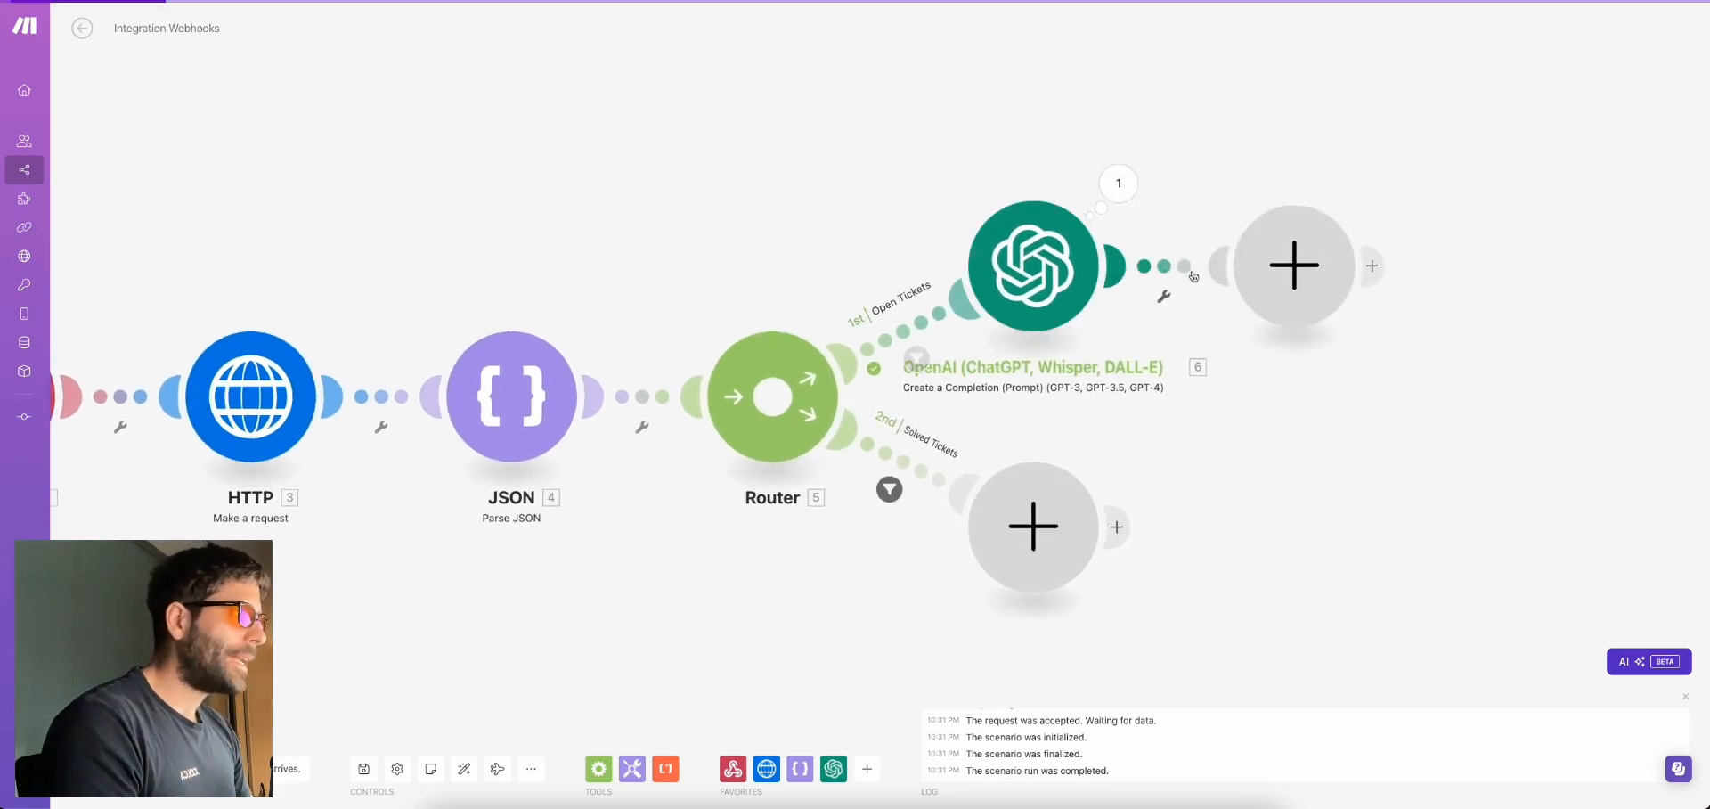
Add a Router after the OpenAI module and filter its first route on Result equal to General Question
{"action": "left_click", "coordinate": [1294, 264]}
{"action": "type", "text": "rout"}
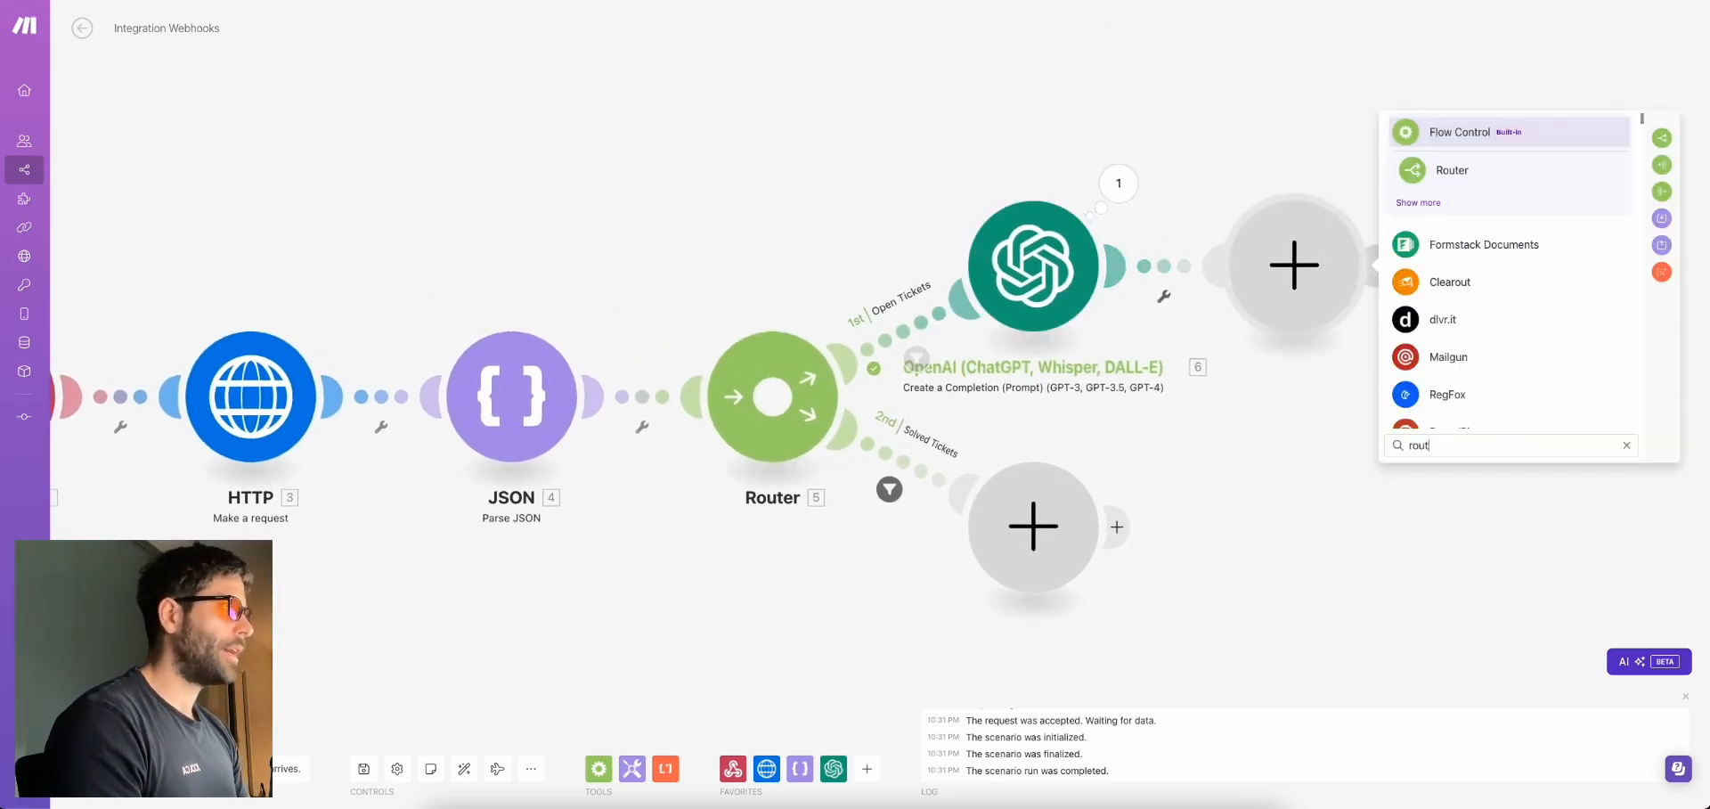
{"action": "left_click", "coordinate": [1452, 170]}
{"action": "left_click", "coordinate": [1213, 213]}
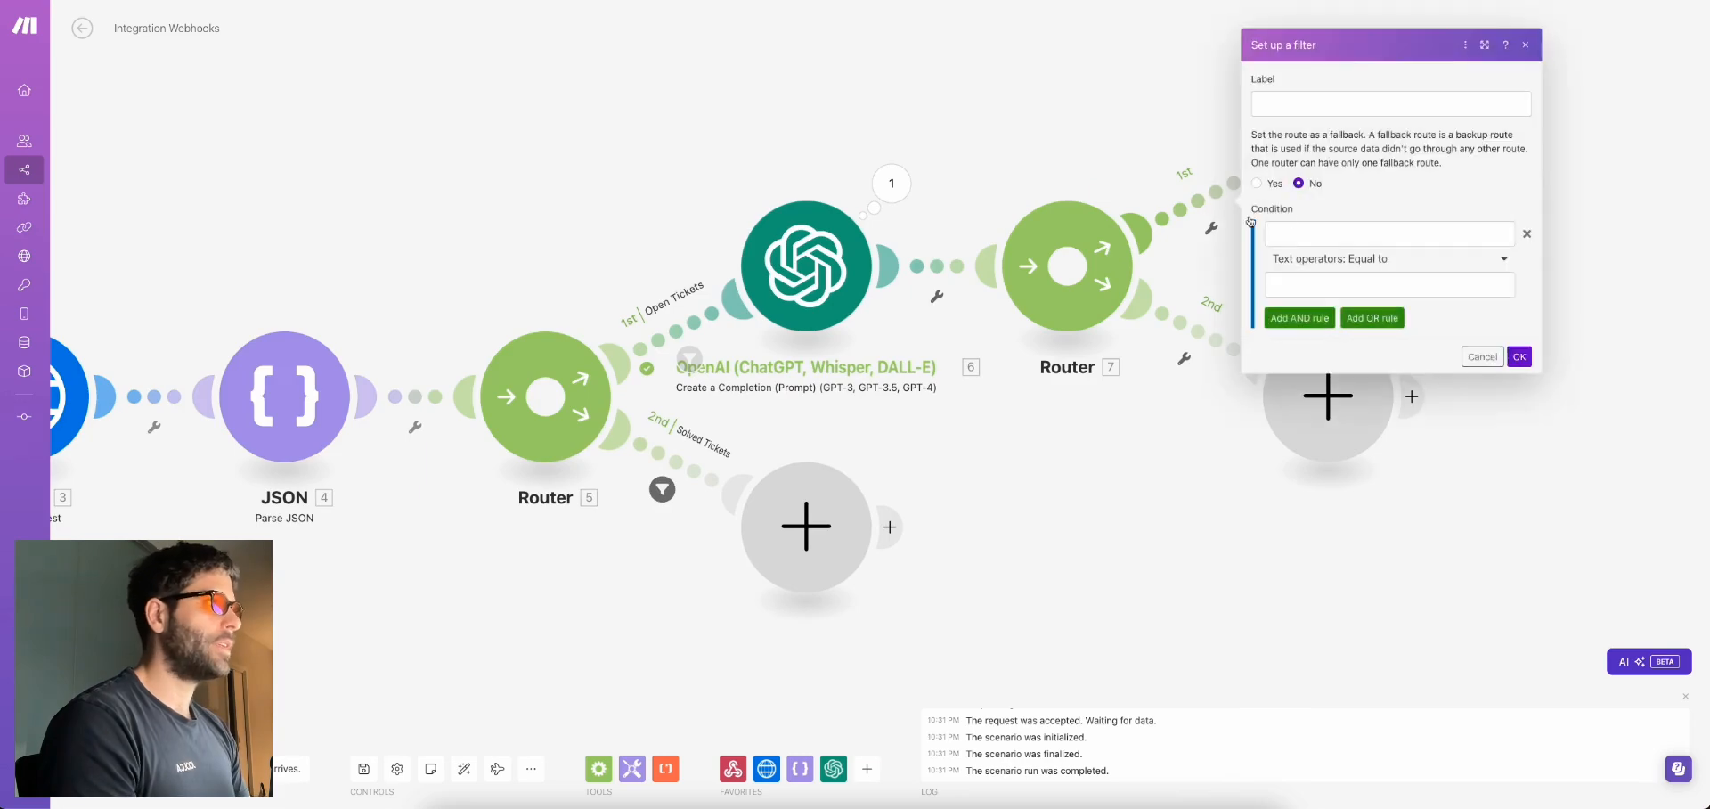
{"action": "left_click", "coordinate": [1302, 233]}
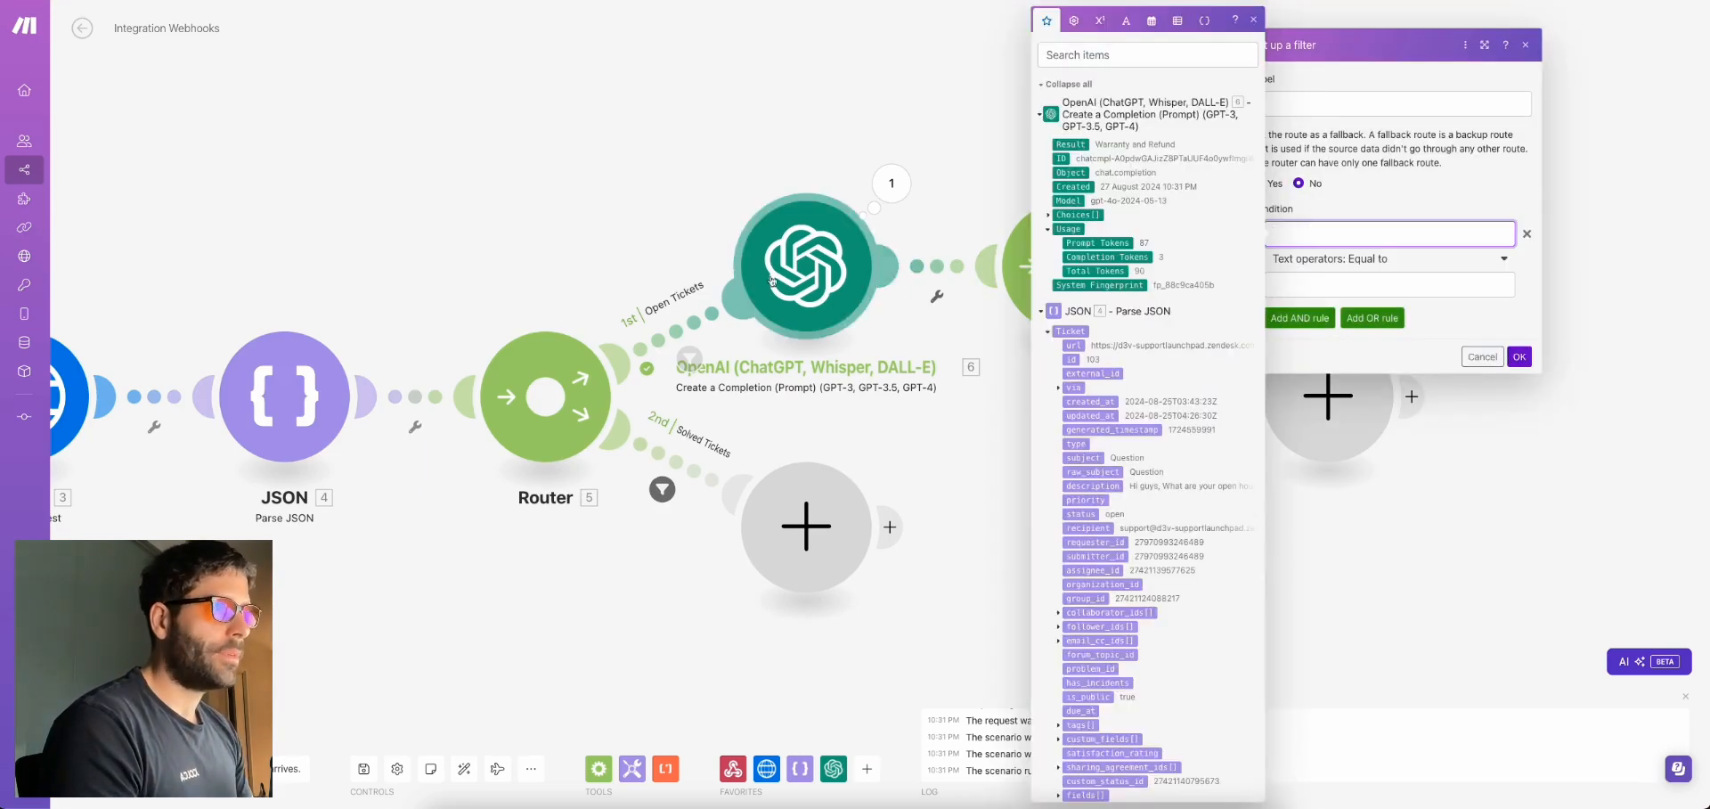
{"action": "left_click", "coordinate": [1079, 144]}
{"action": "left_click", "coordinate": [1310, 281]}
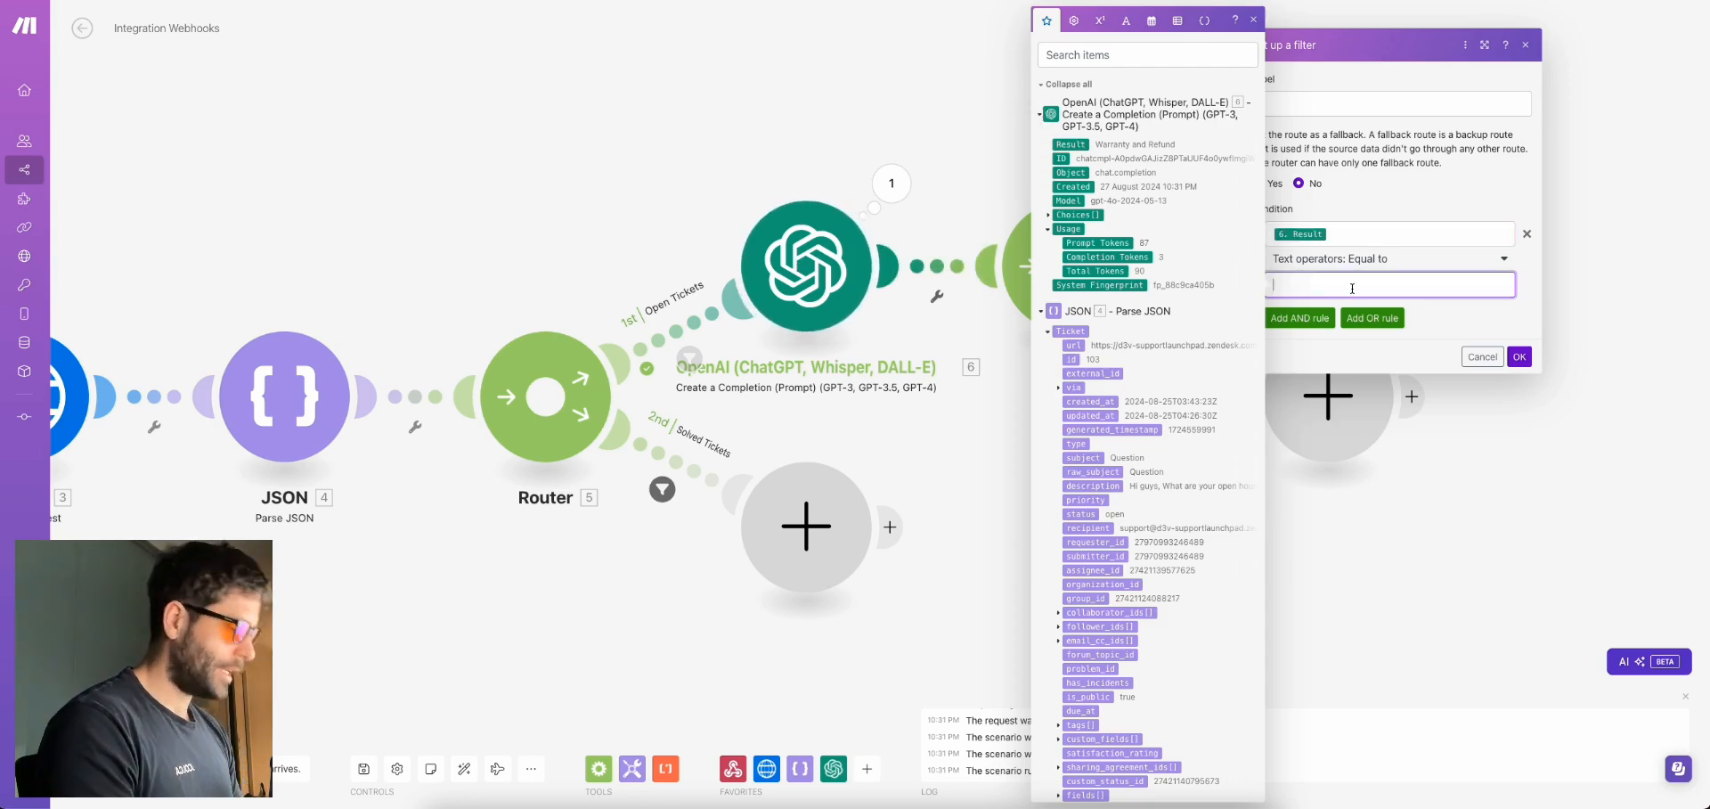
{"action": "type", "text": "General Question"}
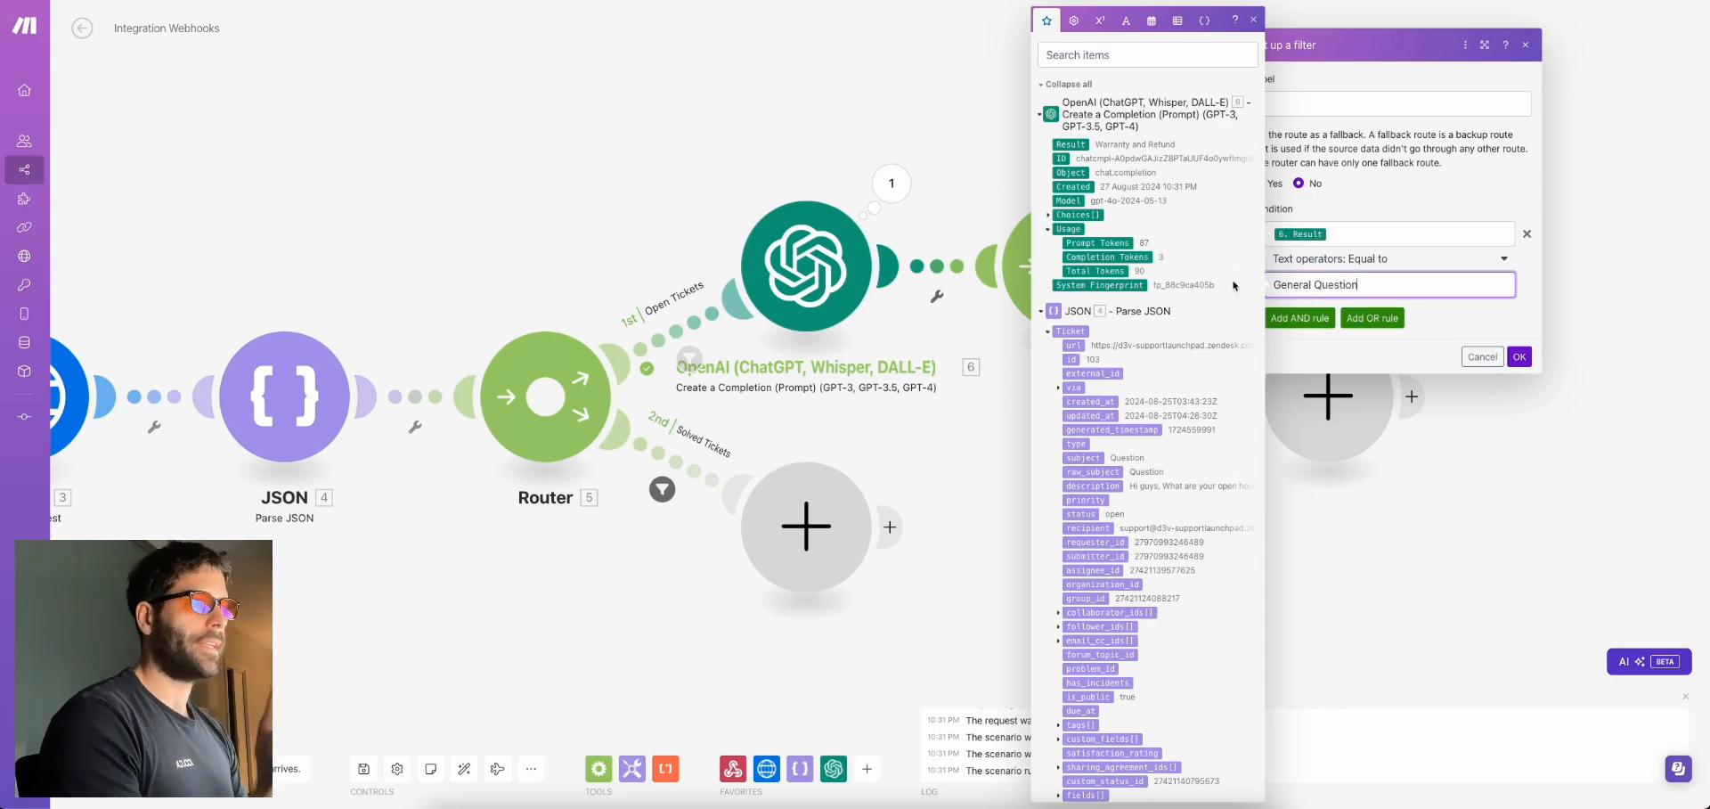
Paste the exact General Question category from the OpenAI prompt and label the filter 'General Question Tickets'
{"action": "left_click", "coordinate": [796, 272]}
{"action": "left_click_drag", "start_coordinate": [1050, 407], "coordinate": [1134, 407]}
{"action": "key", "text": "ctrl+c"}
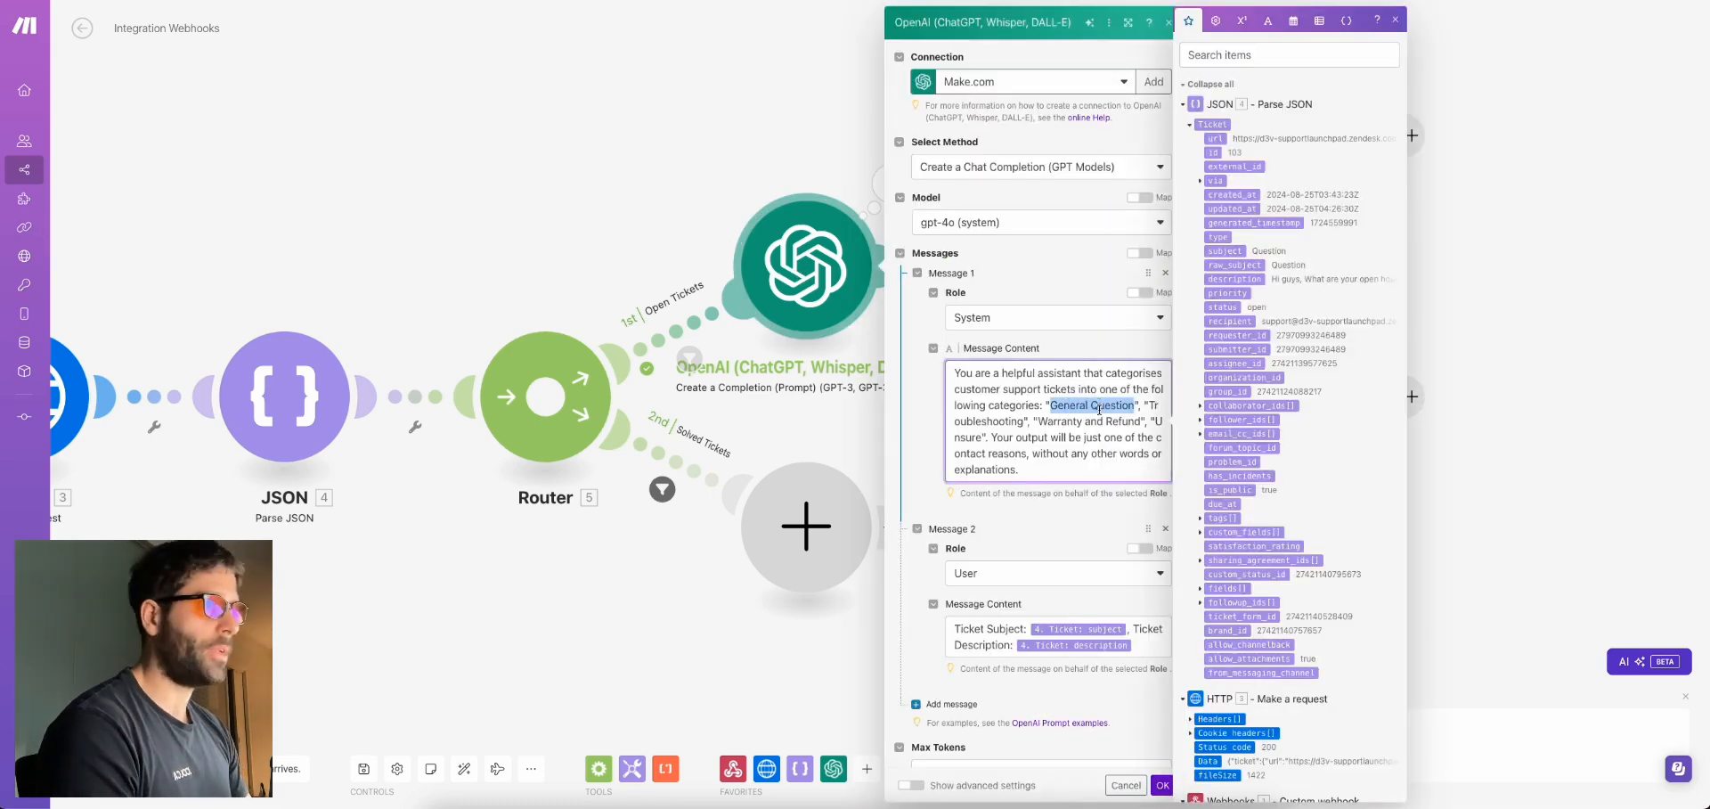
{"action": "left_click", "coordinate": [838, 143]}
{"action": "left_click", "coordinate": [1156, 220]}
{"action": "left_click", "coordinate": [1072, 145]}
{"action": "left_click", "coordinate": [1333, 279]}
{"action": "key", "text": "ctrl+v"}
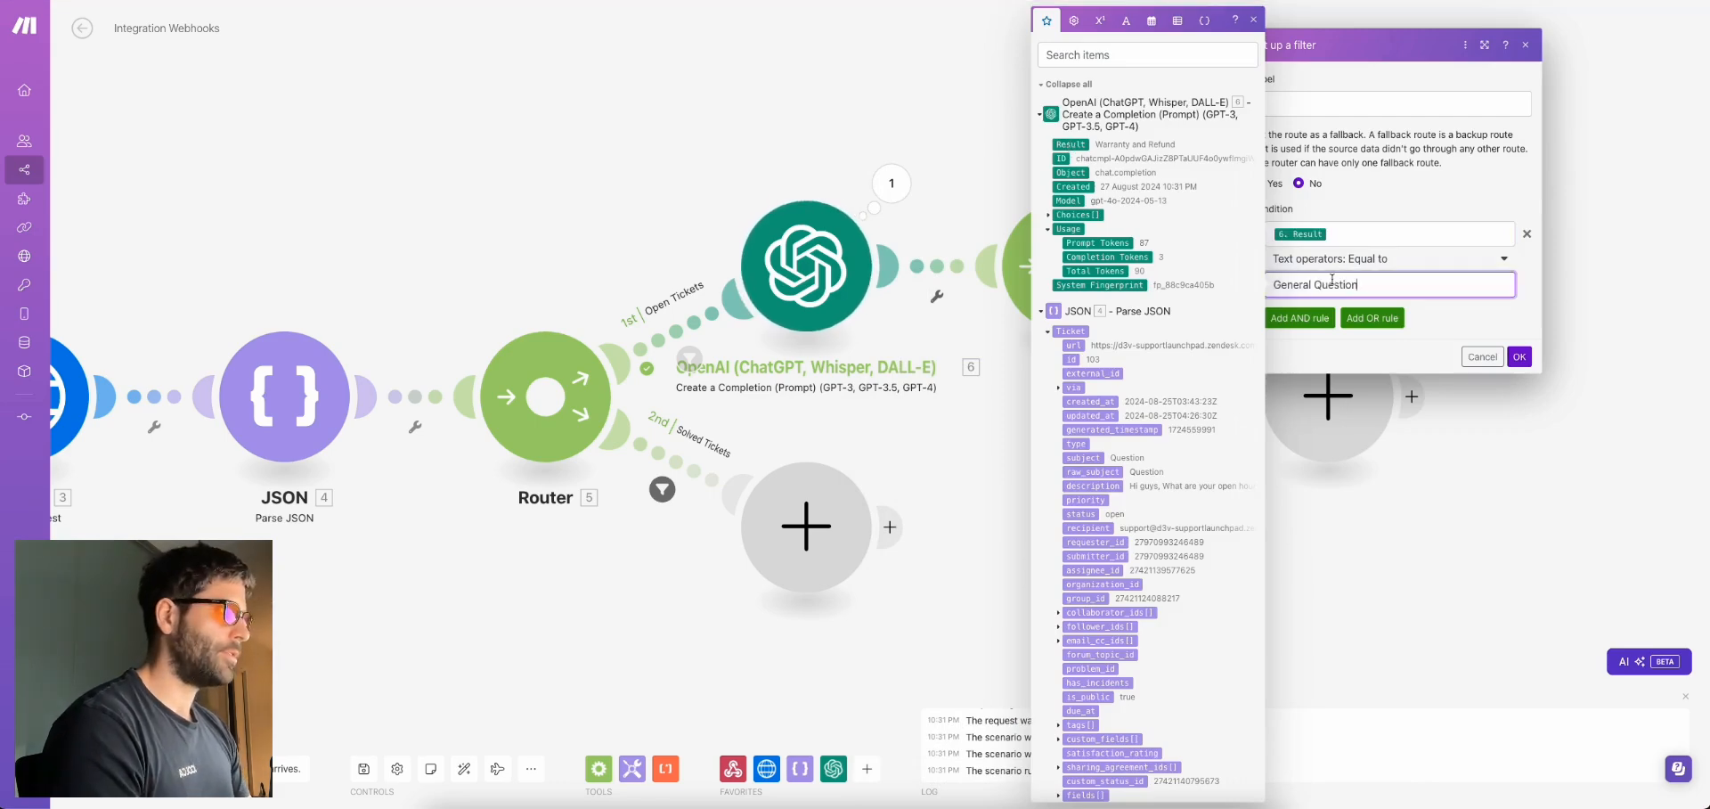
{"action": "left_click", "coordinate": [1351, 105]}
{"action": "type", "text": "General Questio"}
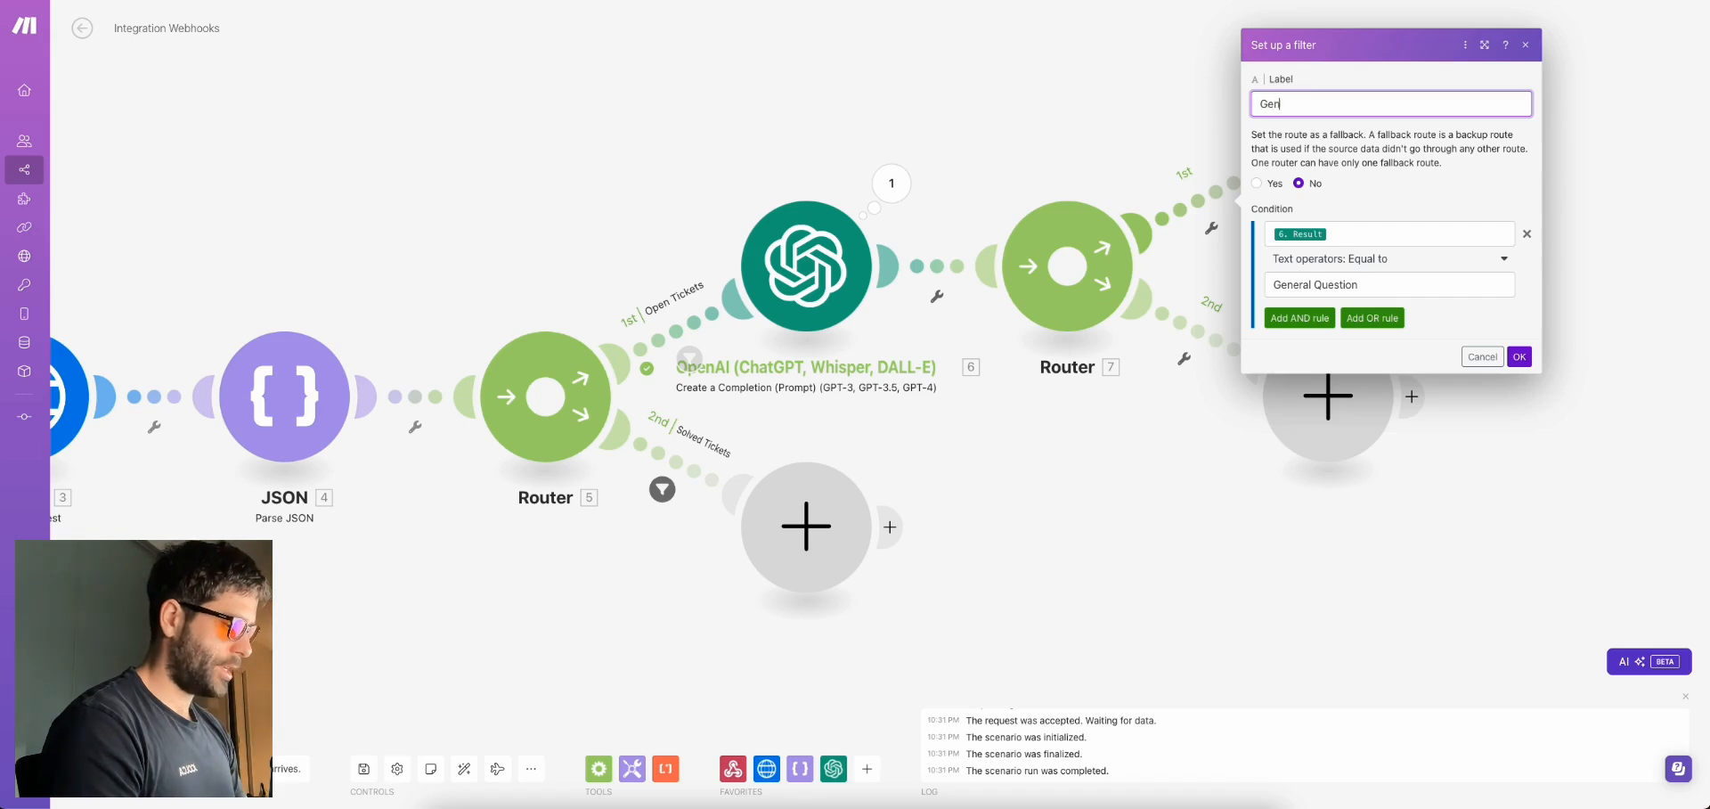
{"action": "type", "text": "n"}
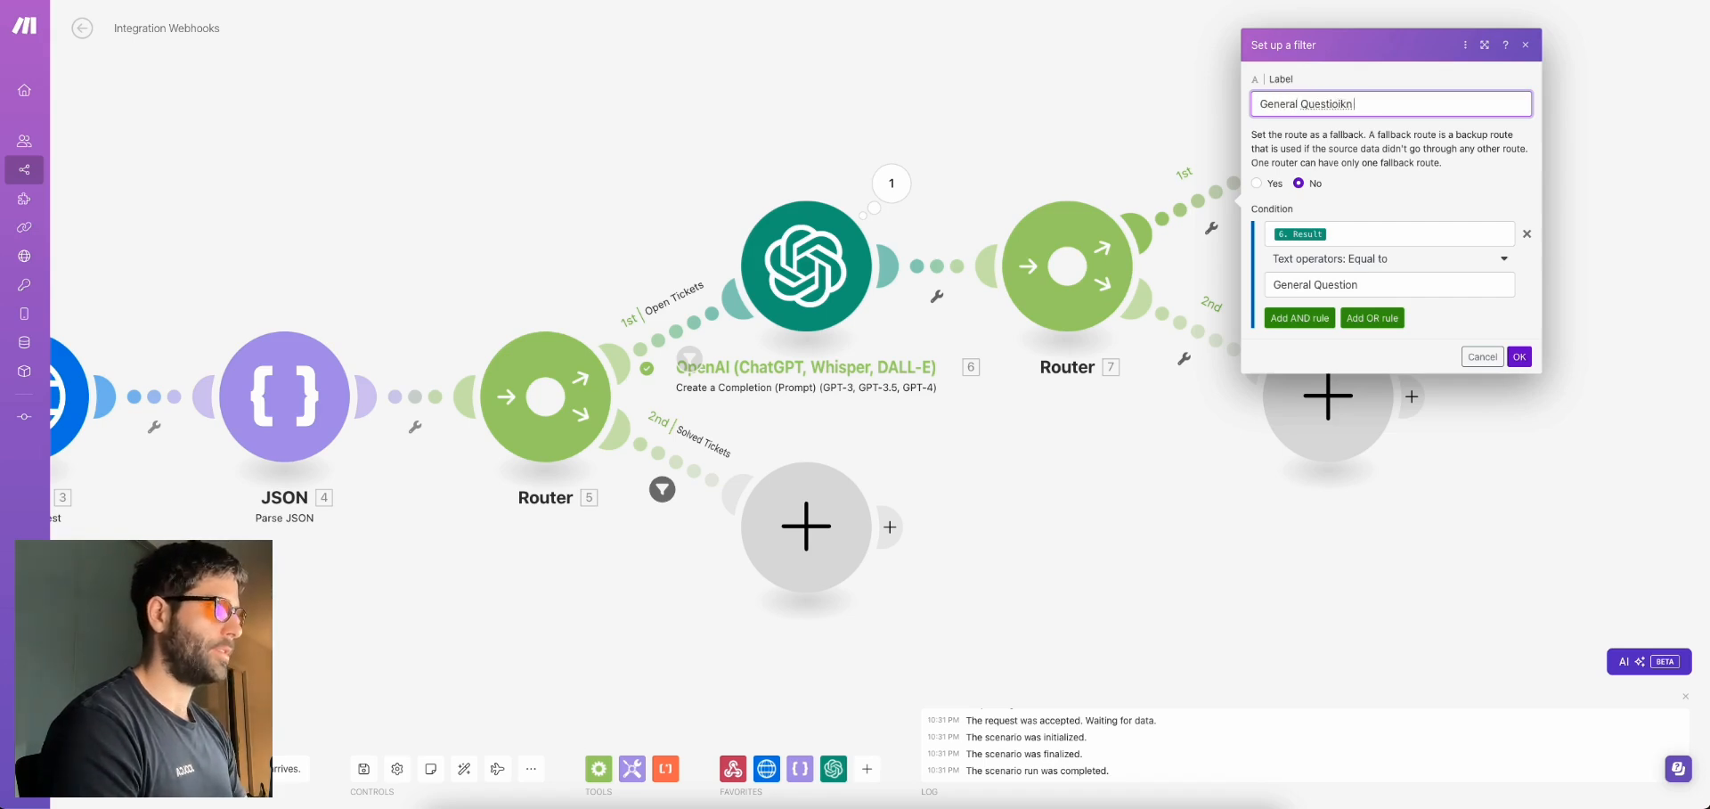
{"action": "type", "text": "n Ticket"}
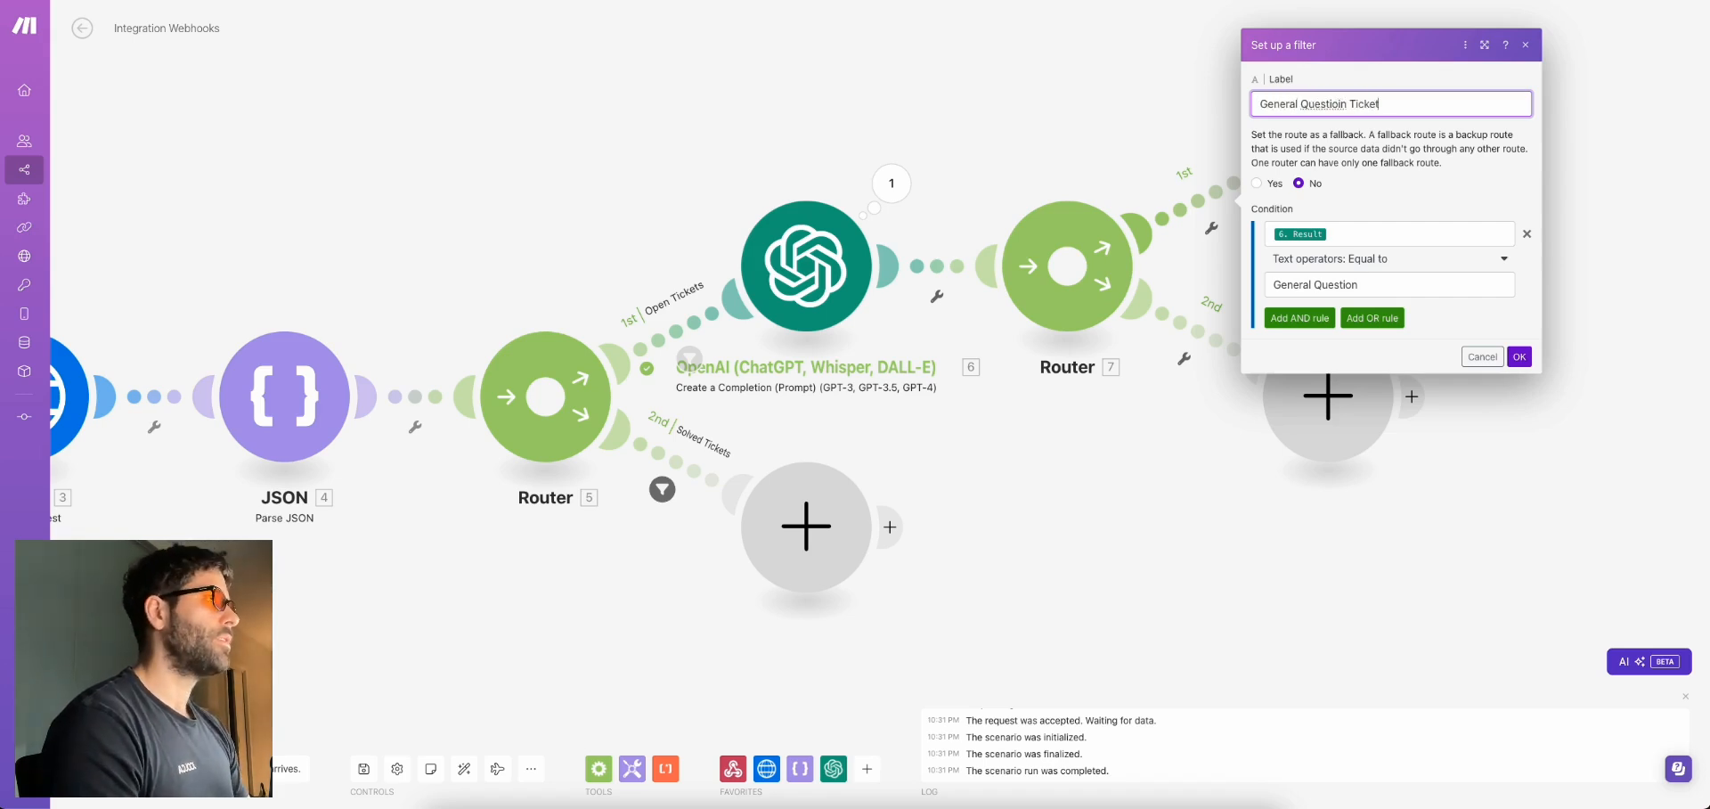
{"action": "type", "text": "s"}
{"action": "left_click", "coordinate": [1338, 104]}
{"action": "key", "text": "BackSpace"}
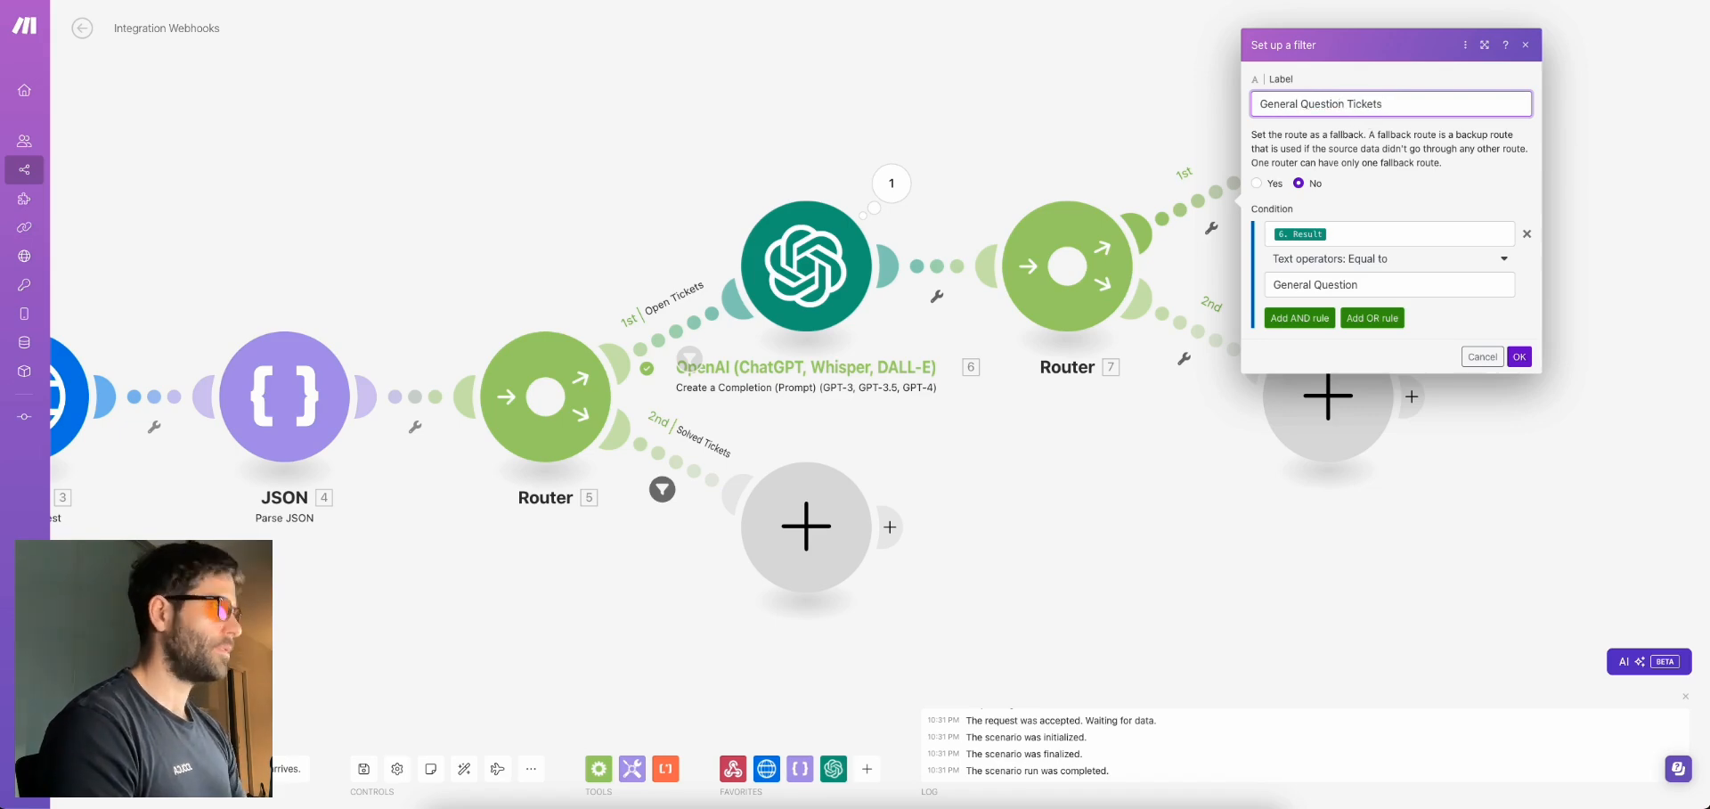
{"action": "left_click", "coordinate": [1520, 357]}
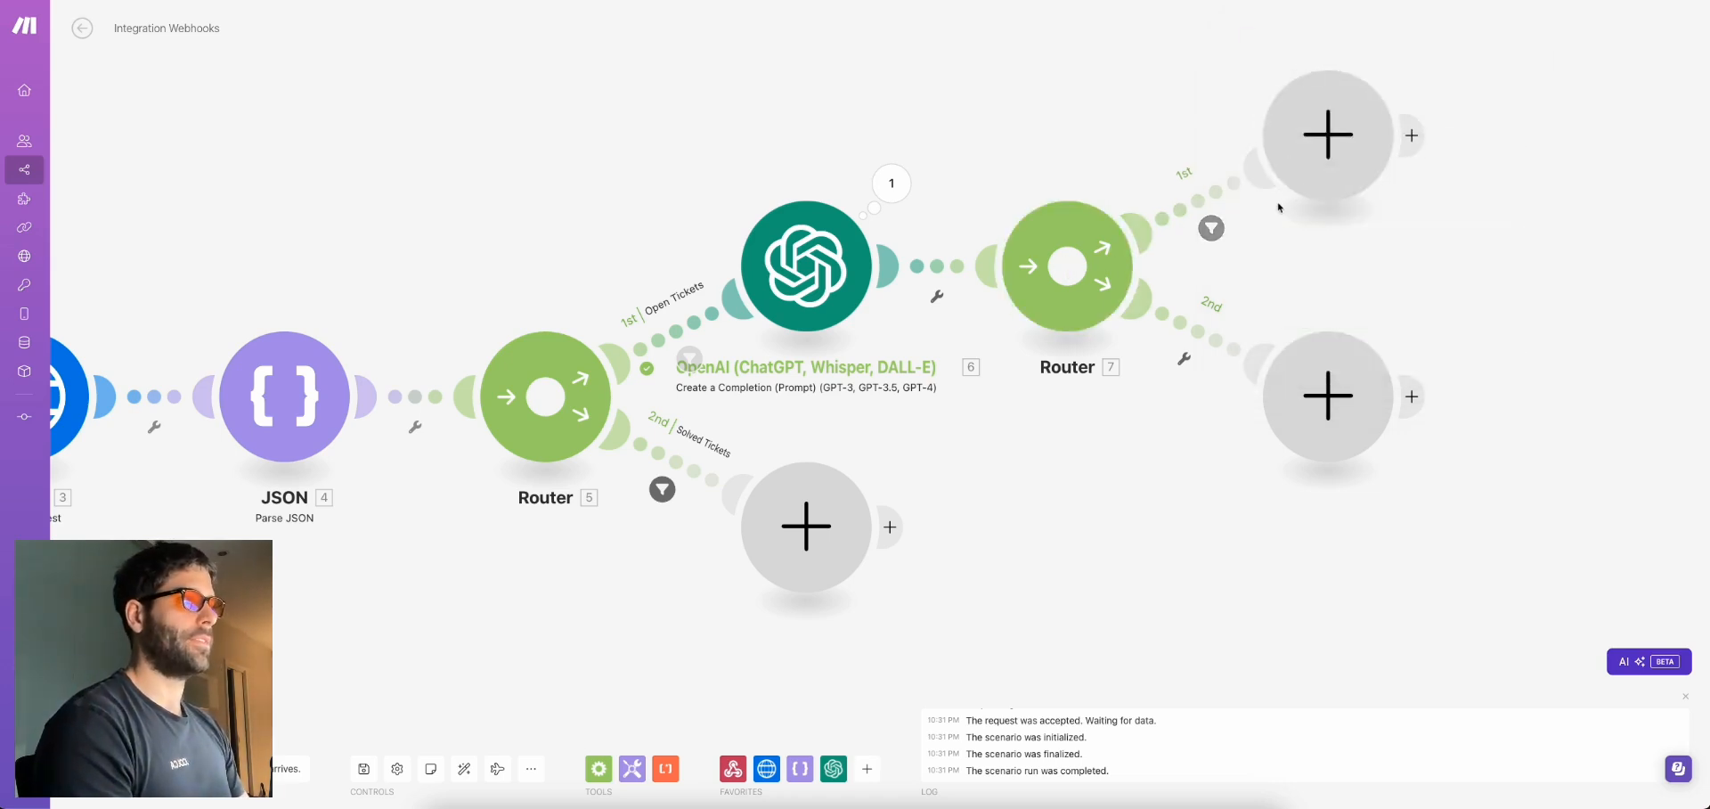
Check the Troubleshooting category name in the OpenAI module's system prompt
{"action": "left_click", "coordinate": [1251, 356]}
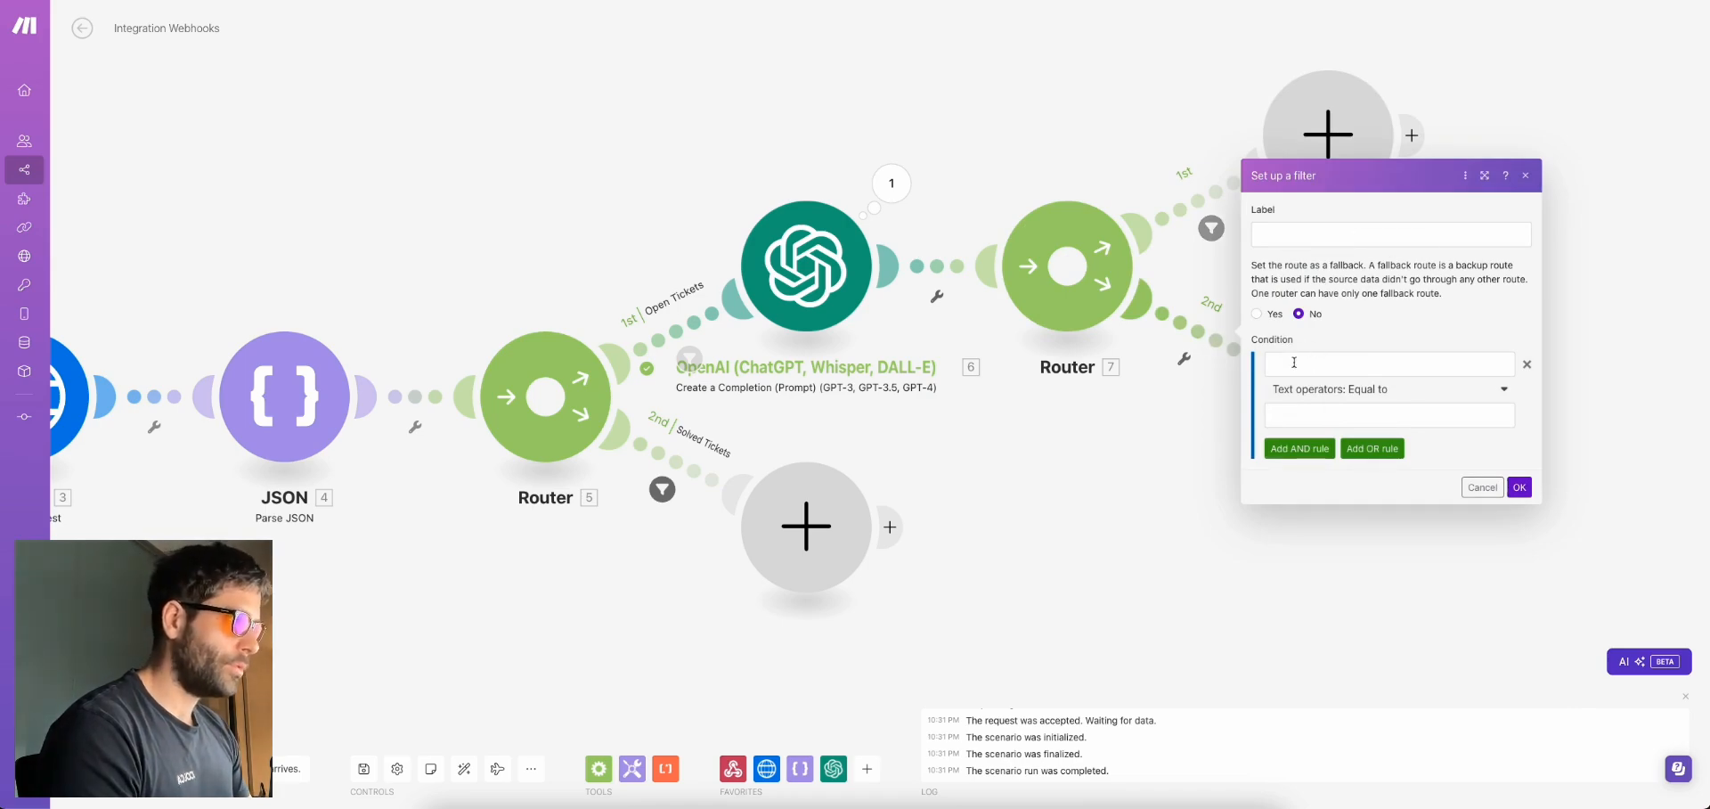
{"action": "left_click", "coordinate": [824, 271]}
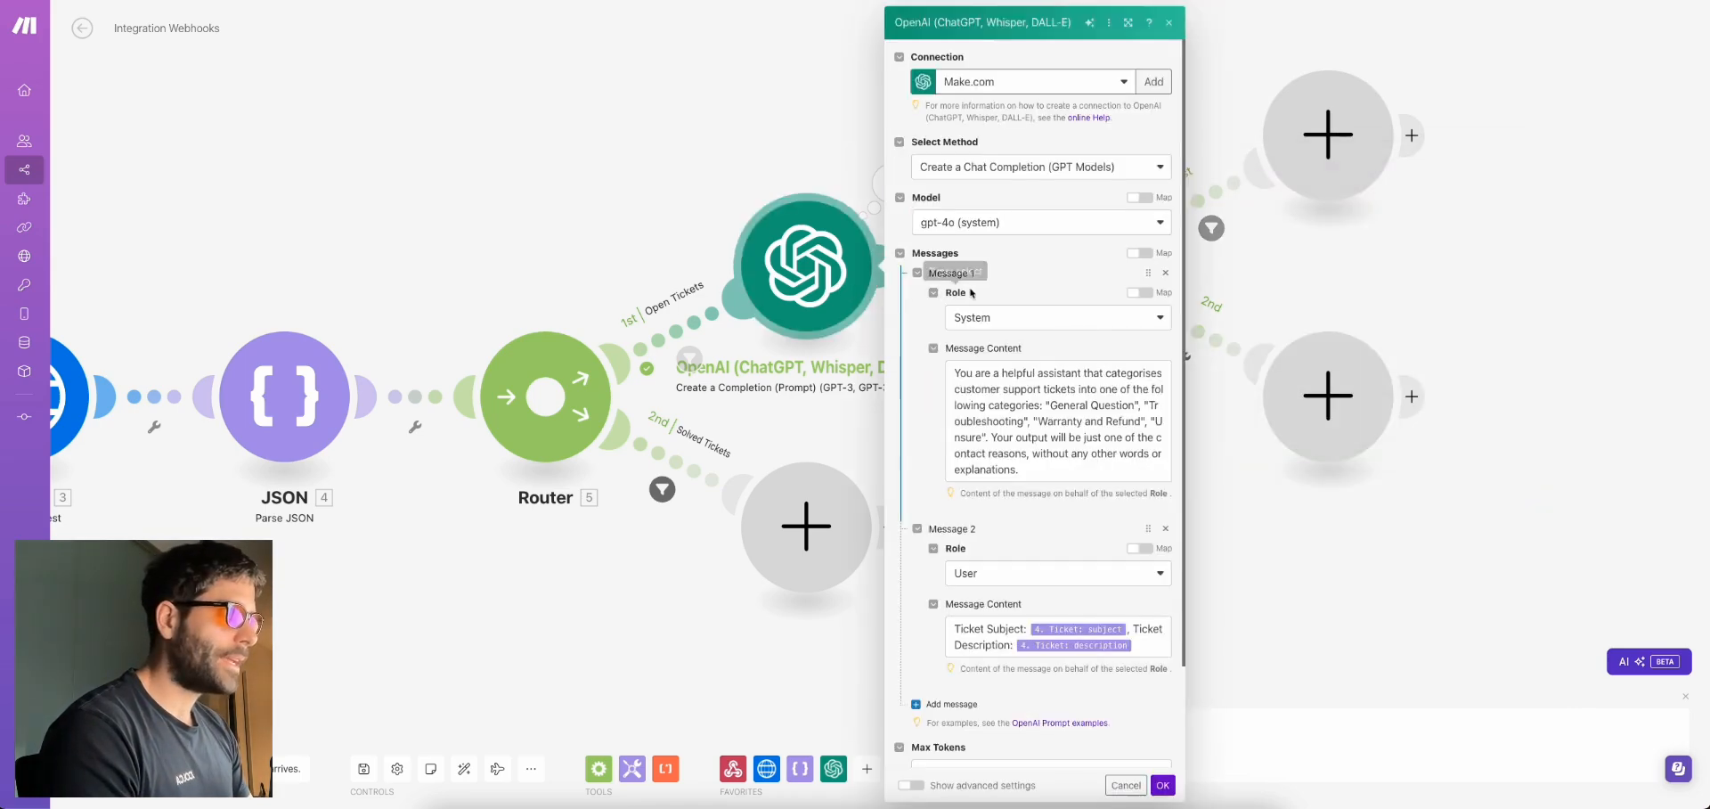
{"action": "left_click", "coordinate": [1149, 405]}
{"action": "left_click_drag", "start_coordinate": [1149, 405], "coordinate": [1012, 412]}
{"action": "double_click", "coordinate": [1012, 414]}
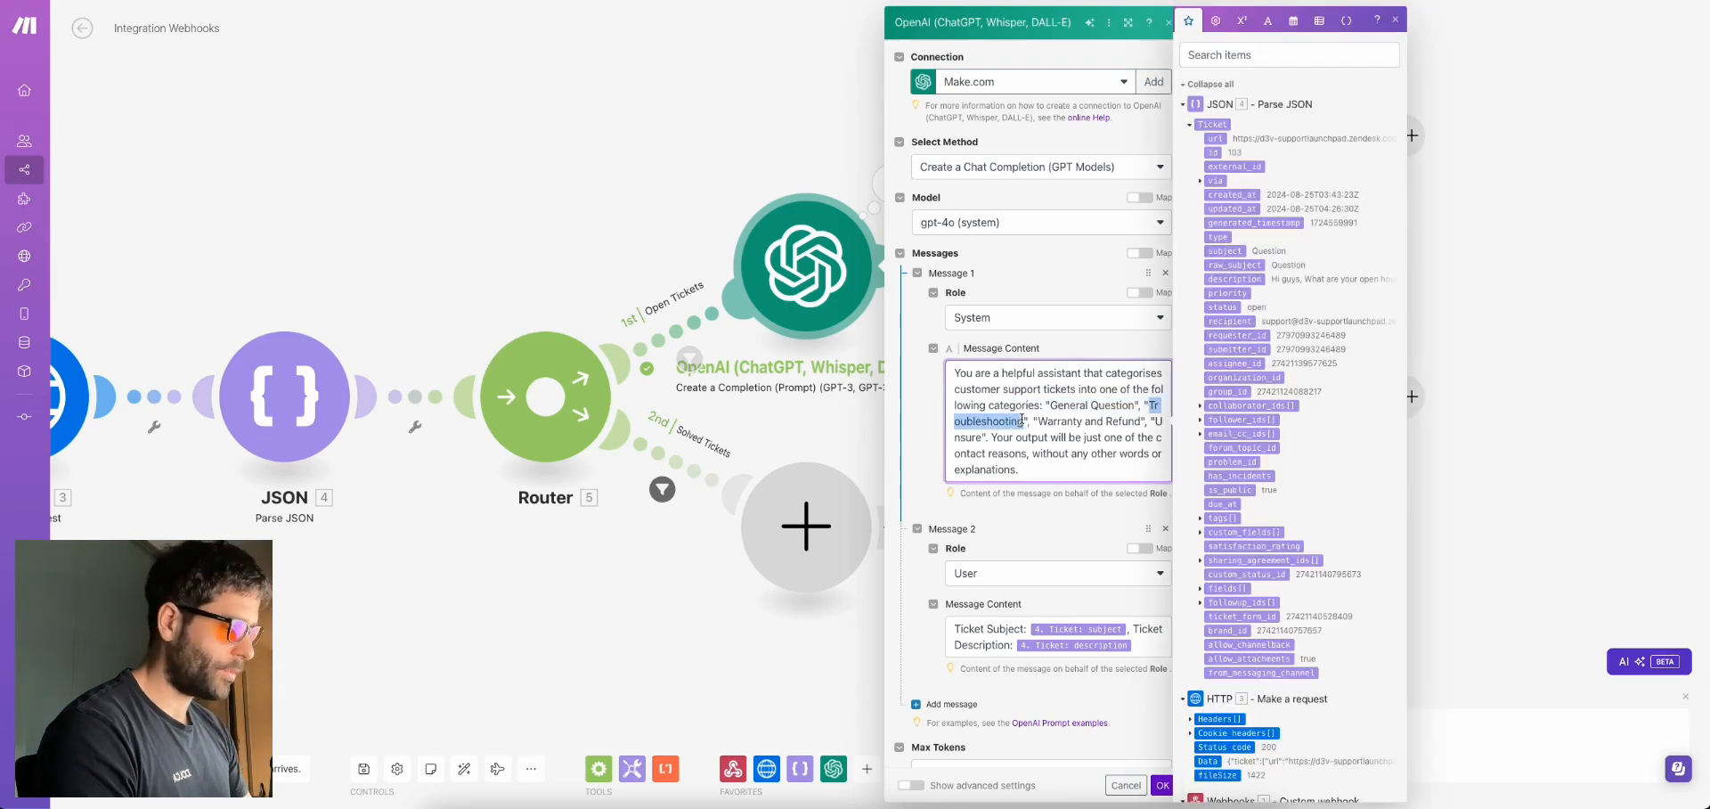
{"action": "left_click", "coordinate": [1514, 189]}
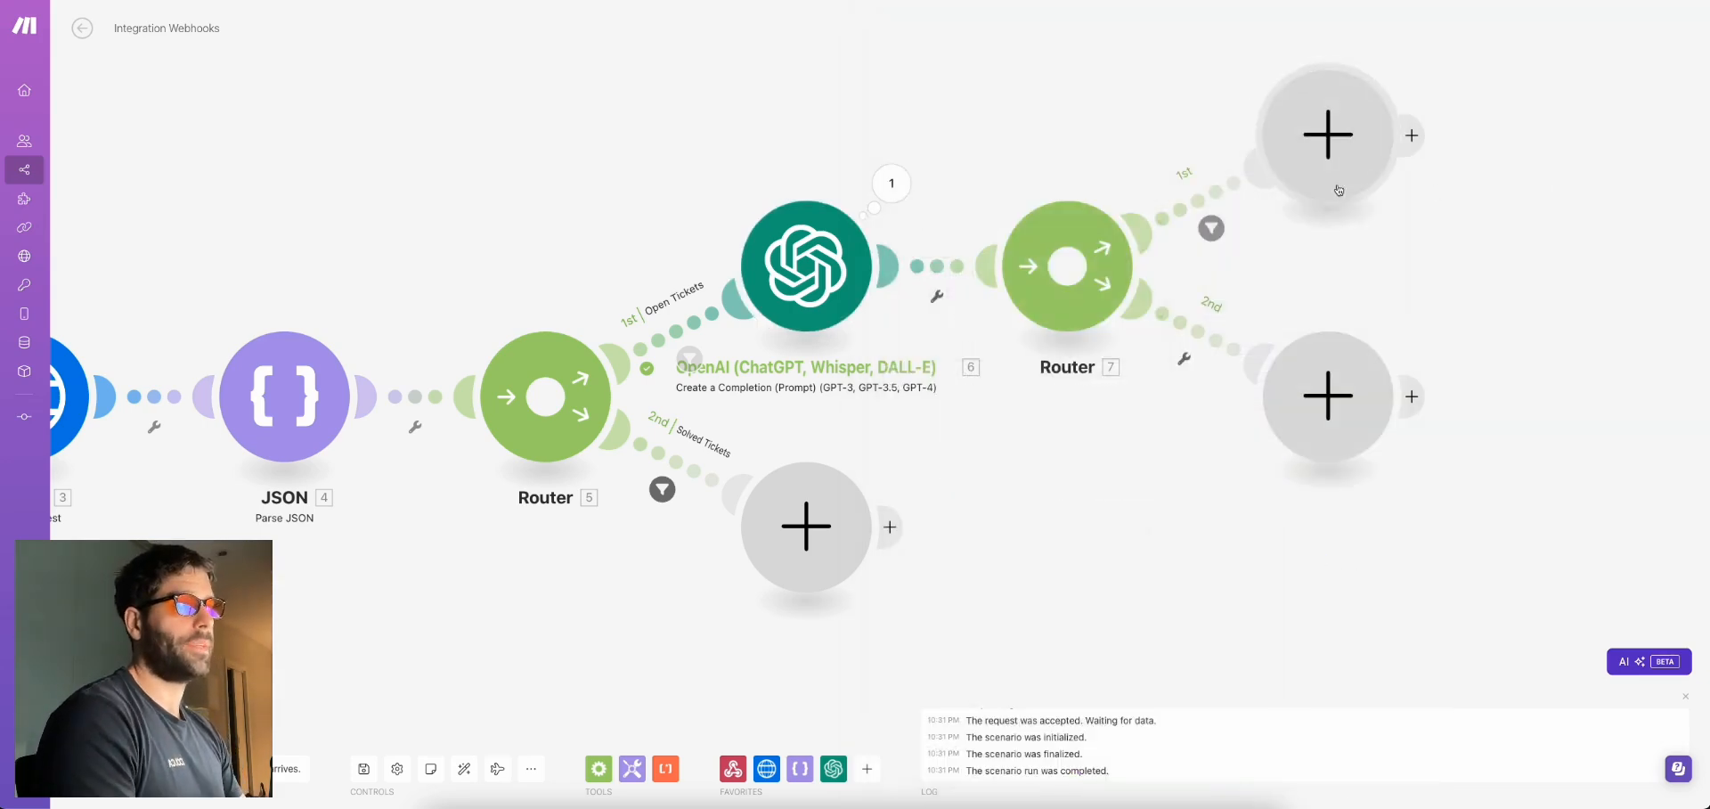
Filter the second route on OpenAI Result equal to 'Troubleshooting', labelled 'Troubleshooting Tickets'
{"action": "left_click", "coordinate": [1230, 354]}
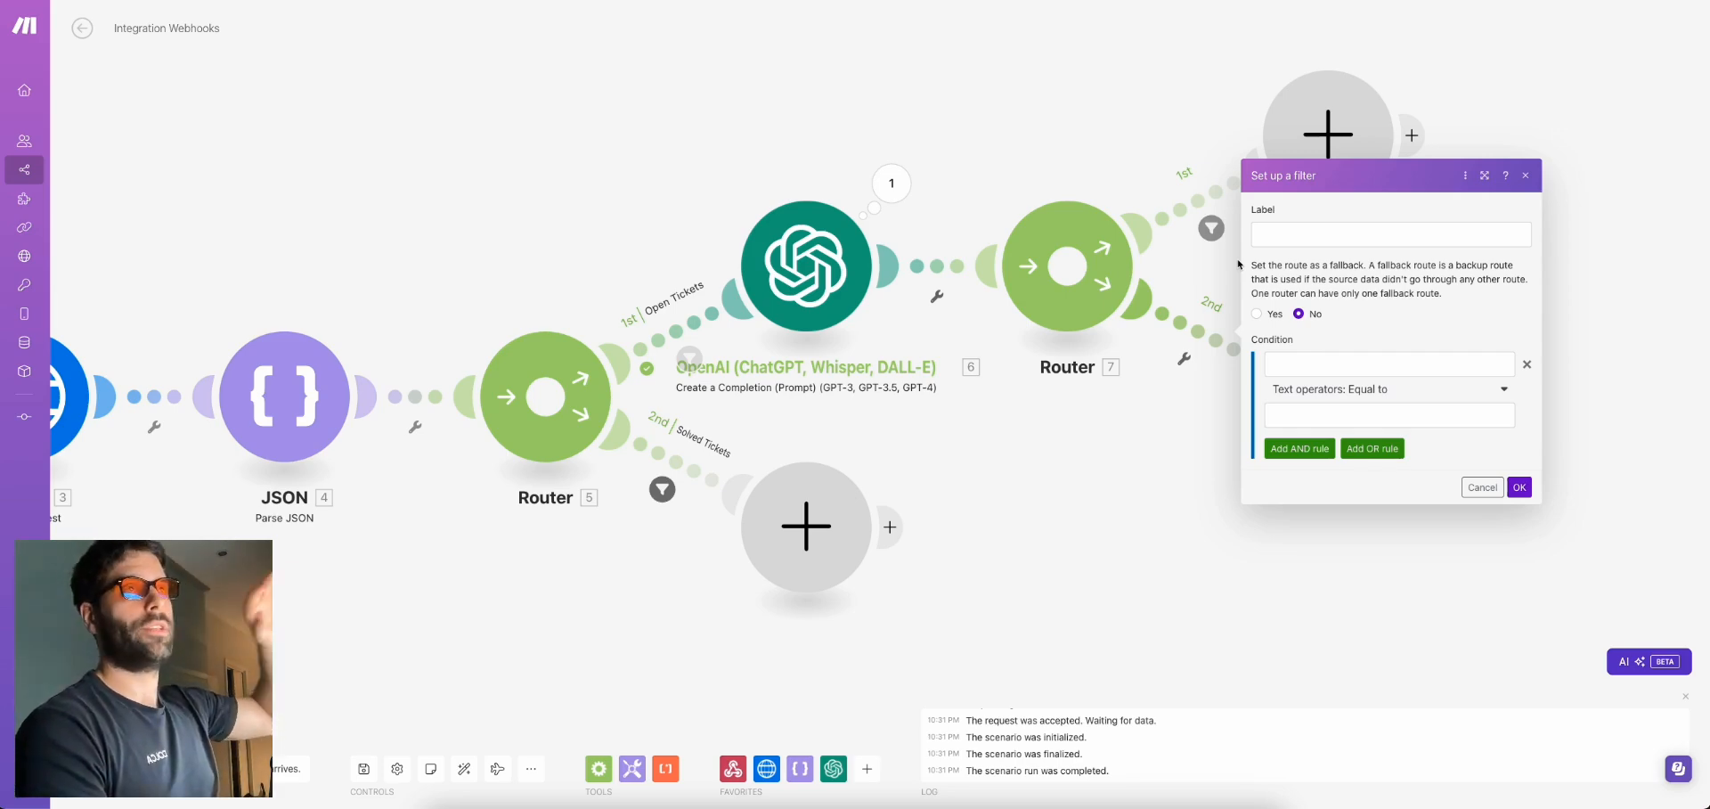
{"action": "left_click", "coordinate": [1300, 360]}
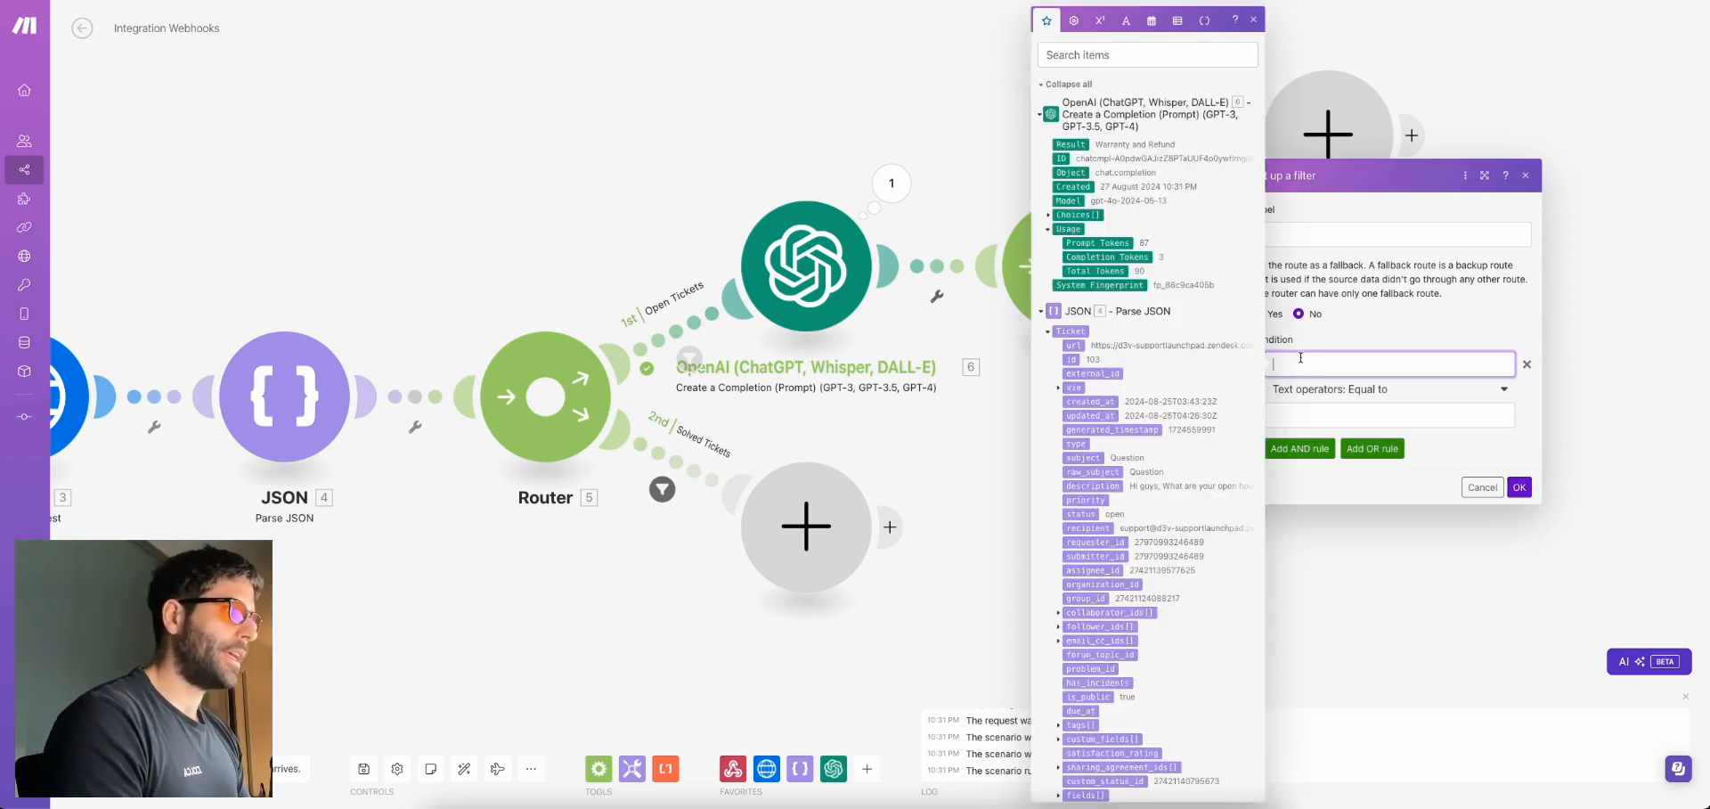
{"action": "left_click", "coordinate": [1072, 144]}
{"action": "left_click", "coordinate": [1338, 414]}
{"action": "type", "text": "Troubleshooting"}
{"action": "left_click", "coordinate": [1344, 228]}
{"action": "type", "text": "Troubleshootin"}
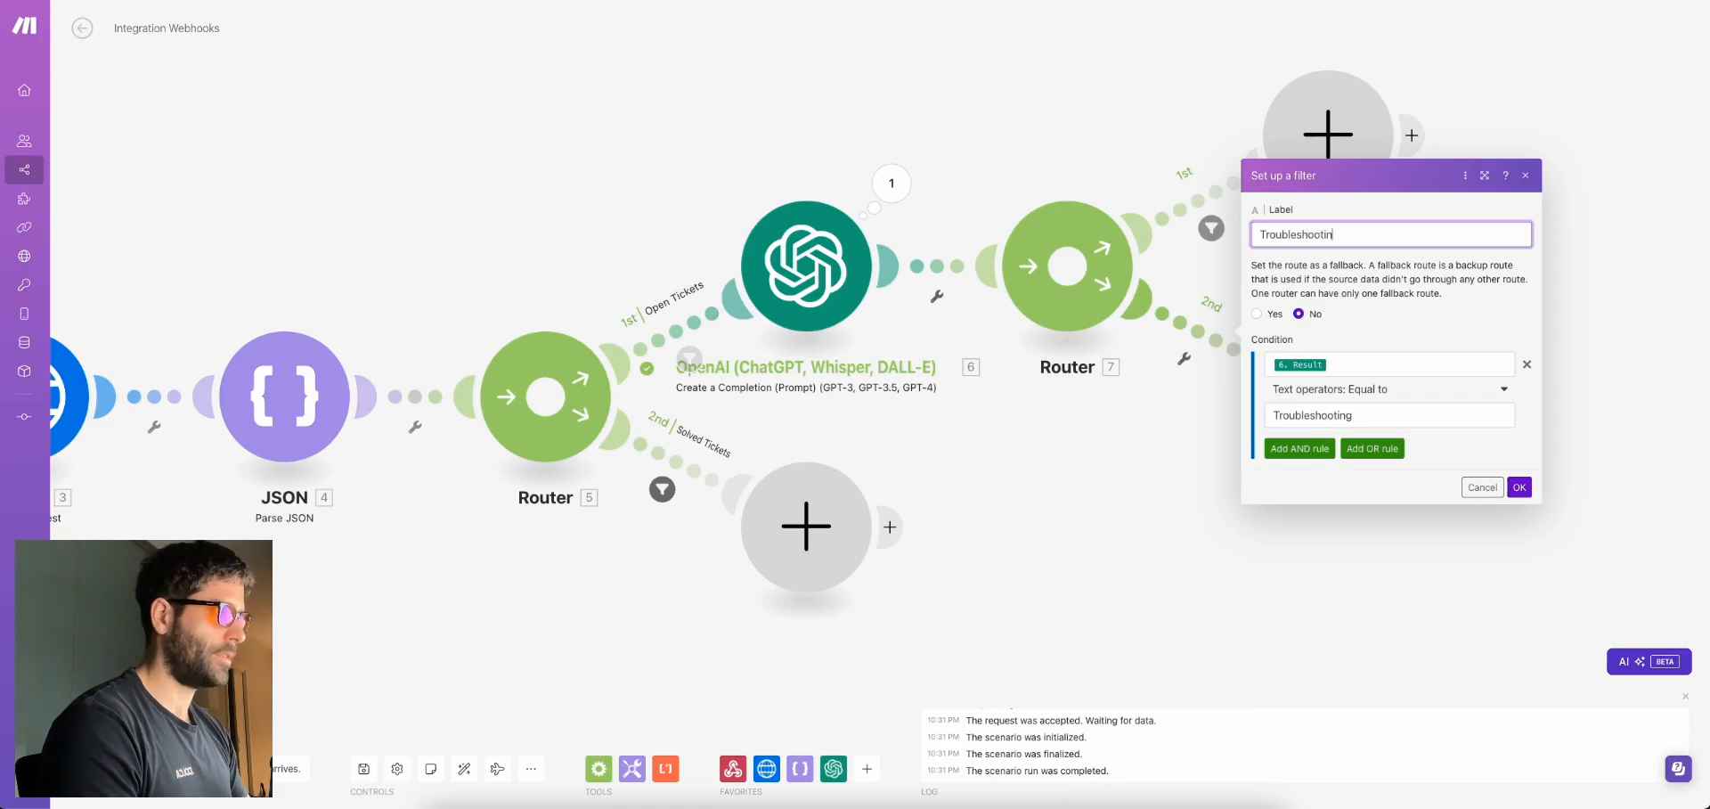
{"action": "type", "text": "g Tickets"}
{"action": "left_click", "coordinate": [1520, 487]}
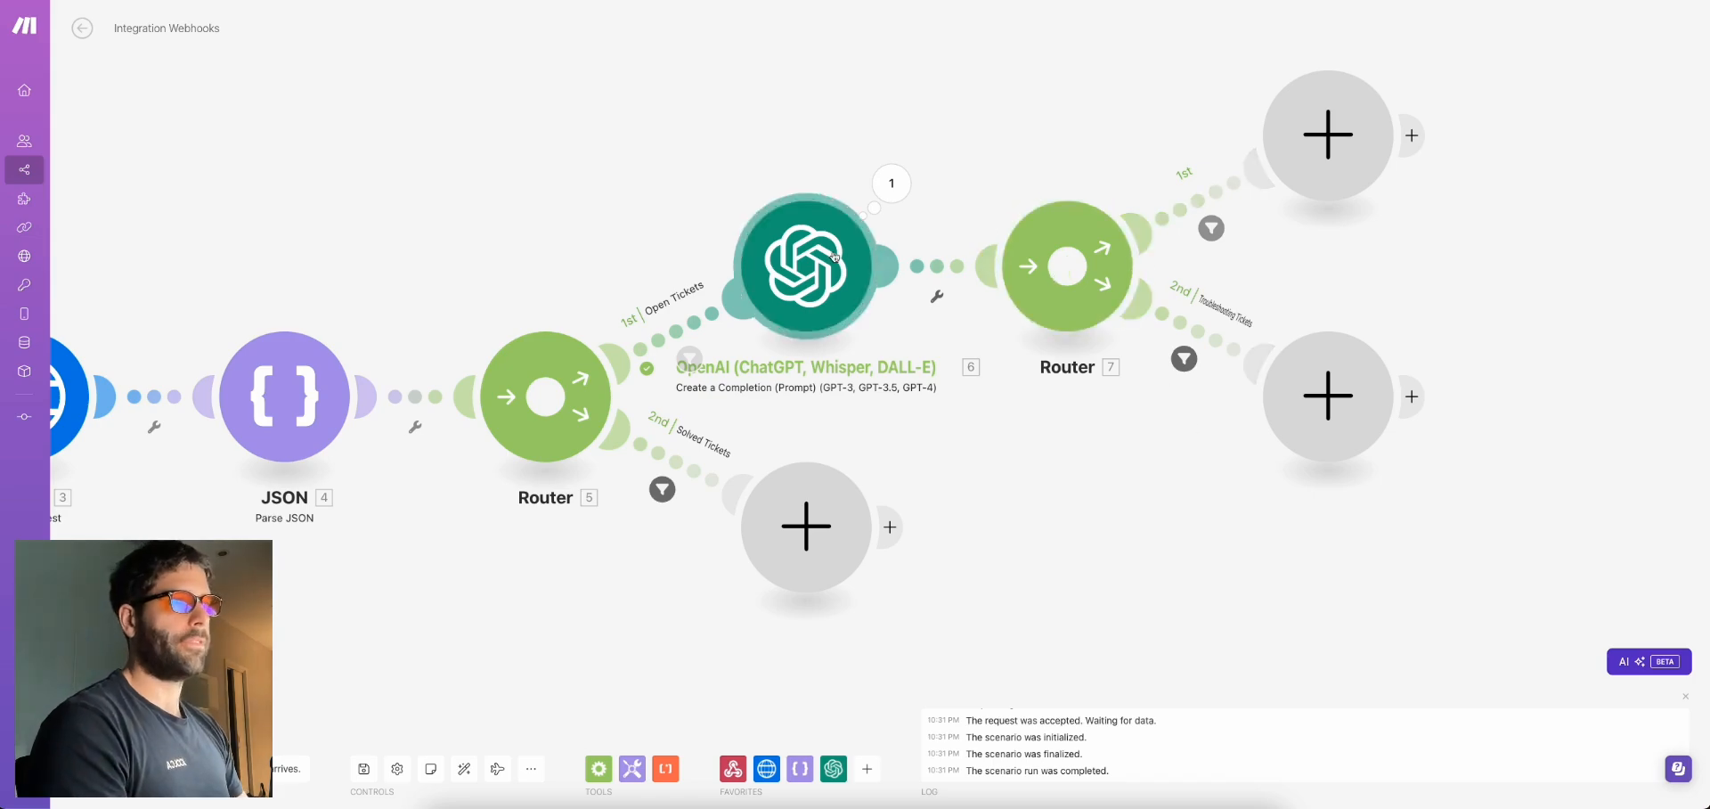
Review the prompt's category list again, including Warranty and Refund
{"action": "left_click", "coordinate": [806, 266]}
{"action": "left_click_drag", "start_coordinate": [1051, 405], "coordinate": [1136, 406]}
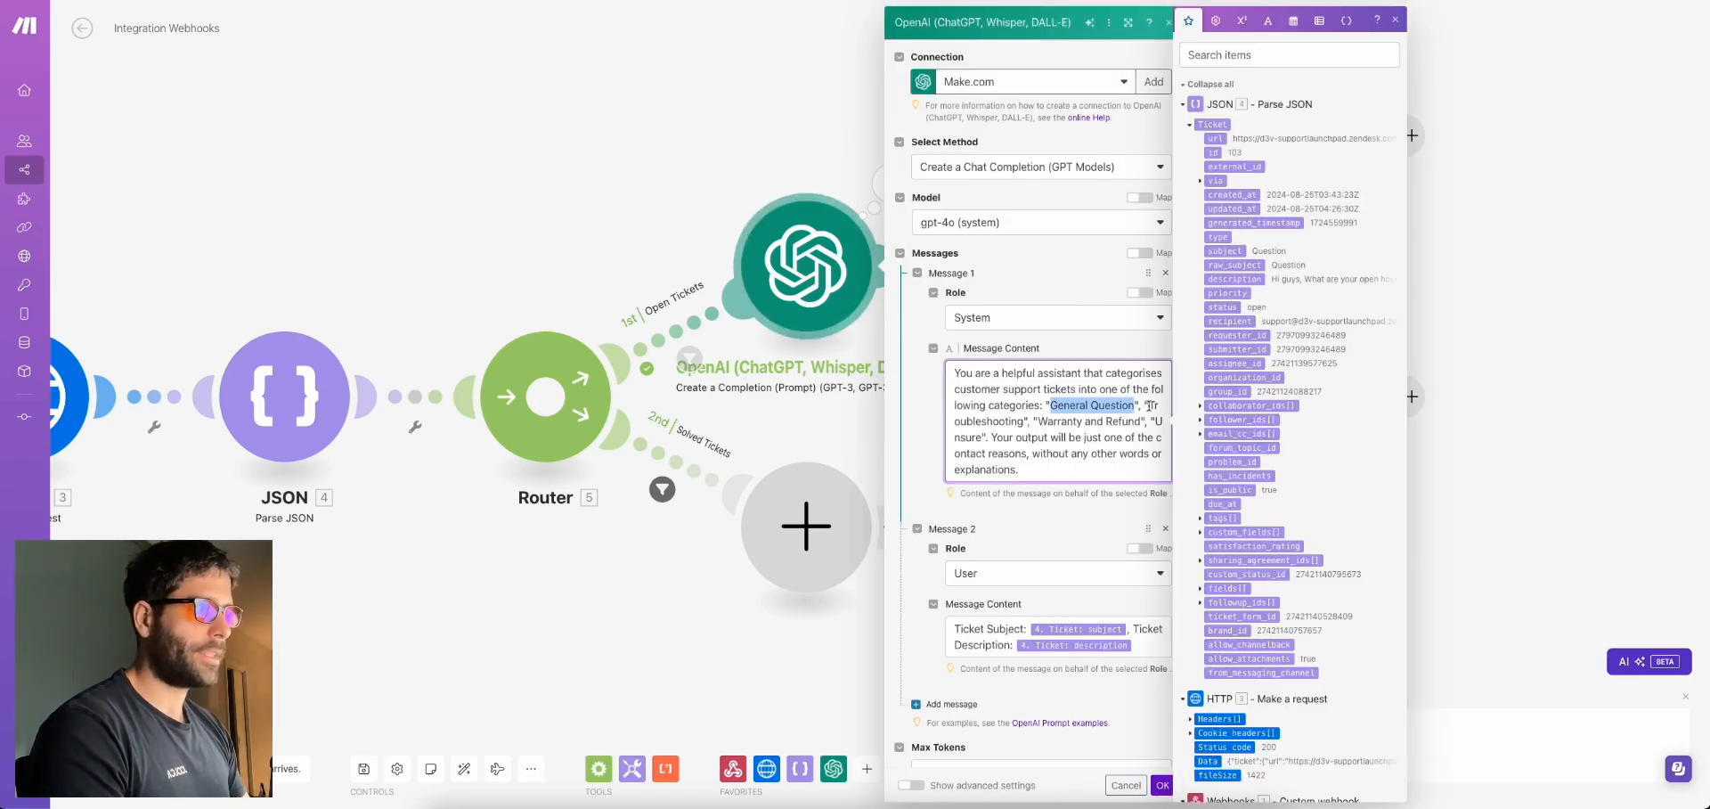
{"action": "double_click", "coordinate": [1151, 405]}
{"action": "left_click_drag", "start_coordinate": [1036, 419], "coordinate": [1113, 418]}
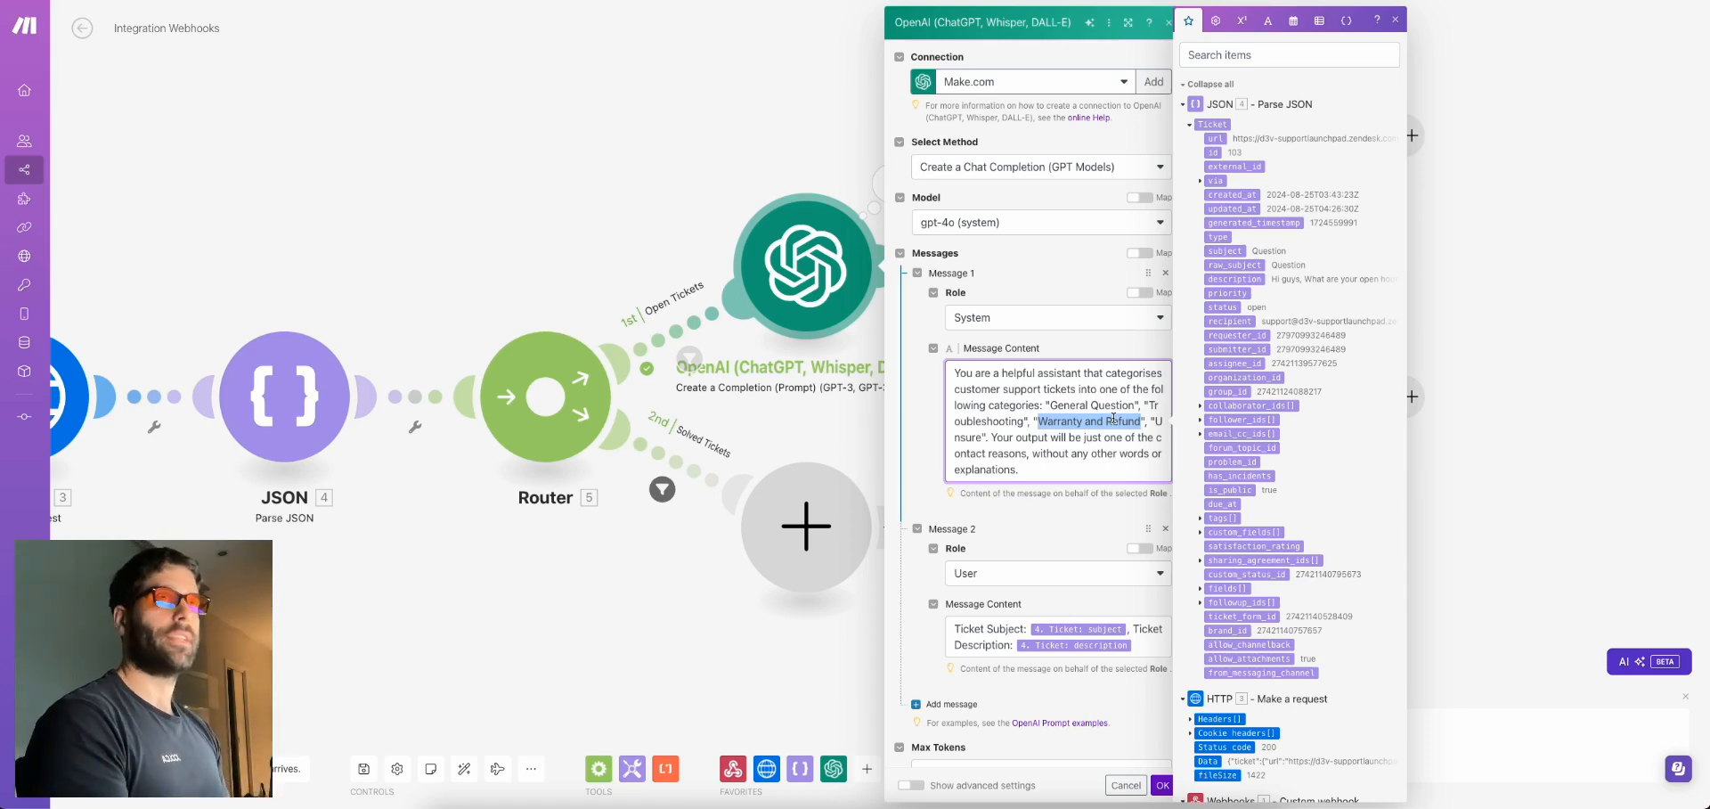
{"action": "left_click", "coordinate": [1546, 336]}
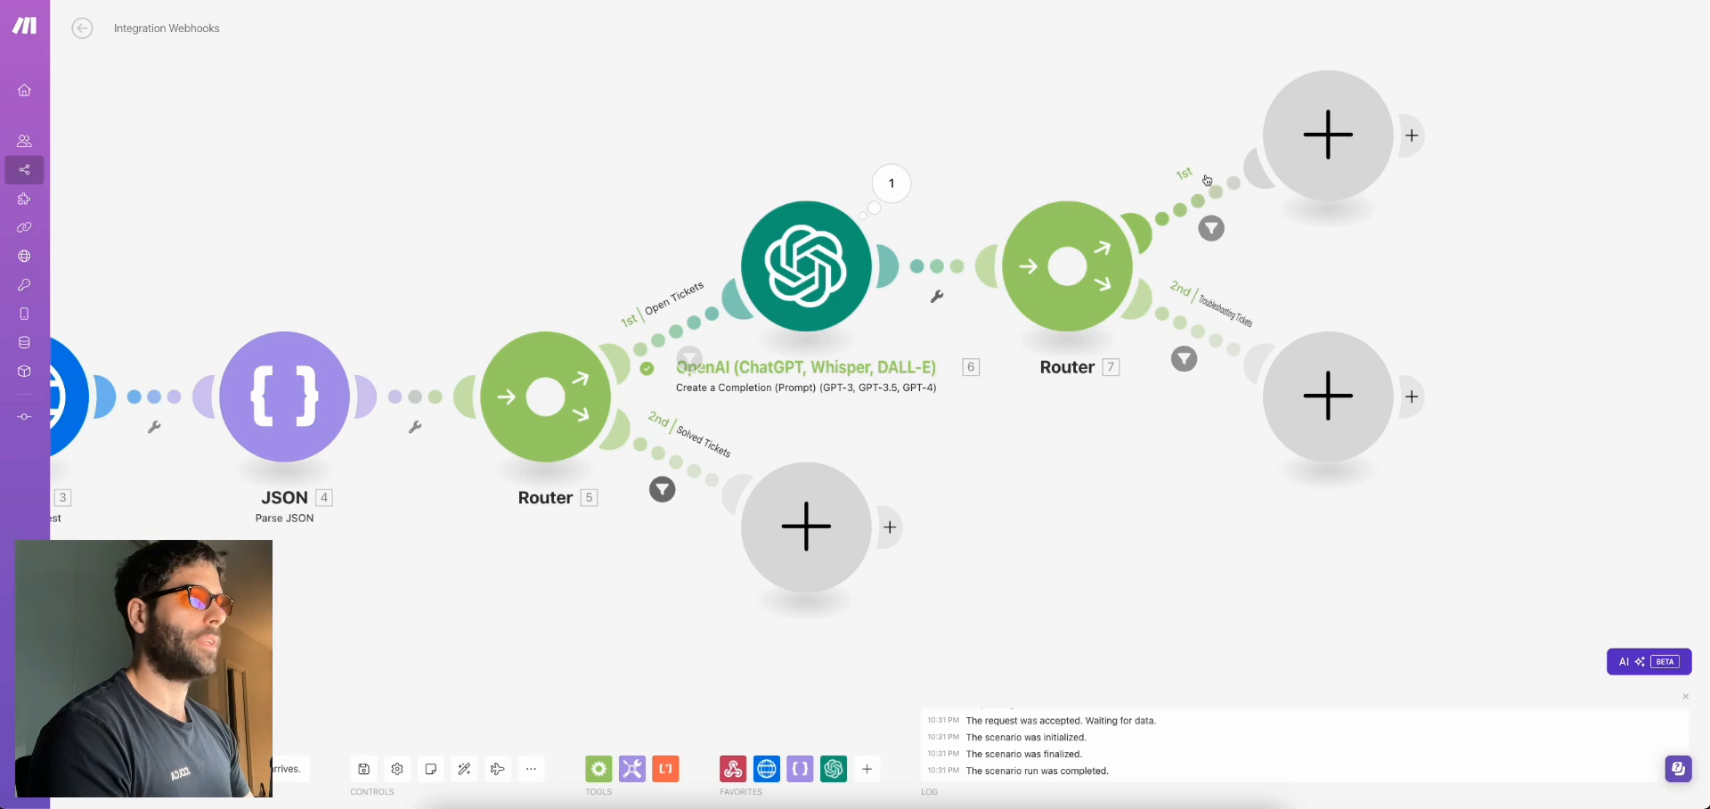
Change the second route's condition to Result Not equal to 'General Question'
{"action": "left_click", "coordinate": [1204, 211]}
{"action": "left_click", "coordinate": [1128, 153]}
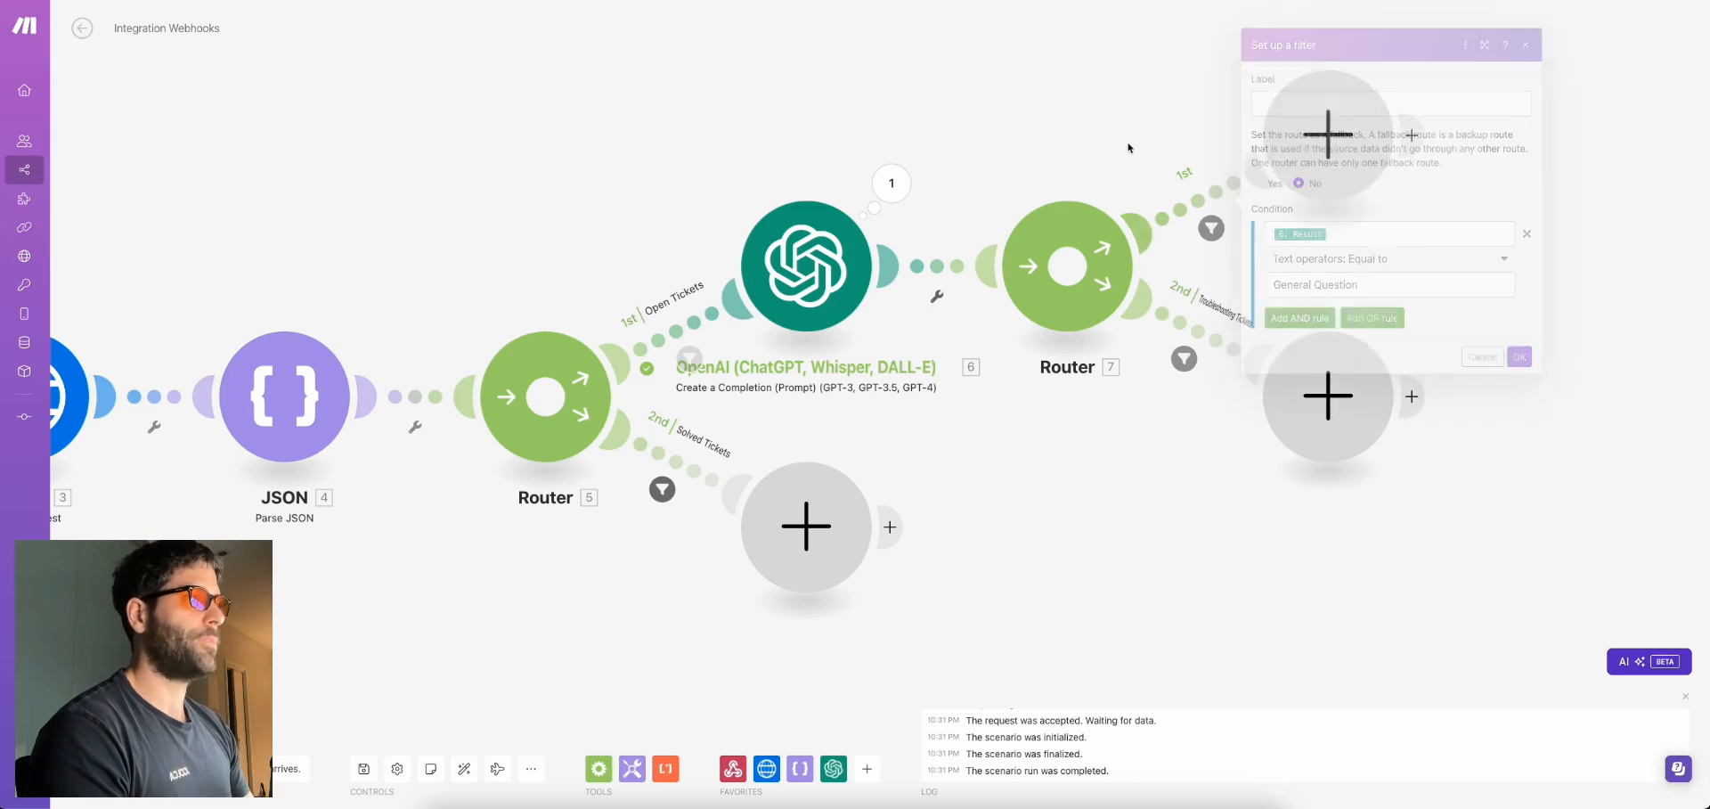
{"action": "left_click", "coordinate": [1199, 331]}
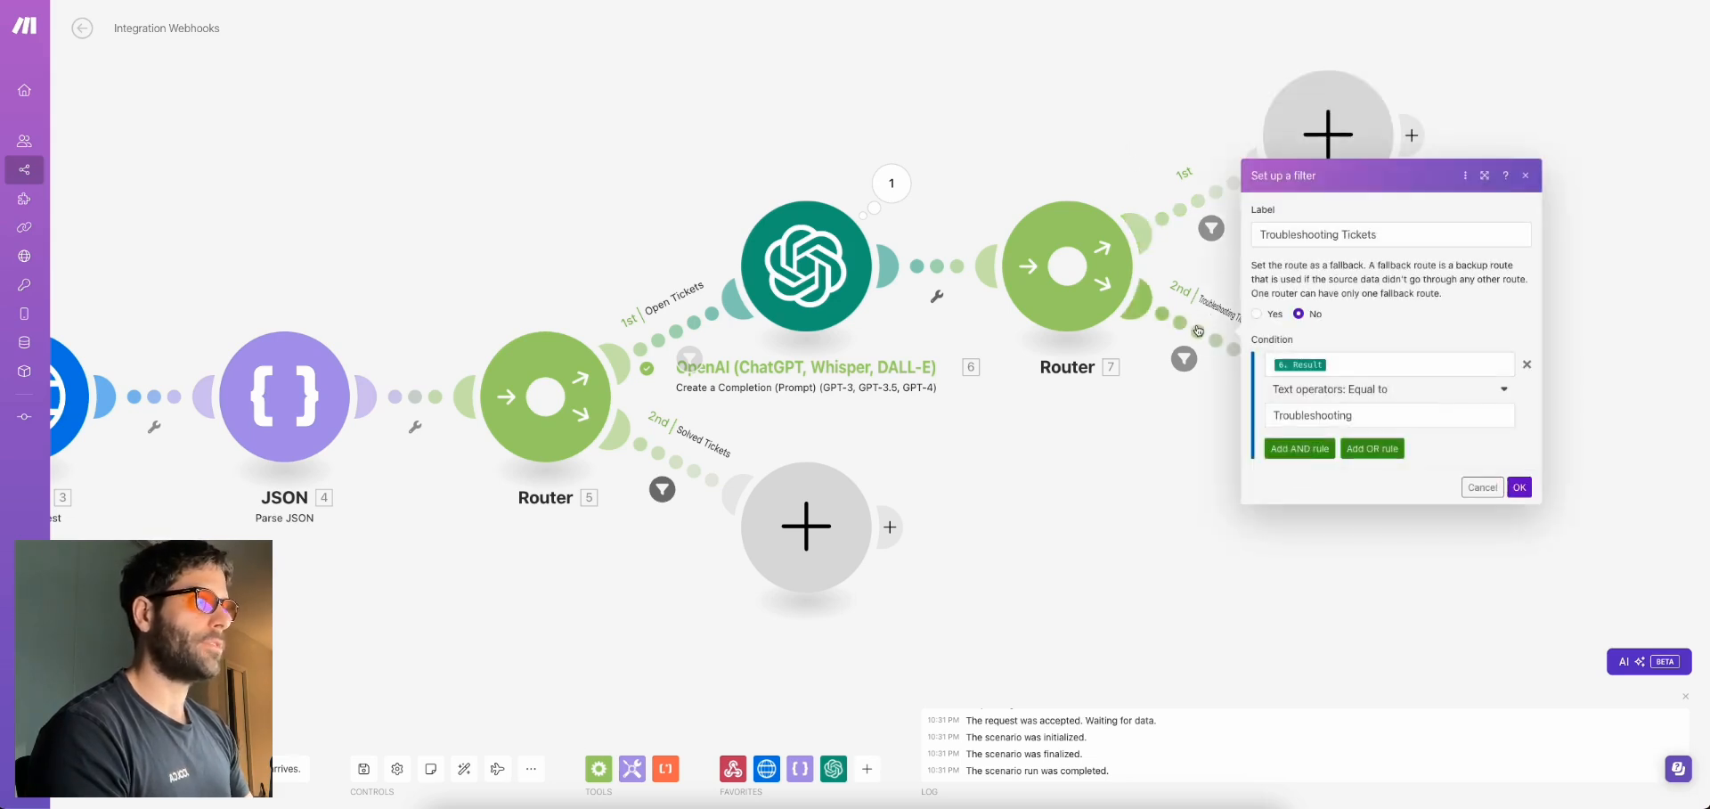
{"action": "left_click", "coordinate": [1317, 393]}
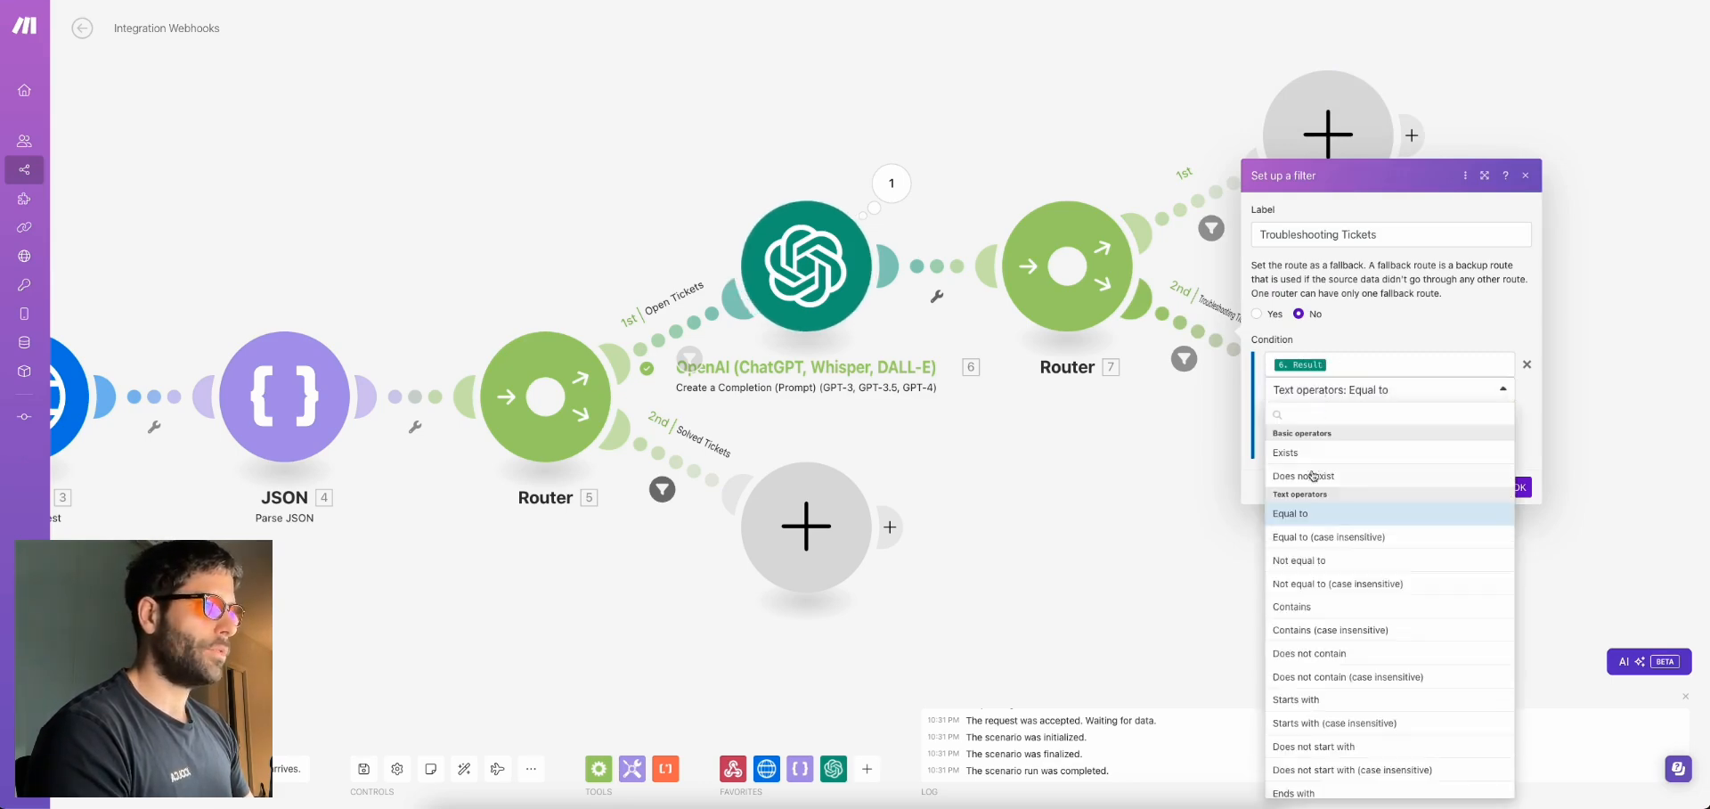
{"action": "left_click", "coordinate": [1299, 560]}
{"action": "double_click", "coordinate": [1324, 415]}
{"action": "type", "text": "Gene"}
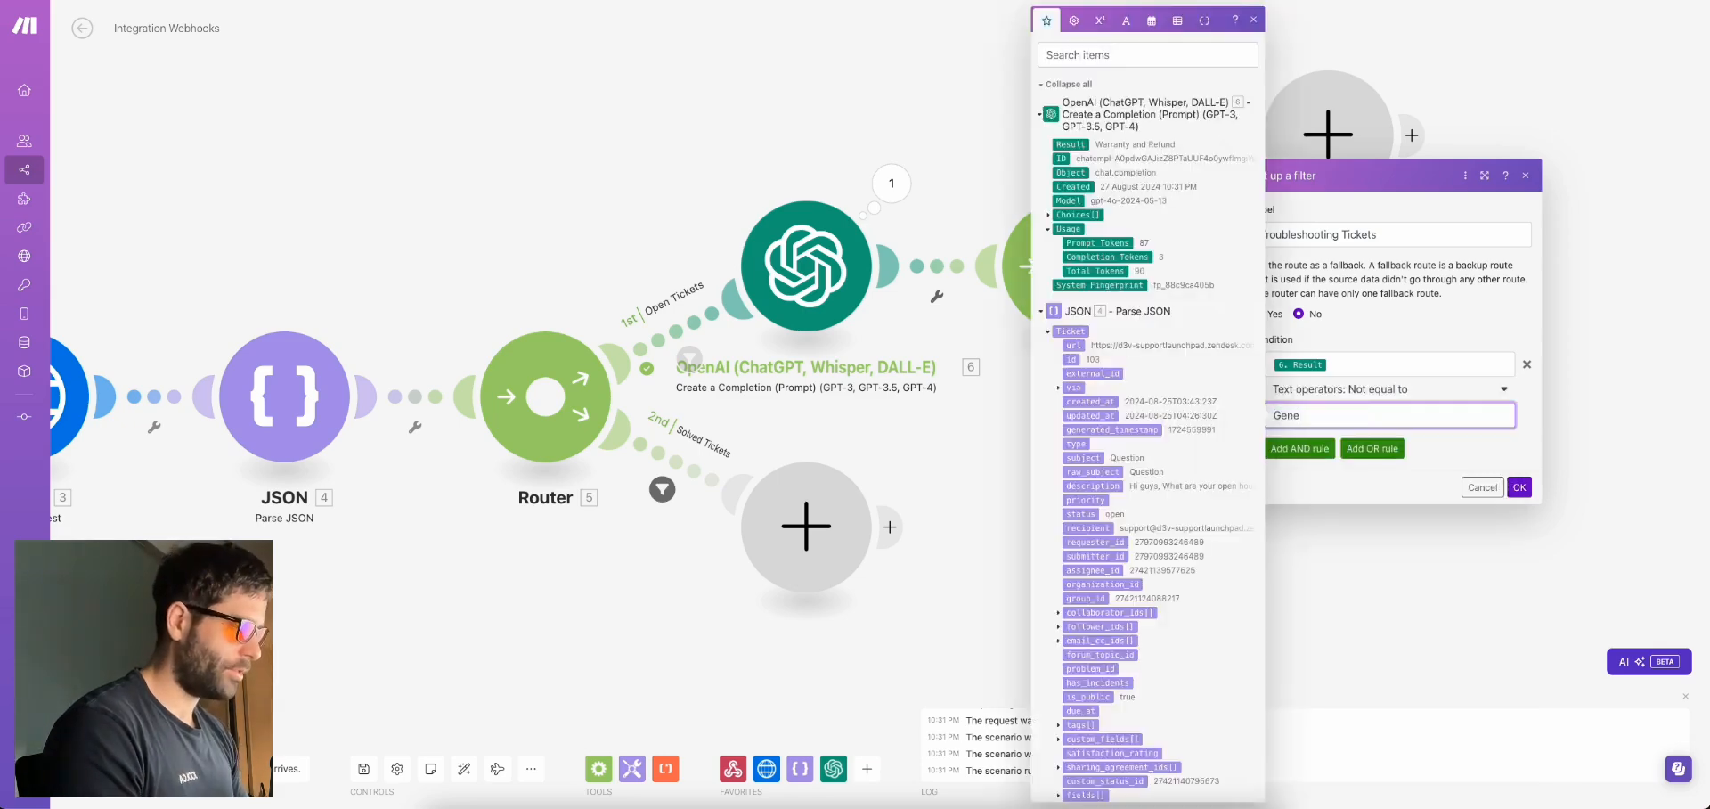
{"action": "type", "text": "ral Question"}
{"action": "left_click", "coordinate": [1518, 487]}
Relabel the second route's filter 'Everything else'
{"action": "left_click", "coordinate": [1198, 201]}
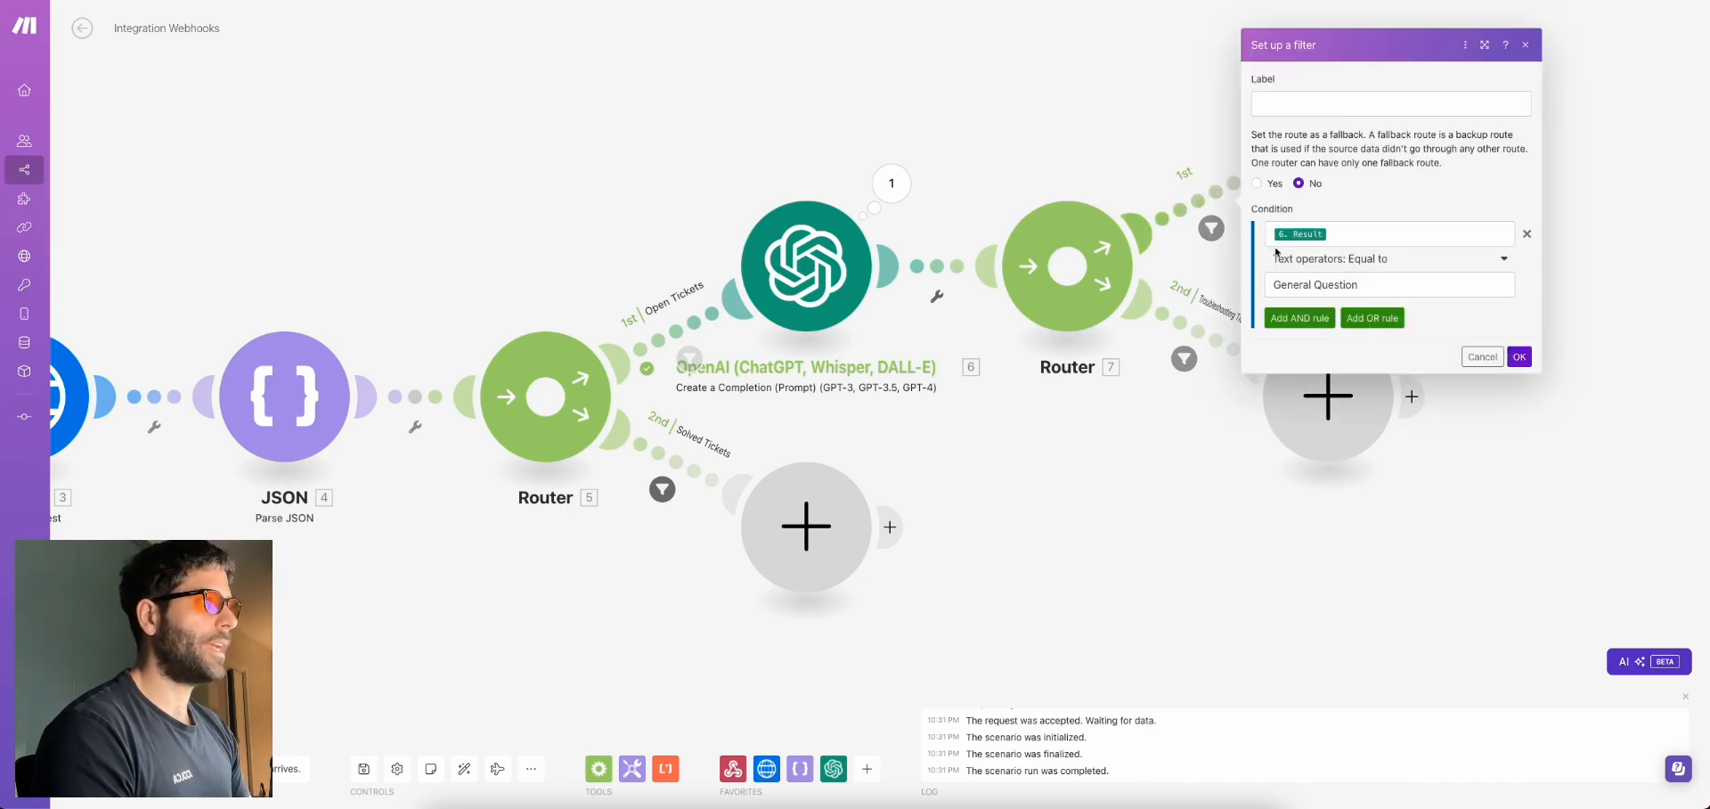
{"action": "key", "text": "Escape"}
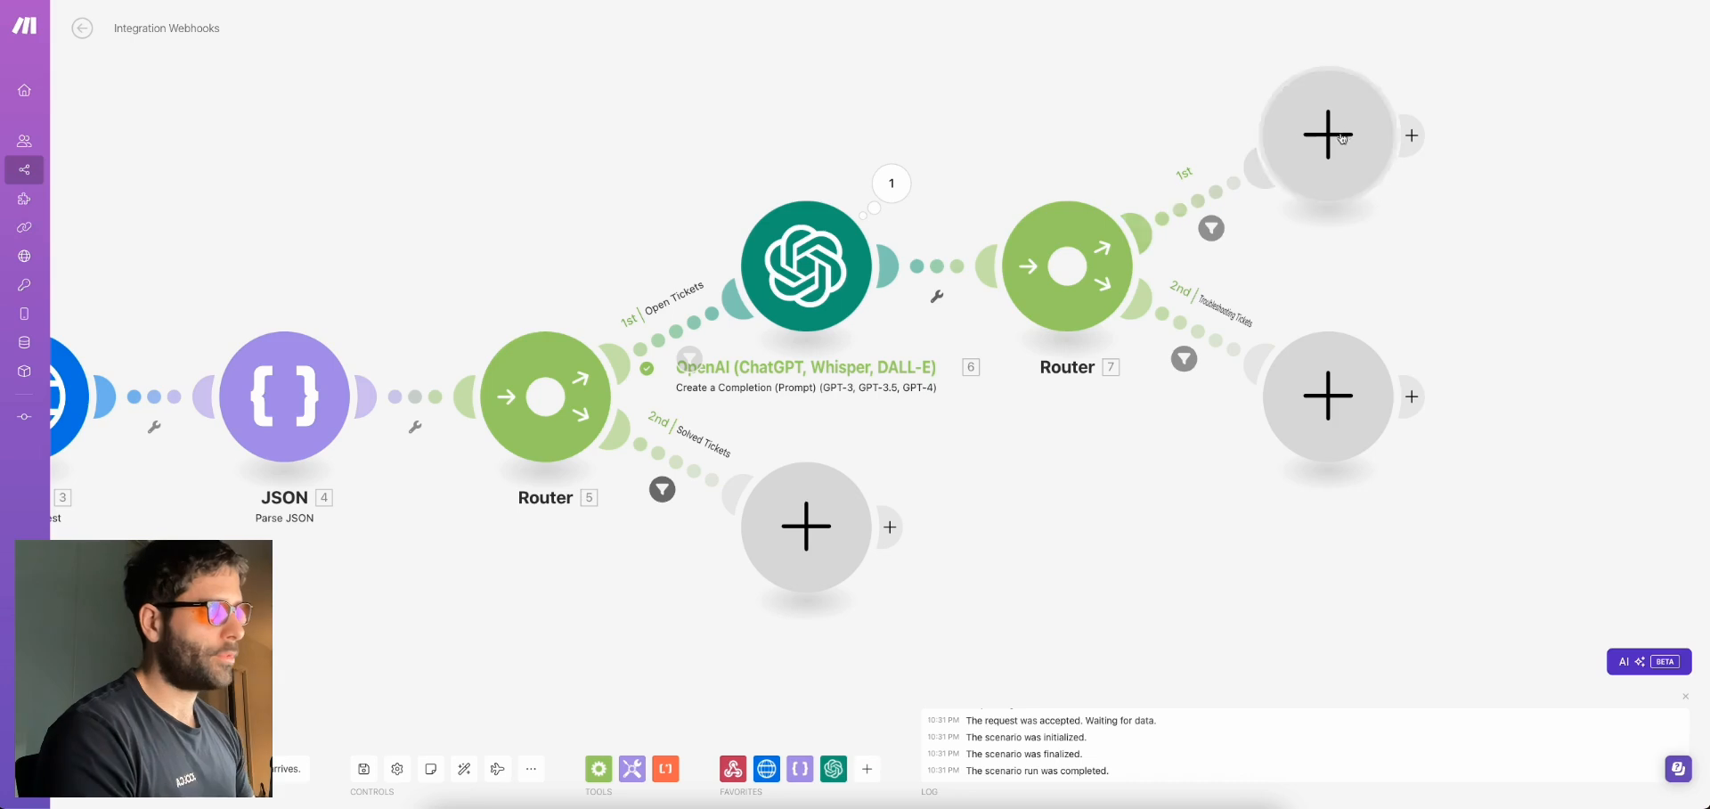
{"action": "left_click", "coordinate": [1219, 319]}
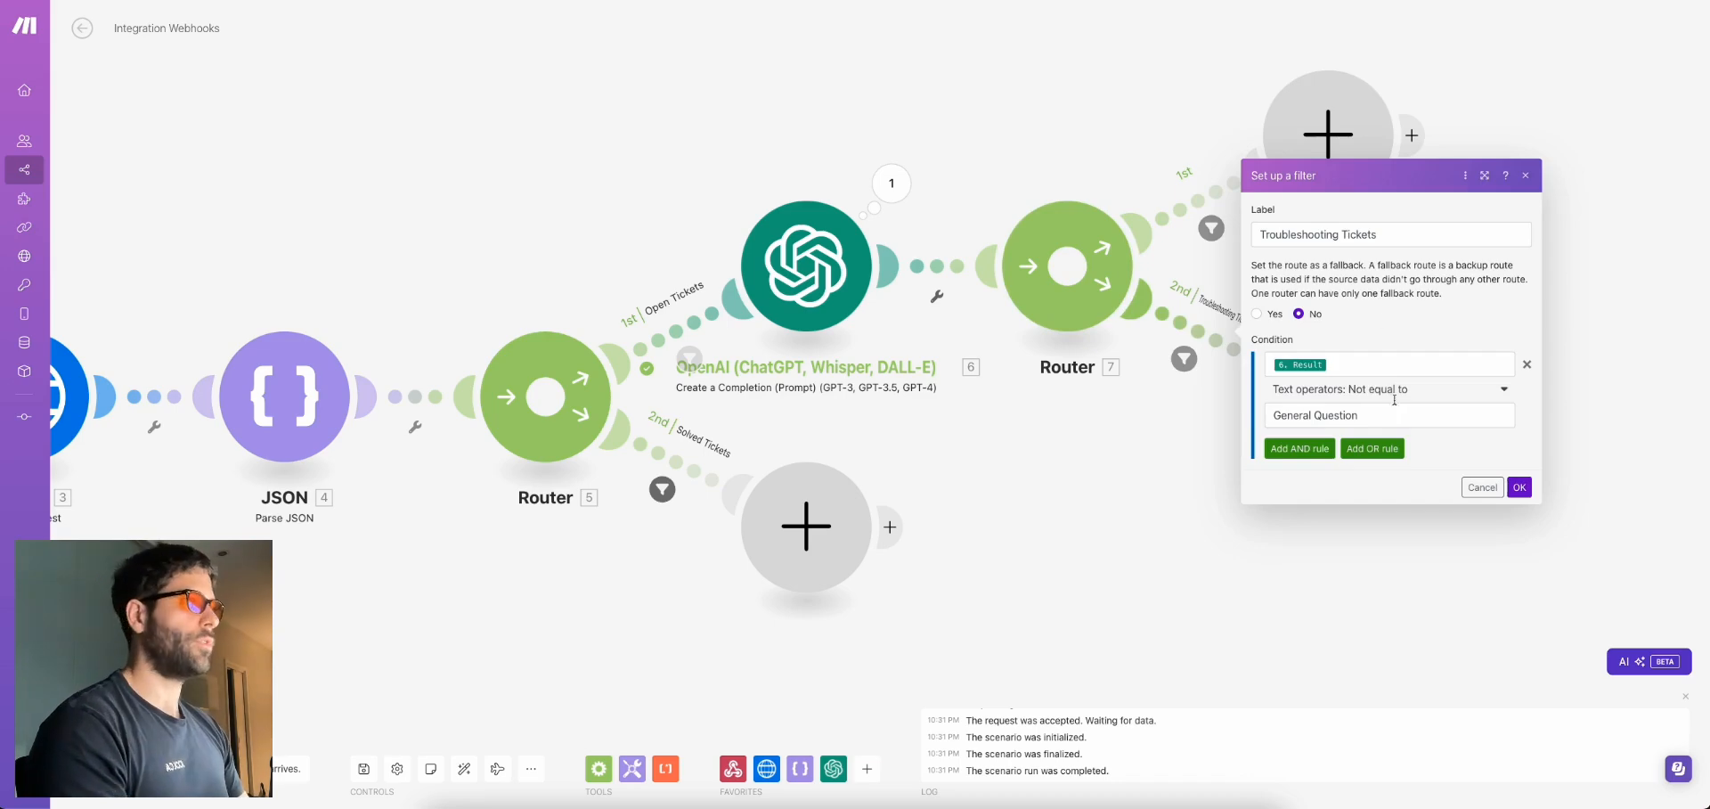
{"action": "triple_click", "coordinate": [1392, 236]}
{"action": "type", "text": "Everything else"}
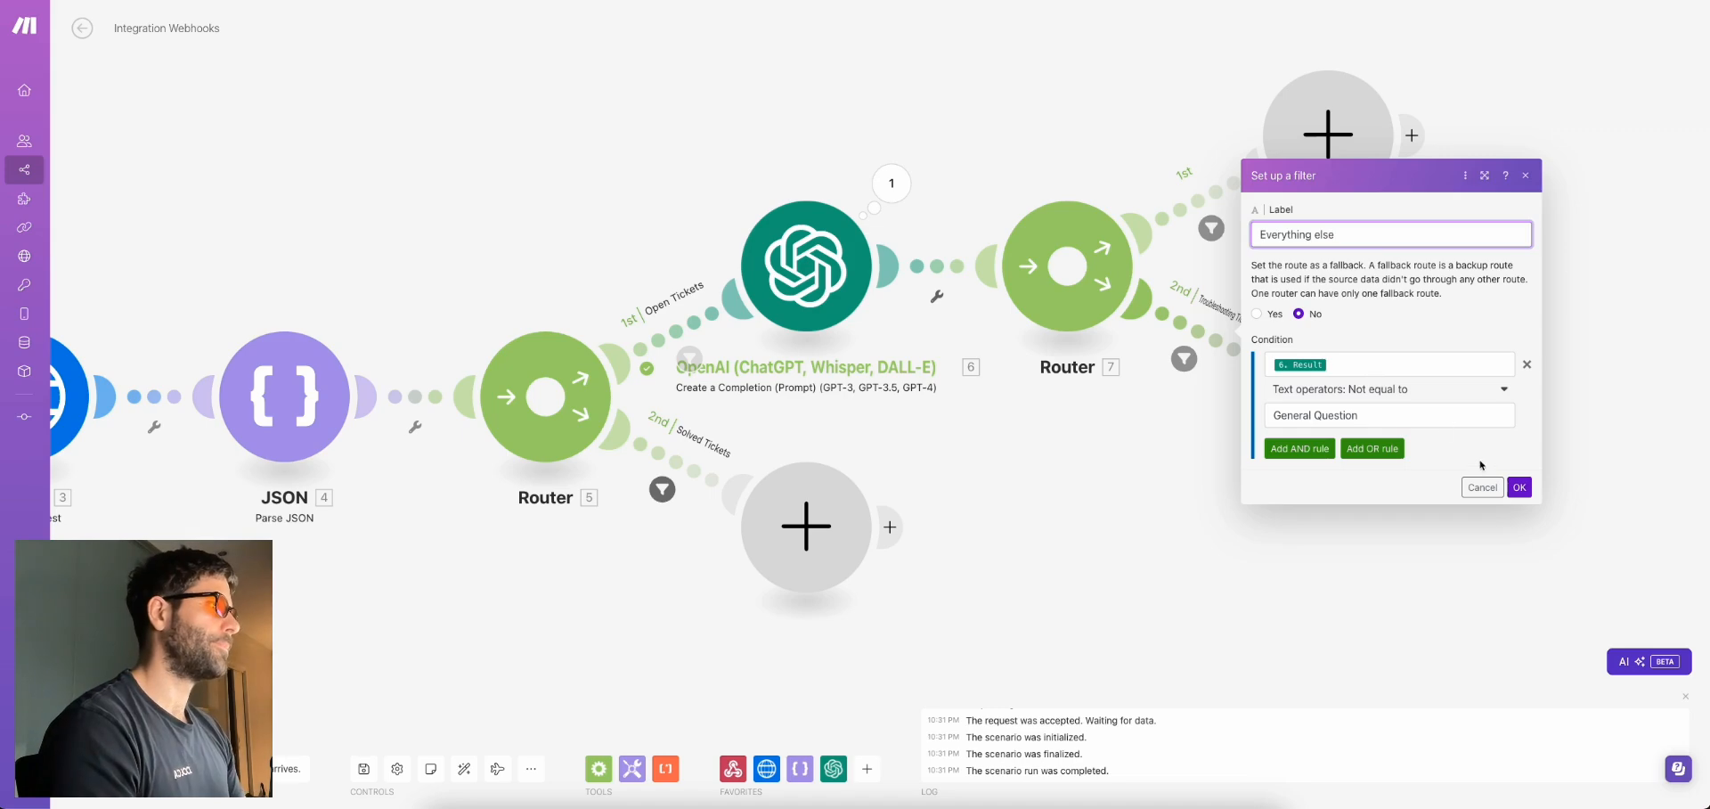
{"action": "left_click", "coordinate": [1520, 487]}
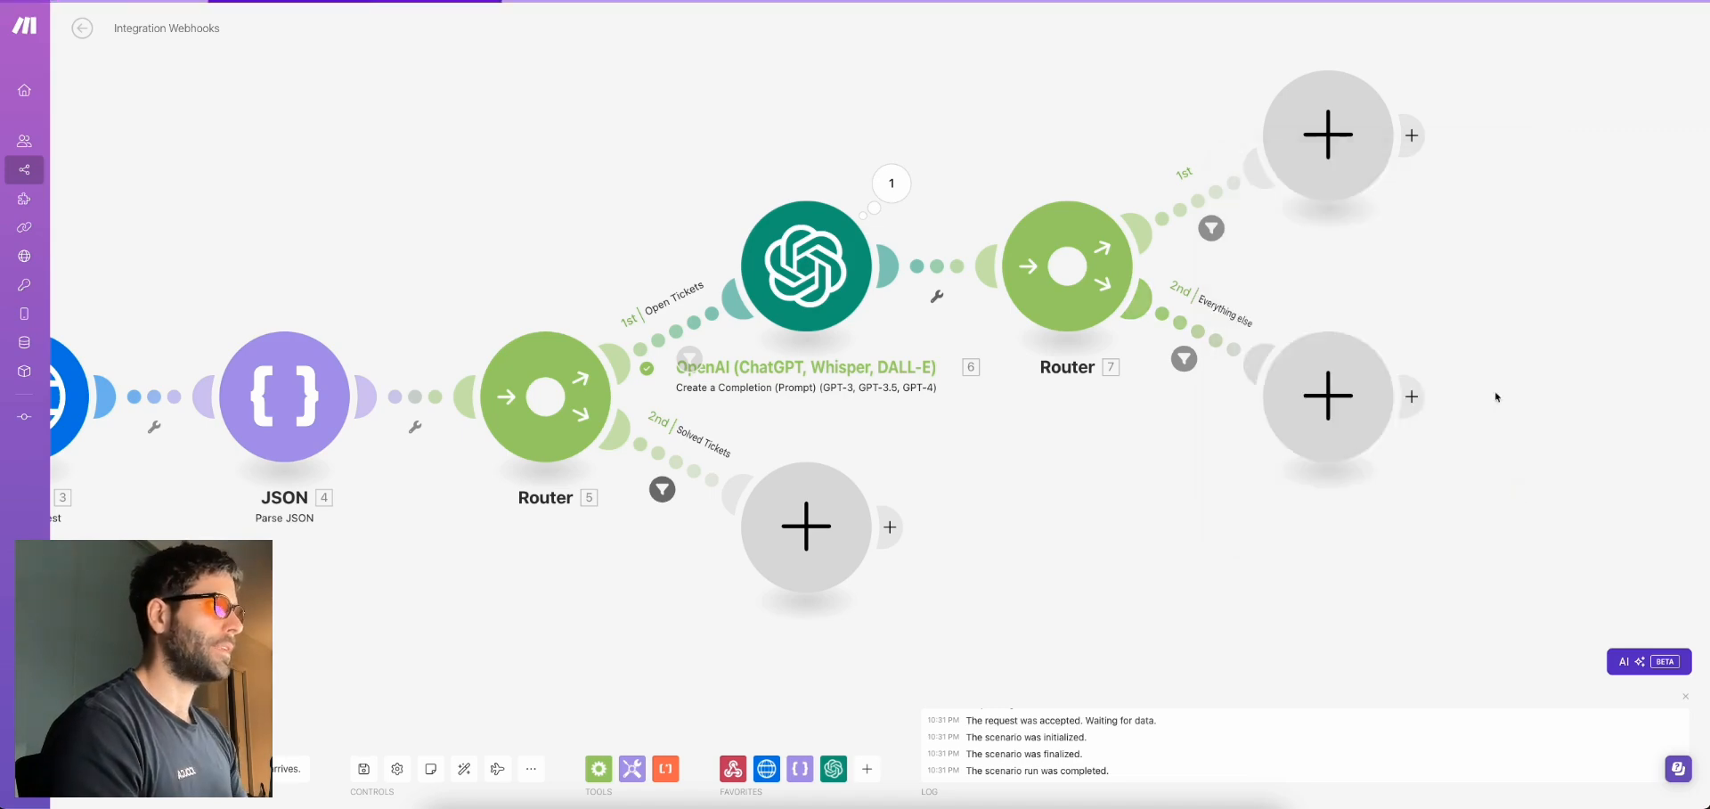
{"action": "left_click", "coordinate": [1327, 134]}
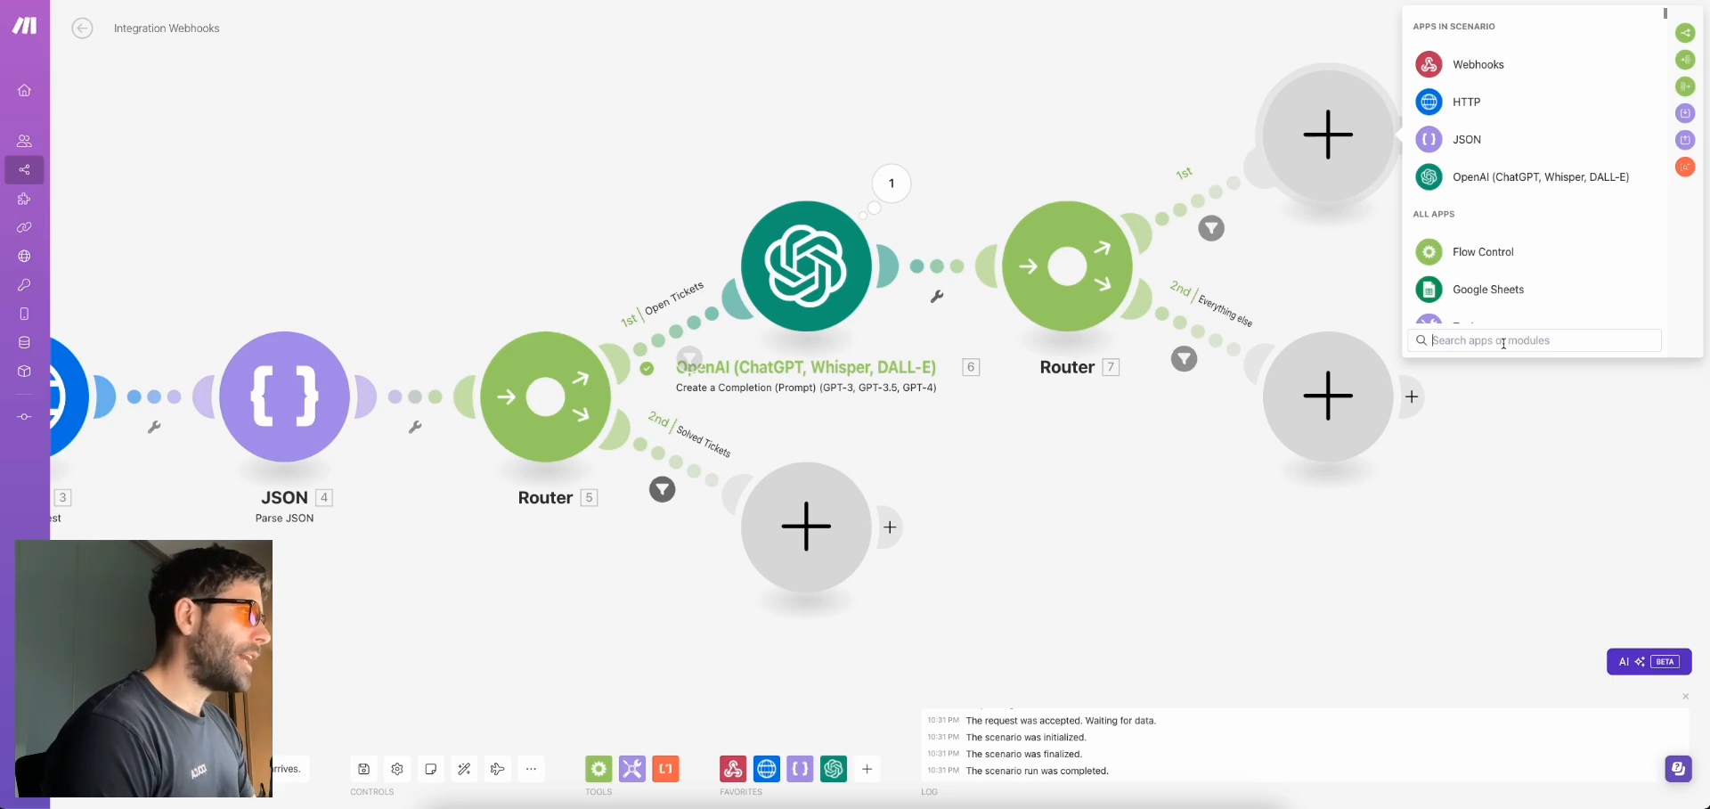
Add an OpenAI Message an Assistant module on the first route using the General Question Assistant
{"action": "type", "text": "chatg"}
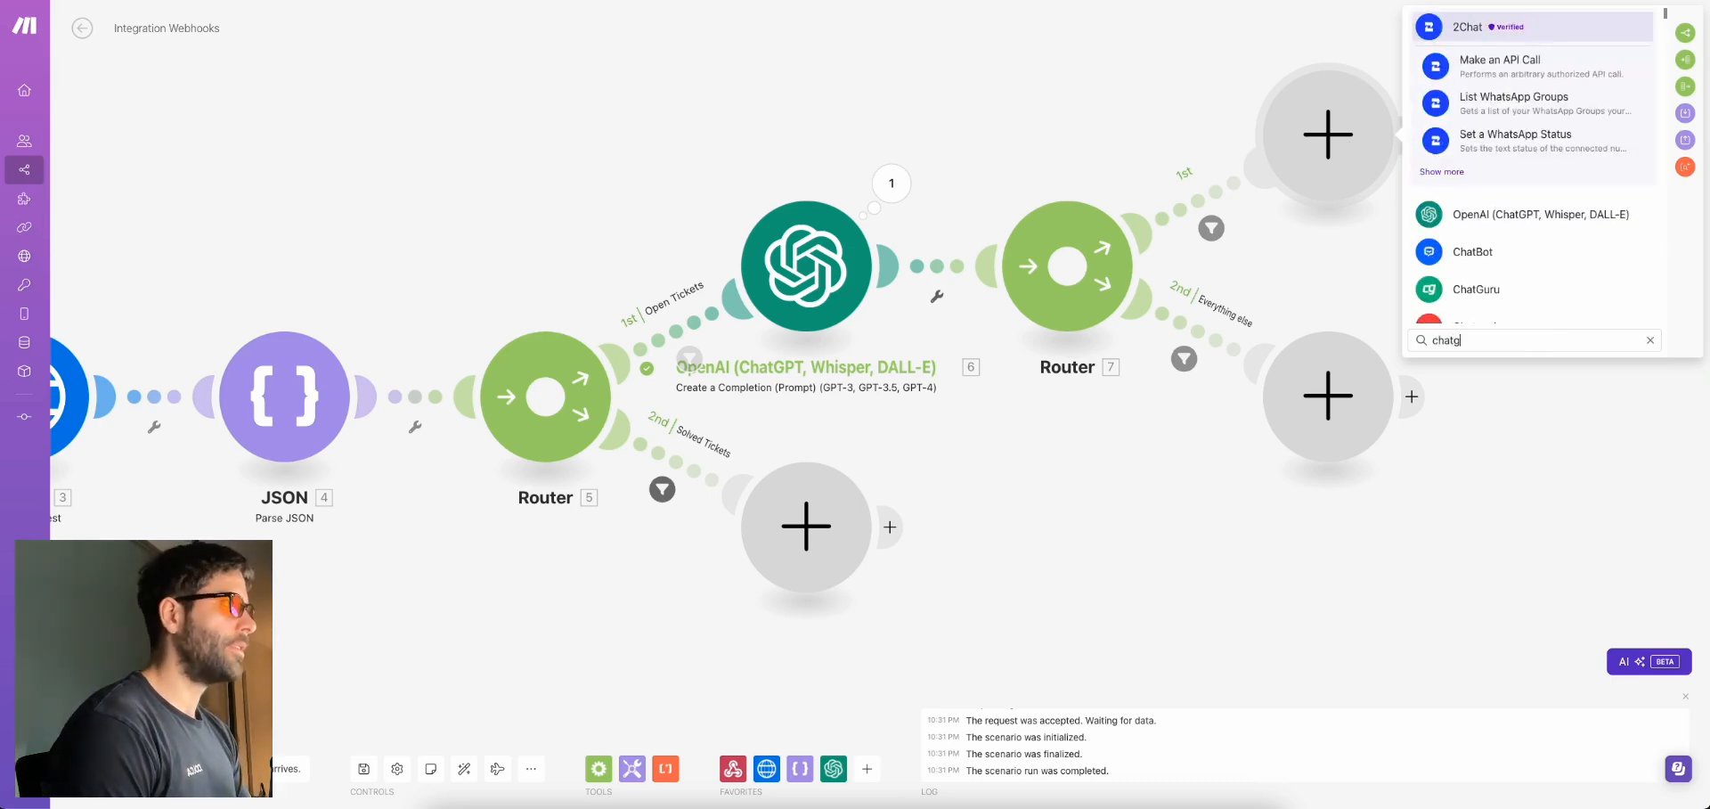
{"action": "left_click", "coordinate": [1550, 29]}
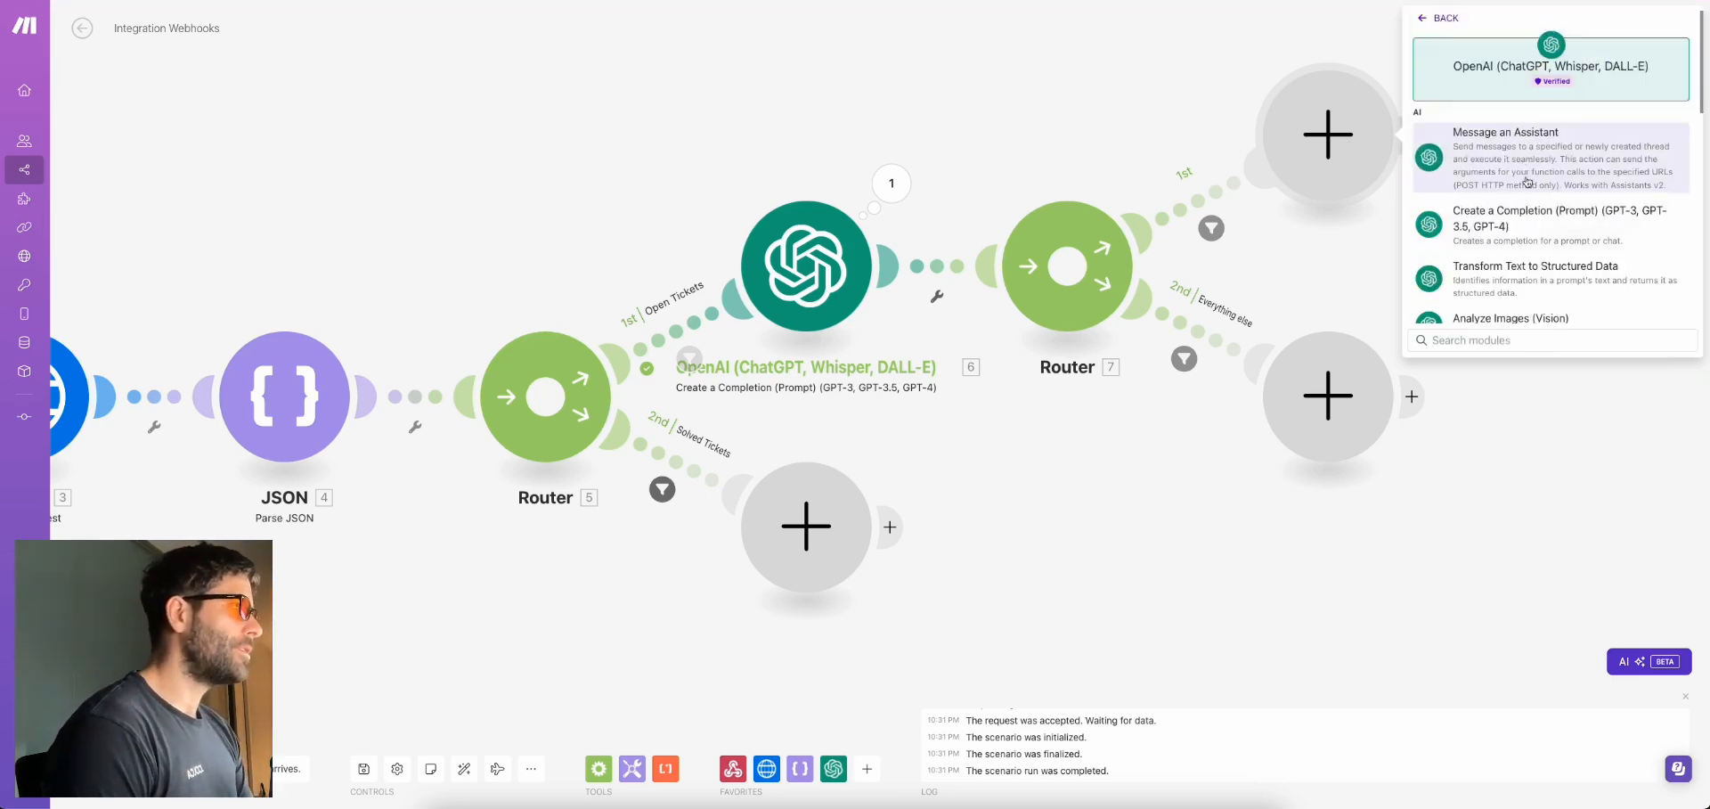
{"action": "left_click", "coordinate": [1500, 164]}
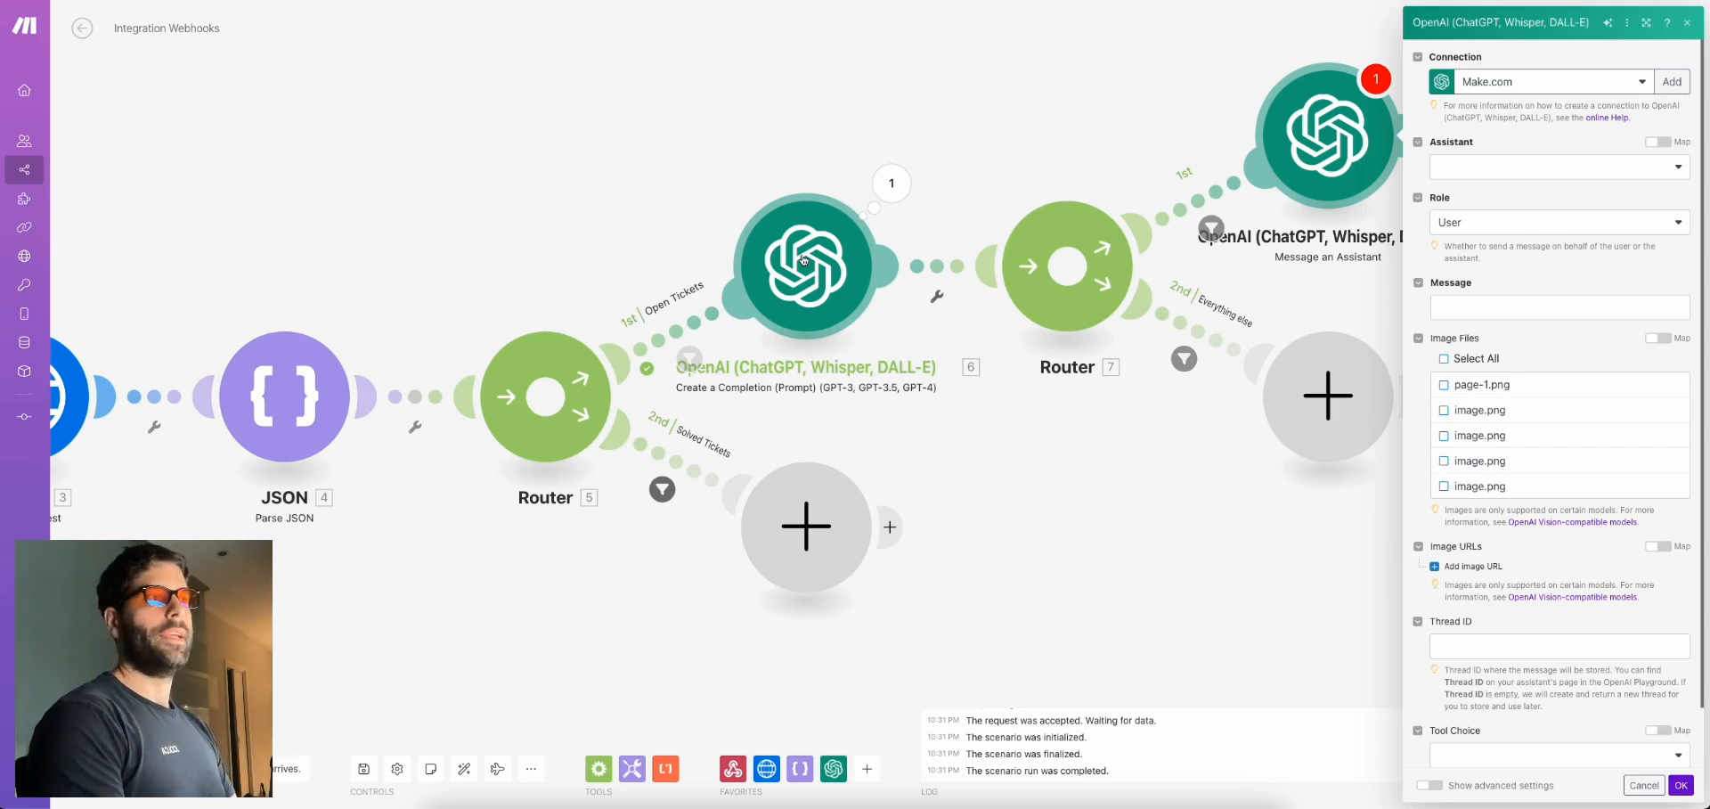
{"action": "left_click", "coordinate": [1206, 115]}
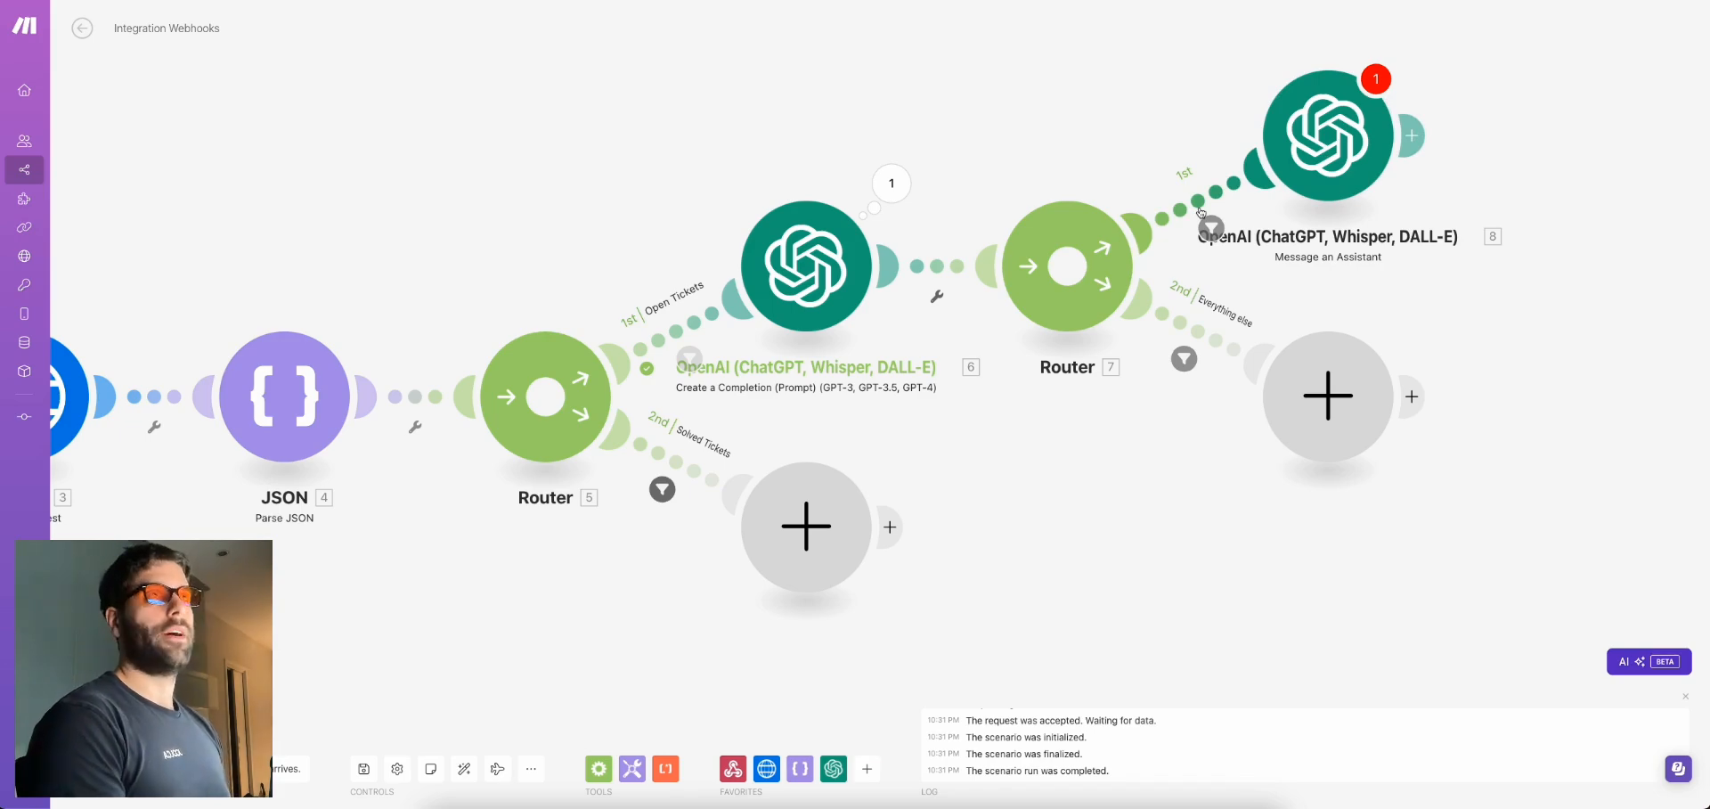
{"action": "left_click", "coordinate": [1339, 142]}
{"action": "left_click", "coordinate": [1495, 164]}
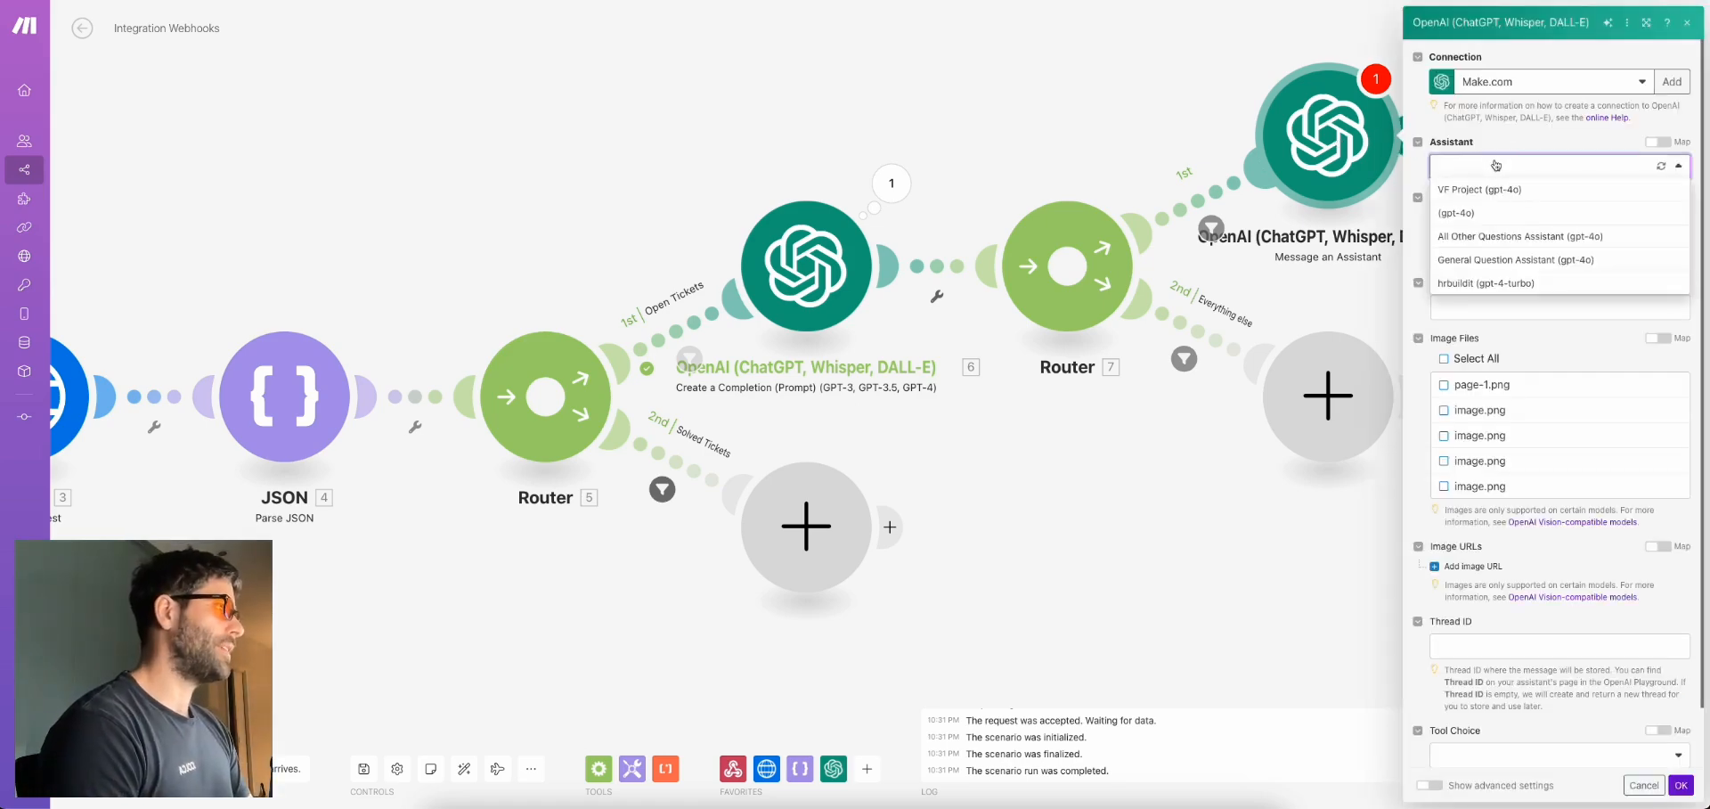
{"action": "left_click", "coordinate": [1506, 260]}
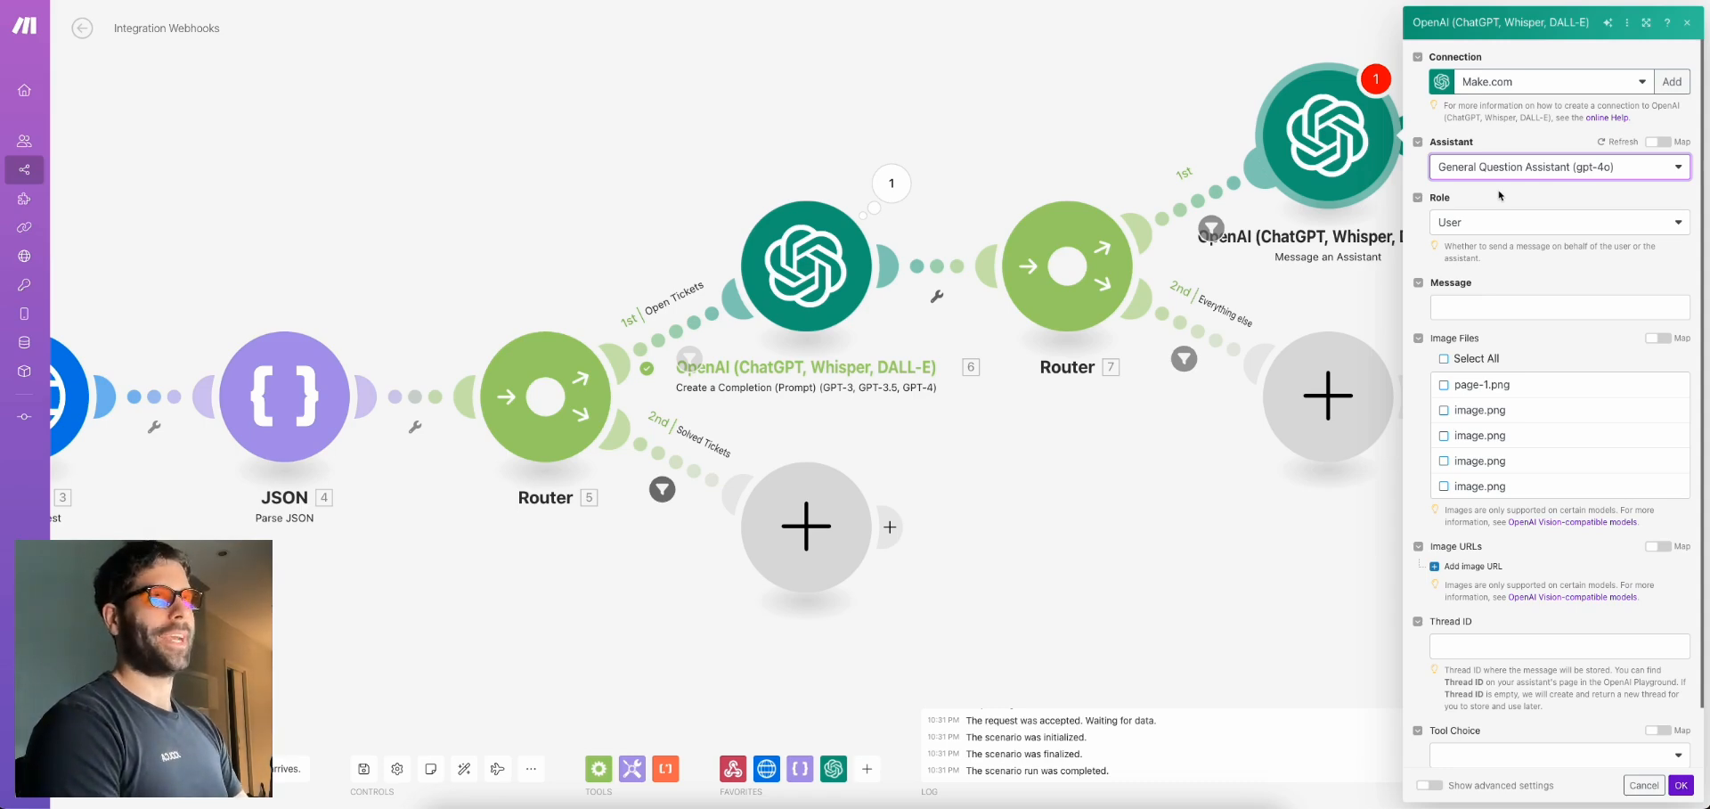
Set the message to 'Ticket Subject: [subject], Ticket Description: [description]', leaving thread ID empty
{"action": "left_click", "coordinate": [1463, 308]}
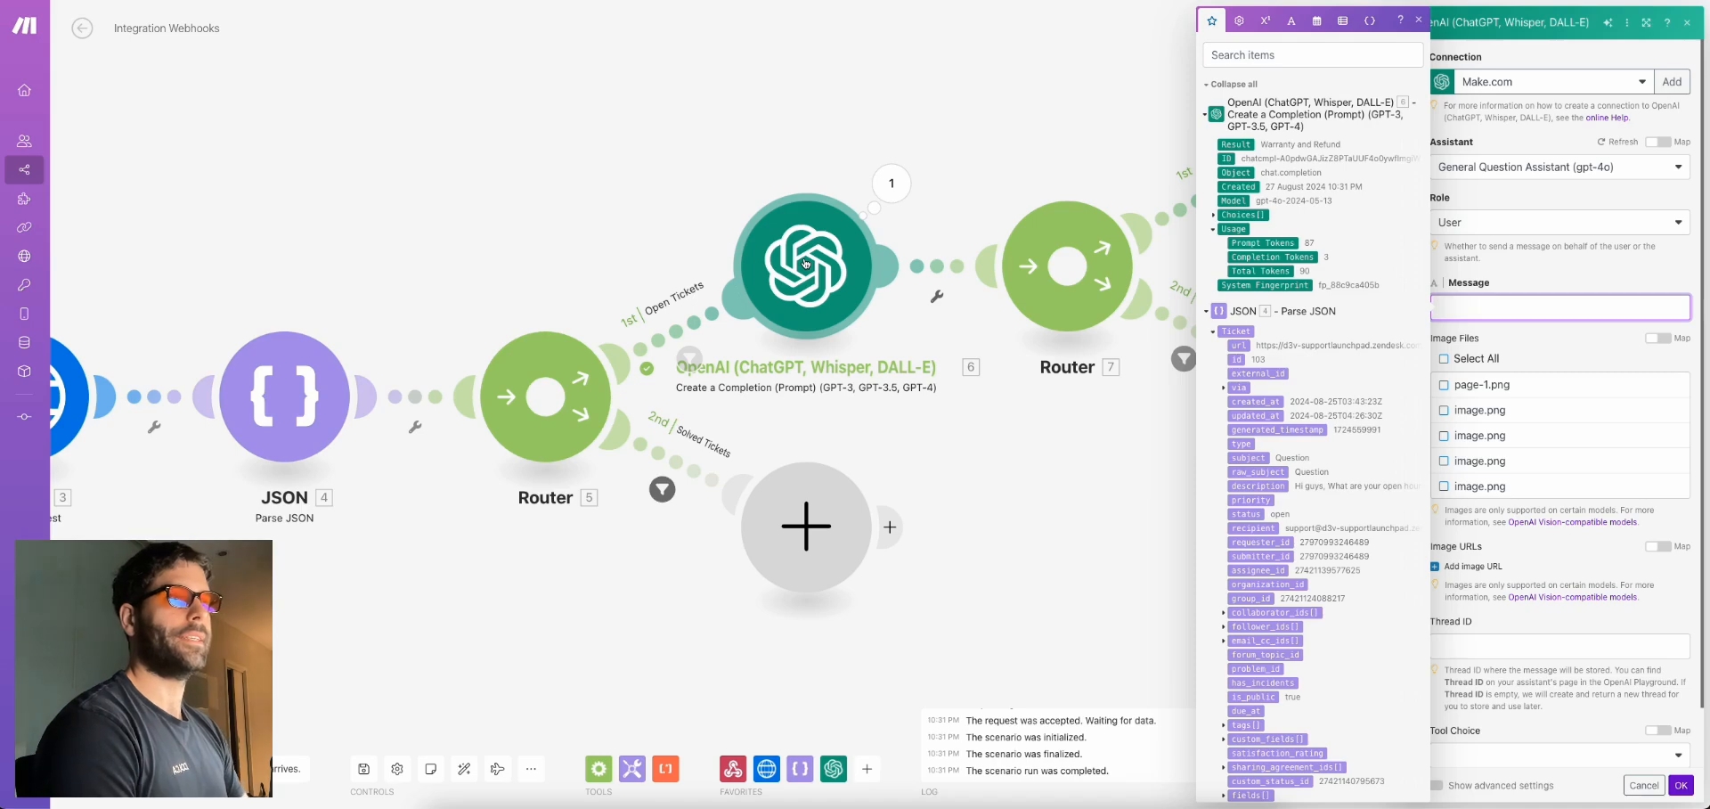
{"action": "type", "text": "Ticket Subject:"}
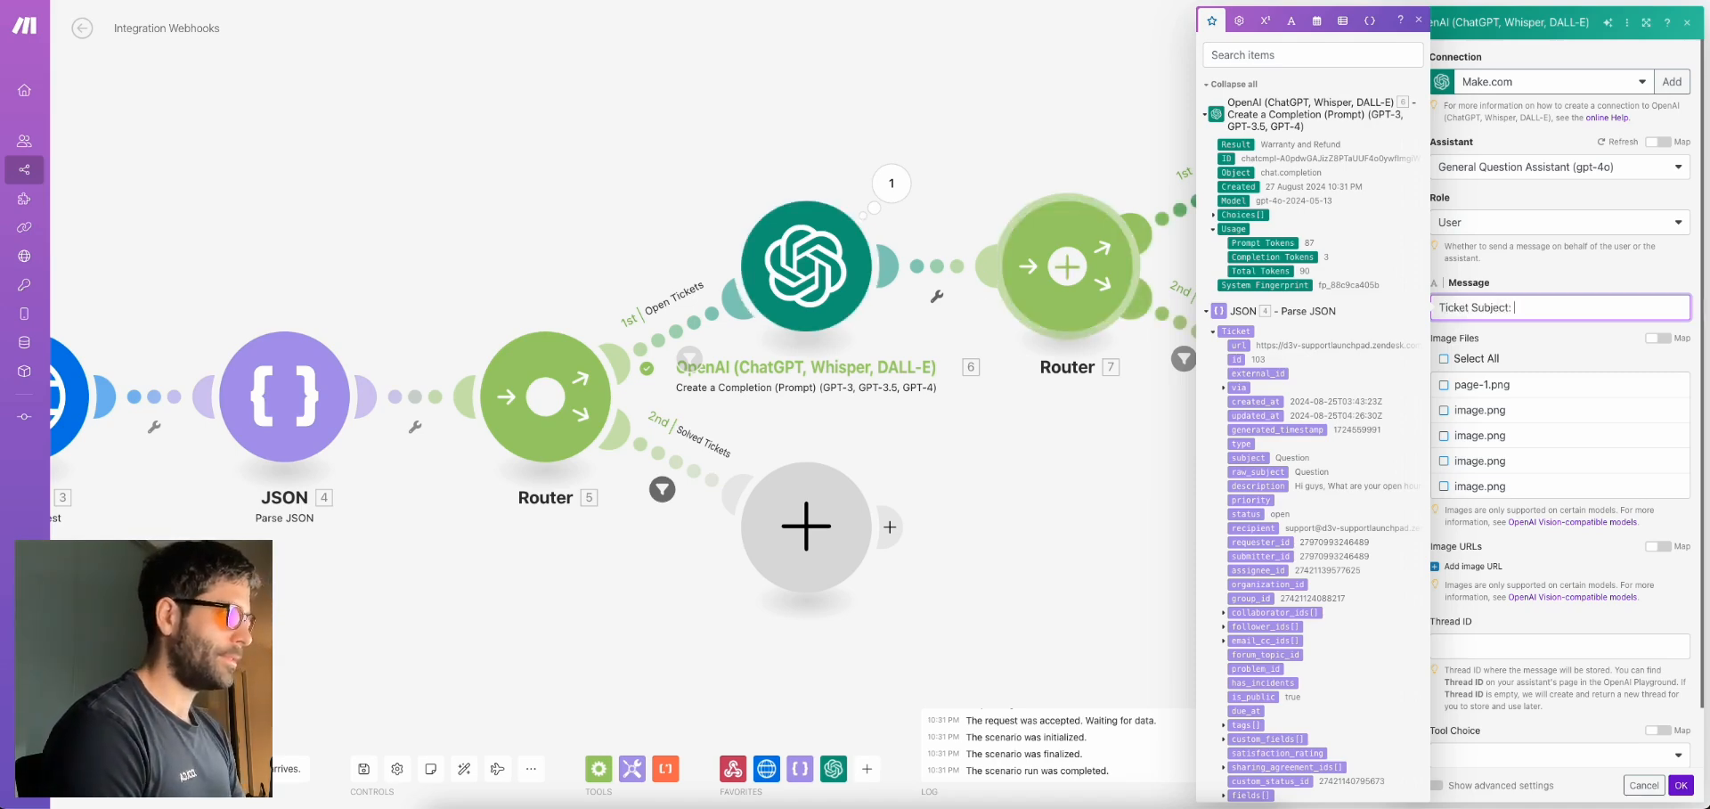
{"action": "scroll", "coordinate": [1257, 401], "scroll_direction": "down", "scroll_amount": 3}
{"action": "type", "text": ":"}
{"action": "left_click", "coordinate": [1249, 355]}
{"action": "type", "text": ","}
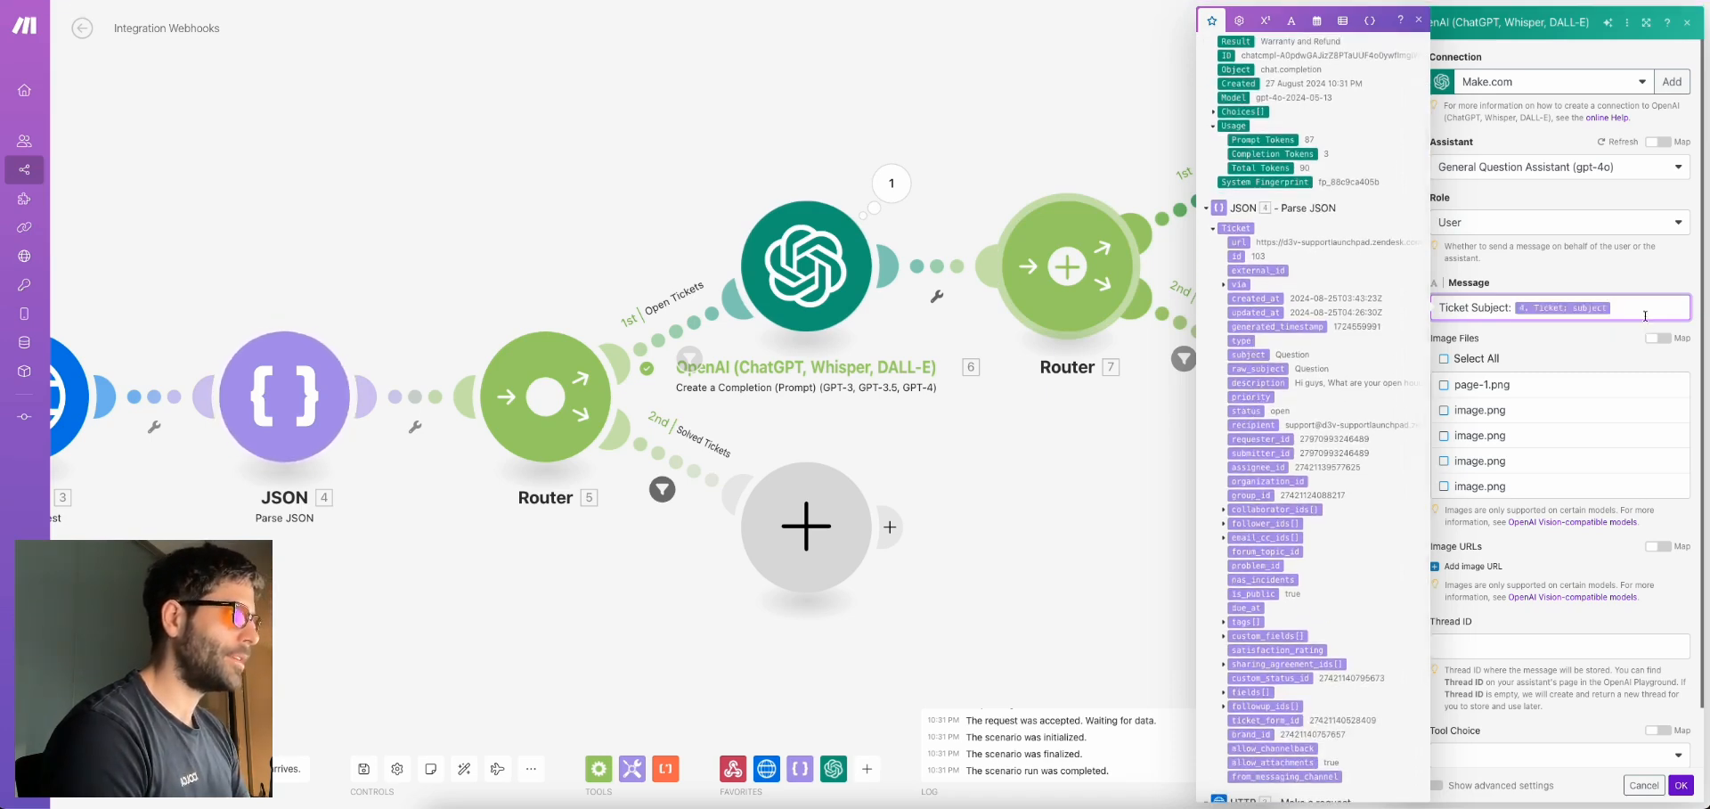
{"action": "type", "text": " Ticket Des"}
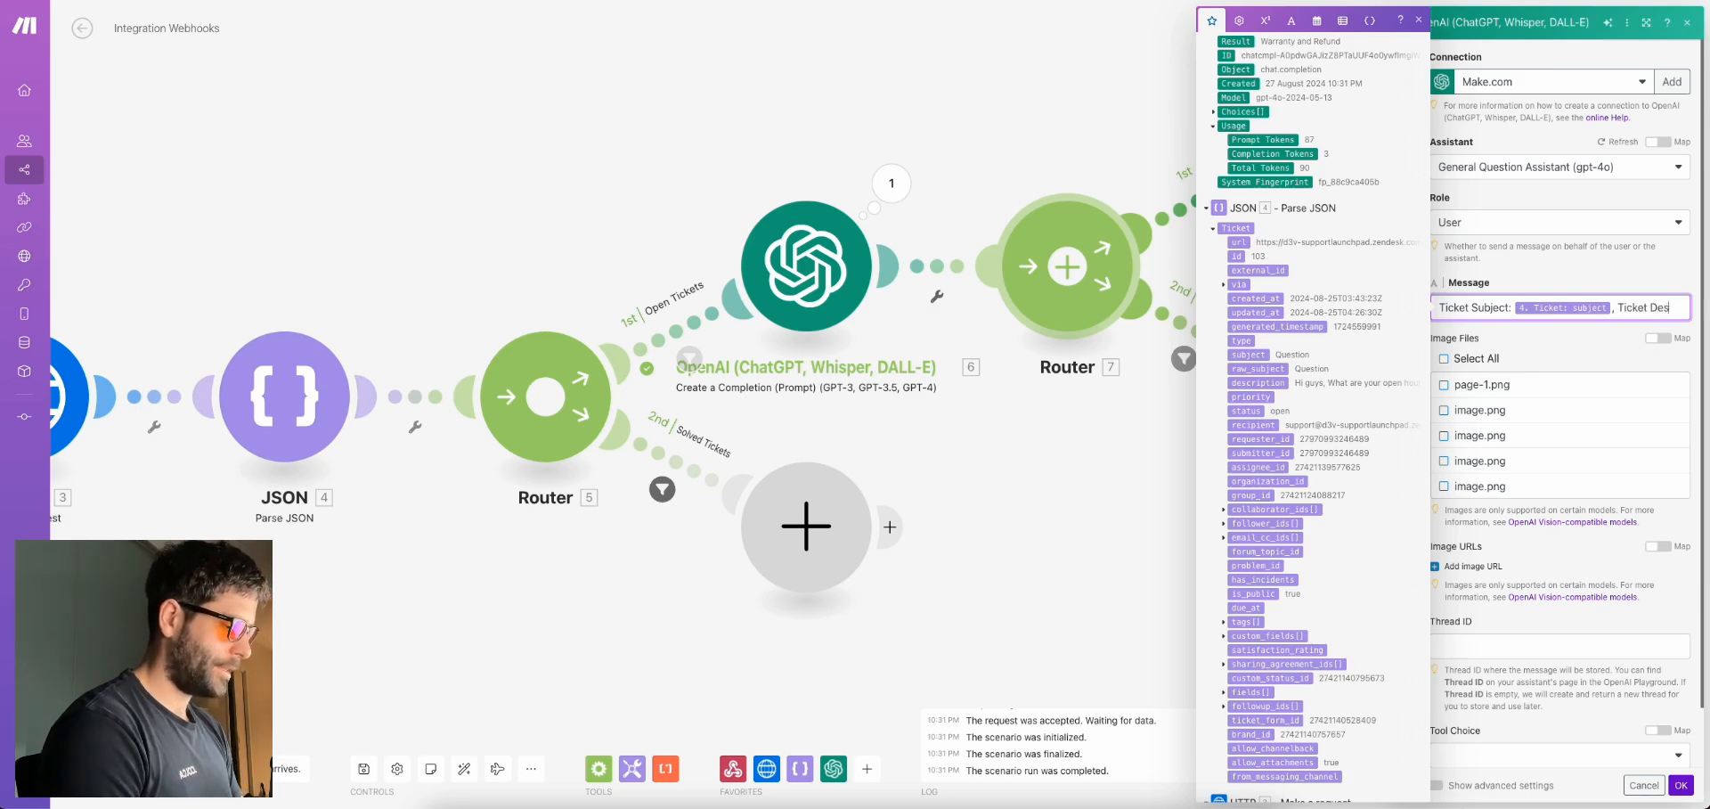
{"action": "type", "text": "cription:"}
{"action": "left_click", "coordinate": [1251, 383]}
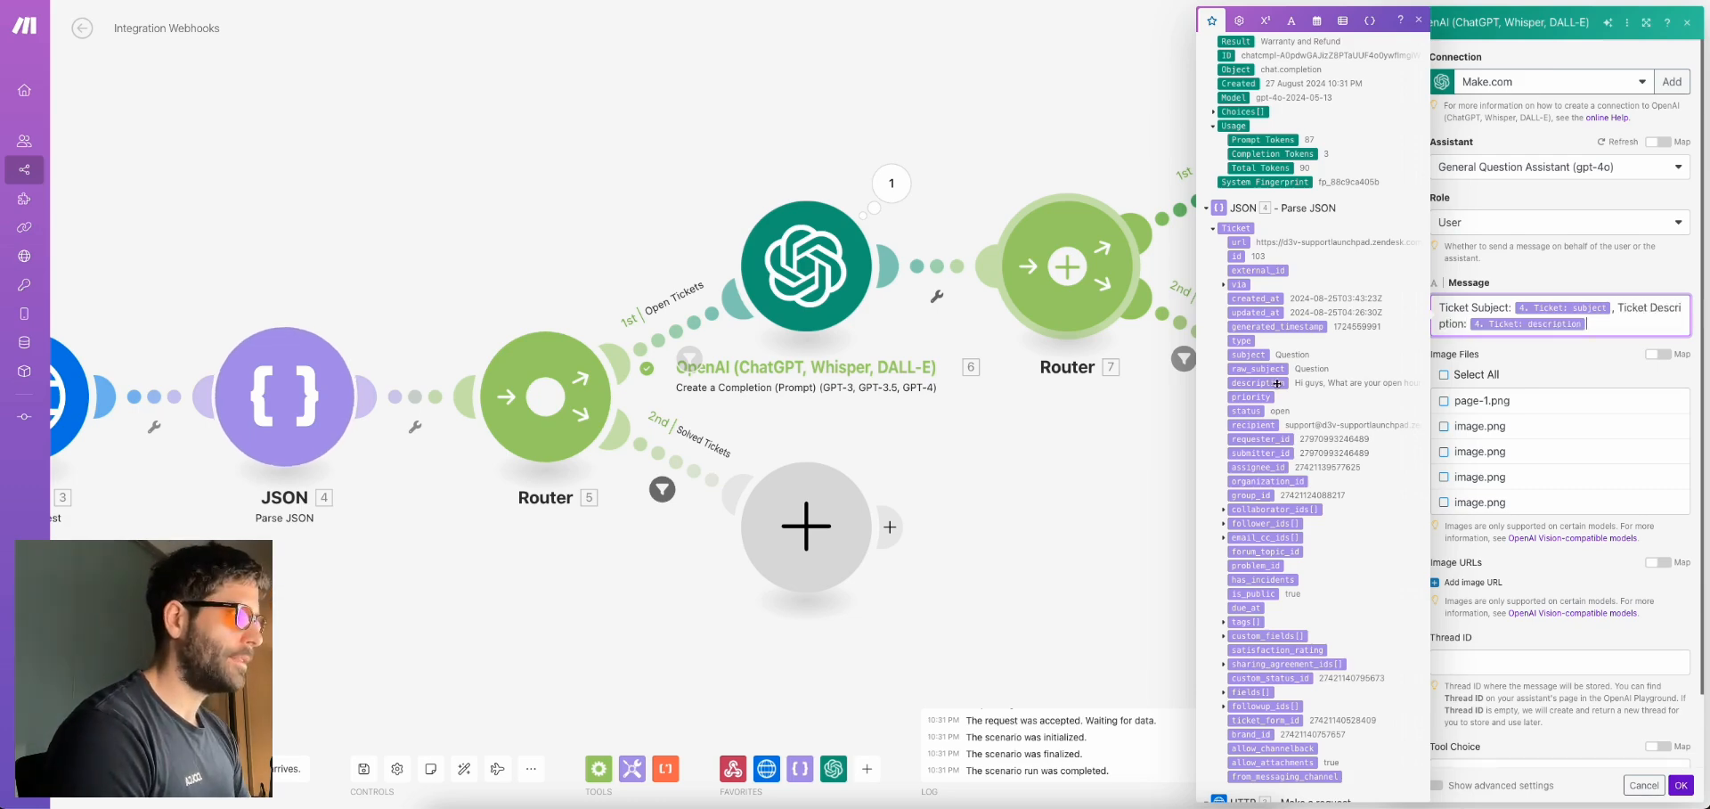
{"action": "left_click", "coordinate": [1615, 347]}
{"action": "scroll", "coordinate": [1552, 397], "scroll_direction": "down", "scroll_amount": 1}
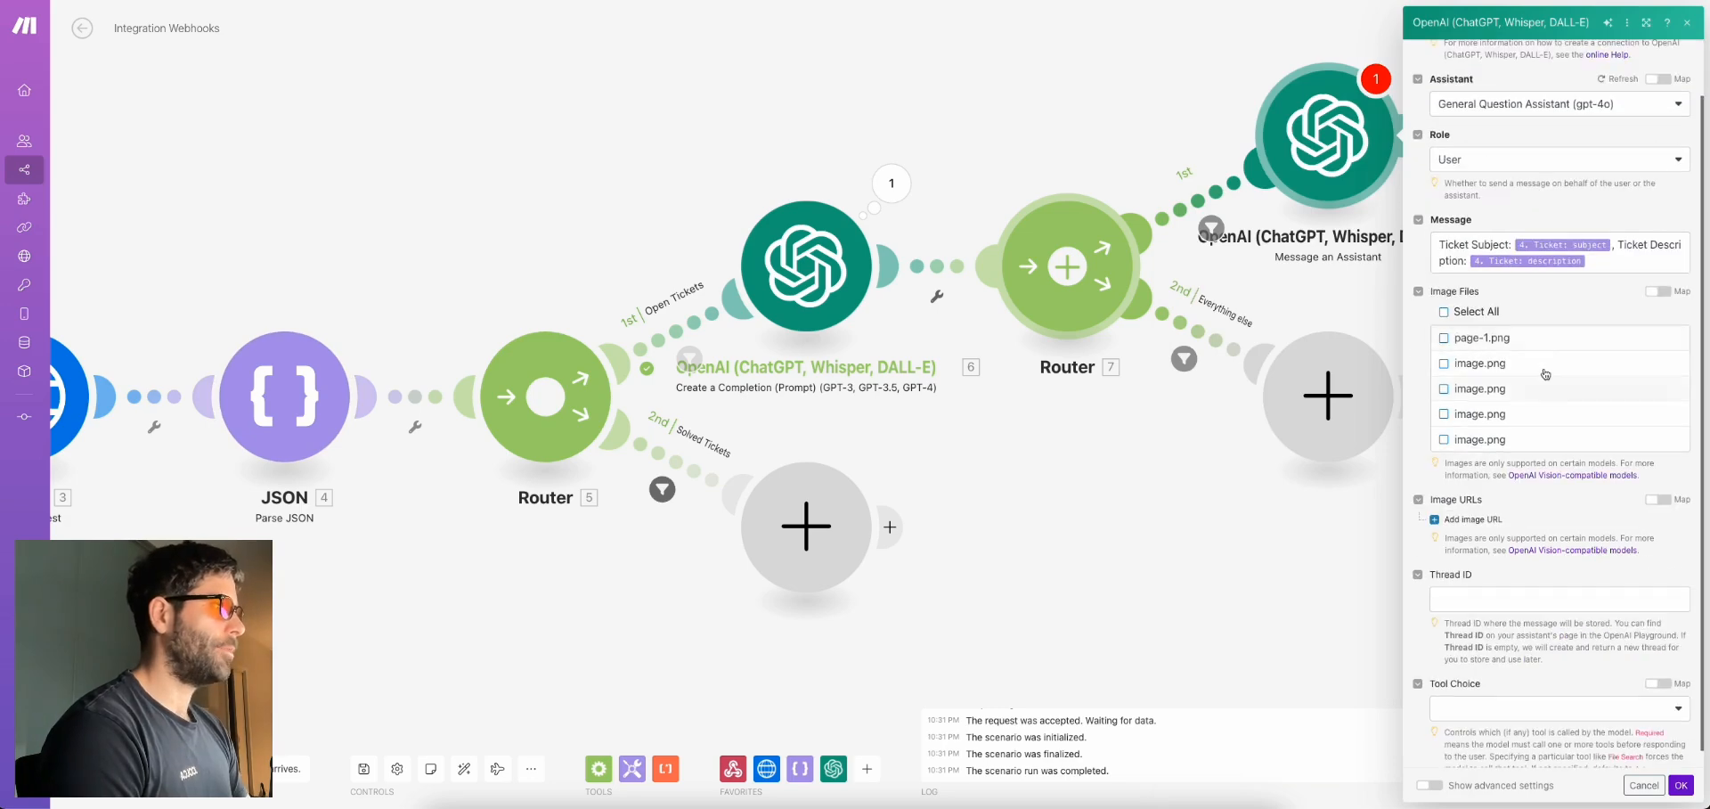
{"action": "scroll", "coordinate": [1487, 517], "scroll_direction": "down", "scroll_amount": 1}
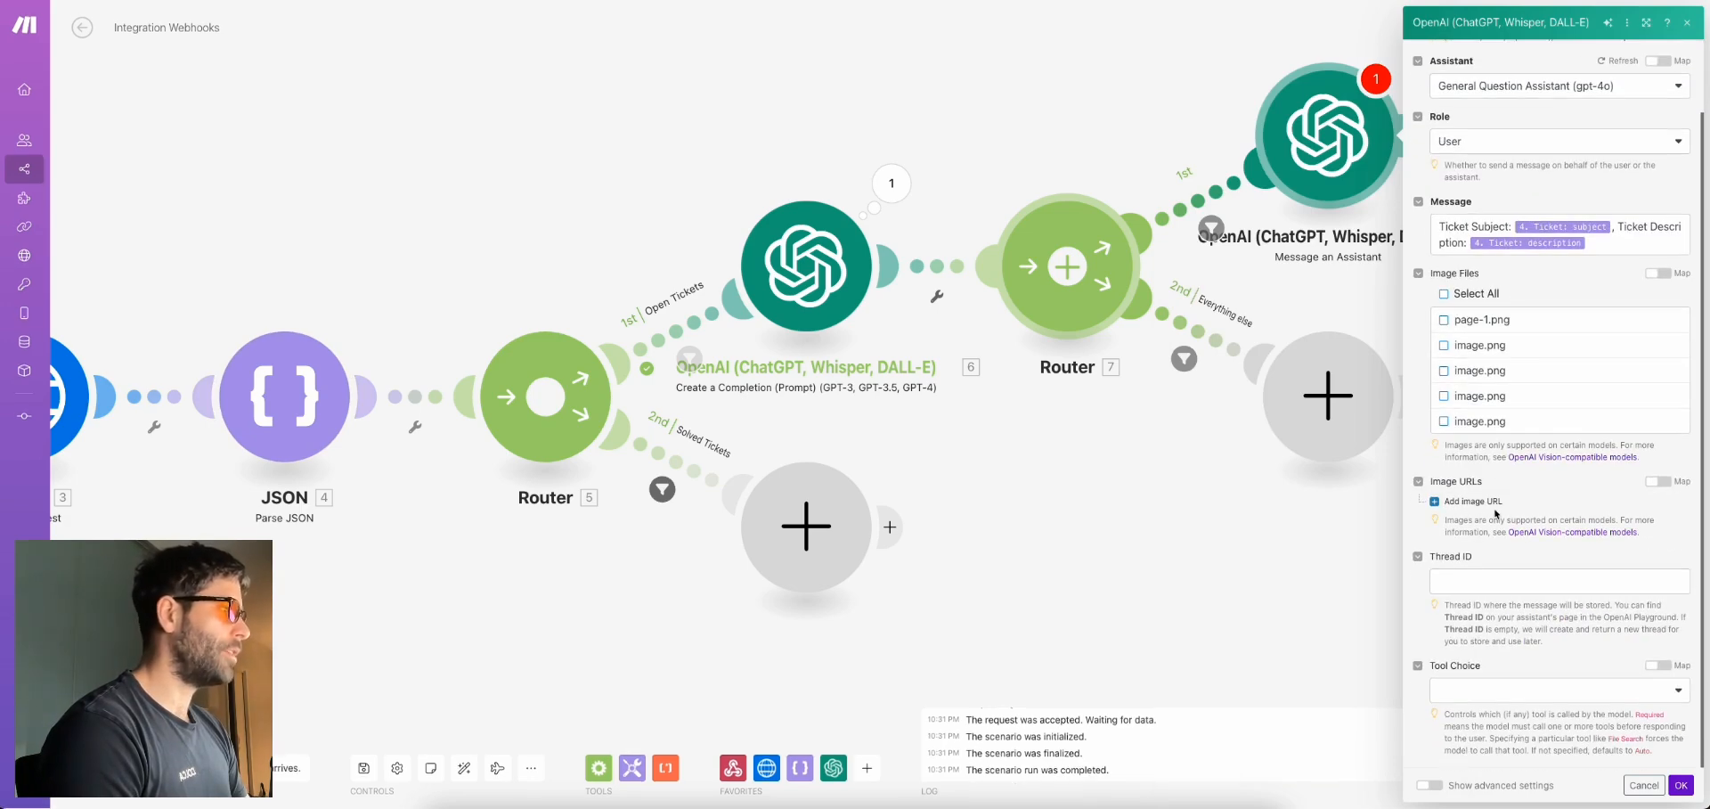
{"action": "left_click", "coordinate": [1469, 581]}
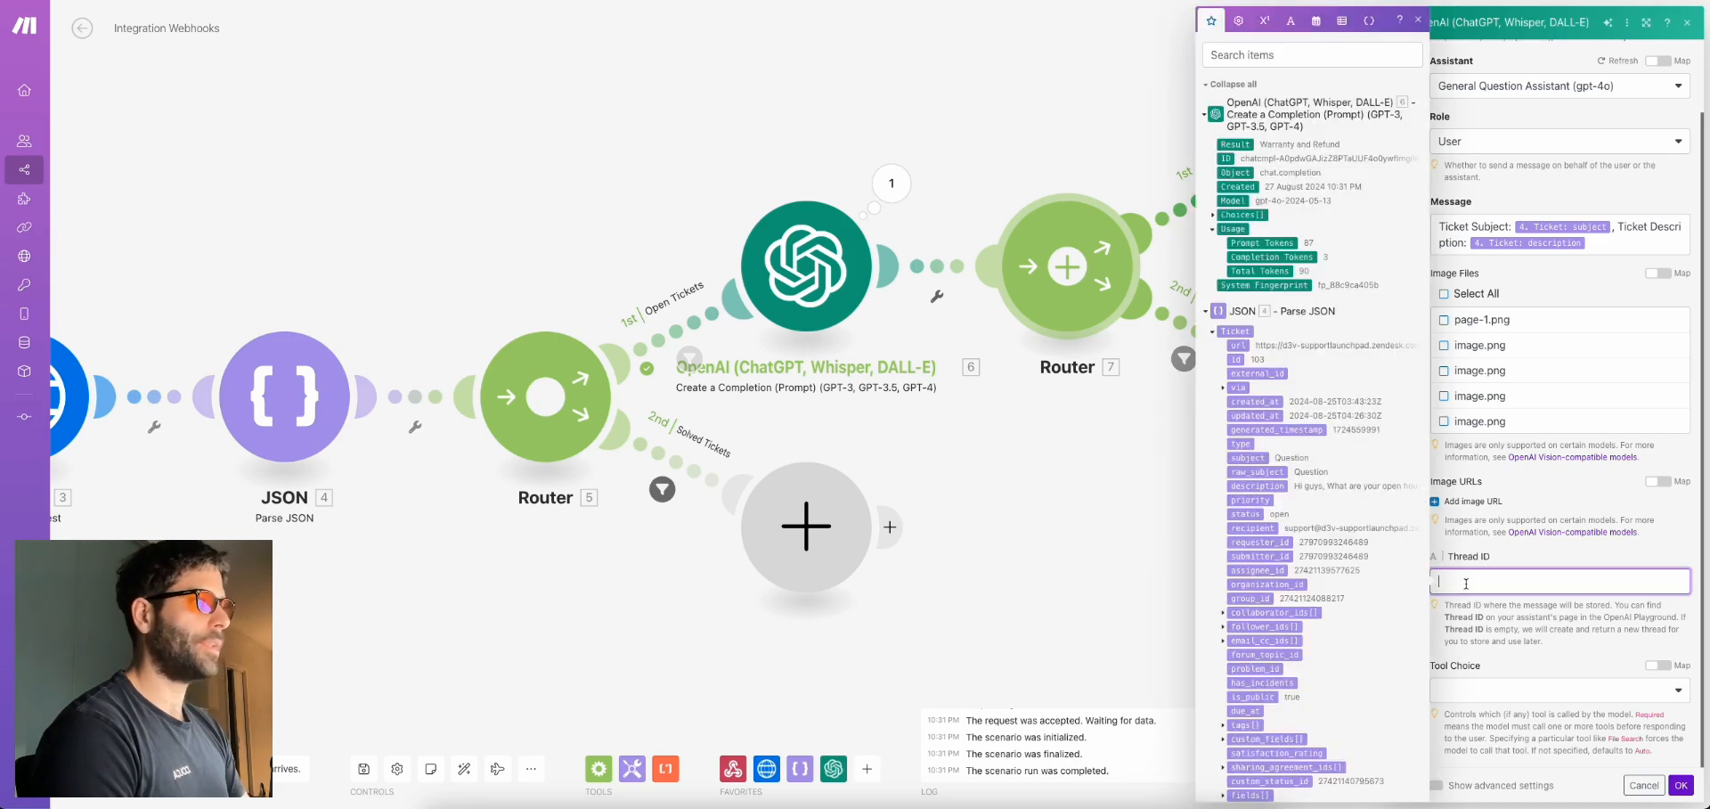
{"action": "left_click", "coordinate": [1520, 559]}
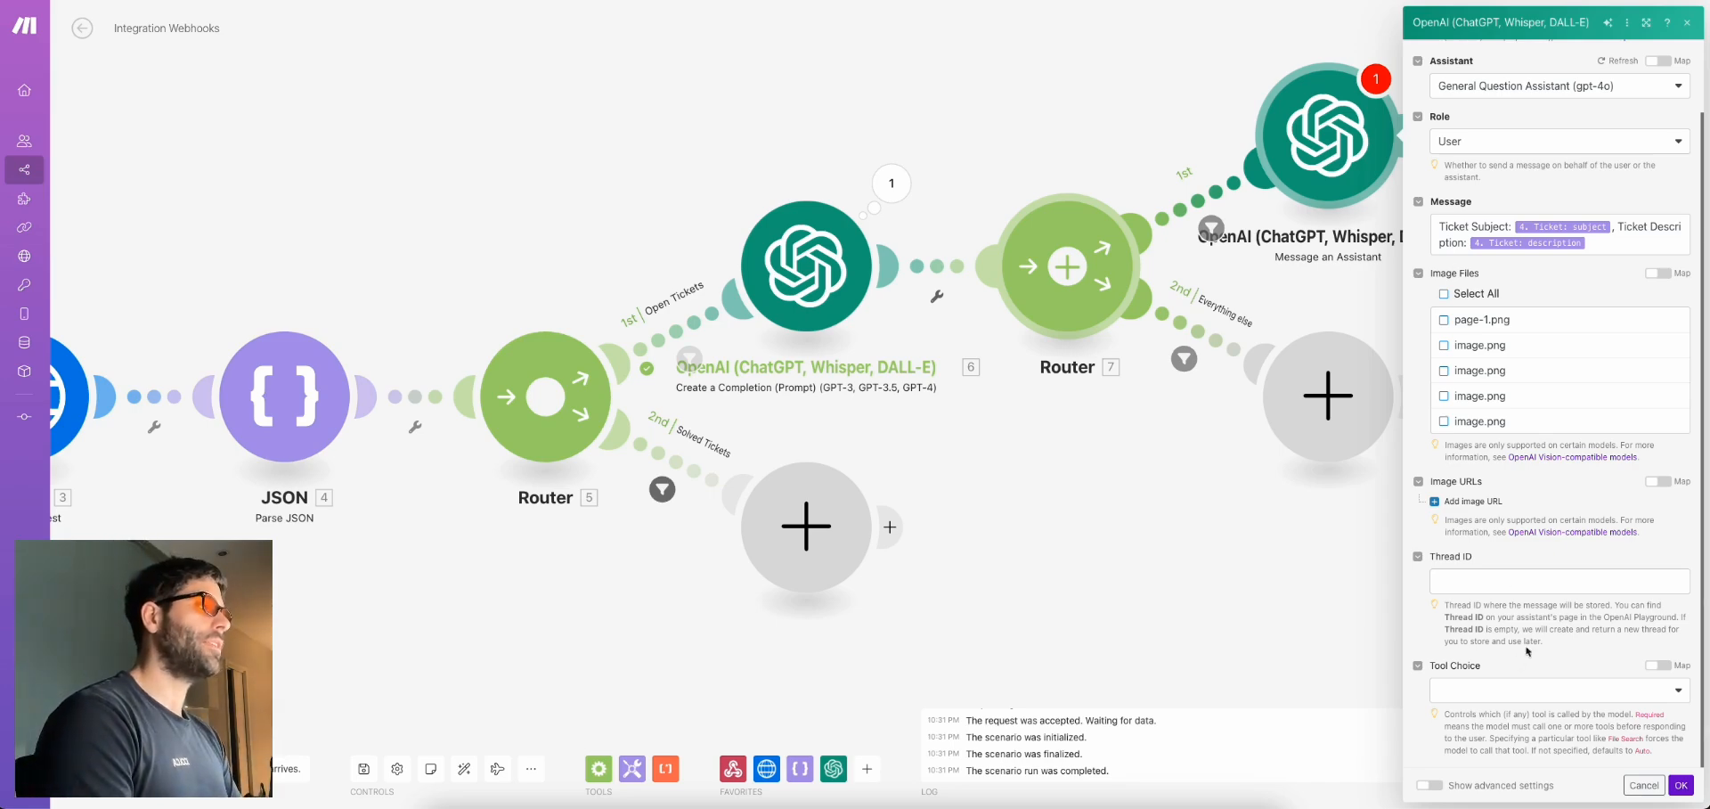
{"action": "left_click", "coordinate": [1681, 784]}
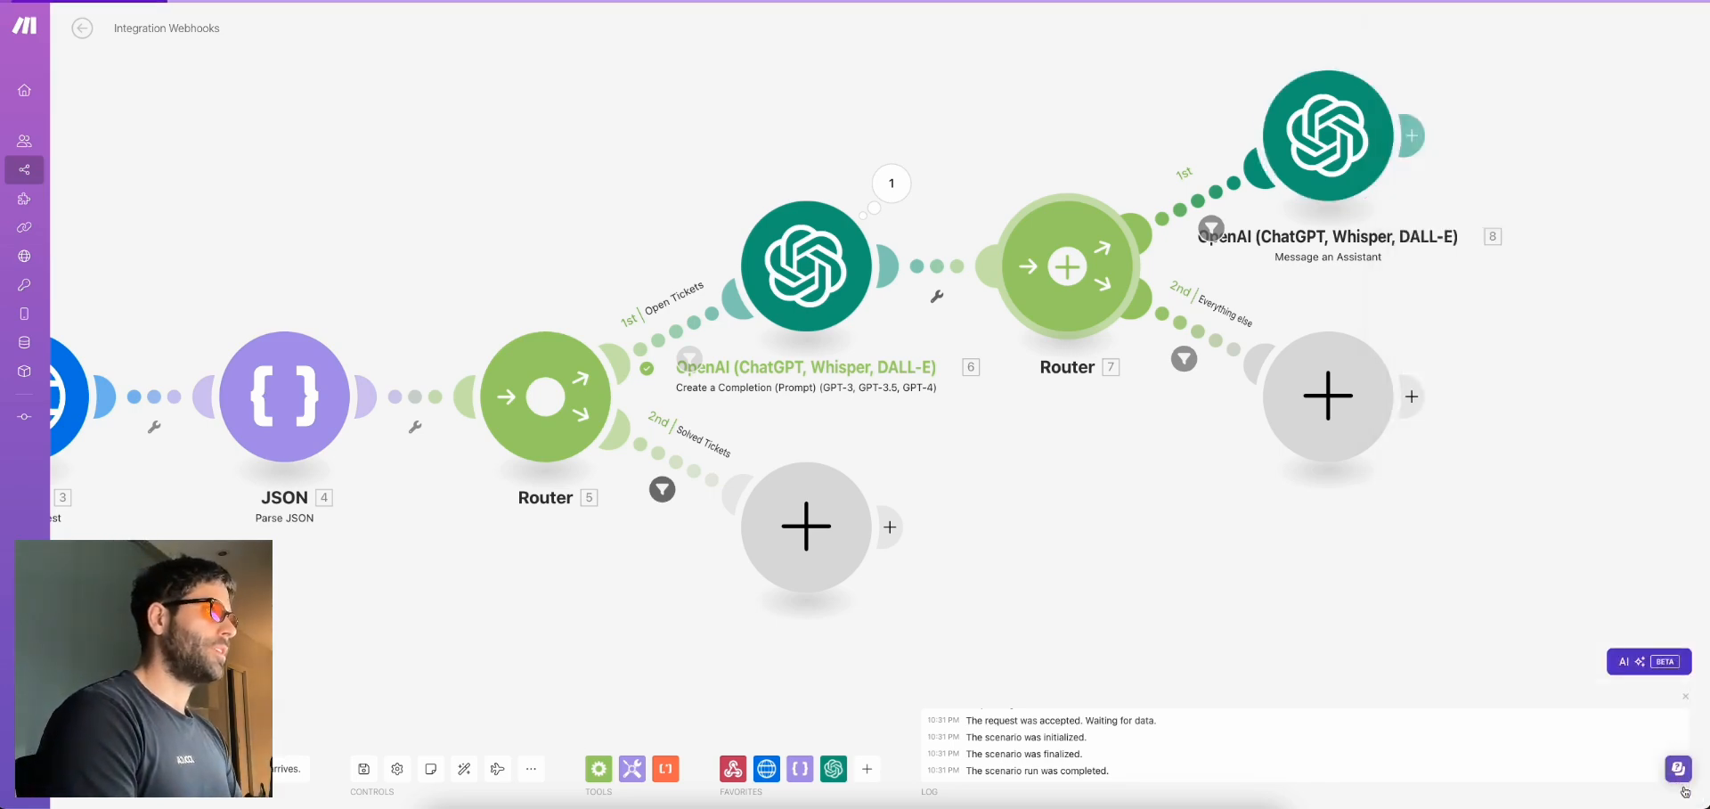
Run the assistant module alone with subject 'General question' and description 'what are you opening hours?'
{"action": "right_click", "coordinate": [1334, 135]}
{"action": "left_click", "coordinate": [1380, 167]}
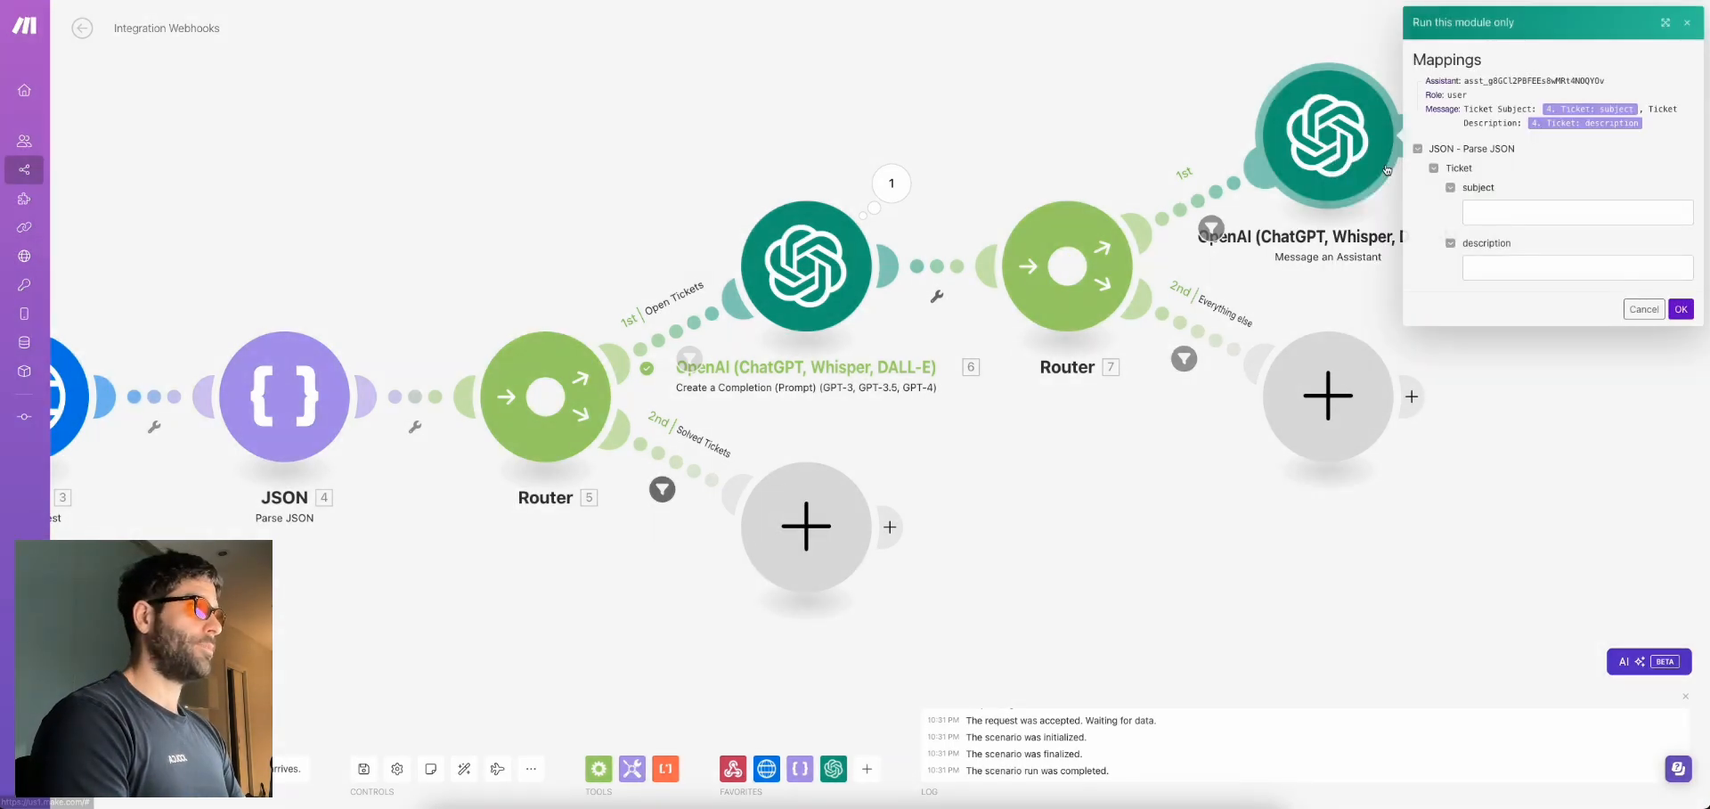
{"action": "left_click", "coordinate": [1504, 214]}
{"action": "type", "text": "General question"}
{"action": "left_click", "coordinate": [1536, 268]}
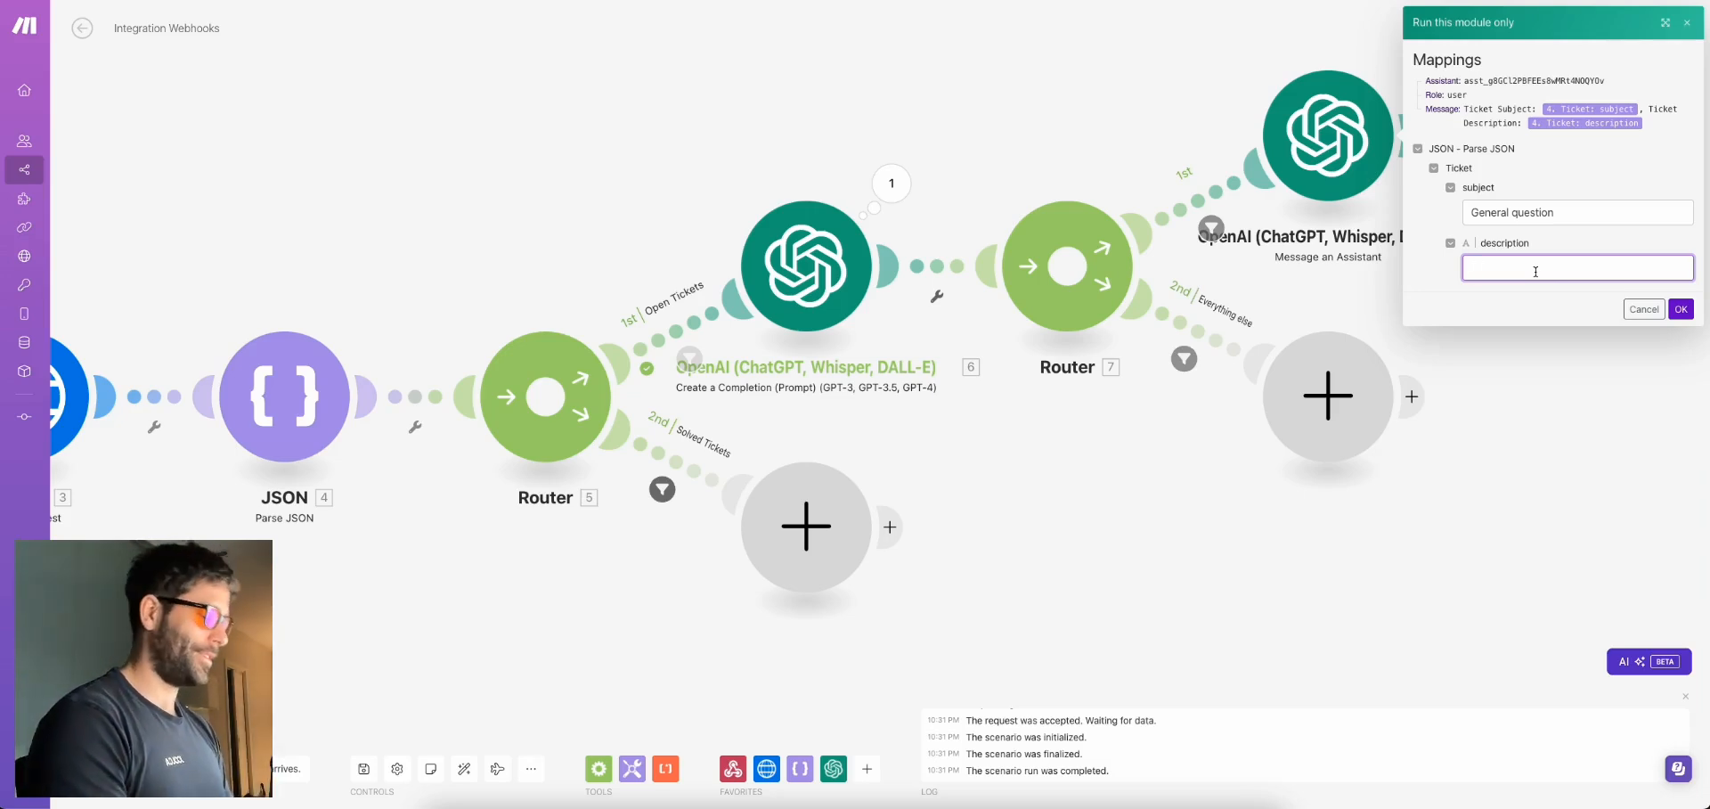
{"action": "type", "text": "what are you opening hours?"}
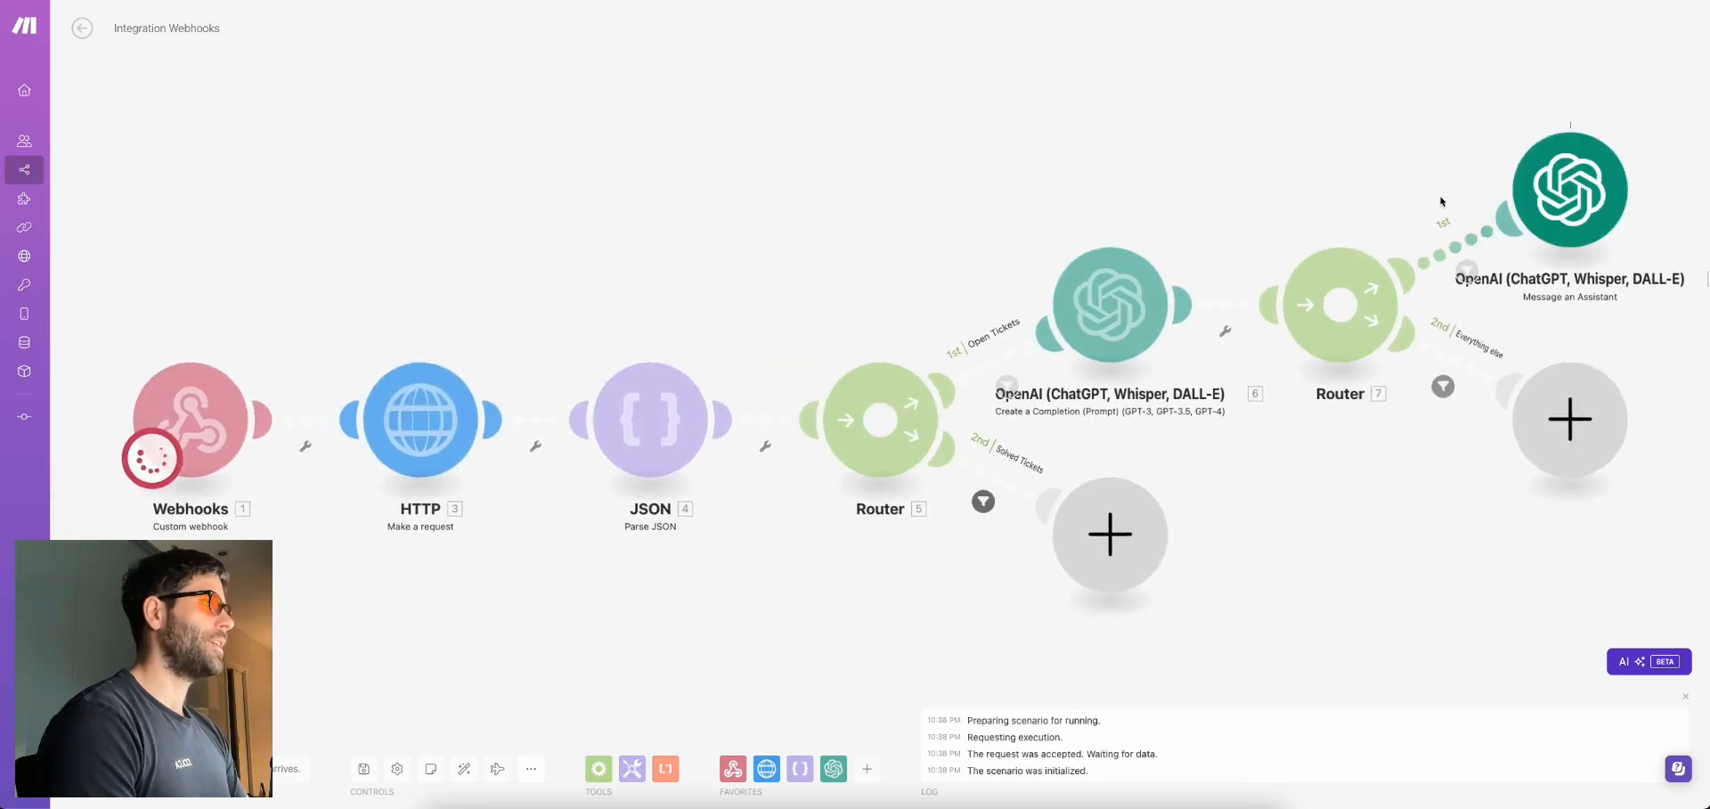
{"action": "left_click", "coordinate": [1645, 117]}
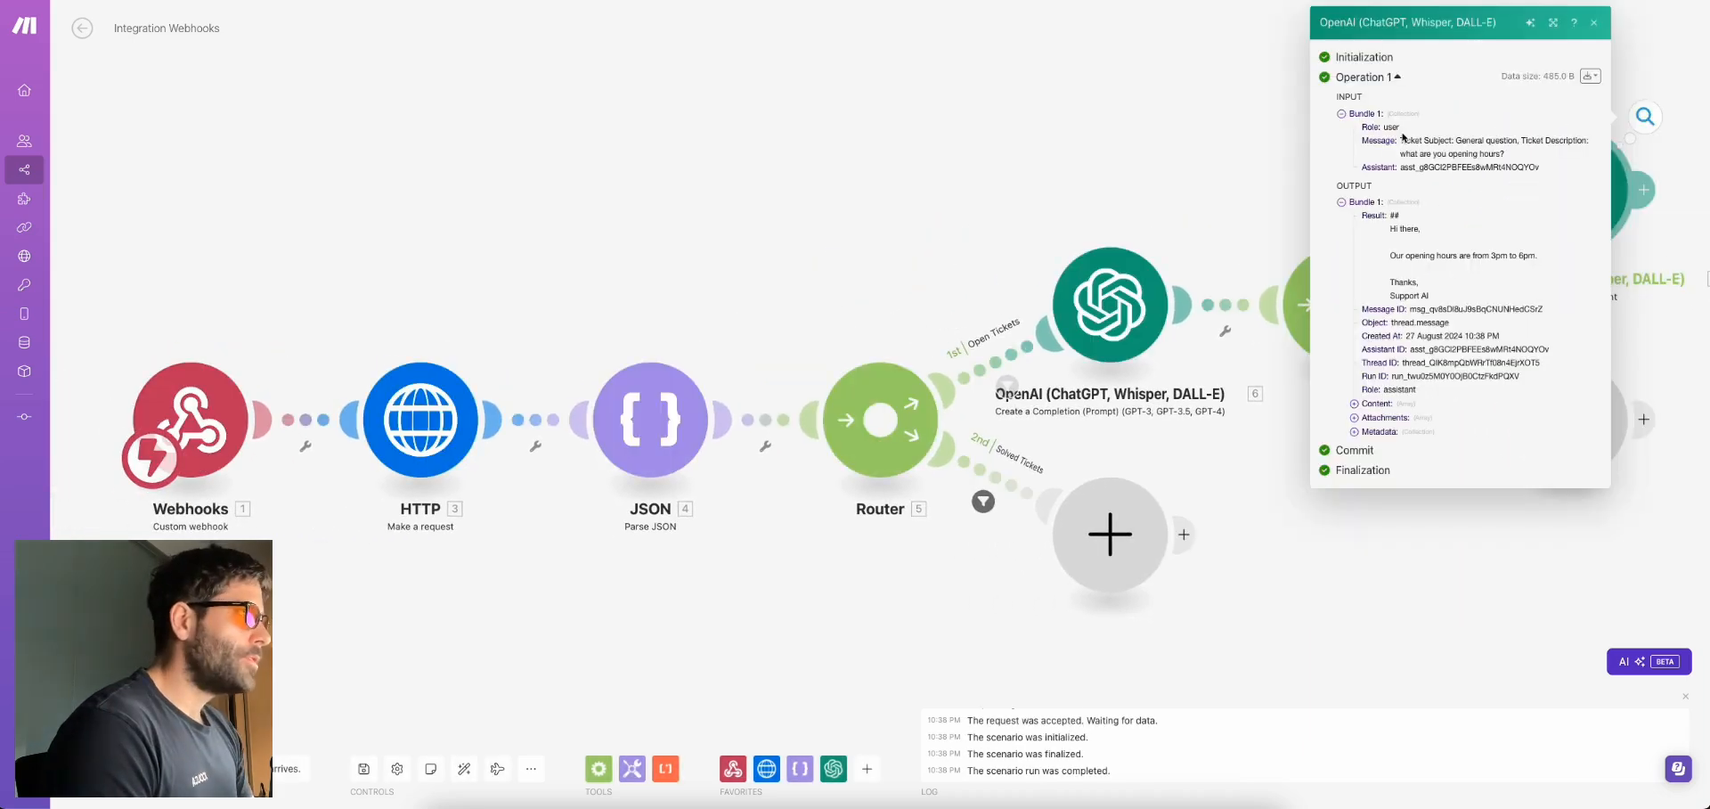
{"action": "left_click_drag", "start_coordinate": [1400, 139], "coordinate": [1507, 160]}
{"action": "left_click_drag", "start_coordinate": [1392, 216], "coordinate": [1440, 296]}
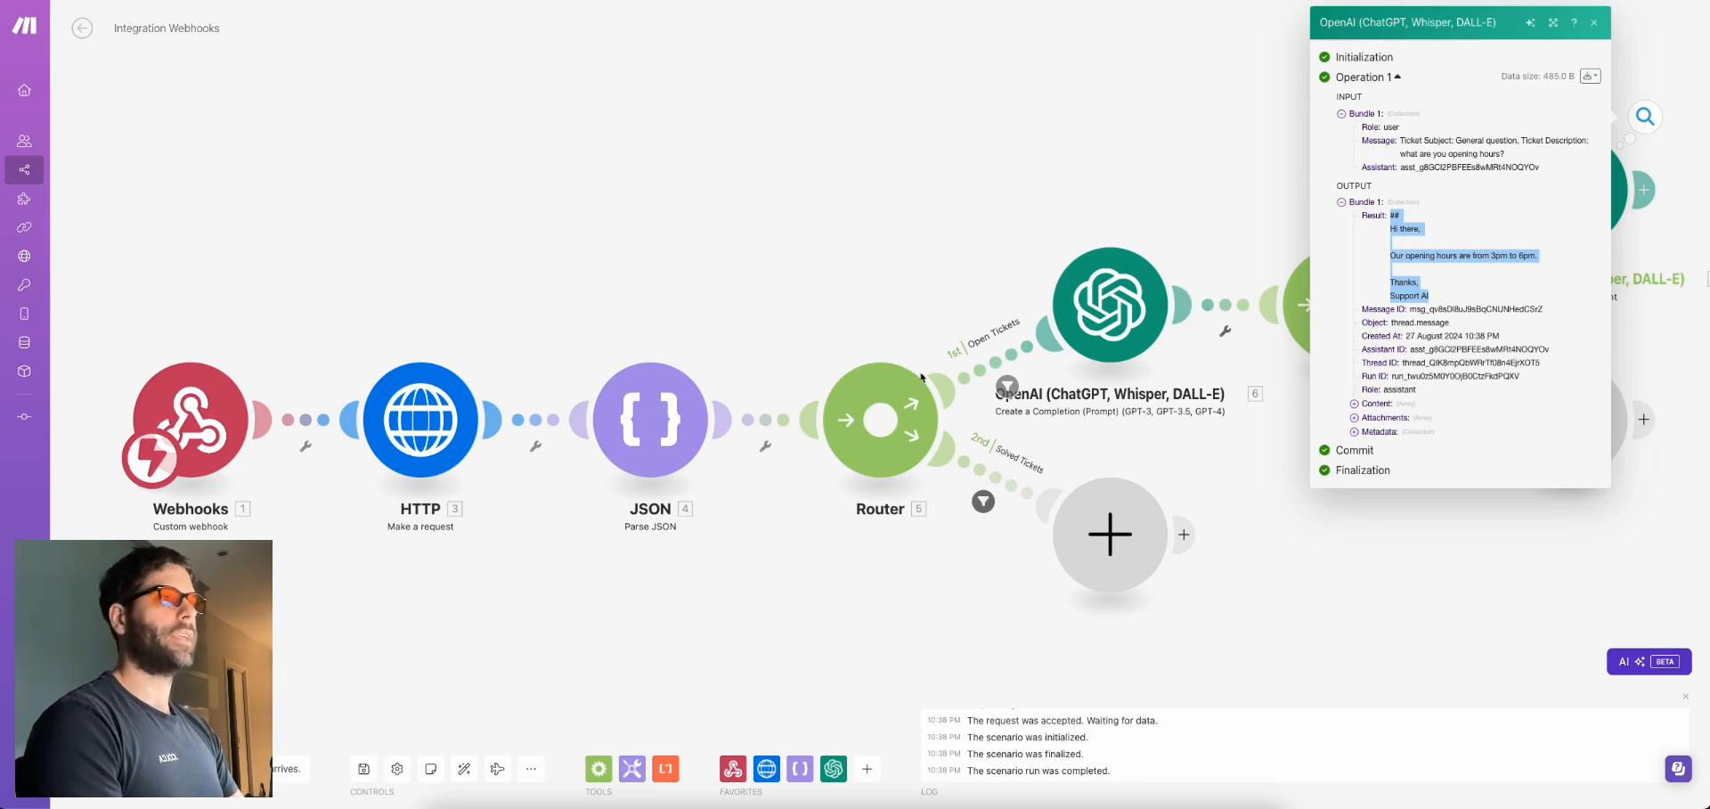
{"action": "left_click_drag", "start_coordinate": [1393, 256], "coordinate": [1534, 257]}
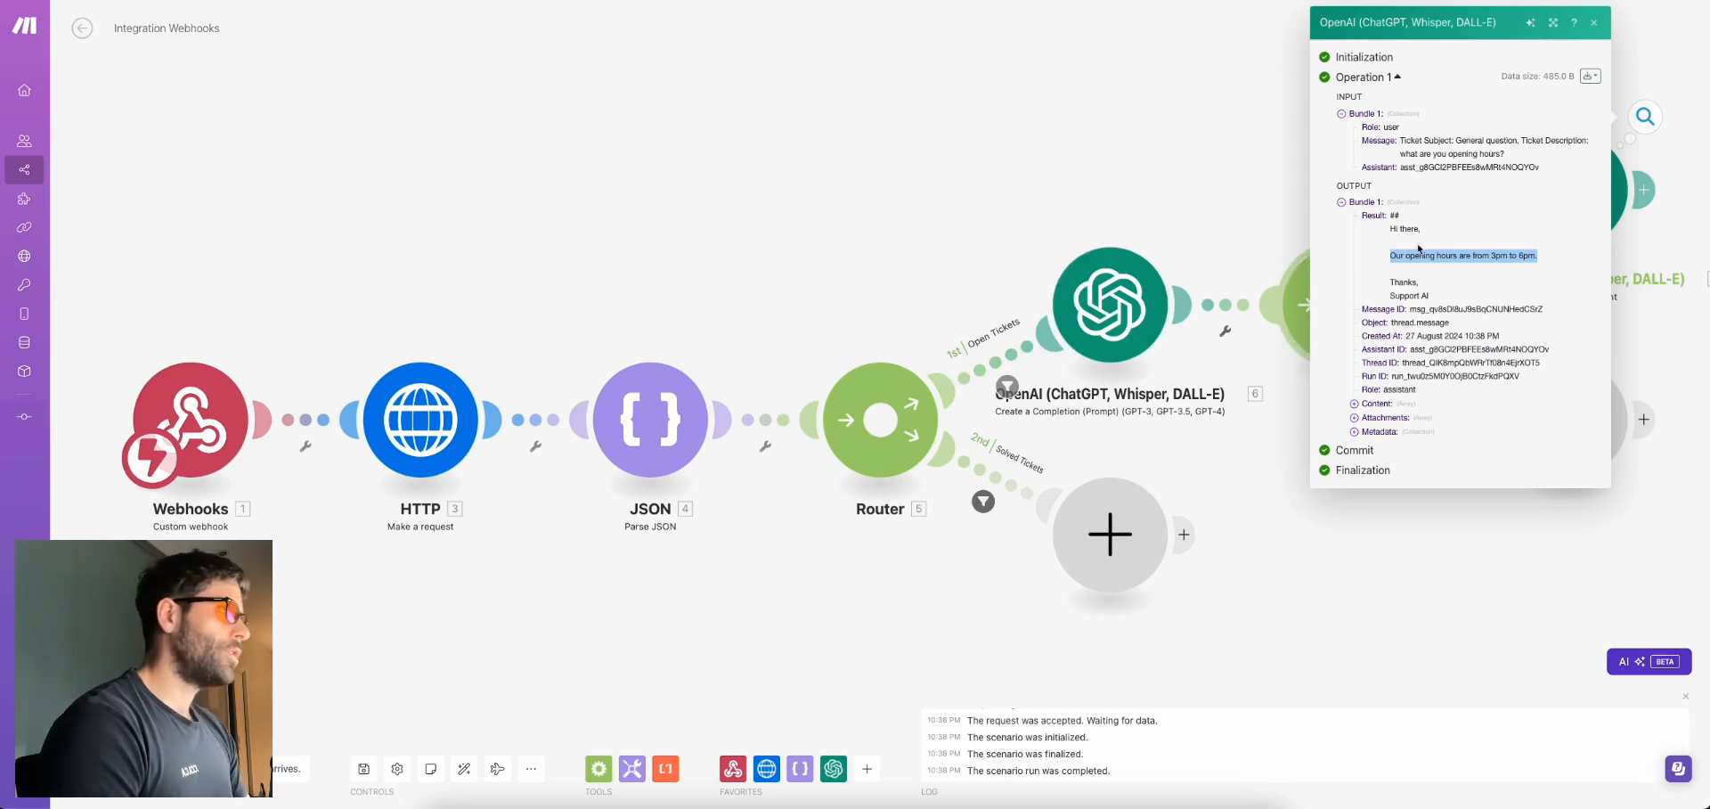
{"action": "left_click_drag", "start_coordinate": [1394, 214], "coordinate": [1427, 296]}
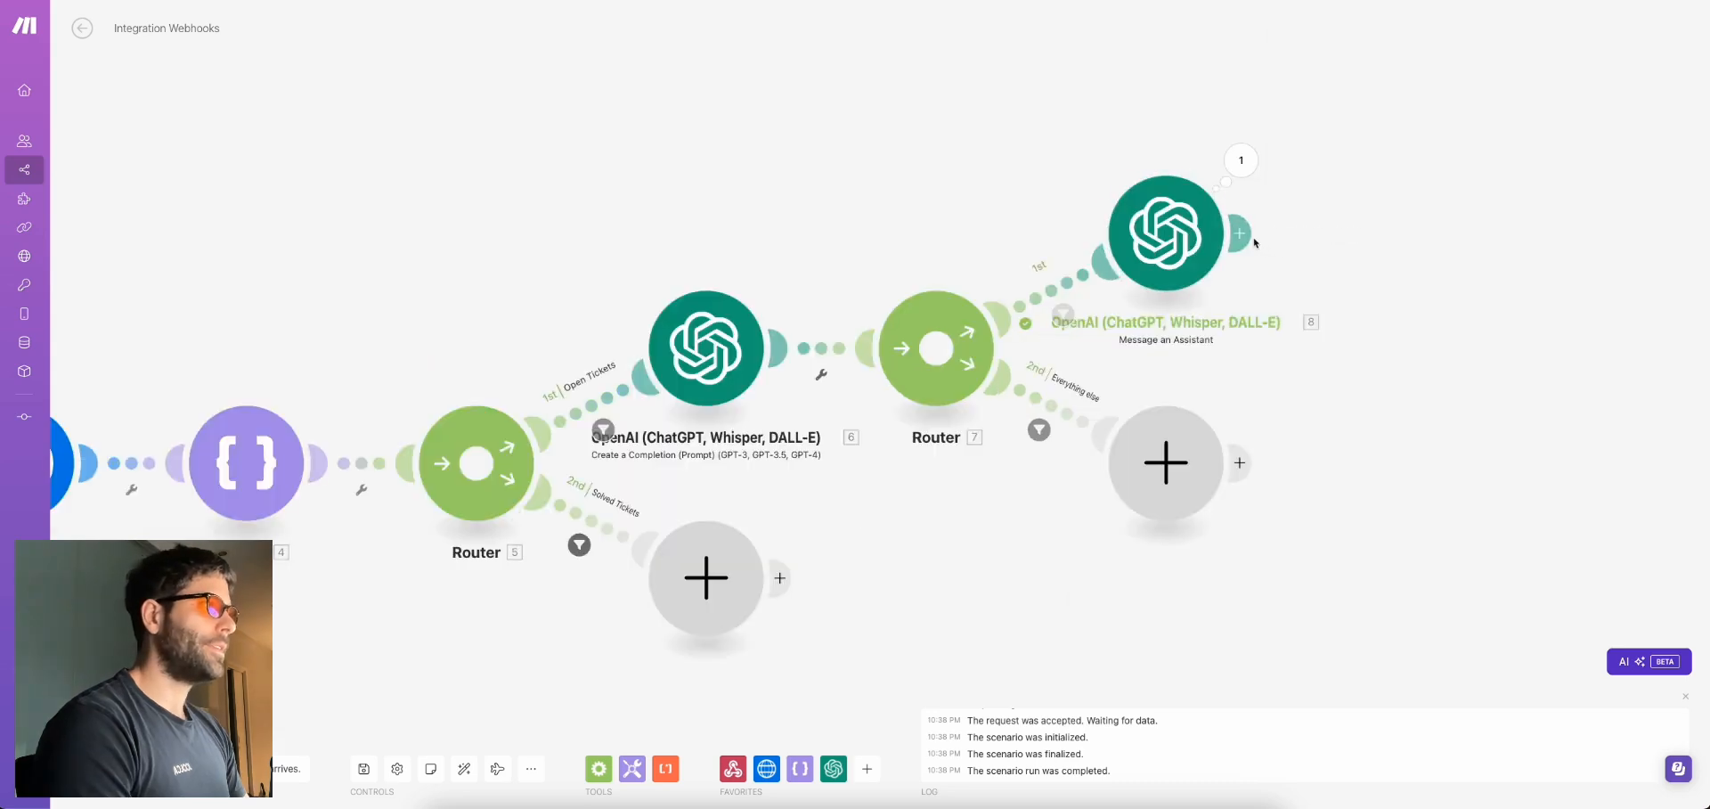
Add an HTTP Make a request module after assistant module 8
{"action": "left_click", "coordinate": [1247, 236]}
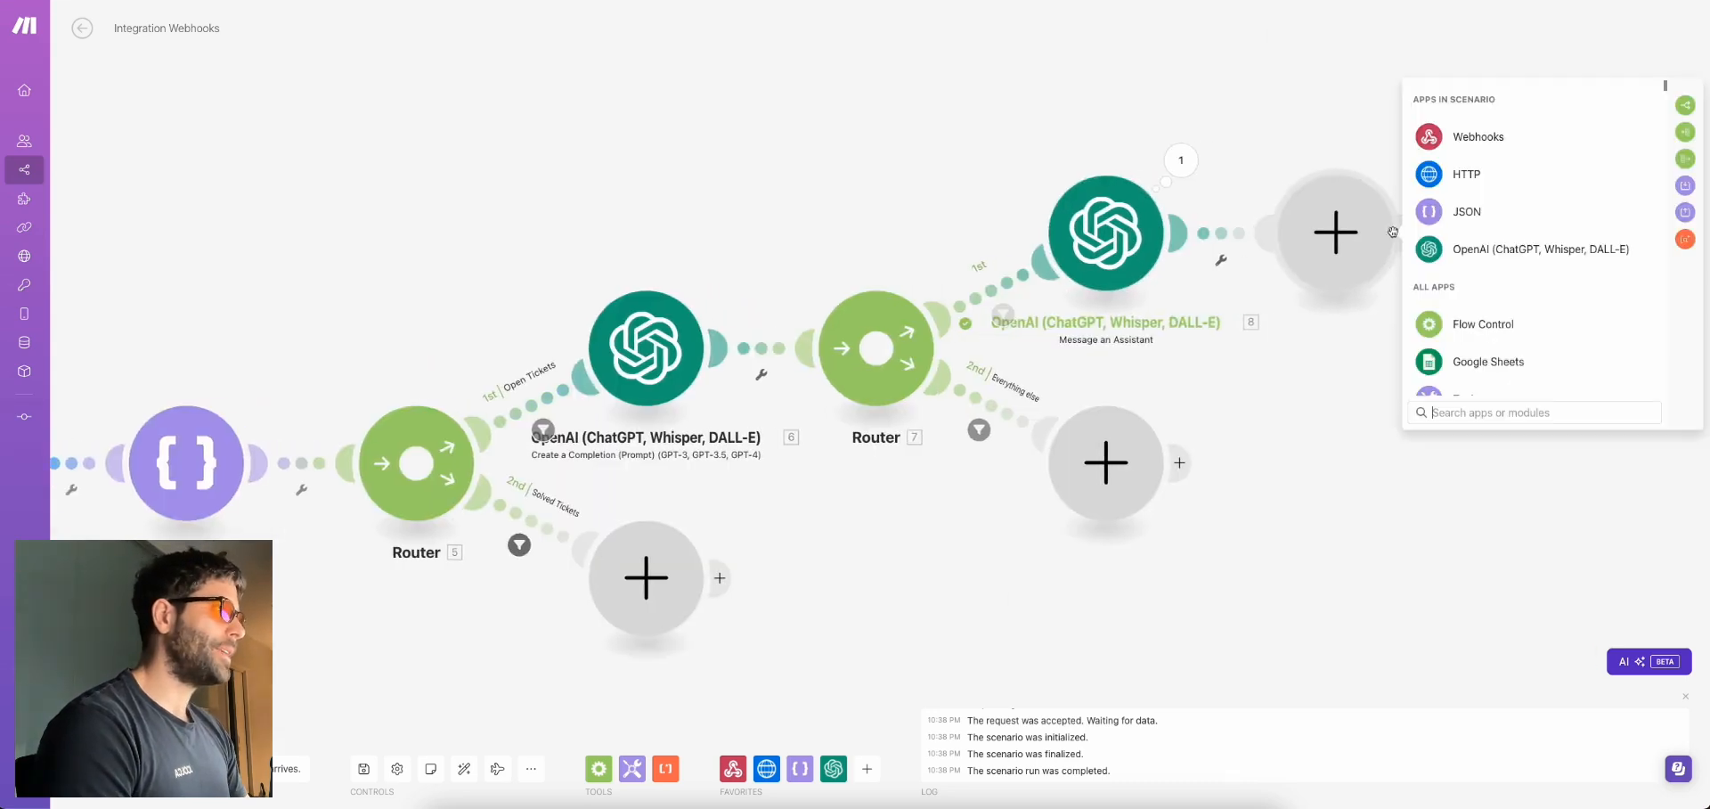
{"action": "left_click", "coordinate": [1466, 176]}
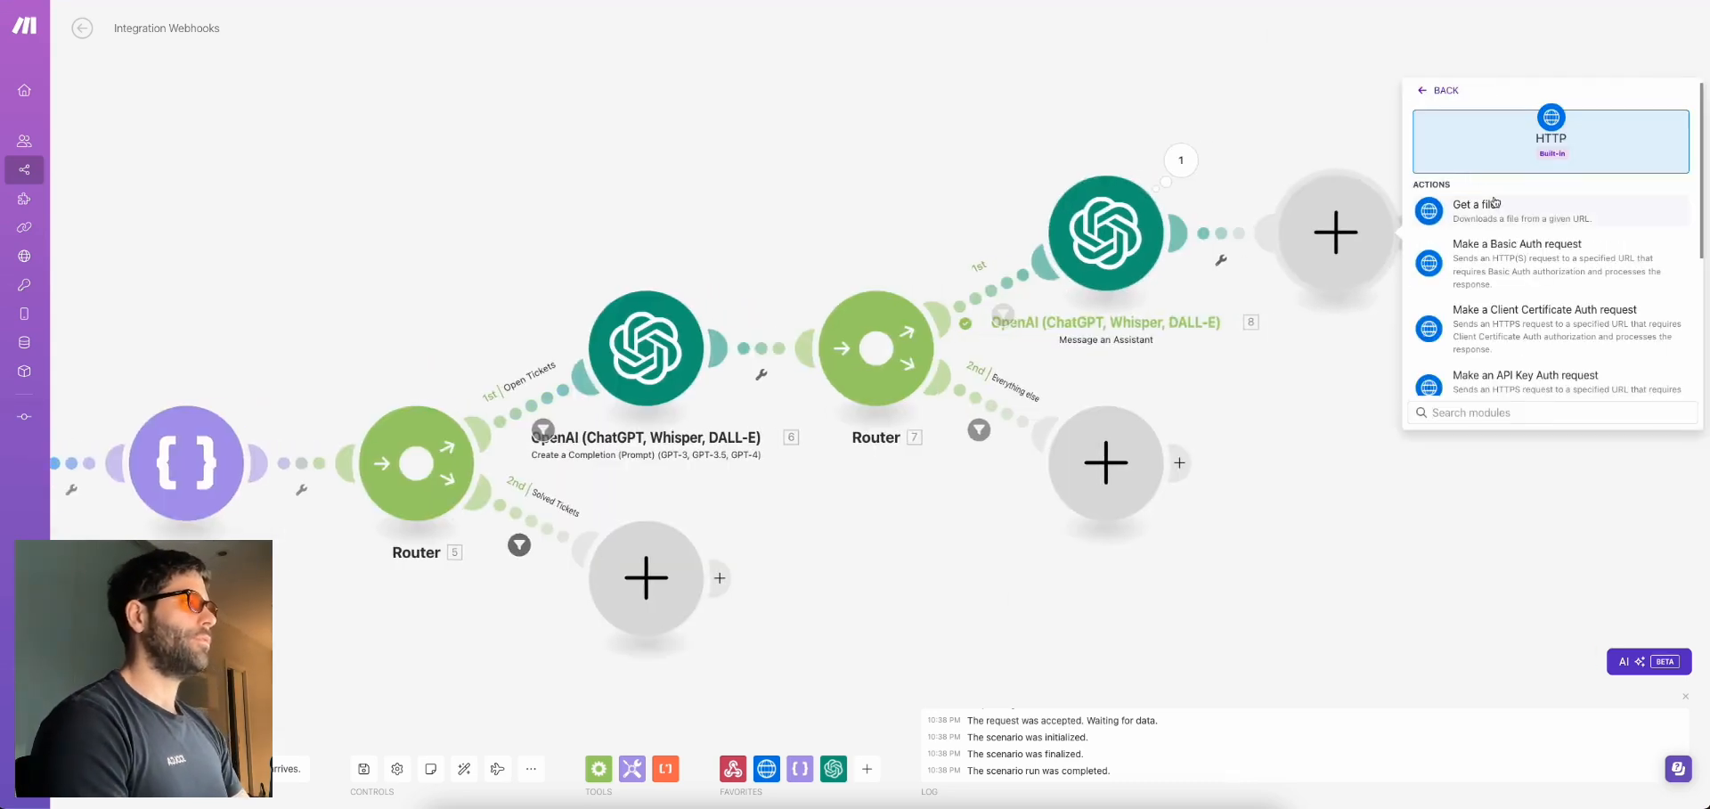
{"action": "left_click", "coordinate": [1494, 202]}
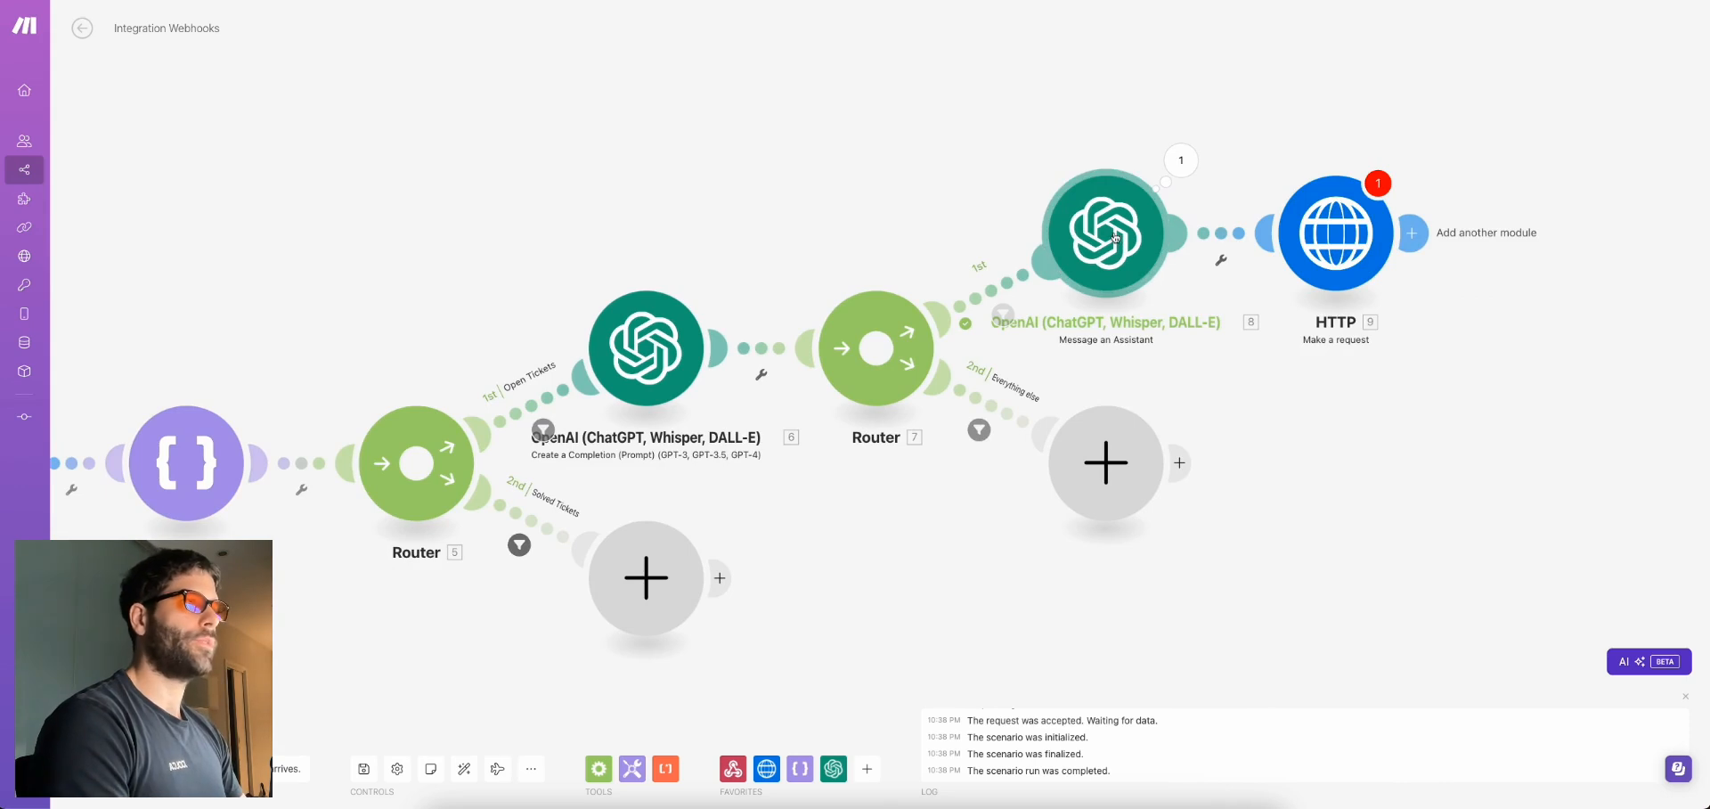
{"action": "left_click_drag", "start_coordinate": [1357, 113], "coordinate": [1298, 134]}
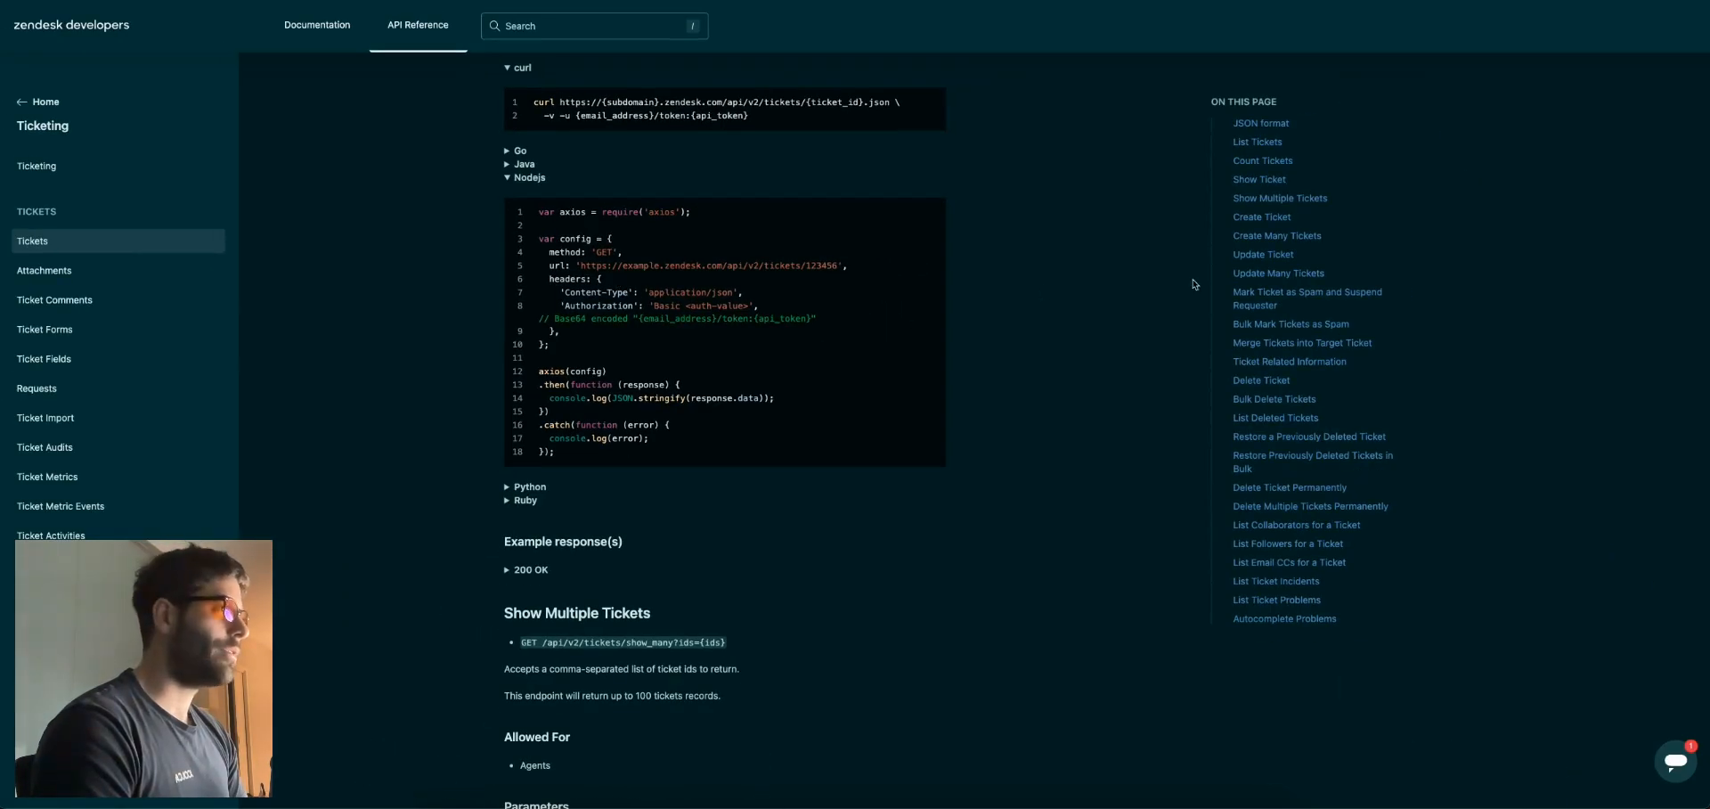
Review the Update Ticket endpoint path and its example request body in Zendesk docs
{"action": "left_click", "coordinate": [1261, 258]}
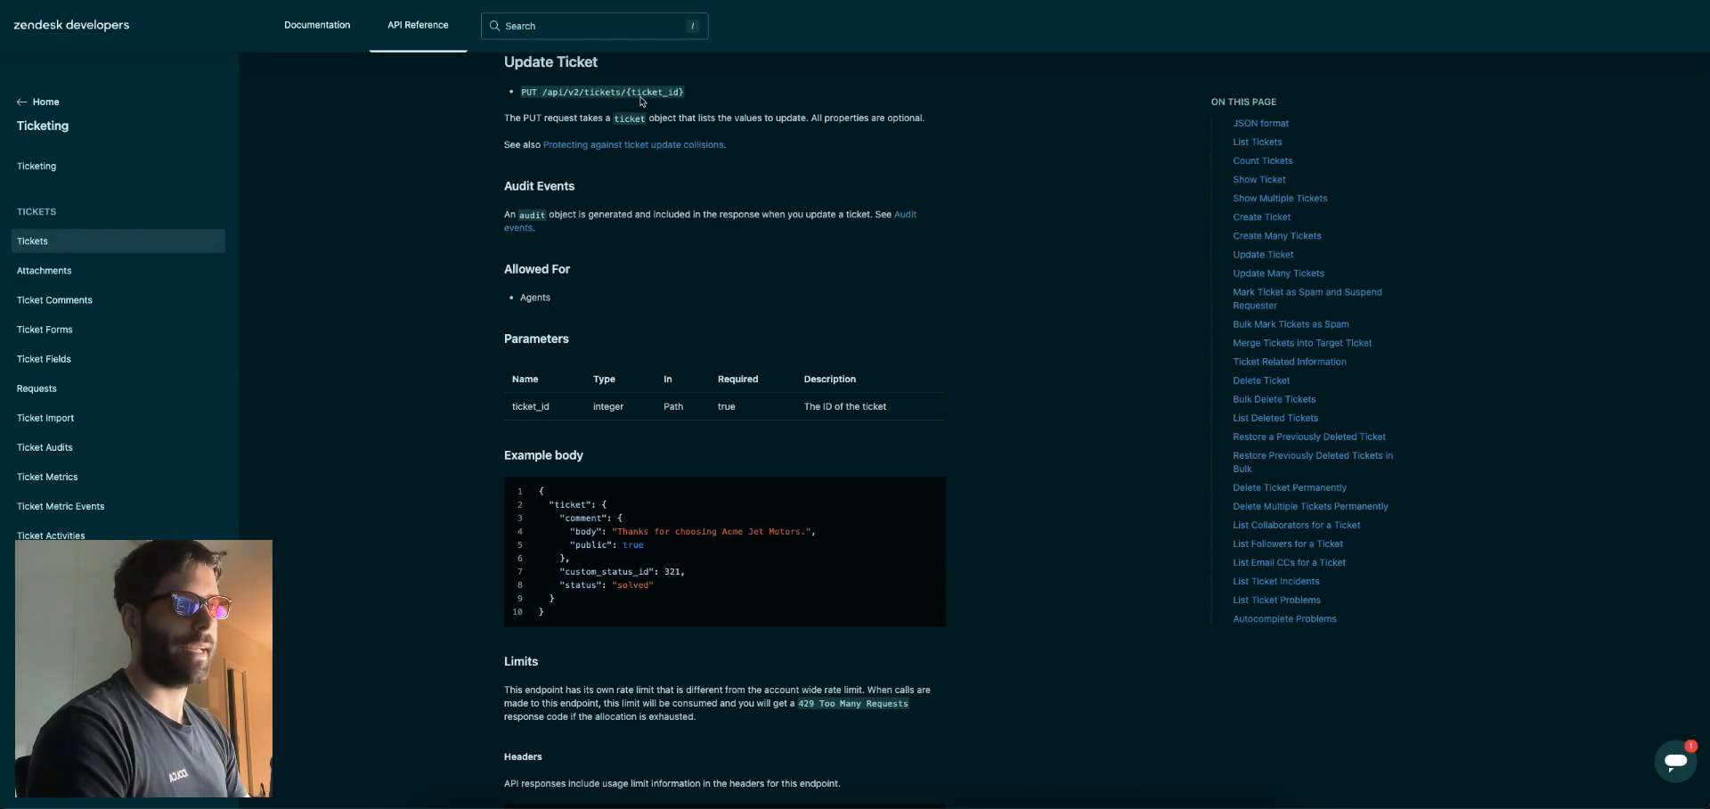
{"action": "left_click_drag", "start_coordinate": [543, 91], "coordinate": [683, 93]}
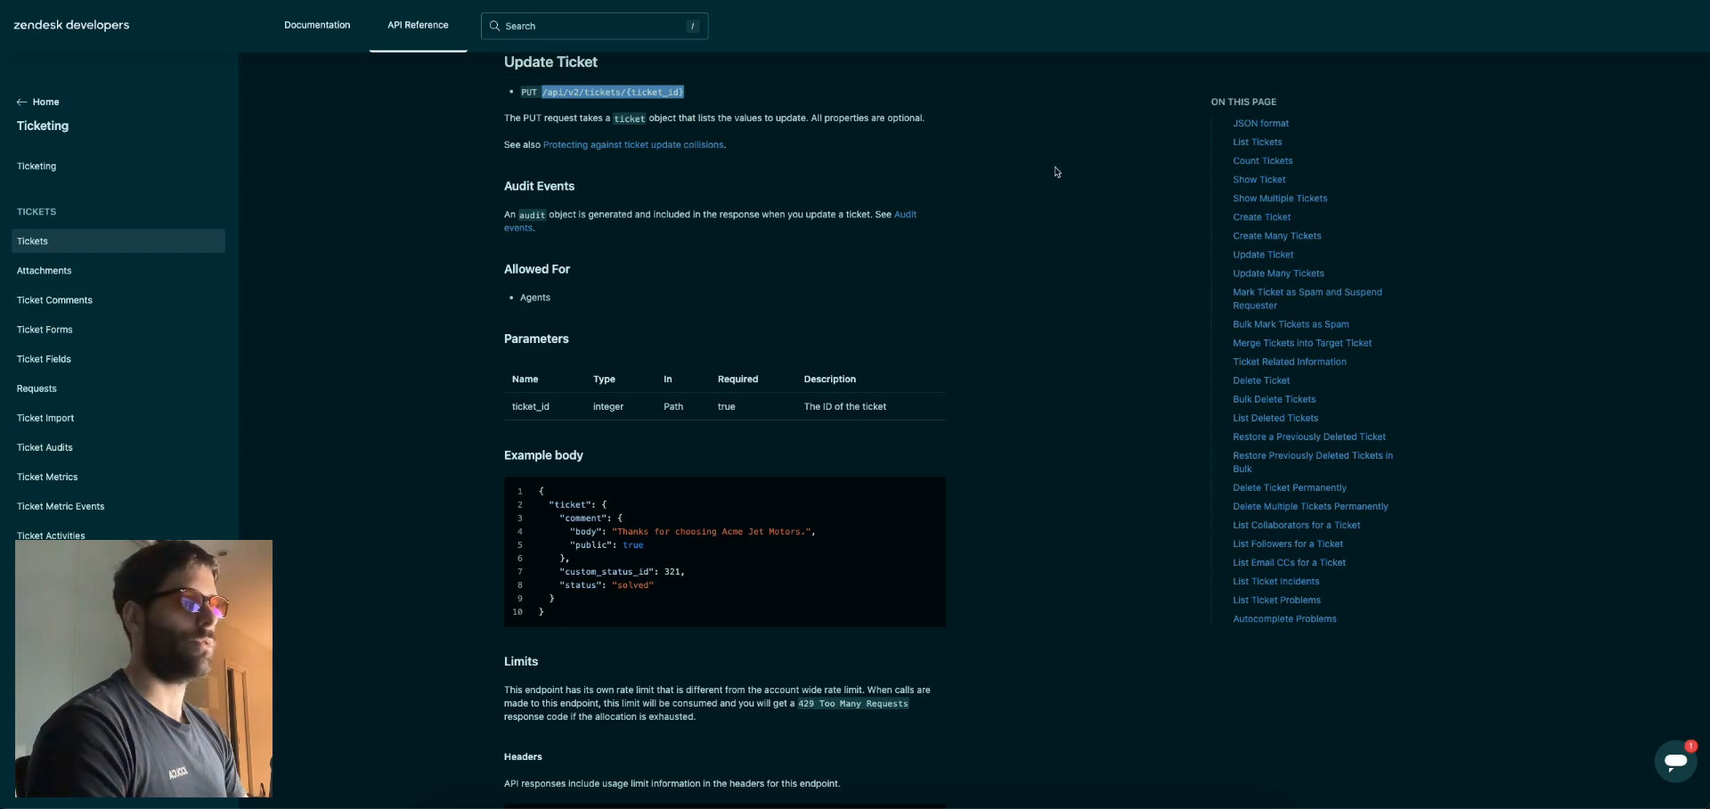
{"action": "left_click", "coordinate": [529, 91]}
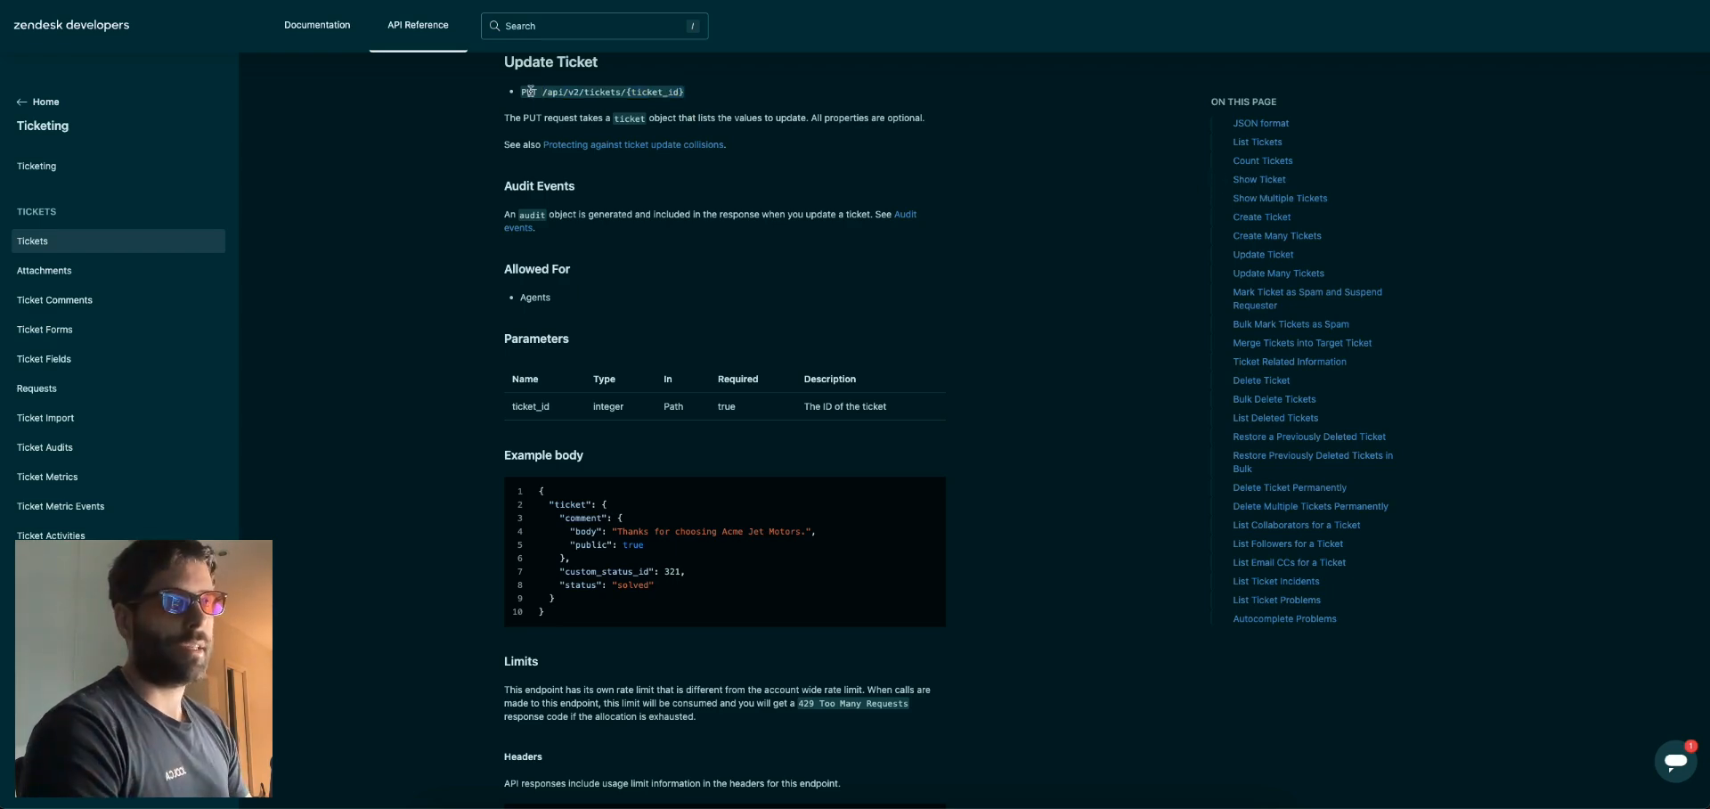
{"action": "scroll", "coordinate": [599, 436], "scroll_direction": "down", "scroll_amount": 1}
{"action": "scroll", "coordinate": [599, 436], "scroll_direction": "down", "scroll_amount": 2}
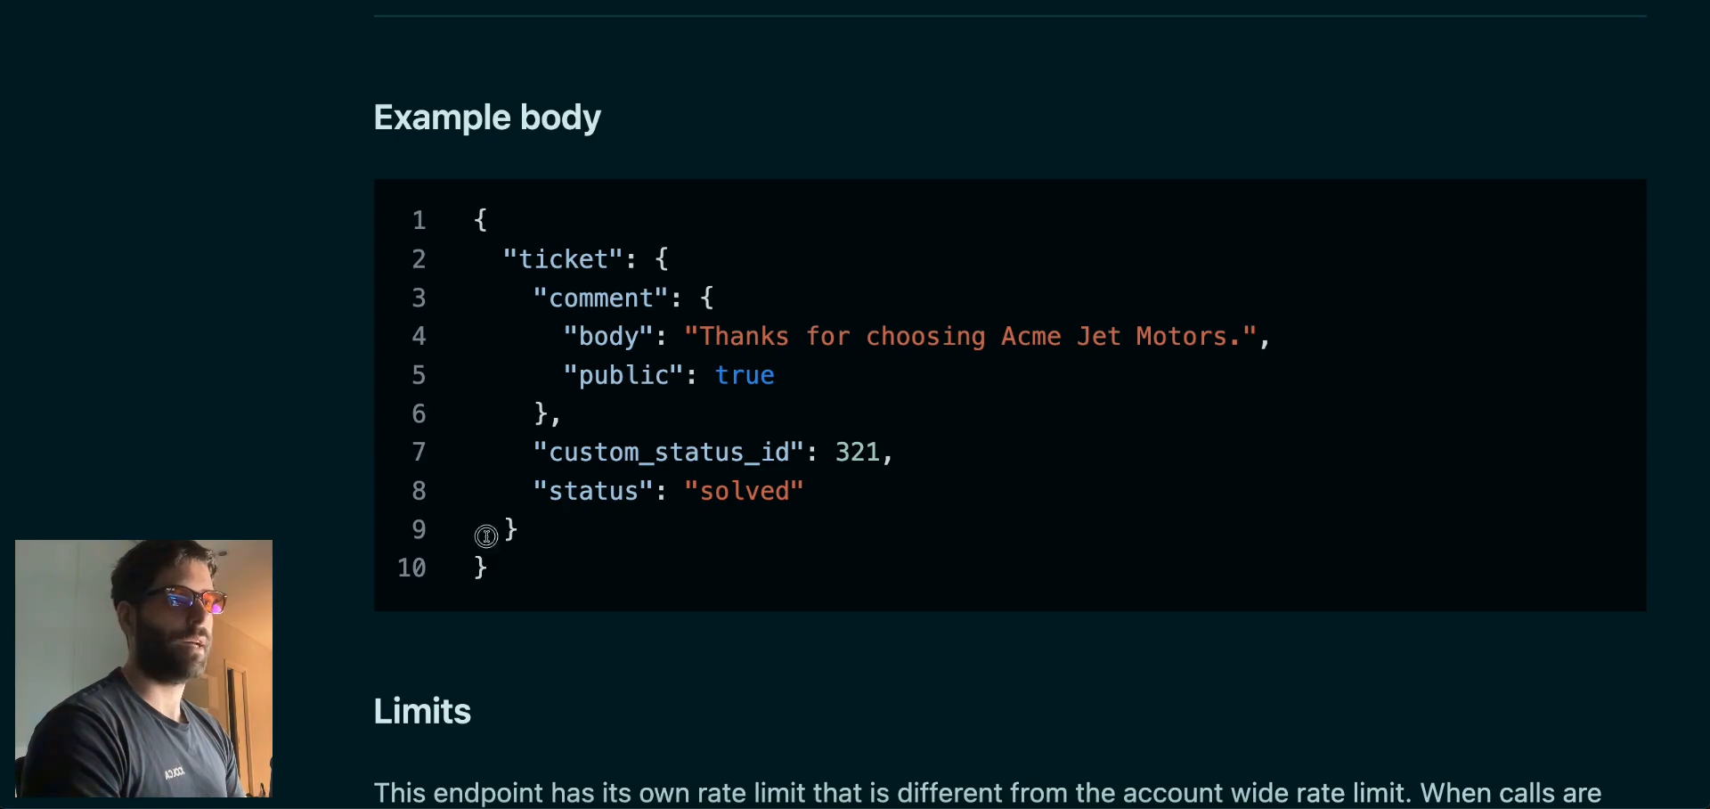
{"action": "left_click_drag", "start_coordinate": [486, 535], "coordinate": [481, 217]}
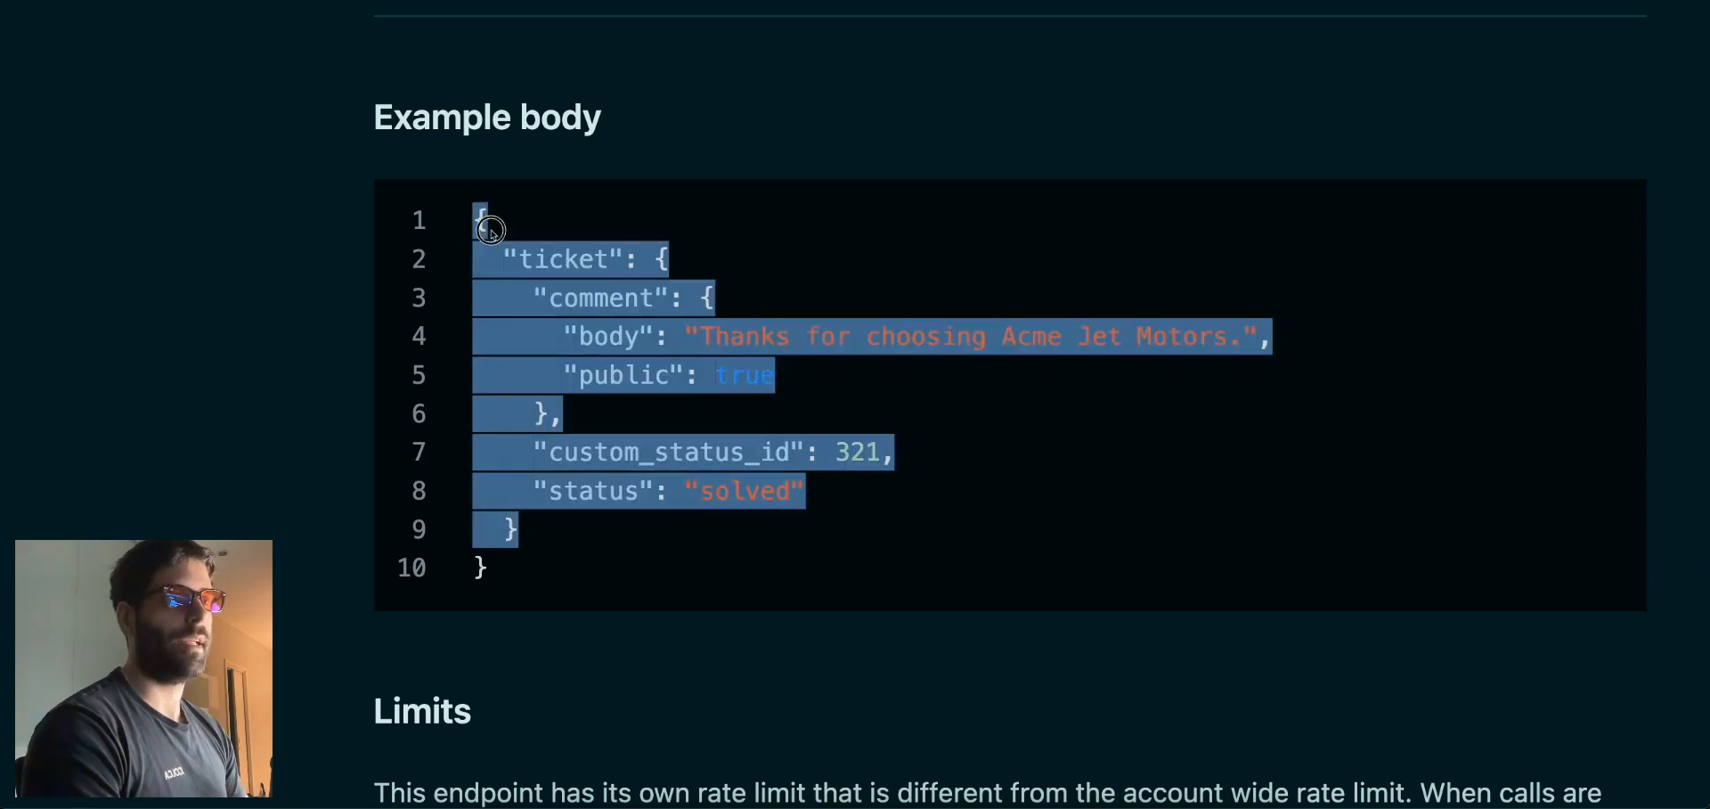
{"action": "left_click", "coordinate": [681, 484]}
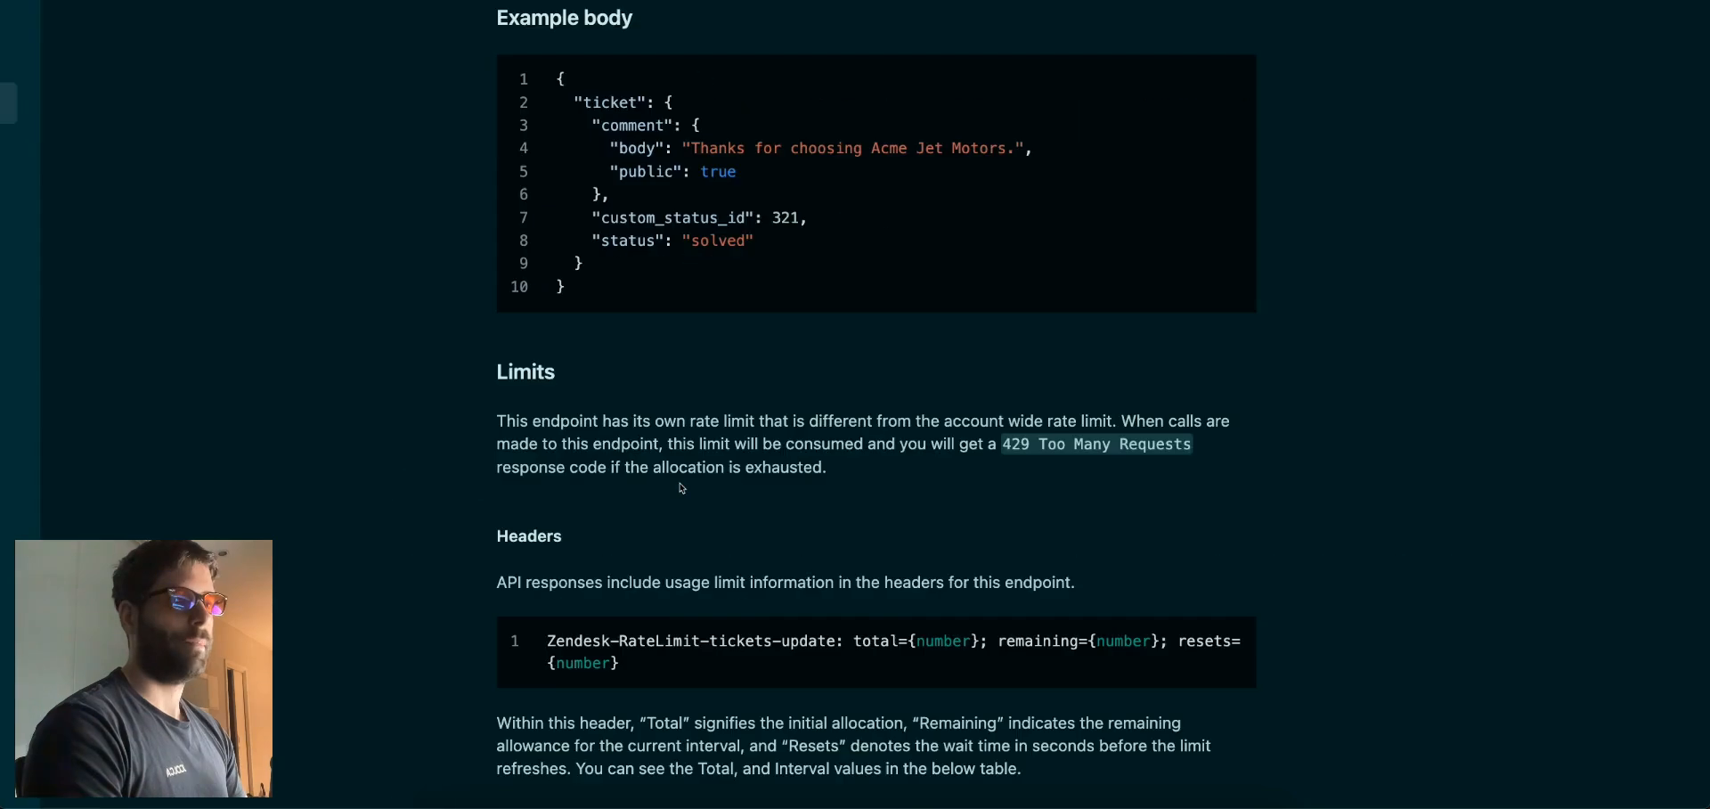
Examine the Node.js Update Ticket sample's ticket data, PUT method and request headers
{"action": "scroll", "coordinate": [680, 484], "scroll_direction": "down", "scroll_amount": 10}
{"action": "scroll", "coordinate": [680, 484], "scroll_direction": "down", "scroll_amount": 5}
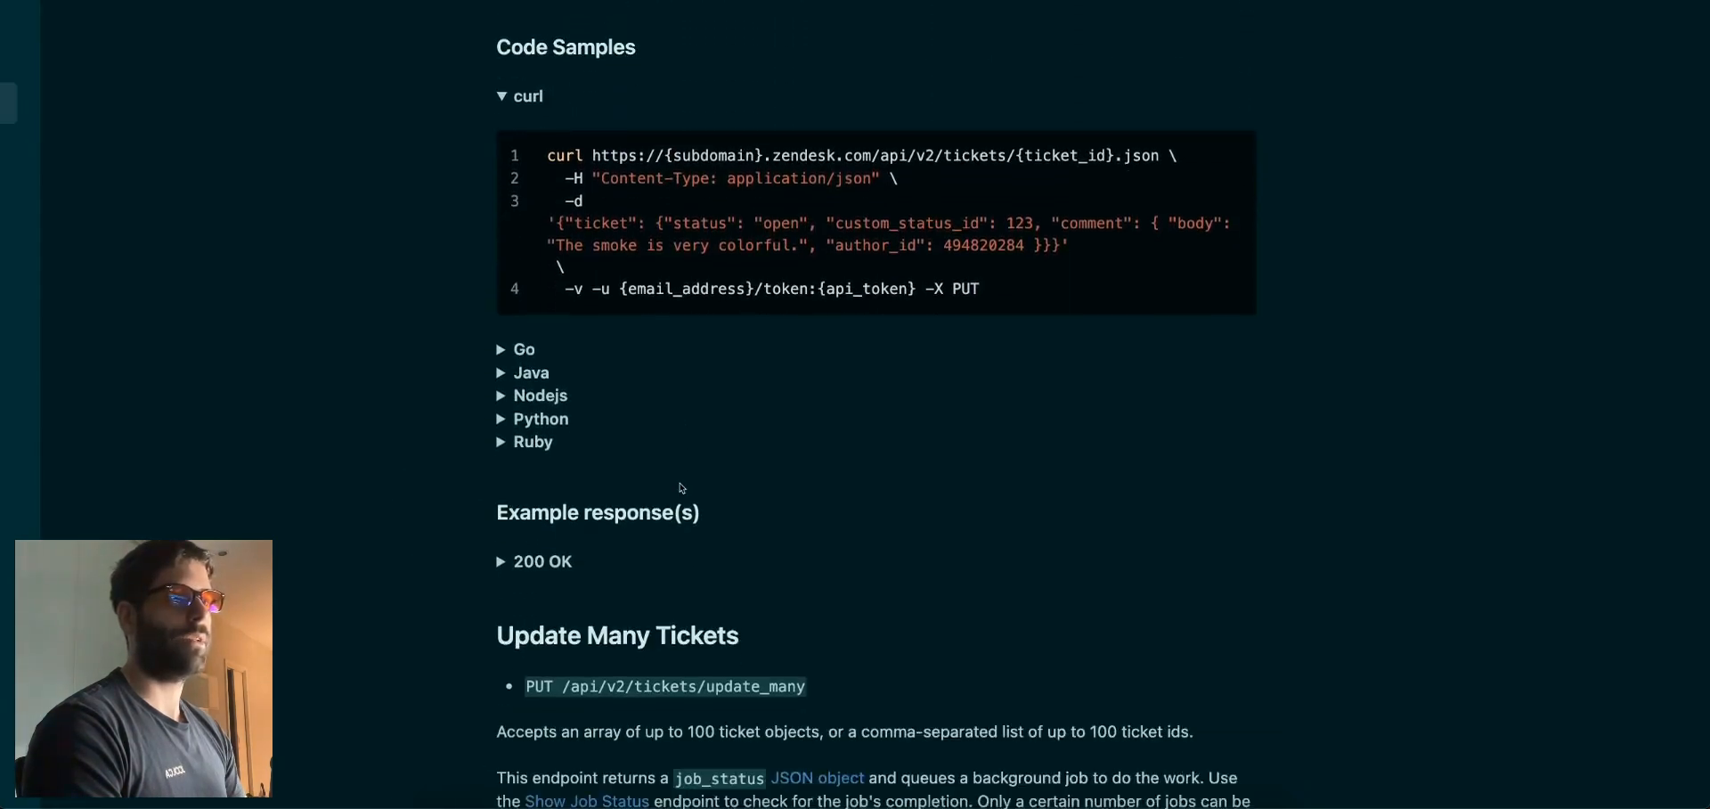
{"action": "left_click", "coordinate": [539, 386]}
{"action": "scroll", "coordinate": [978, 557], "scroll_direction": "down", "scroll_amount": 1}
{"action": "scroll", "coordinate": [978, 558], "scroll_direction": "down", "scroll_amount": 3}
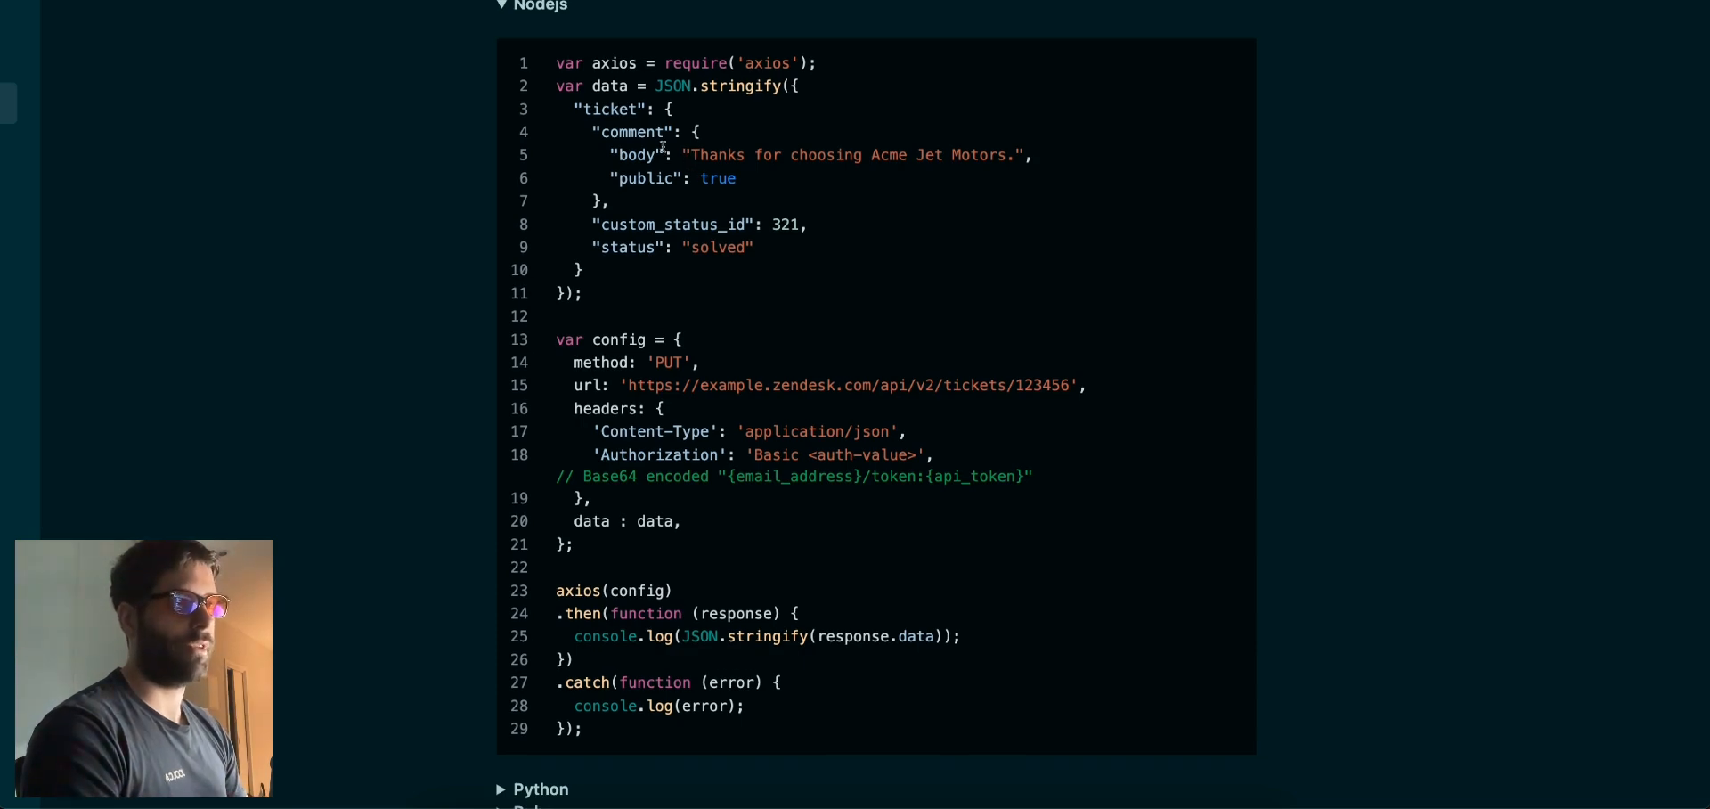
{"action": "left_click_drag", "start_coordinate": [556, 85], "coordinate": [1078, 274]}
{"action": "left_click", "coordinate": [581, 299]}
{"action": "scroll", "coordinate": [582, 298], "scroll_direction": "down", "scroll_amount": 1}
{"action": "double_click", "coordinate": [675, 253]}
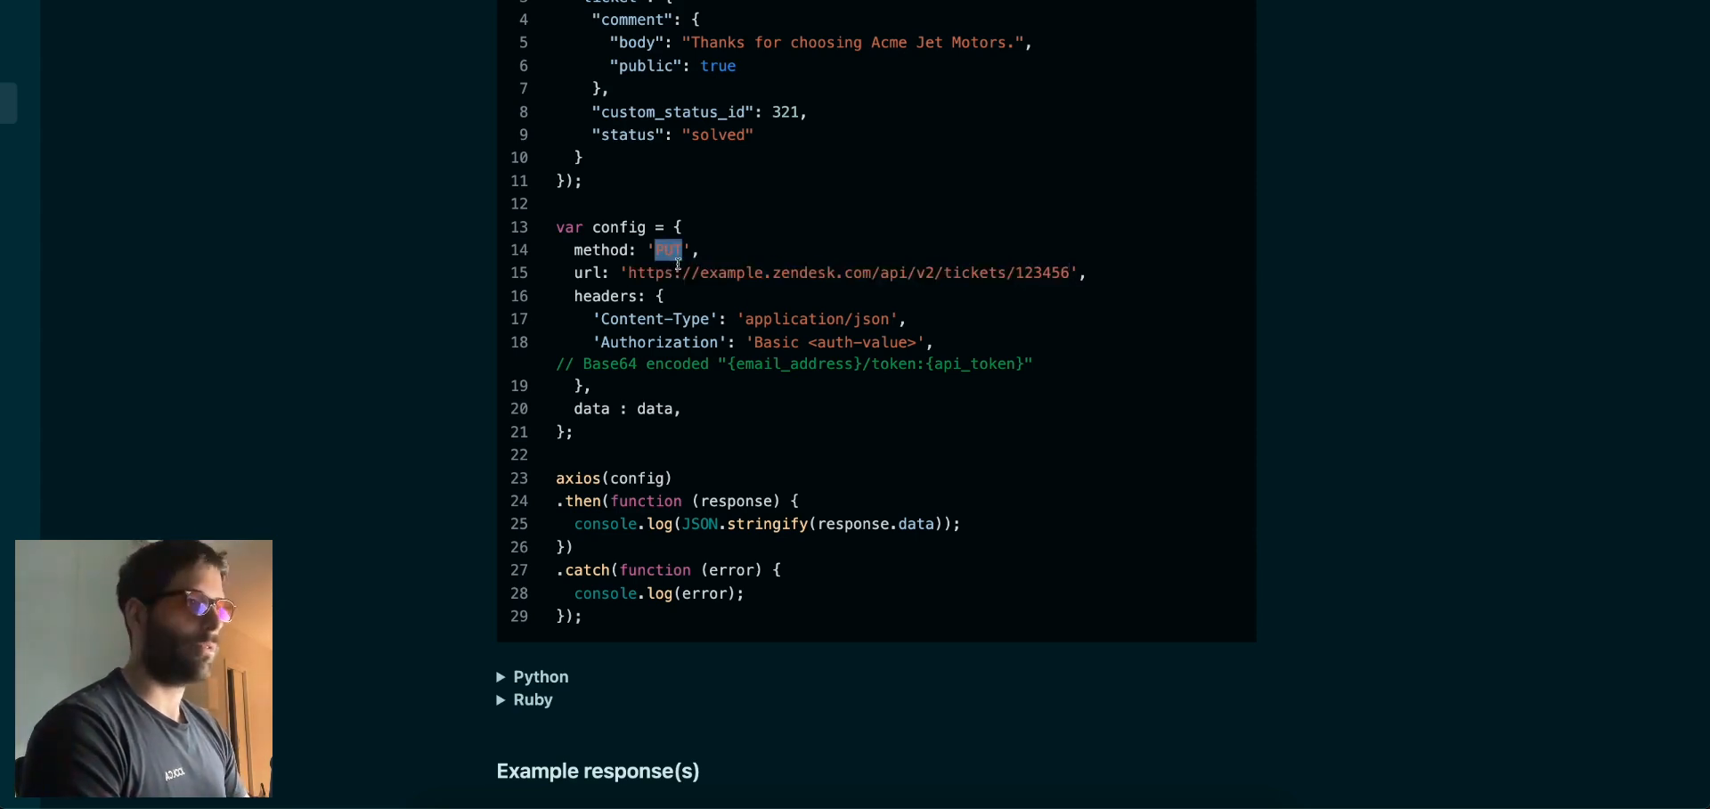
{"action": "left_click", "coordinate": [743, 328]}
{"action": "left_click", "coordinate": [903, 345]}
{"action": "left_click_drag", "start_coordinate": [903, 345], "coordinate": [561, 318]}
{"action": "left_click", "coordinate": [609, 320]}
{"action": "scroll", "coordinate": [685, 258], "scroll_direction": "up", "scroll_amount": 1}
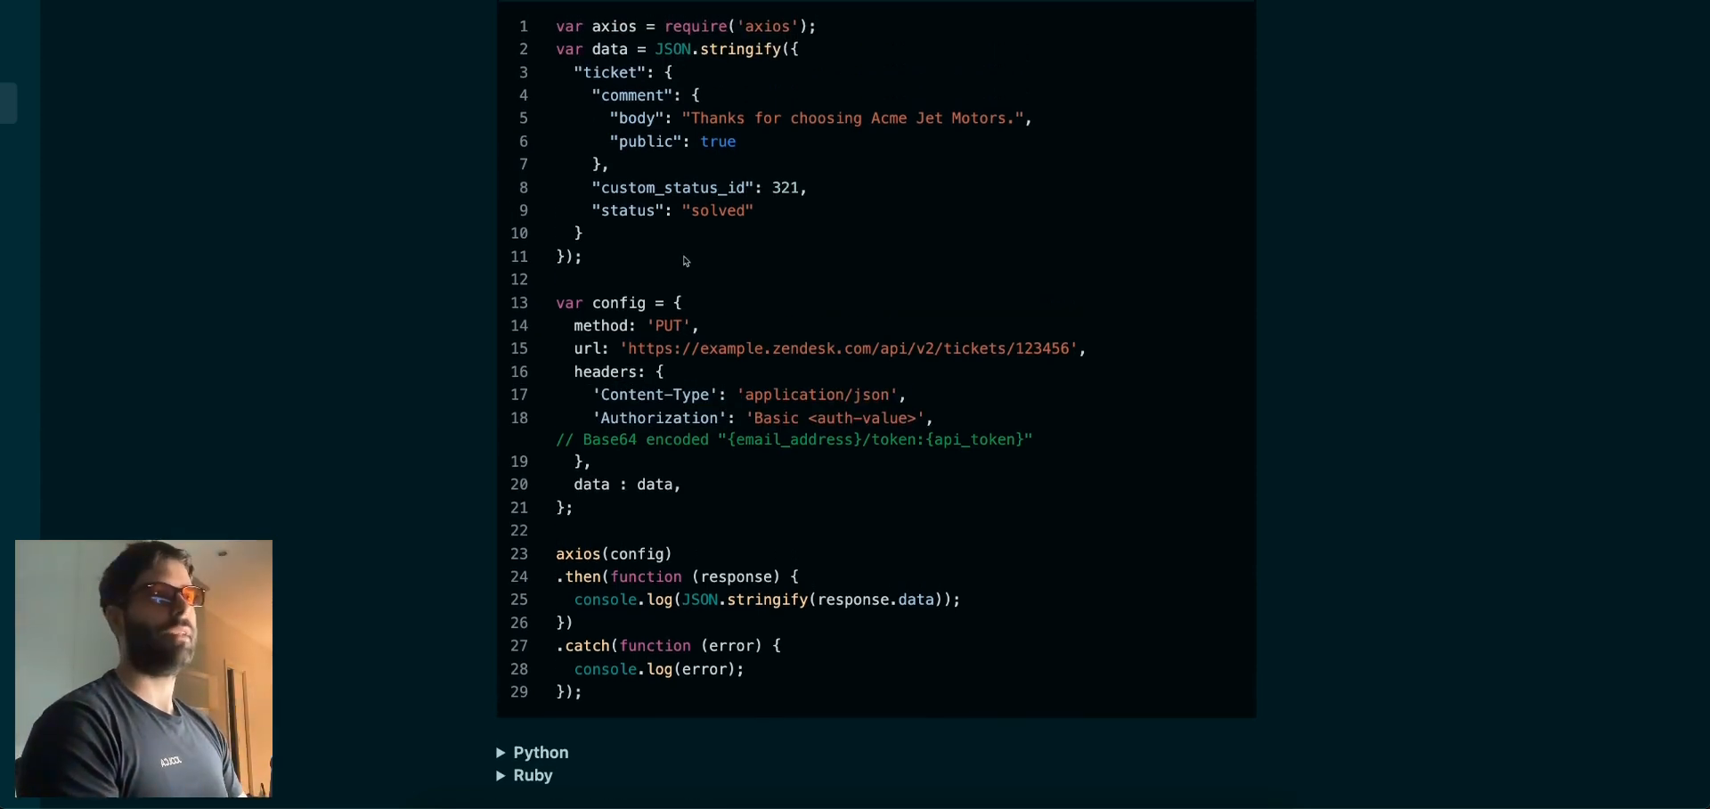
Copy the Zendesk ticket URL from the first HTTP module's settings
{"action": "key", "text": "alt+Tab"}
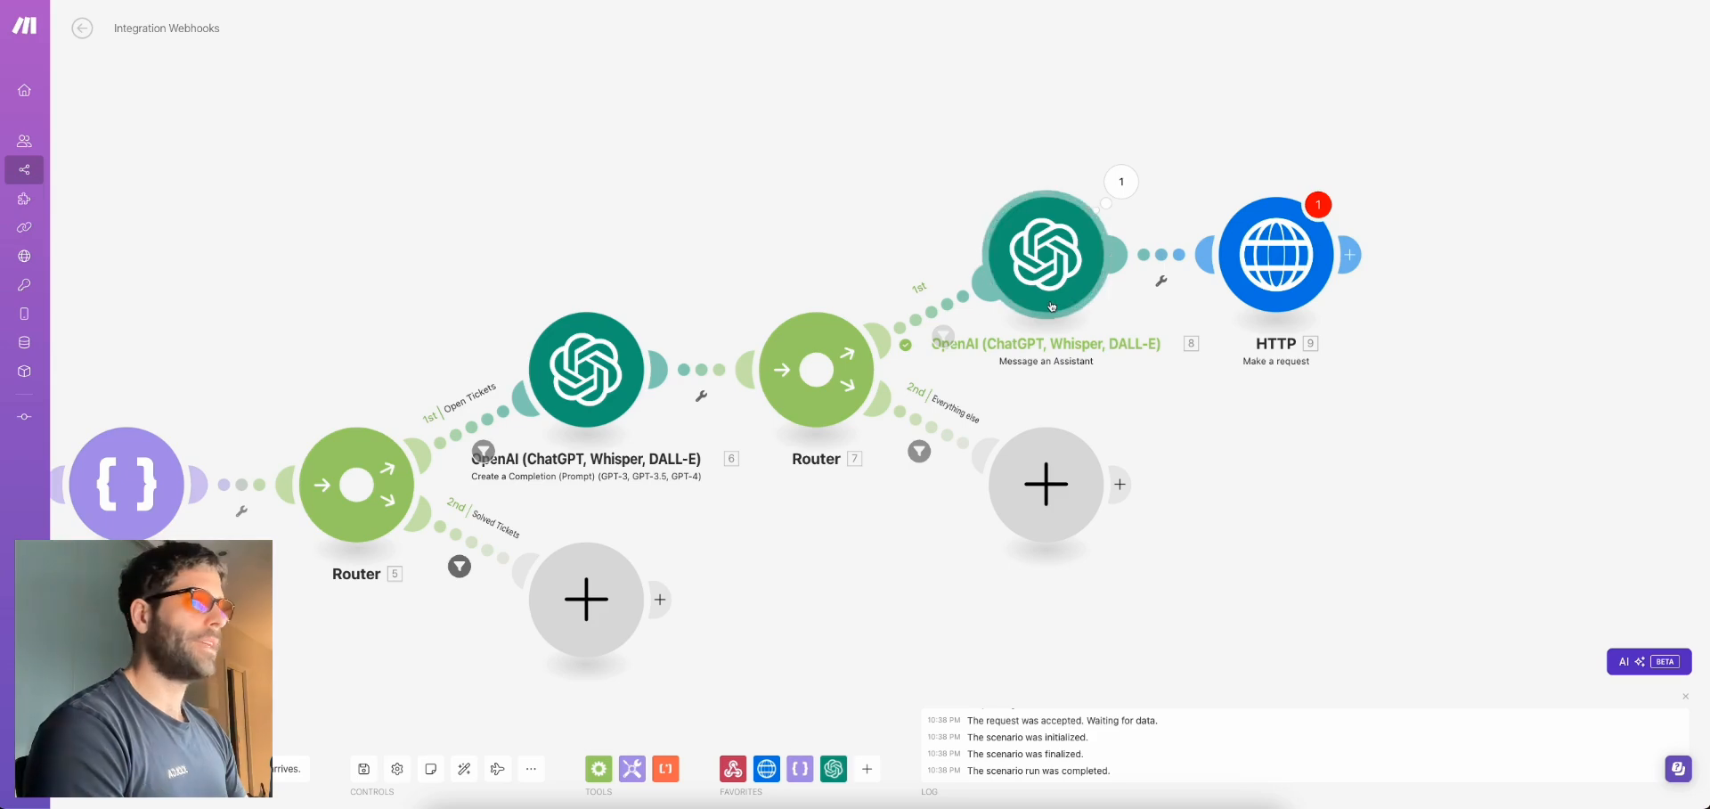
{"action": "left_click_drag", "start_coordinate": [256, 389], "coordinate": [825, 356]}
{"action": "left_click", "coordinate": [457, 407]}
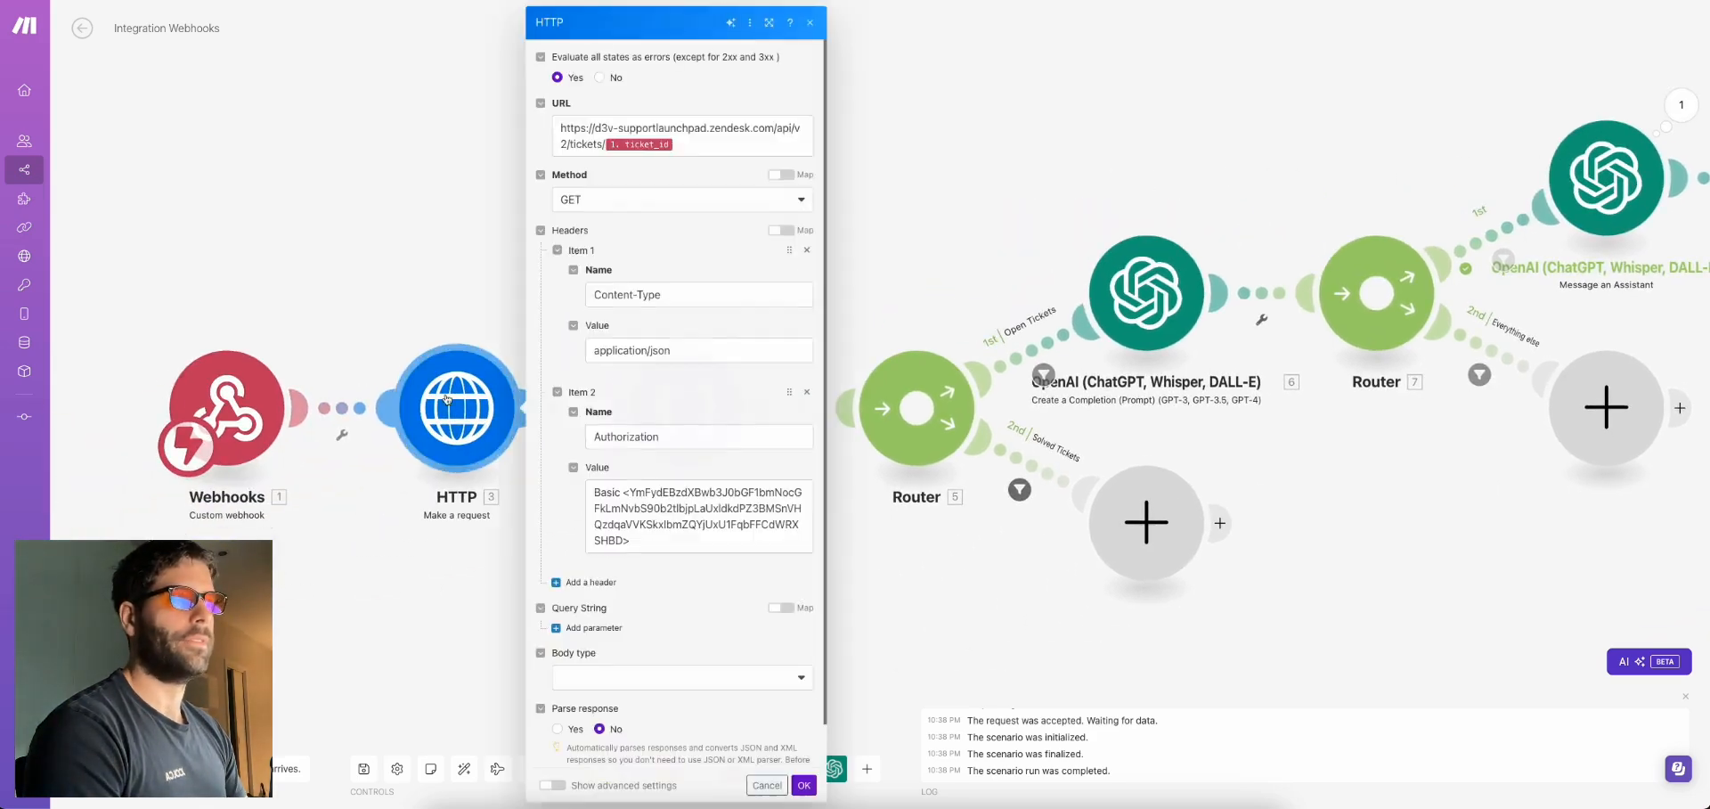
{"action": "left_click_drag", "start_coordinate": [688, 137], "coordinate": [560, 125]}
{"action": "key", "text": "ctrl+c"}
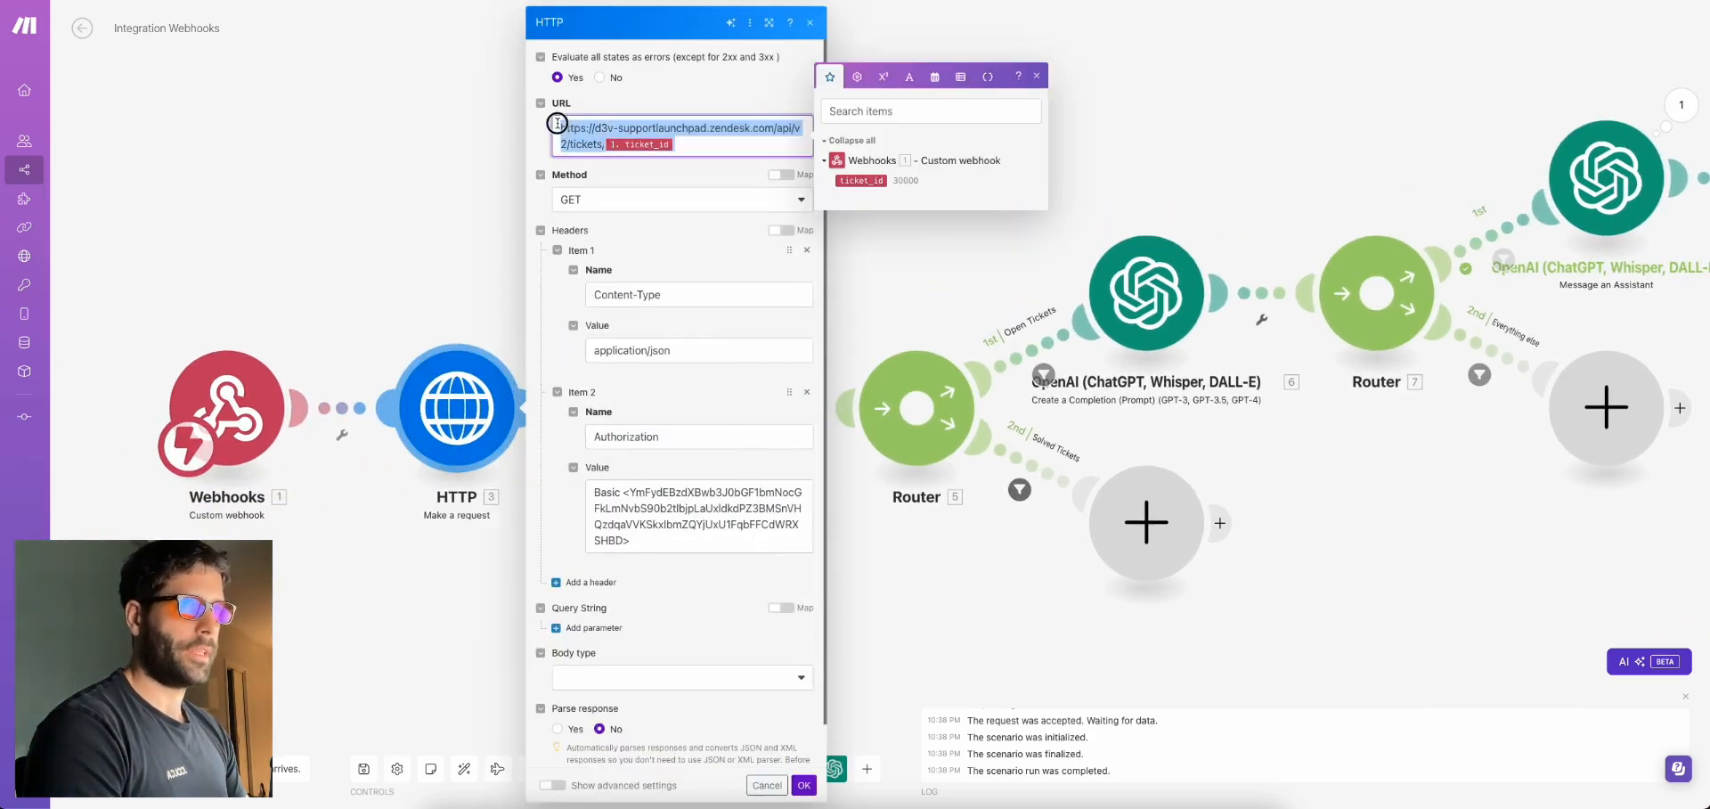
{"action": "left_click", "coordinate": [1276, 131]}
Paste the tickets/ticket_id URL into the final HTTP module and set Method to PUT
{"action": "scroll", "coordinate": [1248, 187], "scroll_direction": "right", "scroll_amount": 10}
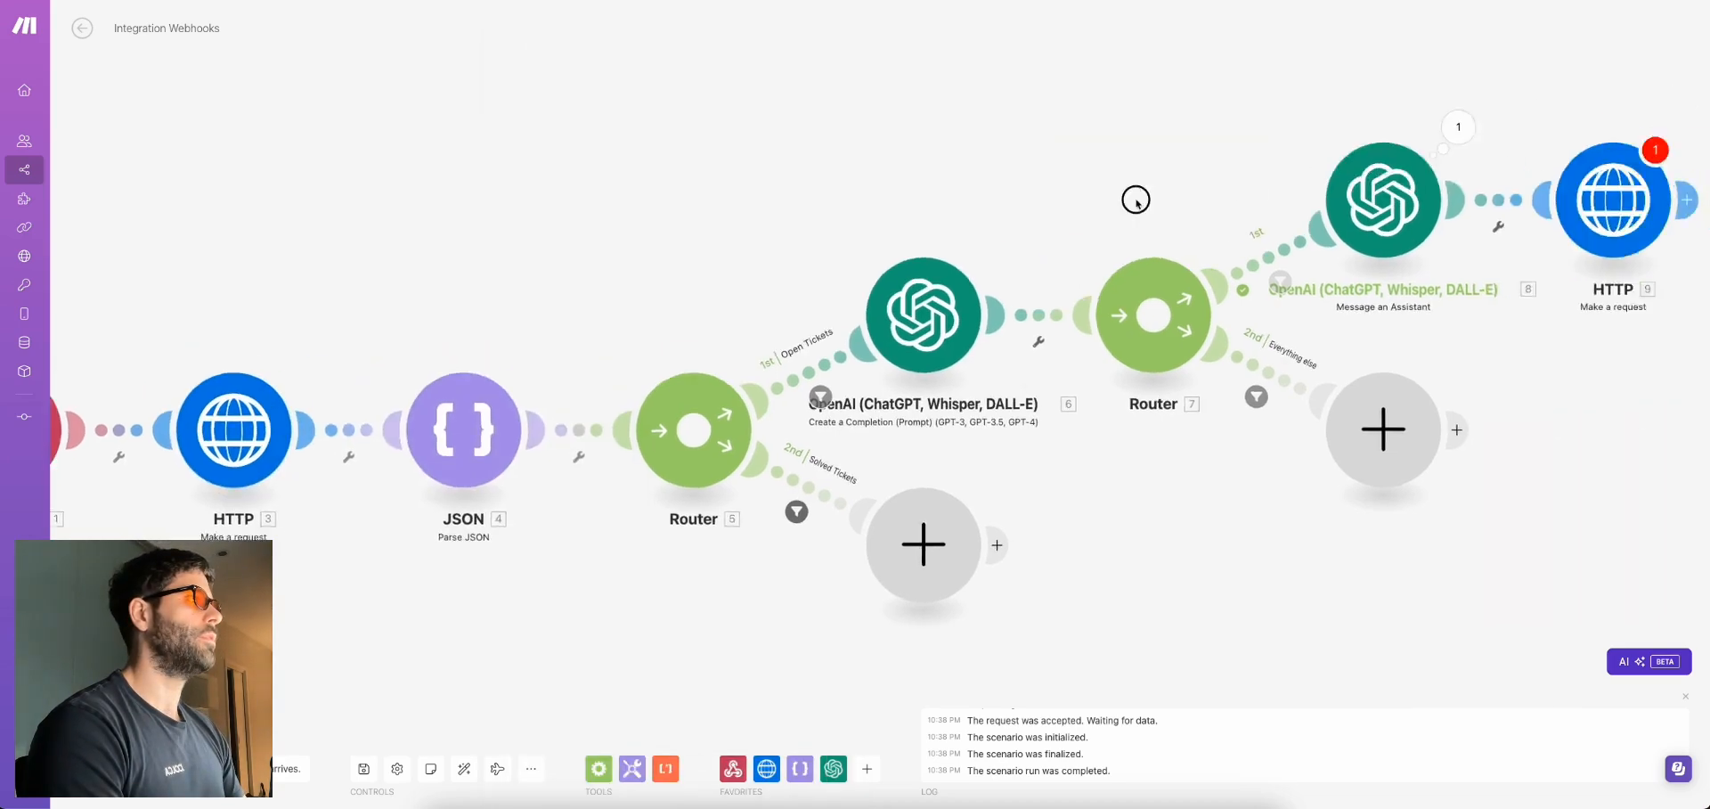
{"action": "left_click", "coordinate": [1338, 230]}
{"action": "left_click", "coordinate": [1515, 129]}
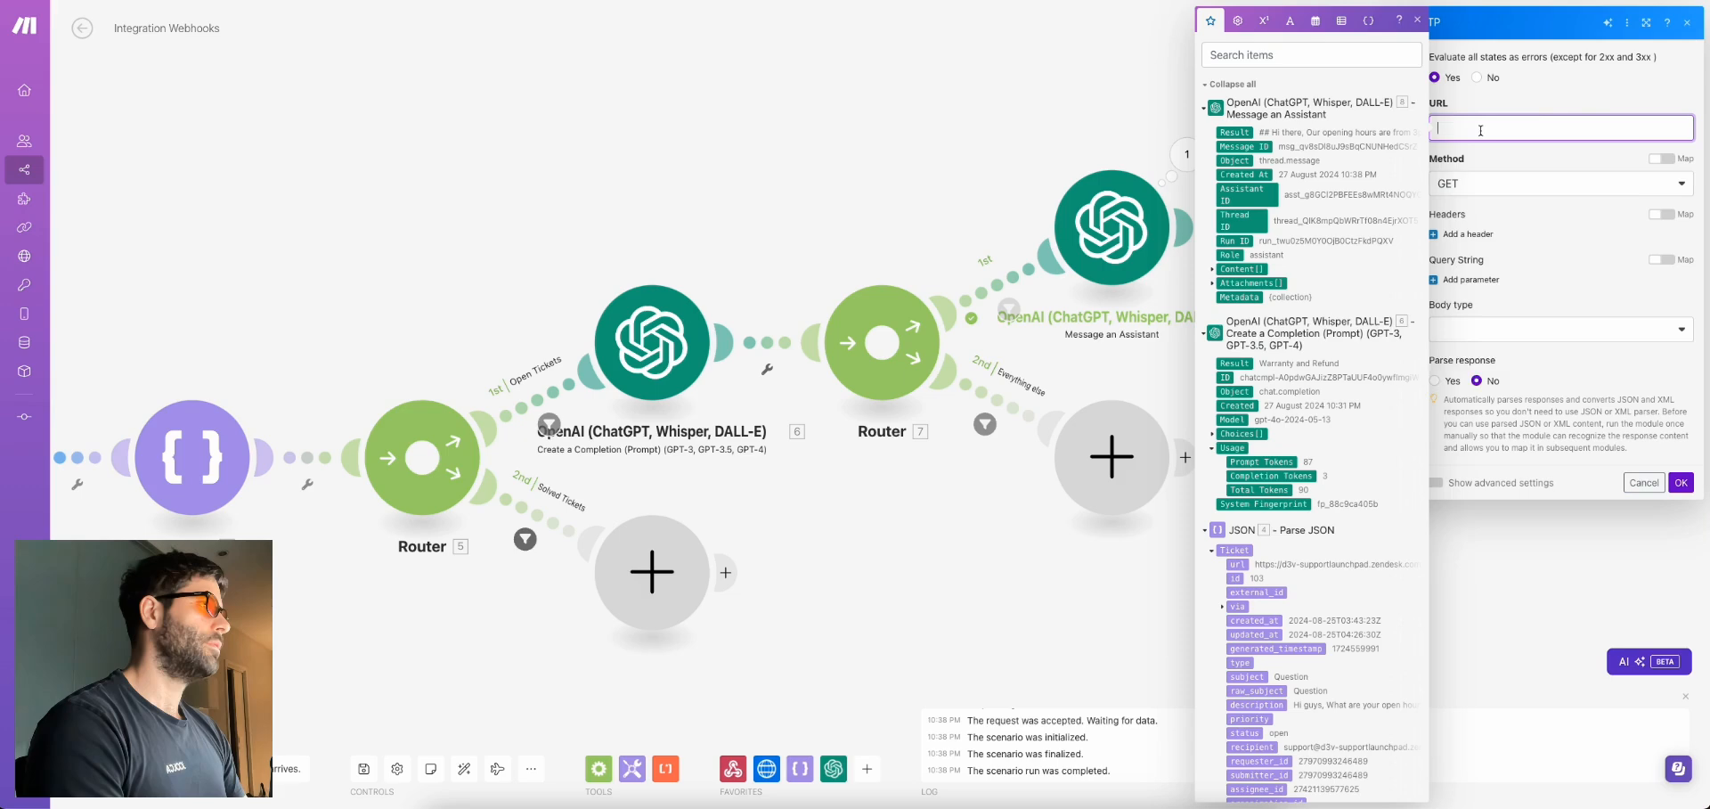
{"action": "key", "text": "ctrl+v"}
{"action": "left_click", "coordinate": [1498, 192]}
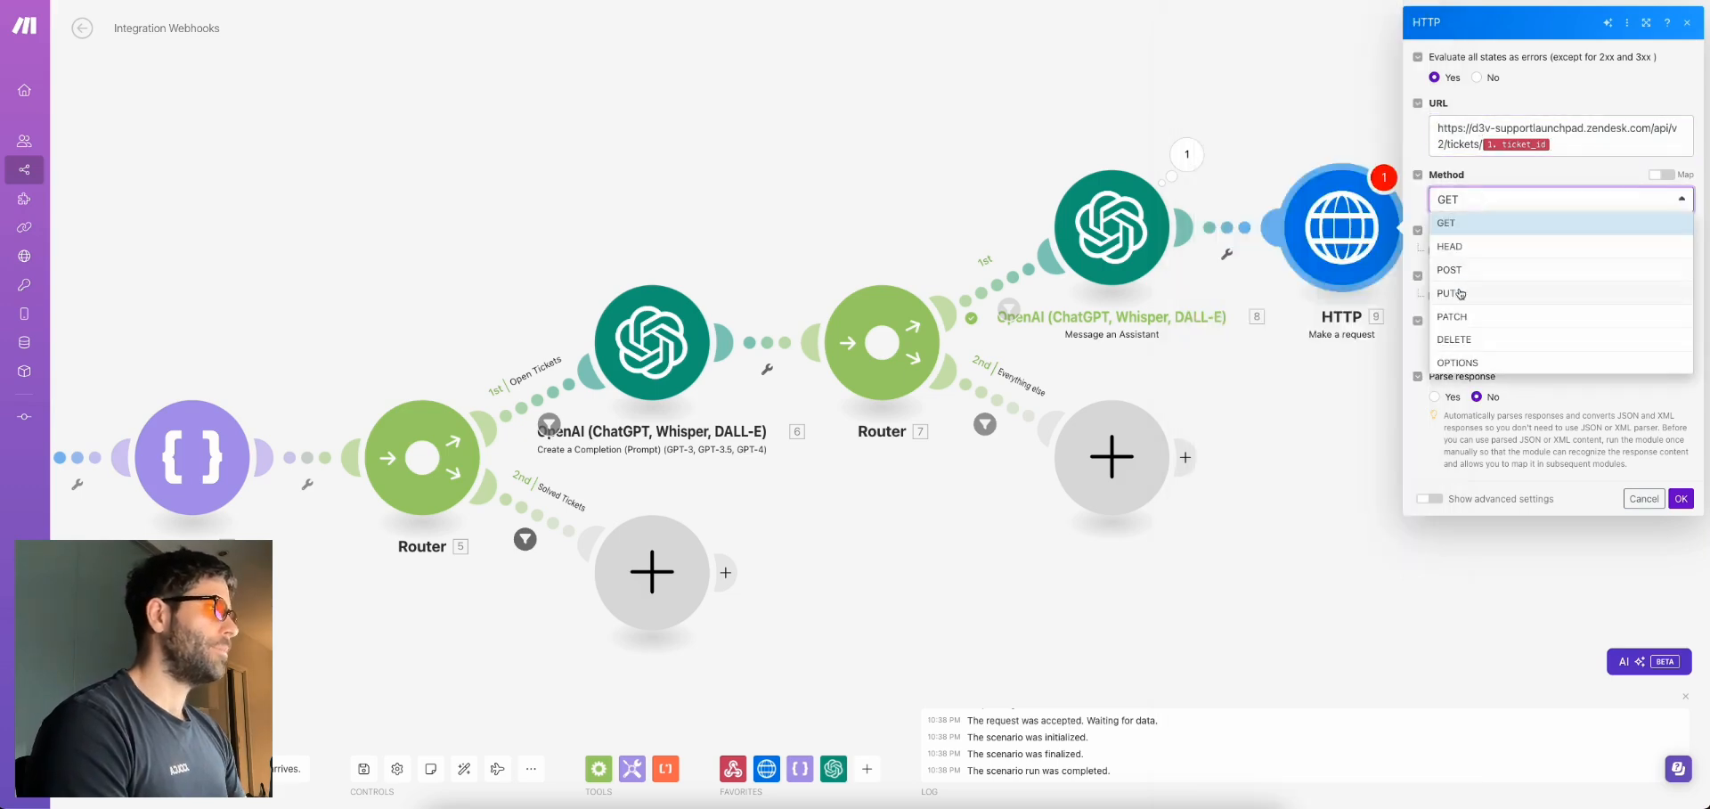
{"action": "left_click", "coordinate": [1500, 251]}
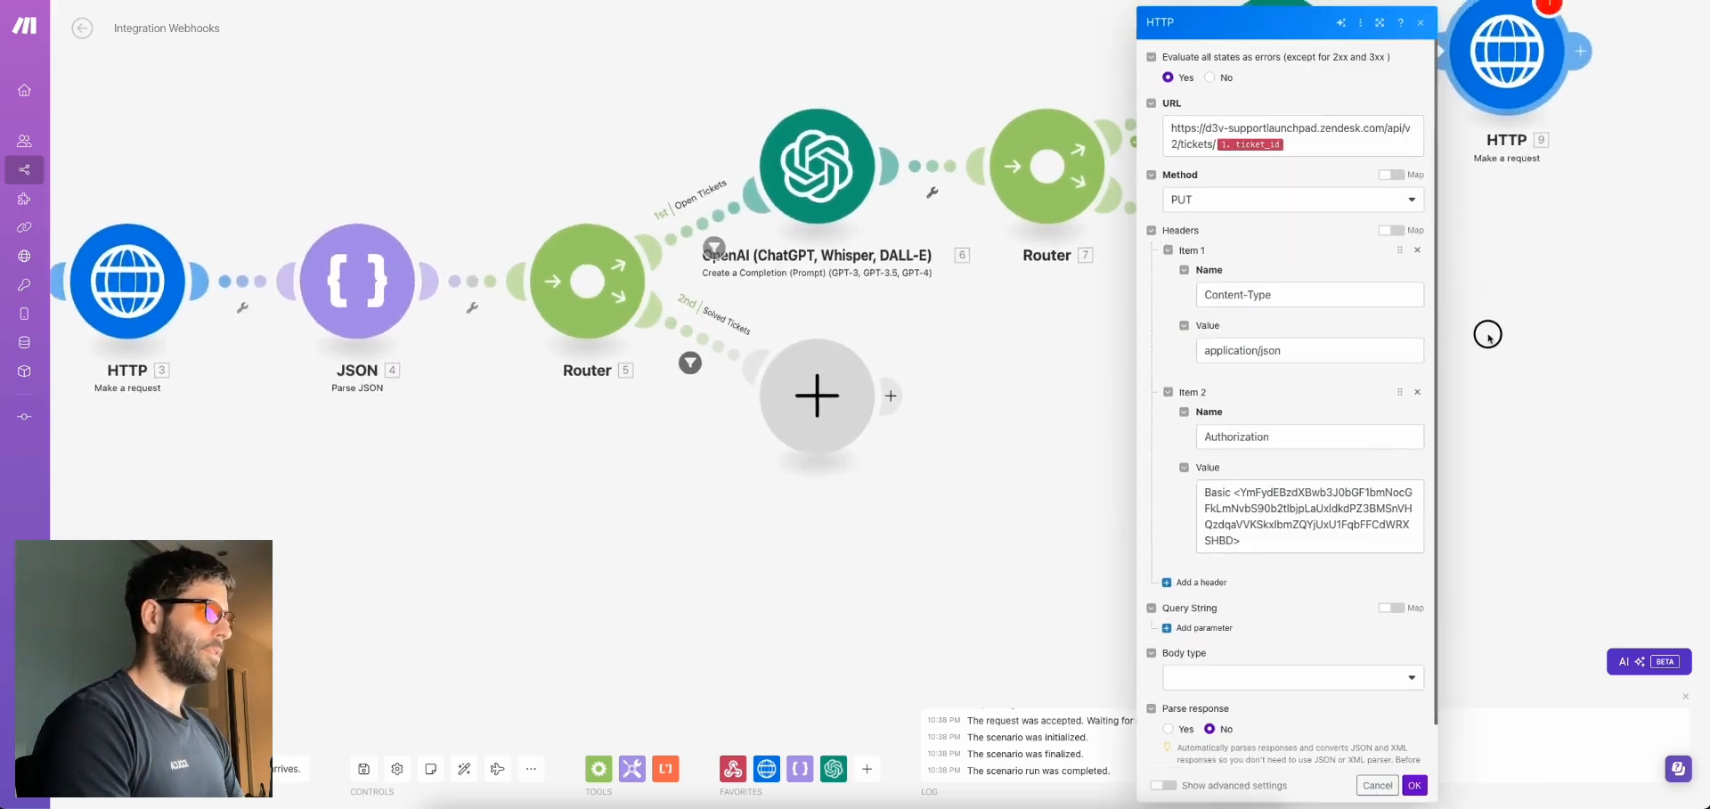
Set the final HTTP module's body type to Raw with JSON content type
{"action": "left_click", "coordinate": [1247, 679]}
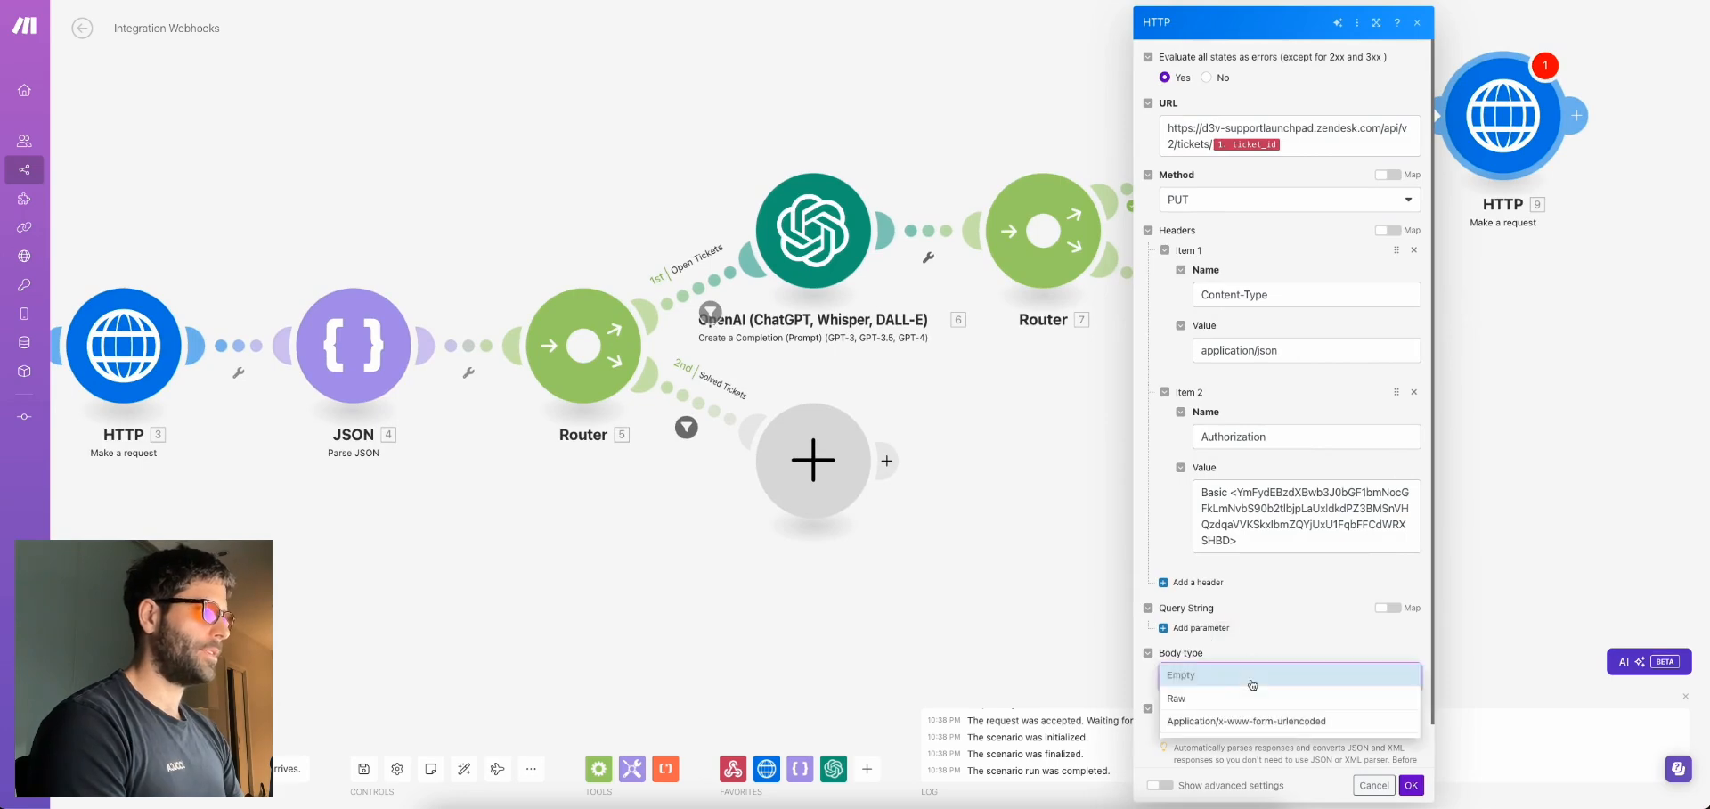
{"action": "left_click", "coordinate": [1184, 700]}
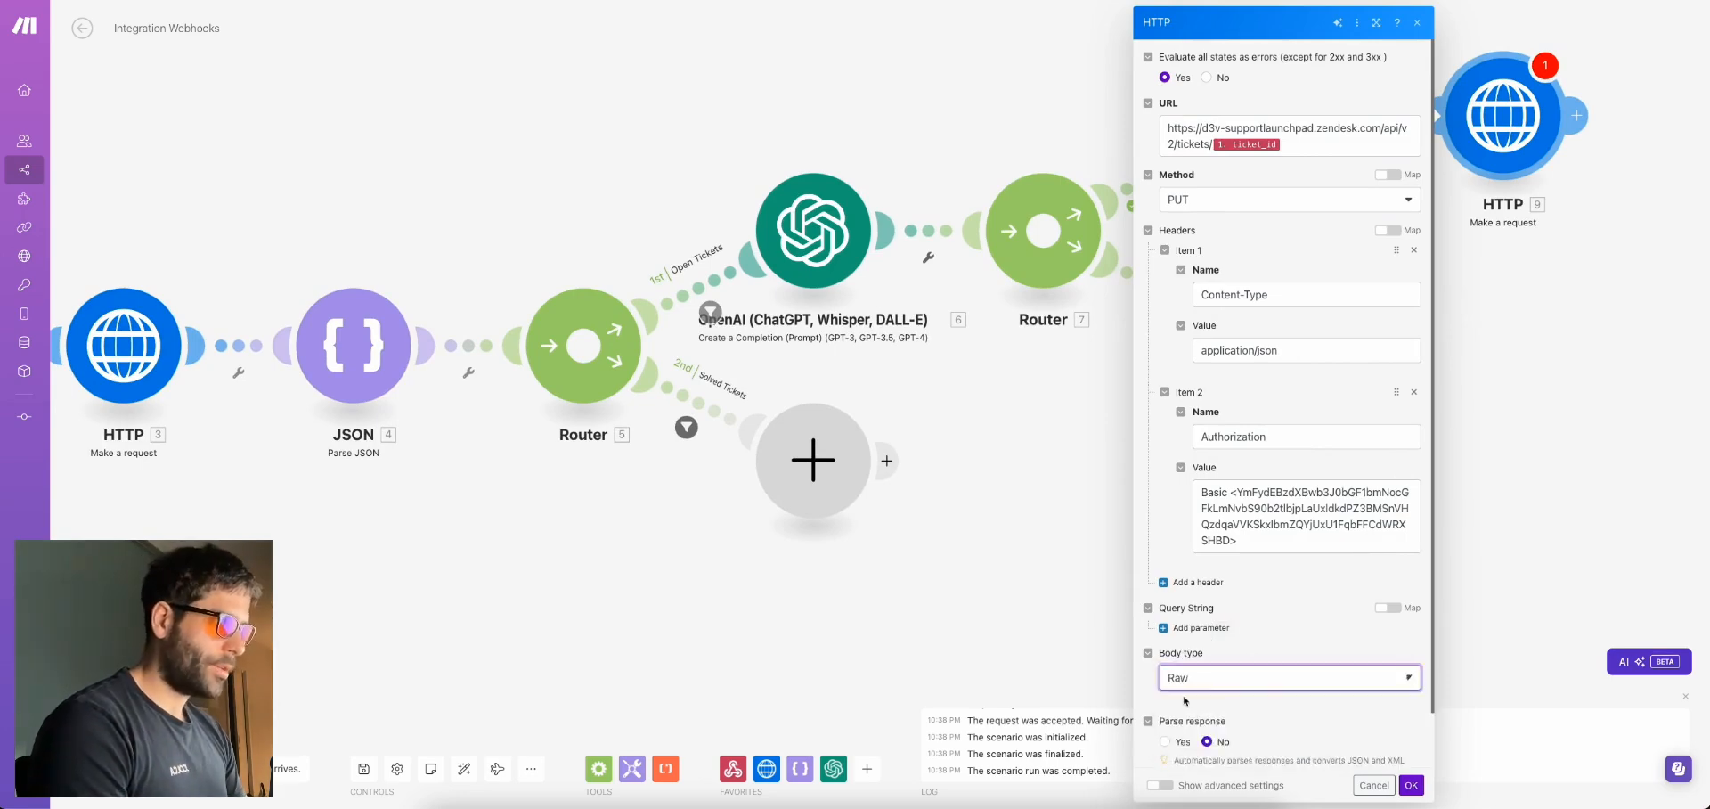
{"action": "scroll", "coordinate": [1243, 677], "scroll_direction": "down", "scroll_amount": 1}
{"action": "left_click", "coordinate": [1246, 643]}
{"action": "left_click", "coordinate": [1195, 557]}
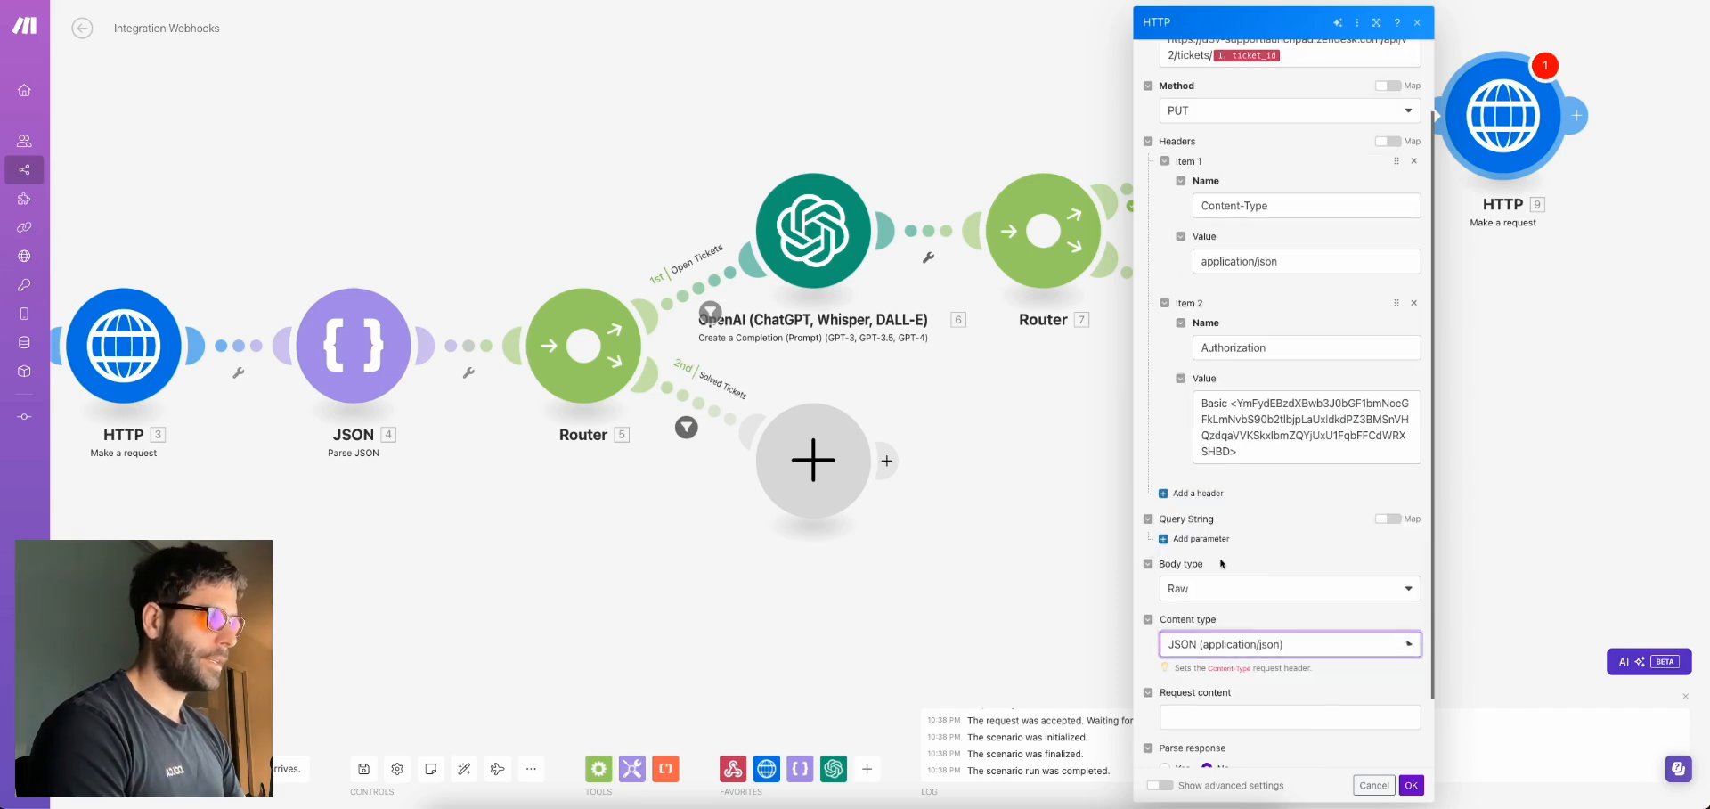
{"action": "scroll", "coordinate": [1289, 663], "scroll_direction": "down", "scroll_amount": 1}
{"action": "left_click", "coordinate": [1290, 631]}
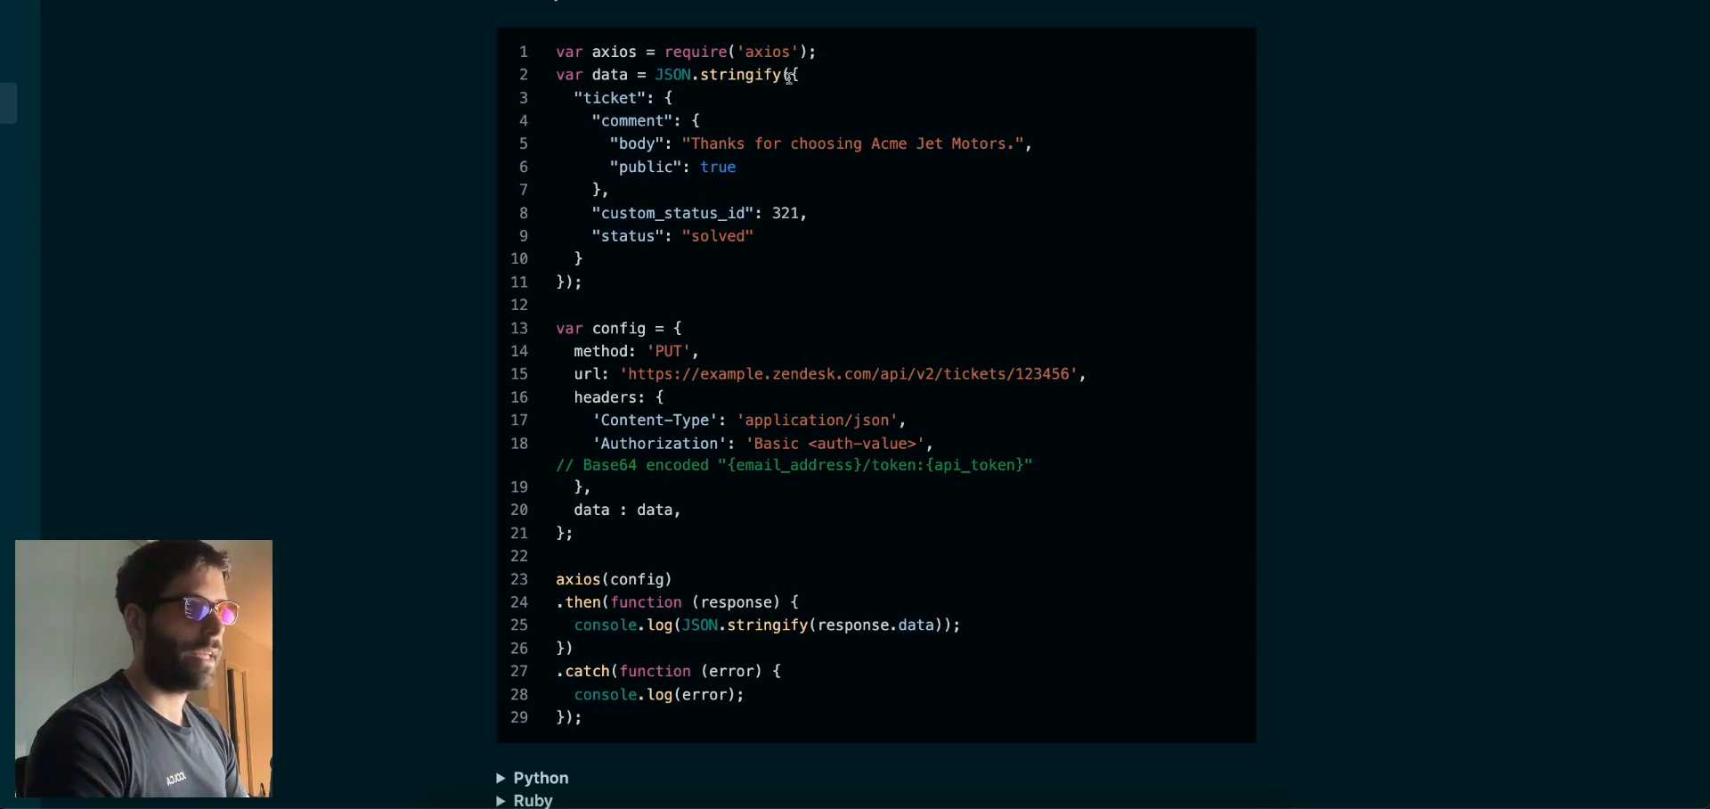
Paste the Zendesk docs example ticket JSON into Request content and split it onto separate lines
{"action": "left_click_drag", "start_coordinate": [794, 74], "coordinate": [581, 261]}
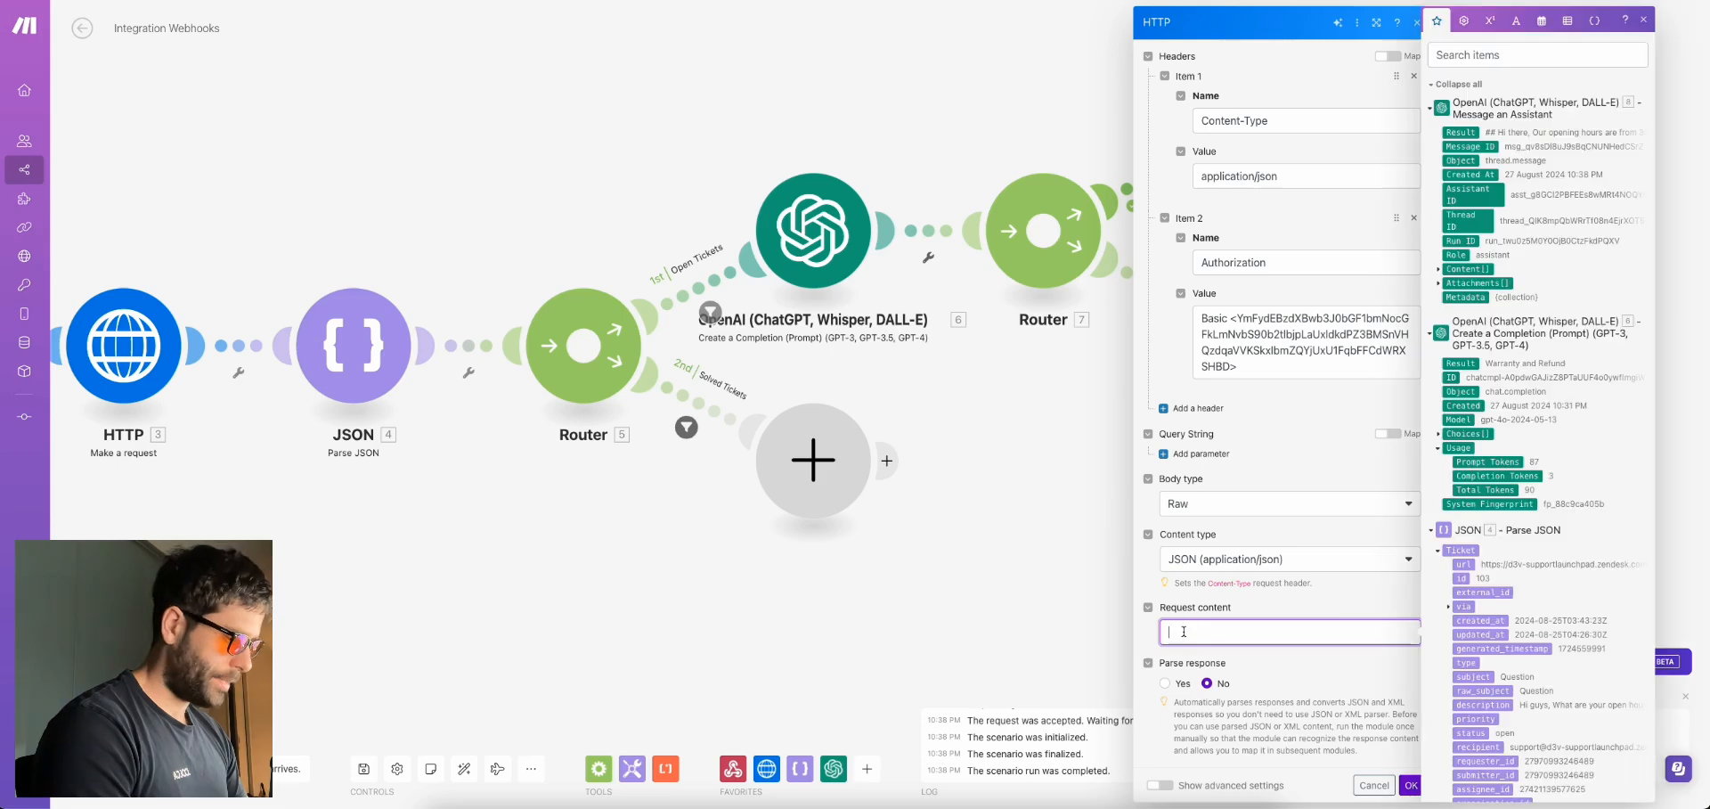
{"action": "type", "text": "{   \"ticket\": {     \"comment\": {       \"body\": \"Thanks for choosing Acme Jet Motors.\",       \"public\": true     },     \"custom_status_id\": 321,     \"status\": \"solved\"   }"}
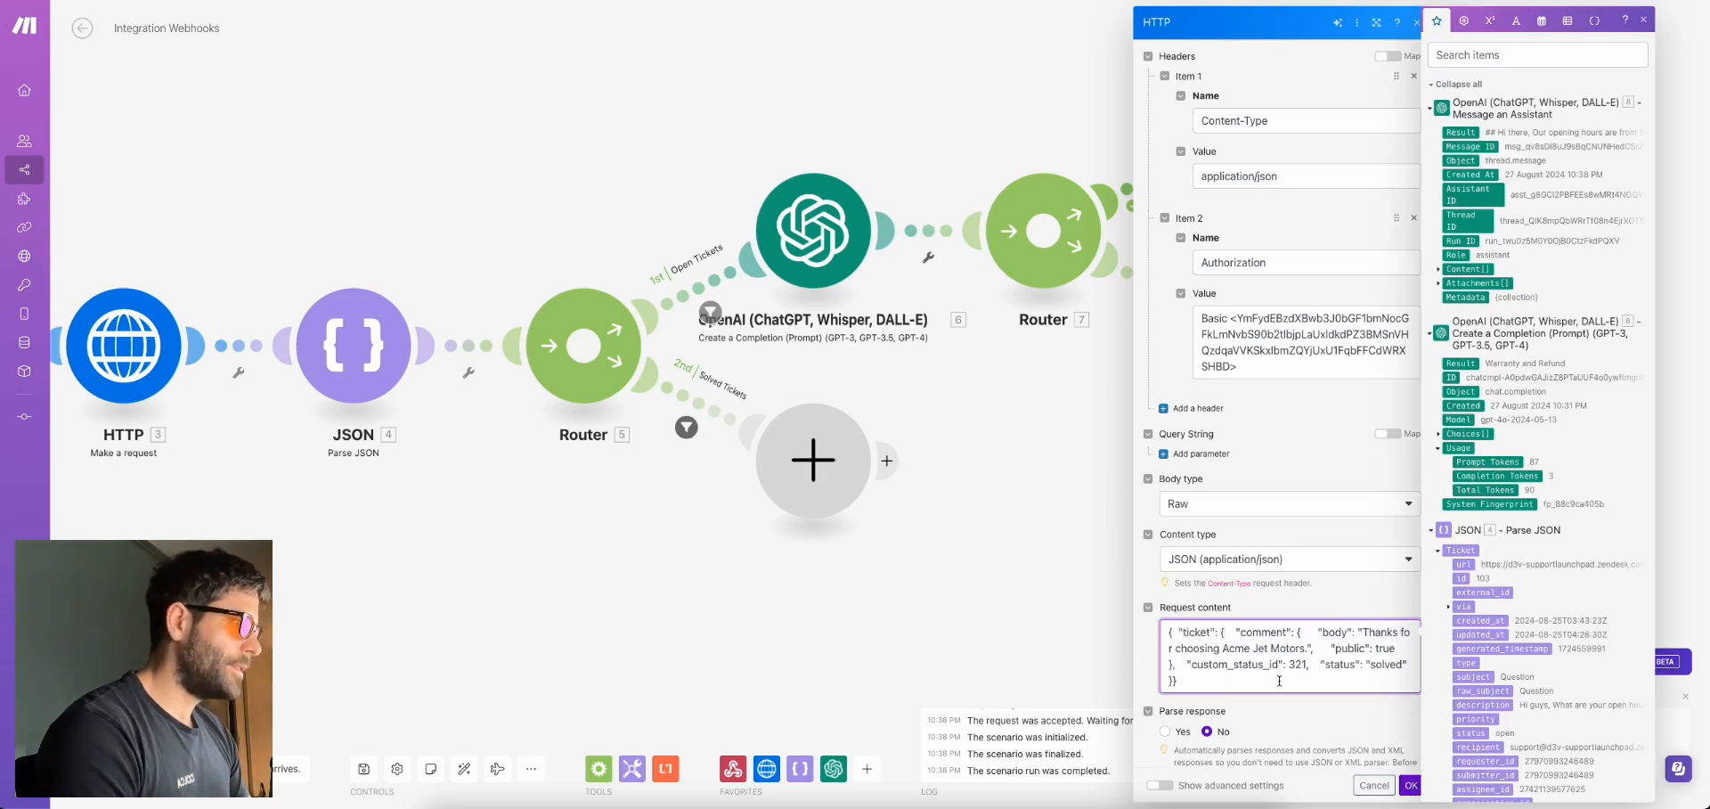
{"action": "left_click", "coordinate": [1178, 632]}
{"action": "key", "text": "Return"}
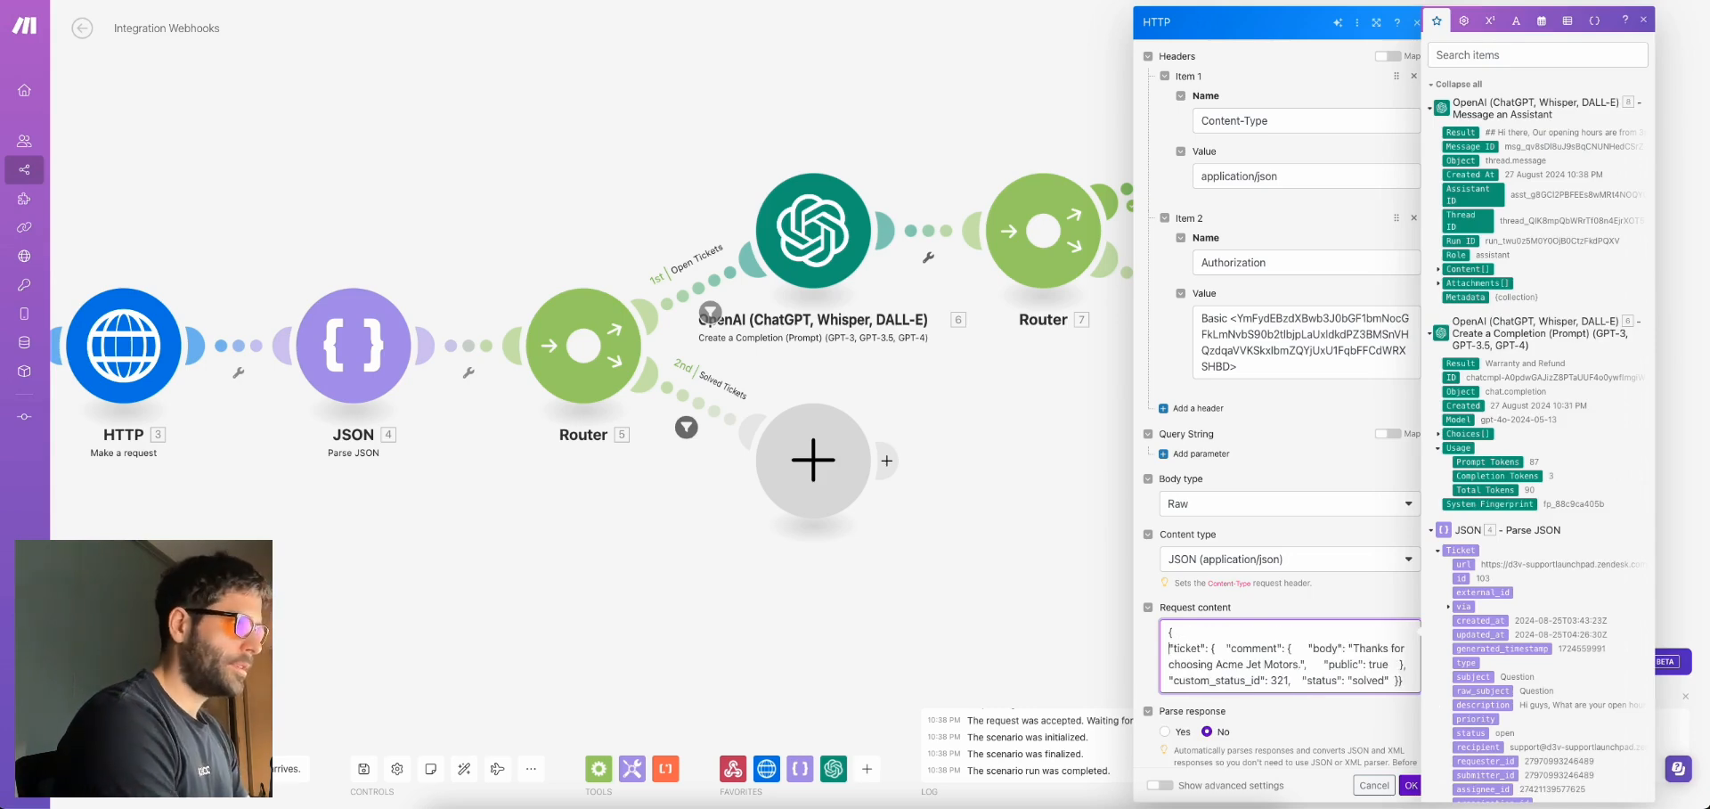
{"action": "left_click", "coordinate": [1227, 648]}
{"action": "key", "text": "Return"}
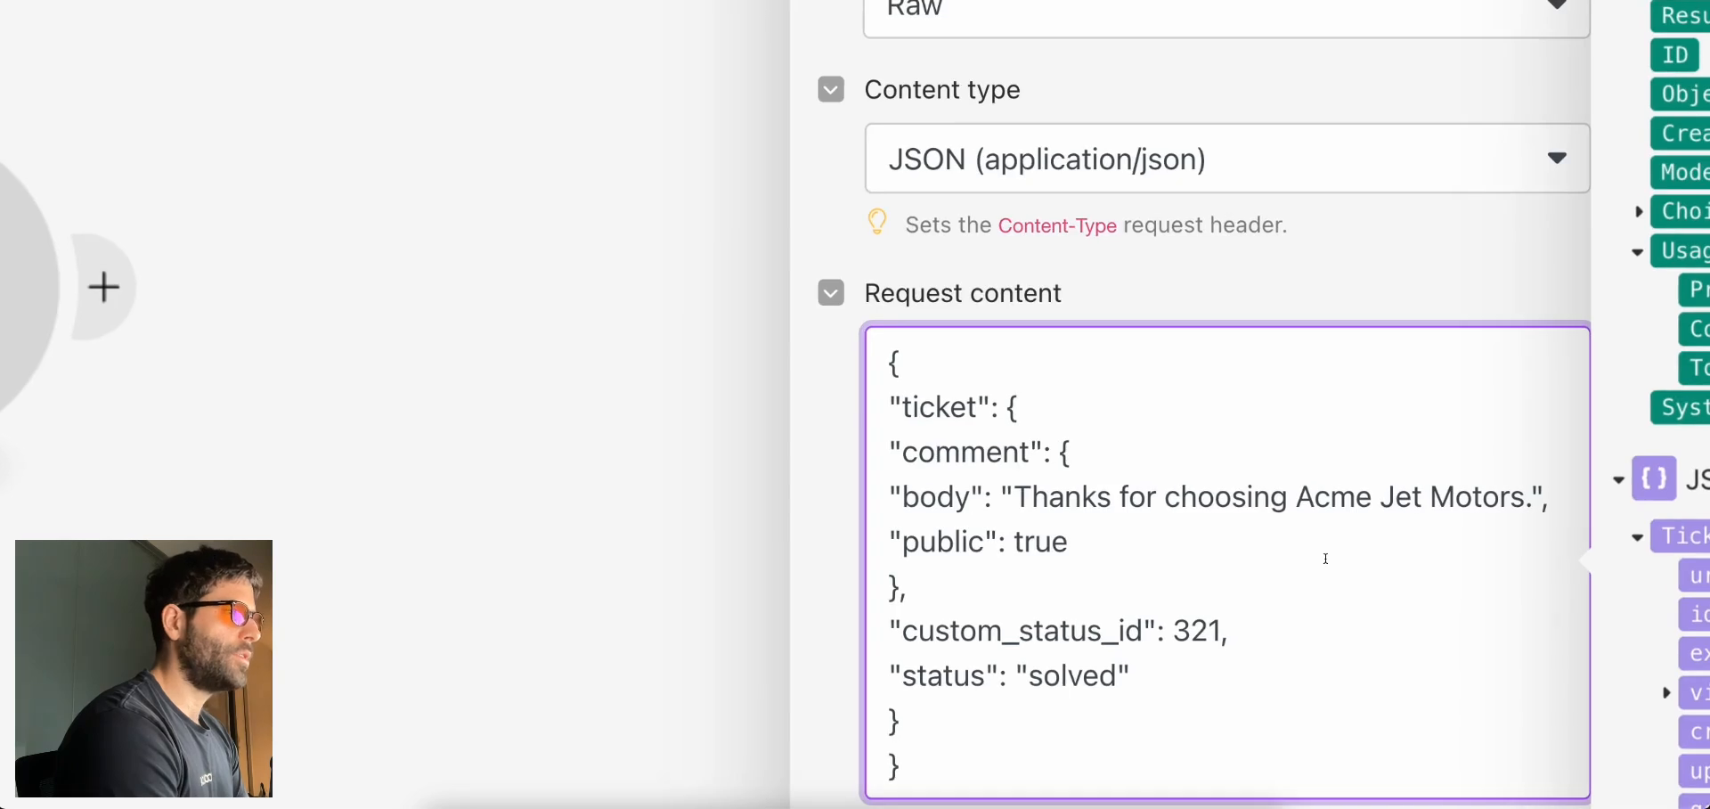
Review the ticket, comment and body keys, keeping public set to true
{"action": "double_click", "coordinate": [938, 292]}
{"action": "double_click", "coordinate": [962, 337]}
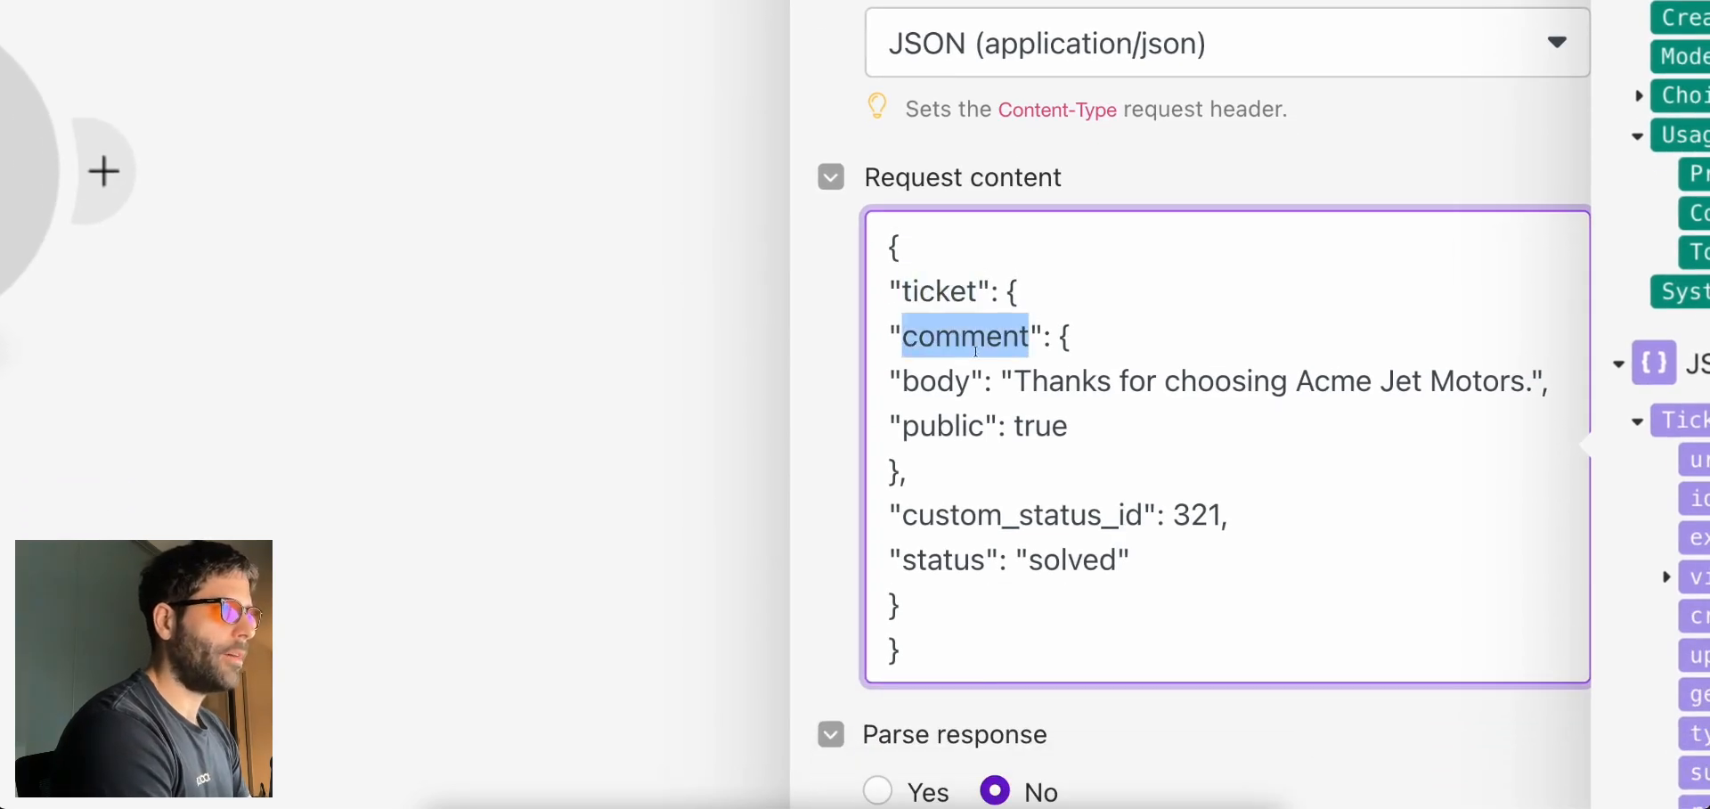
{"action": "double_click", "coordinate": [947, 379]}
{"action": "left_click_drag", "start_coordinate": [1016, 382], "coordinate": [1531, 384]}
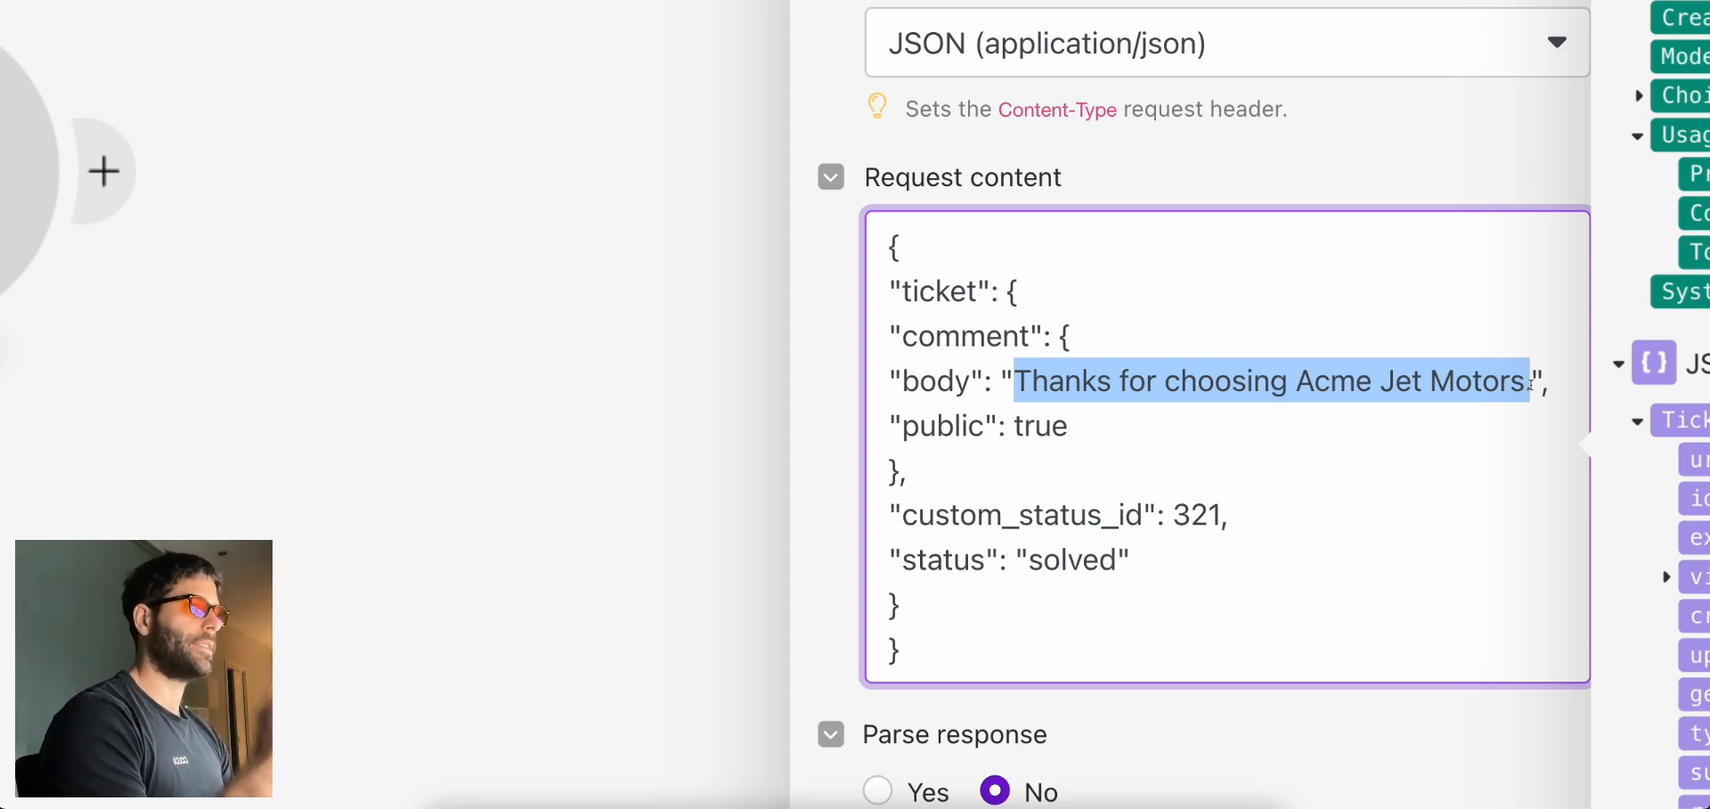
{"action": "double_click", "coordinate": [1035, 427]}
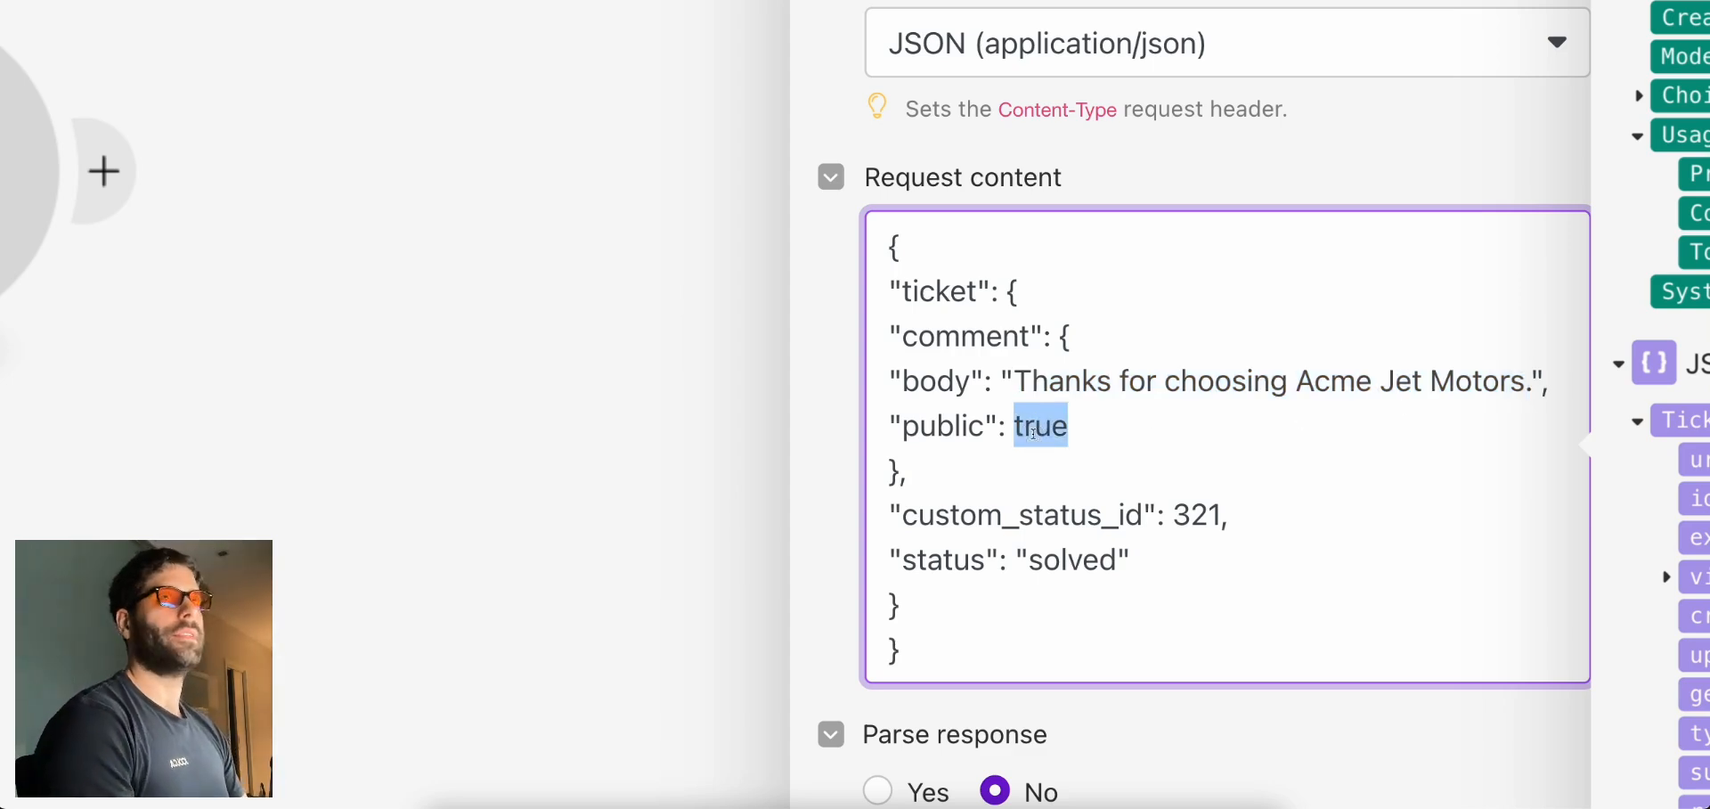
{"action": "type", "text": "false"}
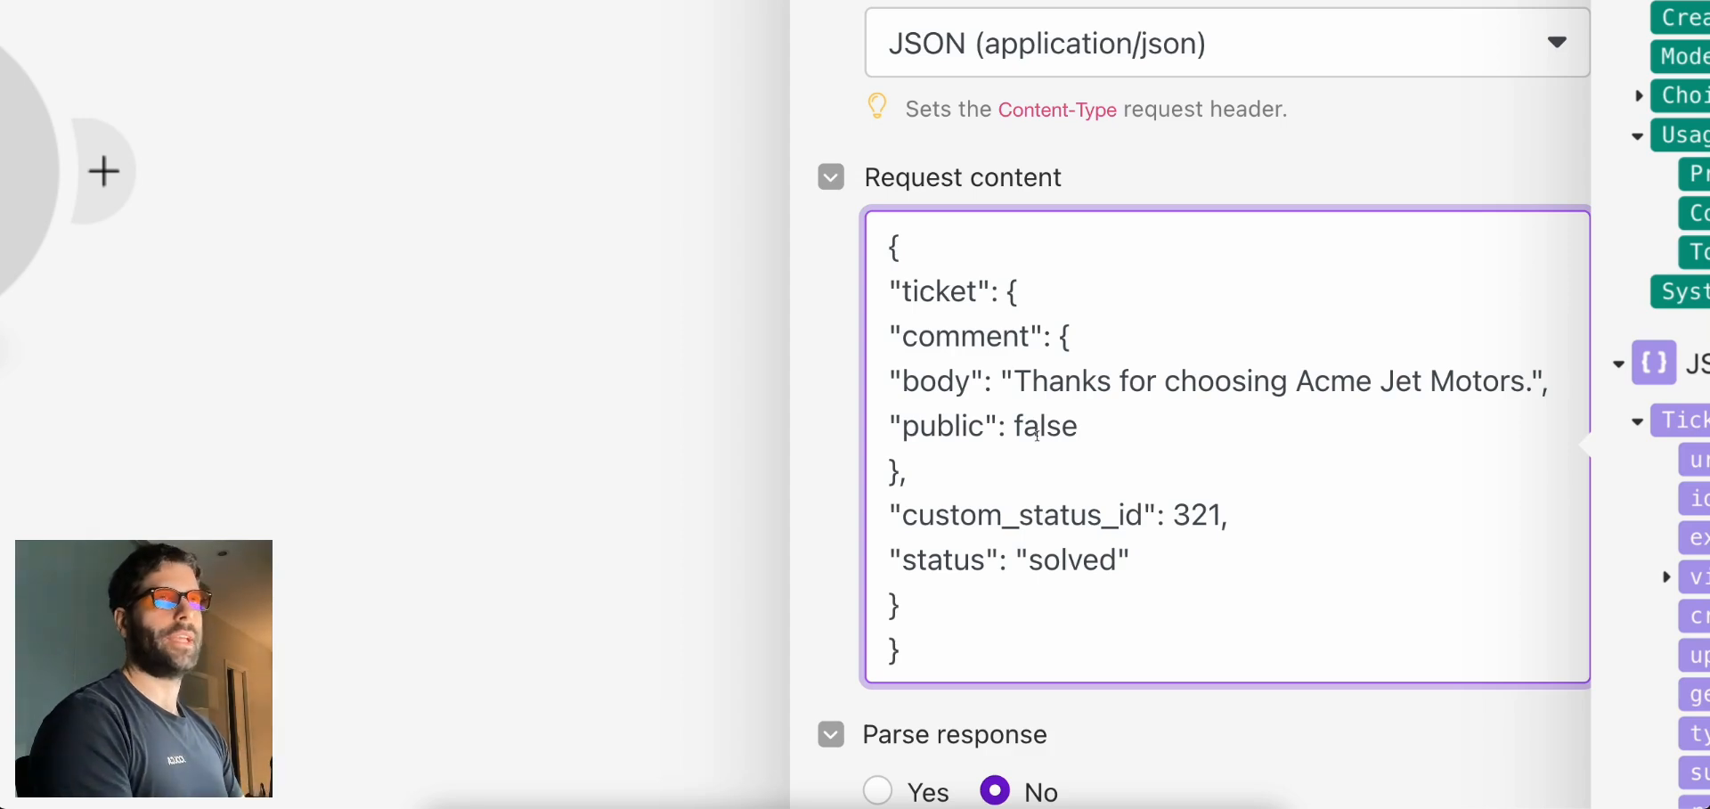
{"action": "double_click", "coordinate": [1049, 435]}
{"action": "type", "text": "true"}
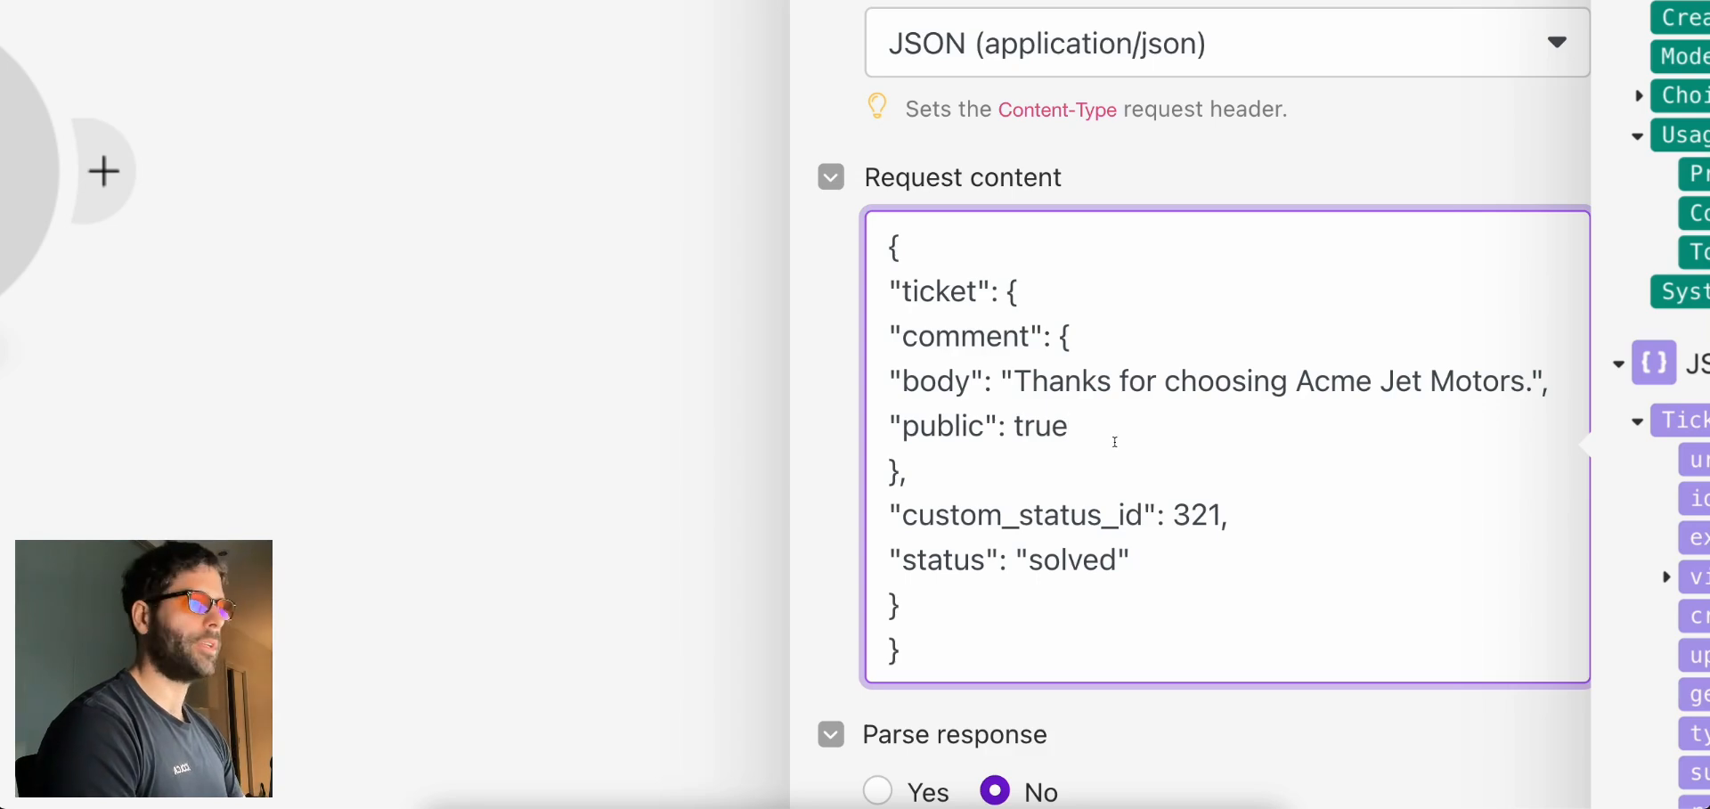
Change the ticket status from solved to pending and delete the custom_status_id line
{"action": "left_click_drag", "start_coordinate": [1146, 560], "coordinate": [890, 555]}
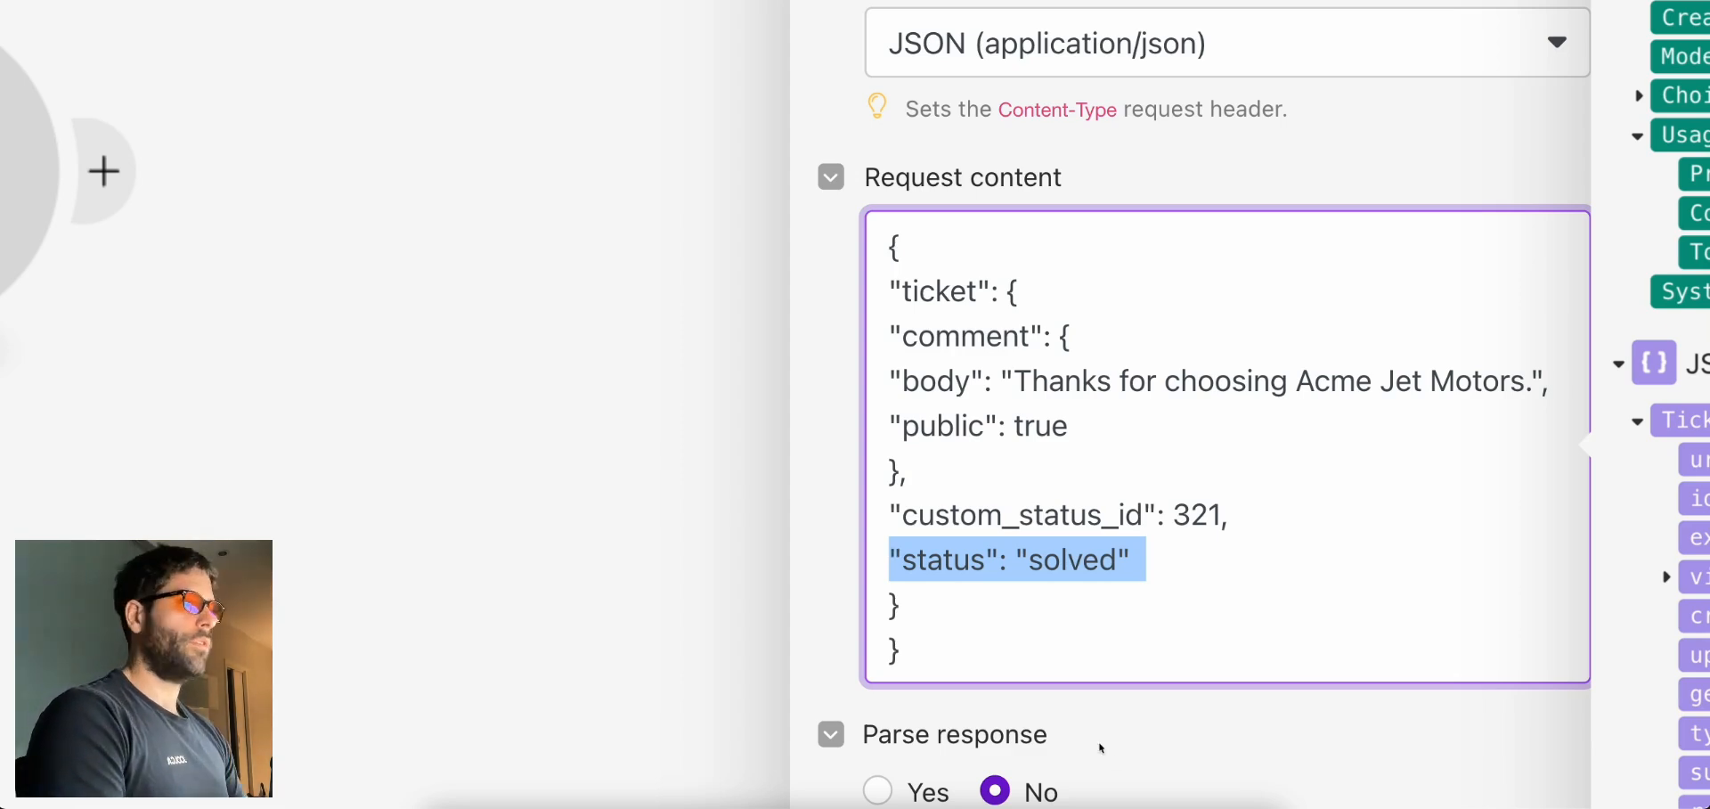
{"action": "double_click", "coordinate": [1042, 559]}
{"action": "type", "text": "pendin"}
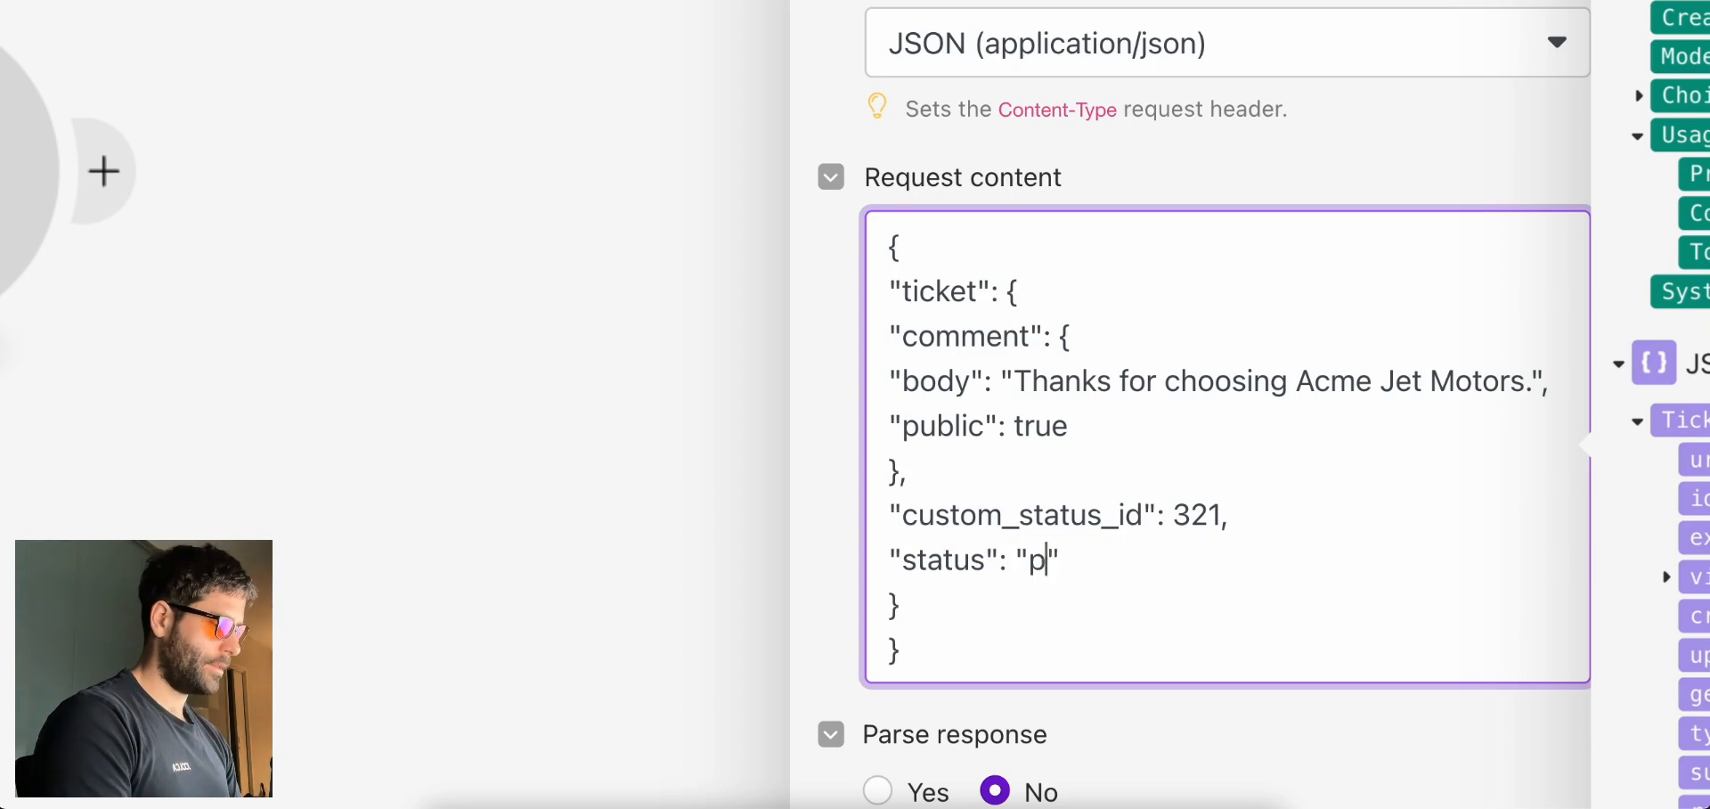
{"action": "type", "text": "g"}
{"action": "left_click", "coordinate": [1182, 560]}
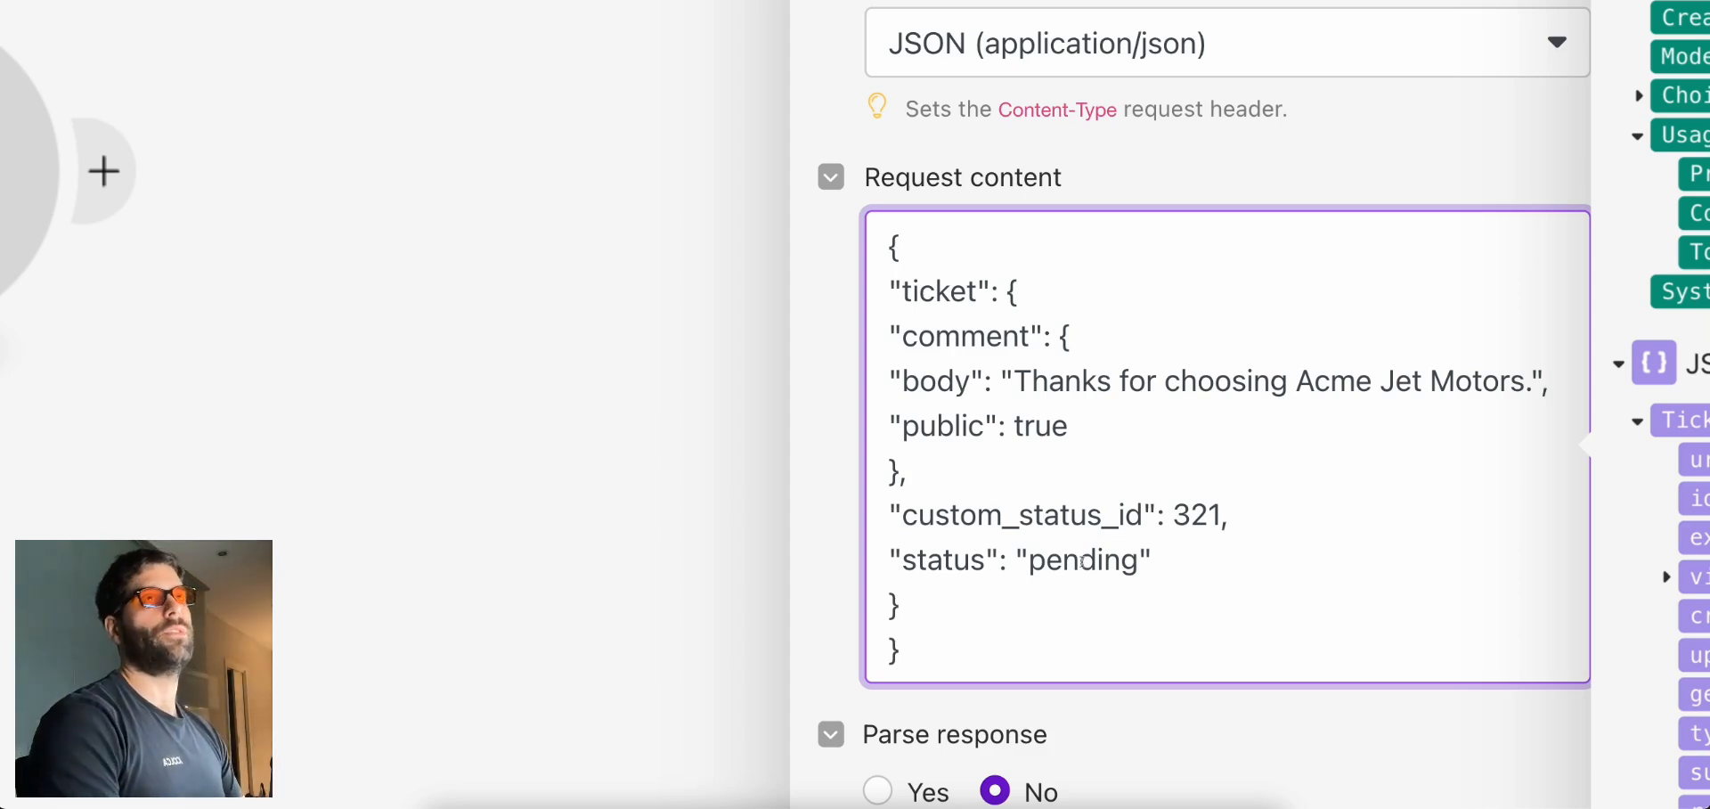
{"action": "left_click_drag", "start_coordinate": [1252, 514], "coordinate": [891, 529]}
{"action": "key", "text": "BackSpace"}
{"action": "key", "text": "BackSpace"}
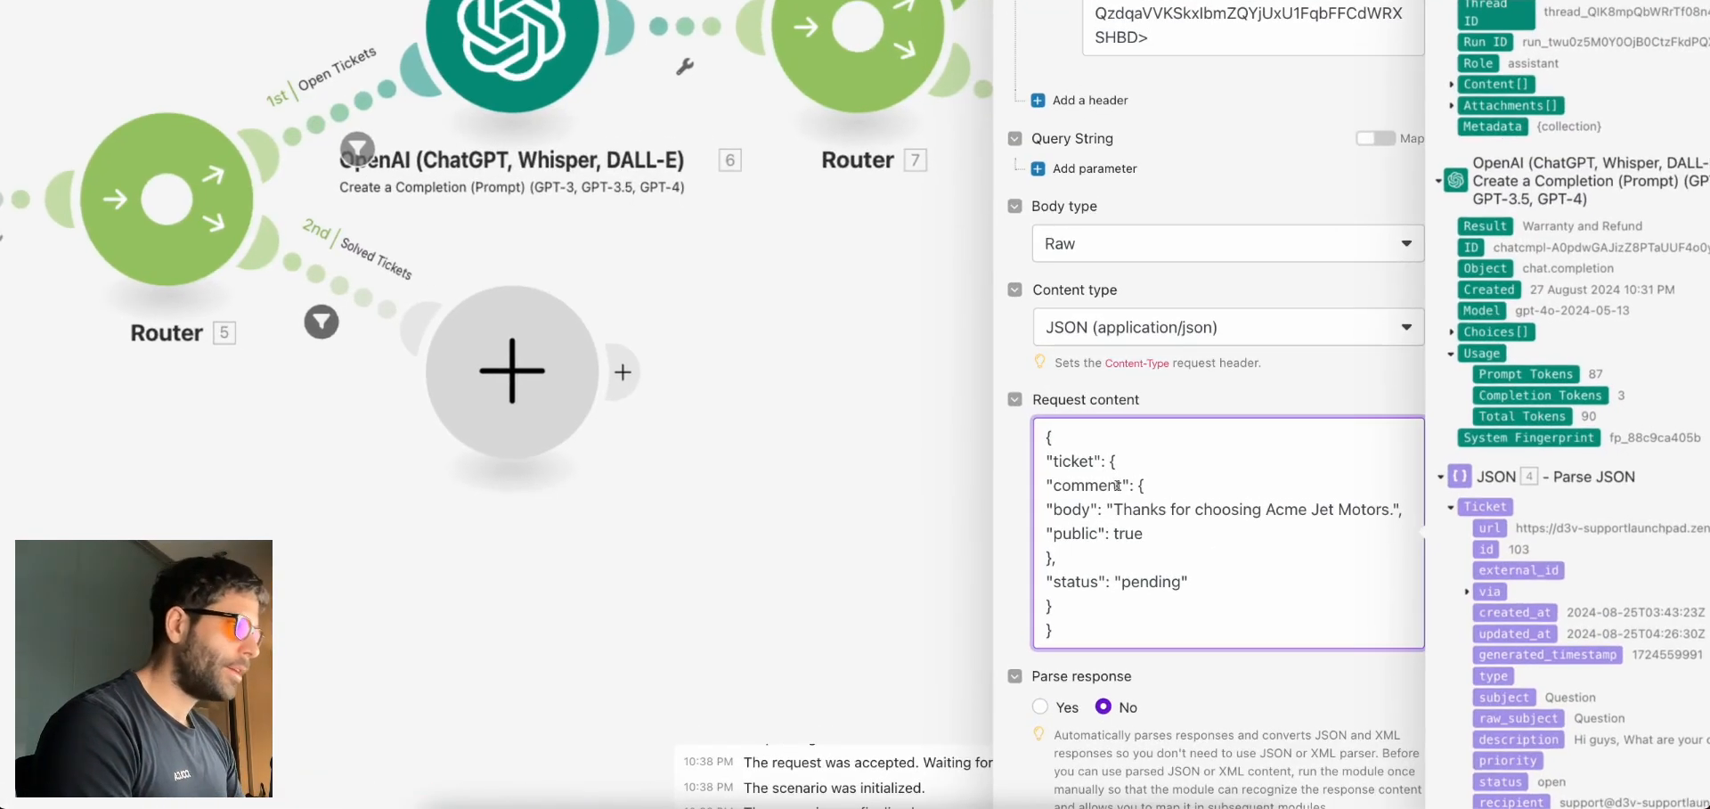
Replace the sample comment body text with the mapped 8. Result
{"action": "left_click_drag", "start_coordinate": [1115, 509], "coordinate": [1394, 510]}
{"action": "key", "text": "BackSpace"}
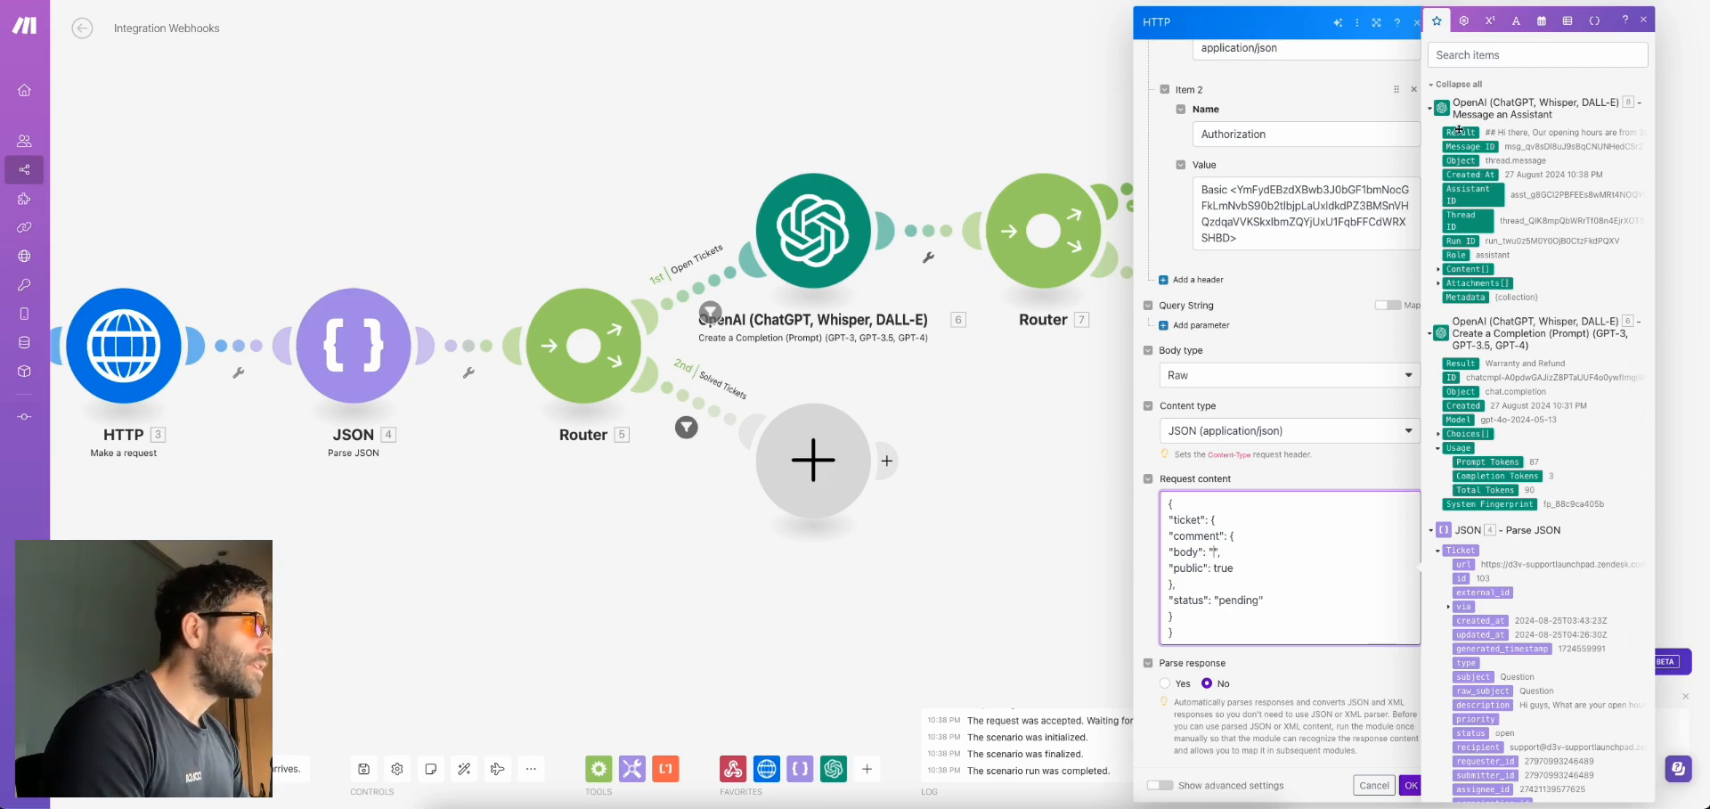
{"action": "left_click", "coordinate": [1459, 132]}
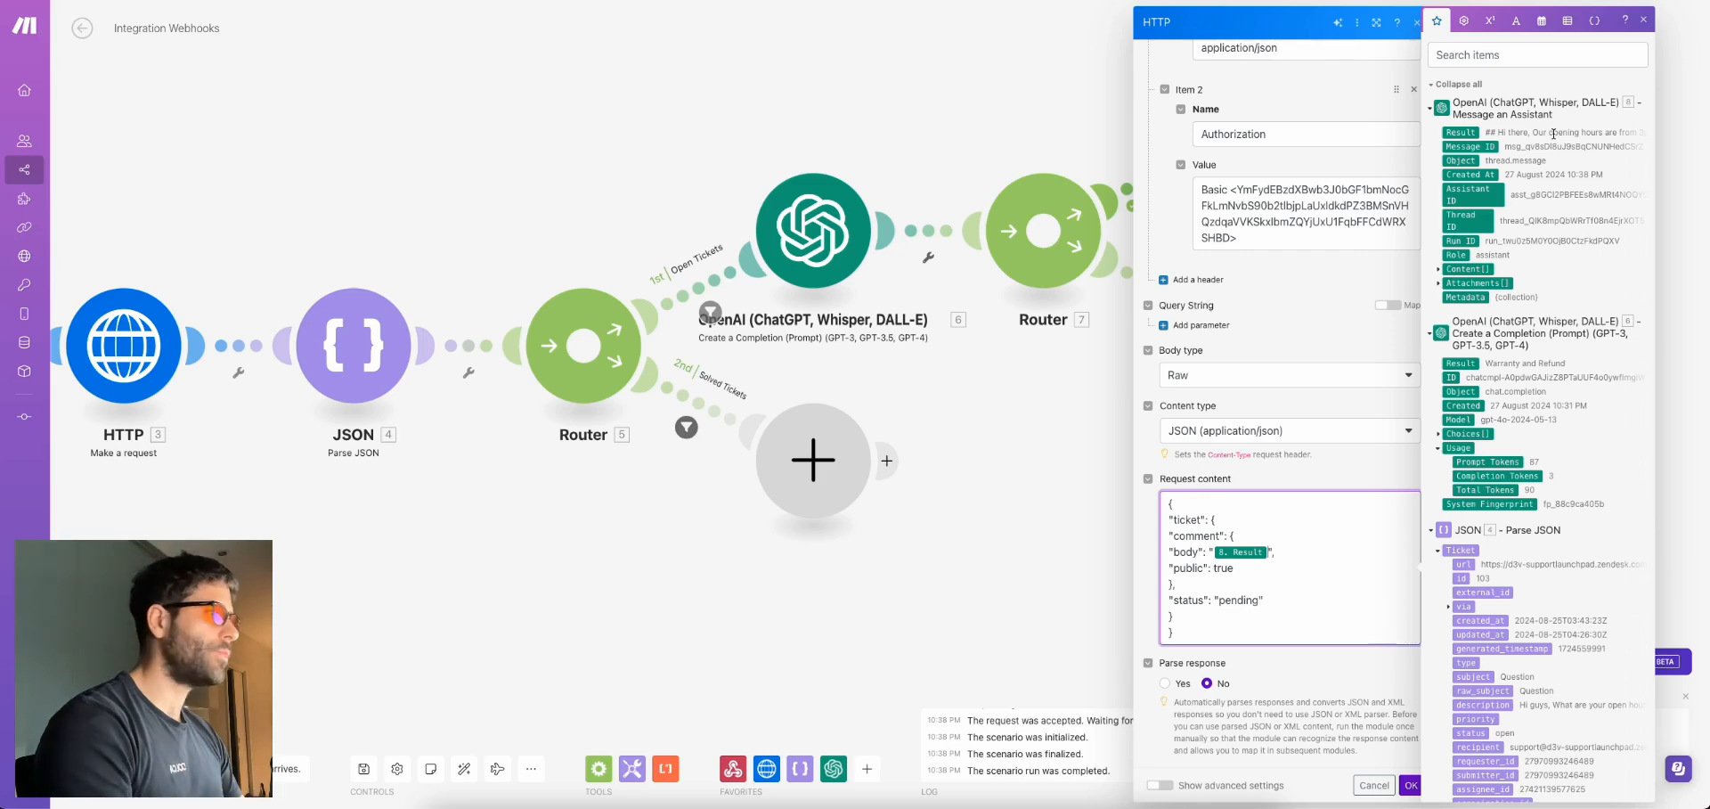
Run only the final HTTP module with ticket_id 103 and Result 'Hi there this is a test'
{"action": "left_click", "coordinate": [1410, 785]}
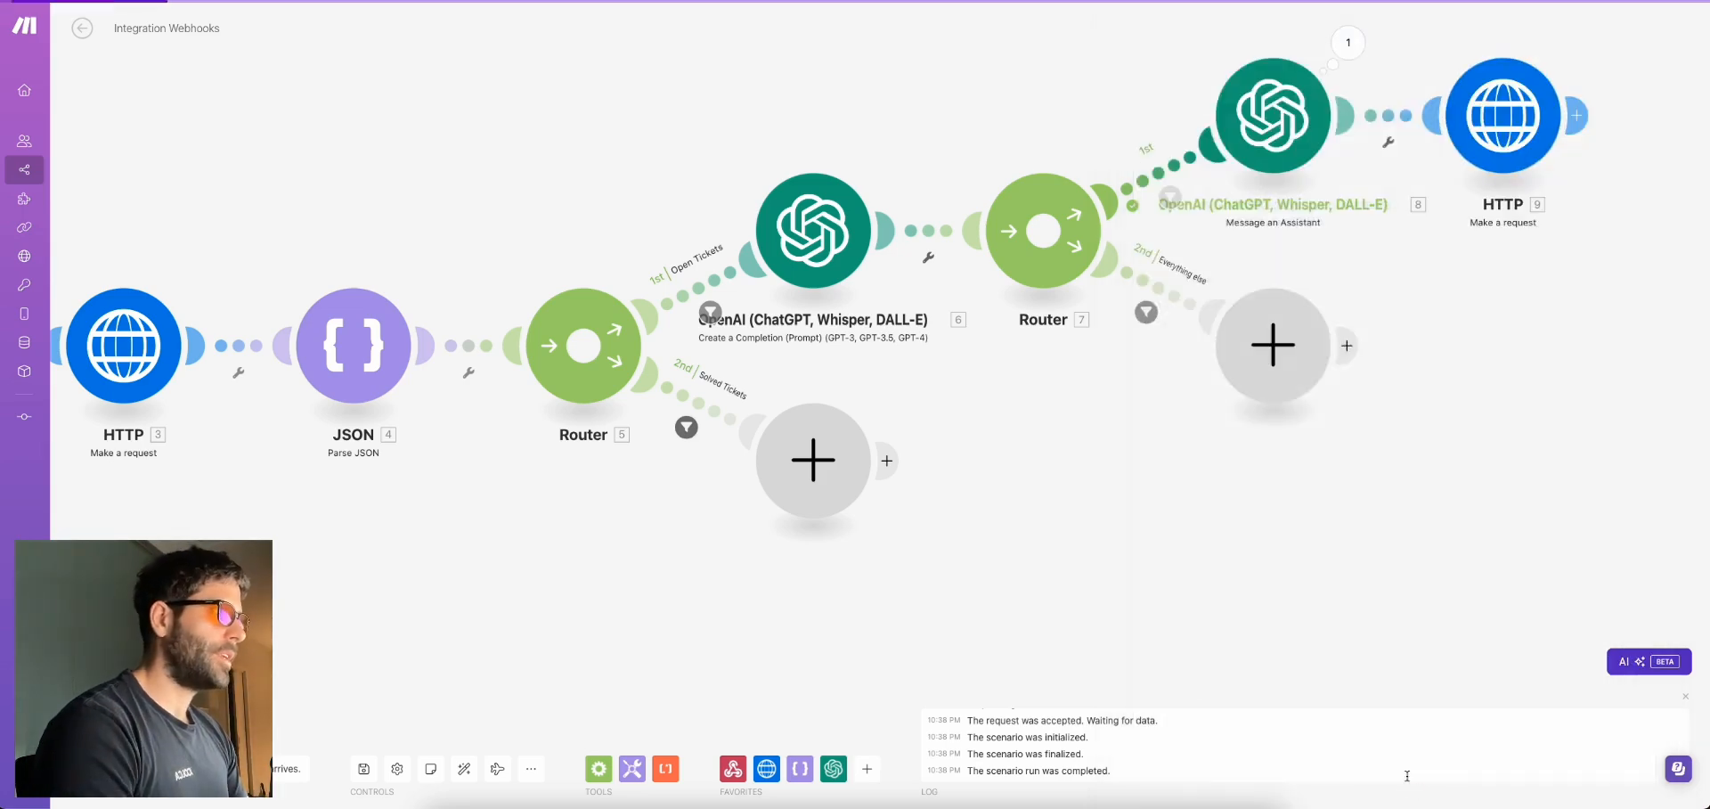
{"action": "left_click_drag", "start_coordinate": [1452, 239], "coordinate": [1032, 461]}
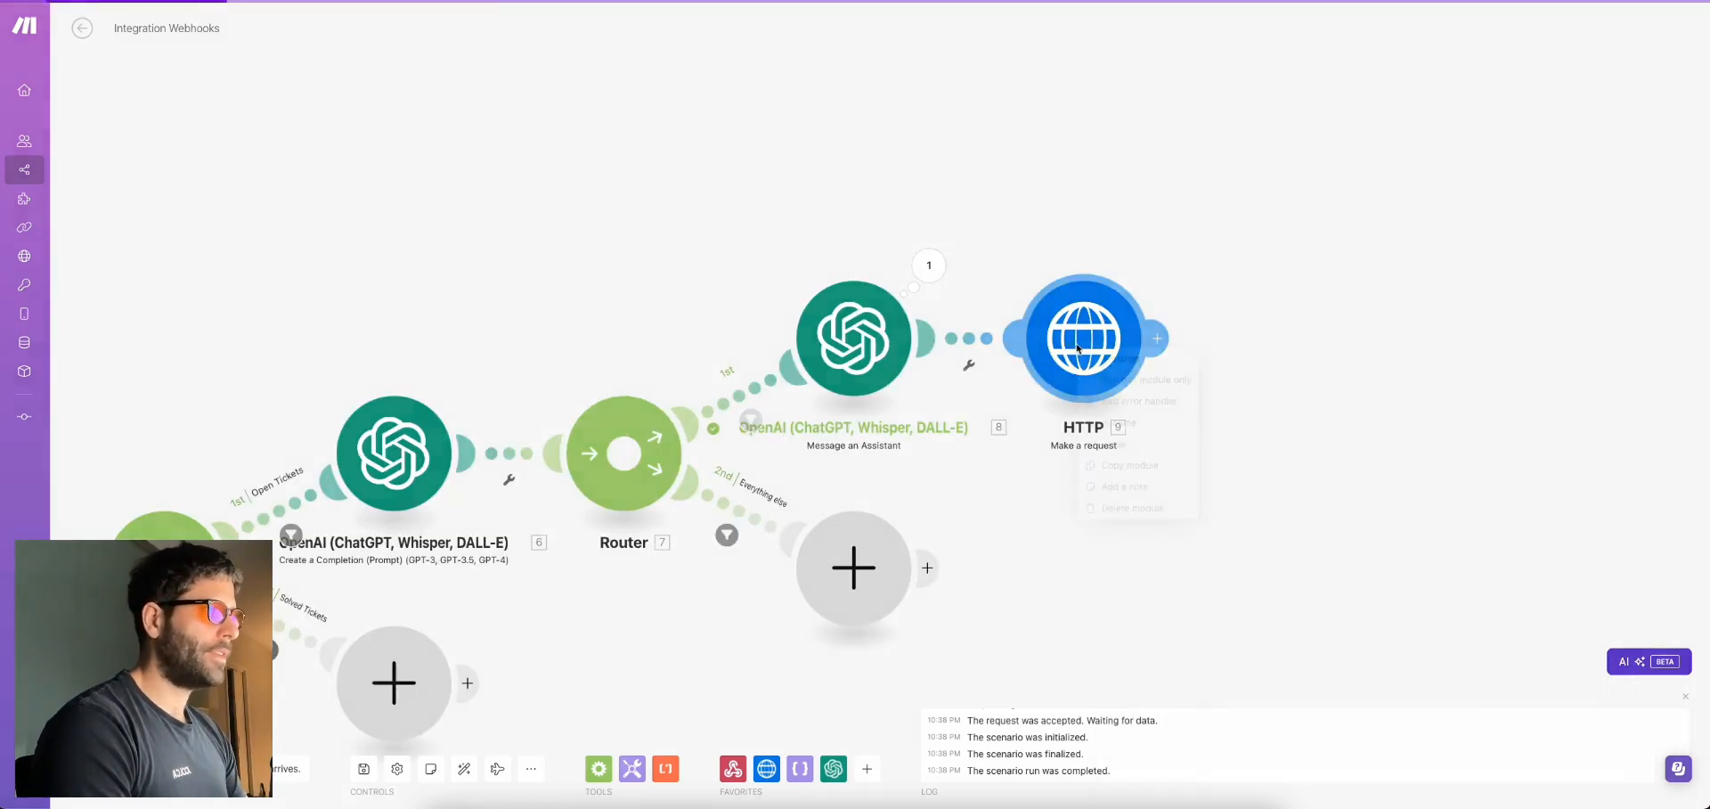
{"action": "right_click", "coordinate": [1079, 349]}
{"action": "left_click", "coordinate": [1140, 379]}
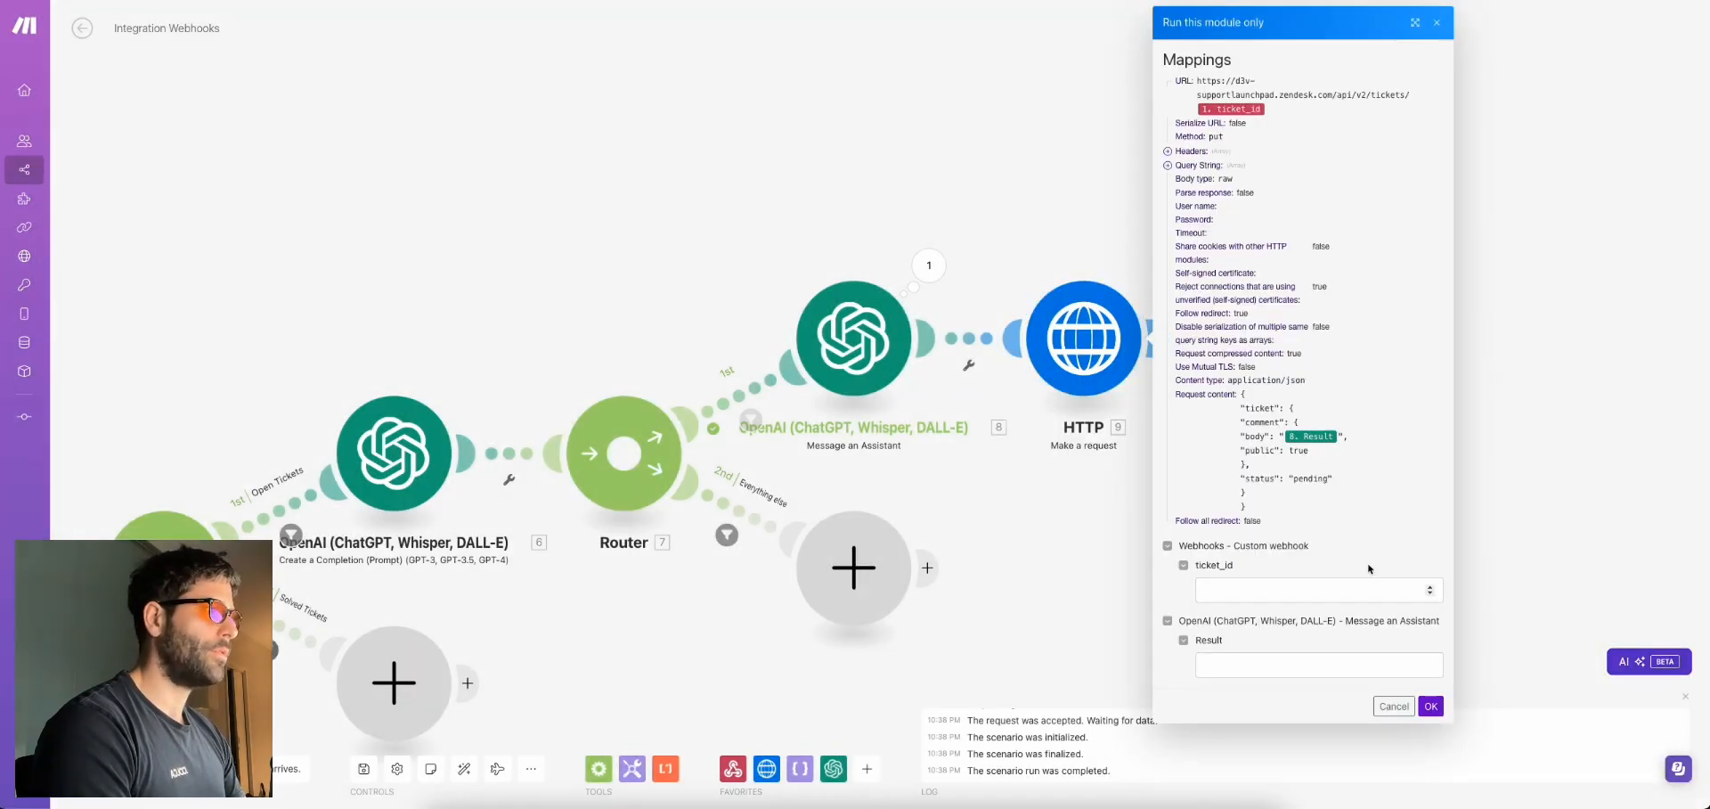
{"action": "left_click", "coordinate": [1281, 585]}
{"action": "type", "text": "103"}
{"action": "left_click", "coordinate": [1254, 664]}
{"action": "type", "text": "Hi there this is a te"}
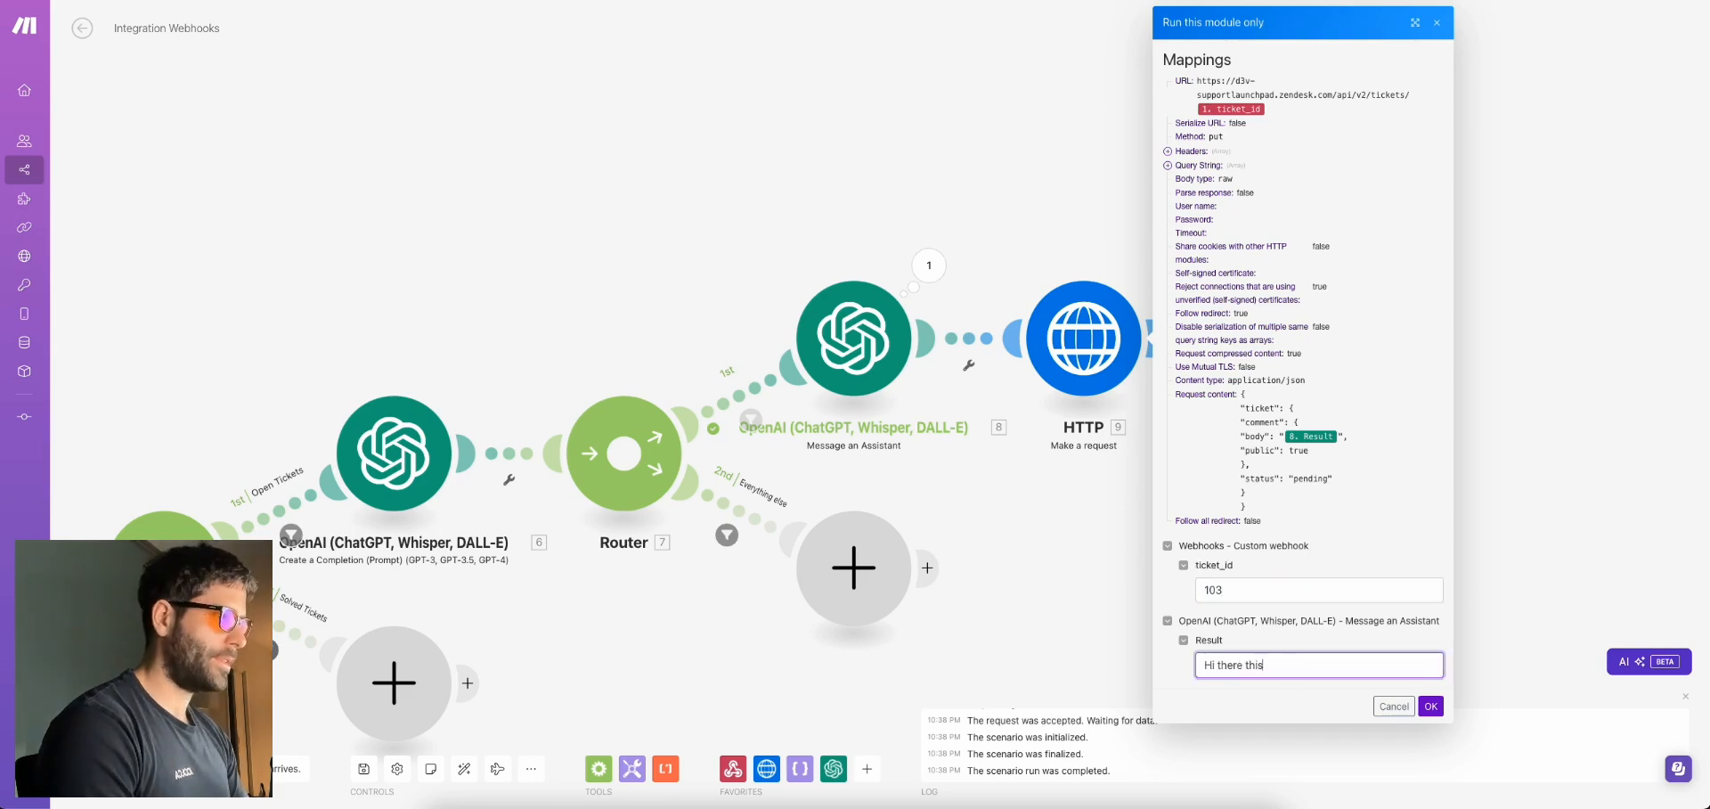
{"action": "type", "text": "s"}
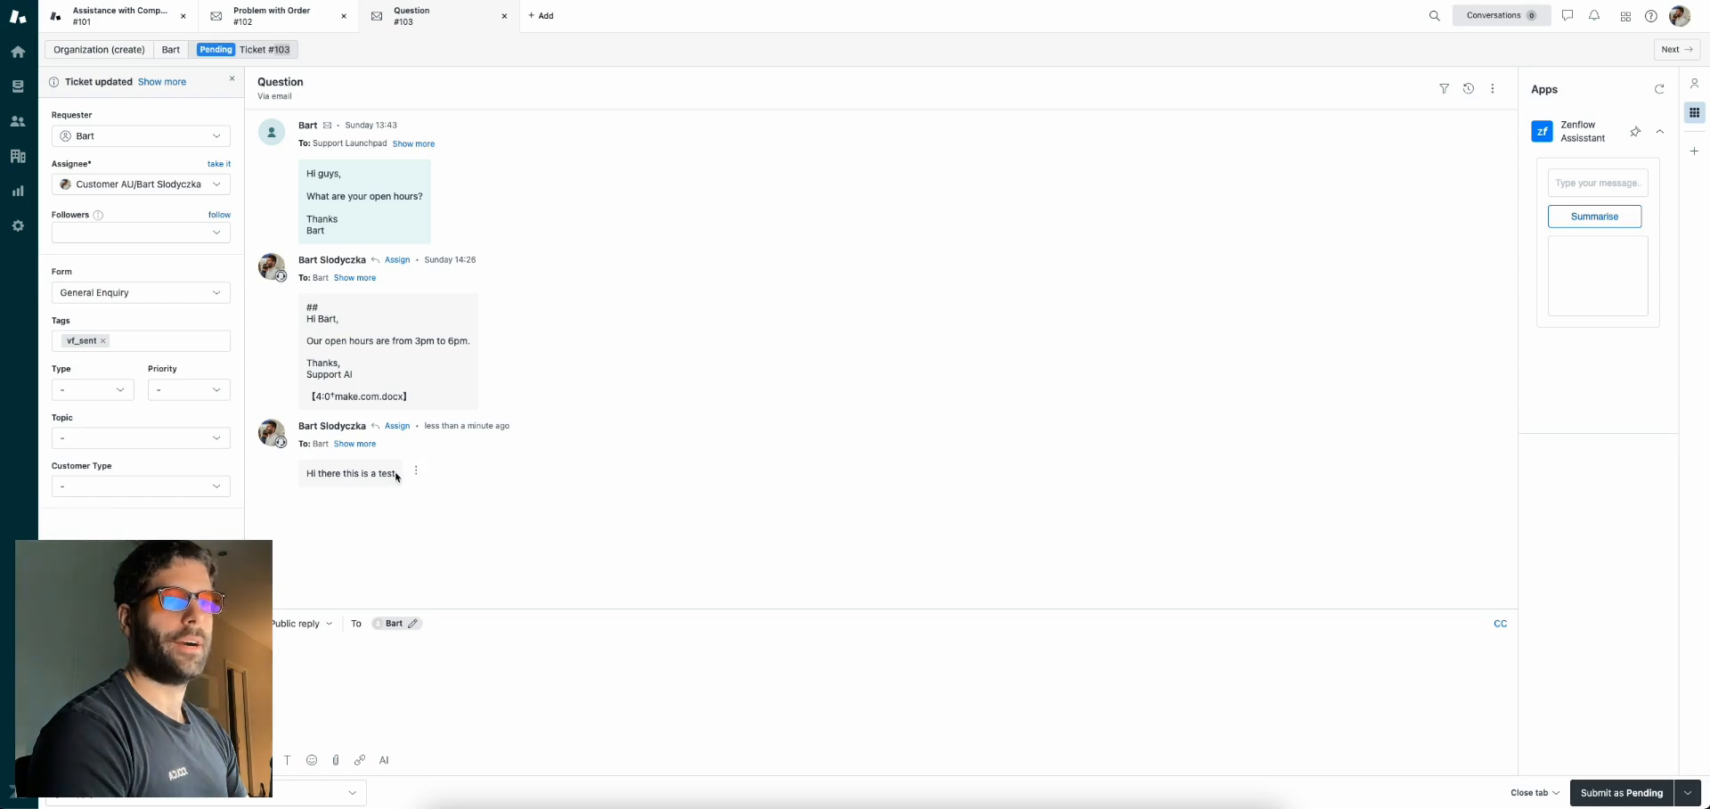
{"action": "left_click_drag", "start_coordinate": [398, 472], "coordinate": [331, 473]}
{"action": "left_click", "coordinate": [318, 473]}
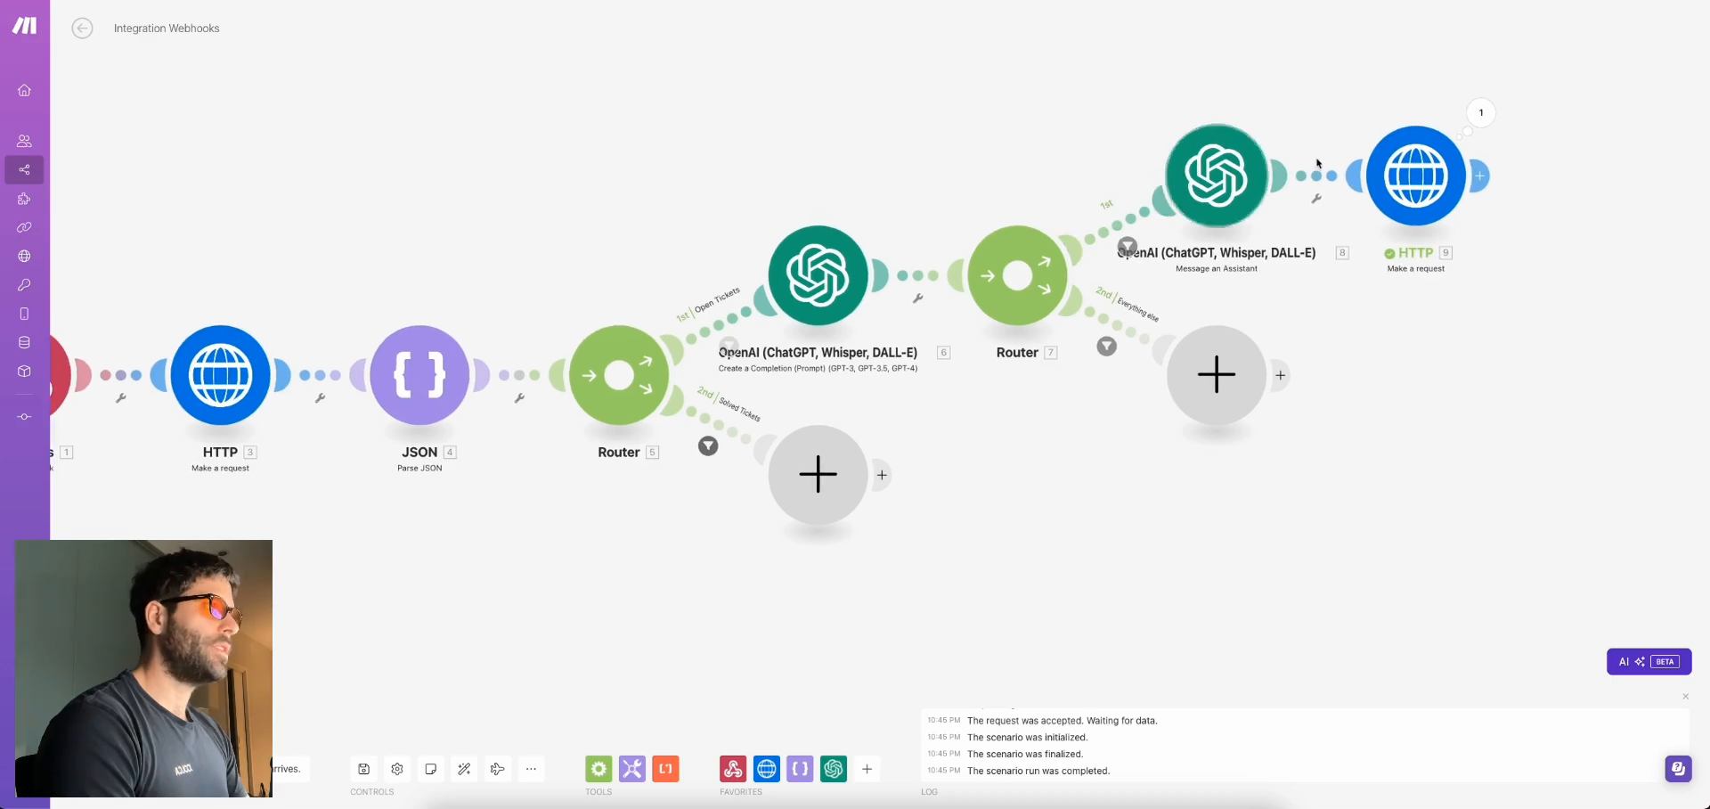
Add an OpenAI completion module to the Everything else route, set model gpt-4o, and add a message
{"action": "scroll", "coordinate": [1132, 313], "scroll_direction": "up", "scroll_amount": 2}
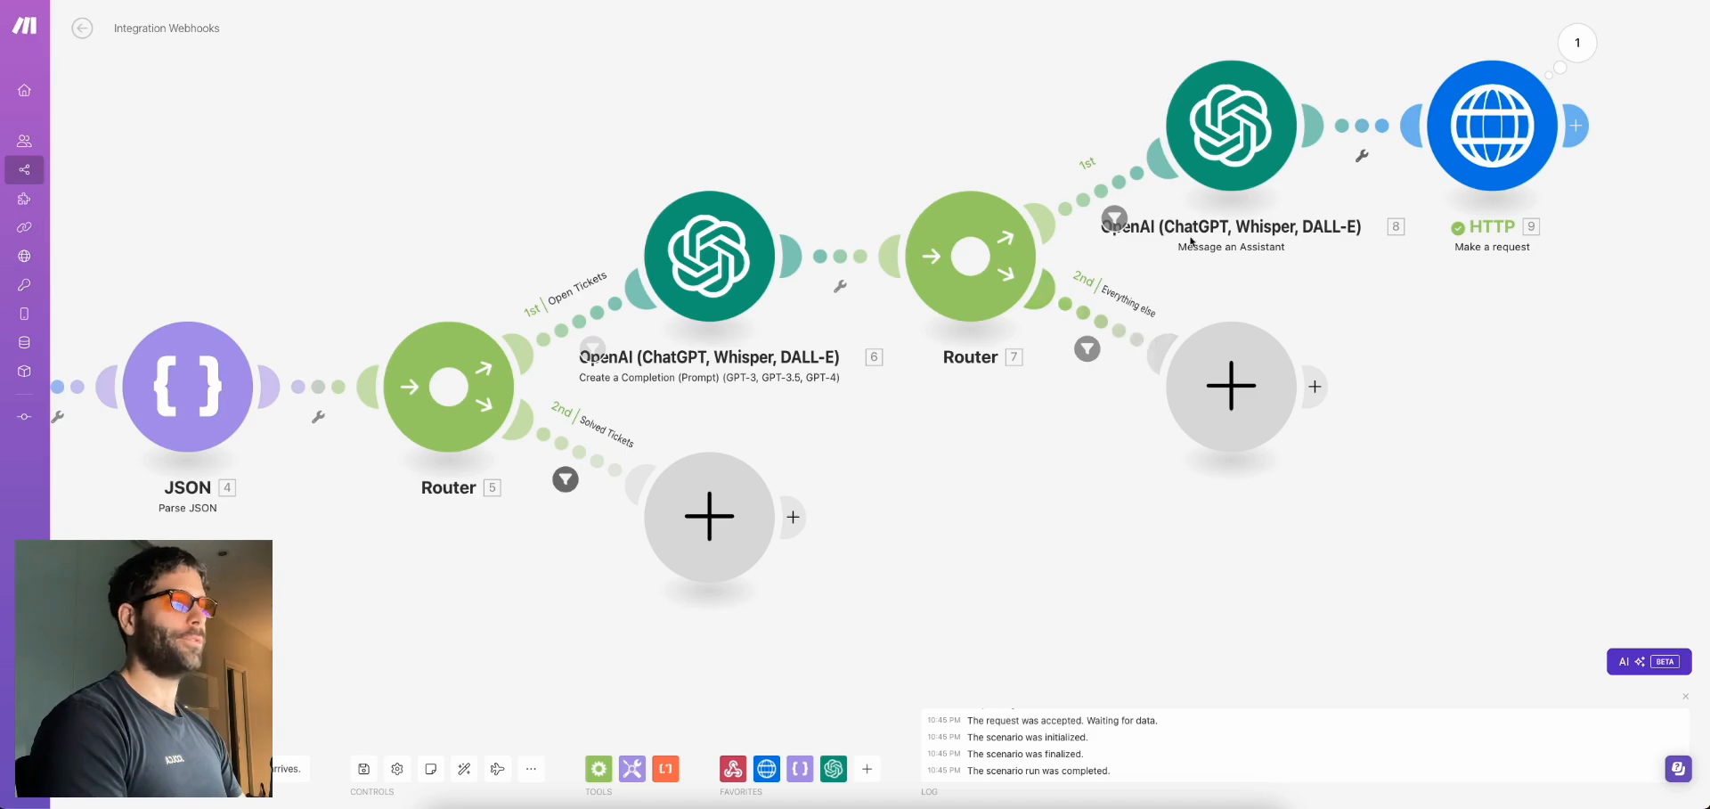
{"action": "left_click", "coordinate": [1231, 385]}
{"action": "left_click", "coordinate": [1392, 409]}
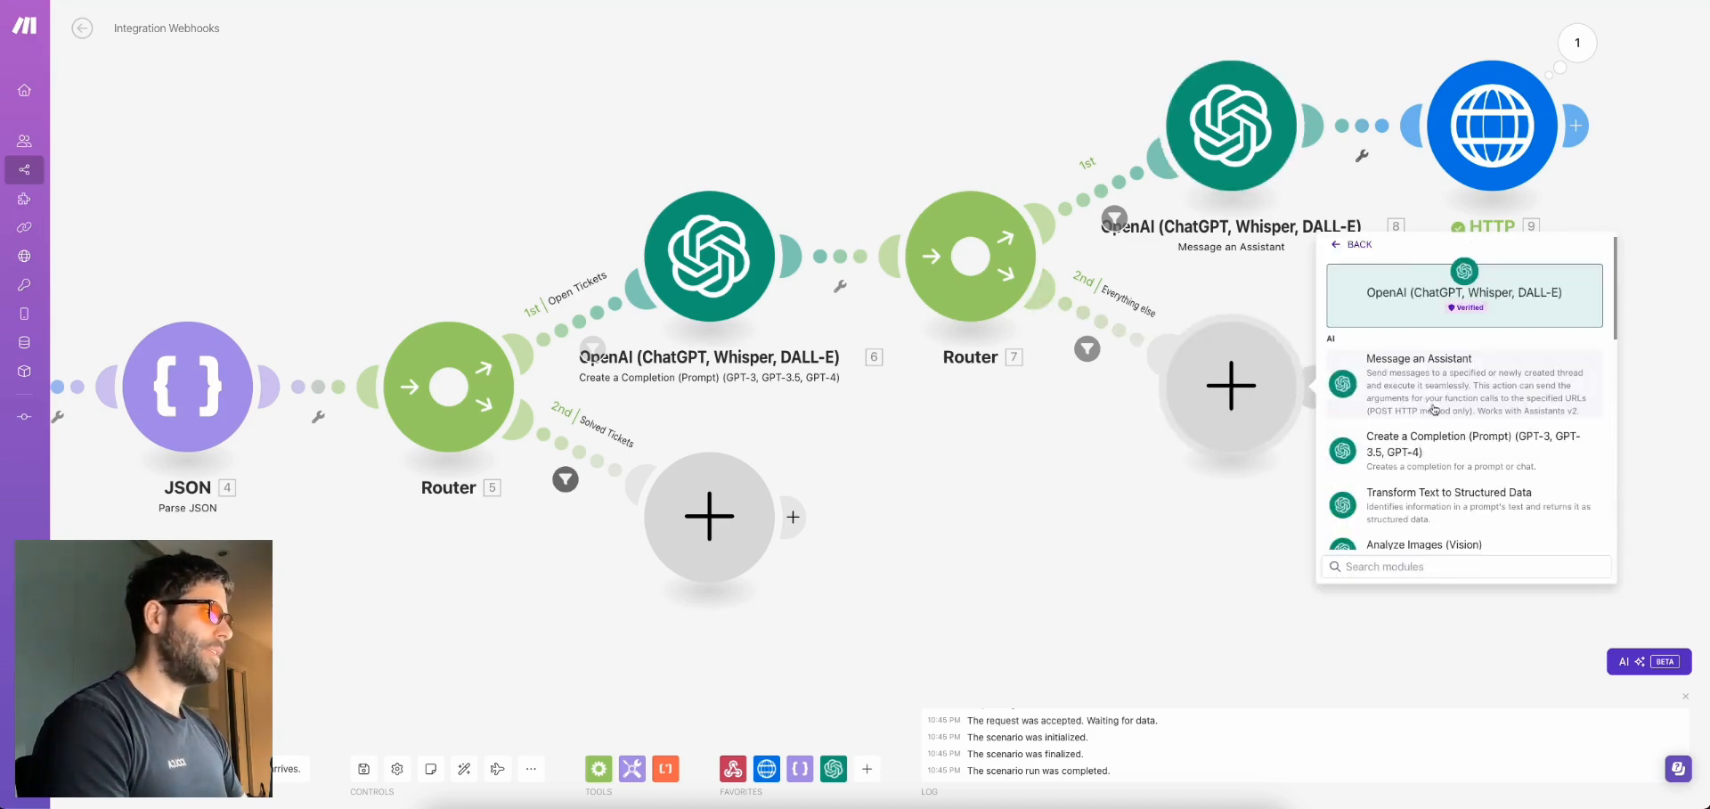
{"action": "left_click", "coordinate": [1434, 444]}
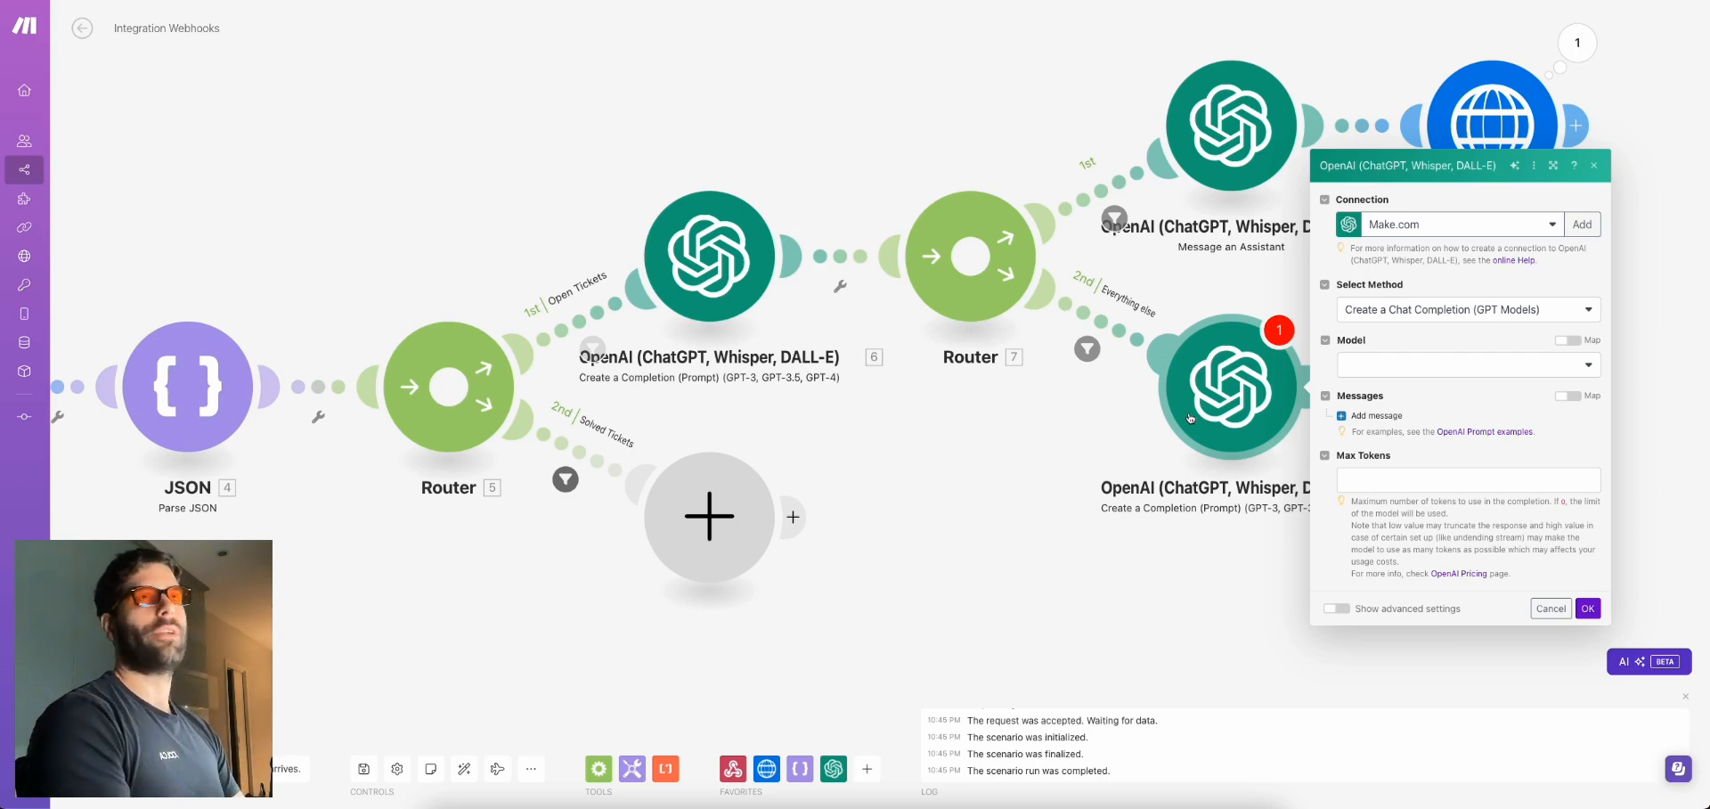
{"action": "left_click", "coordinate": [1469, 365]}
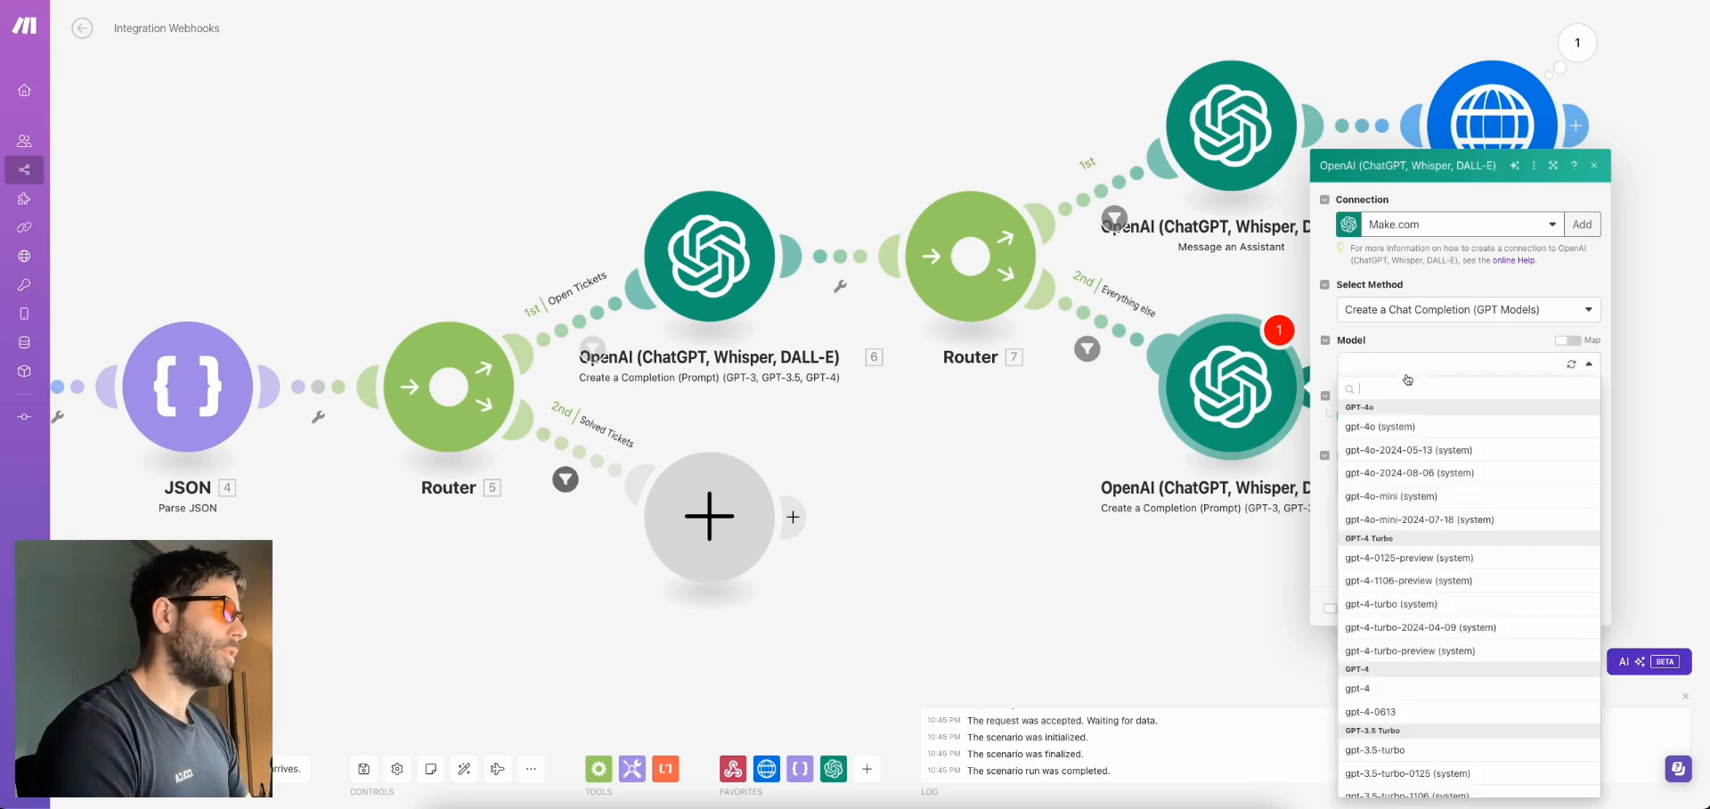
{"action": "left_click", "coordinate": [1392, 422]}
{"action": "left_click", "coordinate": [1376, 416]}
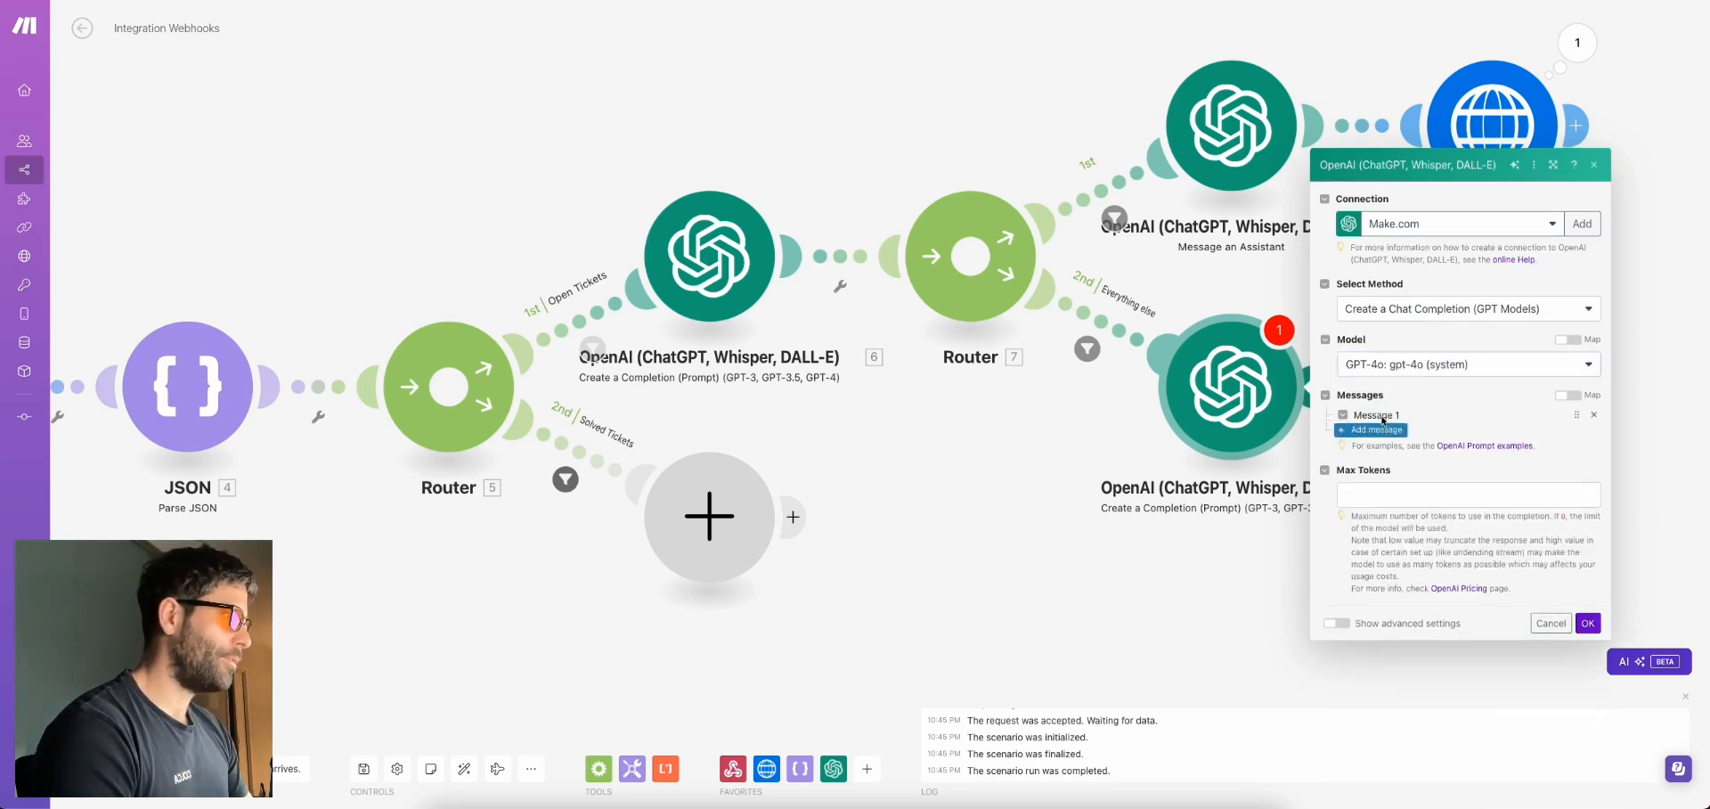
Write Message 1's system prompt asking for a Ticket Summary and Suggested Next Steps
{"action": "left_click", "coordinate": [1415, 435]}
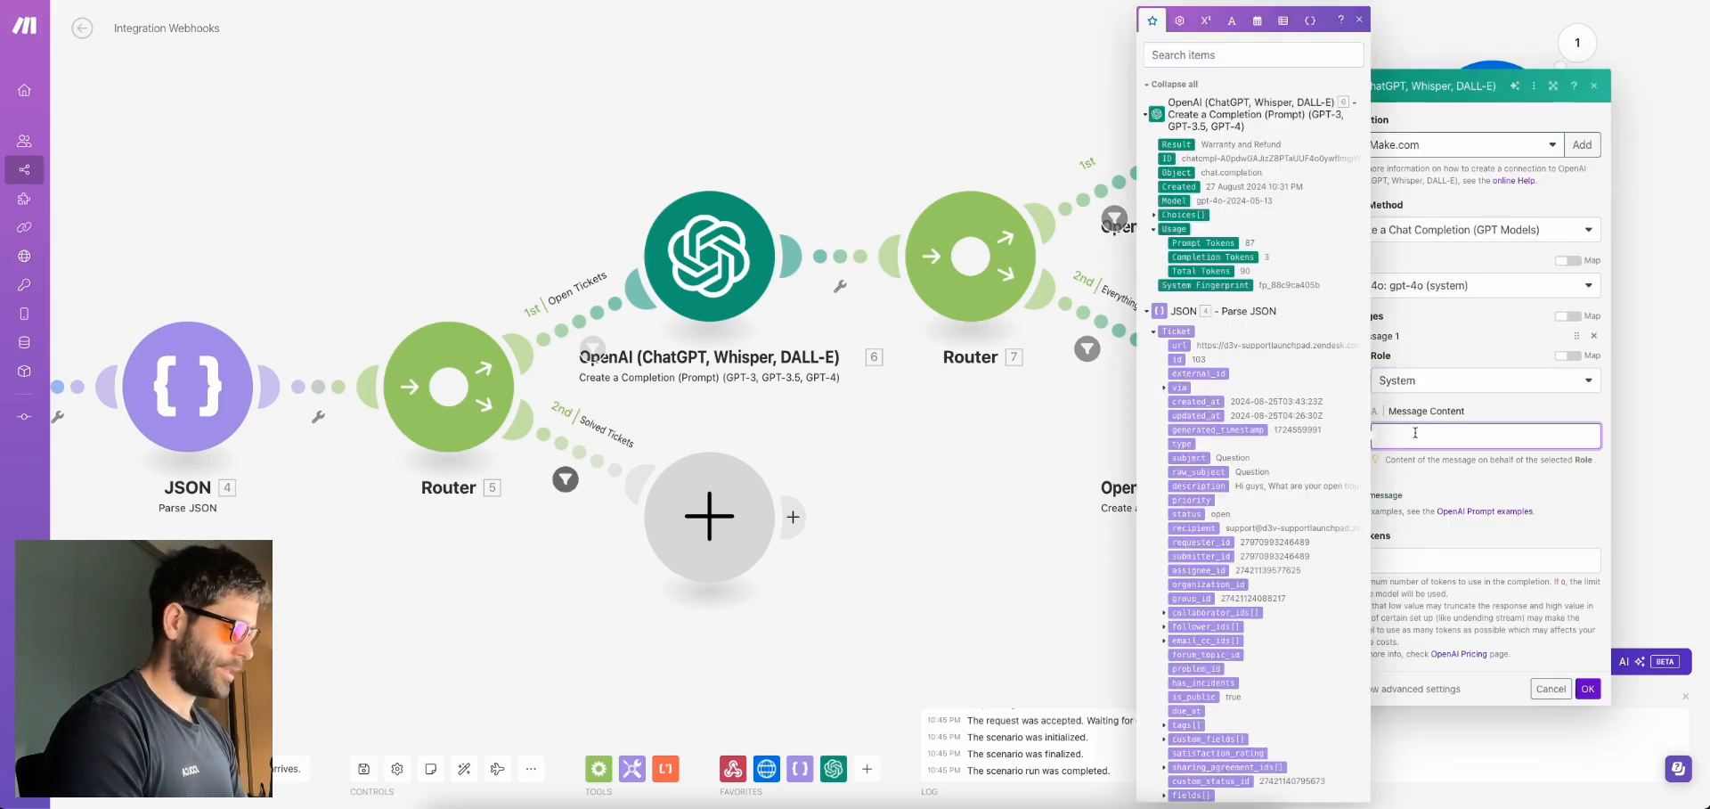
{"action": "type", "text": "You are a heklk"}
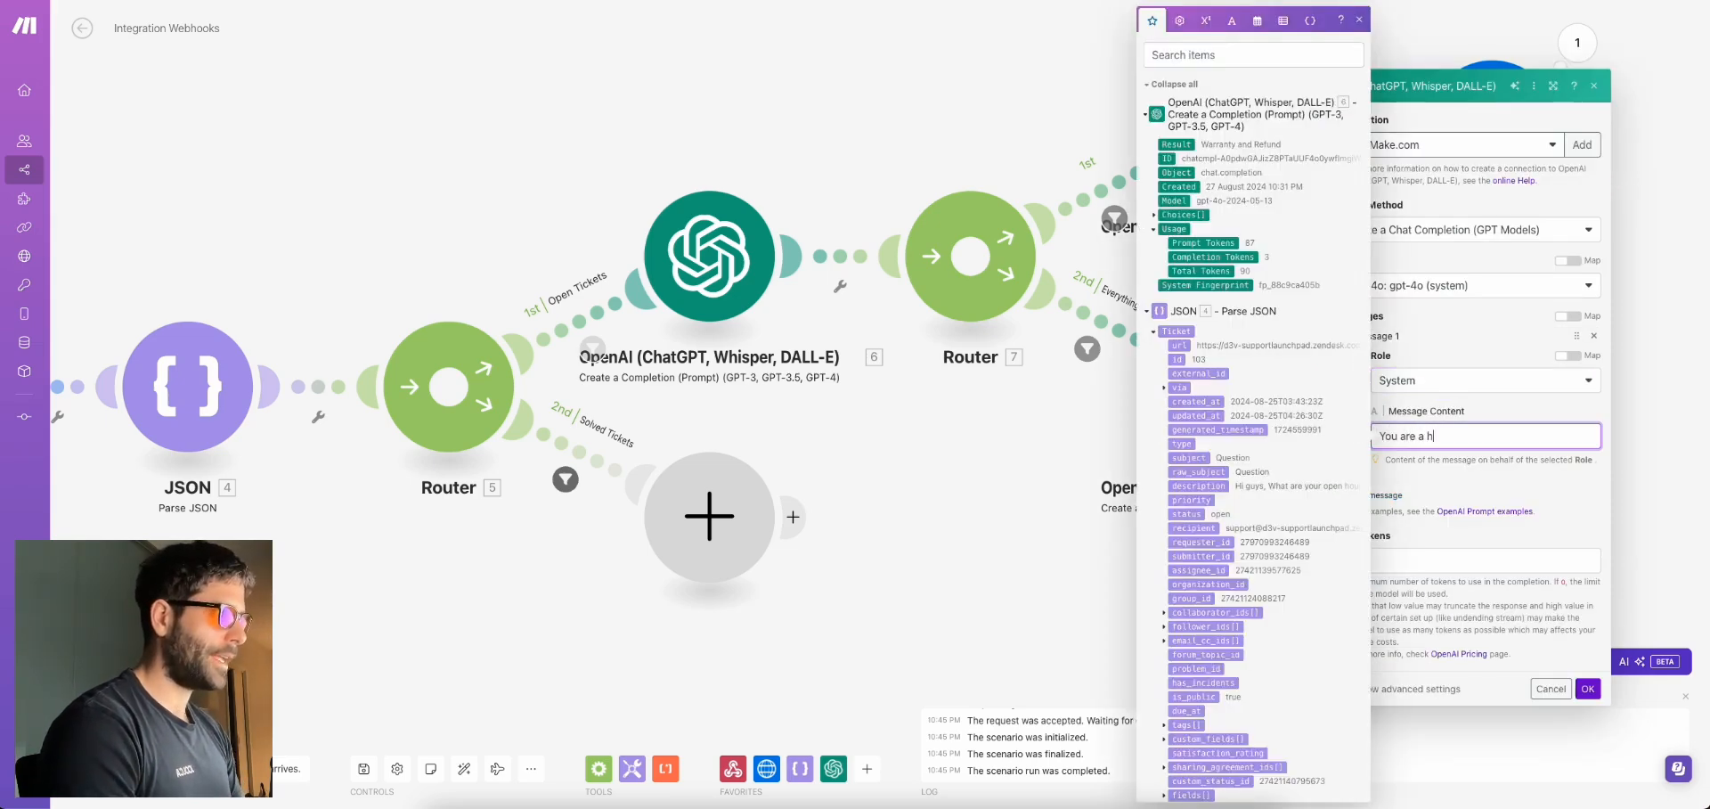
{"action": "key", "text": "BackSpace"}
{"action": "key", "text": "BackSpace"}
{"action": "key", "text": "BackSpace"}
{"action": "type", "text": "lpful custome"}
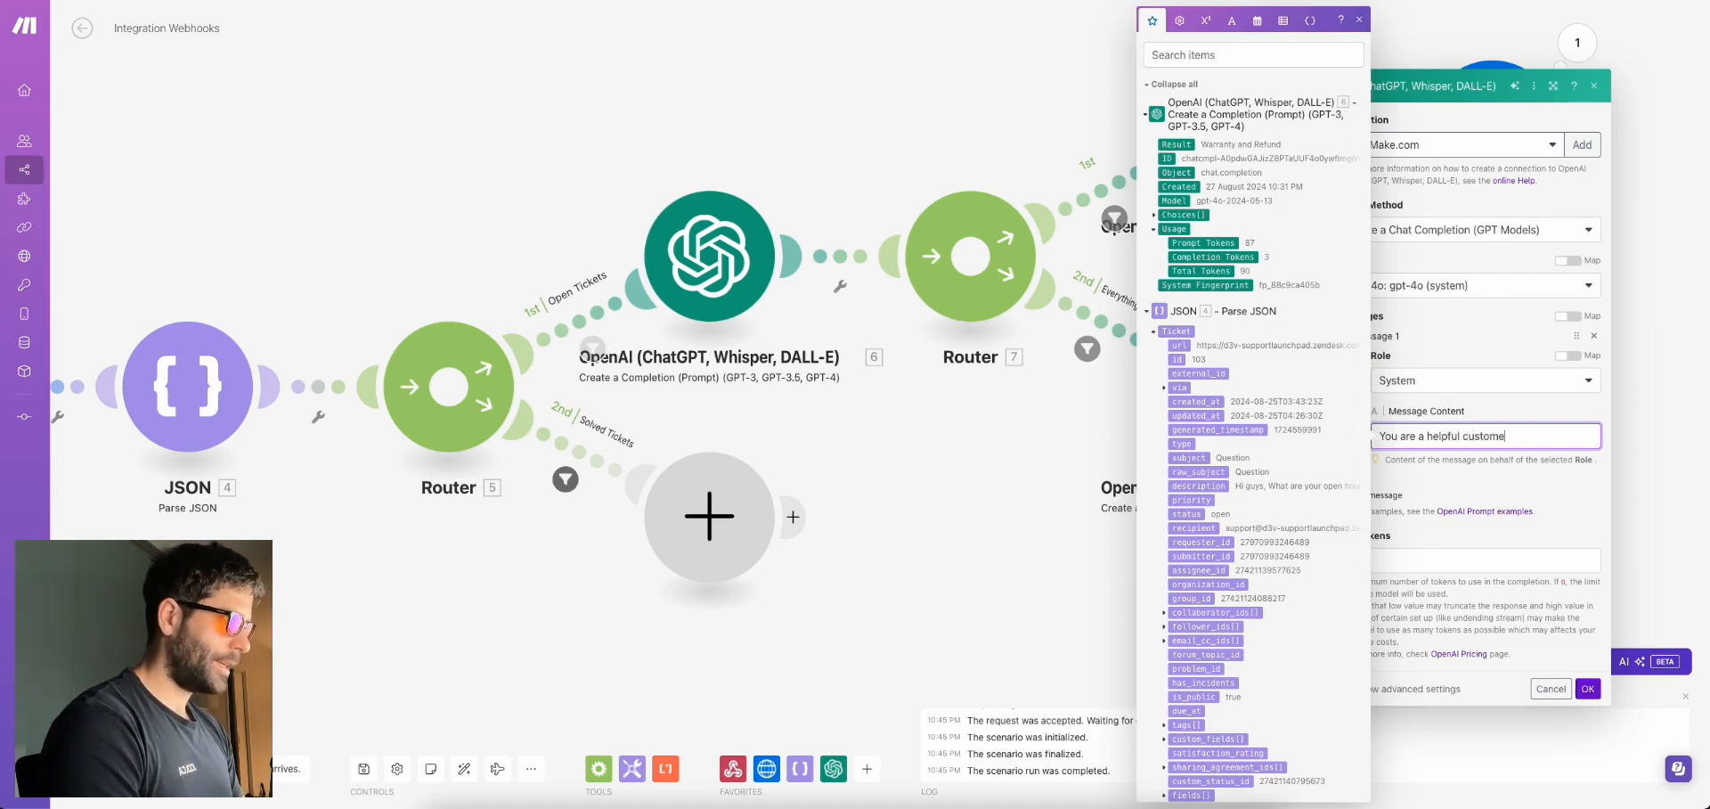
{"action": "type", "text": "r support a"}
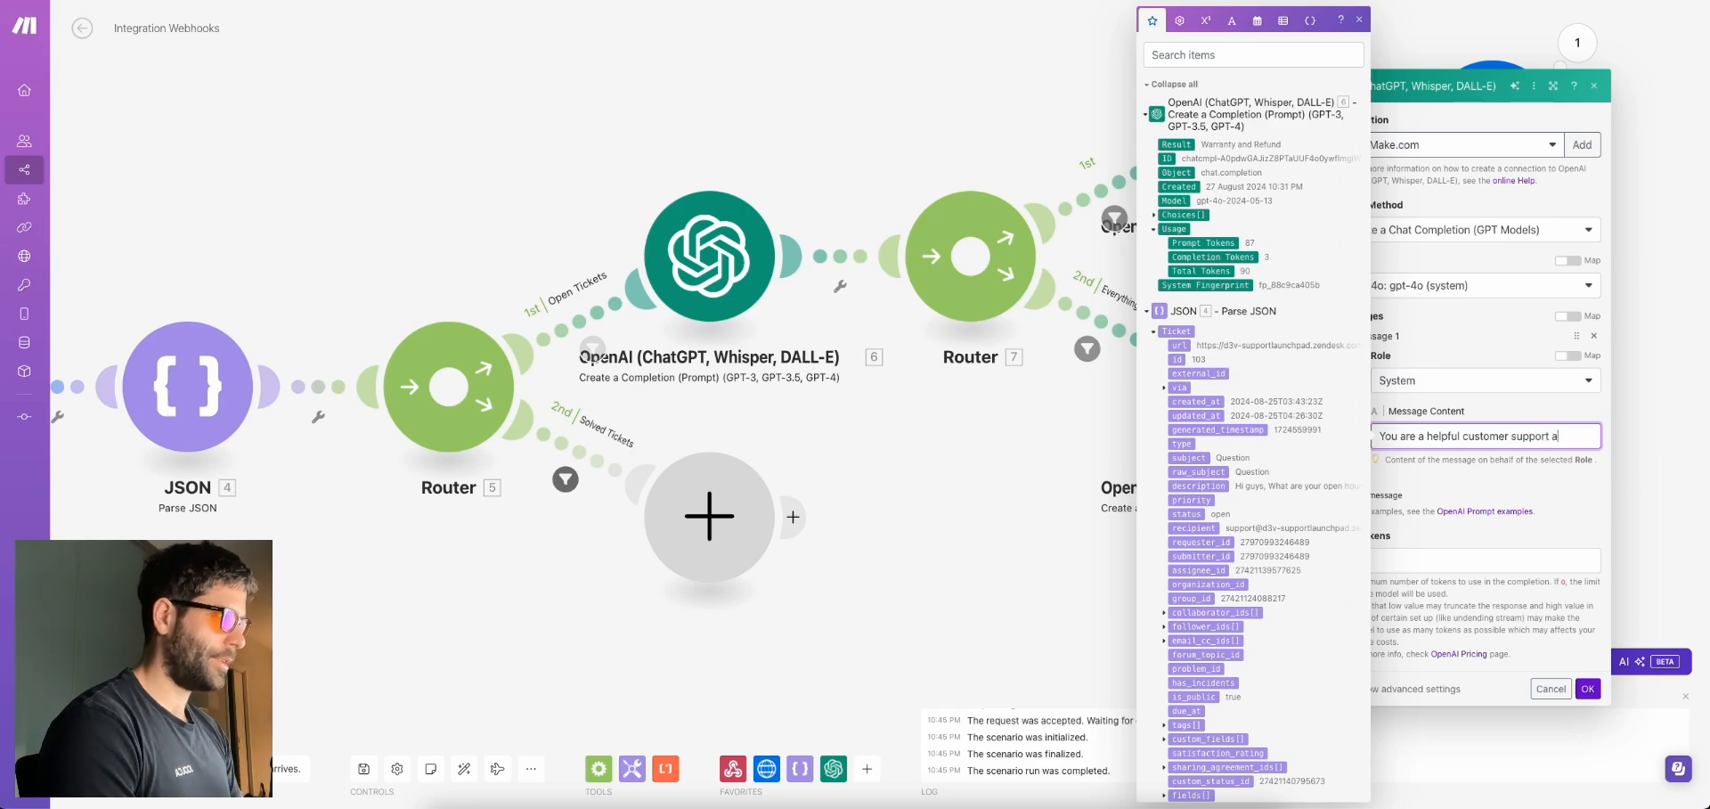
{"action": "type", "text": "ssistant. Your job is"}
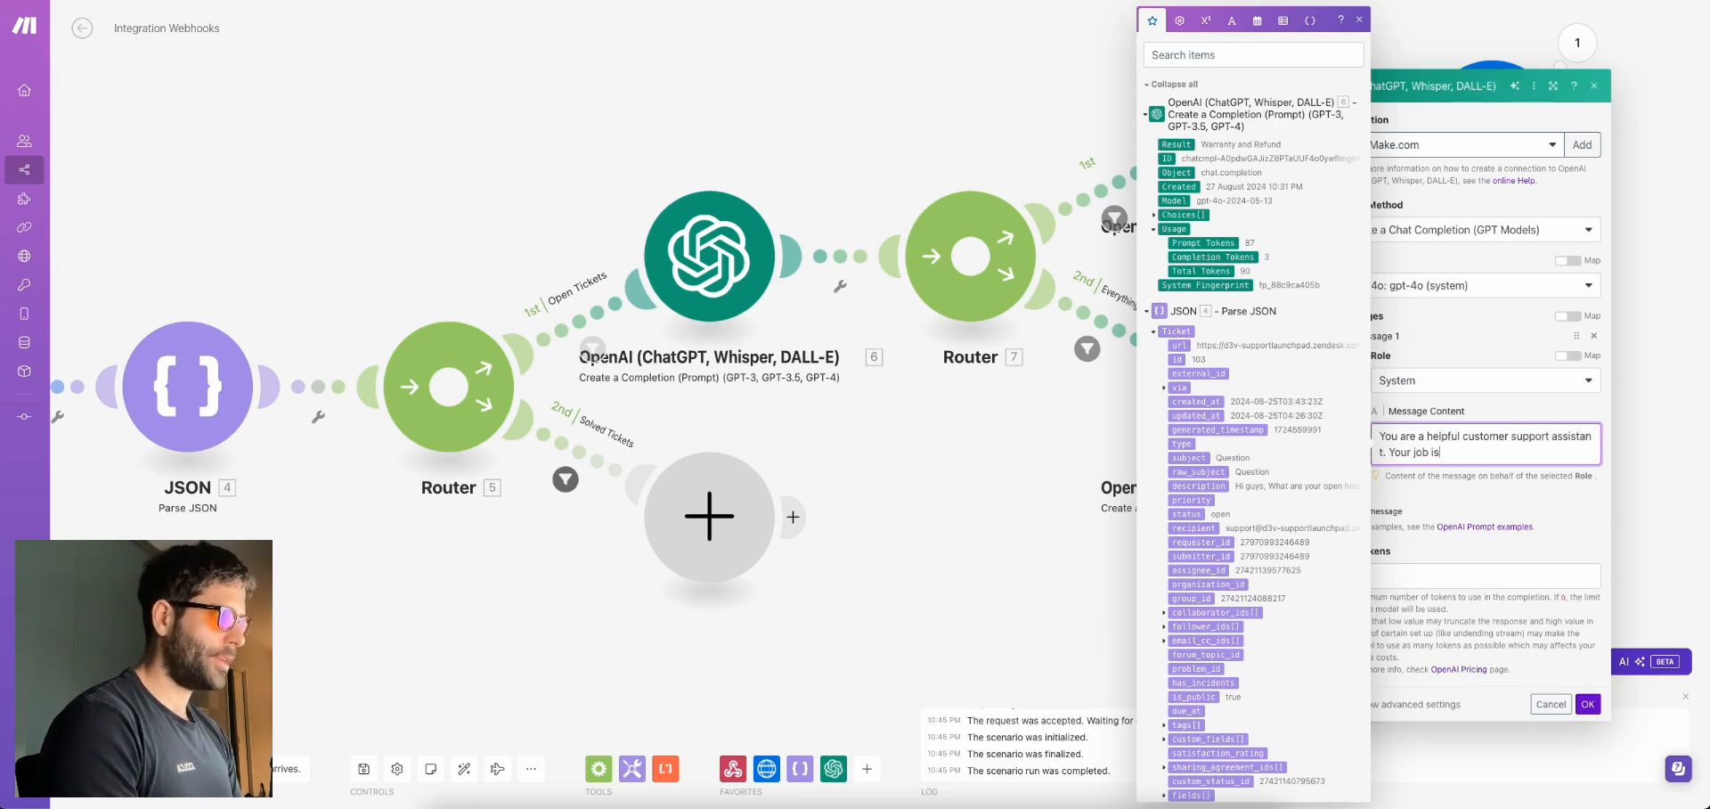
{"action": "type", "text": " to summarise custo"}
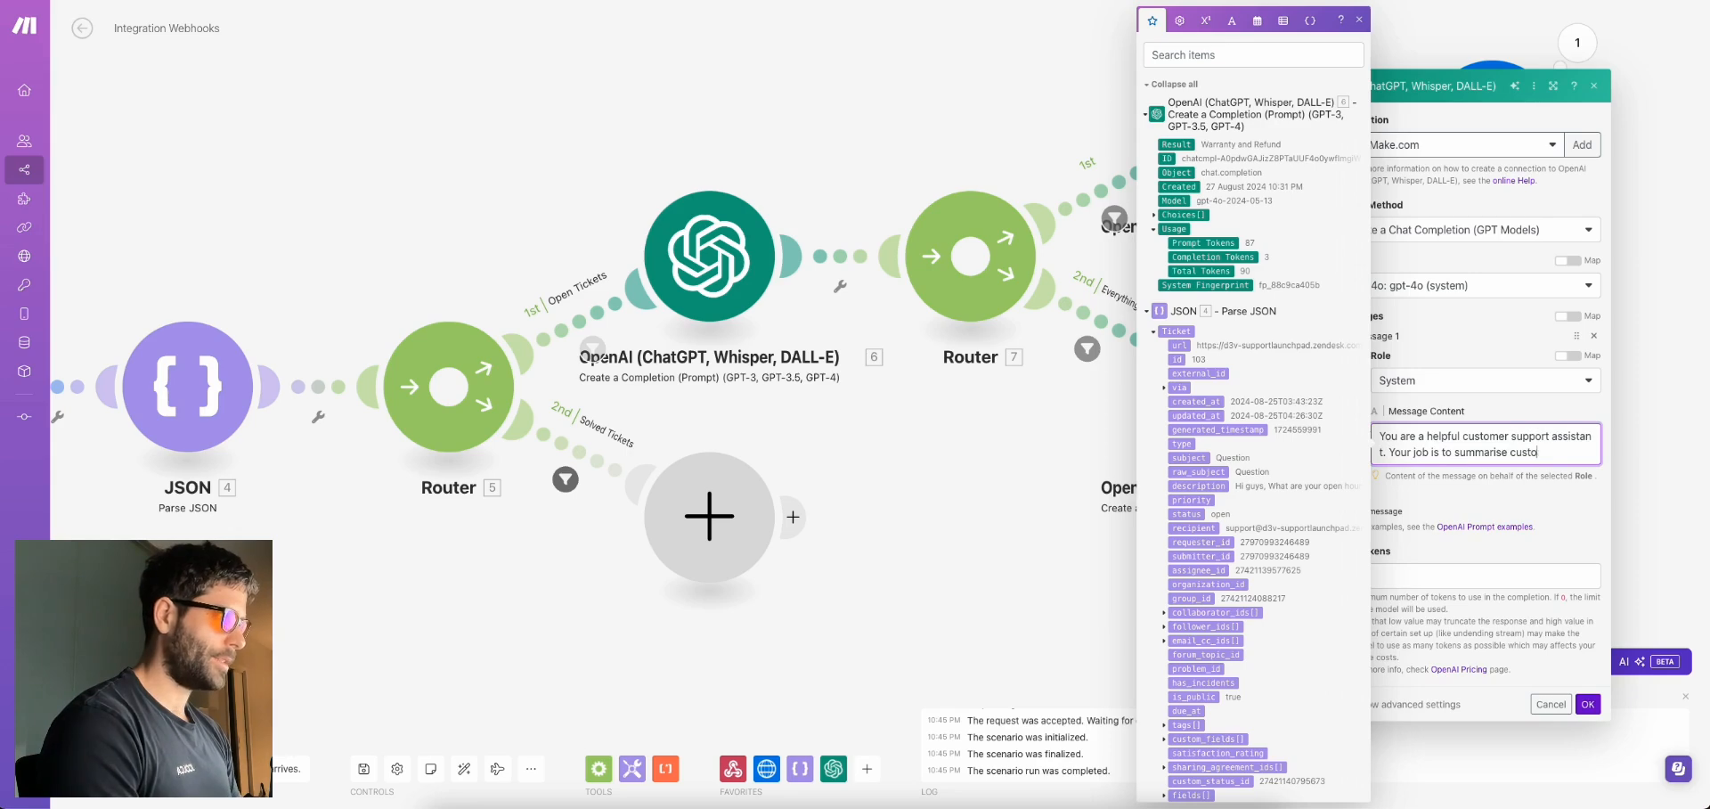
{"action": "type", "text": "mer support tickets and provide "}
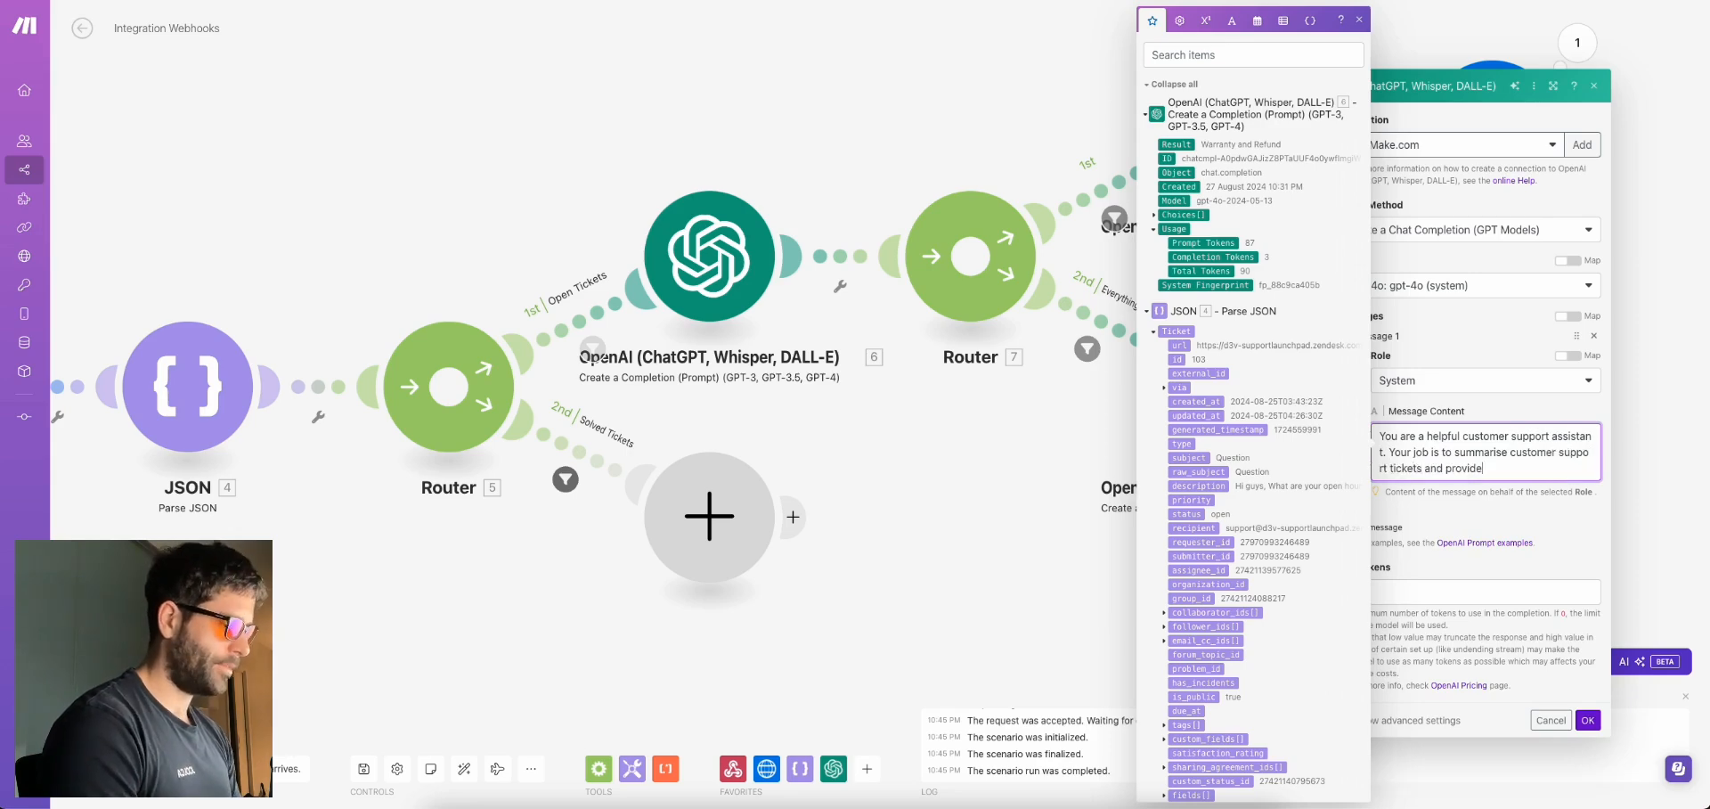
{"action": "type", "text": "actionable next"}
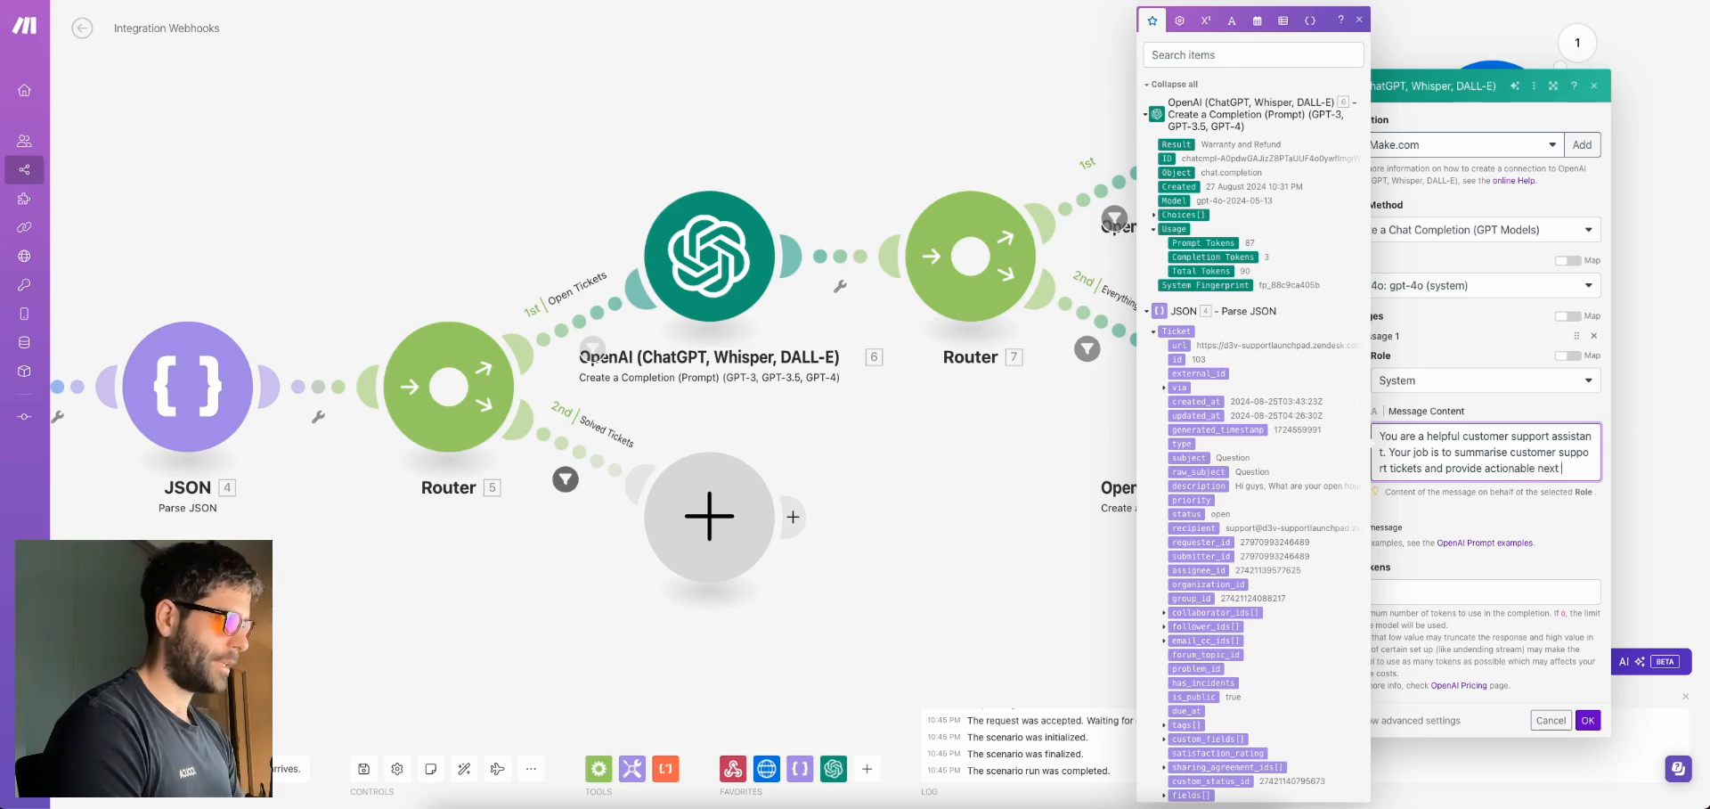
{"action": "type", "text": " steps. Your format is "}
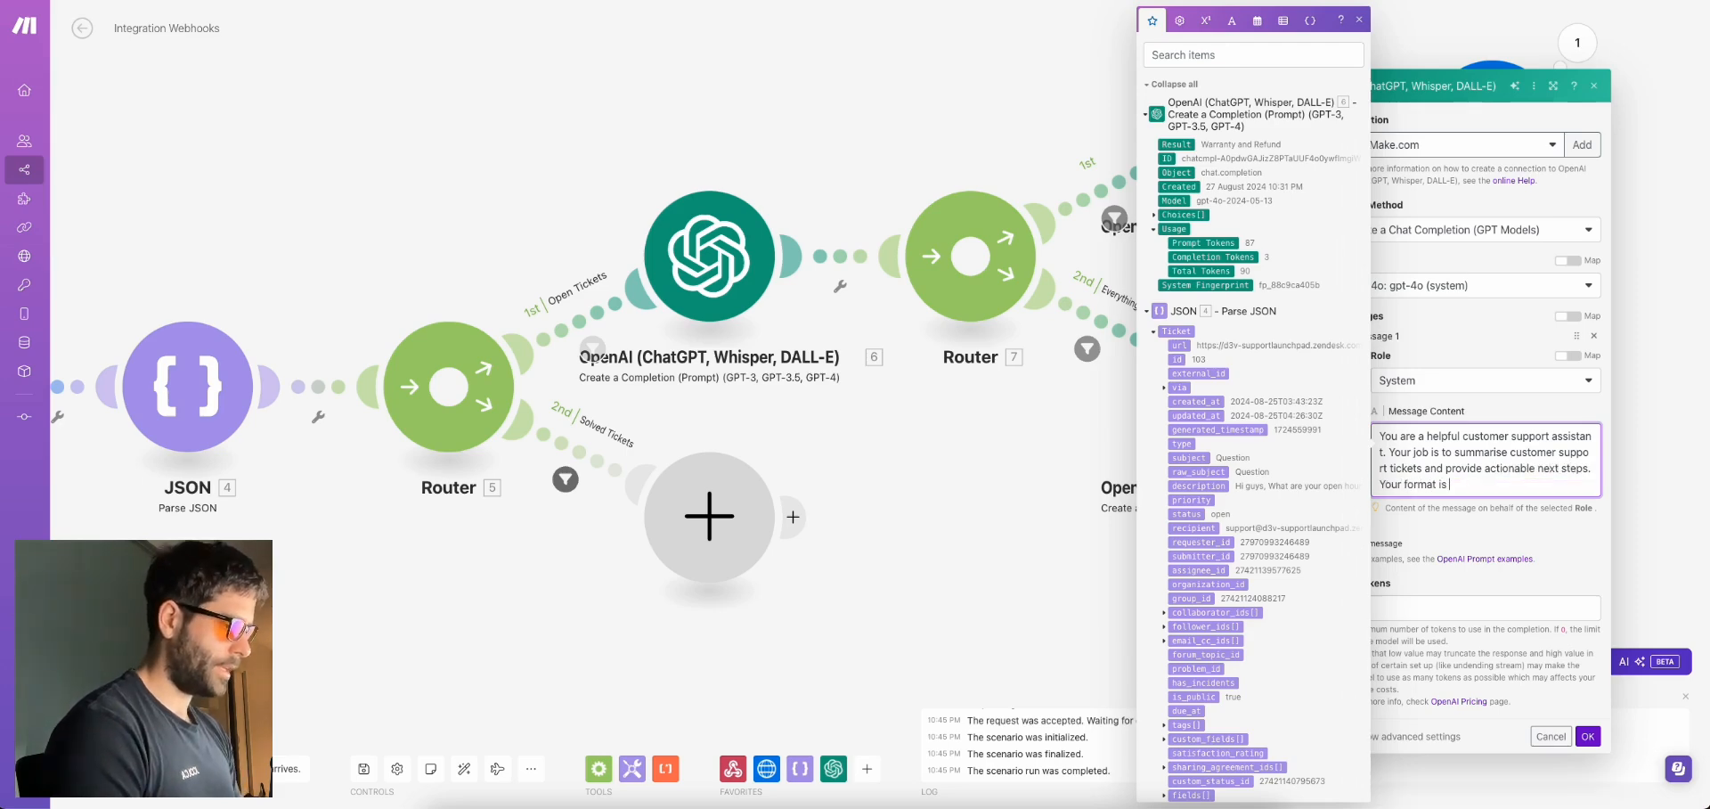
{"action": "type", "text": "\"Ticket"}
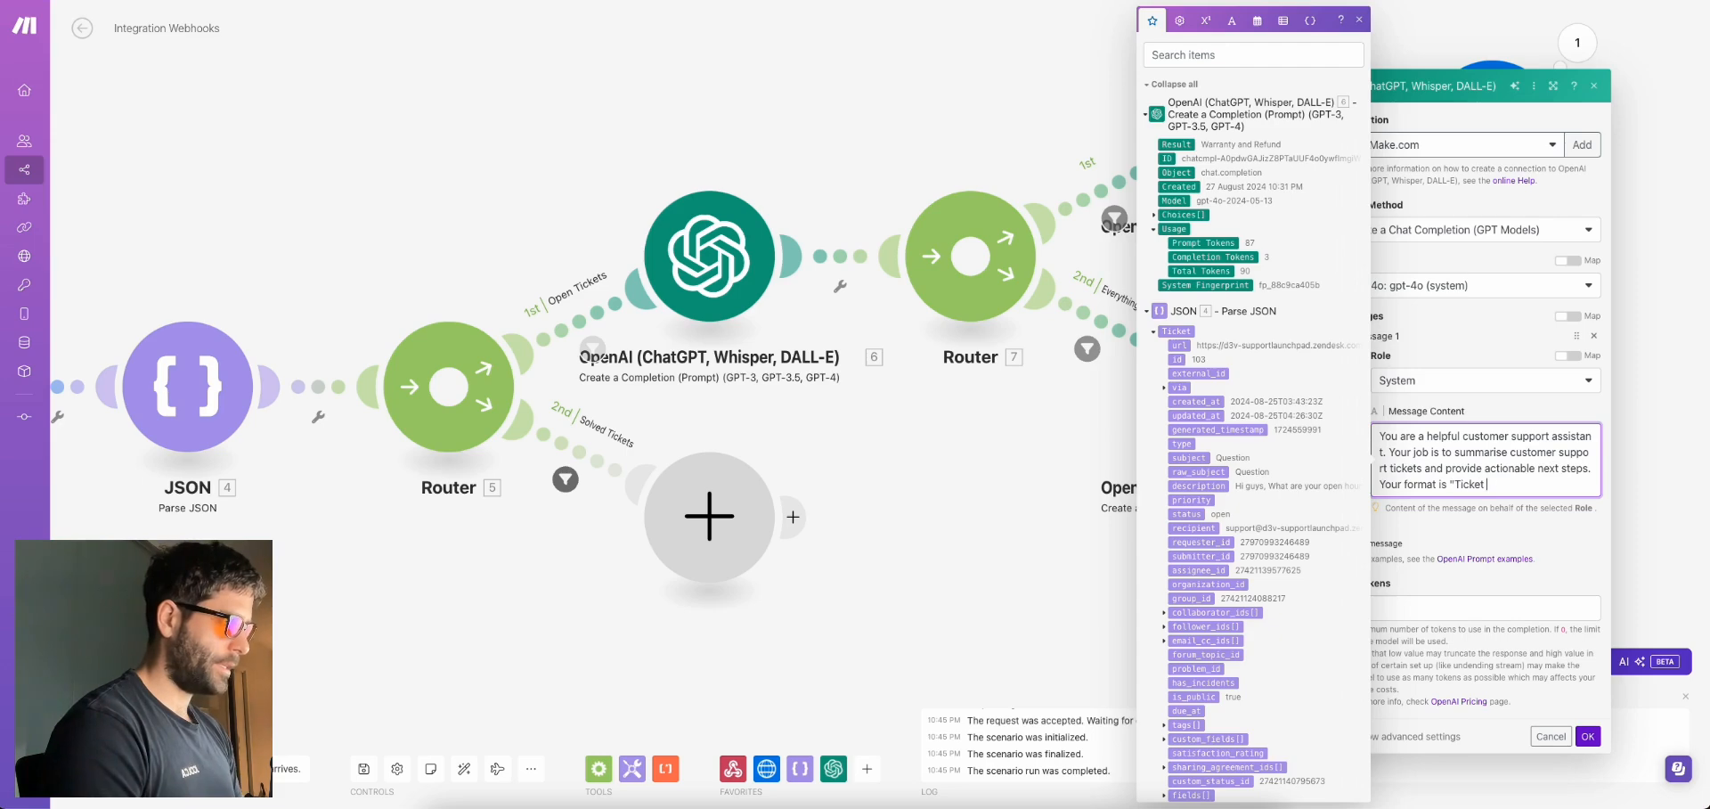
{"action": "type", "text": " Summary: XYZ"}
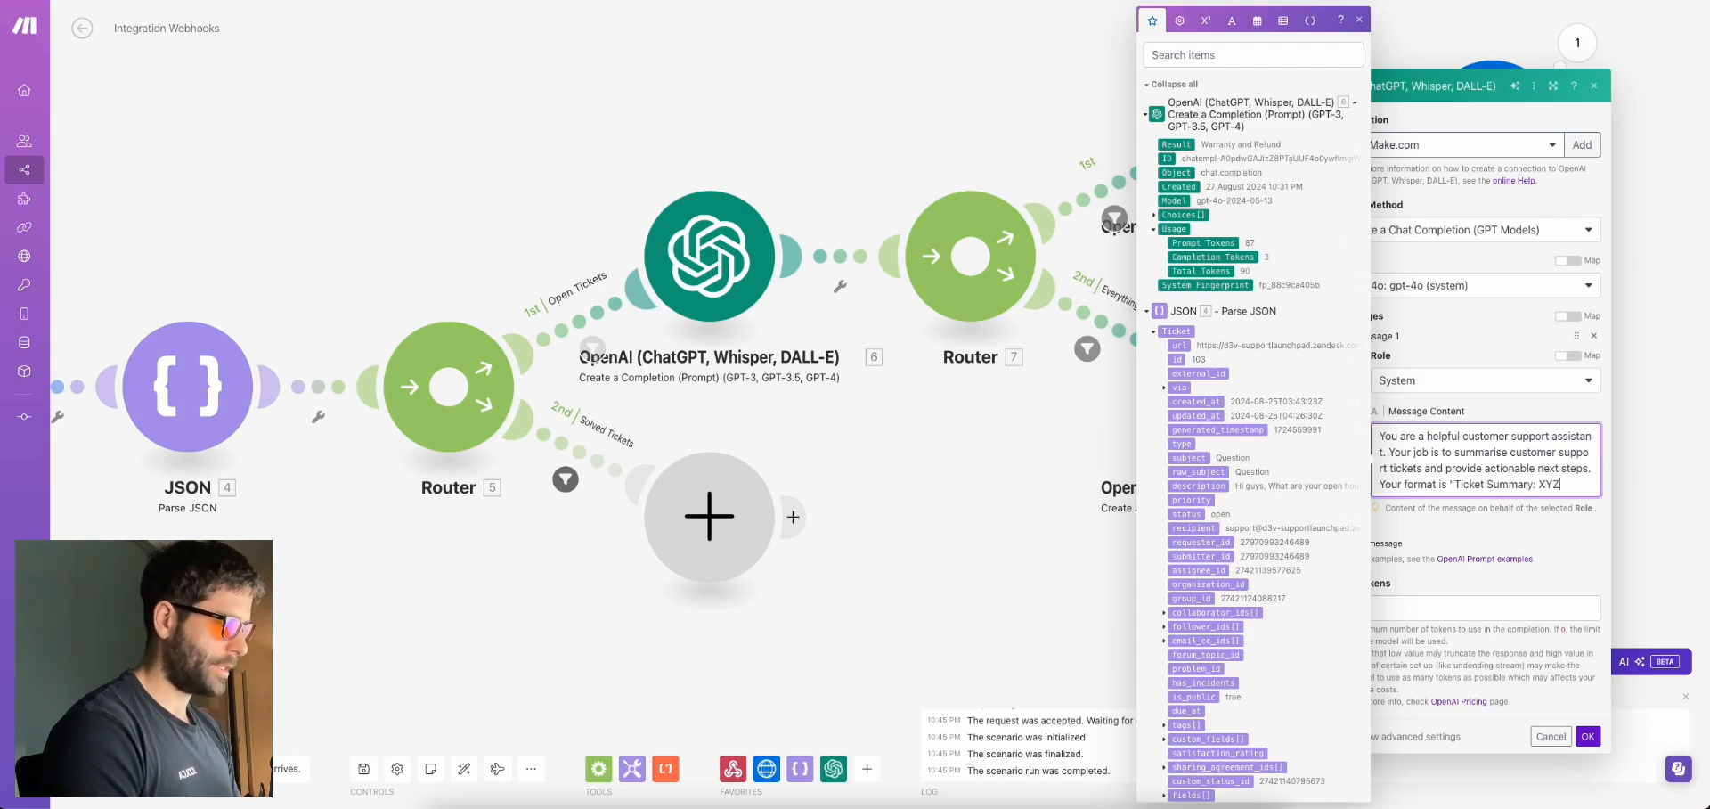
{"action": "type", "text": " /n"}
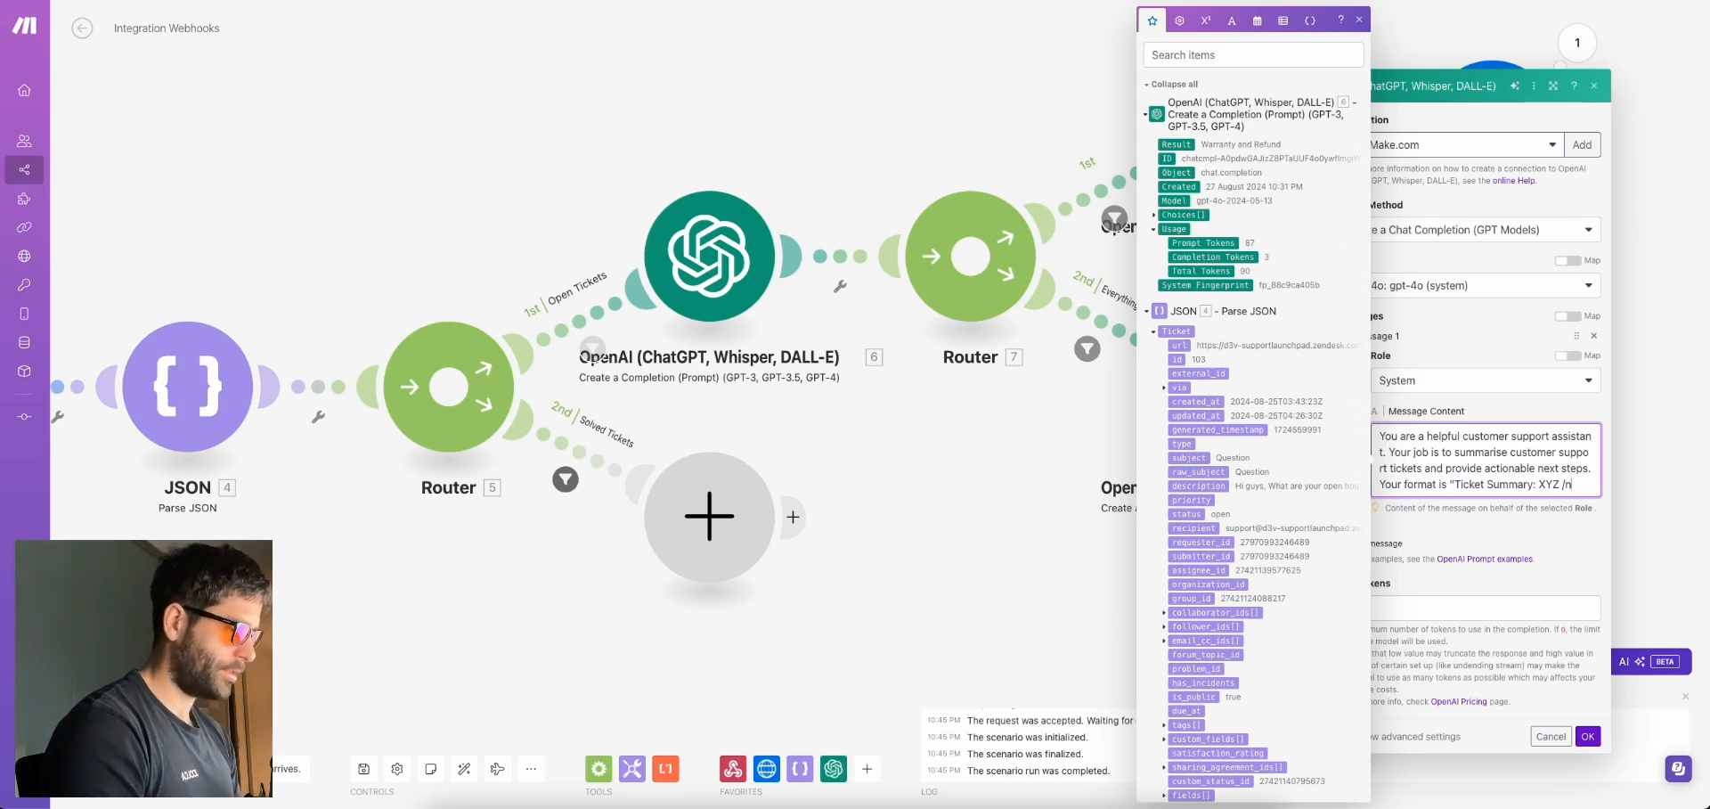
{"action": "type", "text": "Su"}
{"action": "type", "text": "gge"}
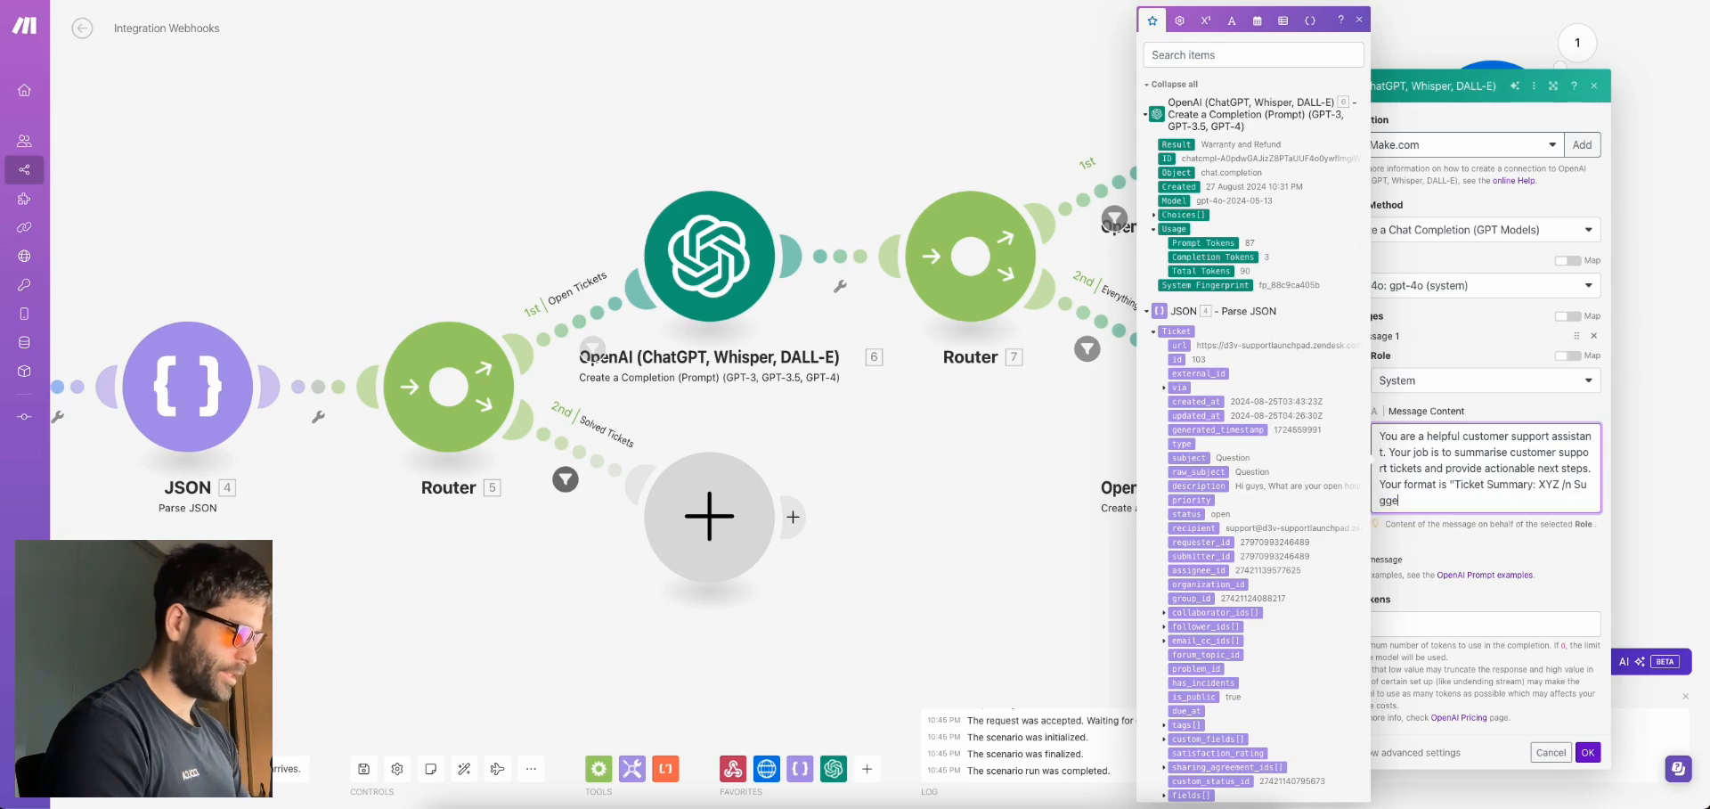
{"action": "type", "text": "sted Next Steps"}
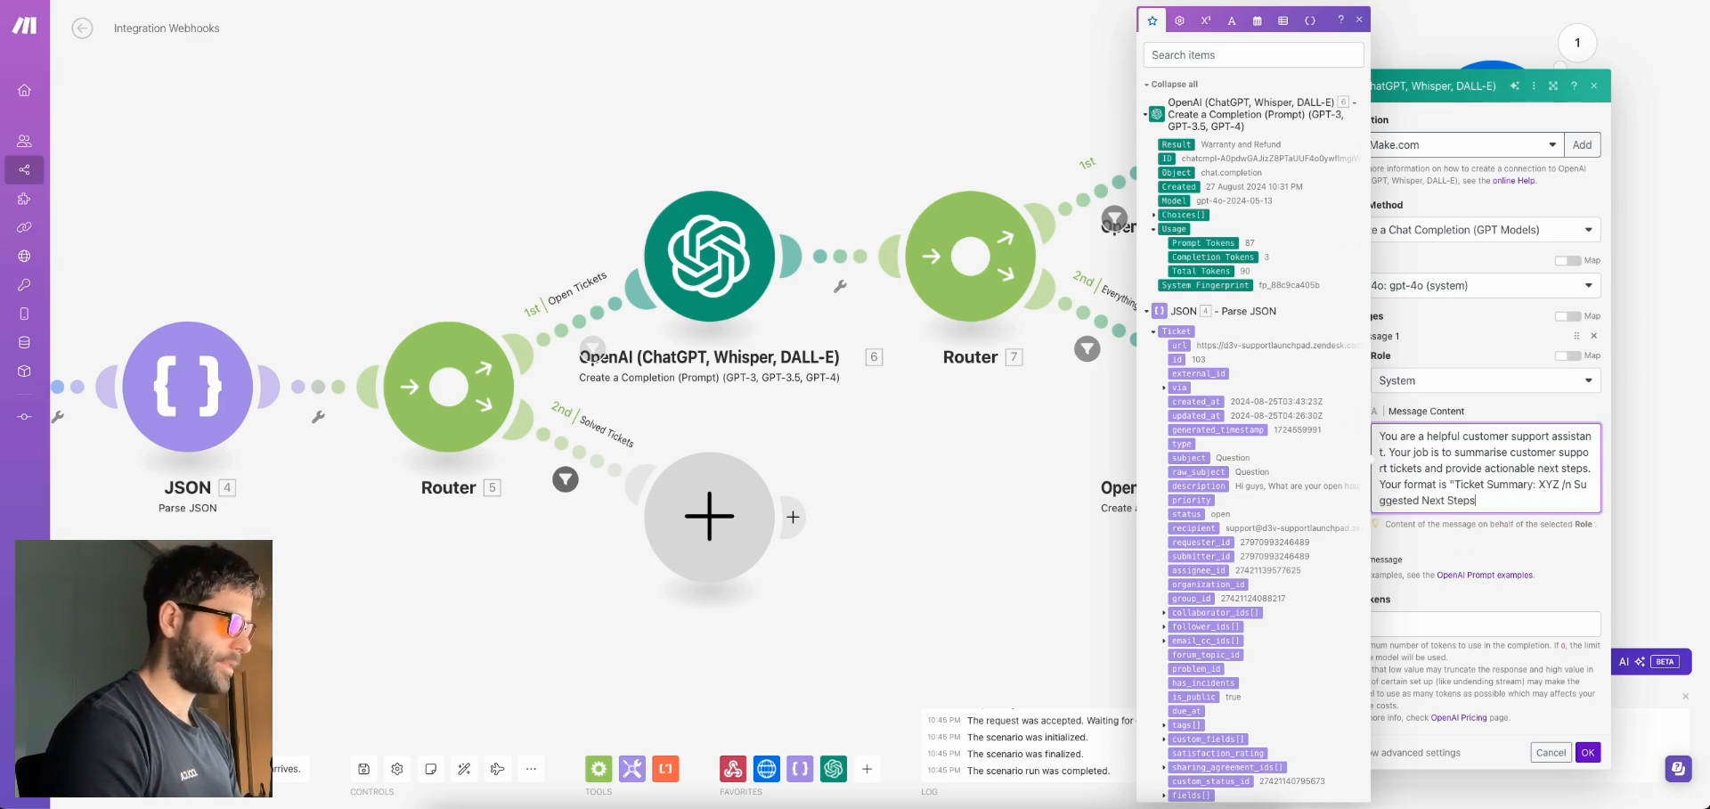
{"action": "type", "text": ": A"}
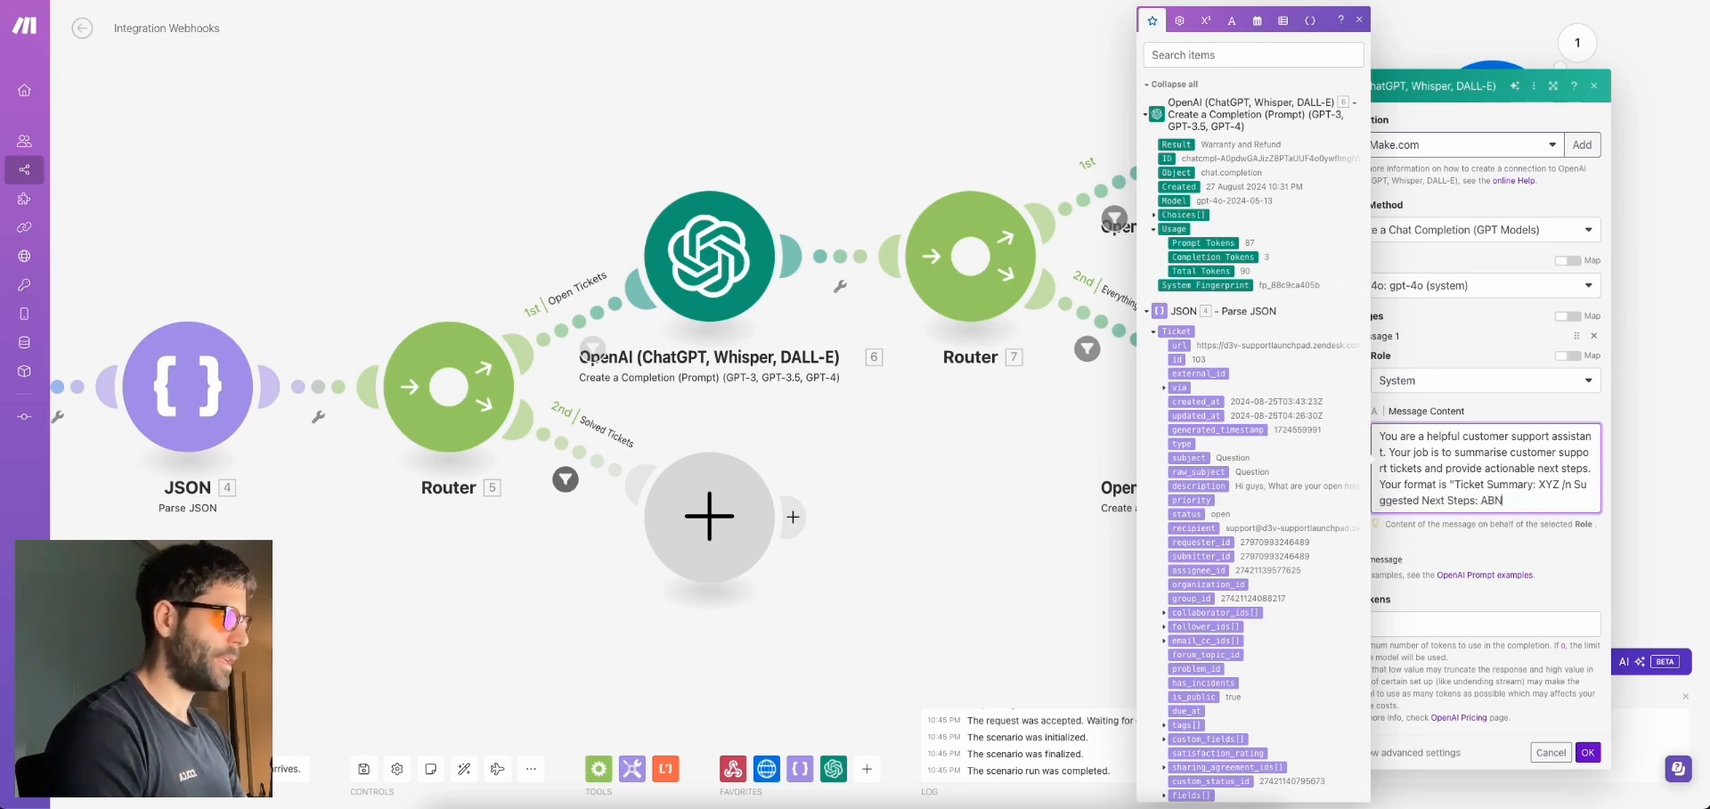
{"action": "type", "text": "BC\""}
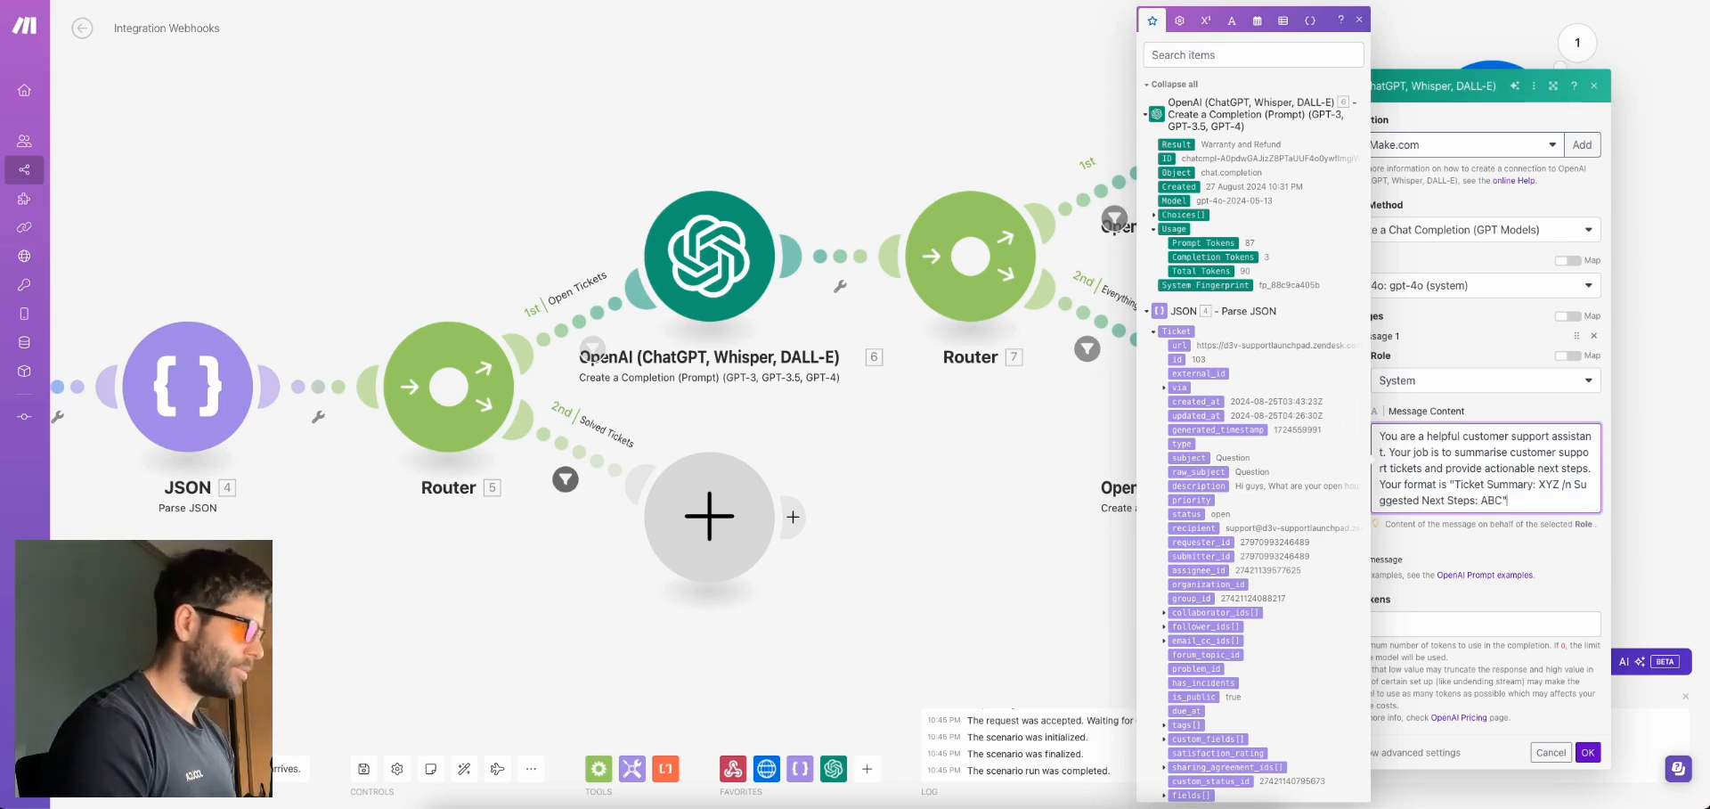
Add a second message and open its Role options
{"action": "left_click", "coordinate": [1512, 547]}
{"action": "left_click", "coordinate": [1376, 496]}
{"action": "left_click", "coordinate": [1402, 543]}
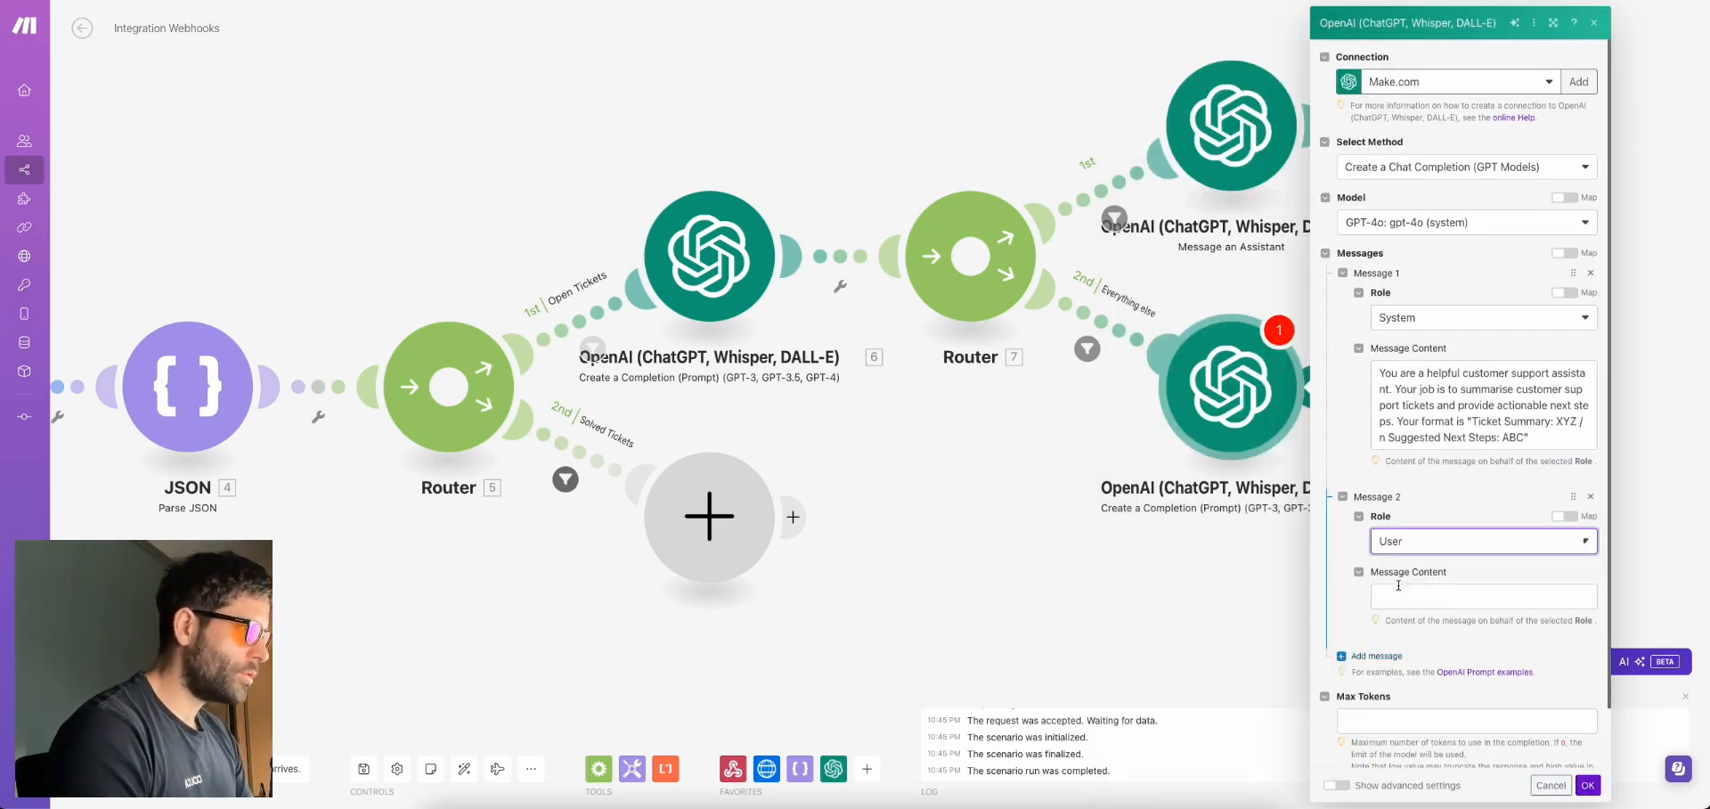
Make Message 2 a User message with 'Ticket Subject:' and 'Ticket Description:' mapped from 4. Ticket
{"action": "left_click", "coordinate": [1403, 587]}
{"action": "left_click", "coordinate": [1442, 598]}
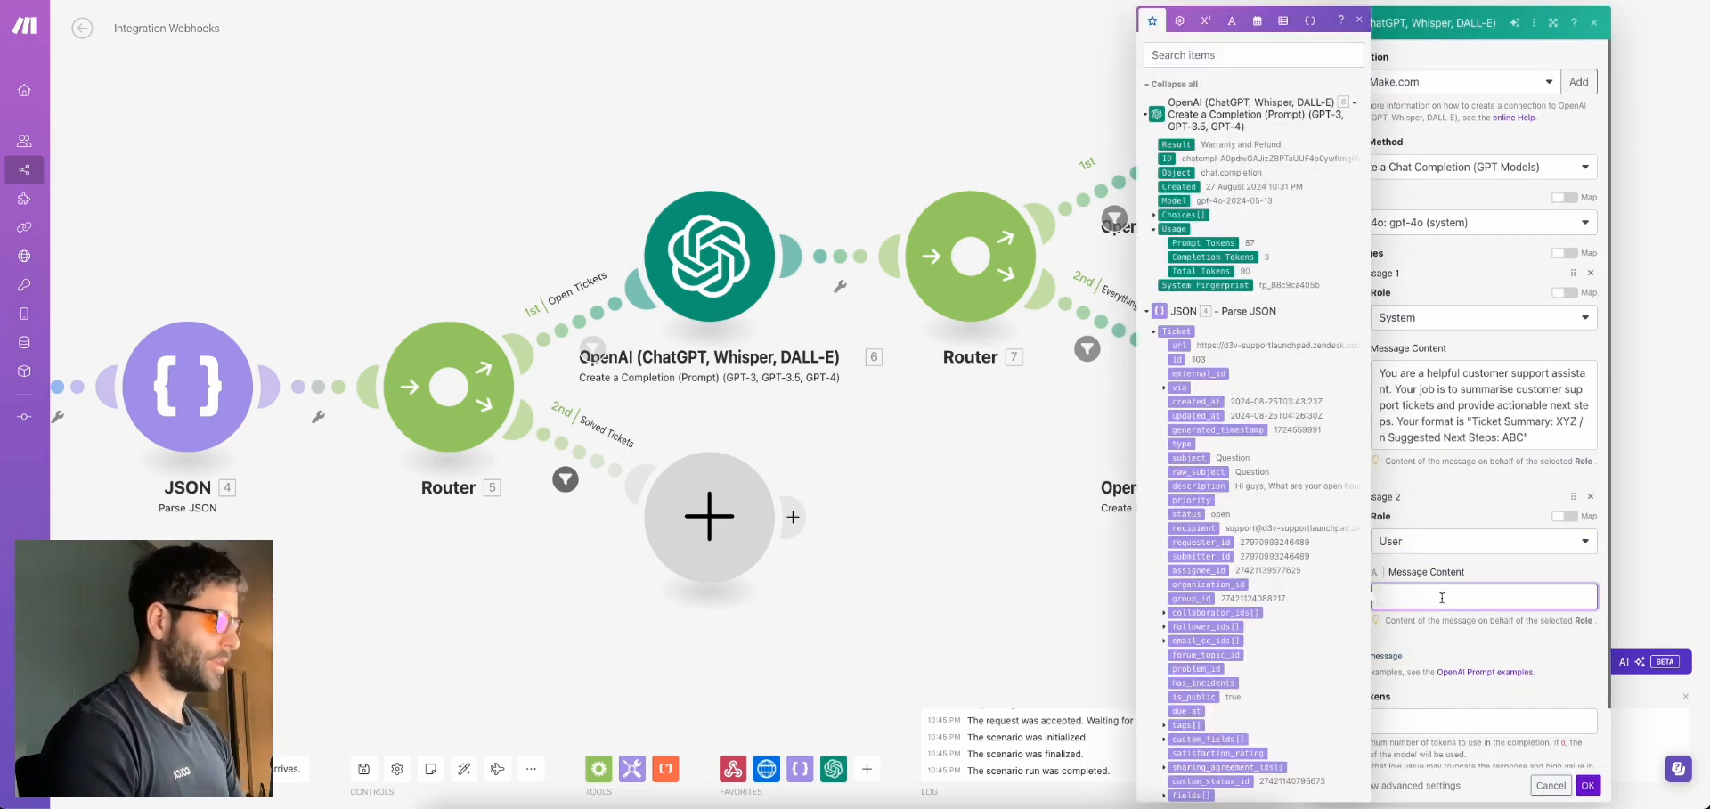
{"action": "type", "text": "Ticket Subject"}
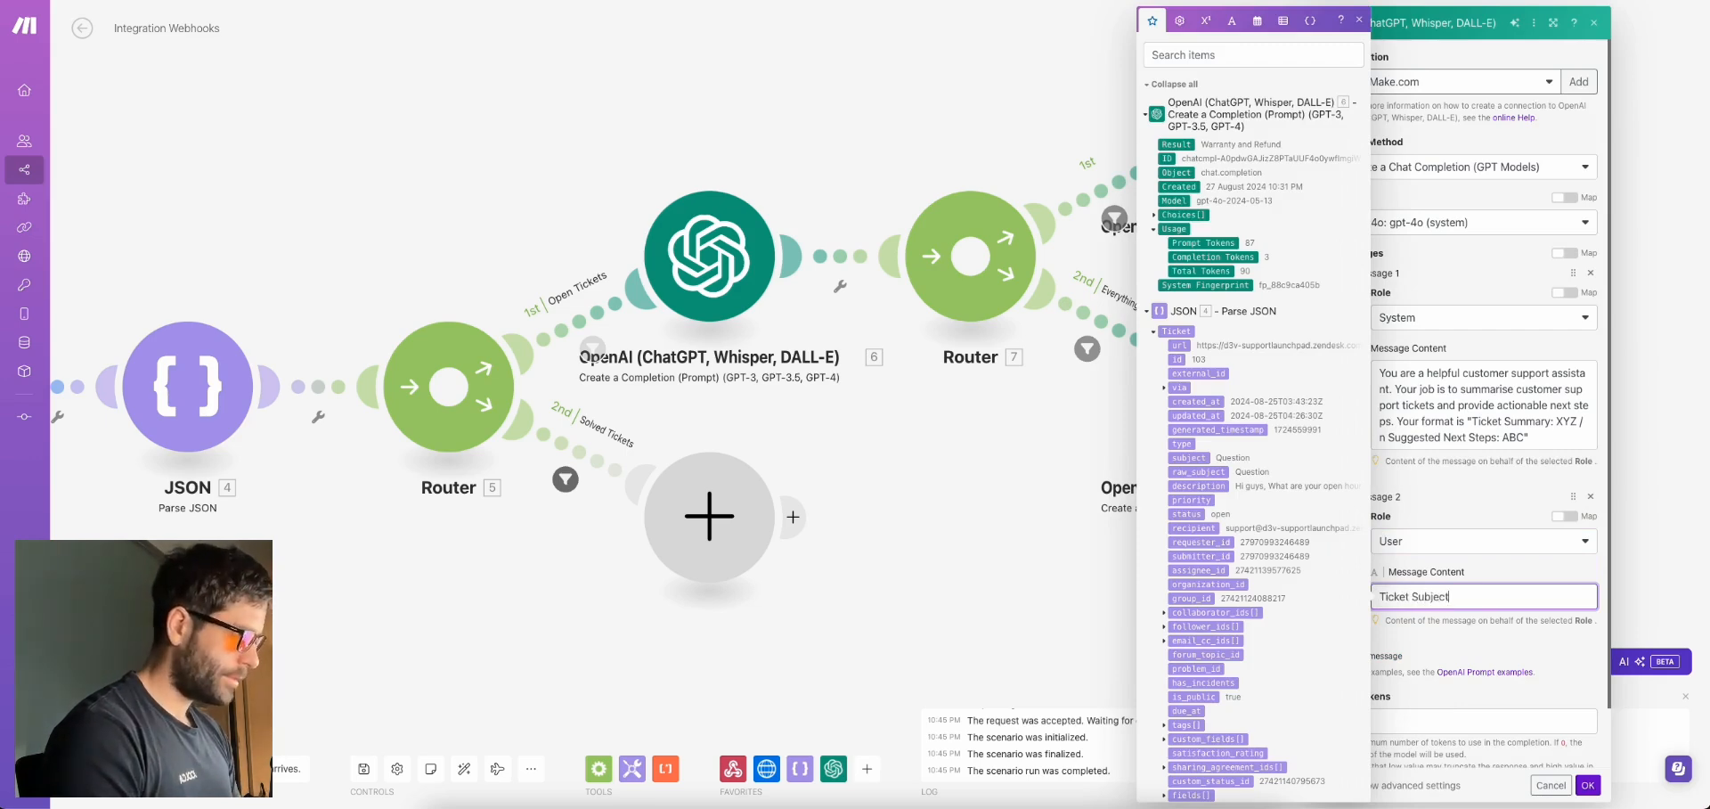
{"action": "type", "text": ":"}
{"action": "left_click", "coordinate": [1189, 457]}
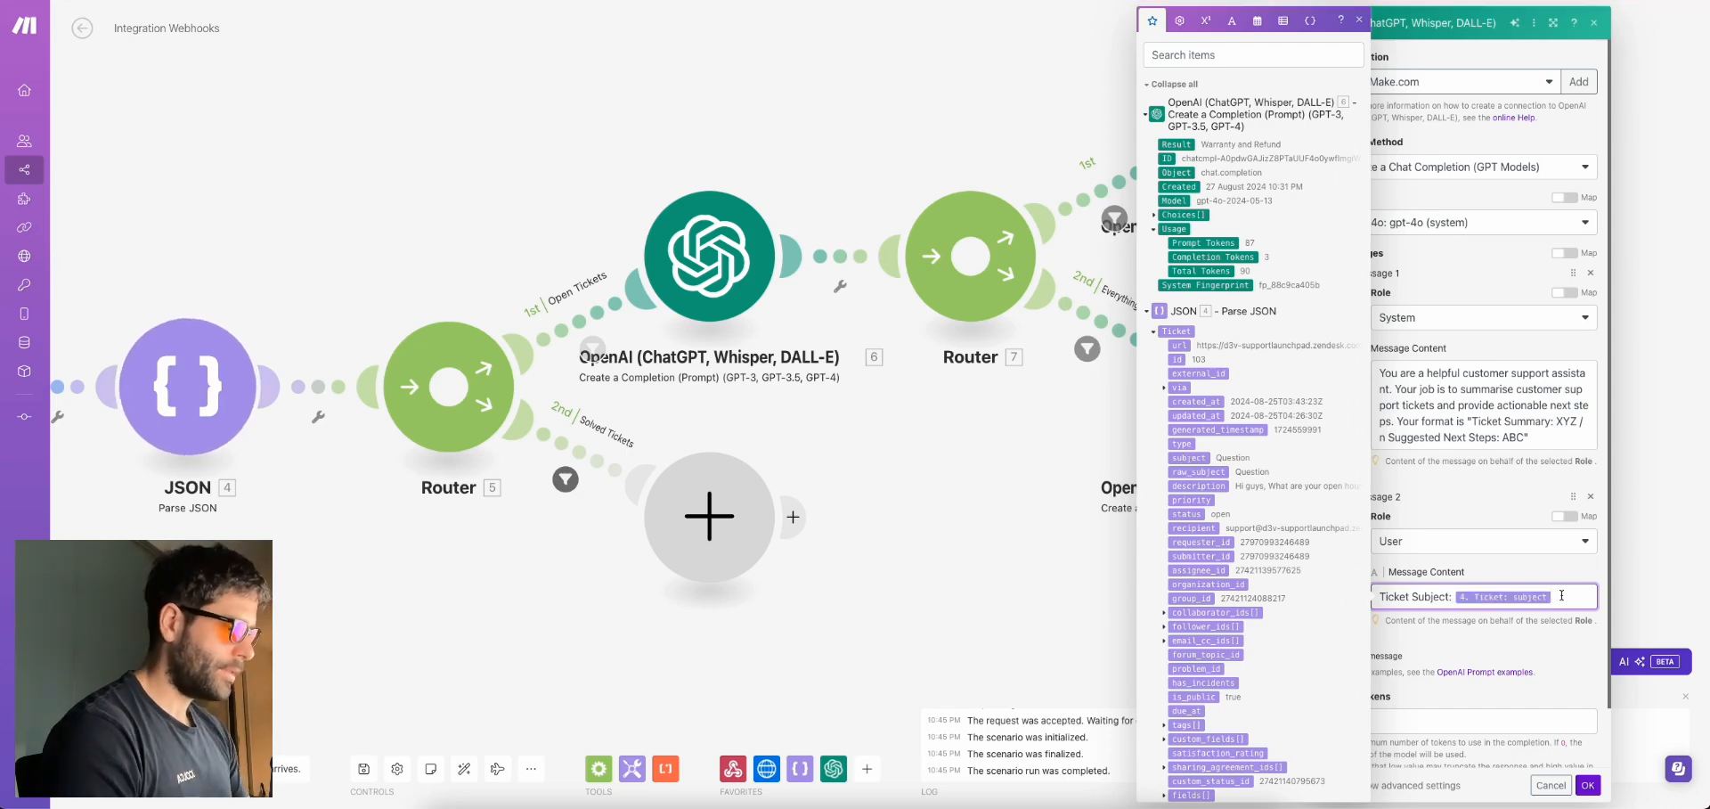
{"action": "type", "text": ", Ti"}
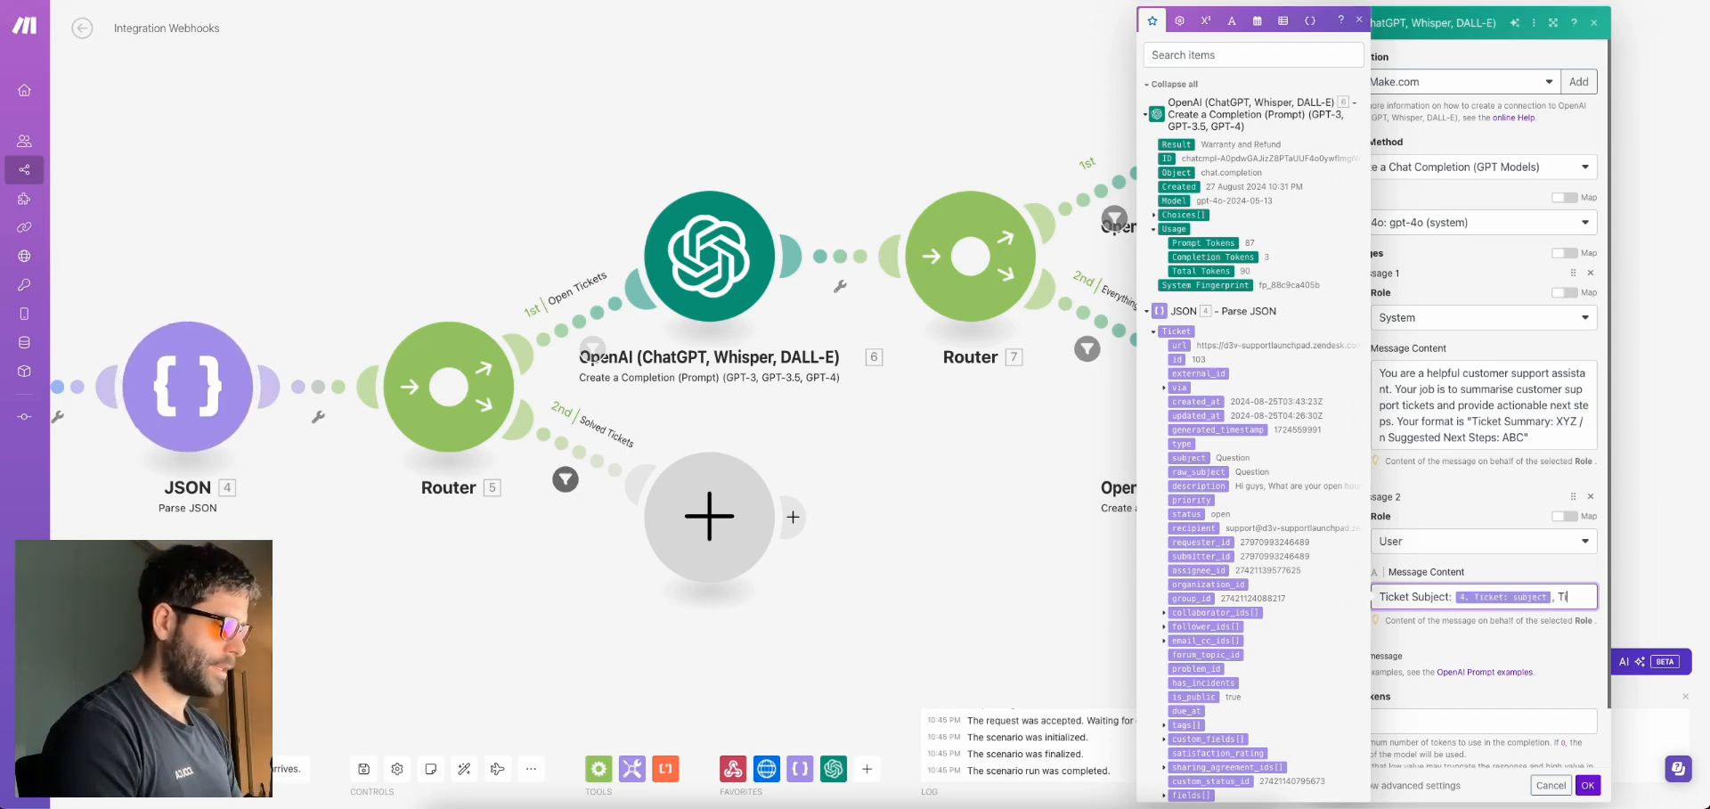
{"action": "type", "text": "cket Descriptin"}
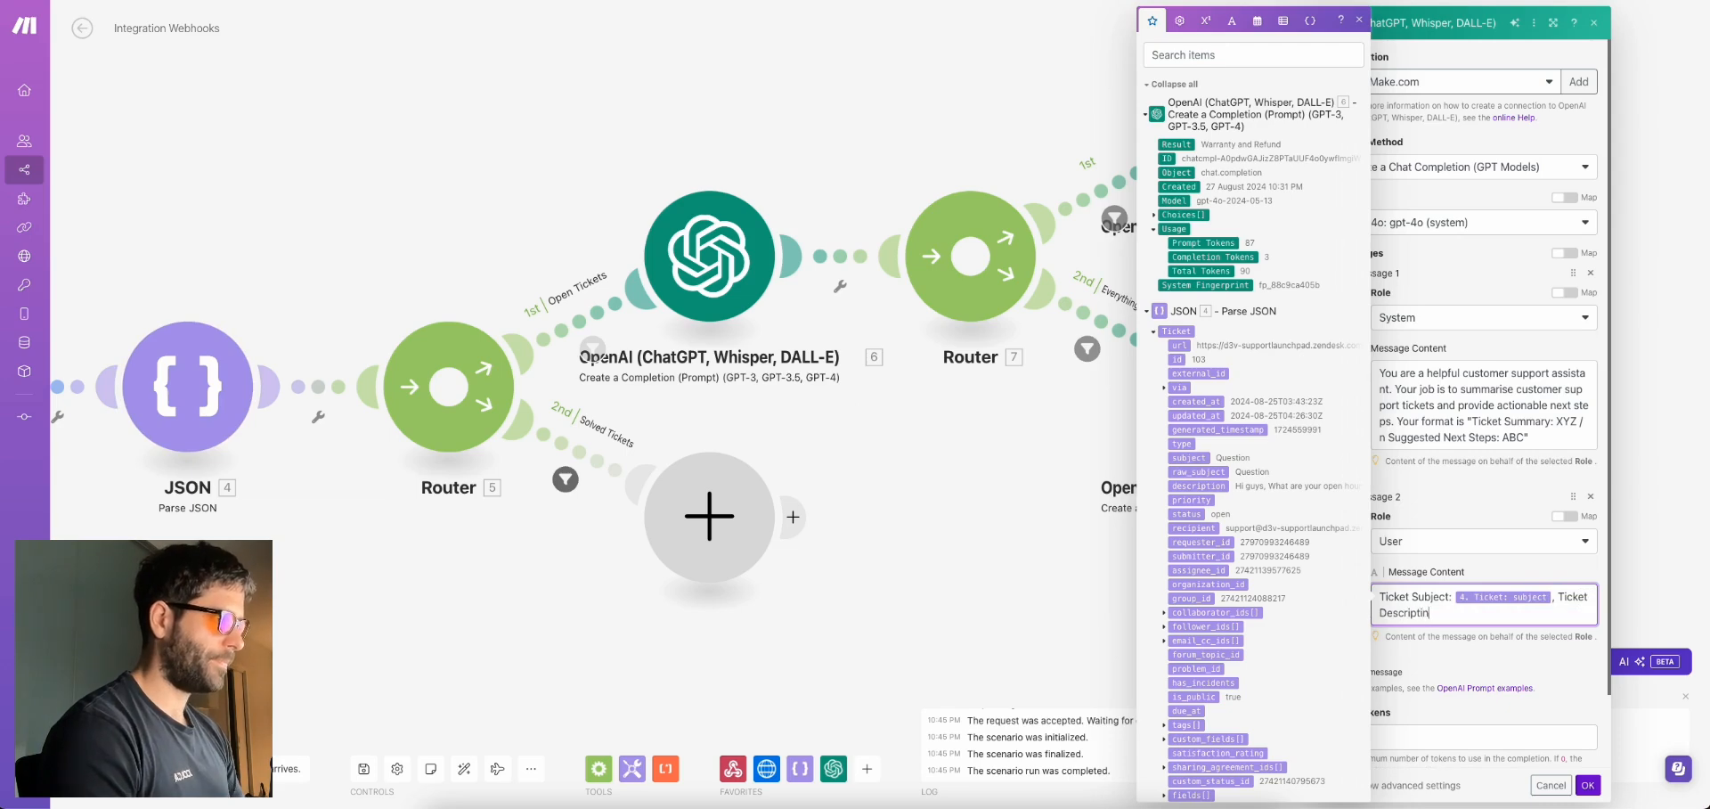
{"action": "key", "text": "BackSpace"}
{"action": "key", "text": "BackSpace"}
{"action": "key", "text": "BackSpace"}
{"action": "type", "text": "ptio"}
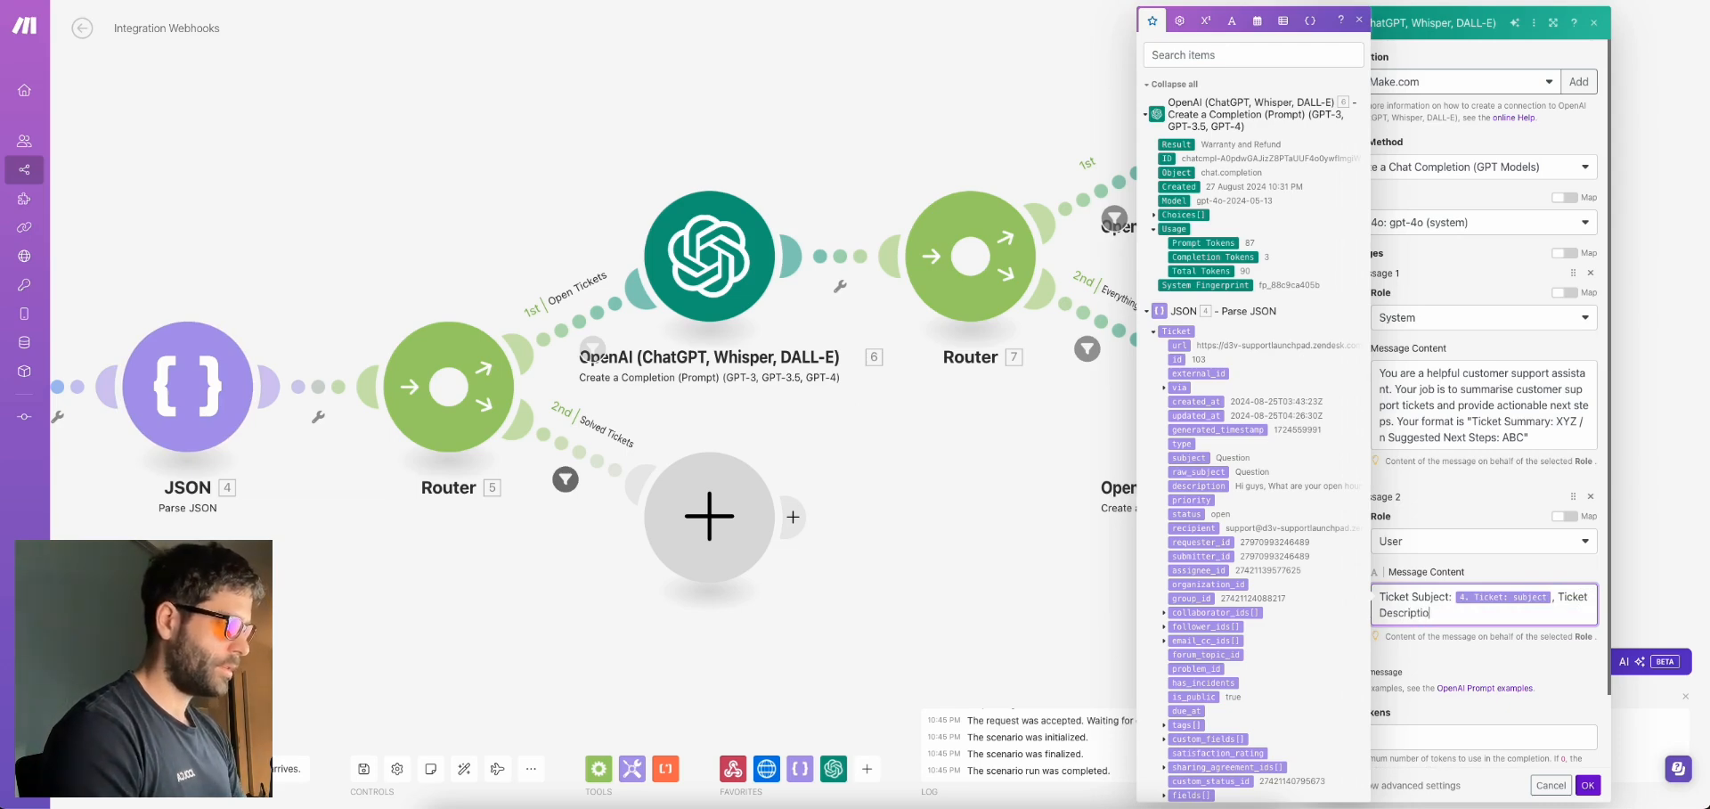
{"action": "type", "text": "n:"}
{"action": "left_click", "coordinate": [1234, 486]}
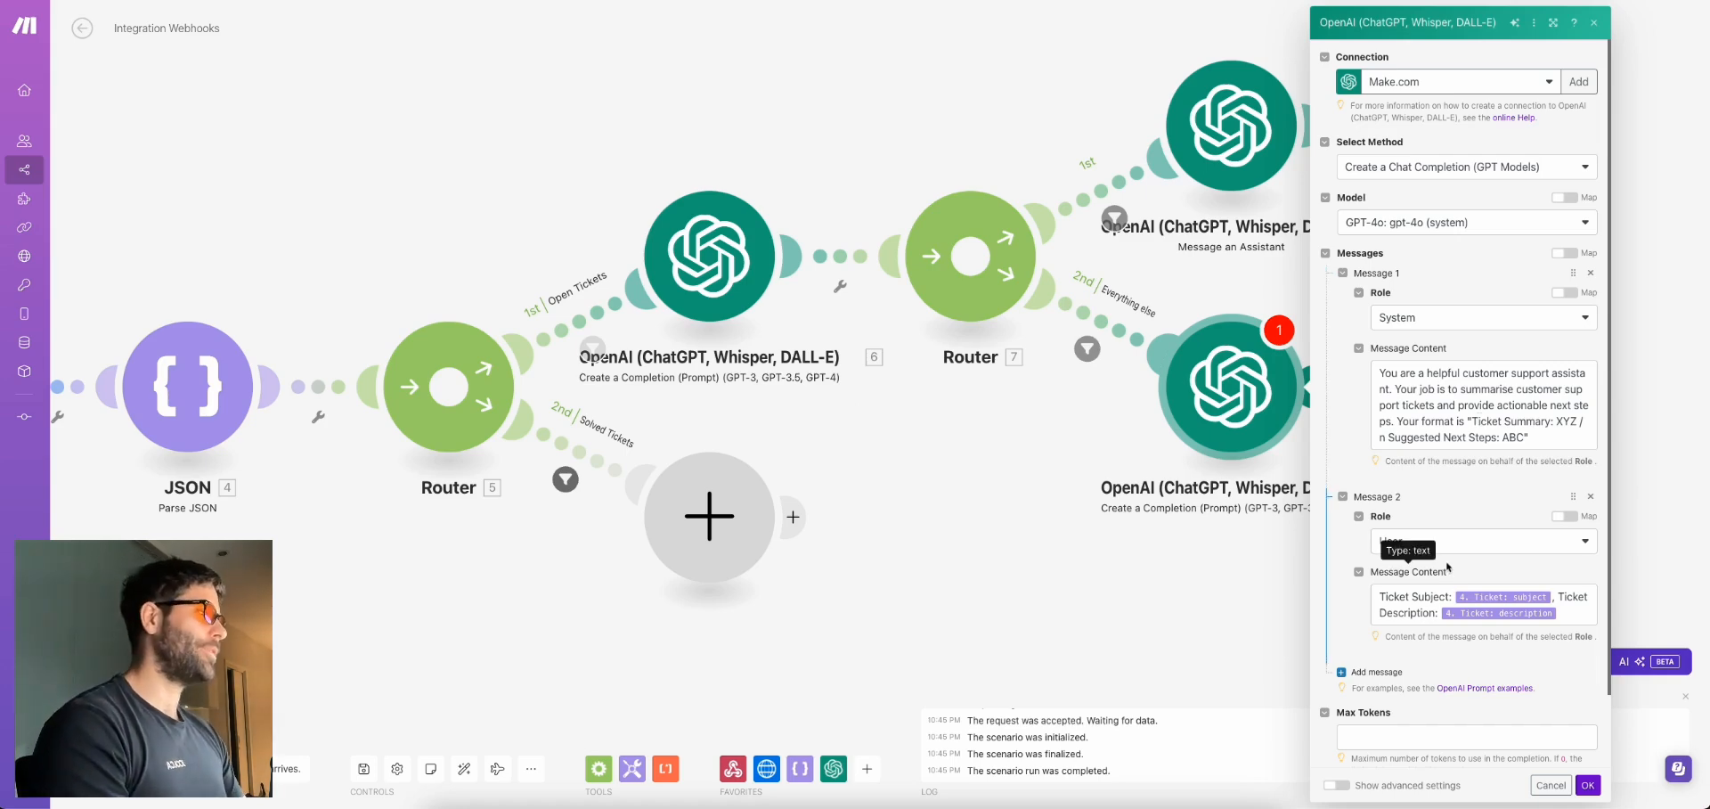
{"action": "scroll", "coordinate": [1447, 568], "scroll_direction": "down", "scroll_amount": 2}
{"action": "left_click", "coordinate": [1365, 629]}
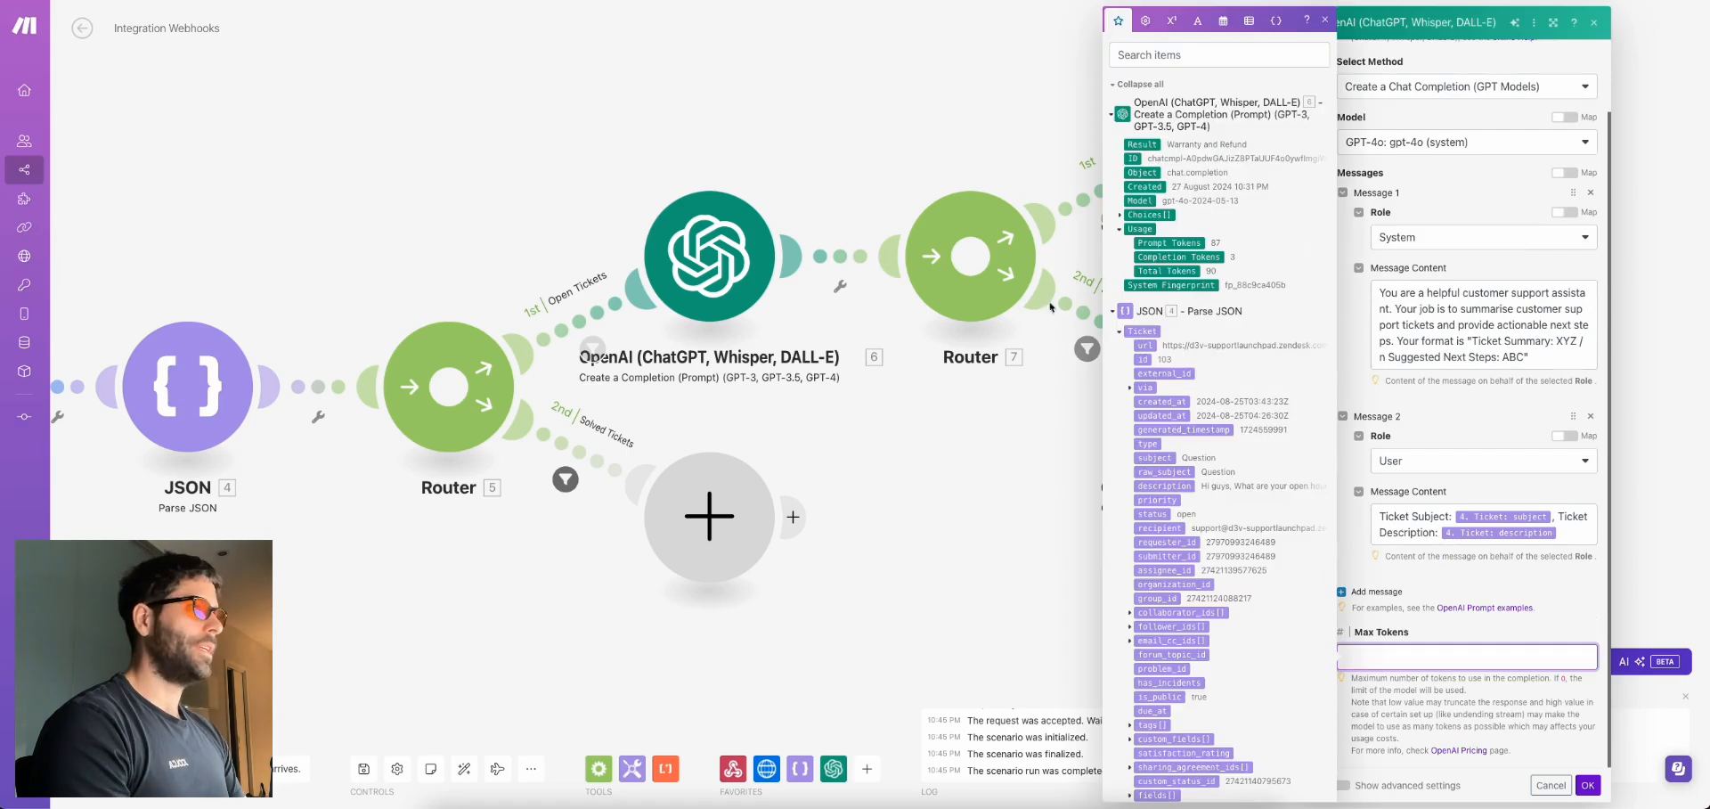
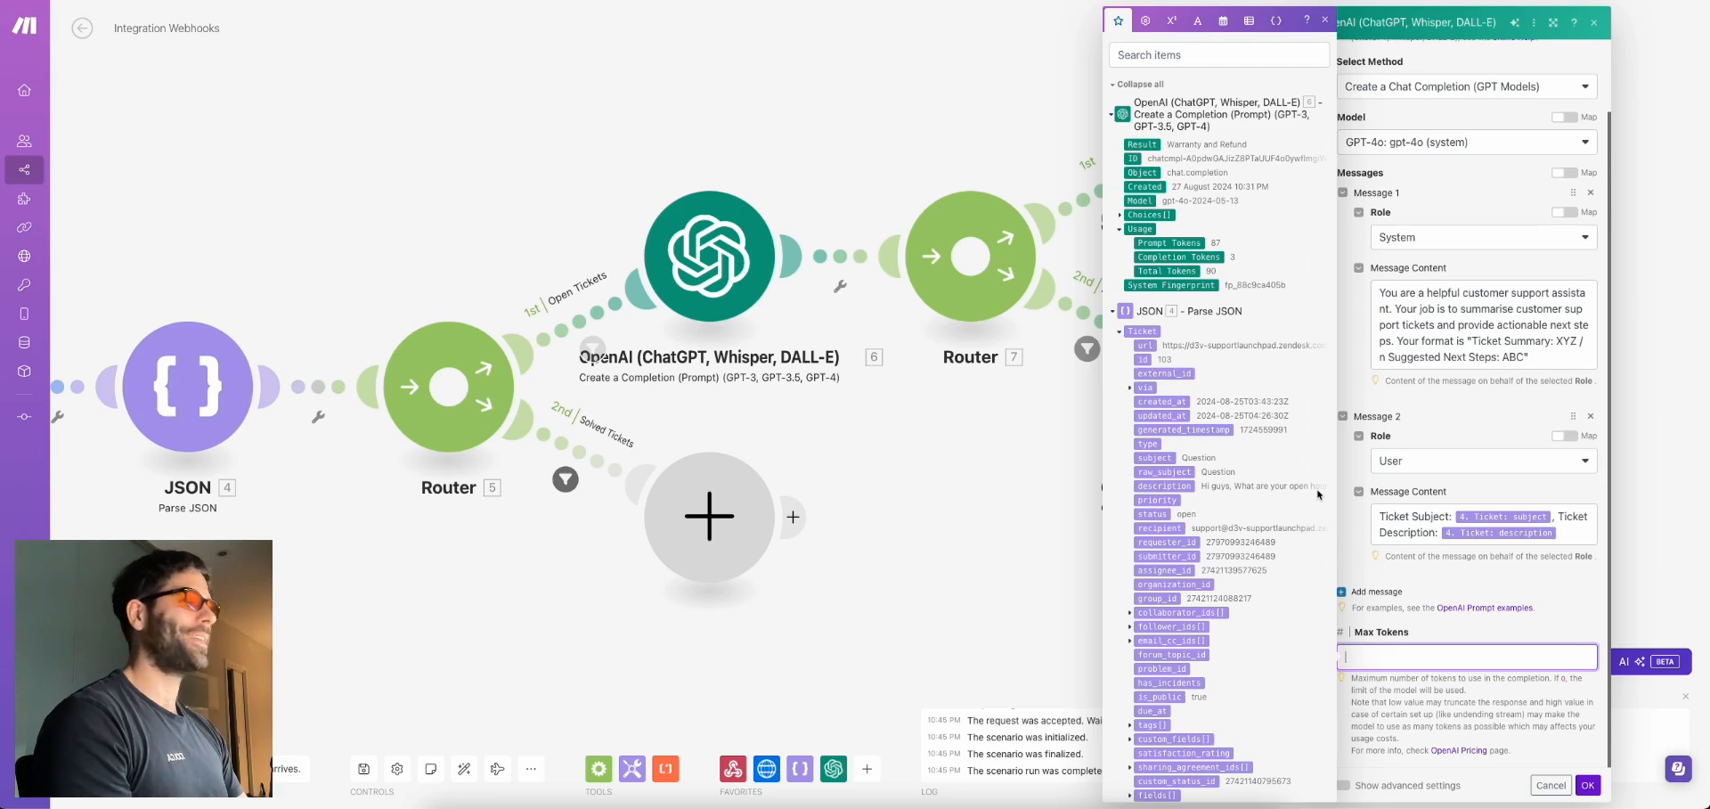
Set the completion module's Max Tokens to 1500, save, and start a single-module test run
{"action": "type", "text": "1500"}
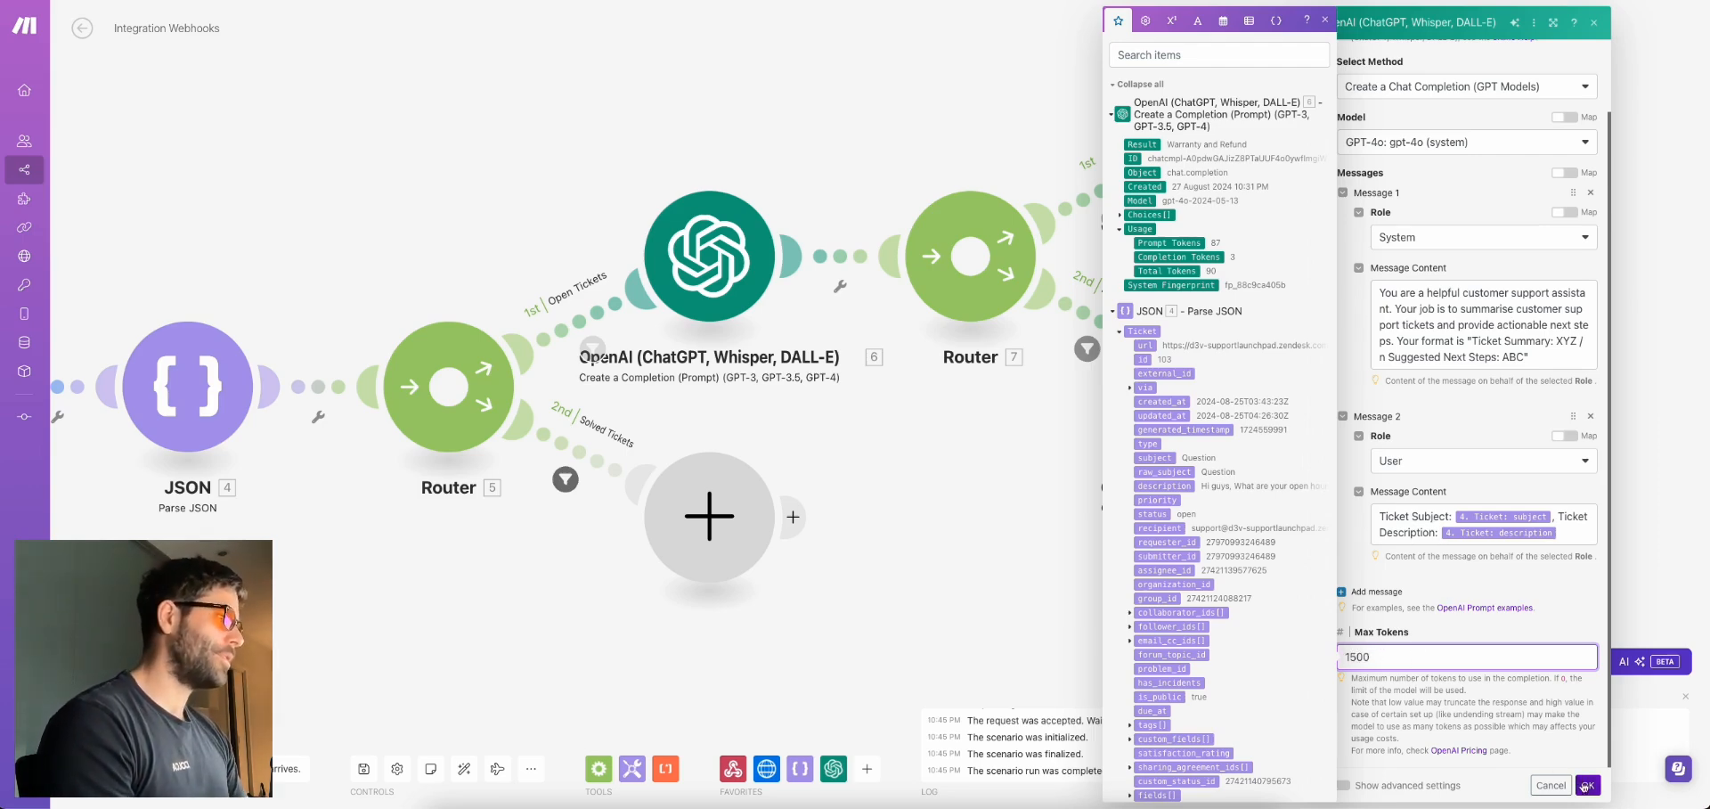
{"action": "left_click", "coordinate": [1582, 786]}
{"action": "right_click", "coordinate": [1240, 396]}
{"action": "left_click", "coordinate": [1307, 427]}
Enter the sample ticket: subject 'Hi there' and a broken red shirt description
{"action": "left_click", "coordinate": [1402, 456]}
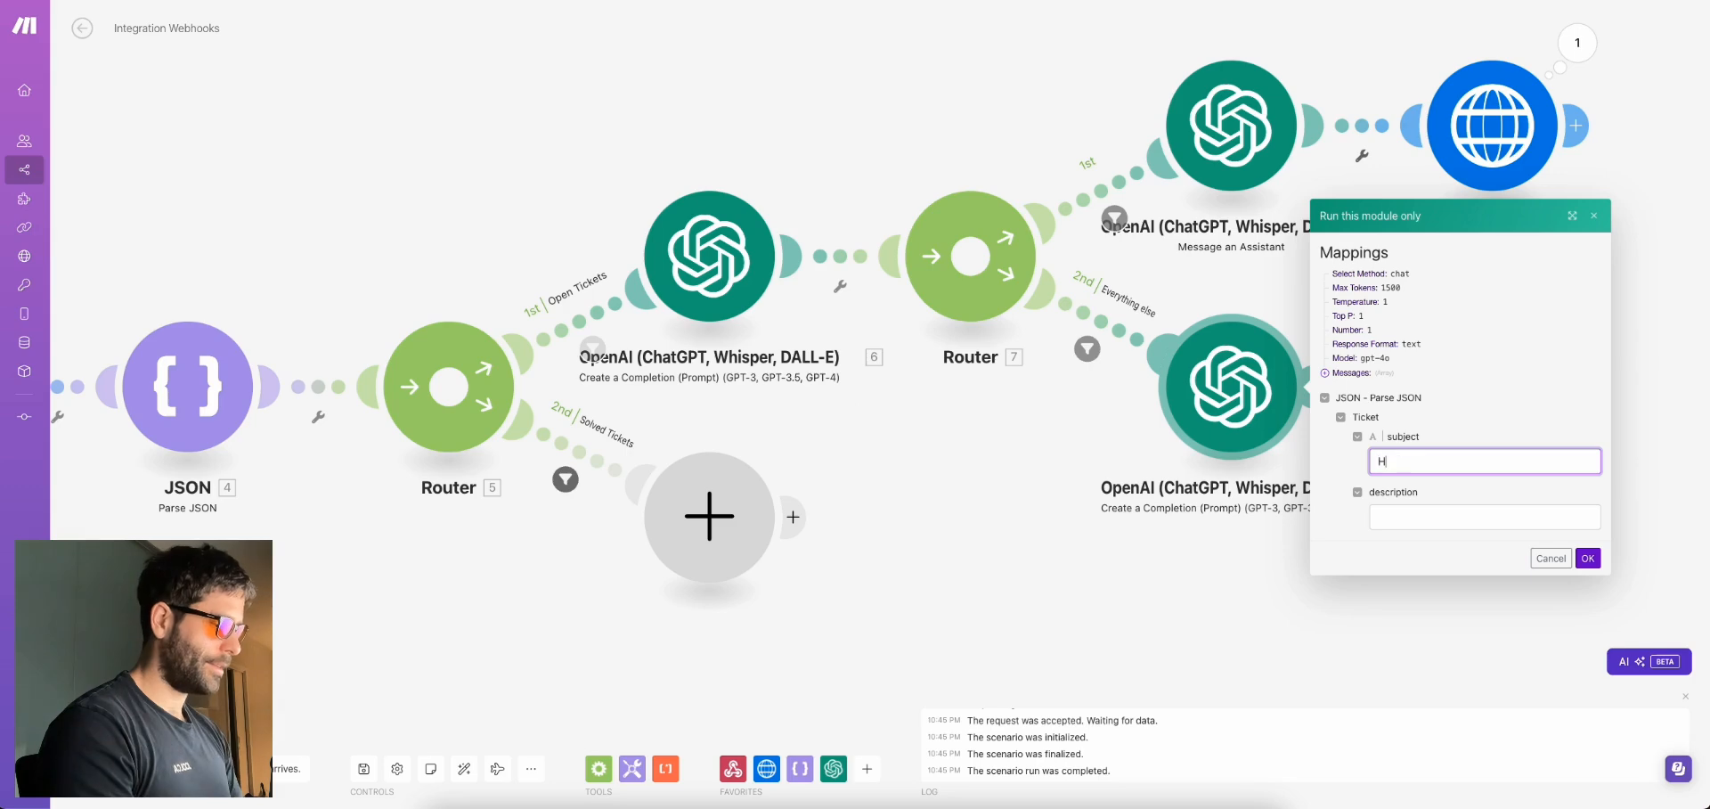
{"action": "left_click", "coordinate": [1402, 513]}
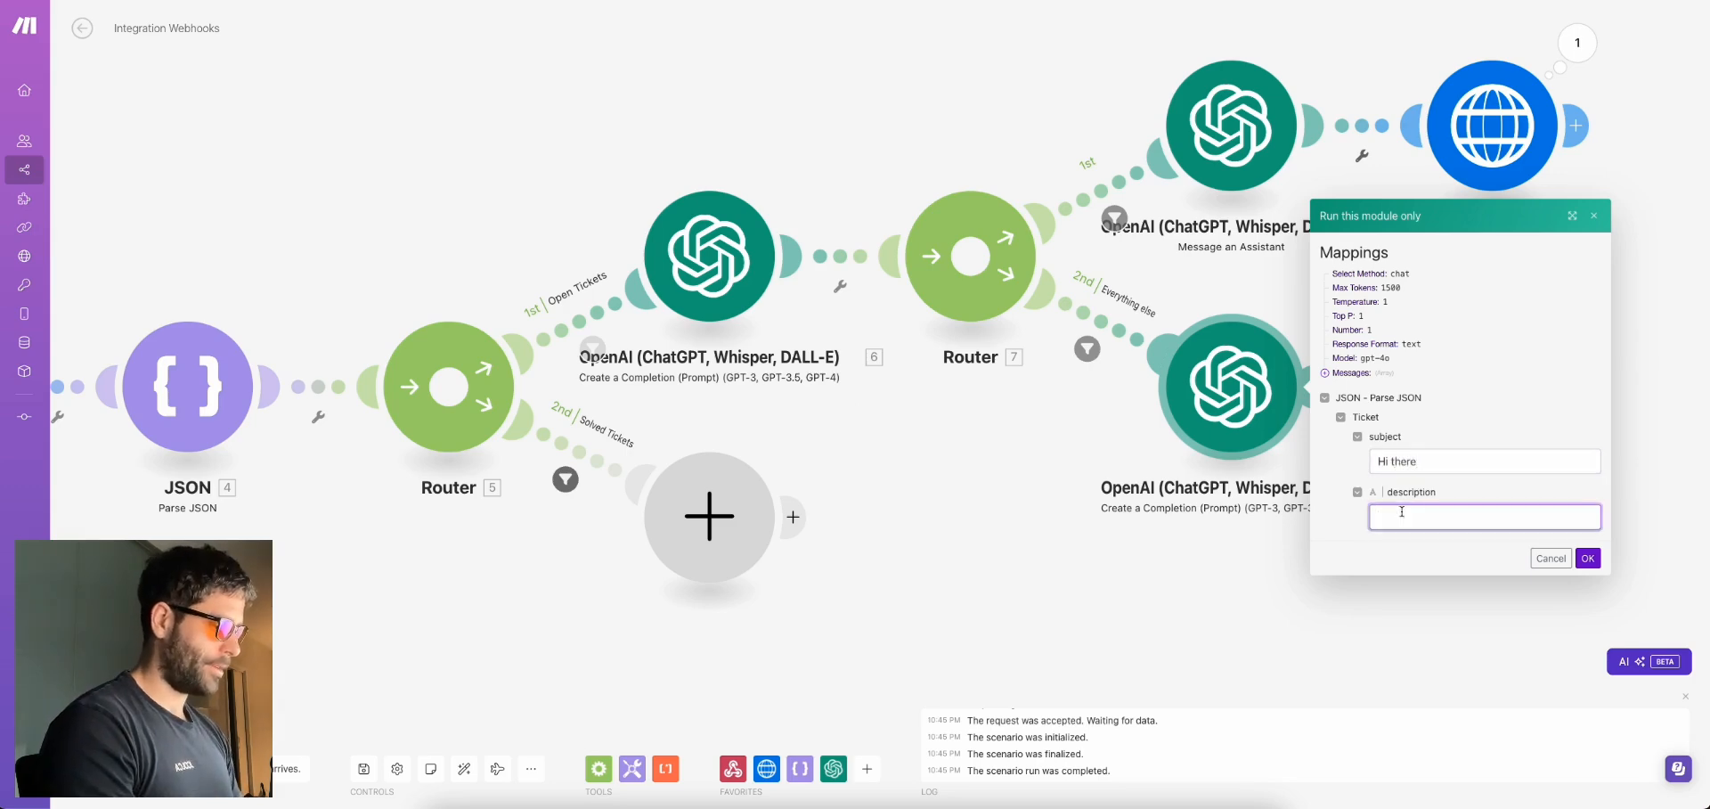
{"action": "type", "text": "Hi i have a red sh"}
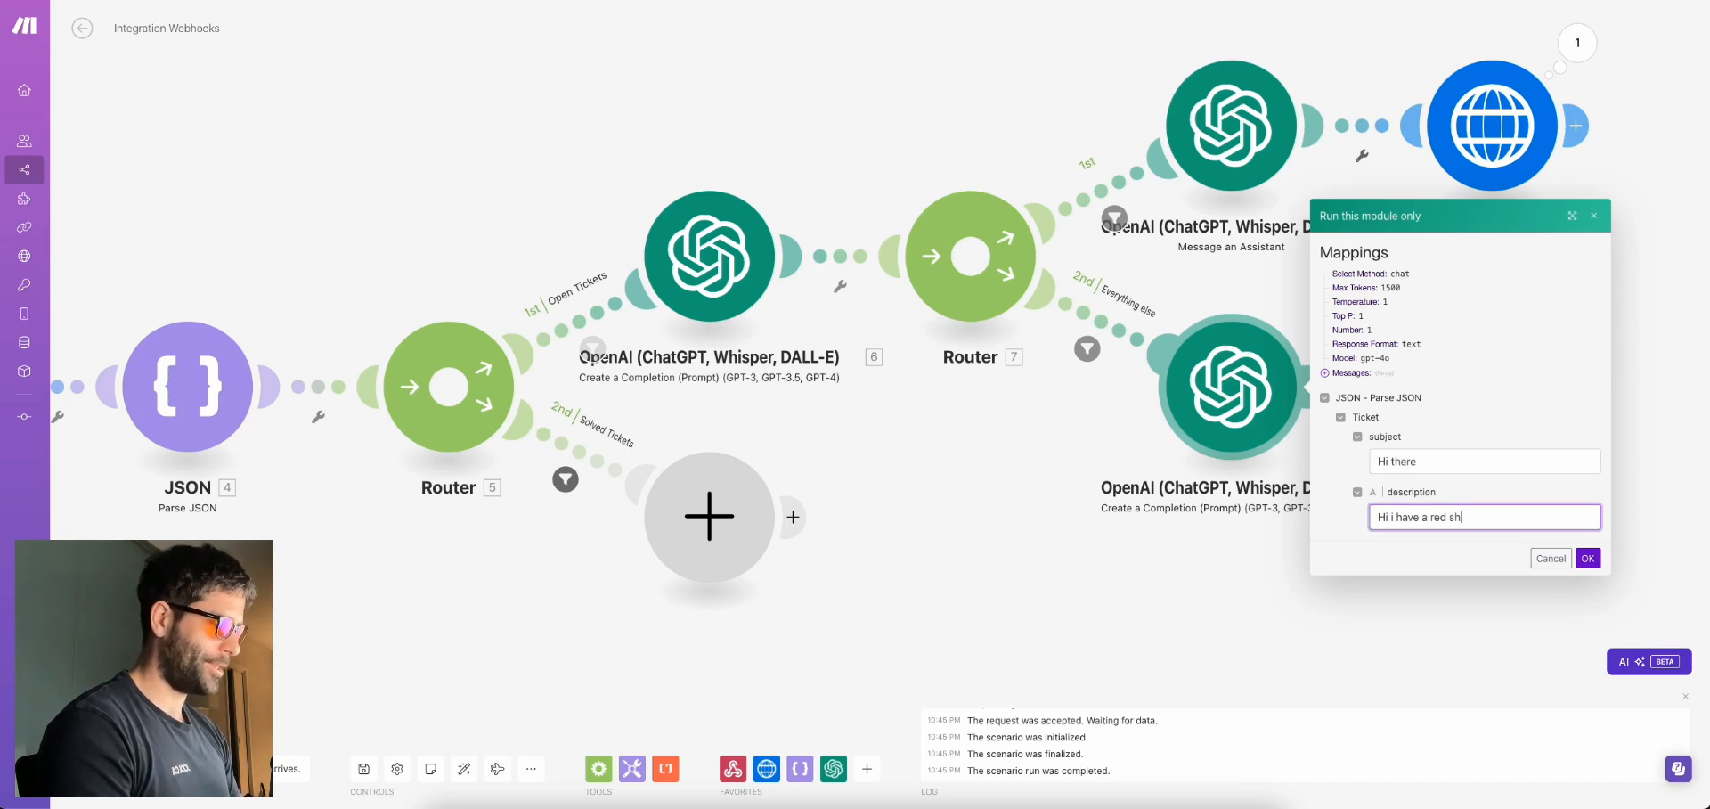
{"action": "type", "text": "it that "}
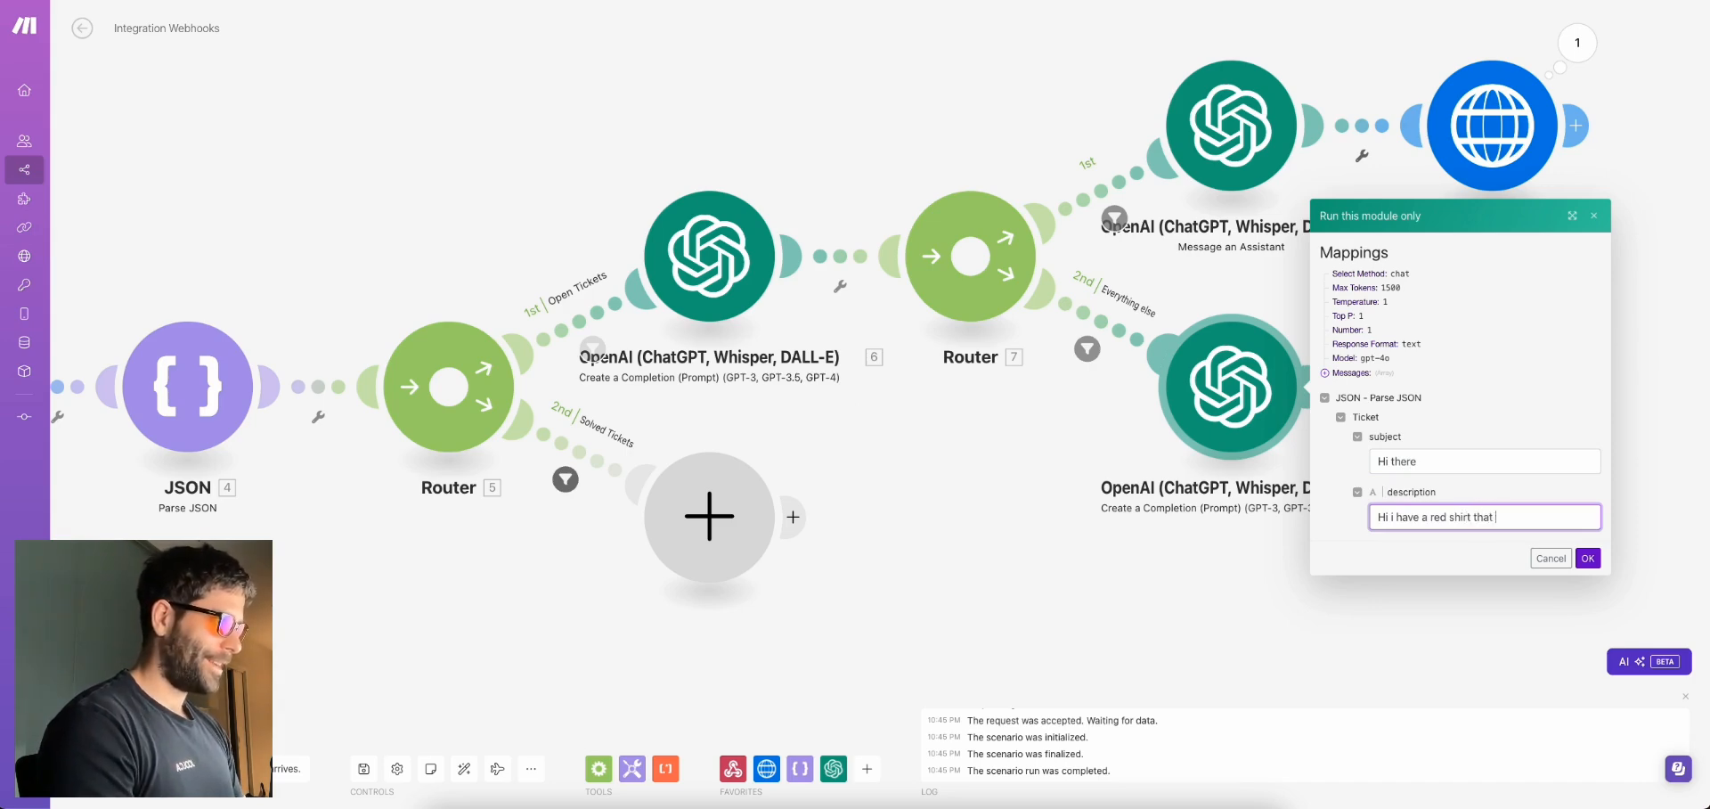
{"action": "type", "text": "i just bought and it is br"}
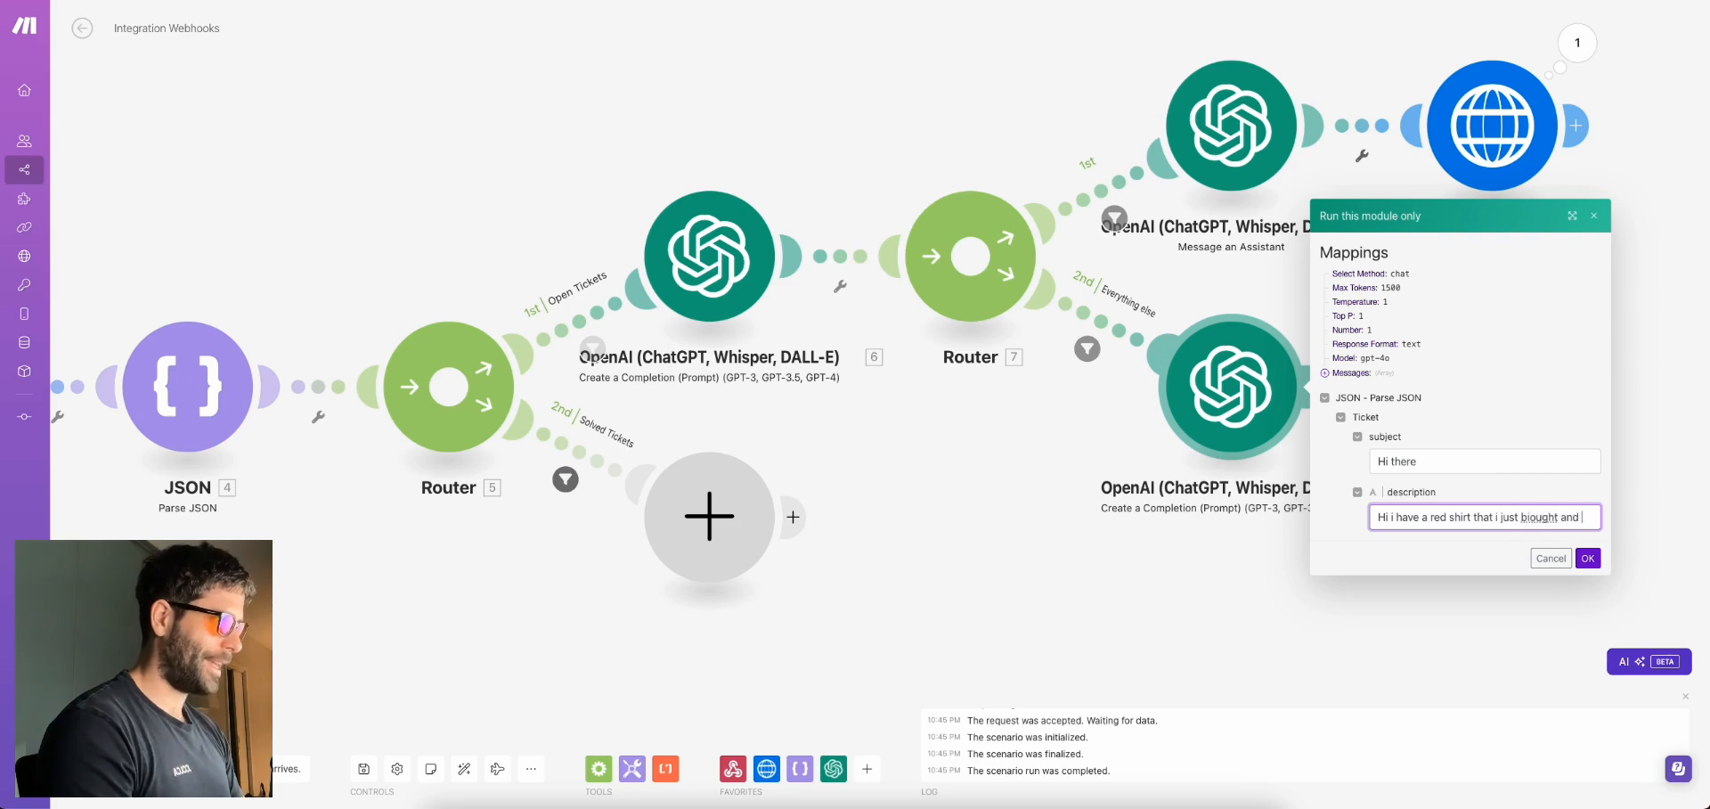
{"action": "type", "text": "okebn"}
{"action": "key", "text": "BackSpace"}
{"action": "key", "text": "BackSpace"}
{"action": "type", "text": "n"}
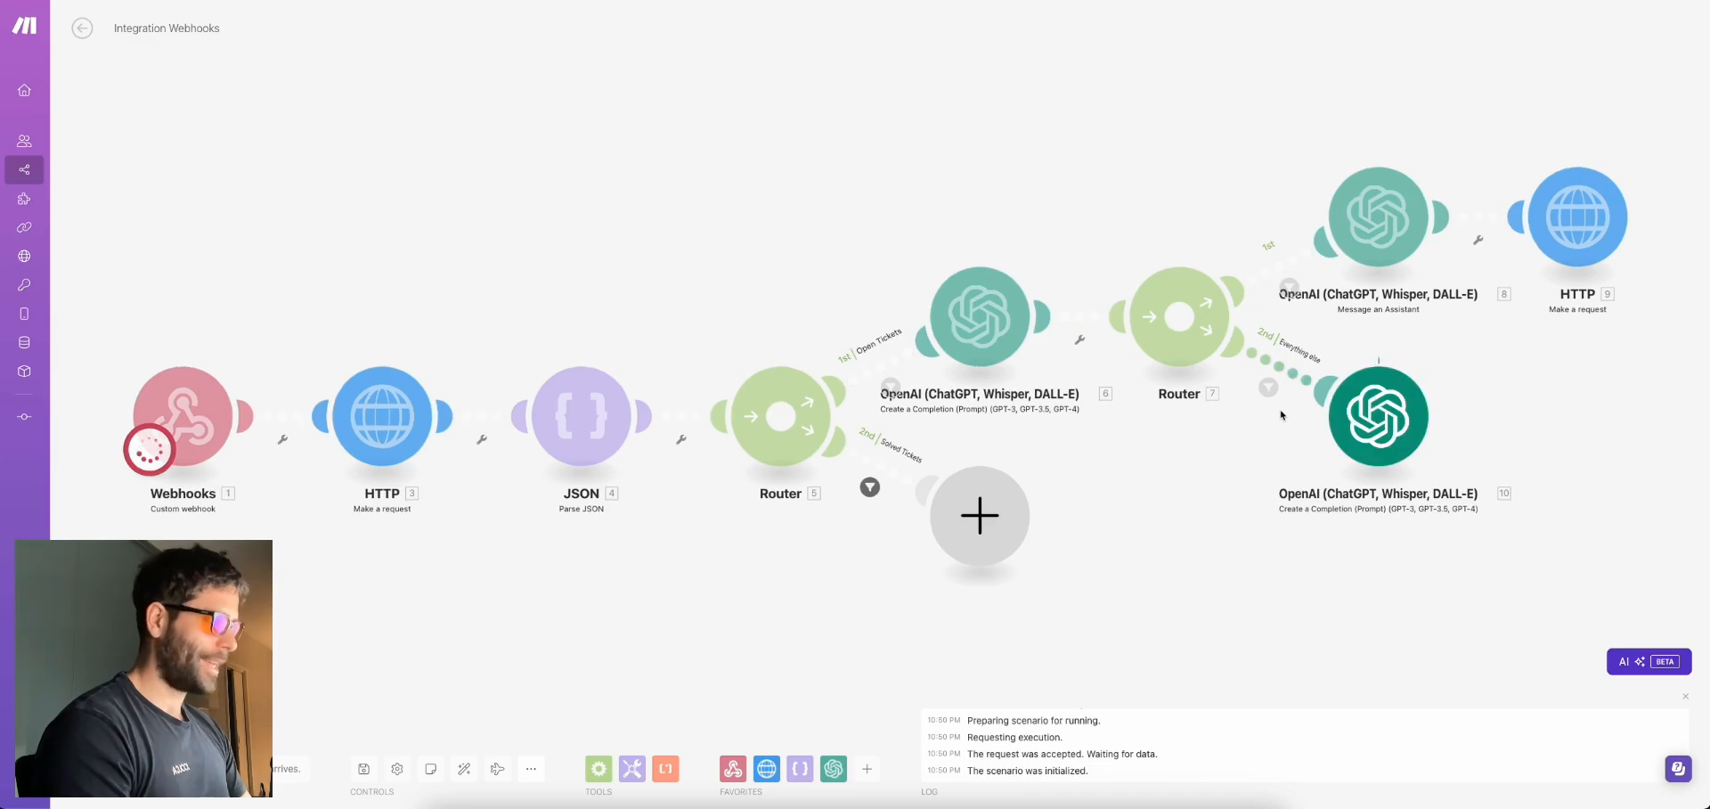
Review the returned ticket summary and suggested next steps in the module output
{"action": "left_click", "coordinate": [1280, 409]}
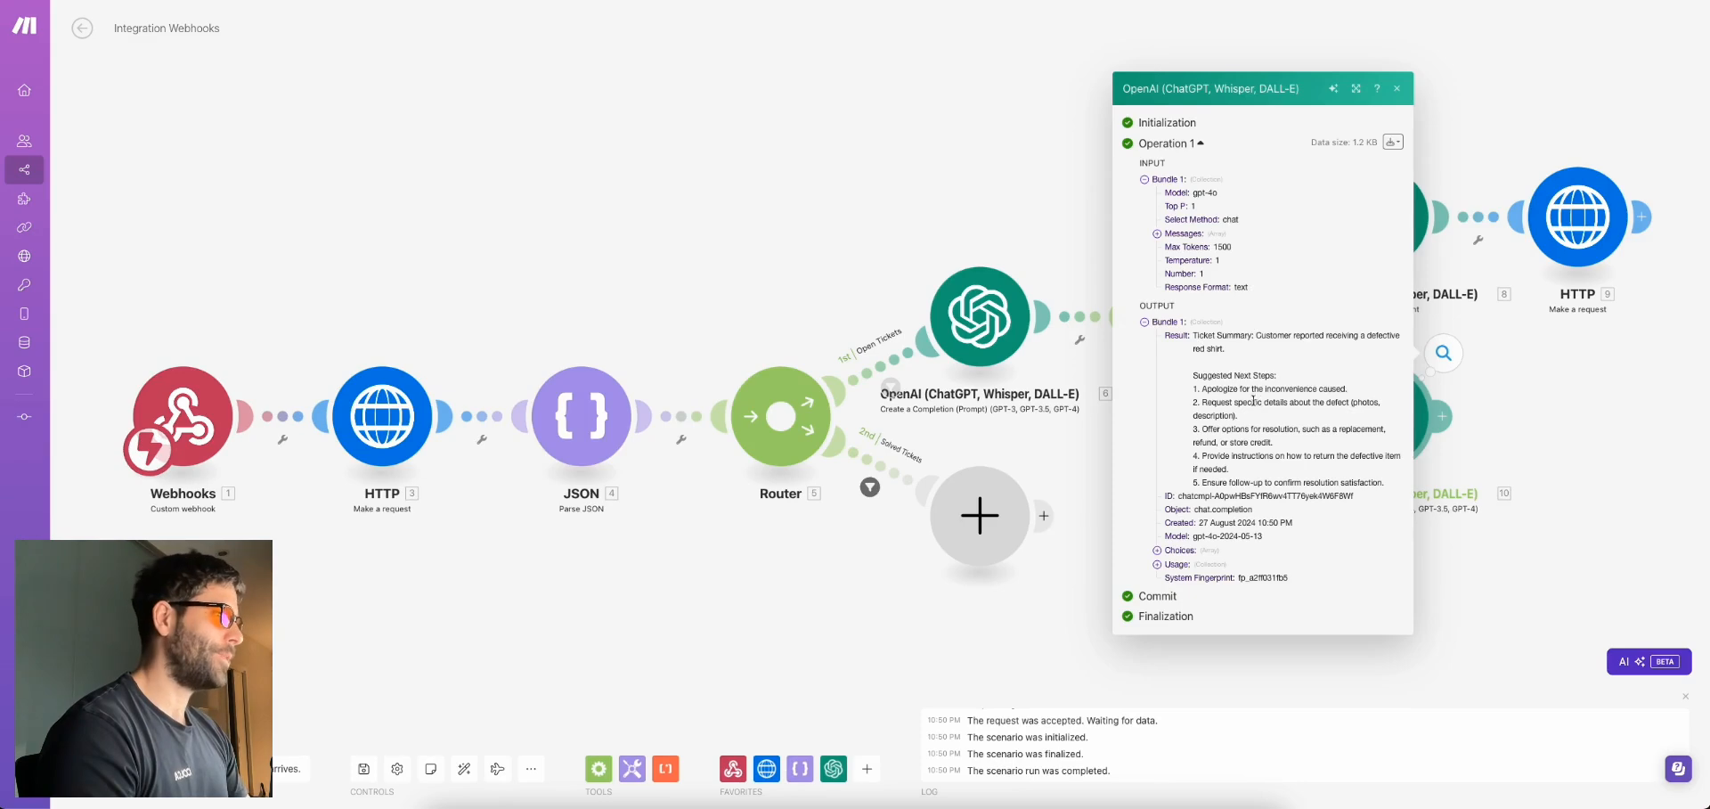
{"action": "left_click_drag", "start_coordinate": [1200, 388], "coordinate": [1381, 482]}
{"action": "left_click", "coordinate": [1527, 485]}
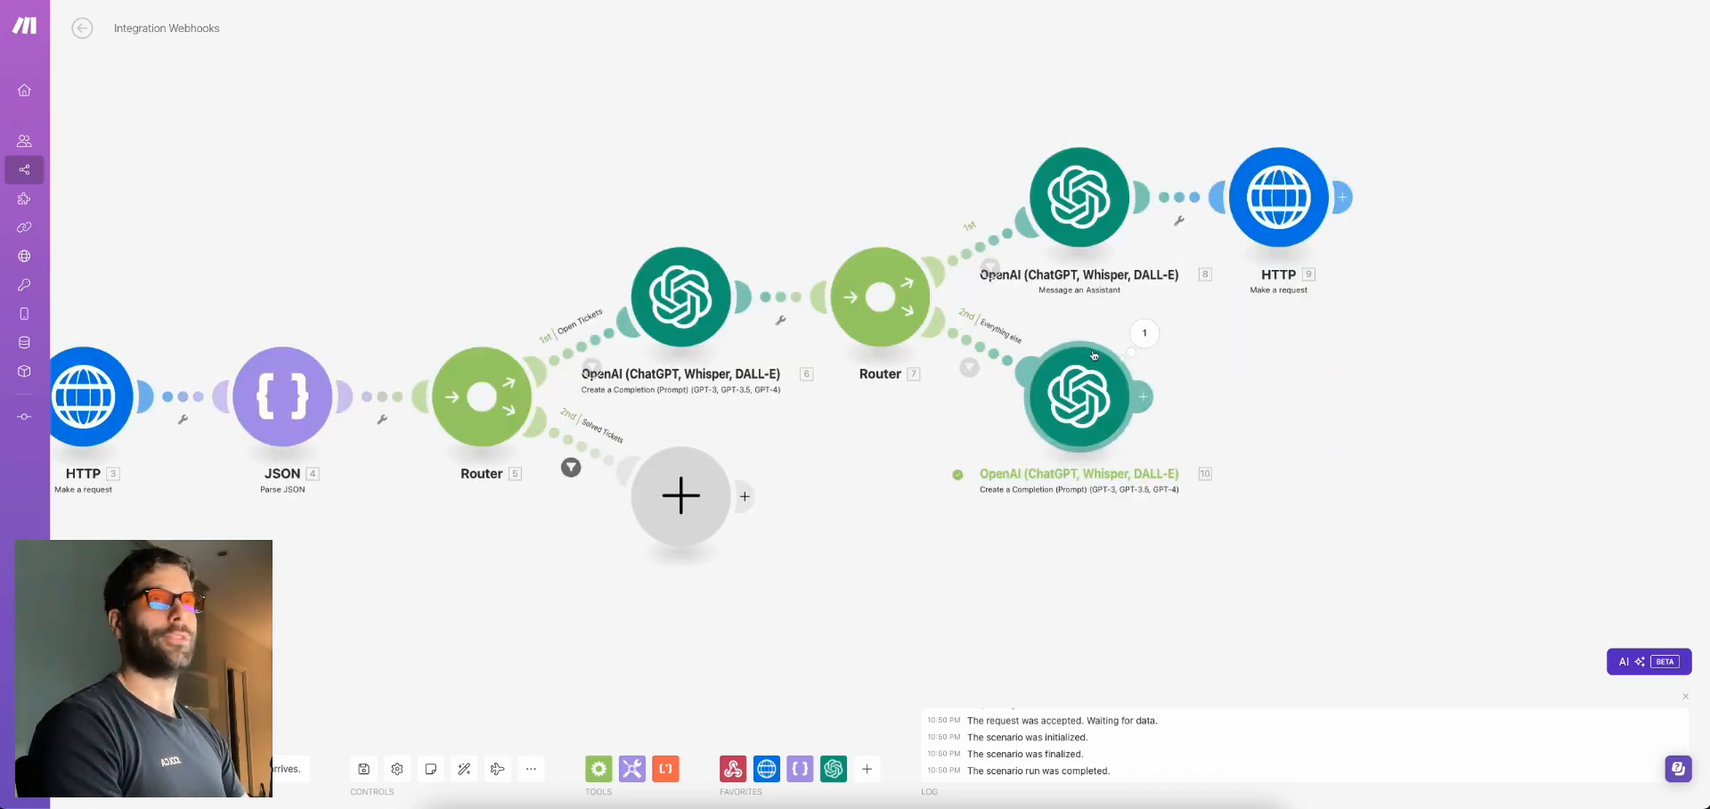
Clone the HTTP request module after the completion module and map 10.Result into its body
{"action": "right_click", "coordinate": [1290, 210]}
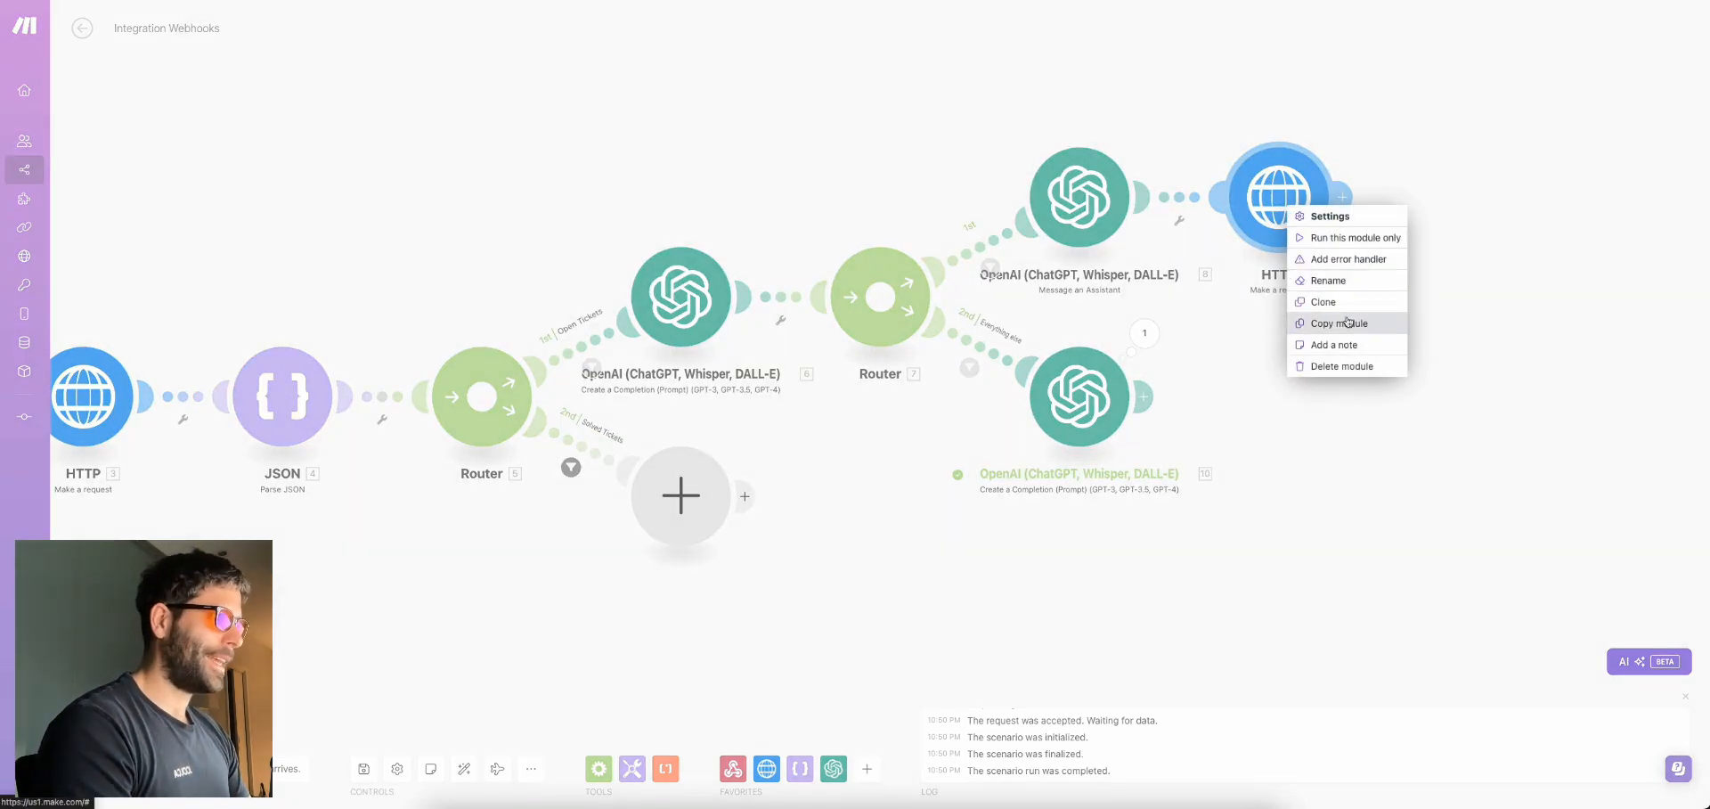
{"action": "left_click", "coordinate": [1325, 302]}
{"action": "left_click", "coordinate": [1284, 408]}
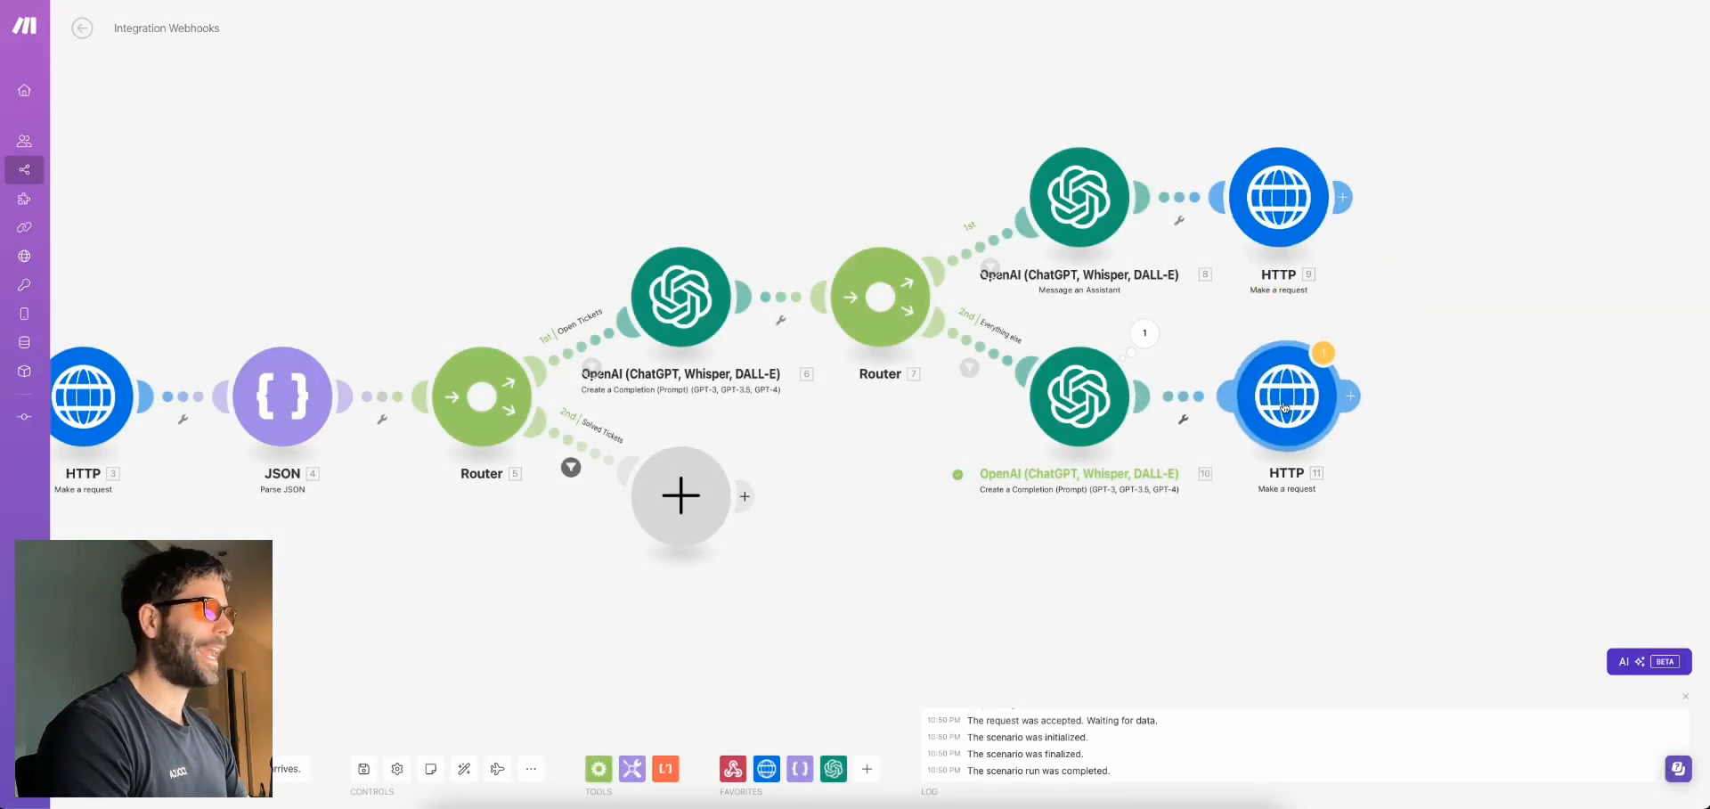
{"action": "left_click", "coordinate": [1284, 407]}
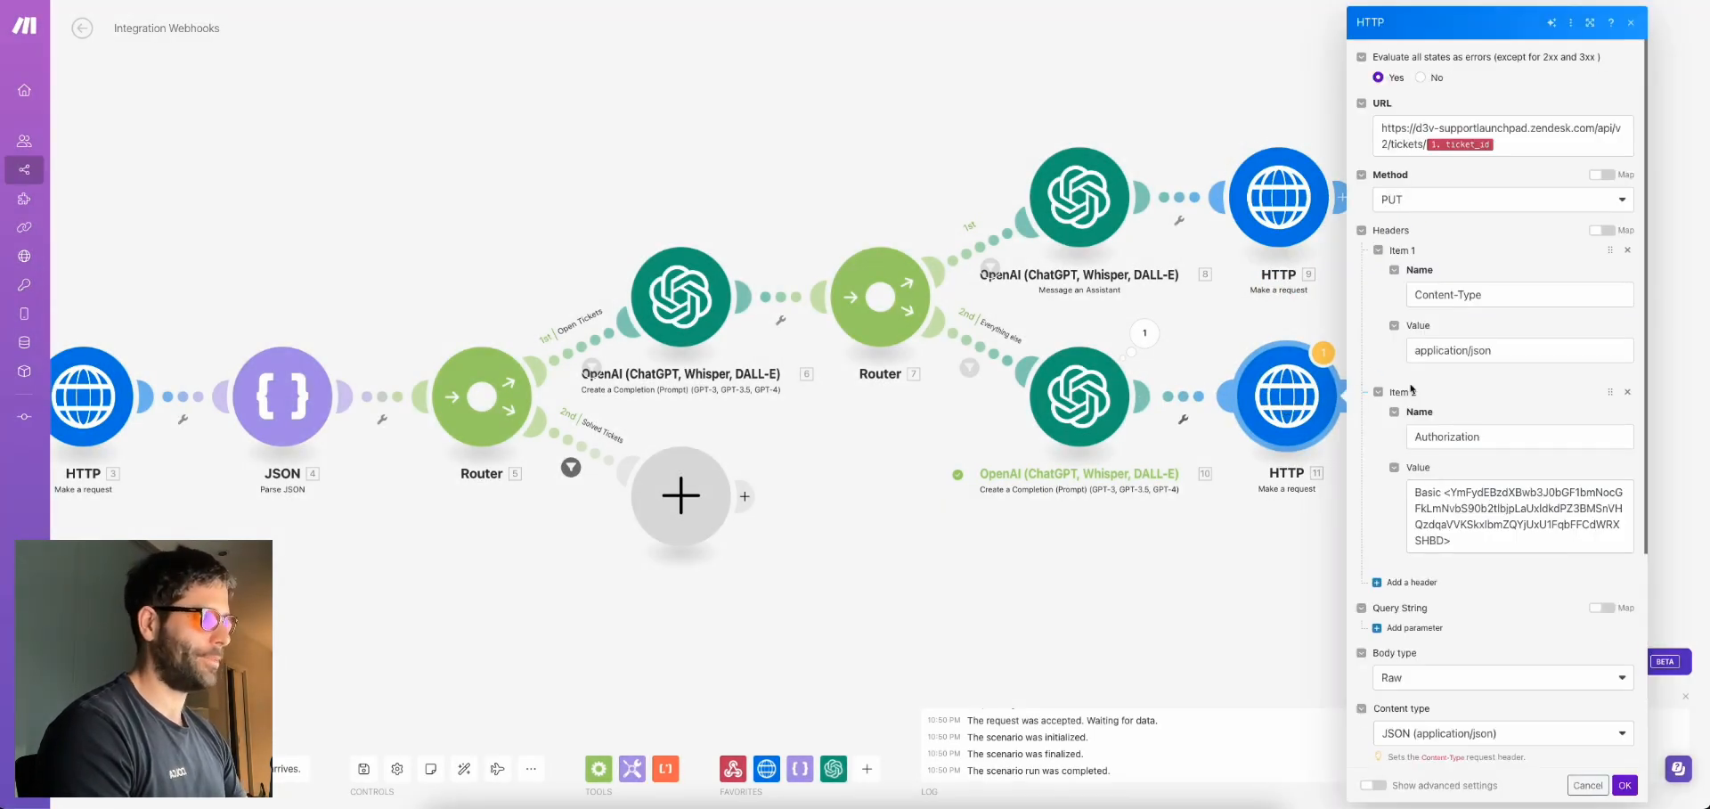
{"action": "scroll", "coordinate": [1474, 564], "scroll_direction": "down", "scroll_amount": 4}
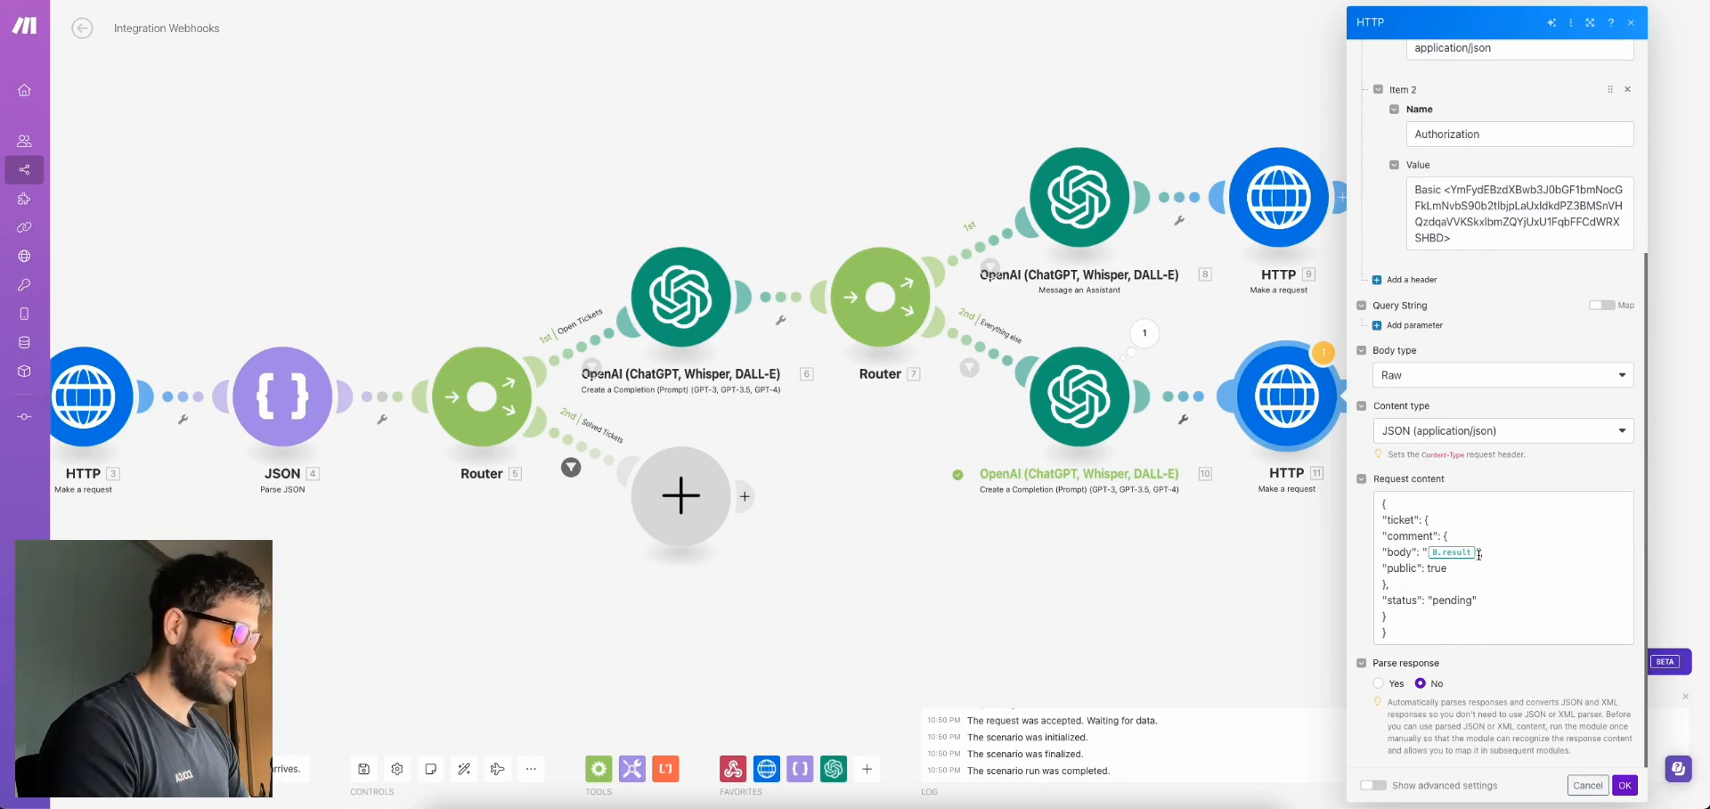
{"action": "left_click", "coordinate": [1500, 554]}
{"action": "key", "text": "BackSpace"}
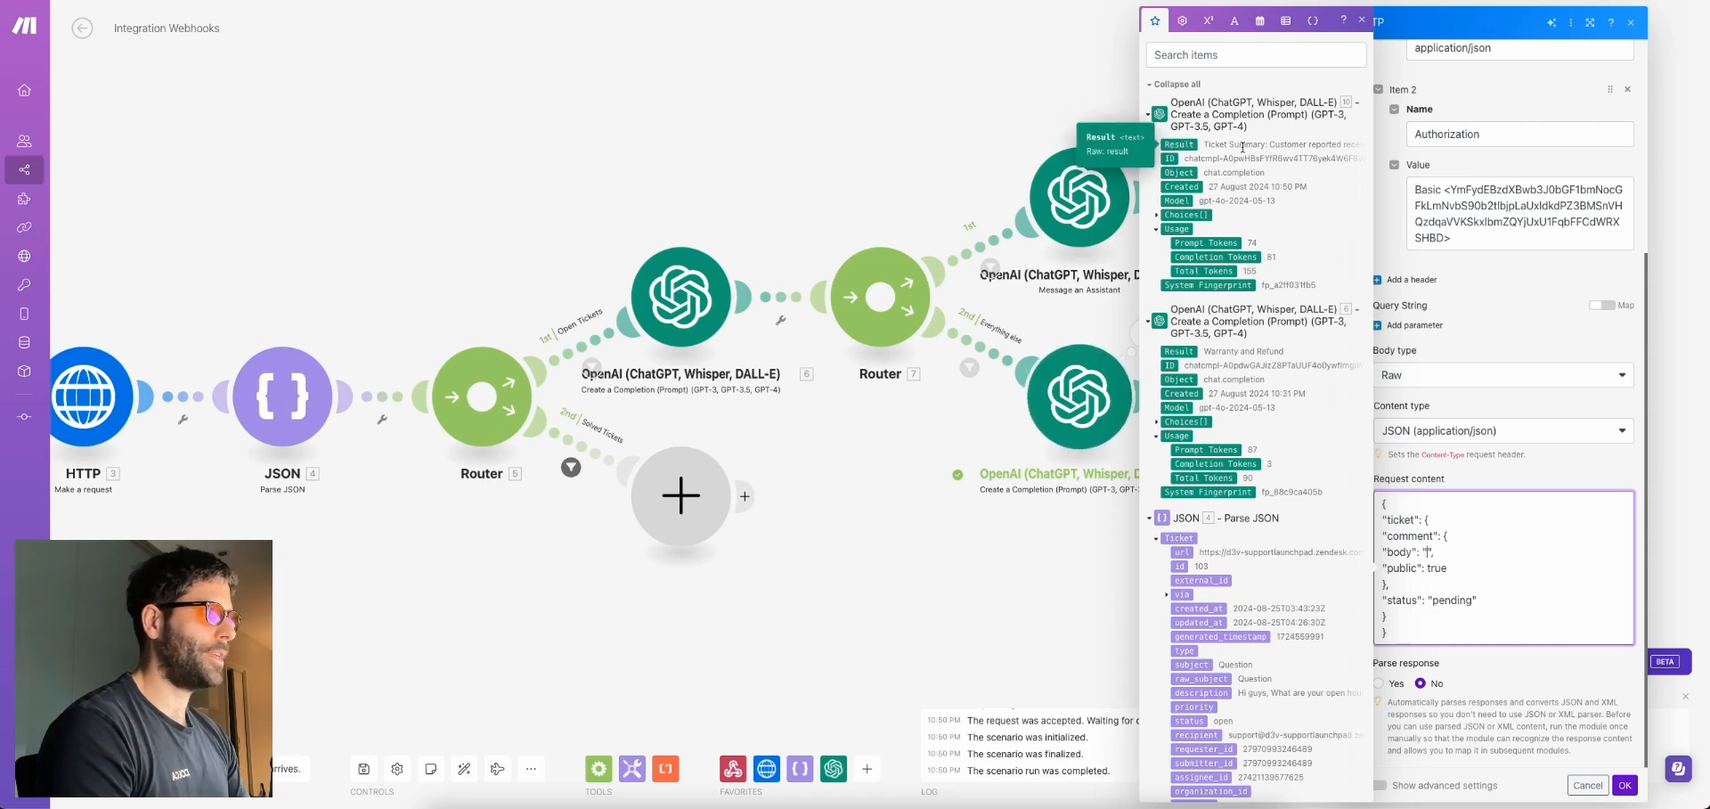
{"action": "left_click", "coordinate": [1185, 144]}
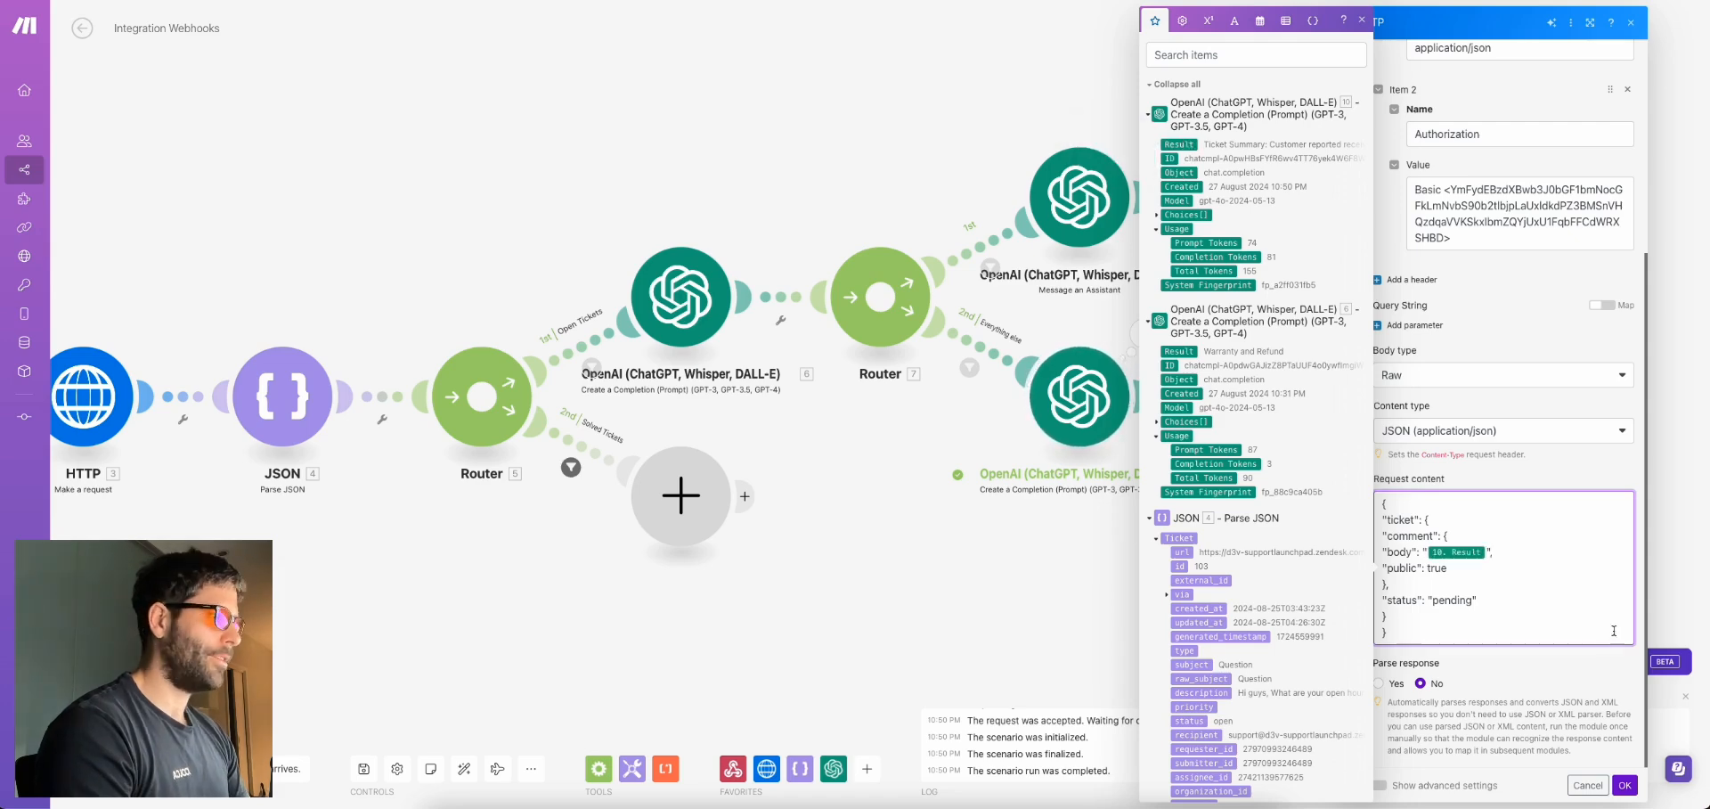
{"action": "left_click", "coordinate": [1623, 785]}
Copy the completion result and test the new HTTP module with ticket_id 103 and that Result
{"action": "left_click", "coordinate": [1144, 337]}
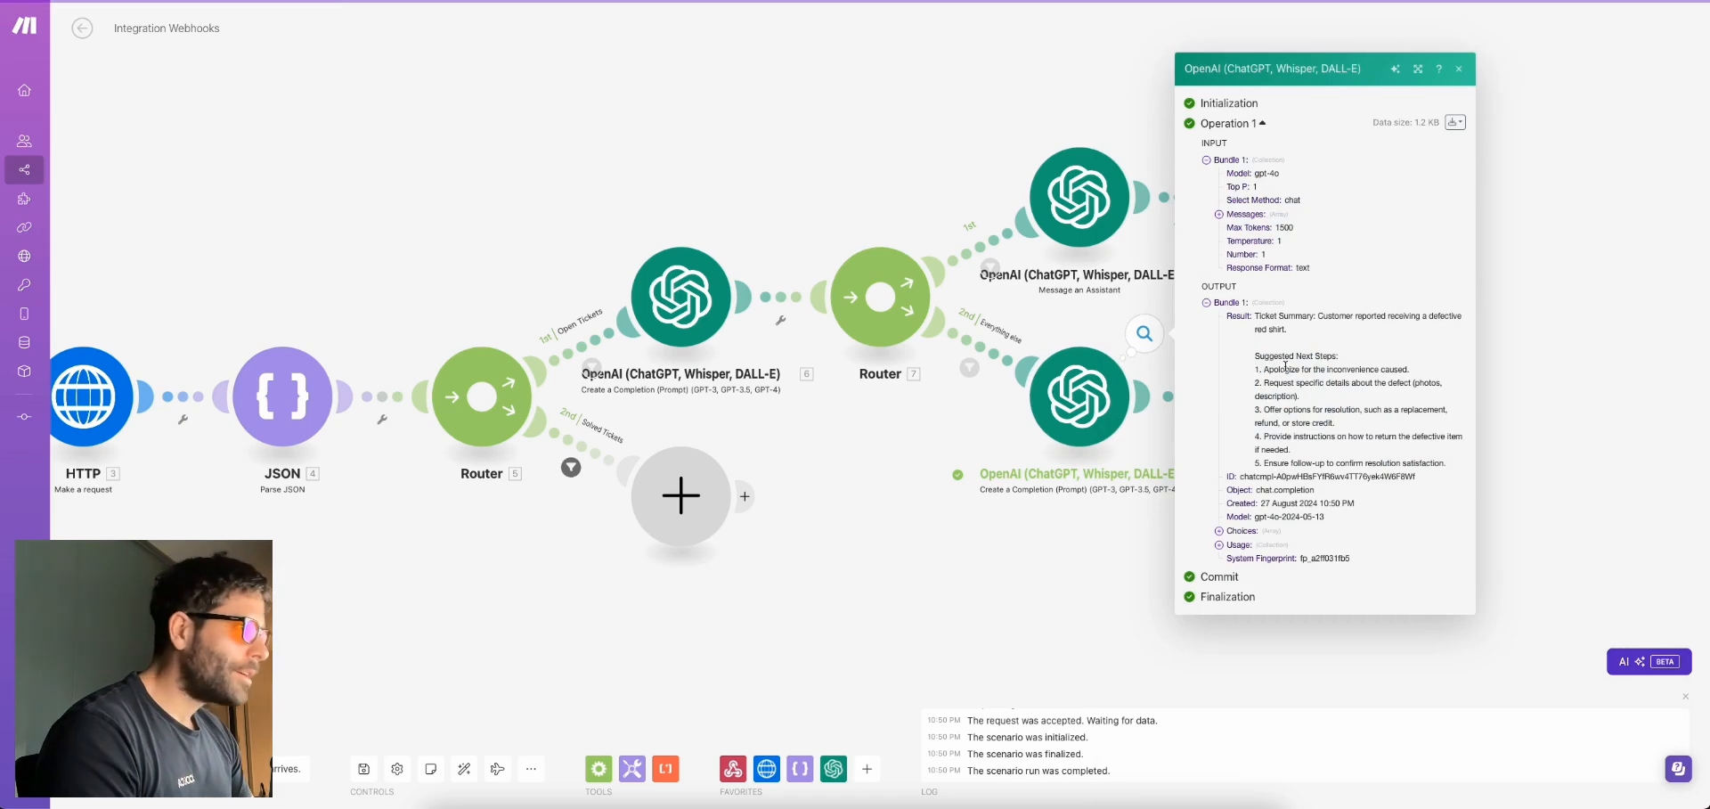
{"action": "left_click_drag", "start_coordinate": [1255, 315], "coordinate": [1447, 463]}
{"action": "left_click", "coordinate": [1551, 414]}
{"action": "left_click", "coordinate": [1289, 395]}
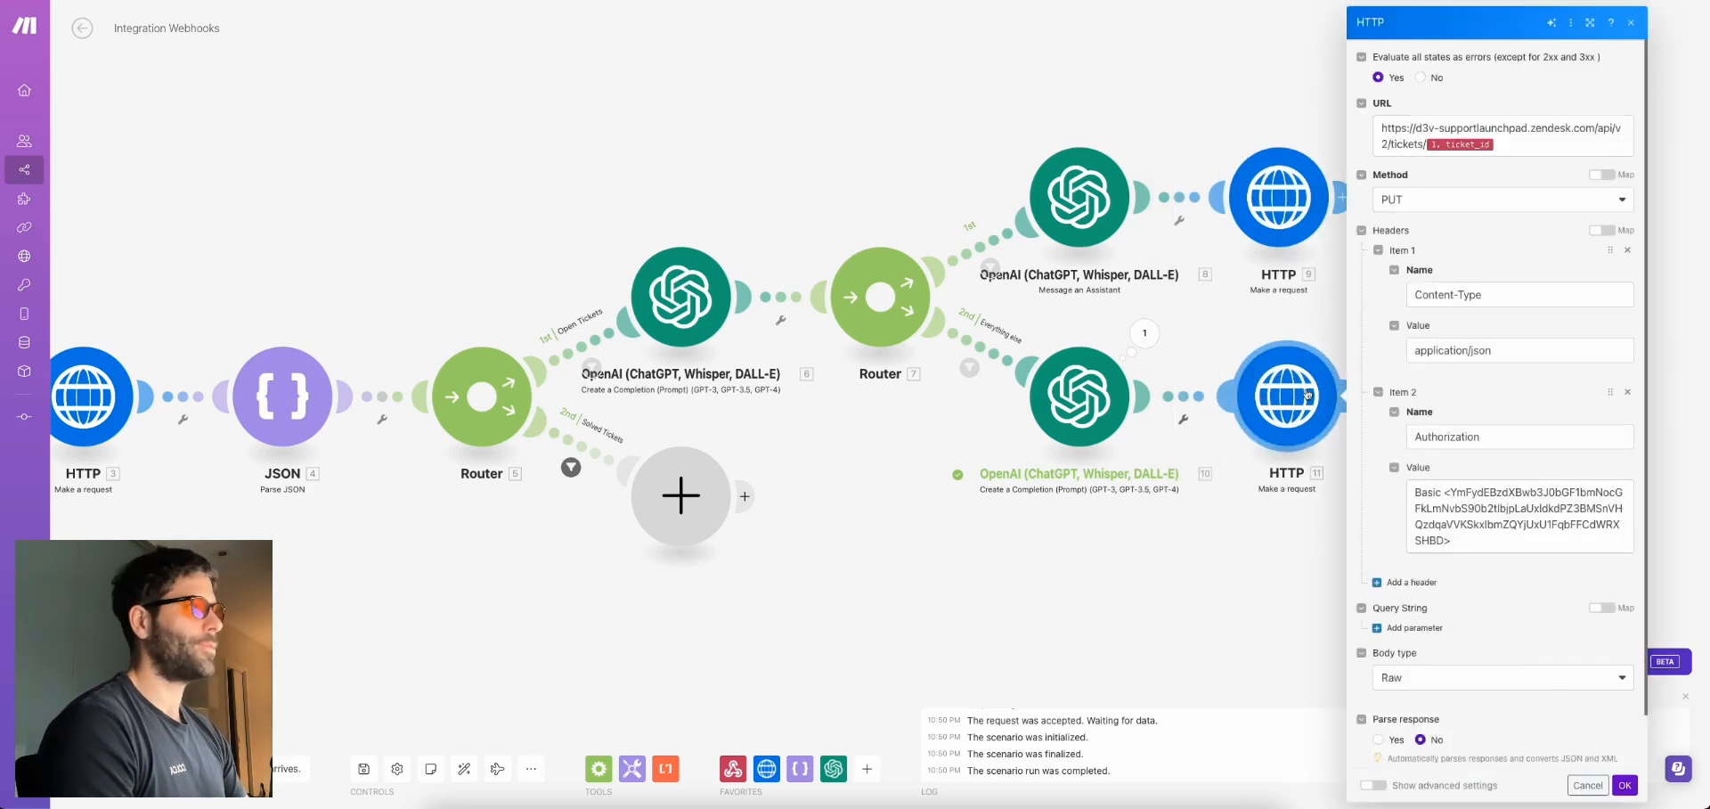
{"action": "right_click", "coordinate": [1291, 396]}
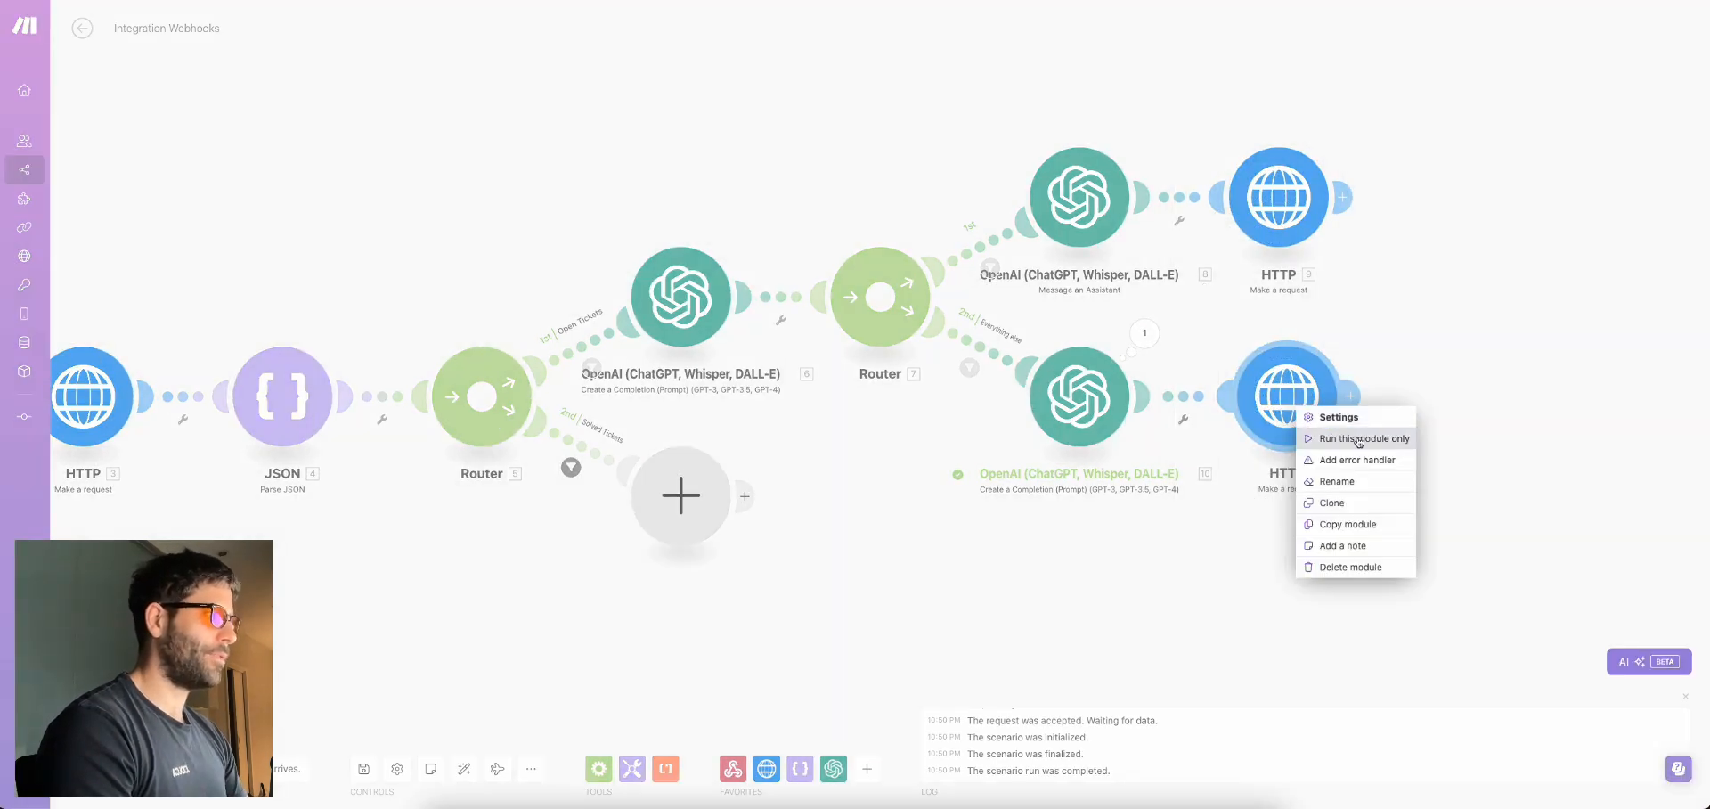
{"action": "left_click", "coordinate": [1358, 439]}
{"action": "left_click", "coordinate": [1429, 616]}
{"action": "type", "text": "103"}
{"action": "left_click", "coordinate": [1457, 695]}
{"action": "key", "text": "ctrl+v"}
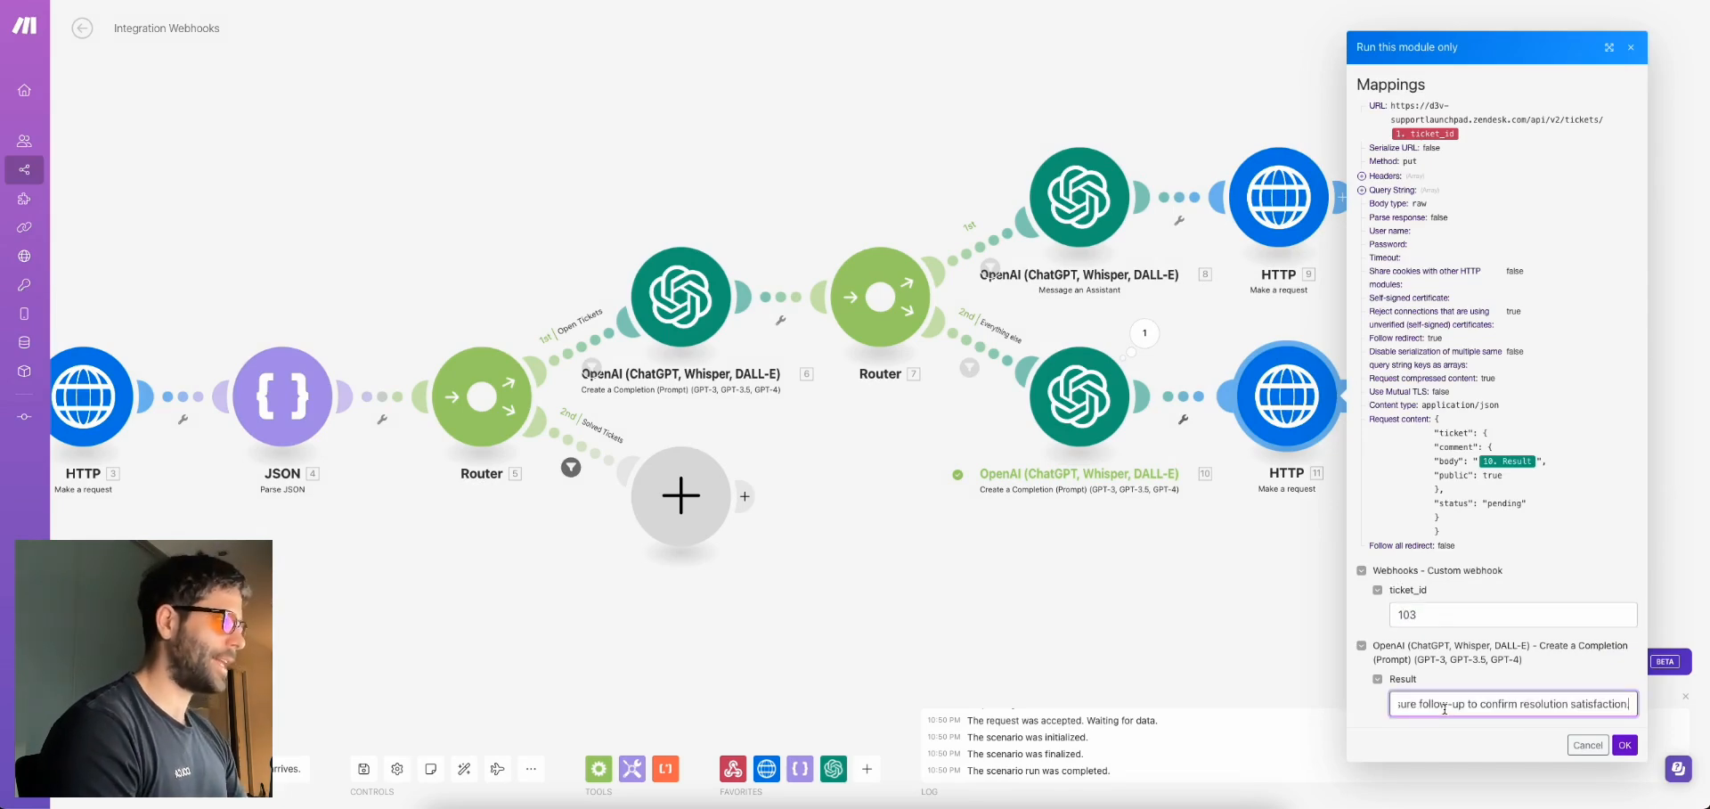
{"action": "left_click", "coordinate": [1625, 745]}
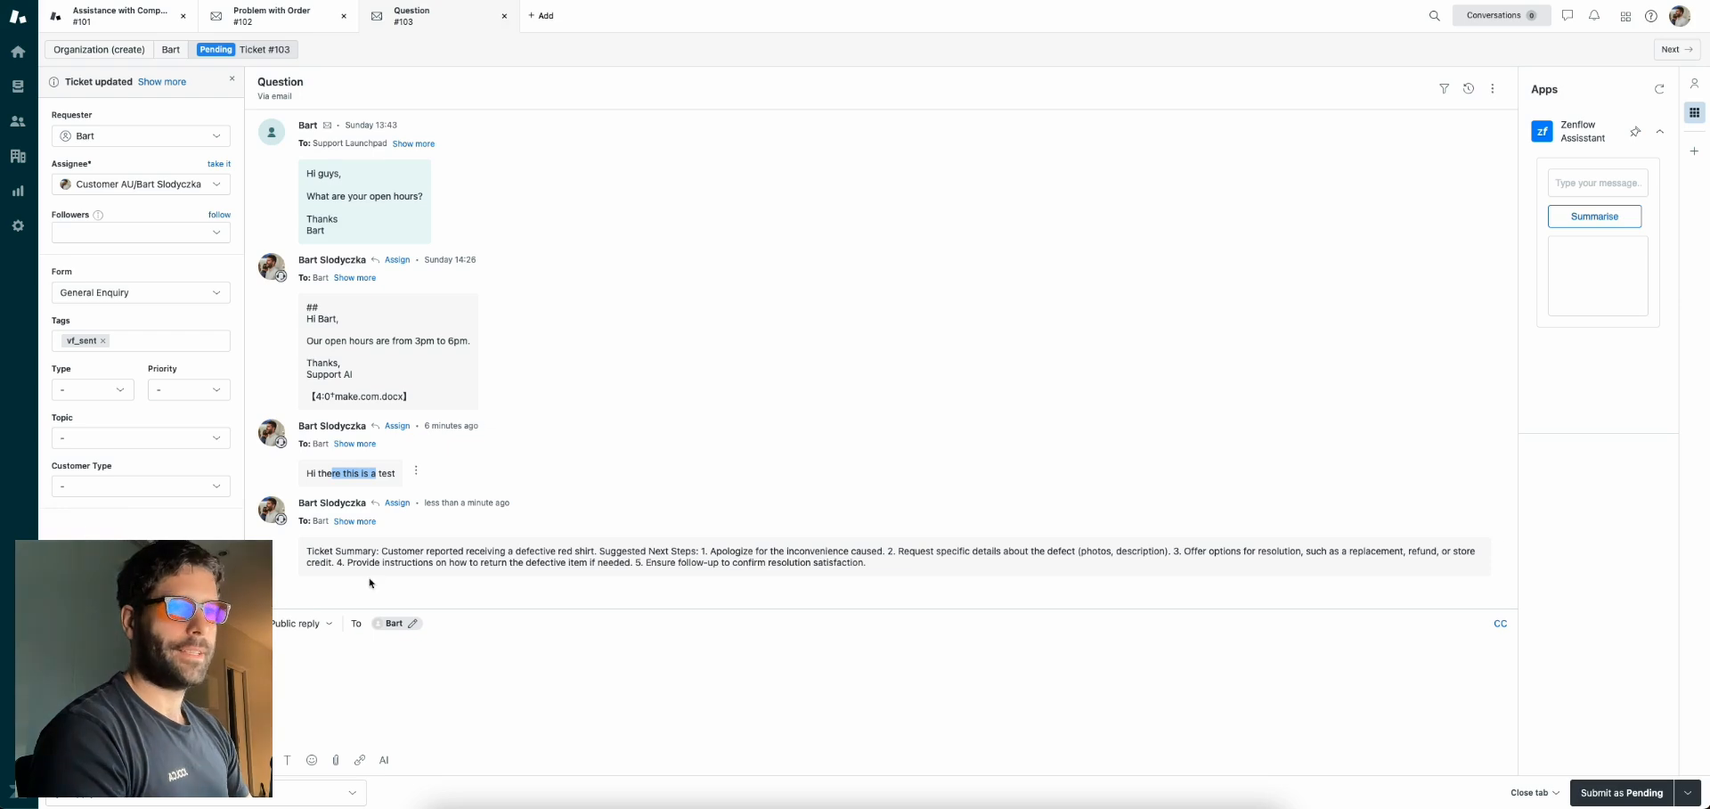
Highlight the AI ticket summary reply posted on Zendesk ticket #103
{"action": "left_click_drag", "start_coordinate": [306, 549], "coordinate": [871, 565]}
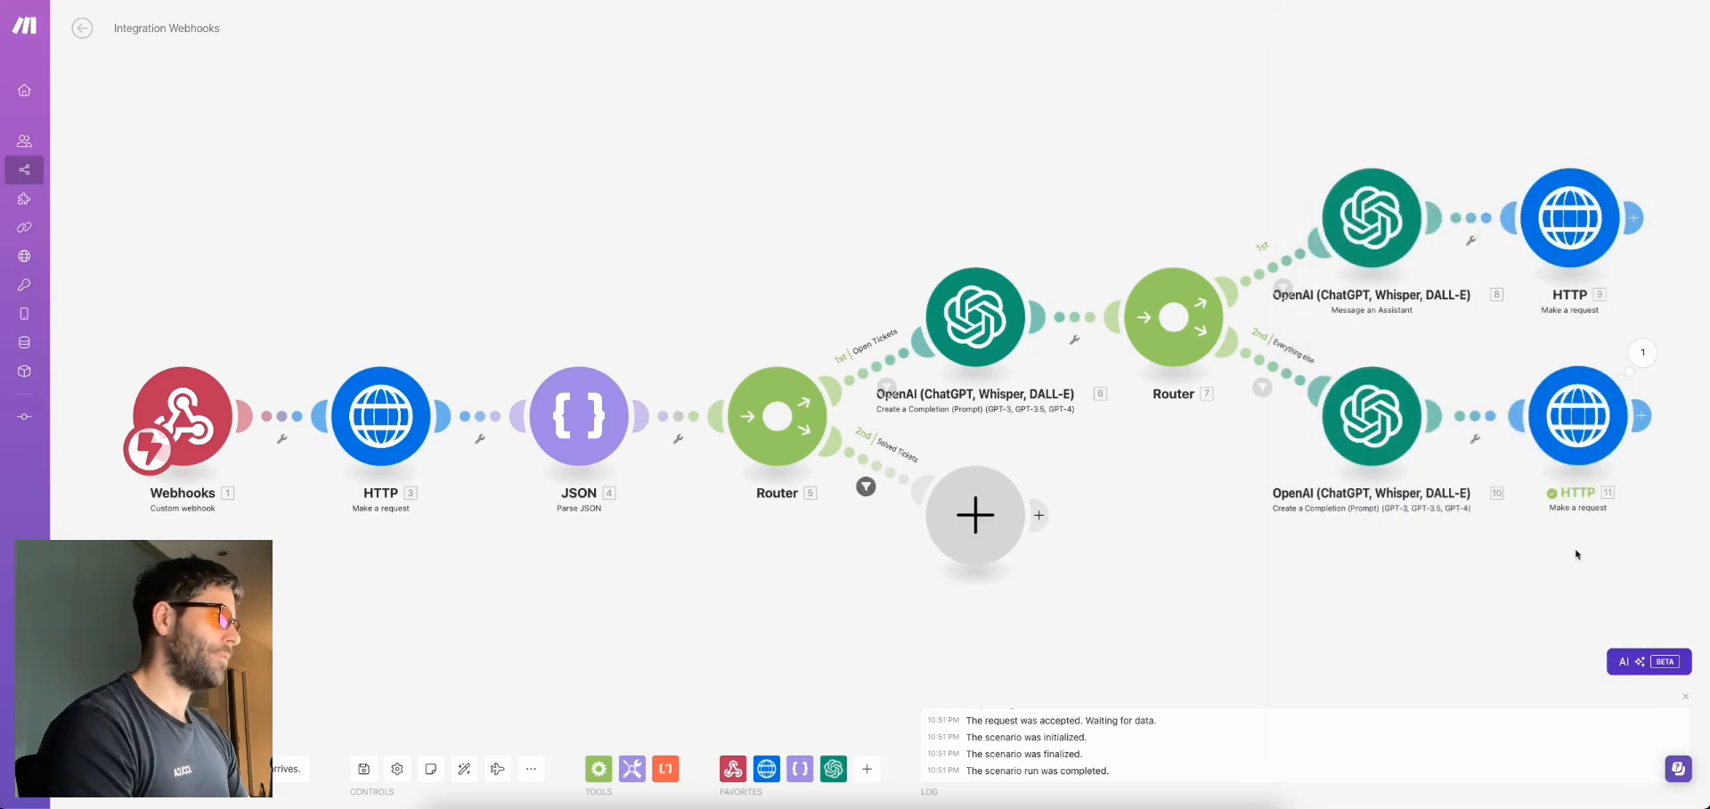
Change the HTTP module's comment body to "public": false and save it
{"action": "left_click_drag", "start_coordinate": [1576, 554], "coordinate": [1270, 490]}
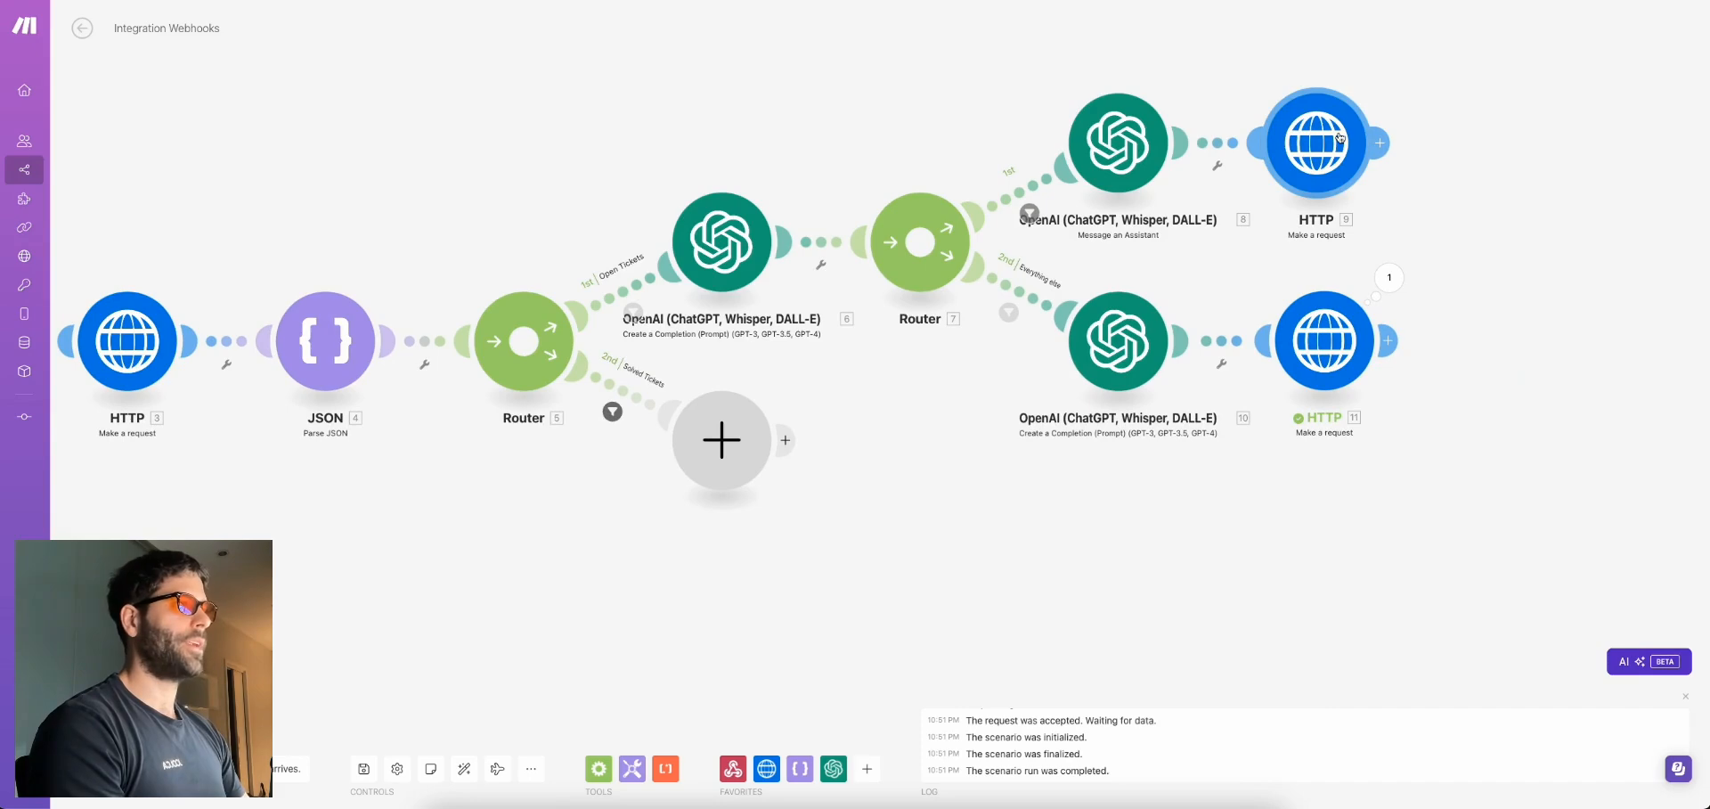
{"action": "left_click", "coordinate": [1328, 340]}
{"action": "scroll", "coordinate": [1469, 550], "scroll_direction": "down", "scroll_amount": 3}
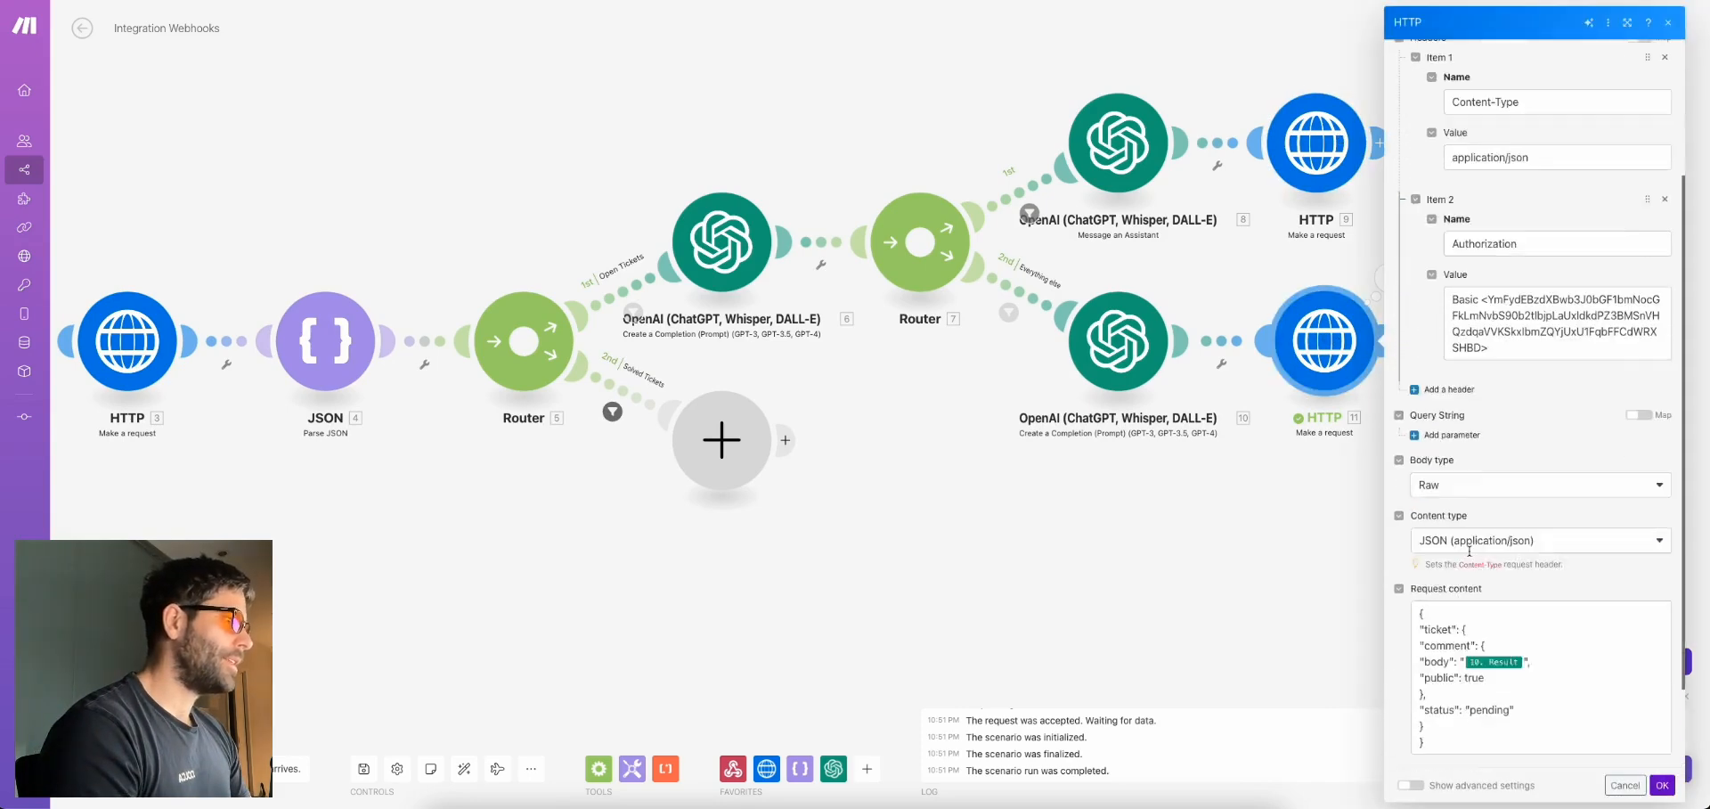
{"action": "scroll", "coordinate": [1470, 550], "scroll_direction": "down", "scroll_amount": 2}
{"action": "double_click", "coordinate": [1474, 568]}
{"action": "type", "text": "fa"}
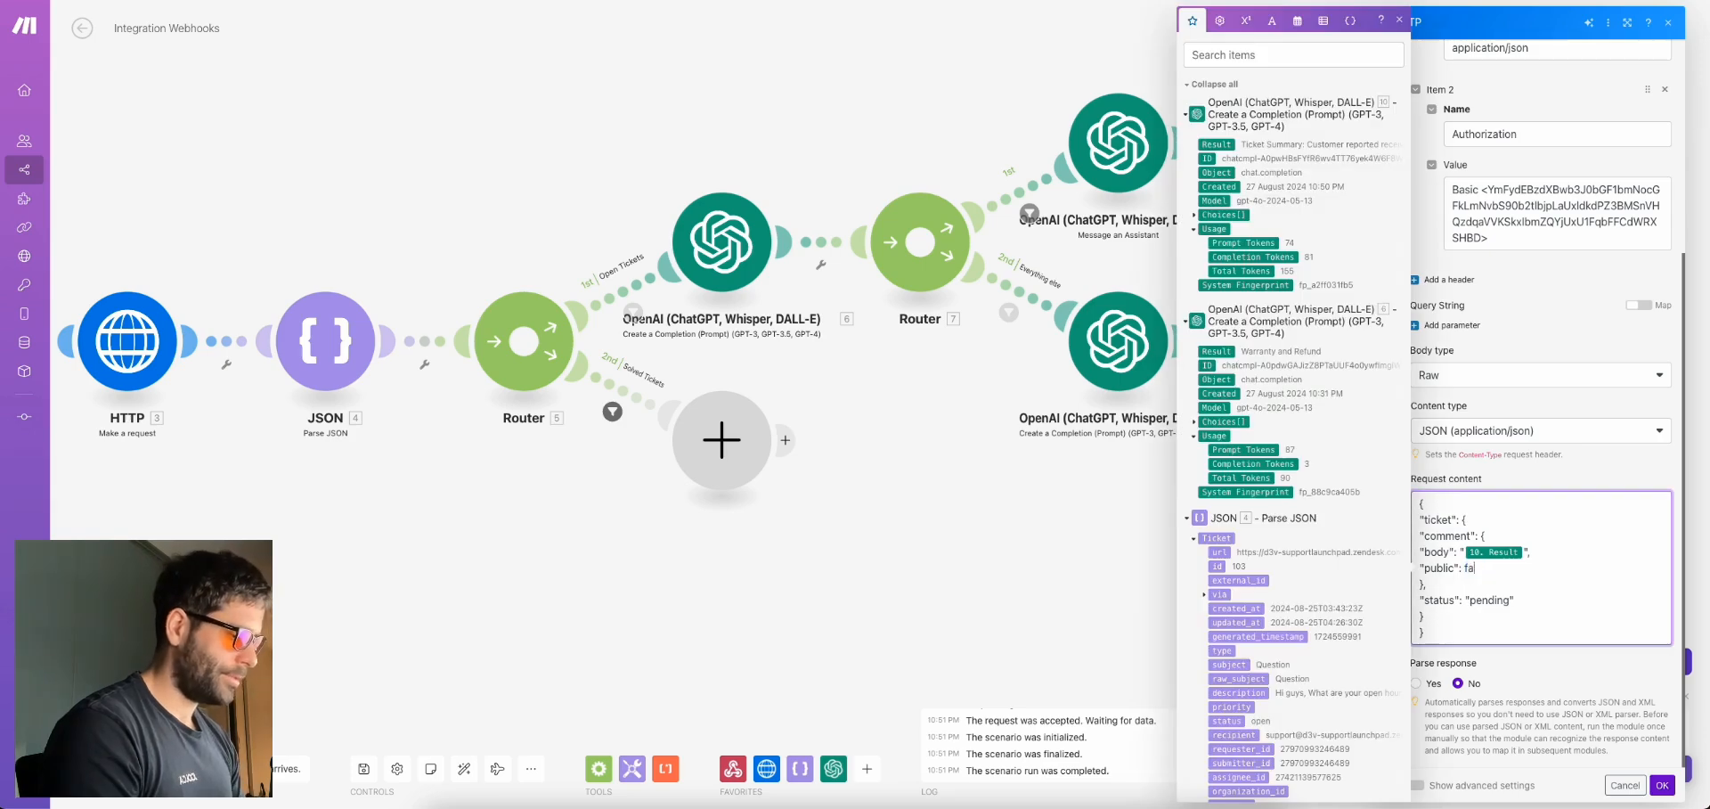
{"action": "left_click", "coordinate": [1662, 785]}
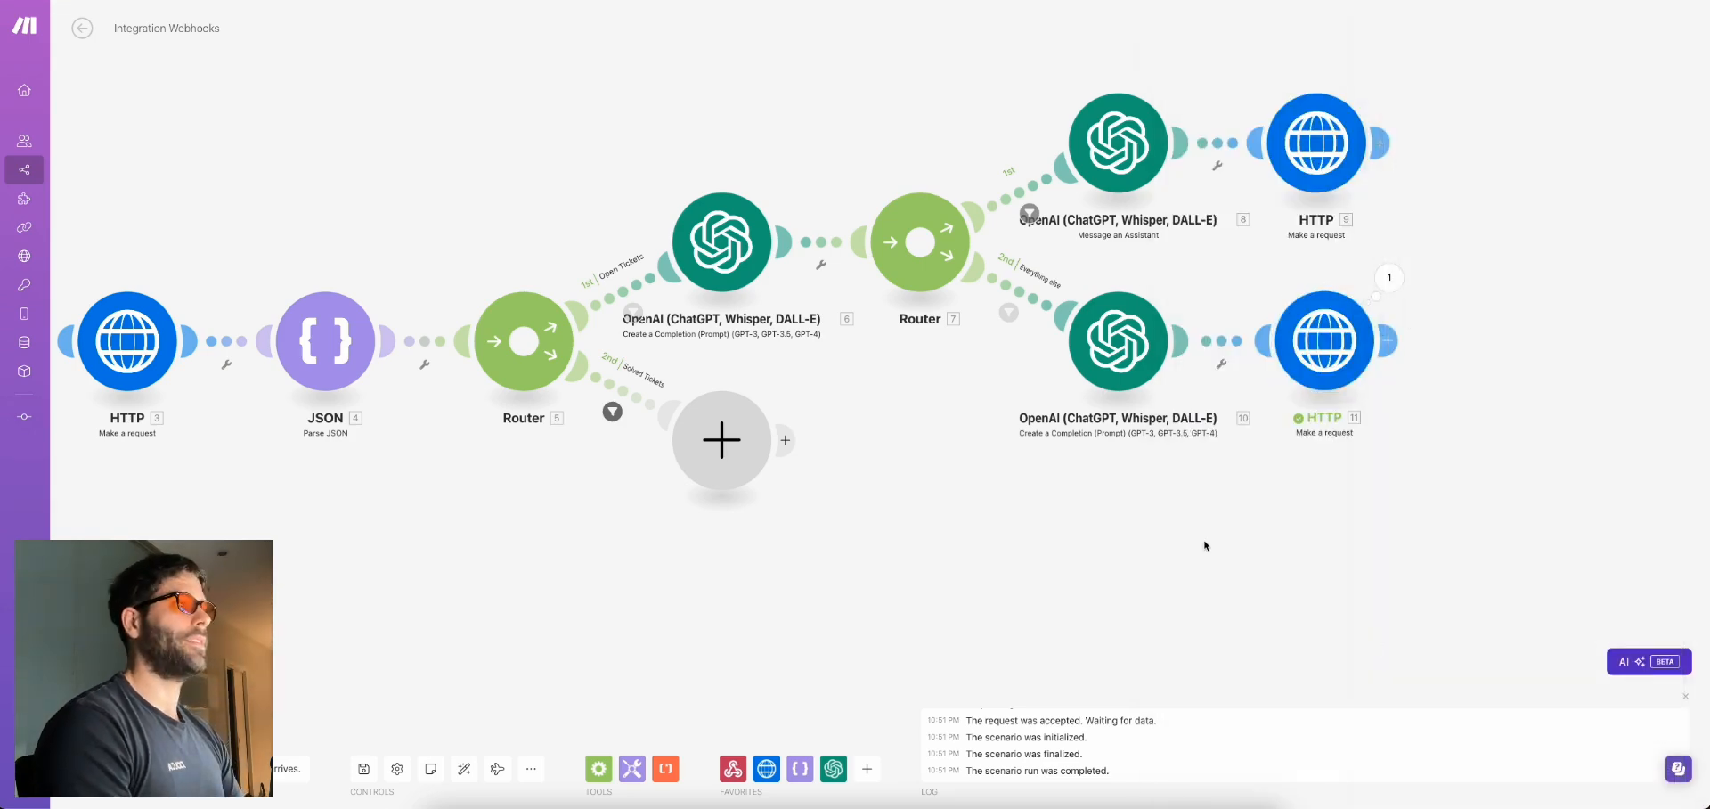
Test-run the HTTP module with ticket_id 103 and the pasted summary as Result
{"action": "right_click", "coordinate": [1324, 342]}
{"action": "left_click", "coordinate": [1372, 375]}
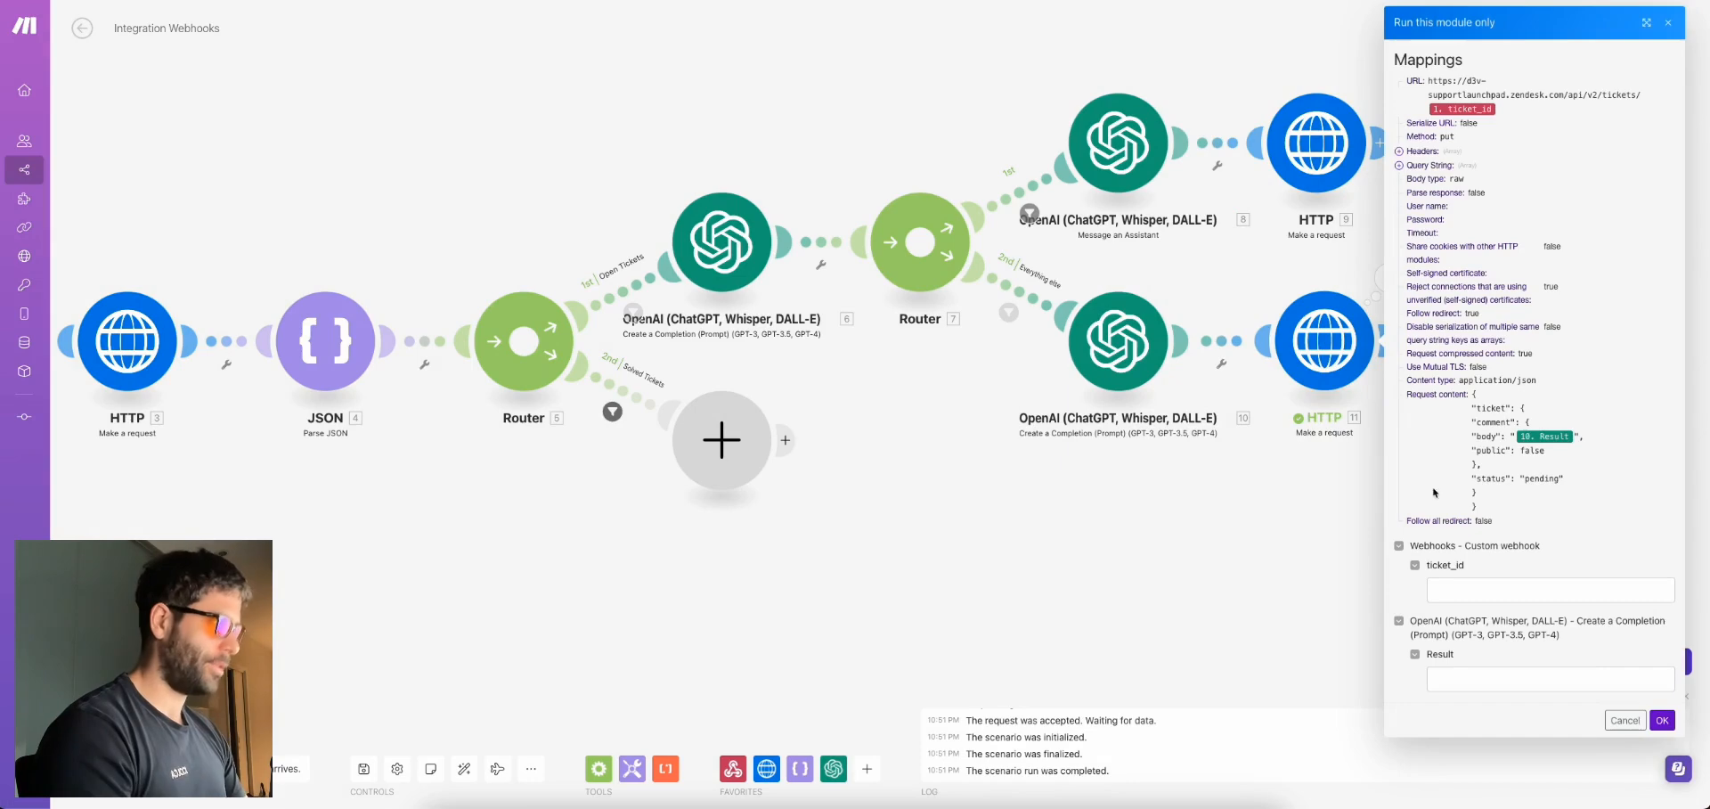
{"action": "left_click", "coordinate": [1459, 590]}
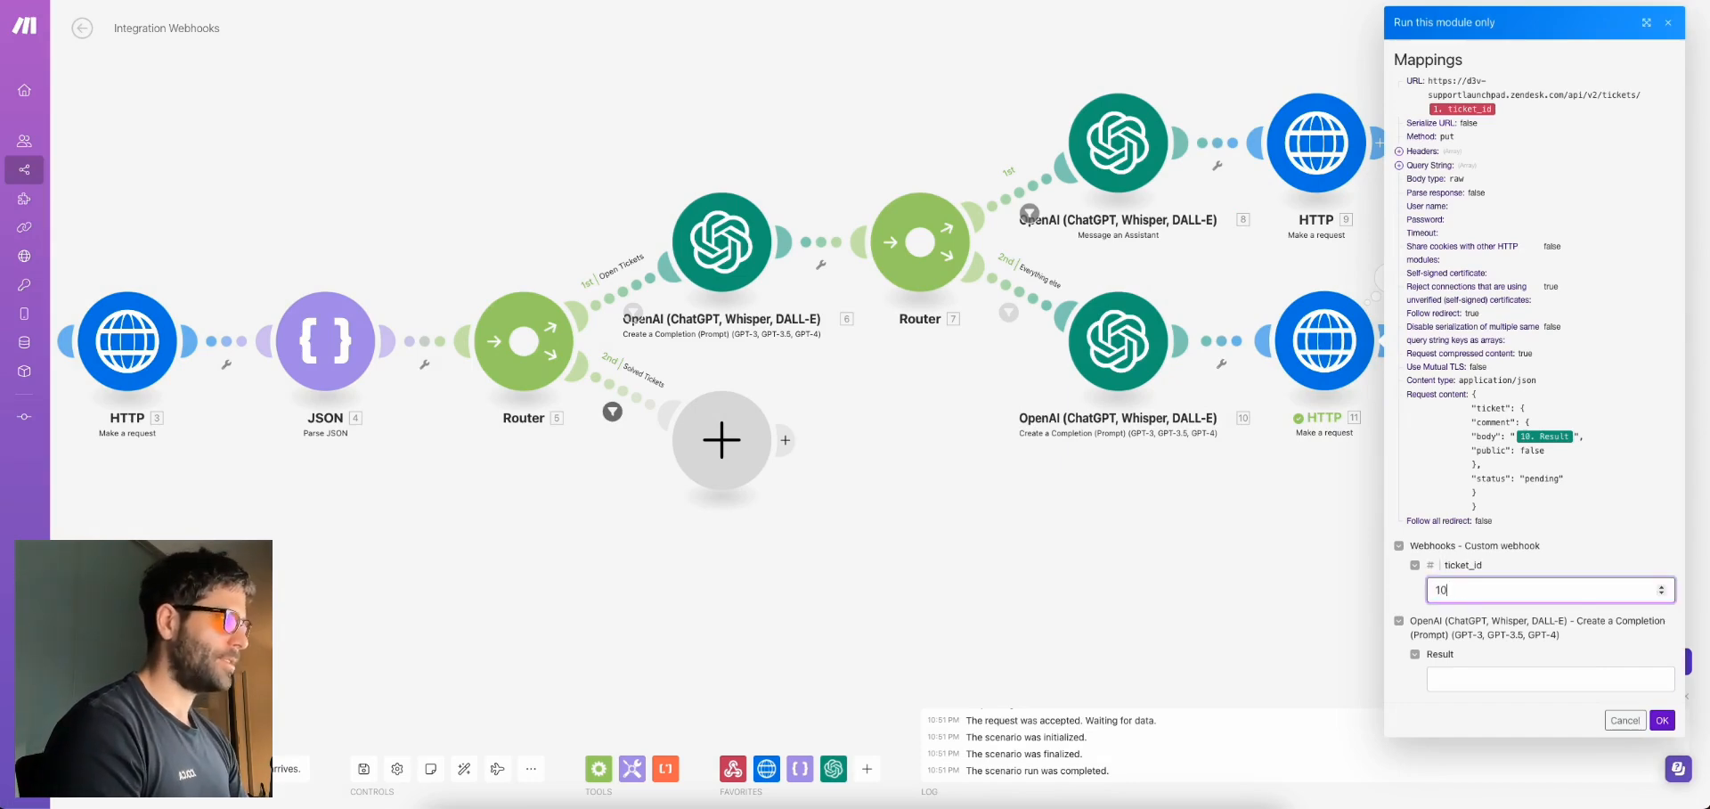
{"action": "left_click", "coordinate": [1483, 672]}
{"action": "key", "text": "ctrl+v"}
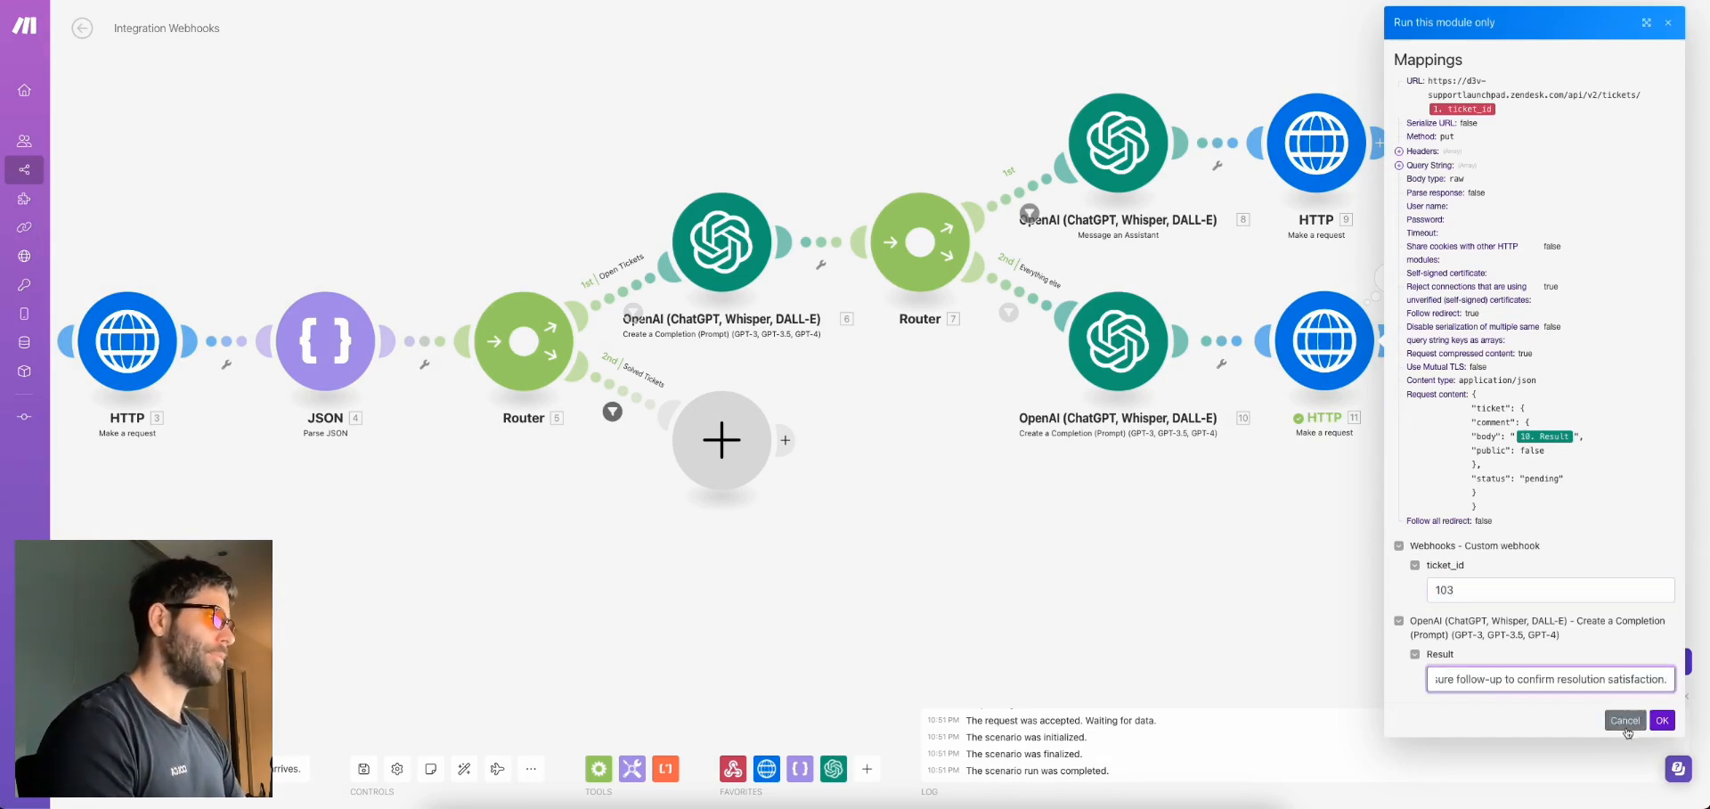
{"action": "left_click", "coordinate": [1662, 719]}
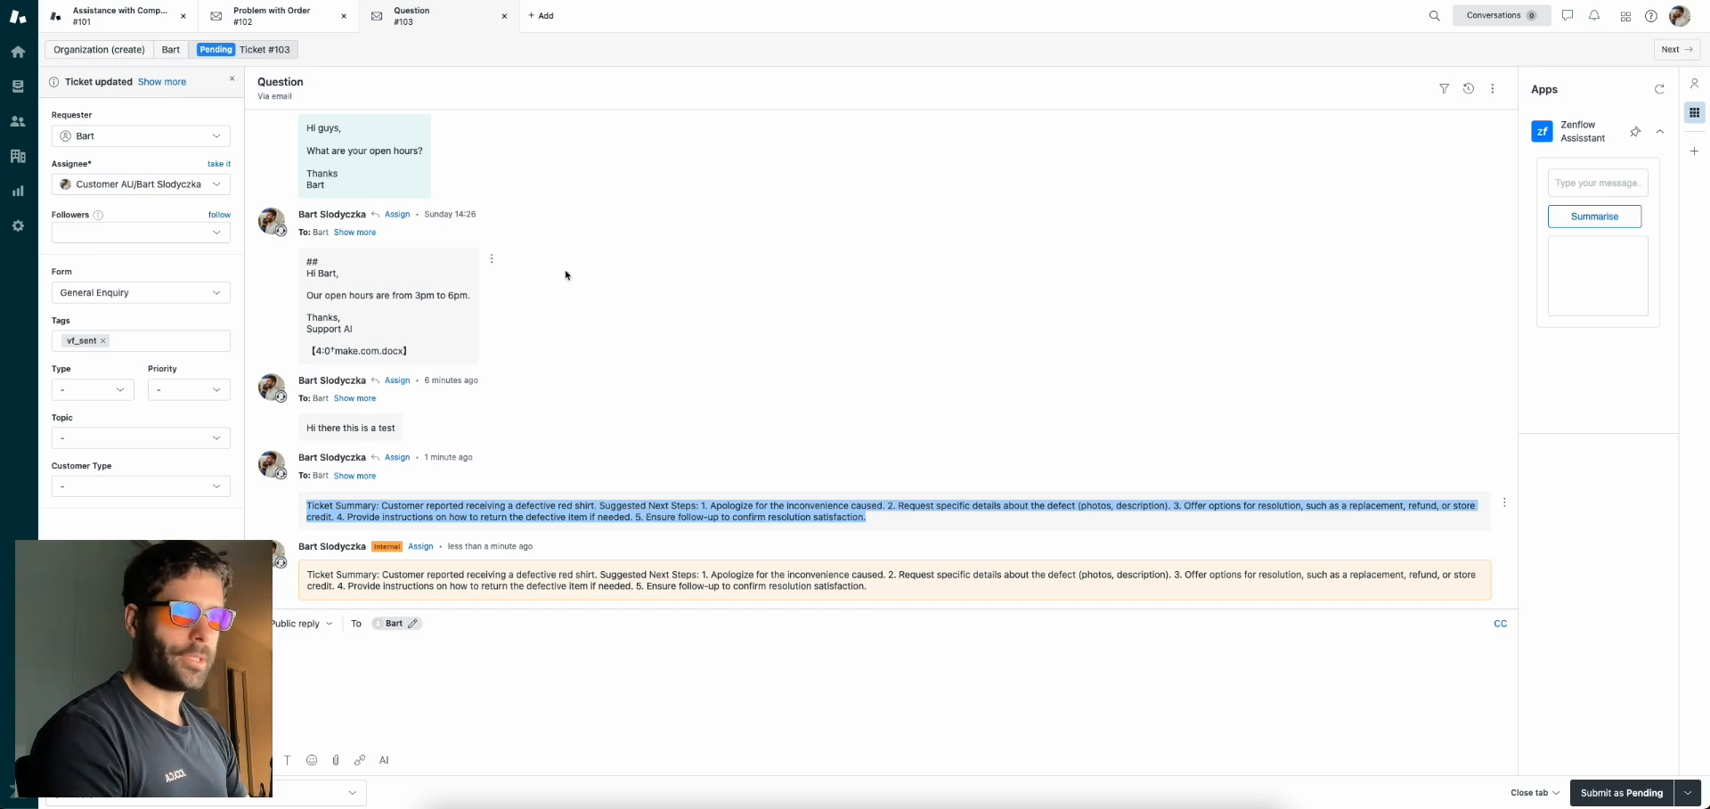
Check the Ticket Summary reply and the summary internal note on Zendesk ticket #103
{"action": "left_click", "coordinate": [451, 510]}
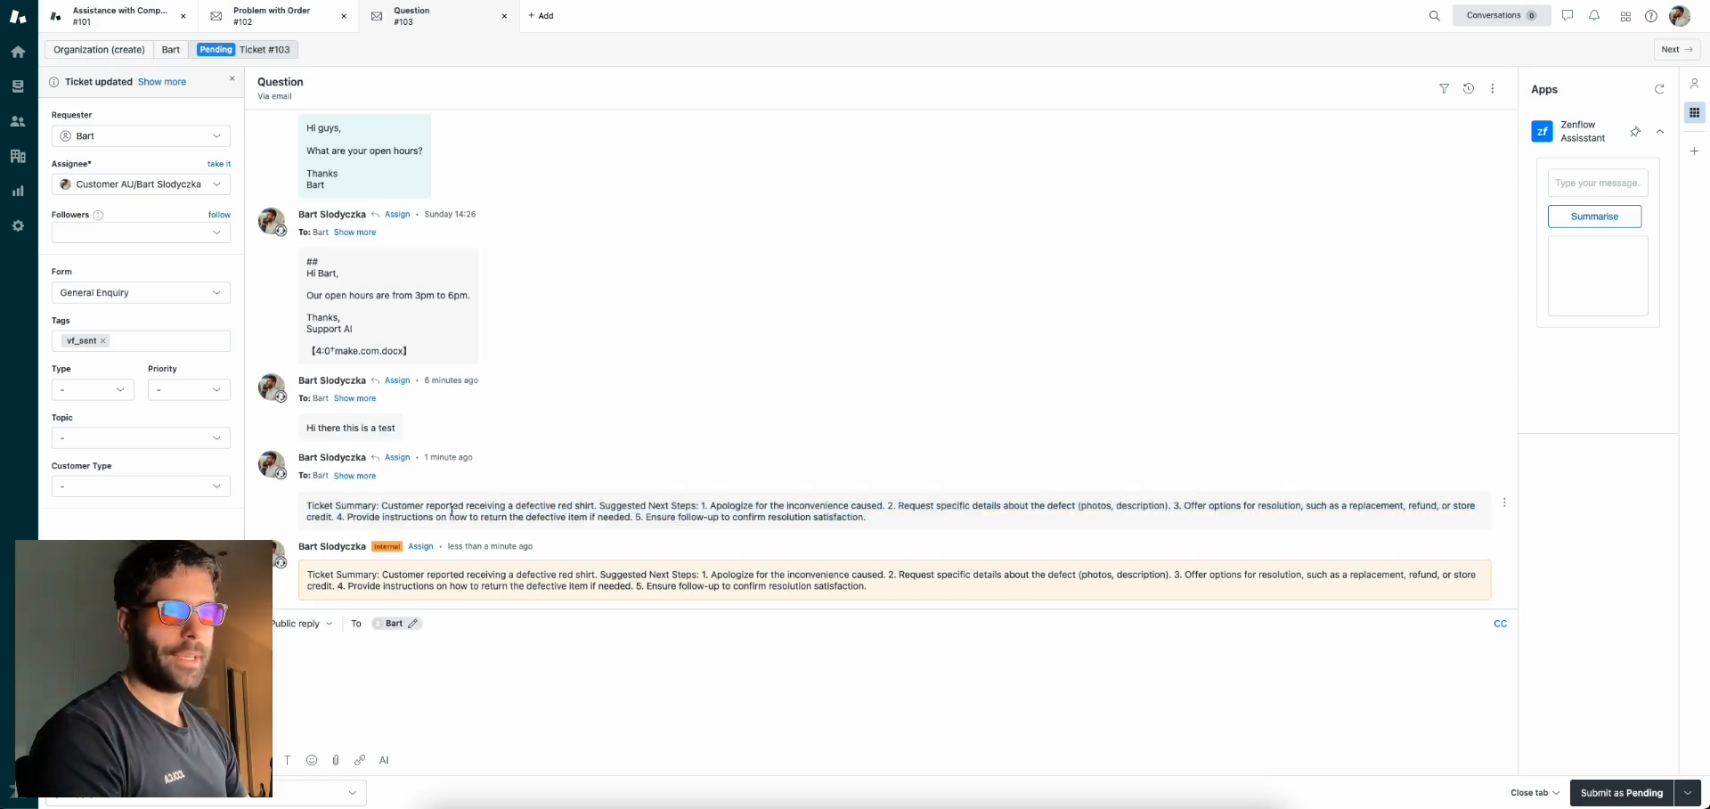
{"action": "left_click_drag", "start_coordinate": [339, 510], "coordinate": [919, 518]}
{"action": "left_click", "coordinate": [410, 502]}
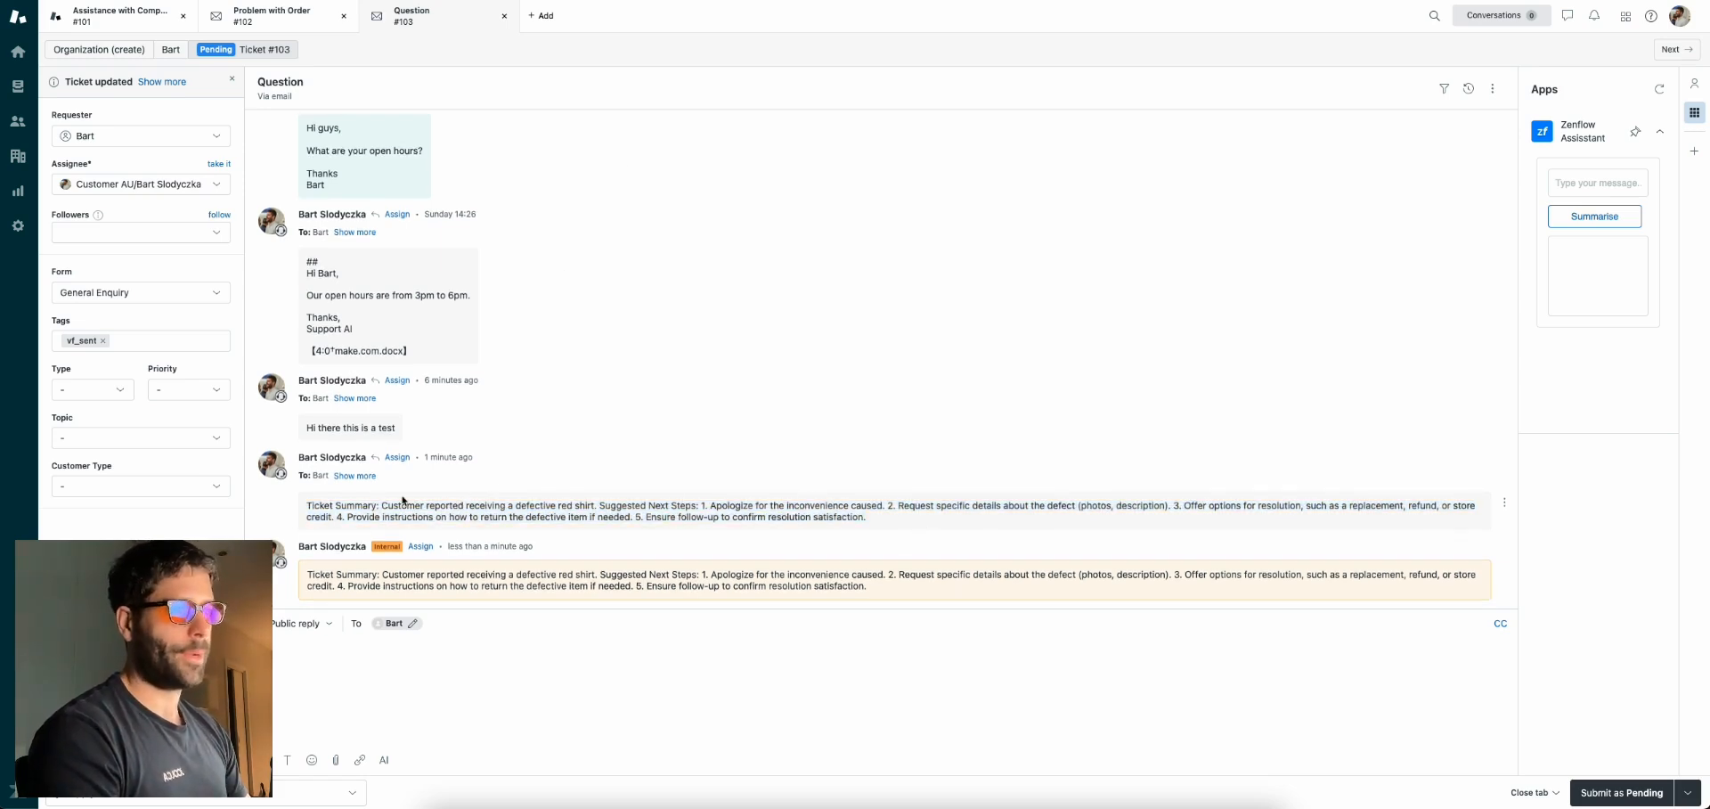
{"action": "left_click_drag", "start_coordinate": [309, 577], "coordinate": [1016, 585]}
{"action": "left_click", "coordinate": [851, 584]}
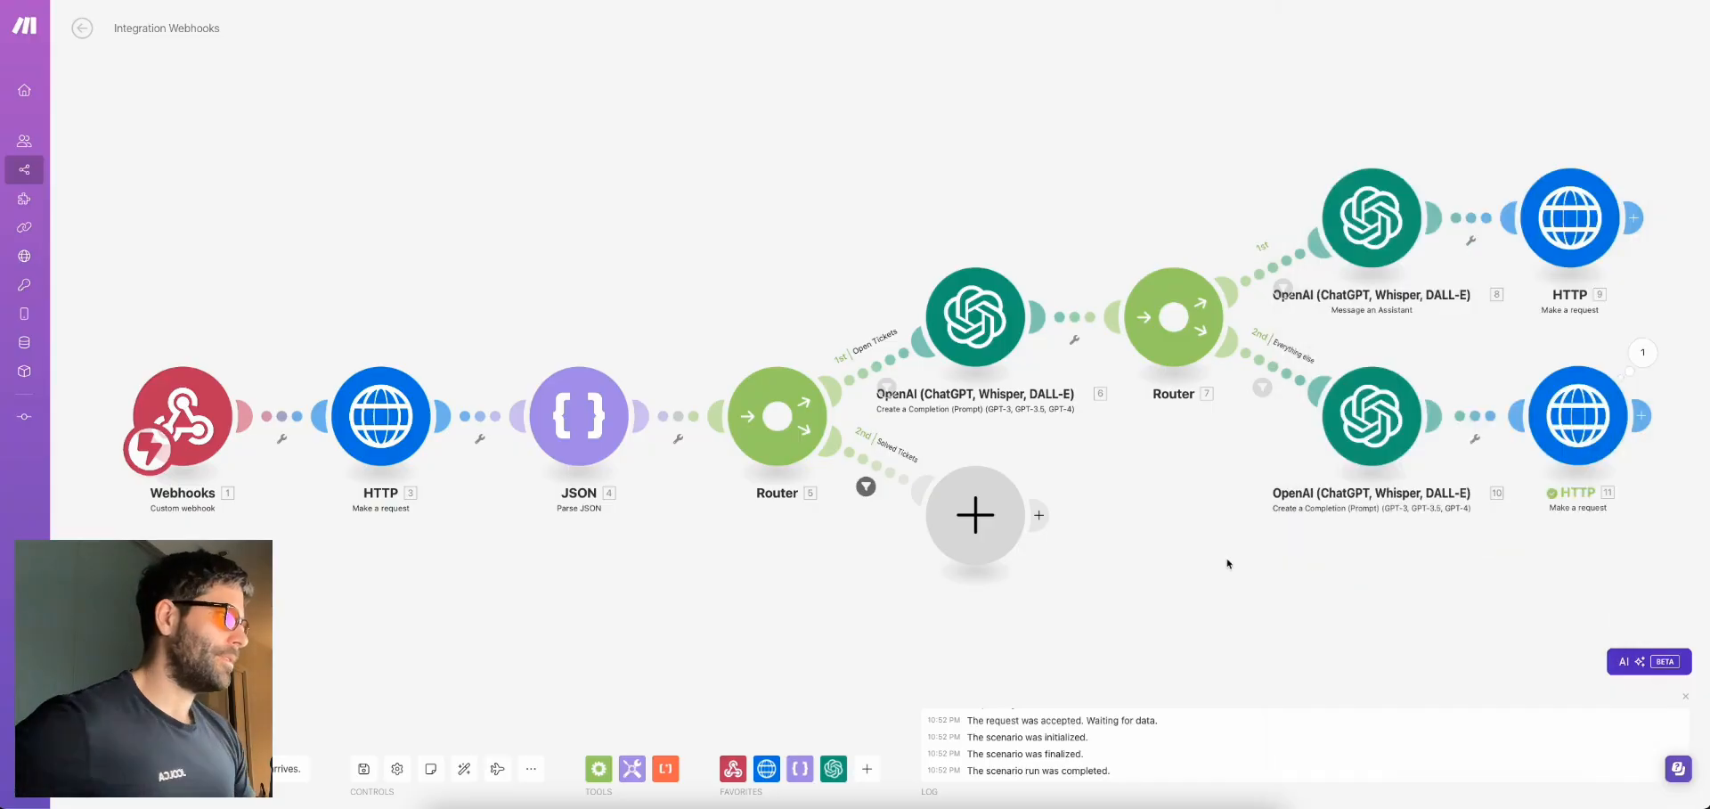
{"action": "scroll", "coordinate": [1134, 599], "scroll_direction": "right", "scroll_amount": 3}
{"action": "scroll", "coordinate": [1078, 484], "scroll_direction": "down", "scroll_amount": 3}
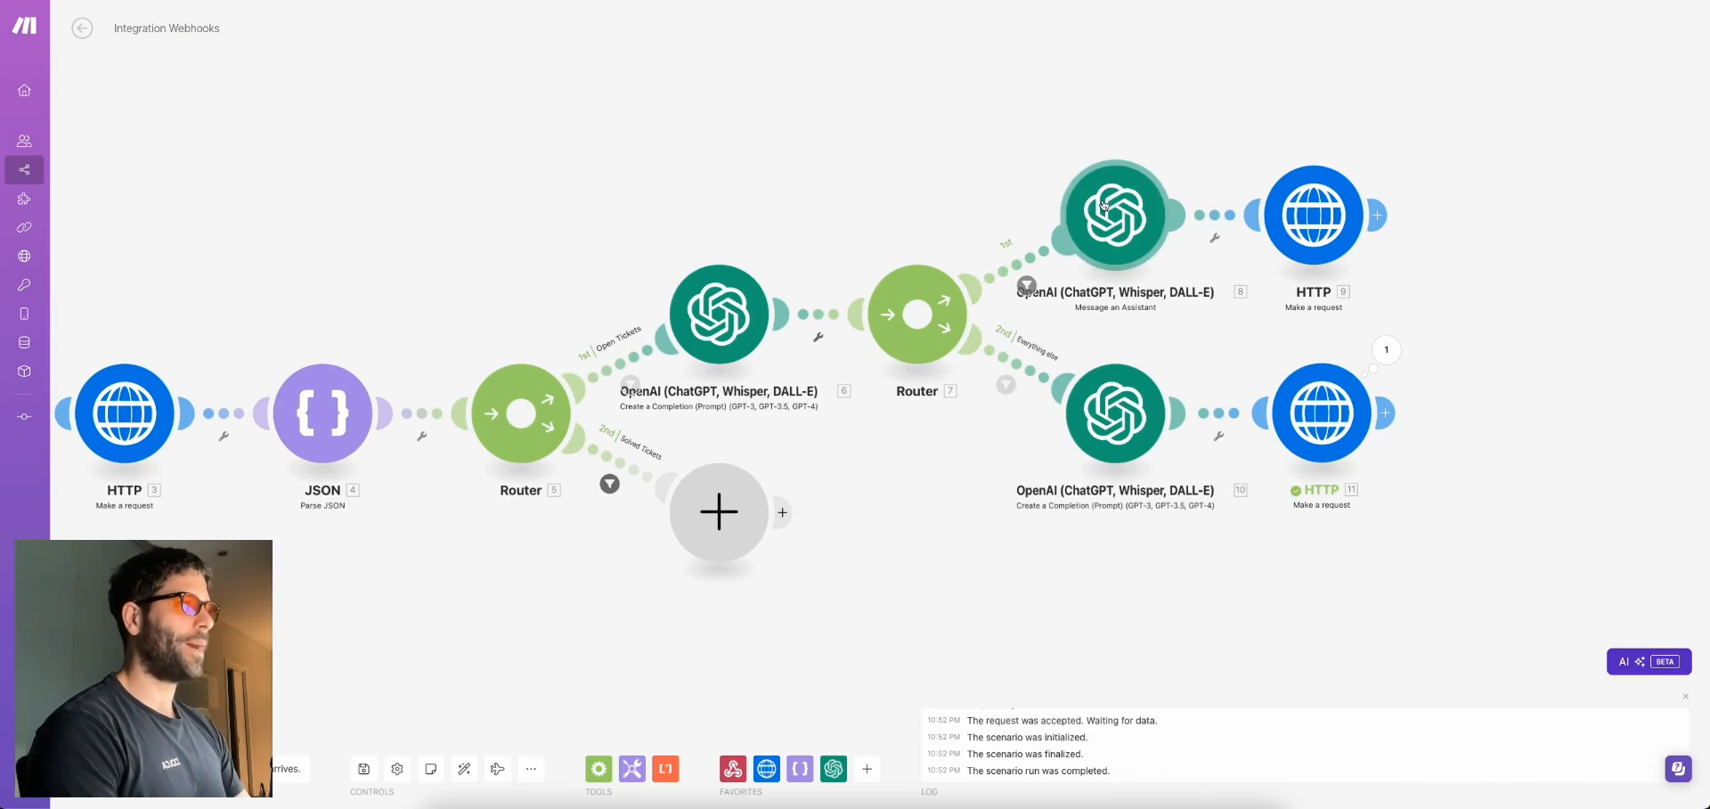
Clone HTTP module 11 and place the copy, HTTP 12, directly after Router 5
{"action": "left_click_drag", "start_coordinate": [870, 564], "coordinate": [1103, 439]}
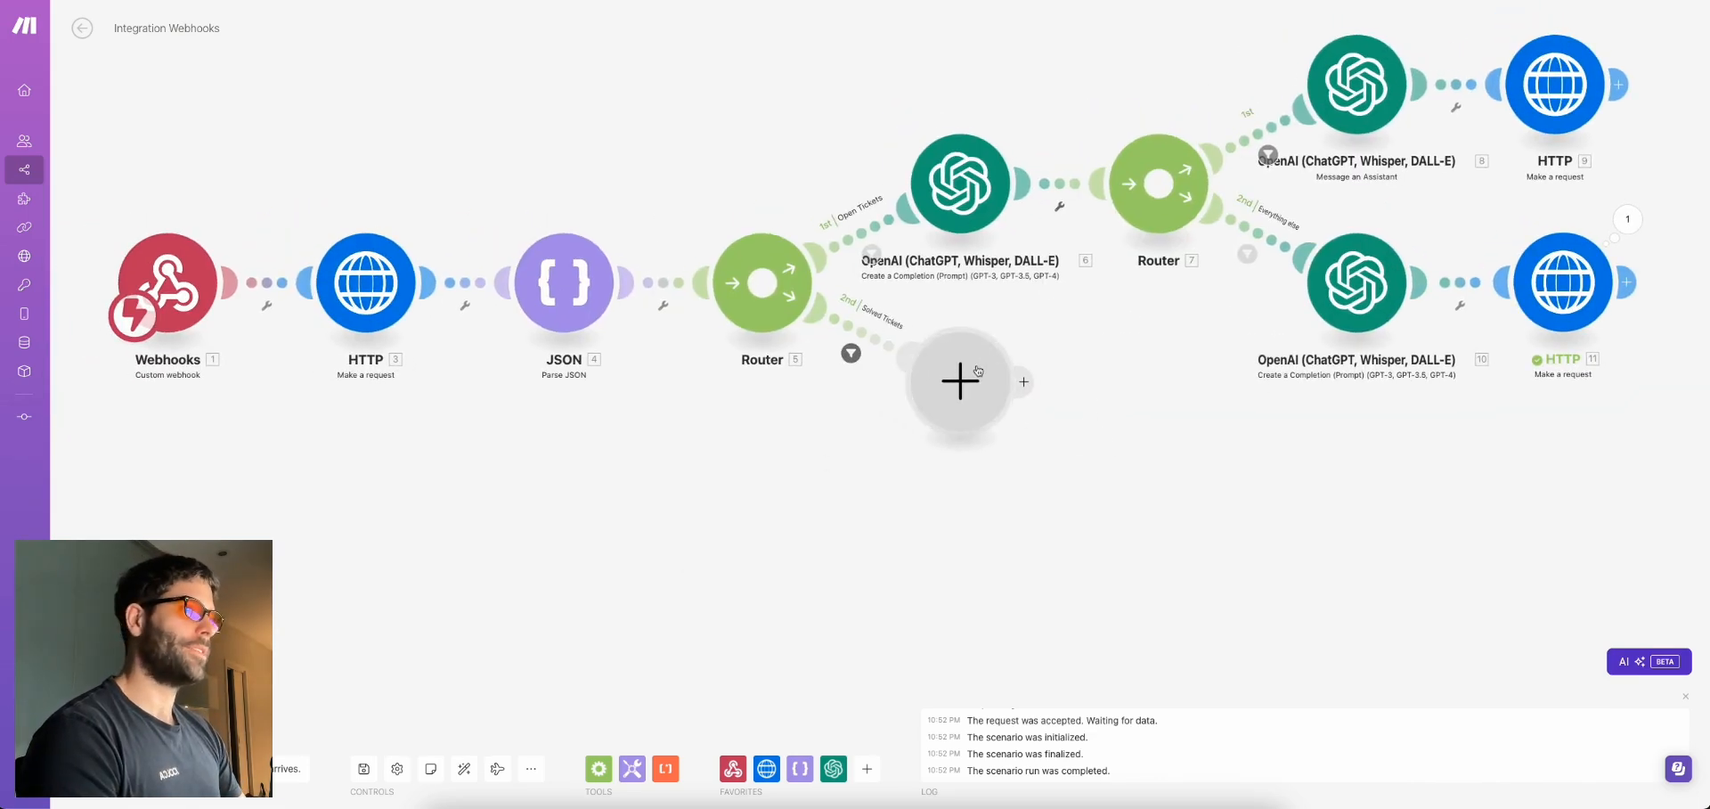
{"action": "left_click_drag", "start_coordinate": [957, 363], "coordinate": [935, 443]}
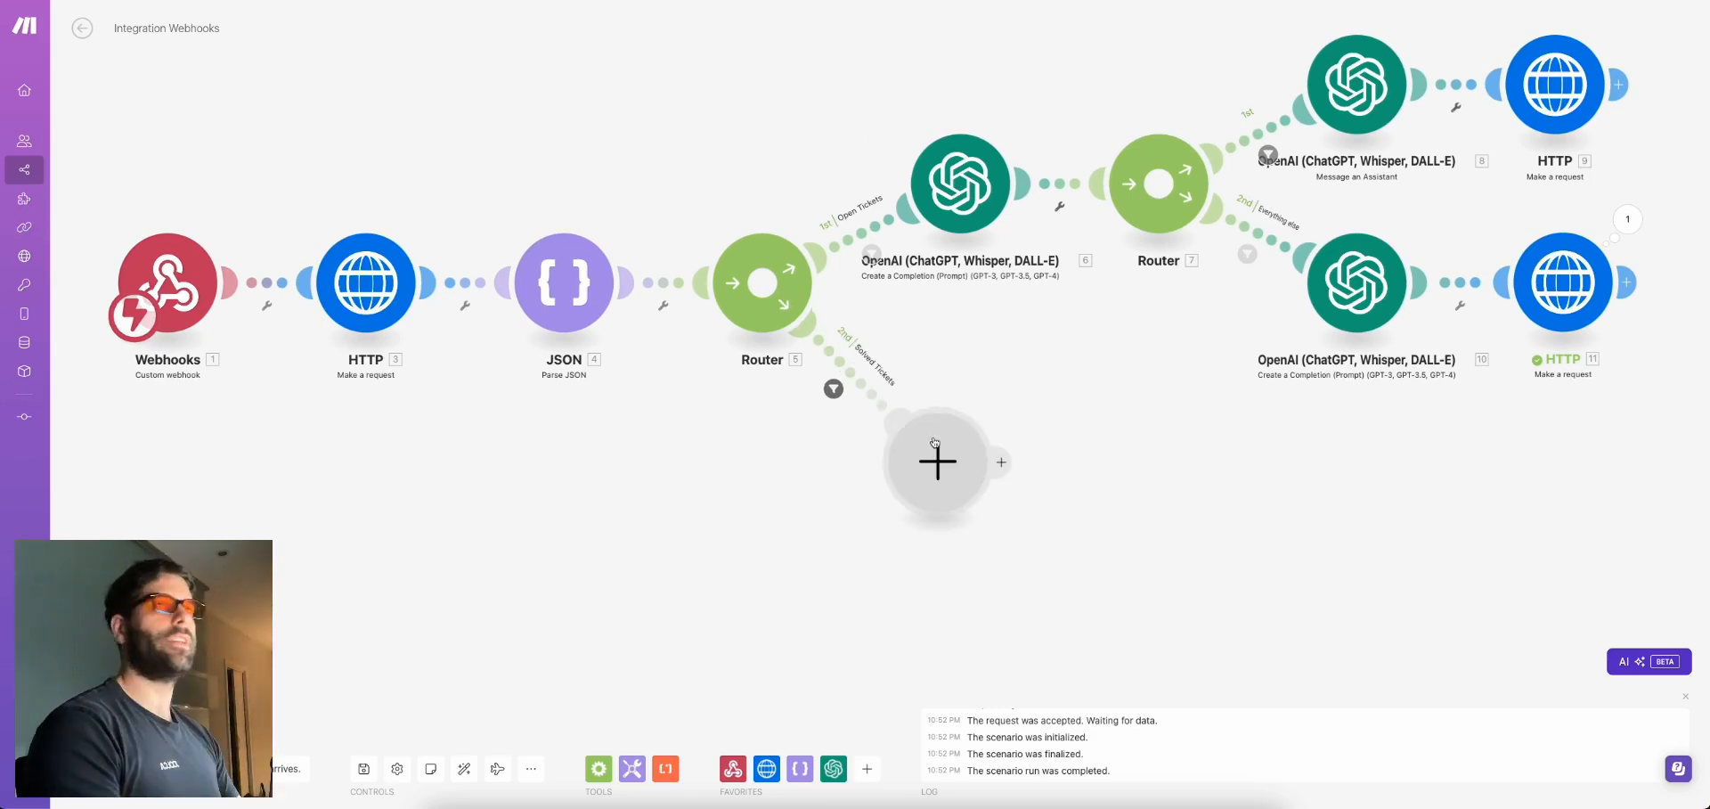
{"action": "right_click", "coordinate": [1540, 310]}
{"action": "left_click", "coordinate": [1575, 404]}
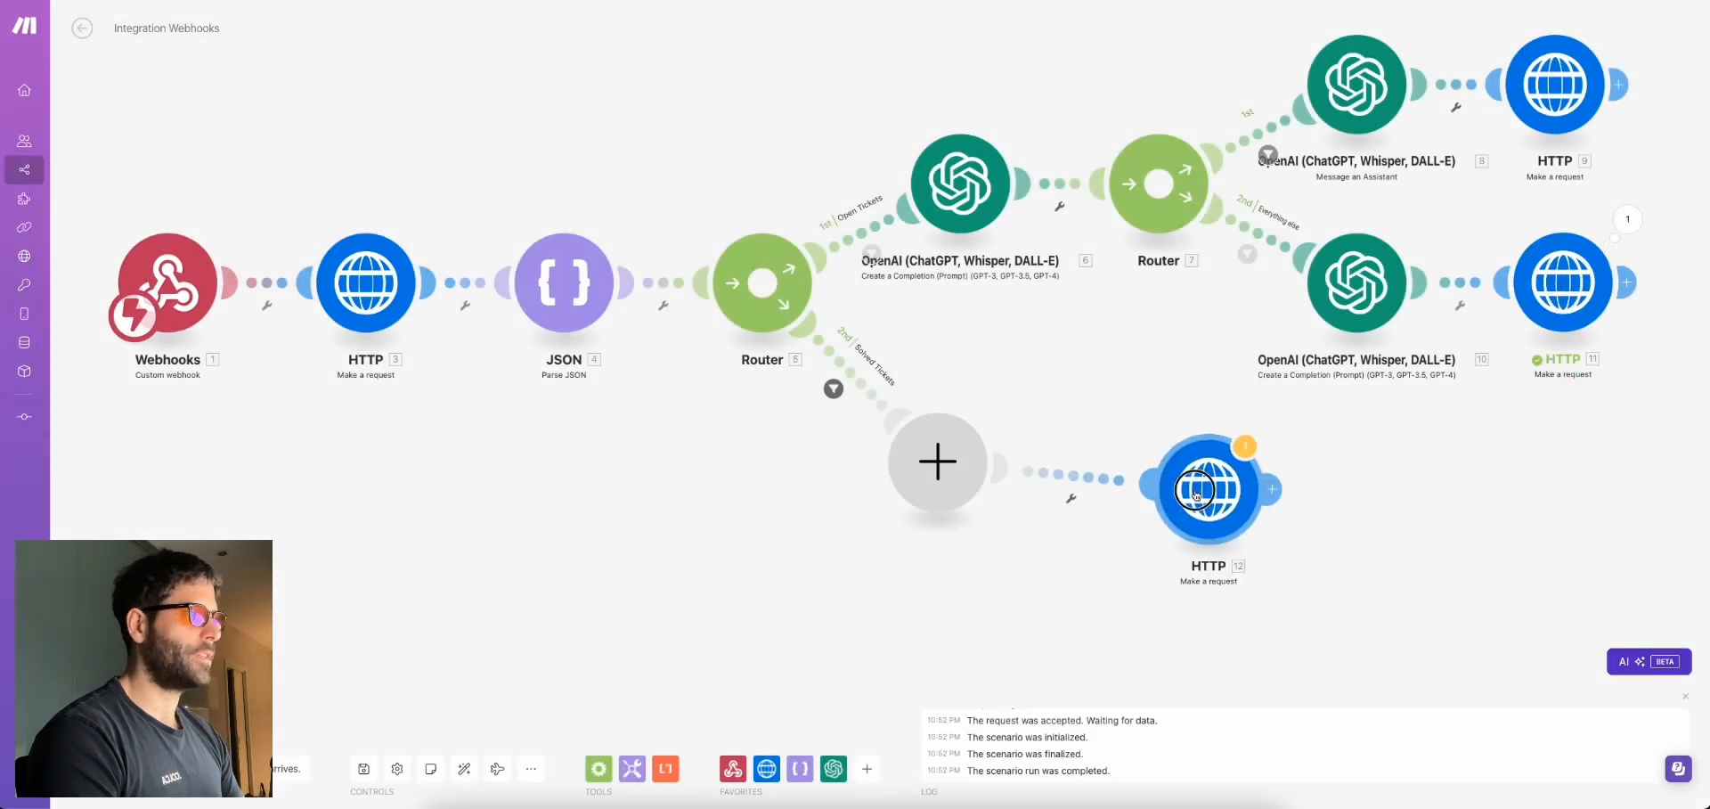
{"action": "left_click", "coordinate": [997, 466]}
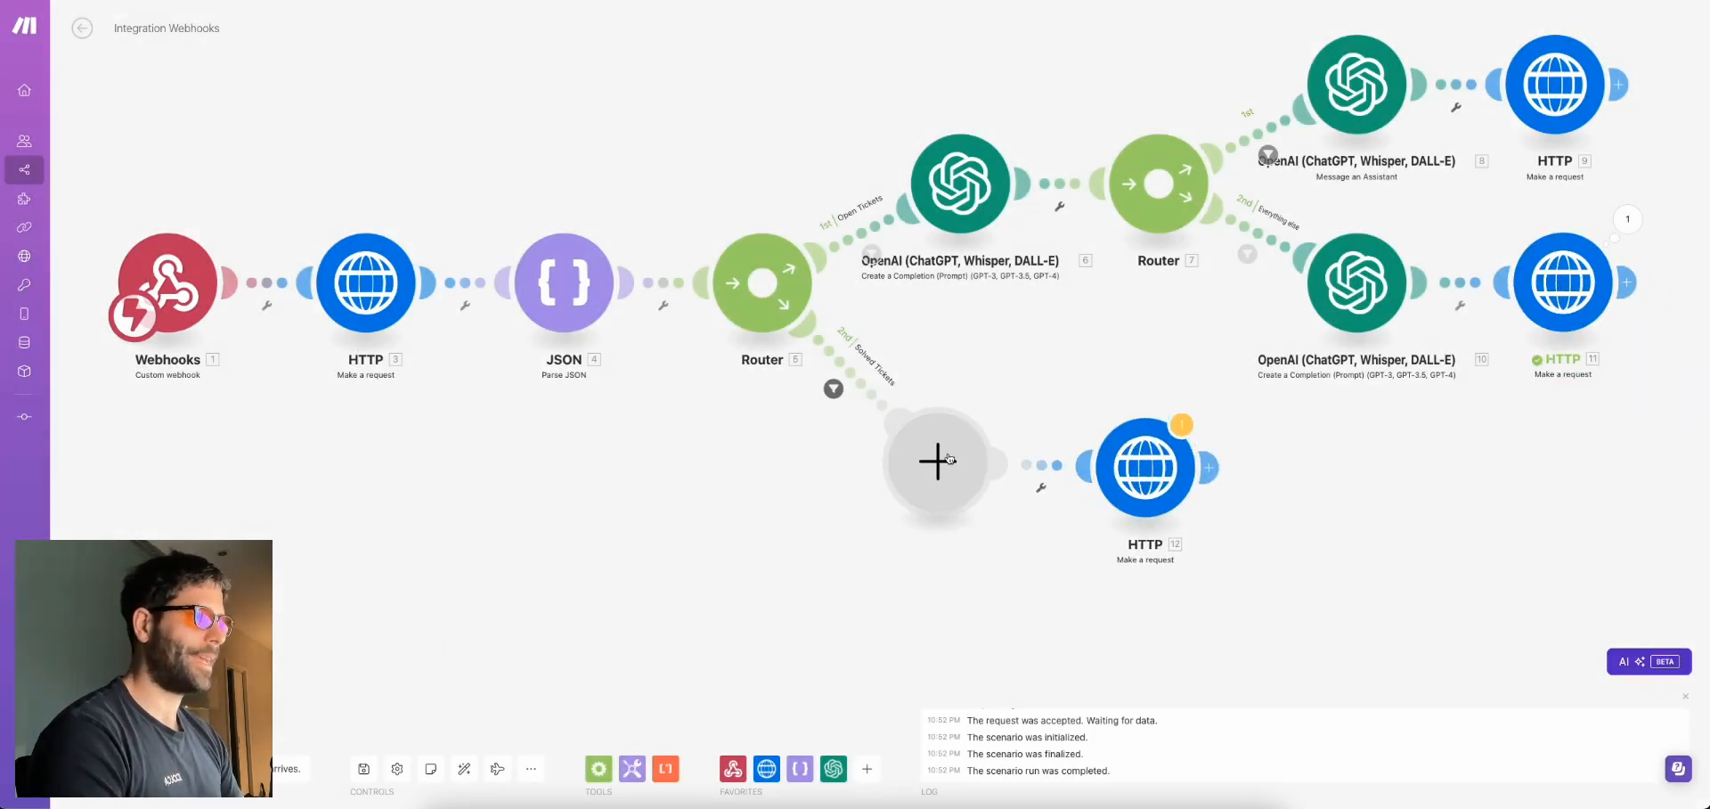
{"action": "left_click_drag", "start_coordinate": [1125, 430], "coordinate": [923, 408]}
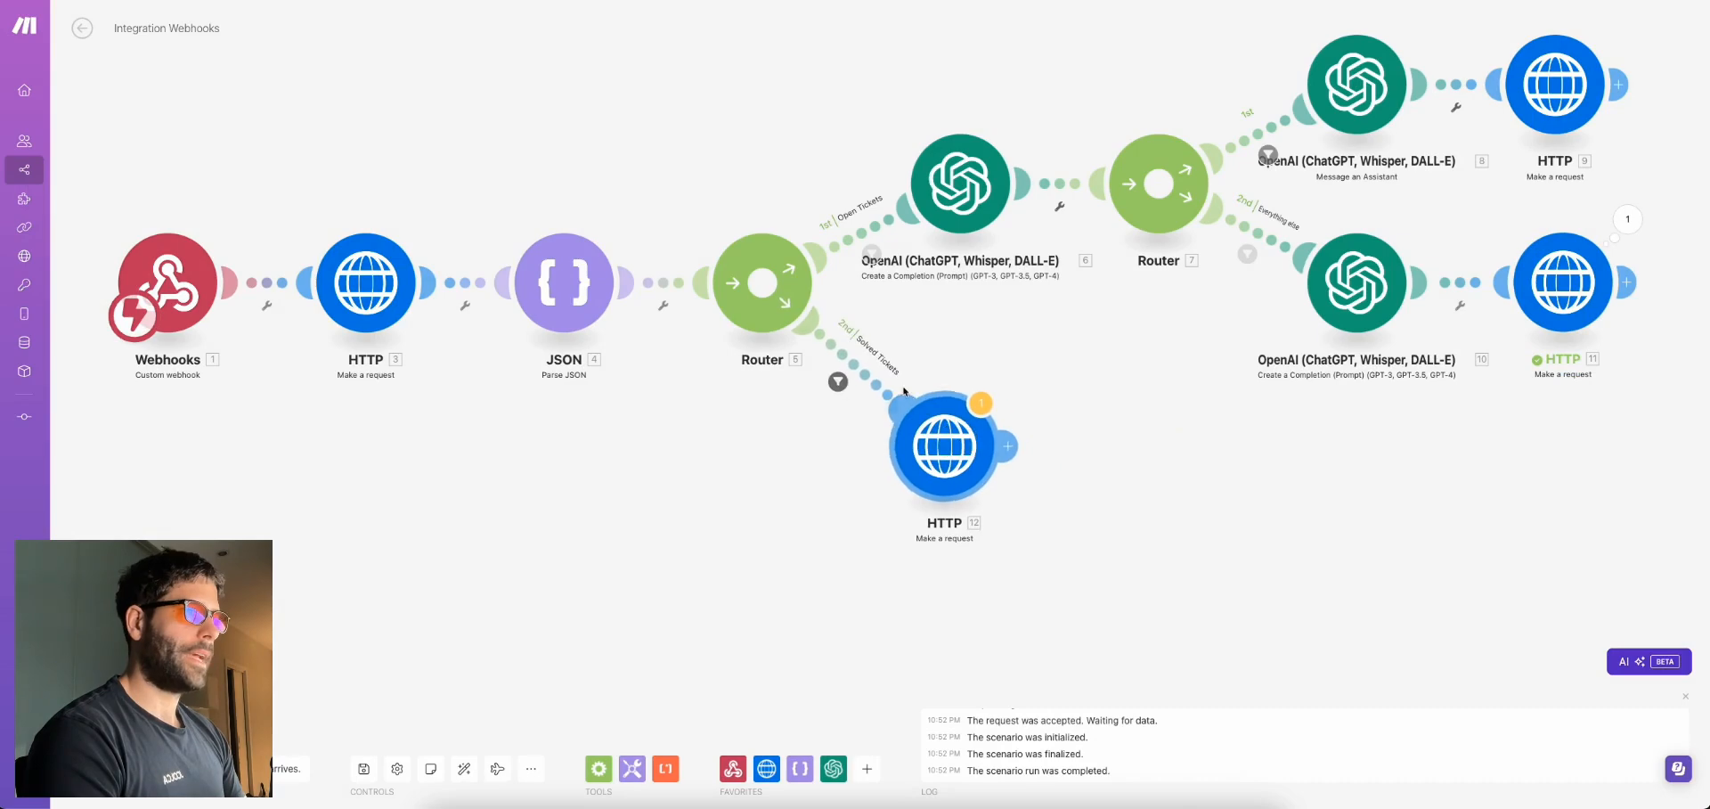
Confirm the Solved Tickets route filter condition and review HTTP 12's settings
{"action": "left_click", "coordinate": [838, 381]}
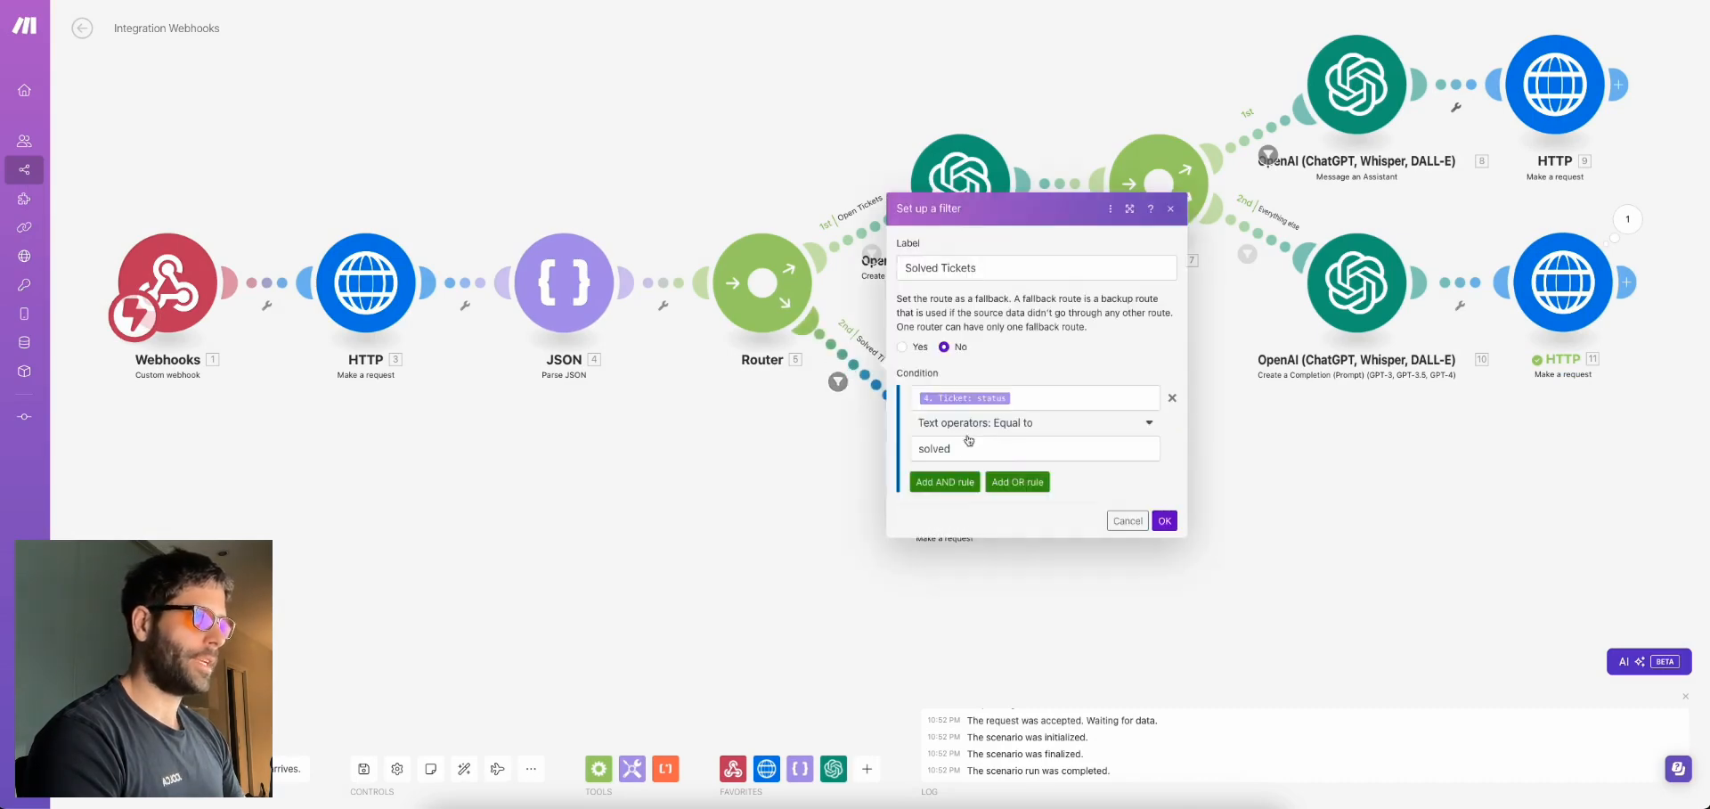
{"action": "left_click", "coordinate": [805, 434]}
{"action": "left_click", "coordinate": [933, 454]}
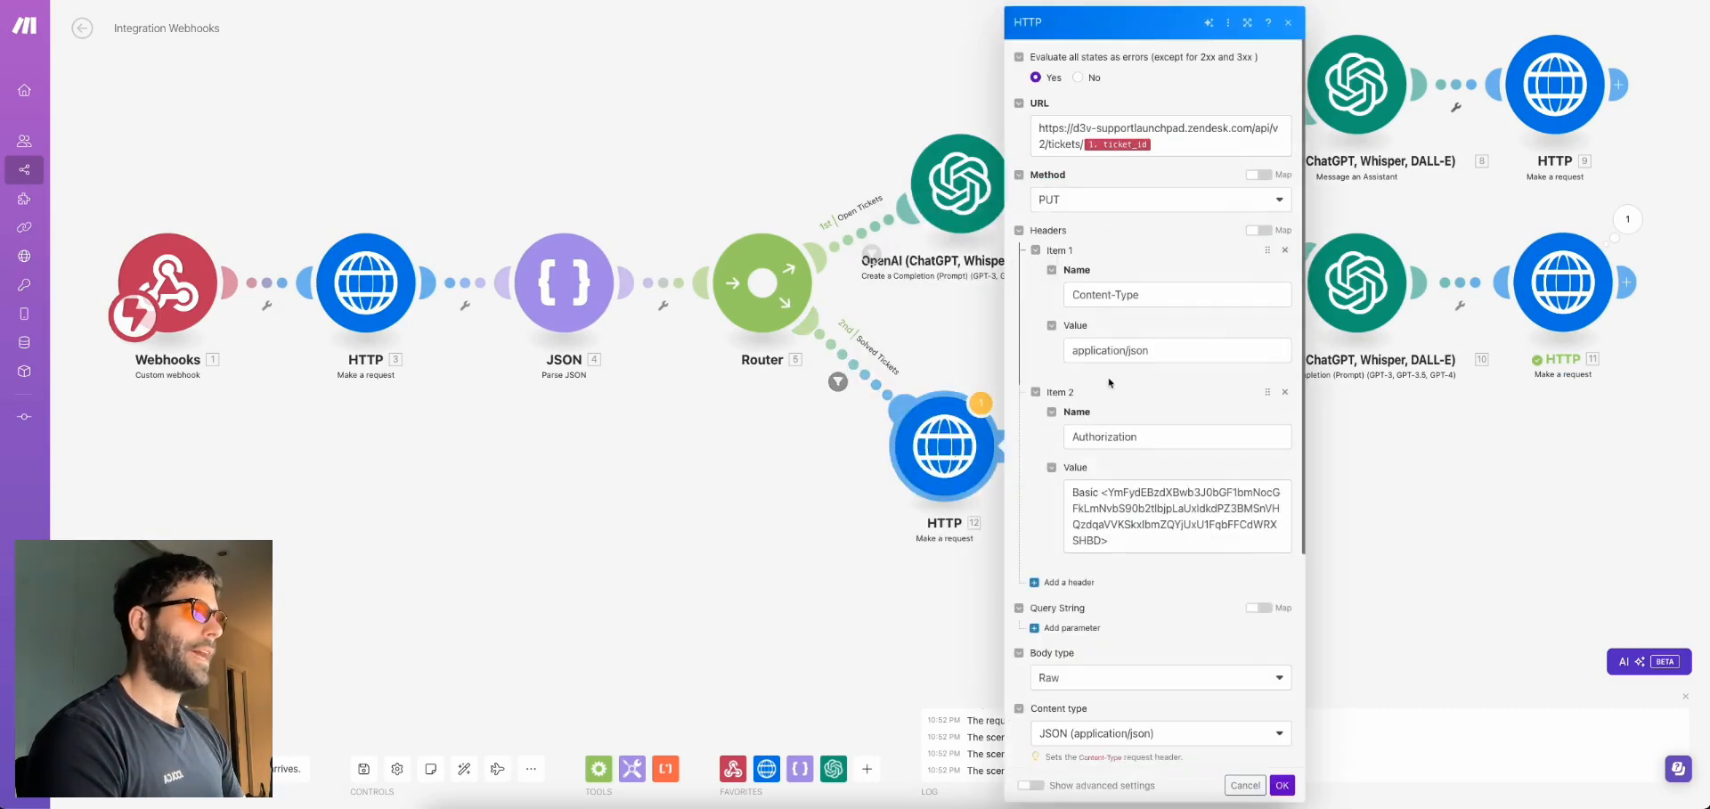
{"action": "scroll", "coordinate": [1109, 383], "scroll_direction": "down", "scroll_amount": 5}
{"action": "scroll", "coordinate": [1110, 383], "scroll_direction": "up", "scroll_amount": 5}
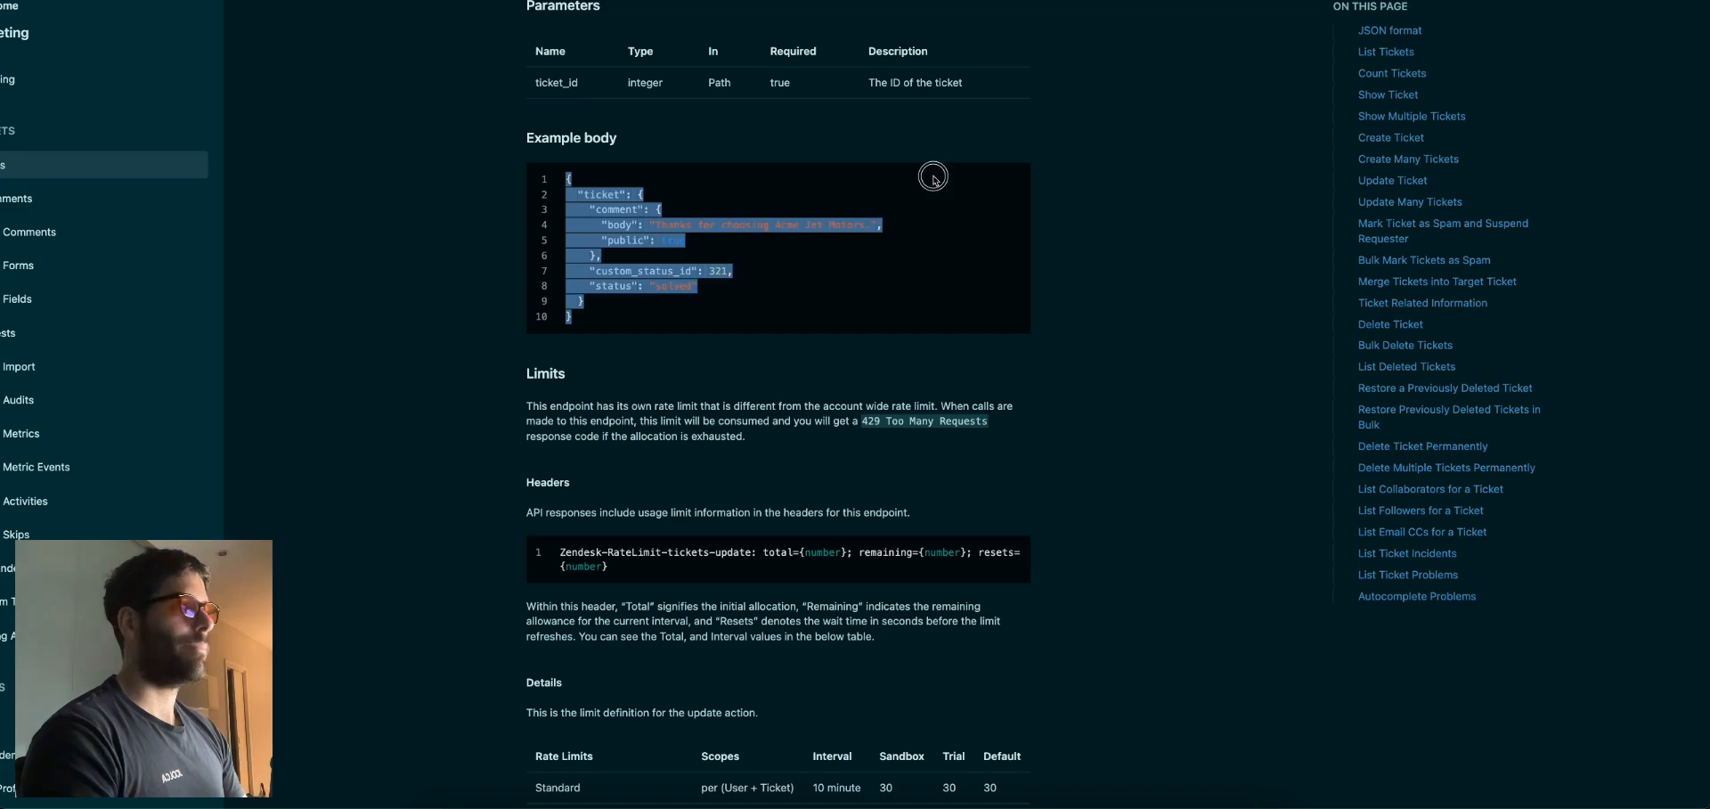
{"action": "left_click", "coordinate": [866, 195]}
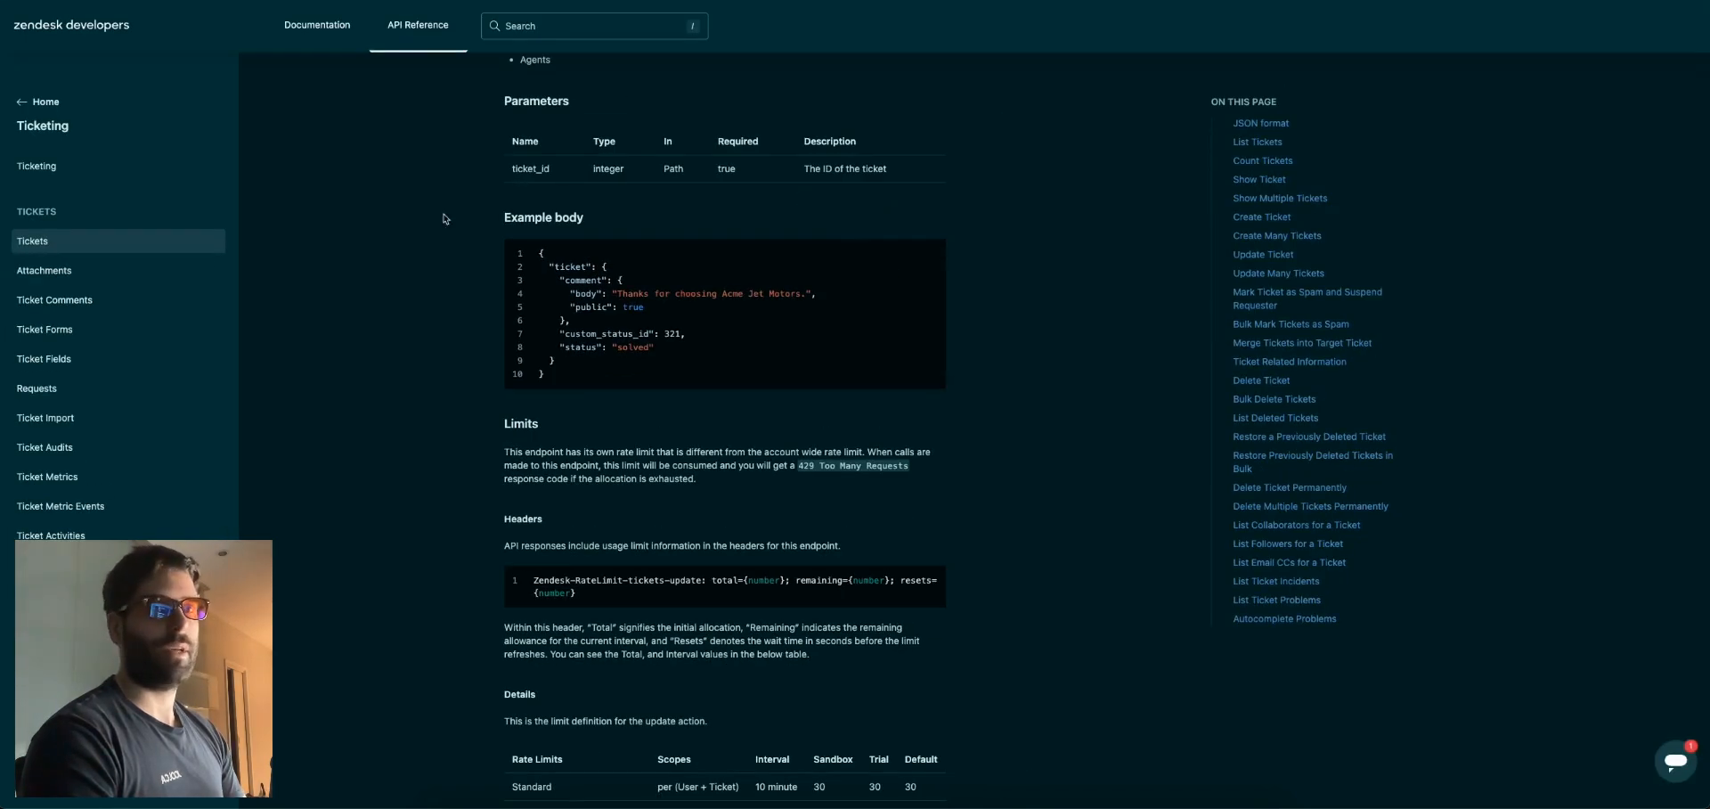
Find List Comments under Ticket Comments and expand its Nodejs code sample
{"action": "left_click", "coordinate": [73, 303]}
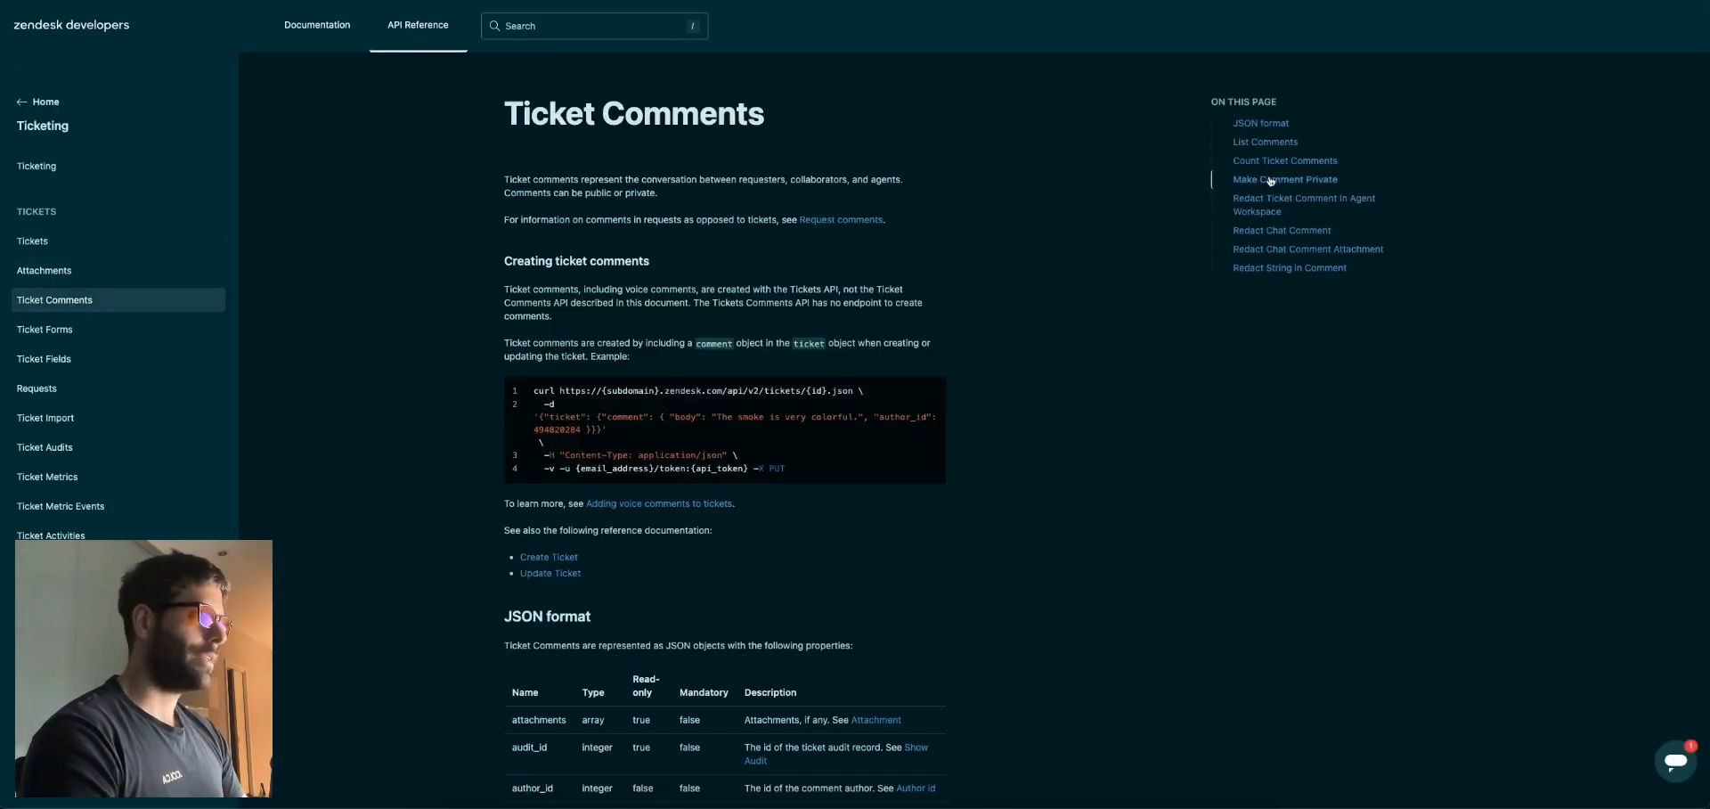
{"action": "left_click", "coordinate": [1265, 143]}
{"action": "scroll", "coordinate": [605, 408], "scroll_direction": "down", "scroll_amount": 6}
{"action": "scroll", "coordinate": [605, 408], "scroll_direction": "down", "scroll_amount": 4}
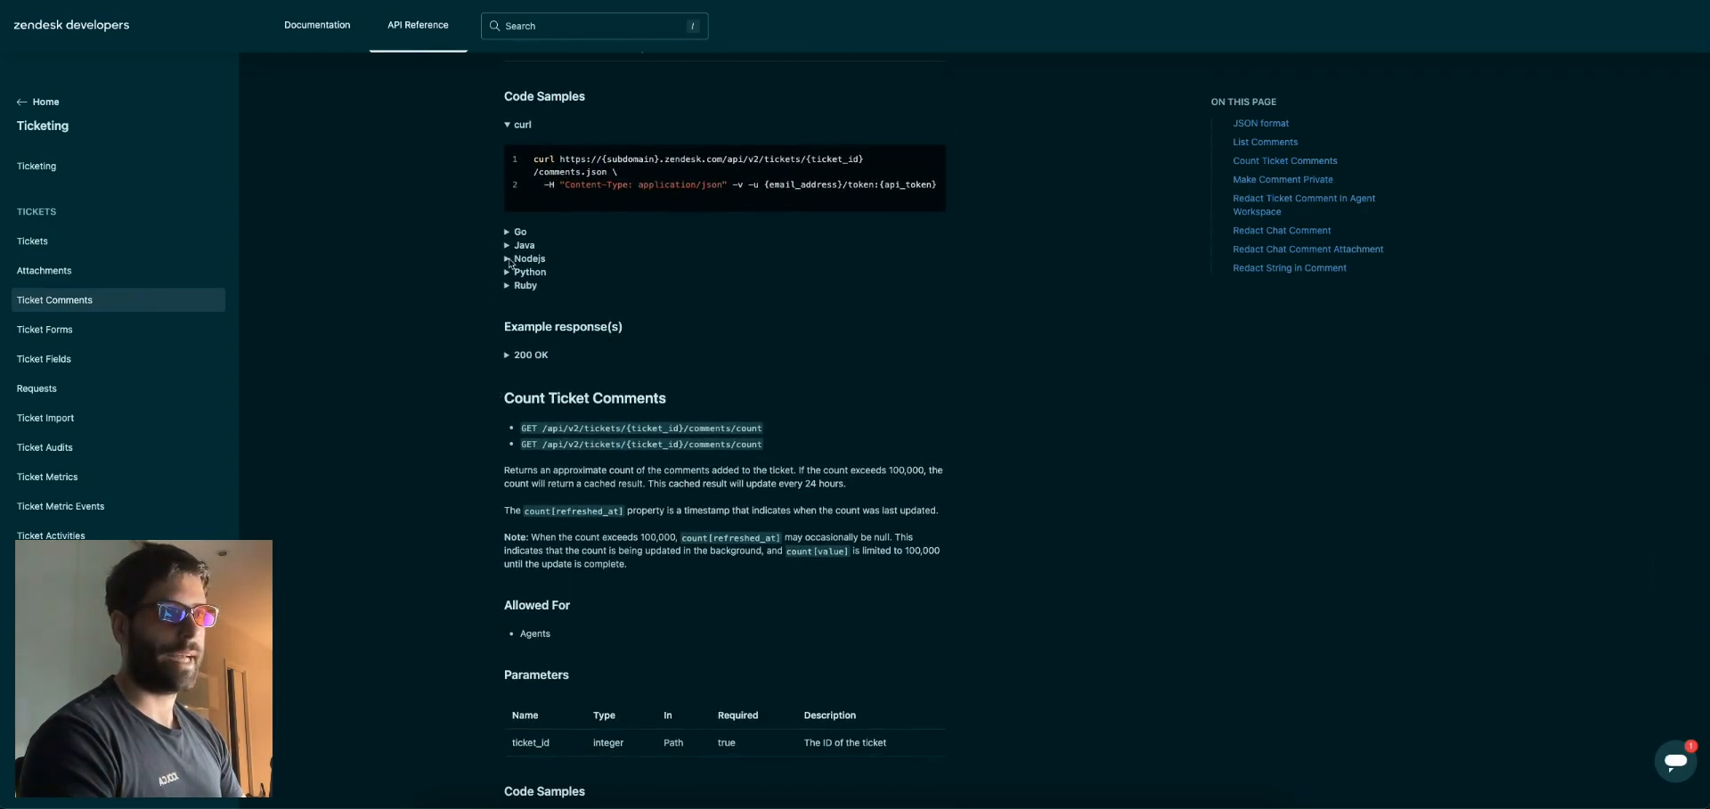
{"action": "left_click", "coordinate": [512, 258]}
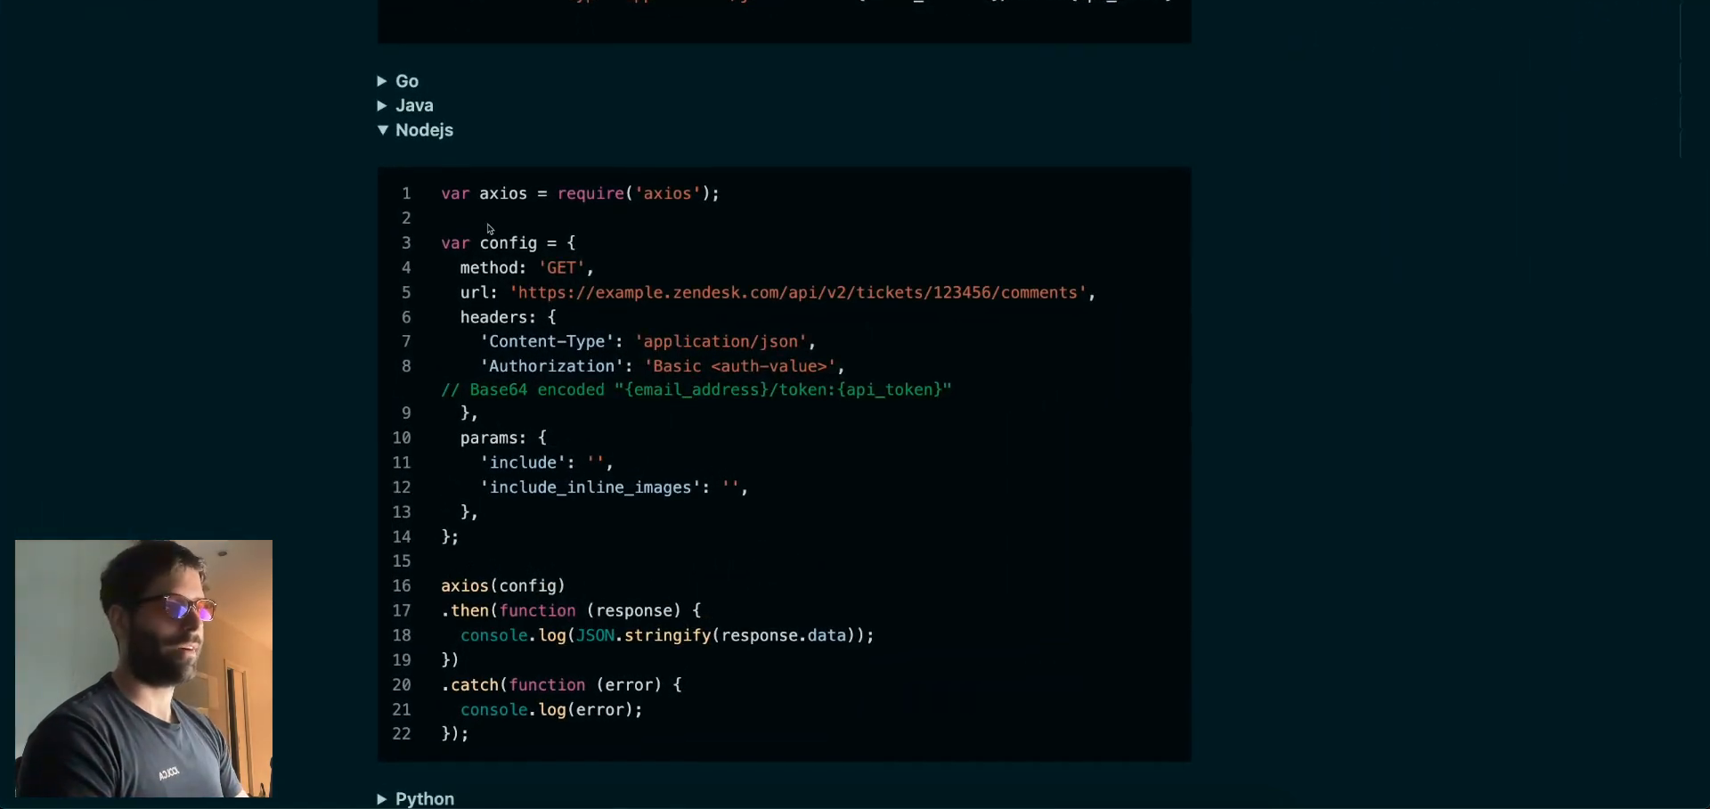
Study the example tickets/{id}/comments URL and the Content-Type and Authorization headers
{"action": "mouse_move", "coordinate": [520, 292]}
{"action": "left_mouse_down"}
{"action": "mouse_move", "coordinate": [1084, 294]}
{"action": "mouse_move", "coordinate": [518, 297]}
{"action": "left_mouse_up"}
{"action": "left_click", "coordinate": [999, 294]}
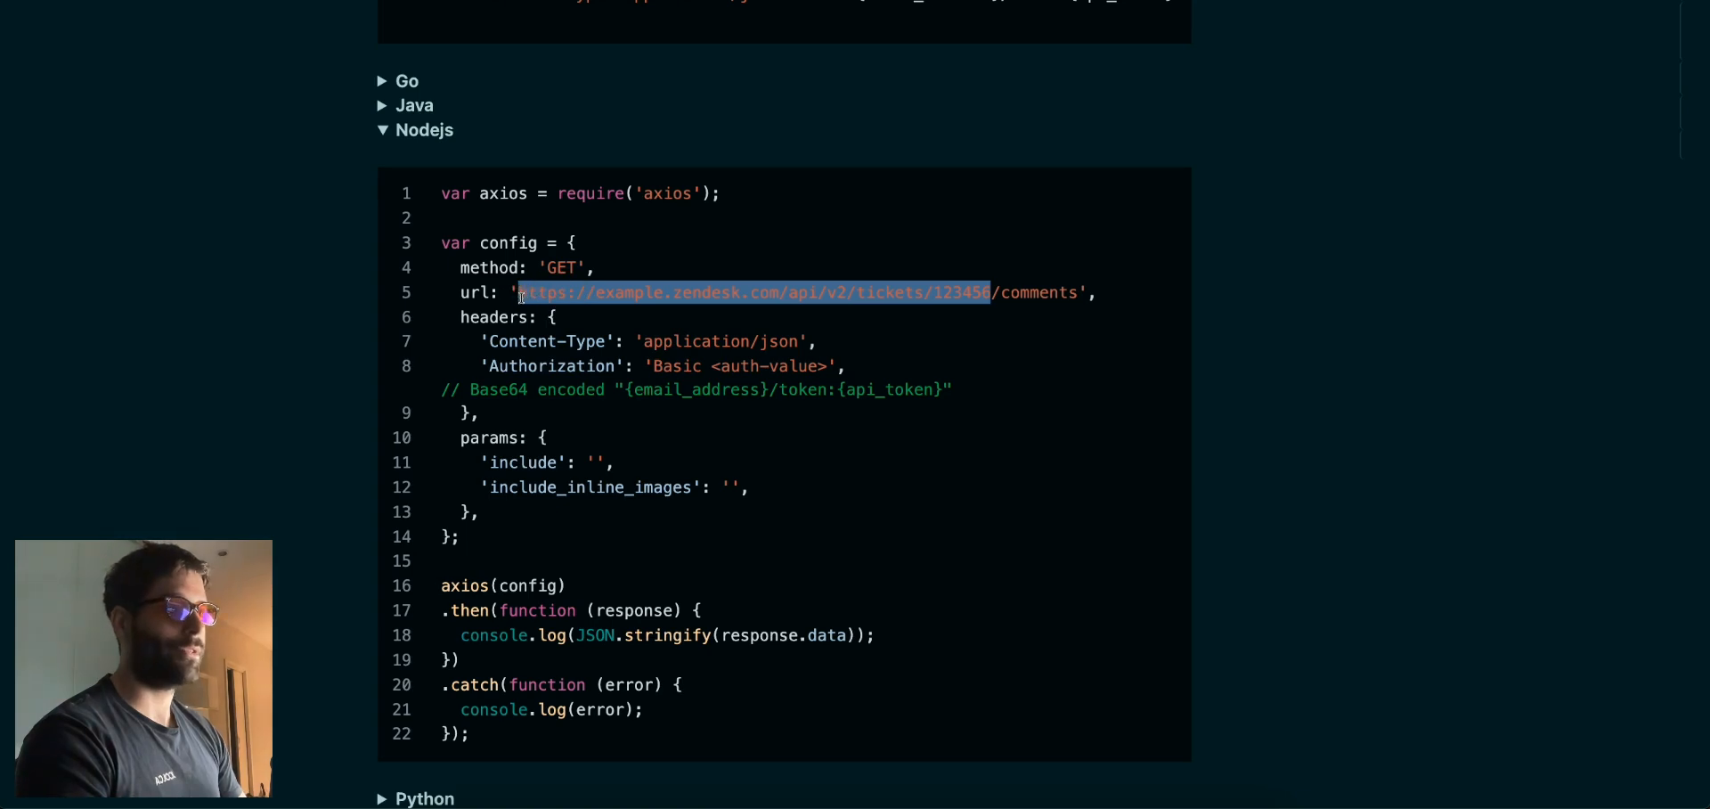
{"action": "left_click", "coordinate": [517, 297]}
{"action": "double_click", "coordinate": [1042, 295]}
{"action": "left_click", "coordinate": [1055, 294]}
{"action": "left_click_drag", "start_coordinate": [1081, 292], "coordinate": [1001, 293]}
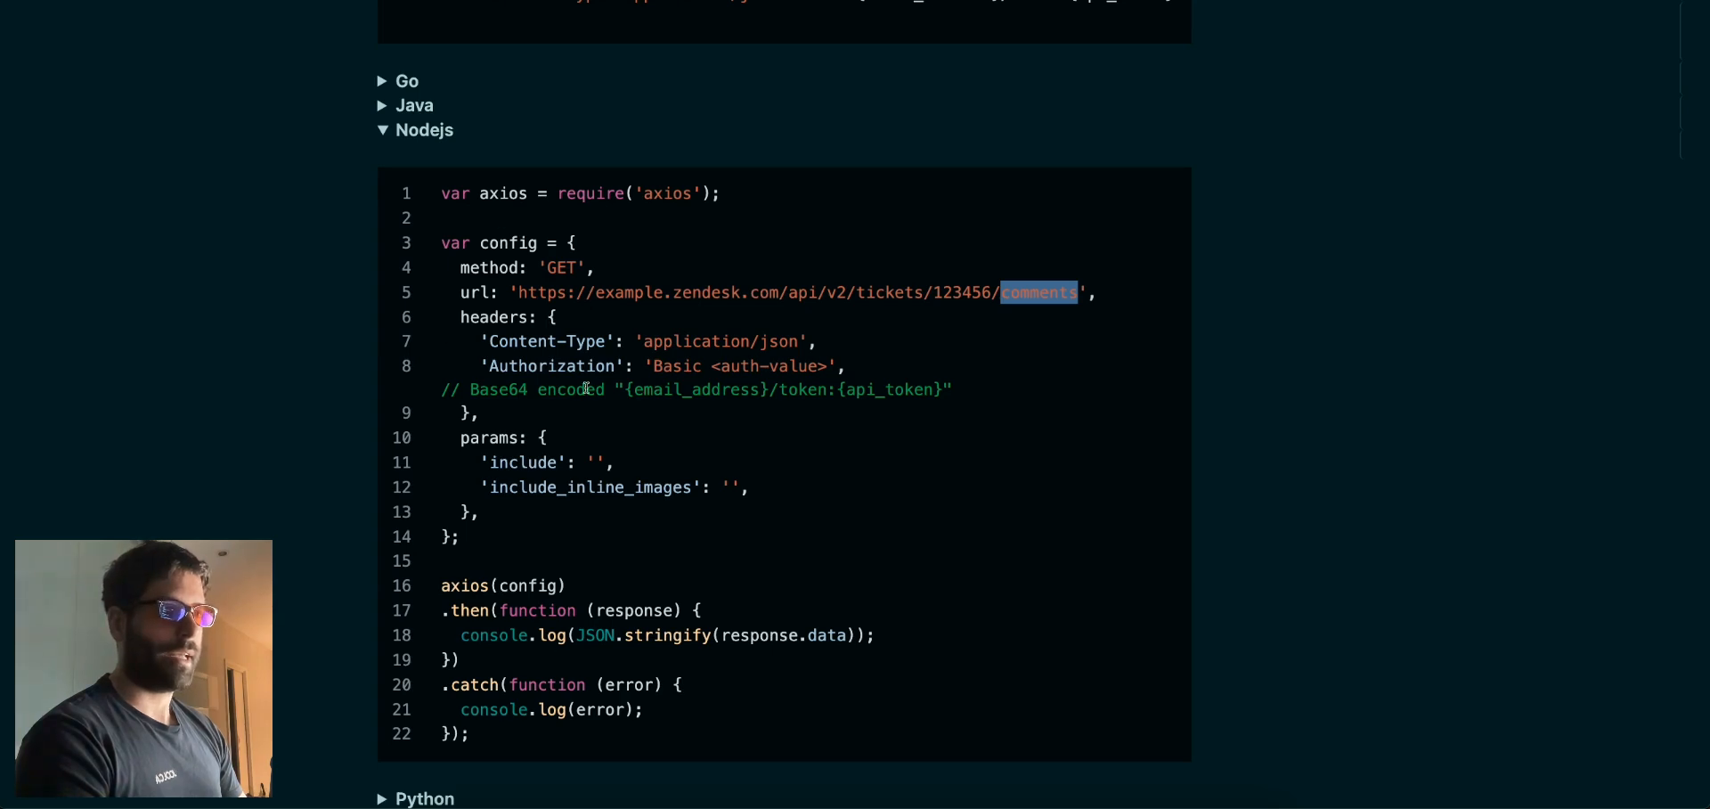
{"action": "left_click_drag", "start_coordinate": [846, 368], "coordinate": [489, 344]}
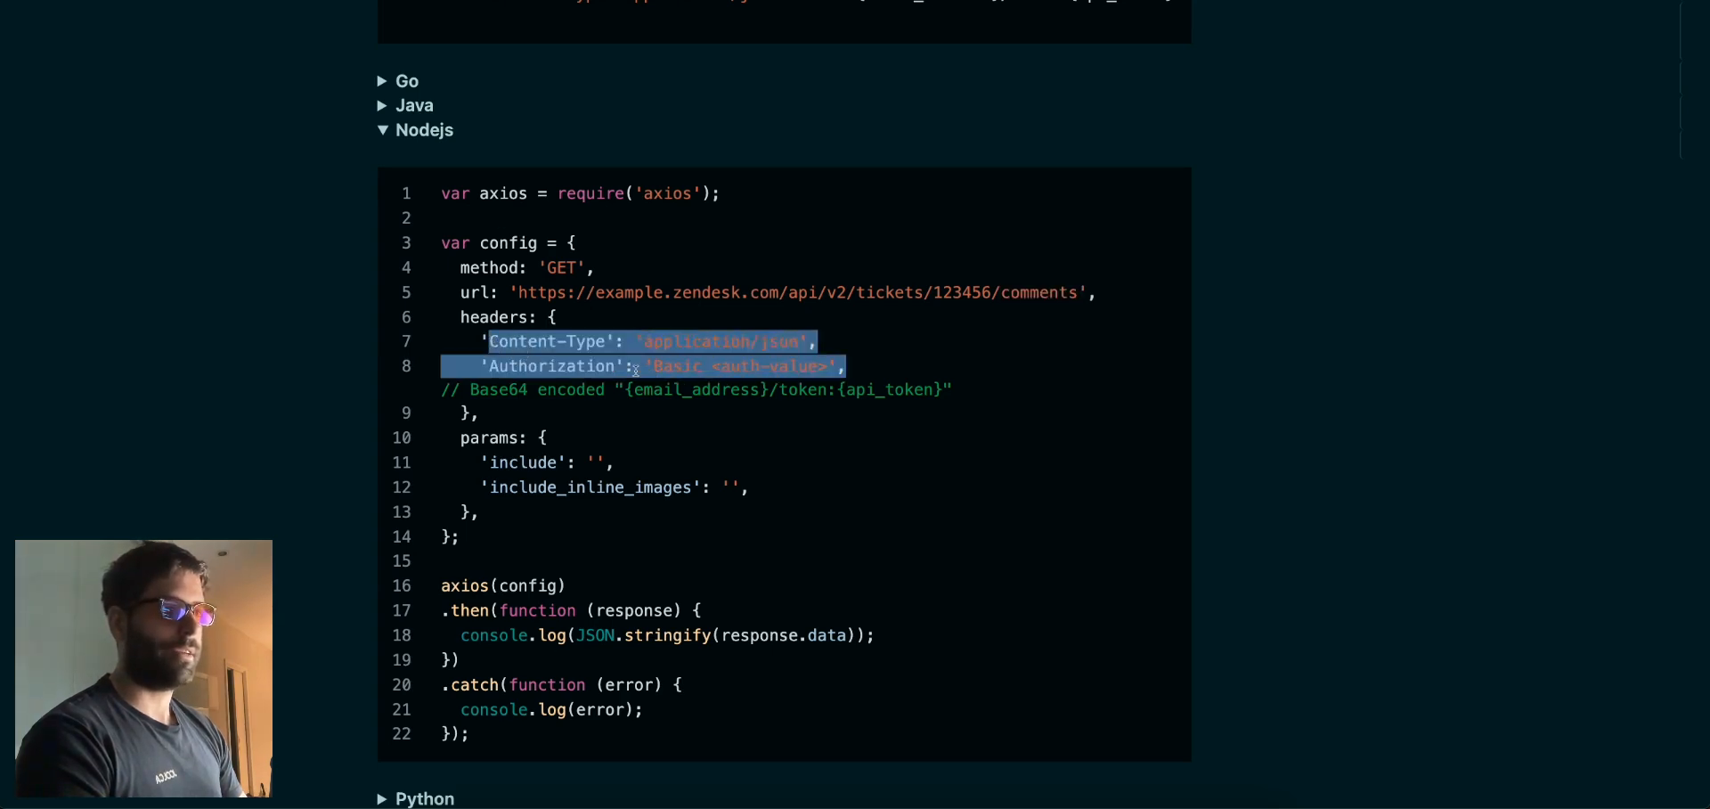
{"action": "key", "text": "ctrl+Tab"}
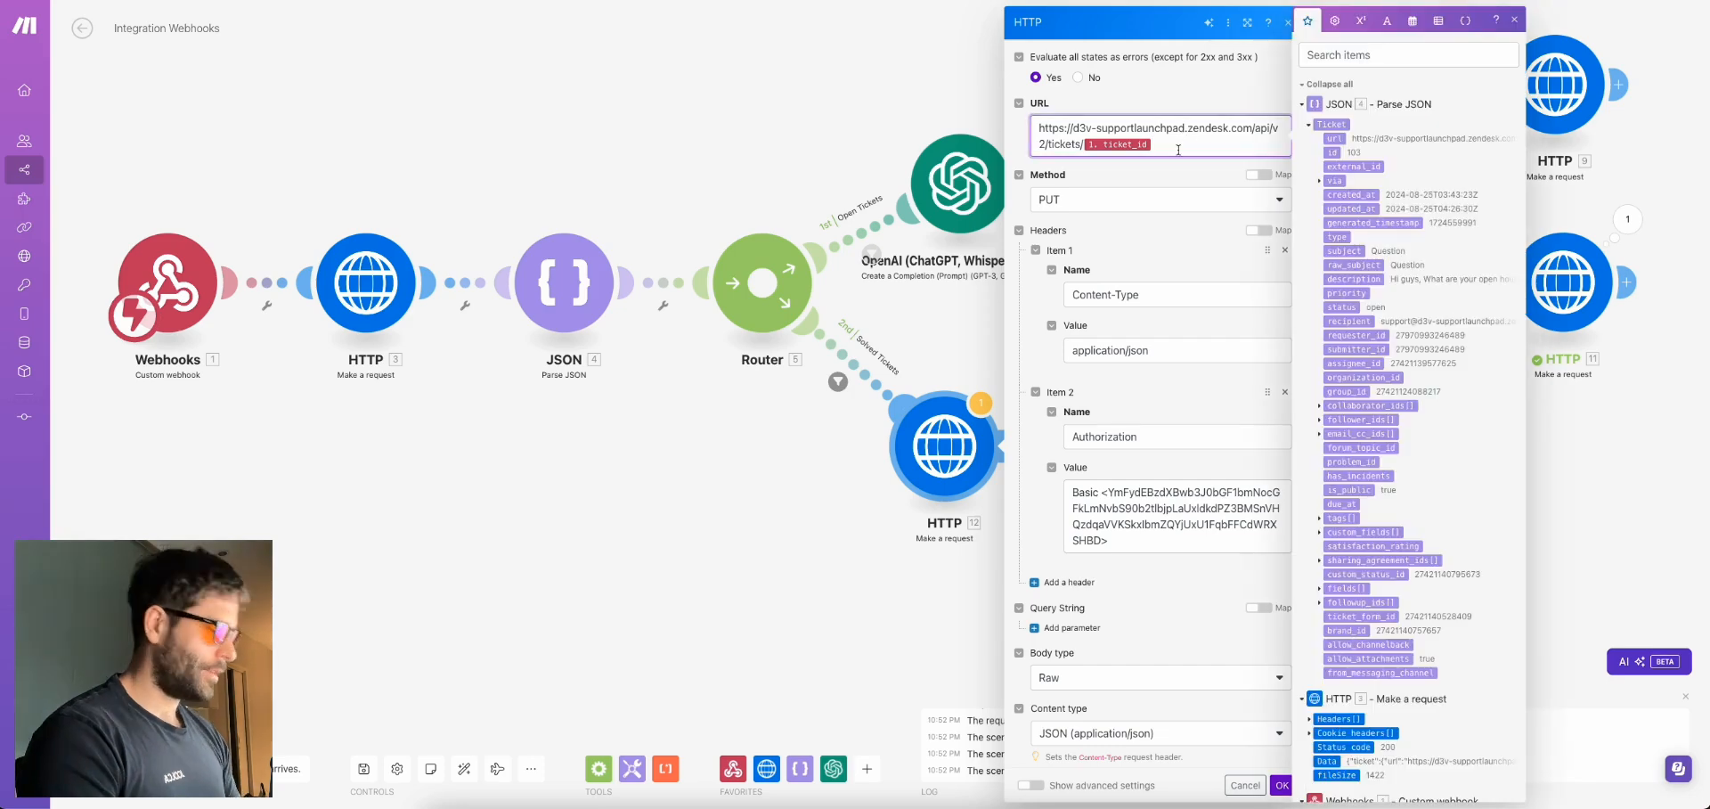
Make HTTP 12 a GET to the ticket's /comments URL with no body, content type or body type
{"action": "type", "text": "/comments"}
{"action": "left_click", "coordinate": [1188, 187]}
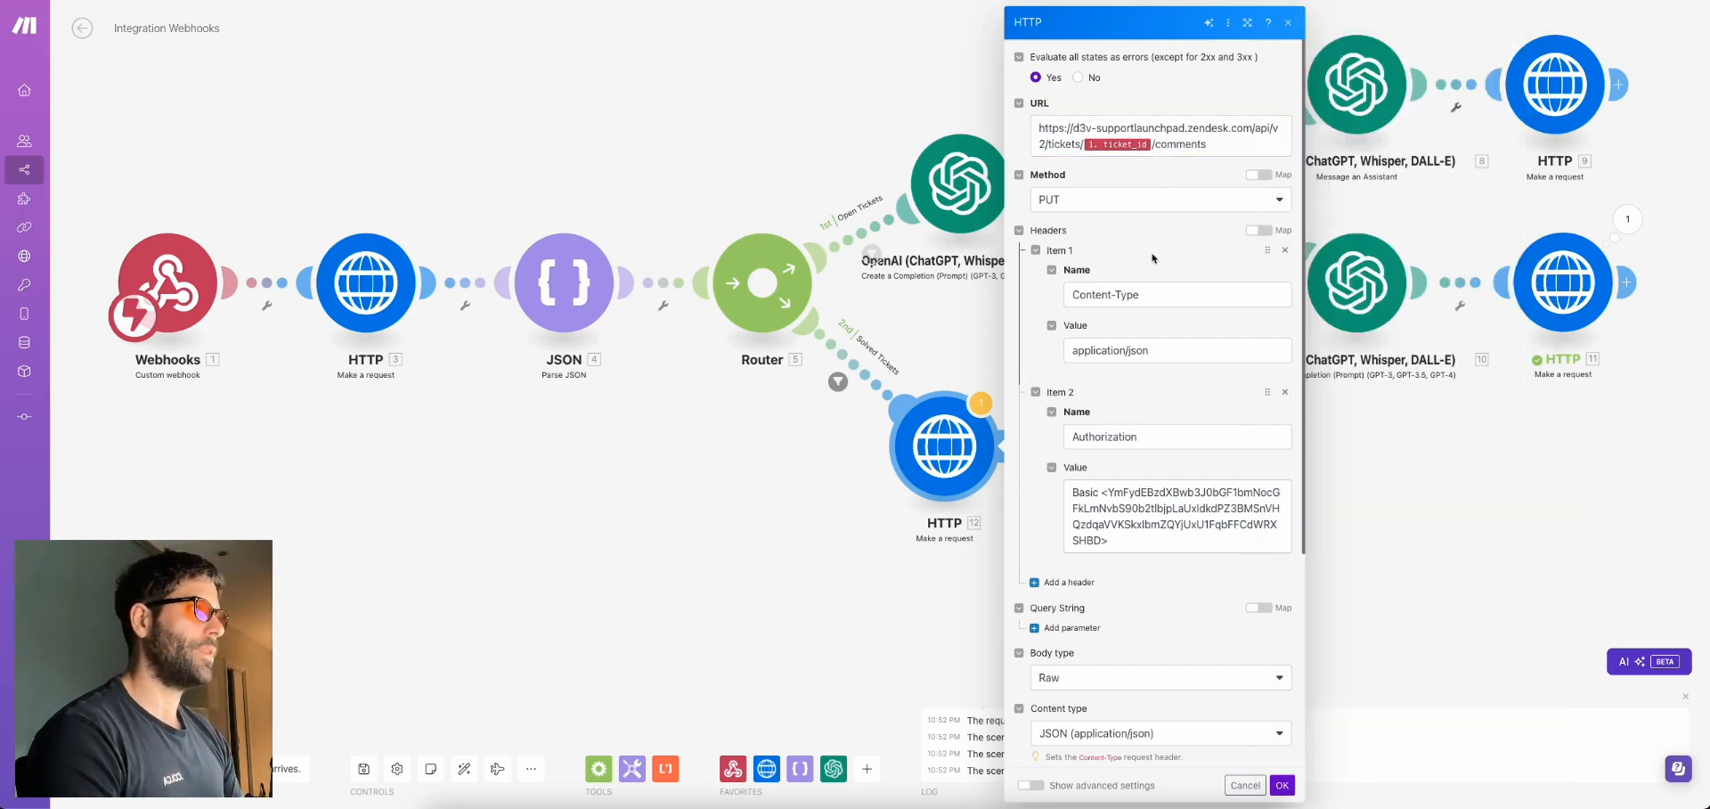
{"action": "left_click", "coordinate": [1067, 202]}
{"action": "left_click", "coordinate": [1077, 225]}
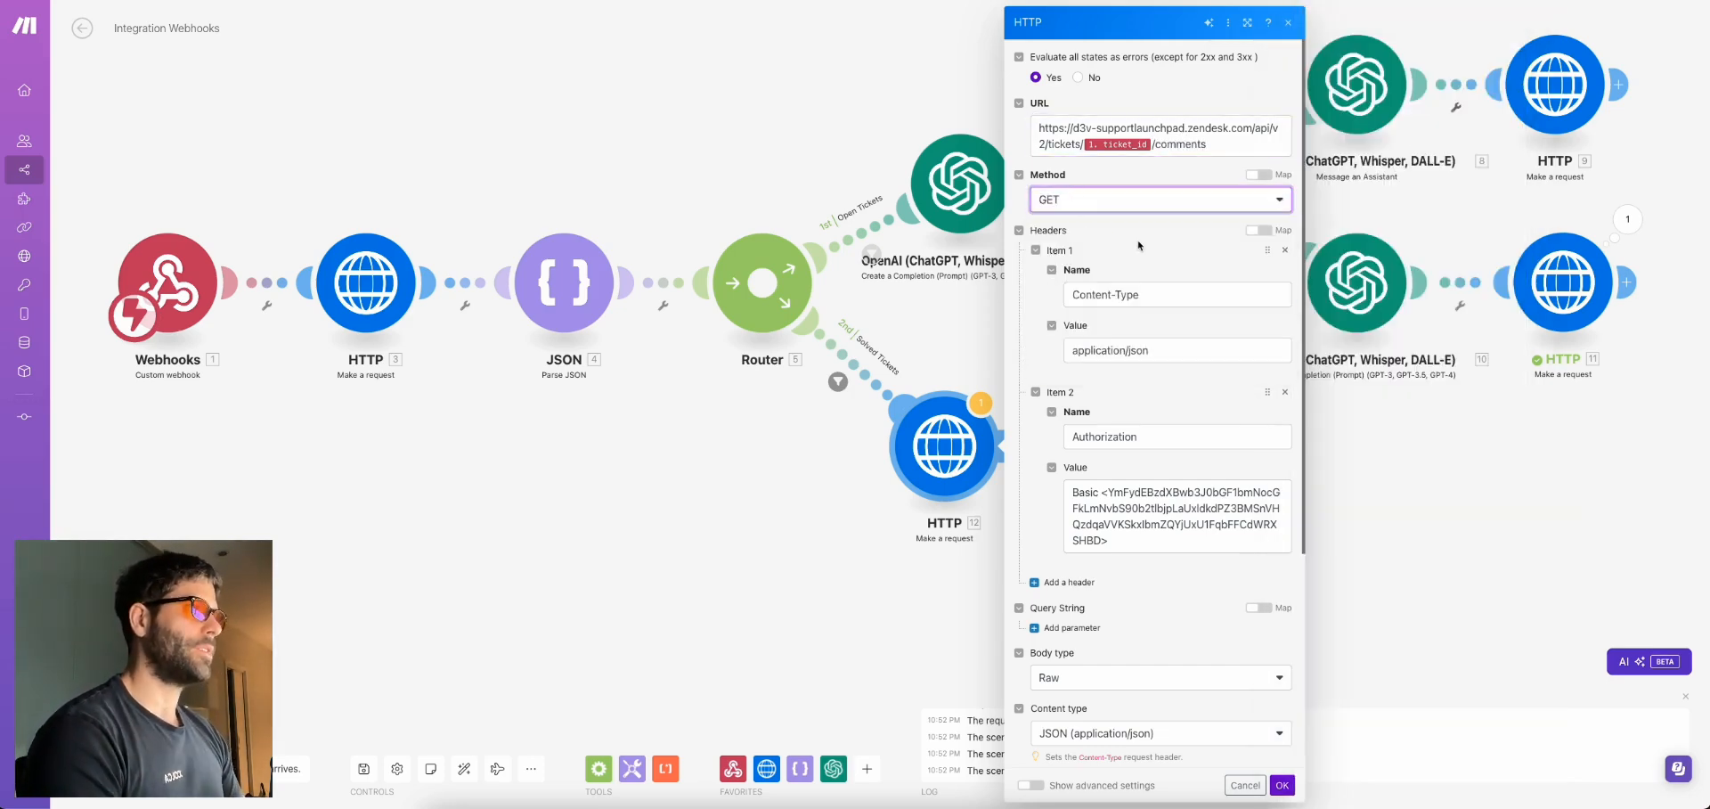
{"action": "scroll", "coordinate": [1138, 246], "scroll_direction": "down", "scroll_amount": 4}
{"action": "left_click_drag", "start_coordinate": [1073, 634], "coordinate": [1041, 504]}
{"action": "key", "text": "BackSpace"}
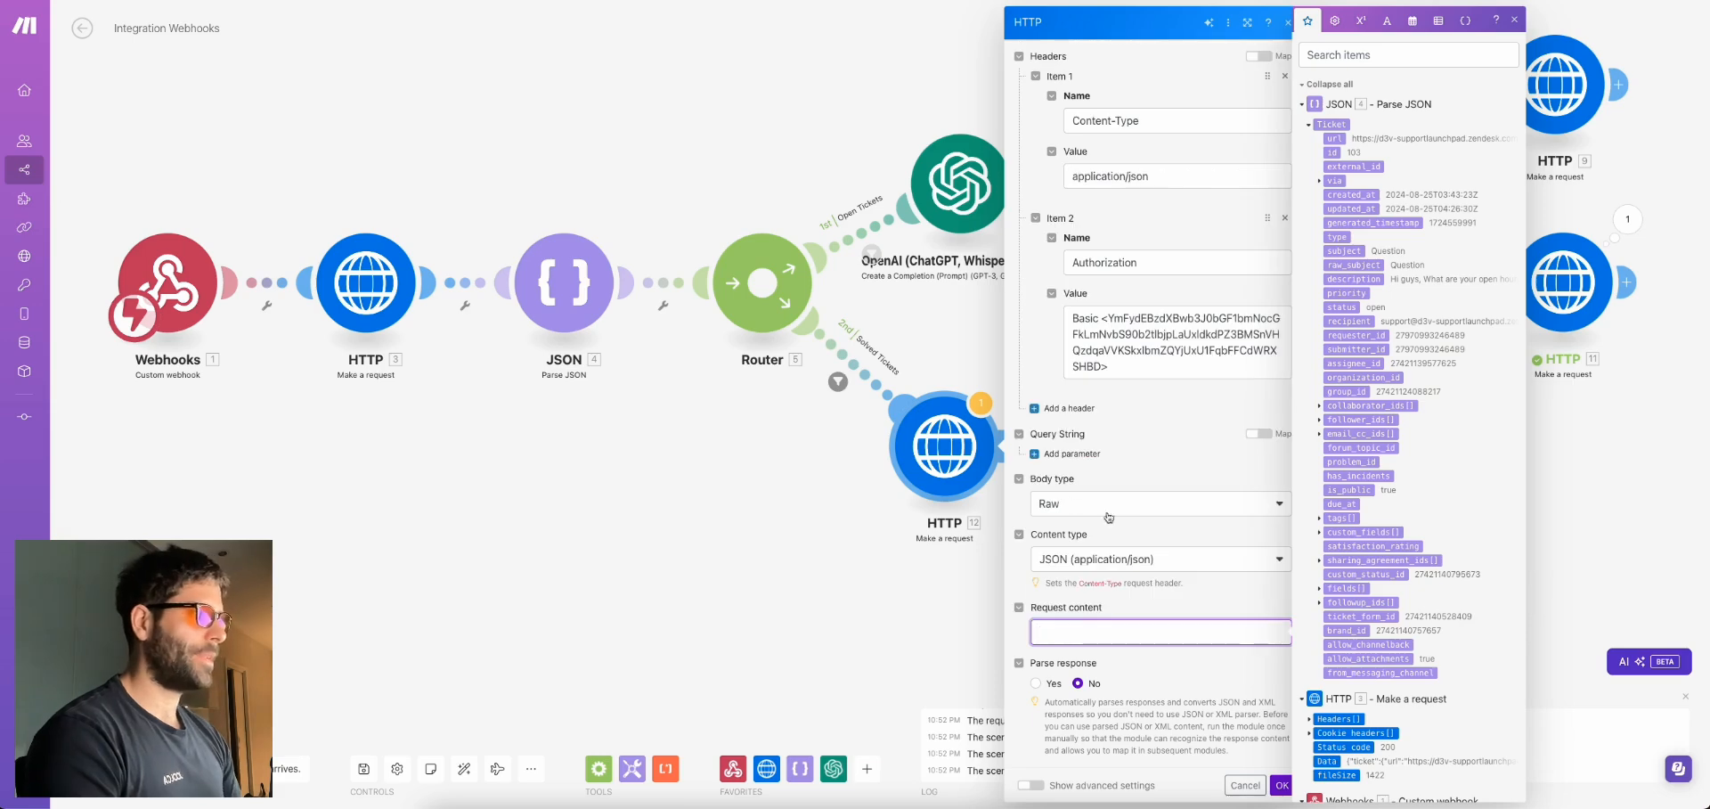
{"action": "left_click", "coordinate": [1185, 562]}
{"action": "left_click", "coordinate": [1166, 577]}
{"action": "left_click", "coordinate": [1163, 506]}
{"action": "left_click", "coordinate": [1121, 527]}
{"action": "left_click", "coordinate": [1283, 787]}
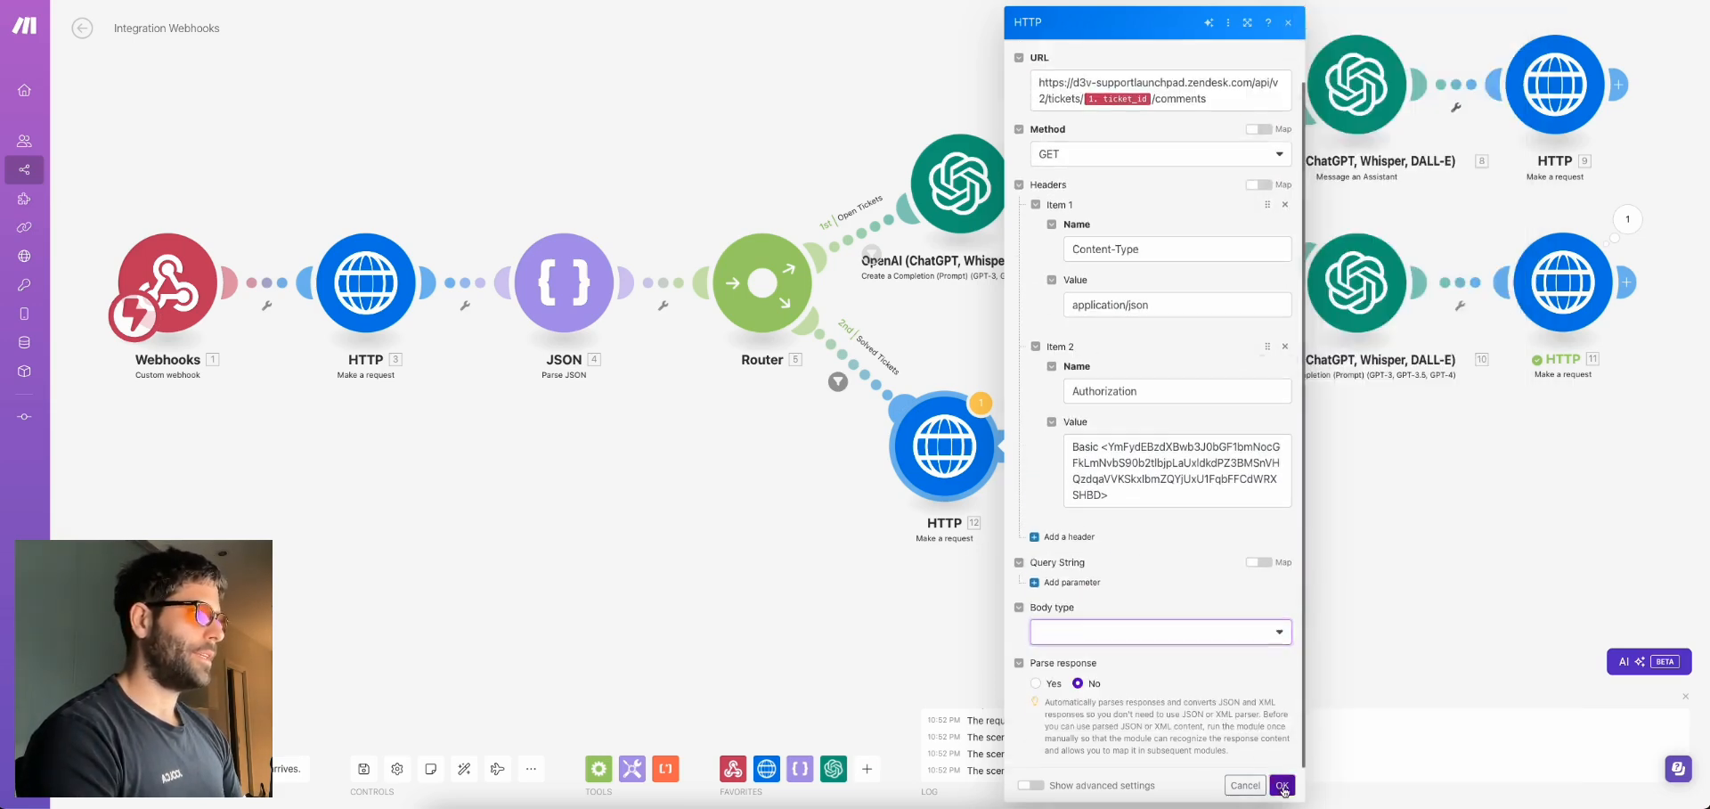
Test-run HTTP 12 for ticket_id 103 and expand the returned Data
{"action": "right_click", "coordinate": [960, 436]}
{"action": "left_click", "coordinate": [1019, 465]}
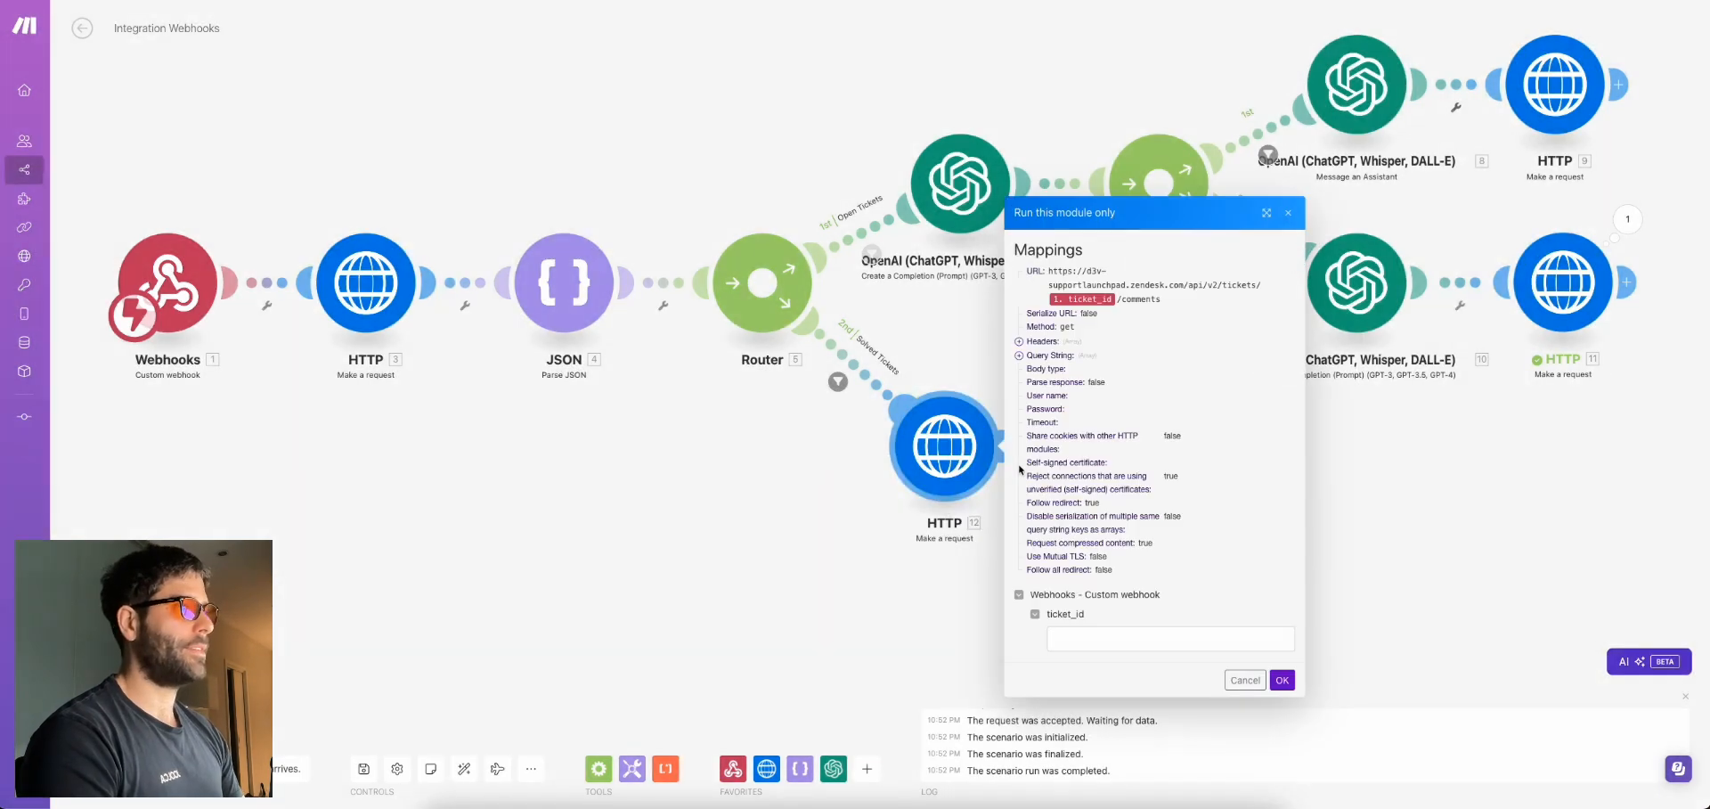
{"action": "left_click", "coordinate": [1083, 638]}
{"action": "type", "text": "1"}
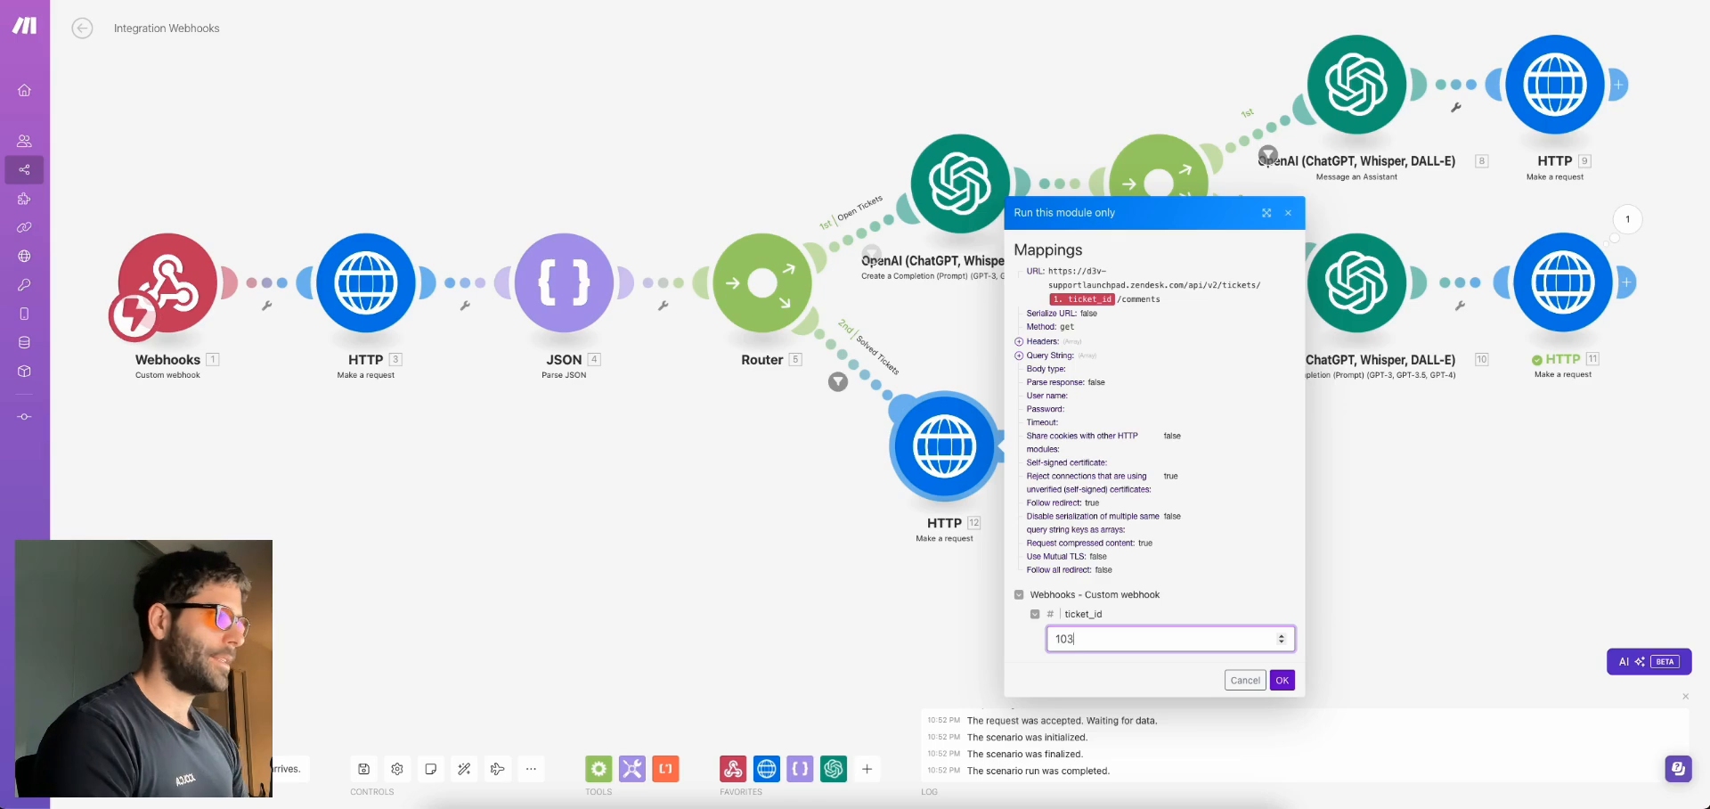
{"action": "type", "text": "03"}
{"action": "left_click", "coordinate": [1283, 679]}
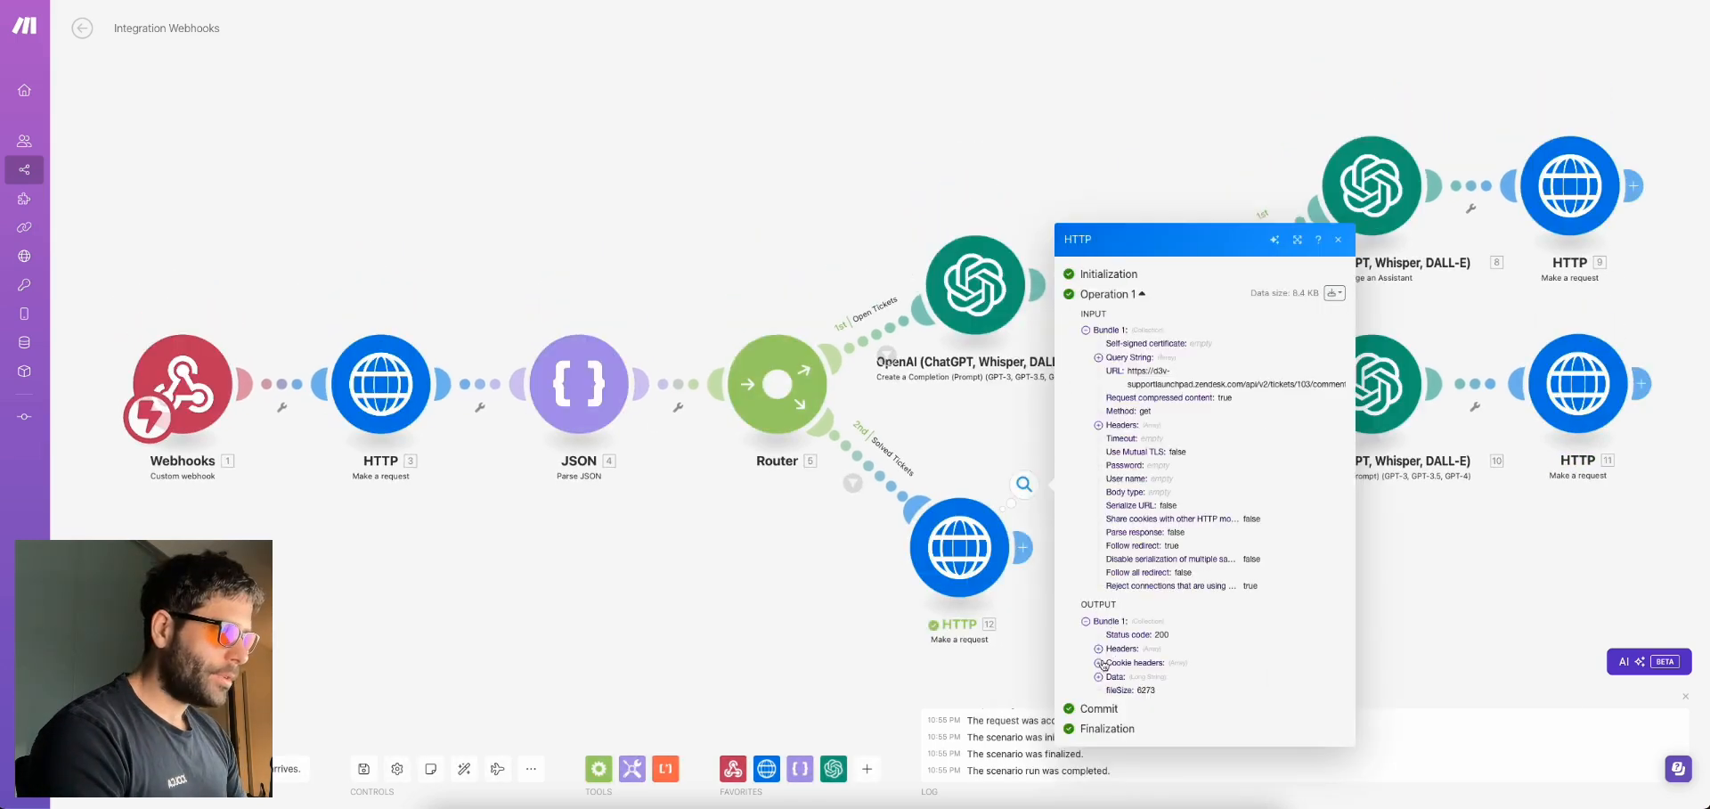
{"action": "left_click", "coordinate": [1099, 677]}
{"action": "scroll", "coordinate": [1134, 116], "scroll_direction": "down", "scroll_amount": 5}
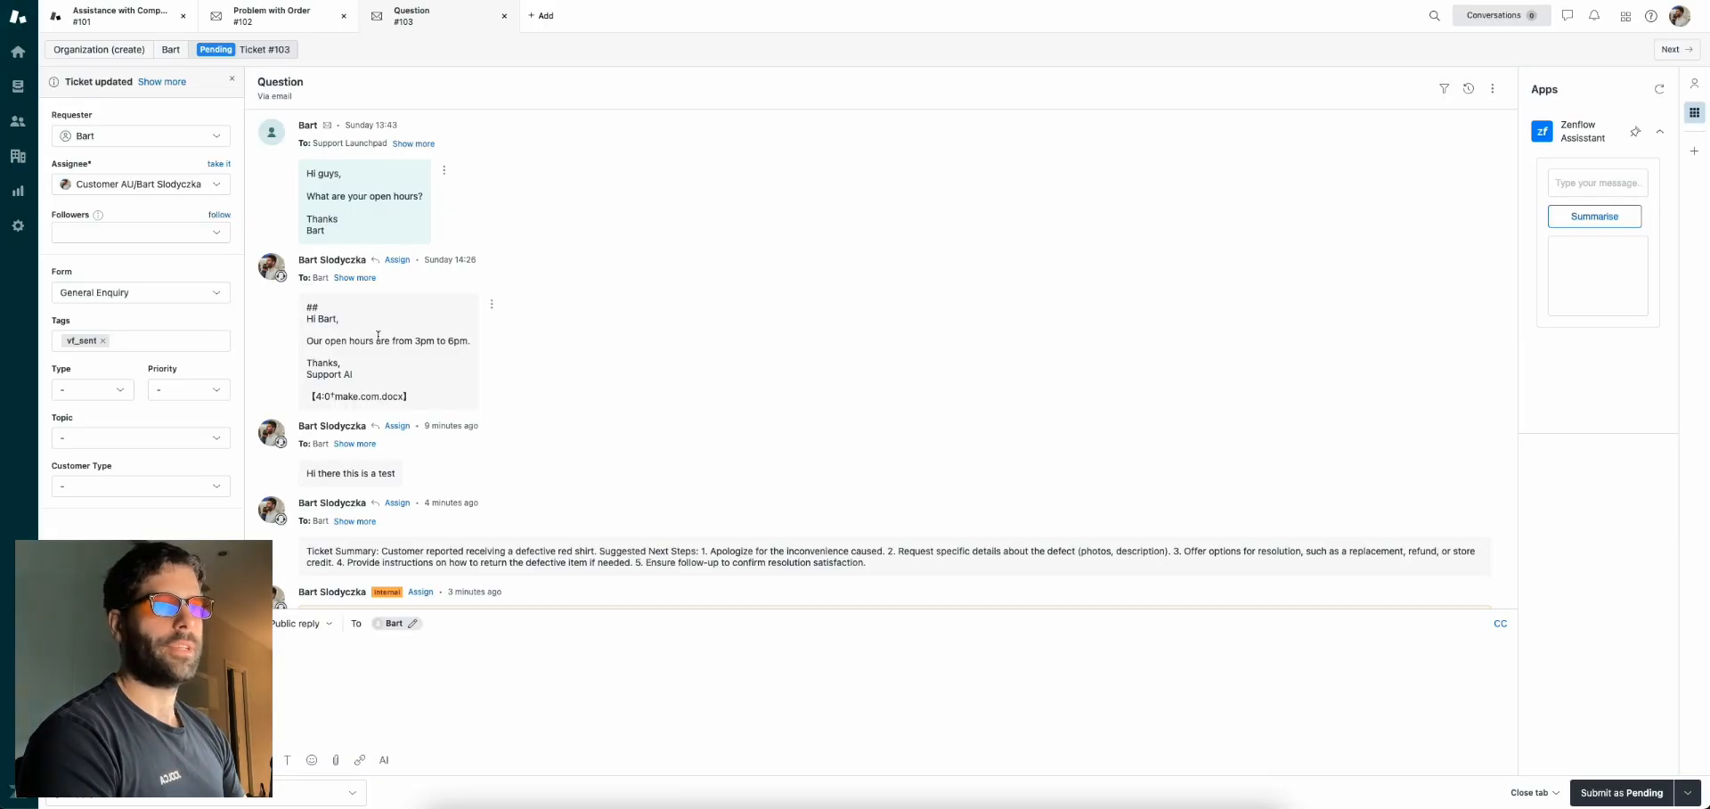
{"action": "scroll", "coordinate": [378, 336], "scroll_direction": "down", "scroll_amount": 1}
{"action": "left_click_drag", "start_coordinate": [336, 428], "coordinate": [389, 430]}
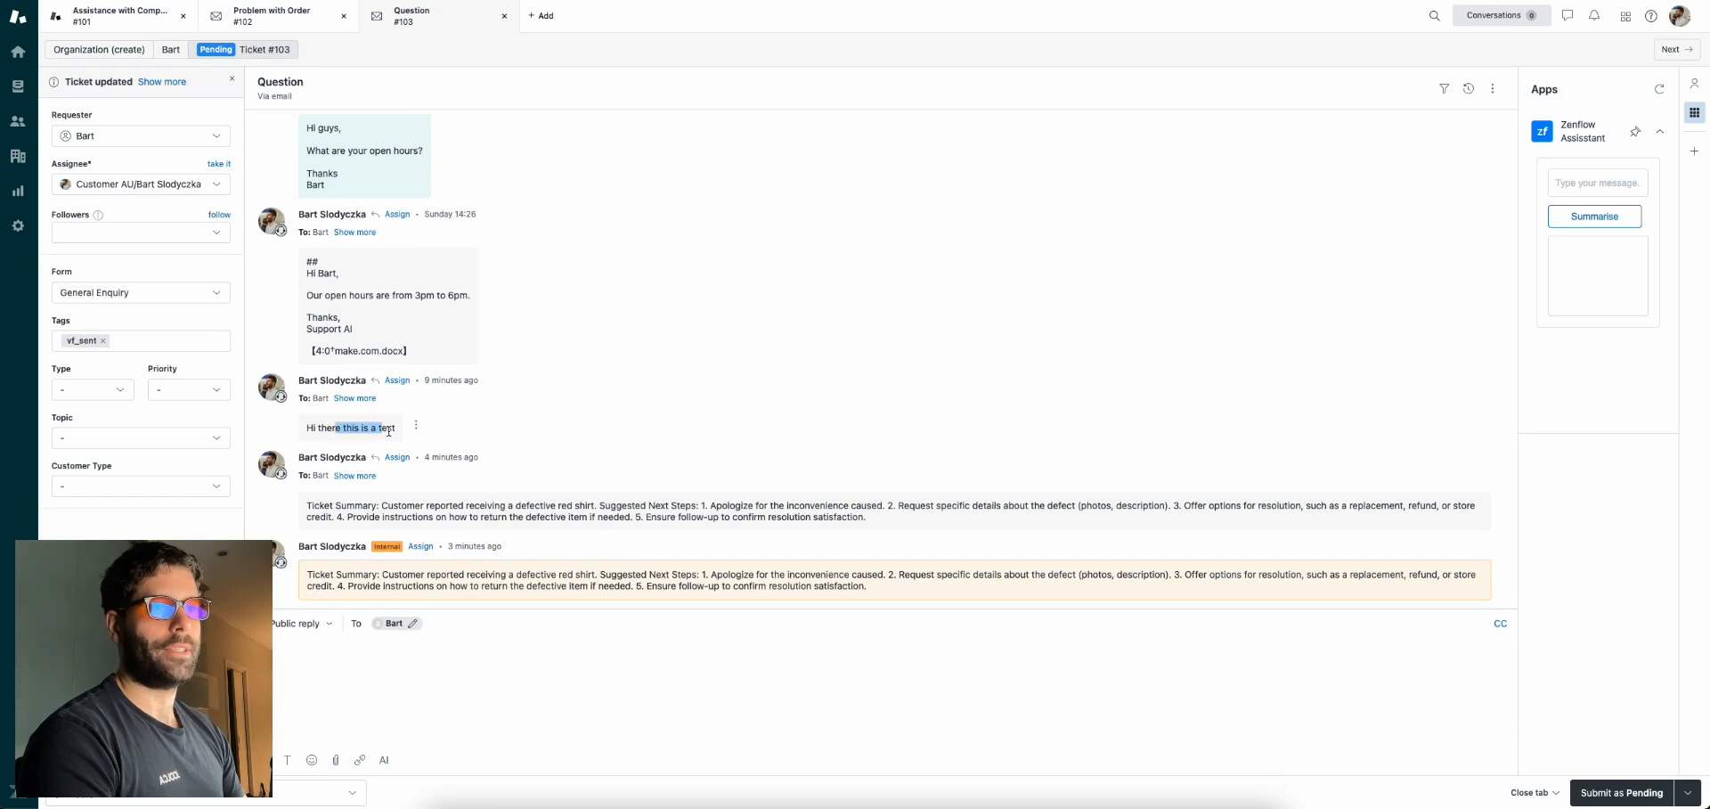
{"action": "left_click", "coordinate": [329, 509]}
{"action": "left_click_drag", "start_coordinate": [657, 517], "coordinate": [307, 505]}
{"action": "left_click_drag", "start_coordinate": [310, 574], "coordinate": [867, 589]}
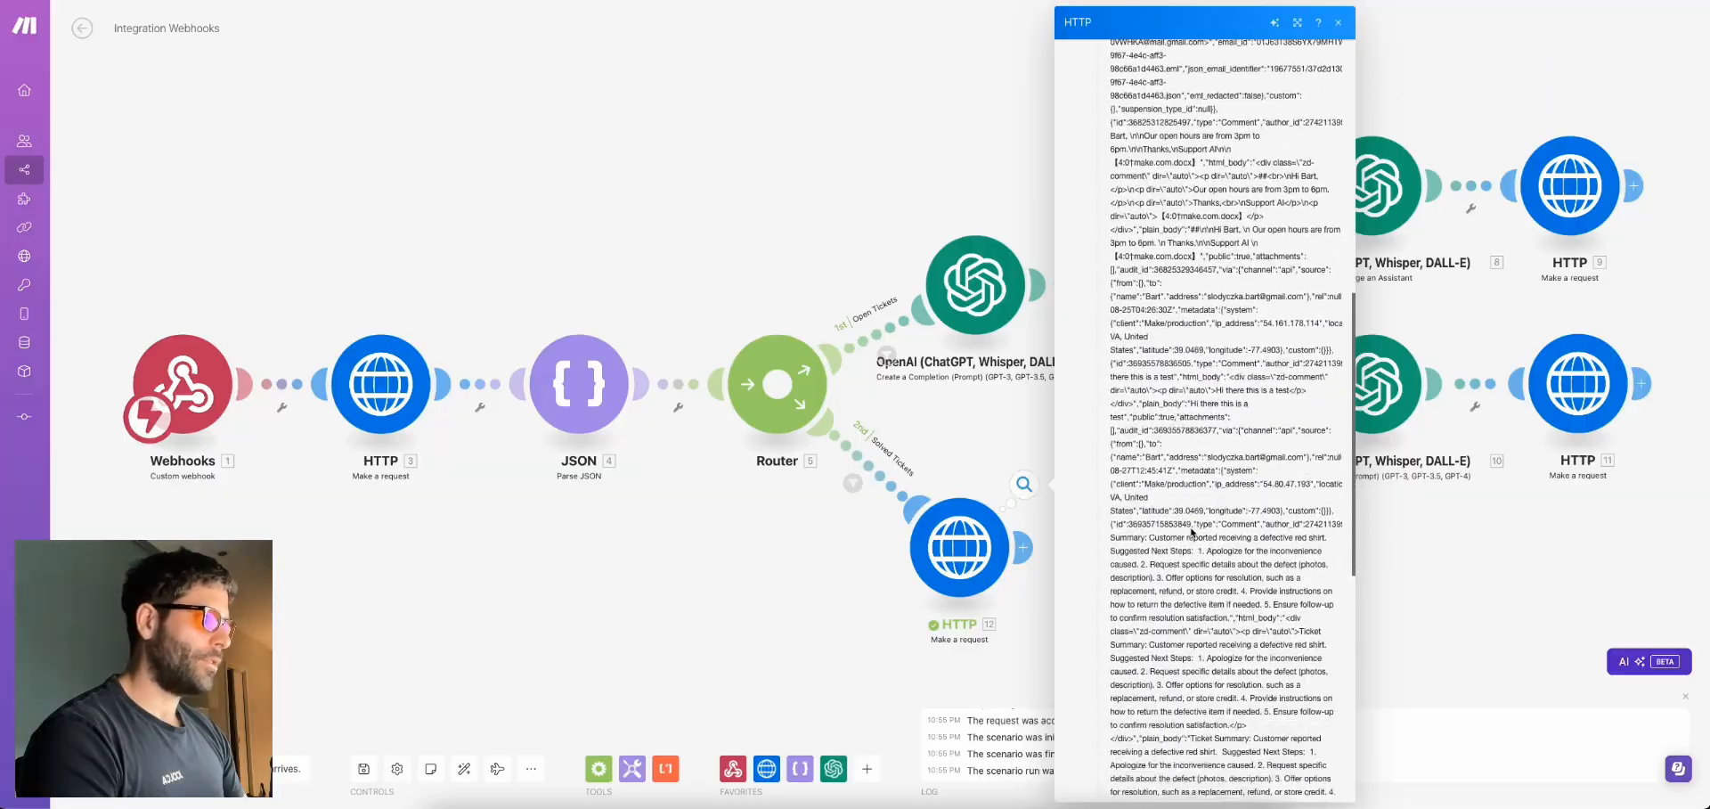
Examine the comments portion of the returned Data text
{"action": "scroll", "coordinate": [1191, 527], "scroll_direction": "up", "scroll_amount": 15}
{"action": "double_click", "coordinate": [1139, 113]}
{"action": "triple_click", "coordinate": [1139, 113]}
{"action": "left_click_drag", "start_coordinate": [1124, 113], "coordinate": [1182, 469]}
{"action": "scroll", "coordinate": [1184, 471], "scroll_direction": "down", "scroll_amount": 4}
Add a new module after HTTP 12 and choose OpenAI for it
{"action": "left_click", "coordinate": [974, 435]}
{"action": "left_click", "coordinate": [1025, 546]}
{"action": "left_click", "coordinate": [1279, 569]}
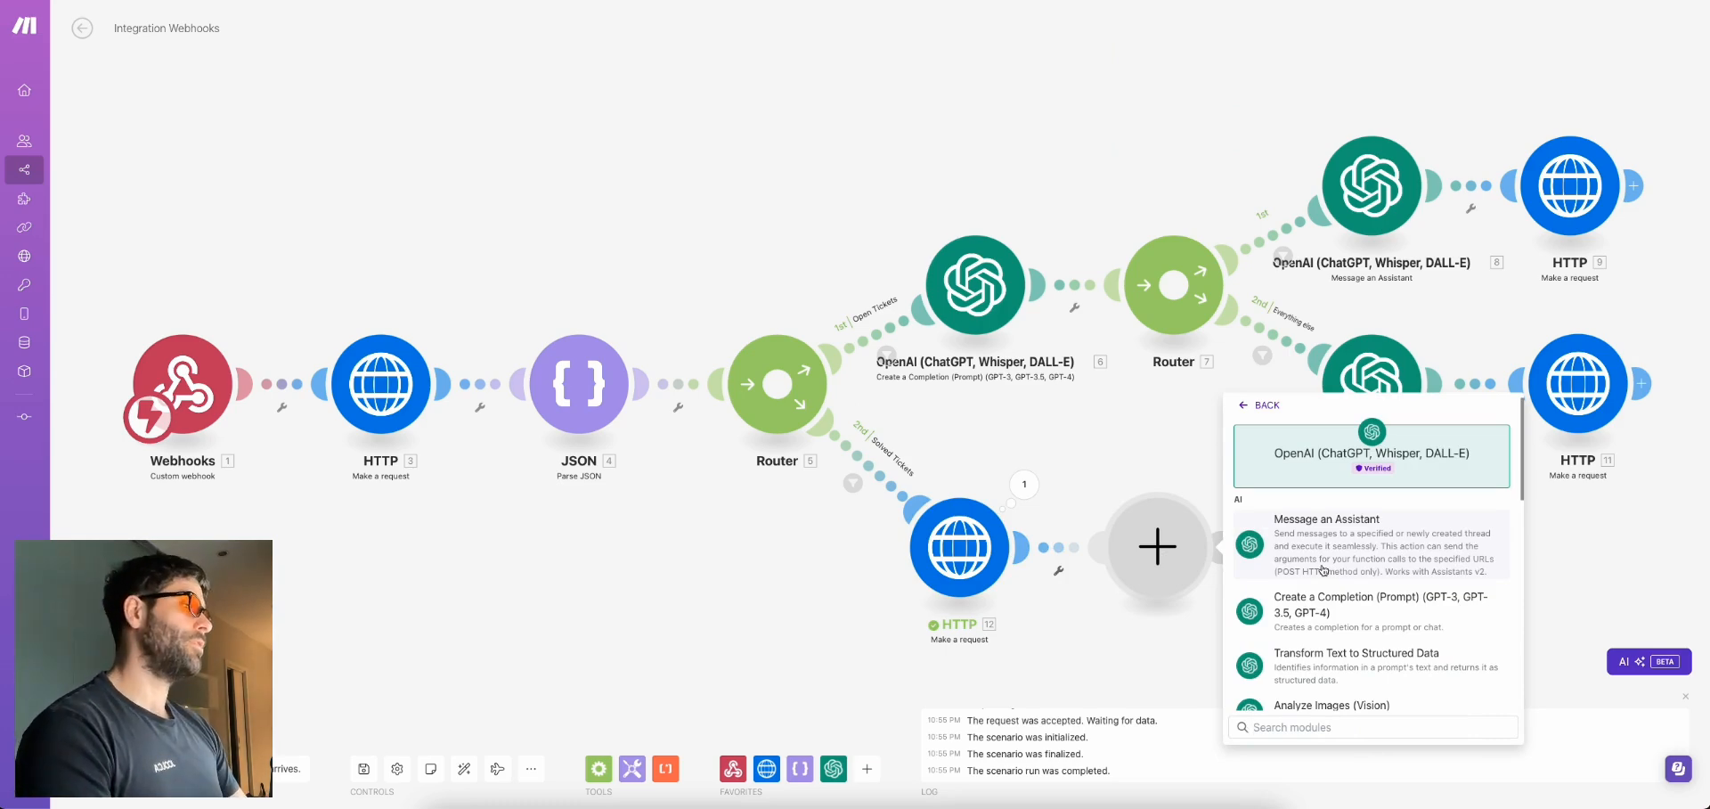
Set Create a Completion to gpt-4o with a System message casting it as a support ticket analyst
{"action": "left_click", "coordinate": [1325, 610]}
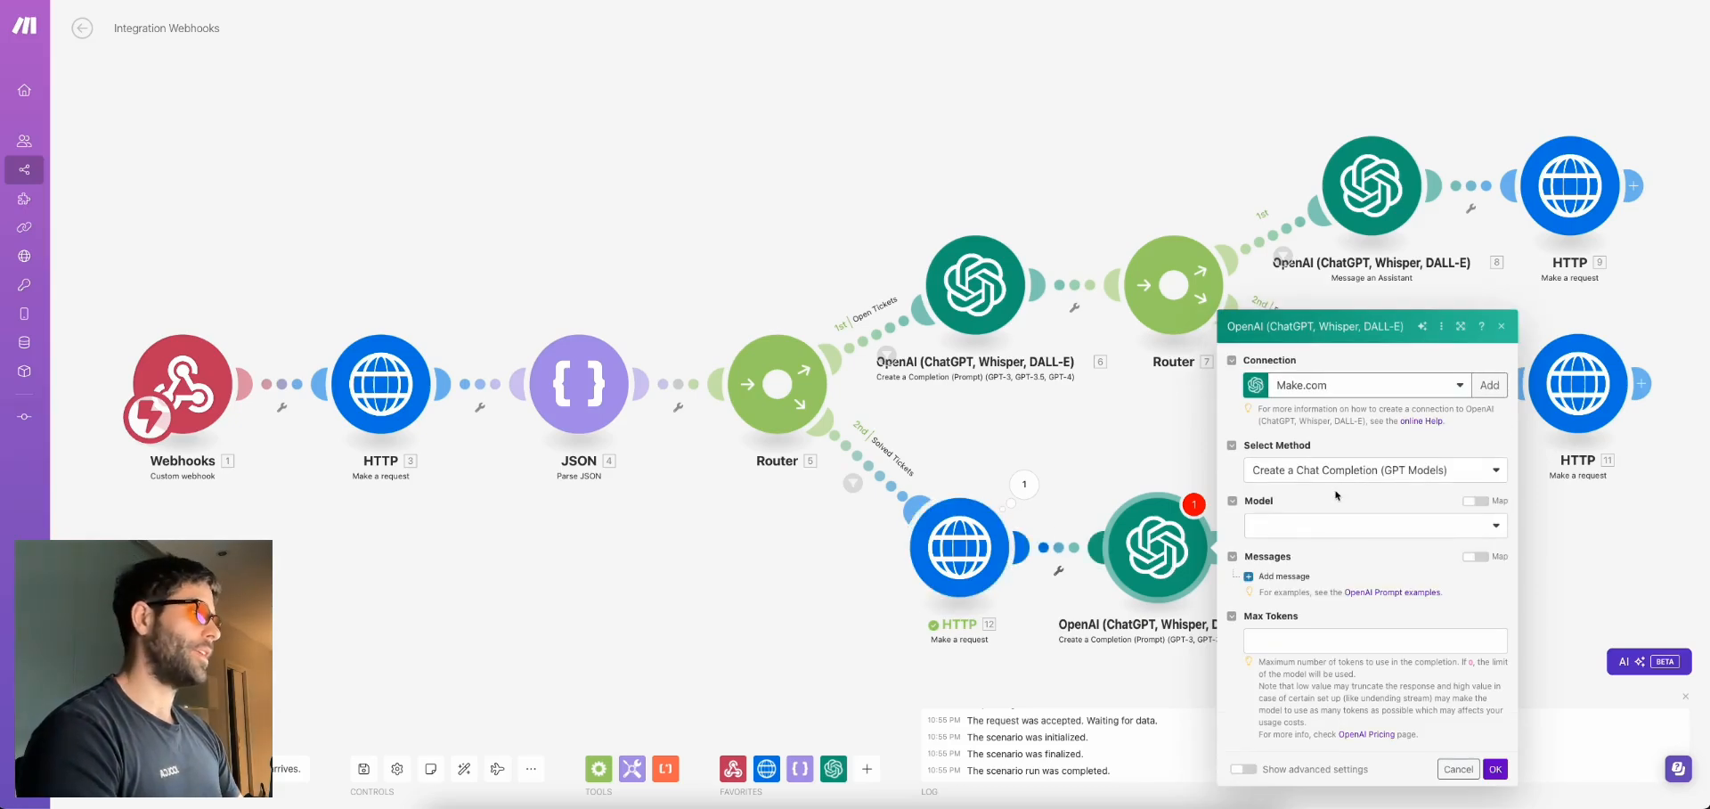
{"action": "left_click", "coordinate": [1334, 527]}
{"action": "left_click", "coordinate": [1298, 587]}
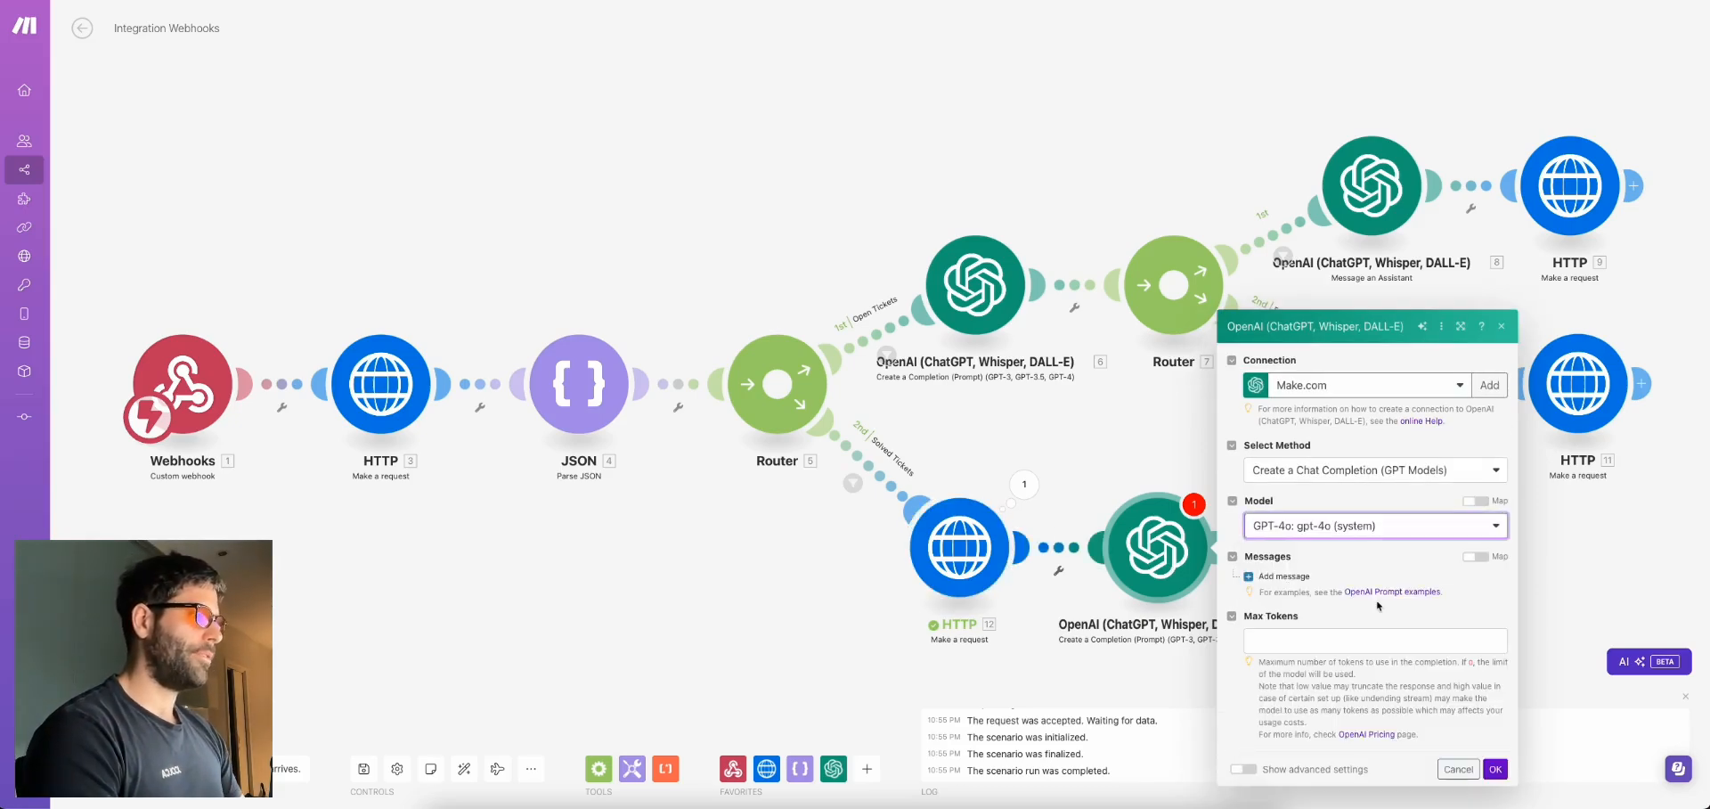
{"action": "left_click", "coordinate": [1306, 478]}
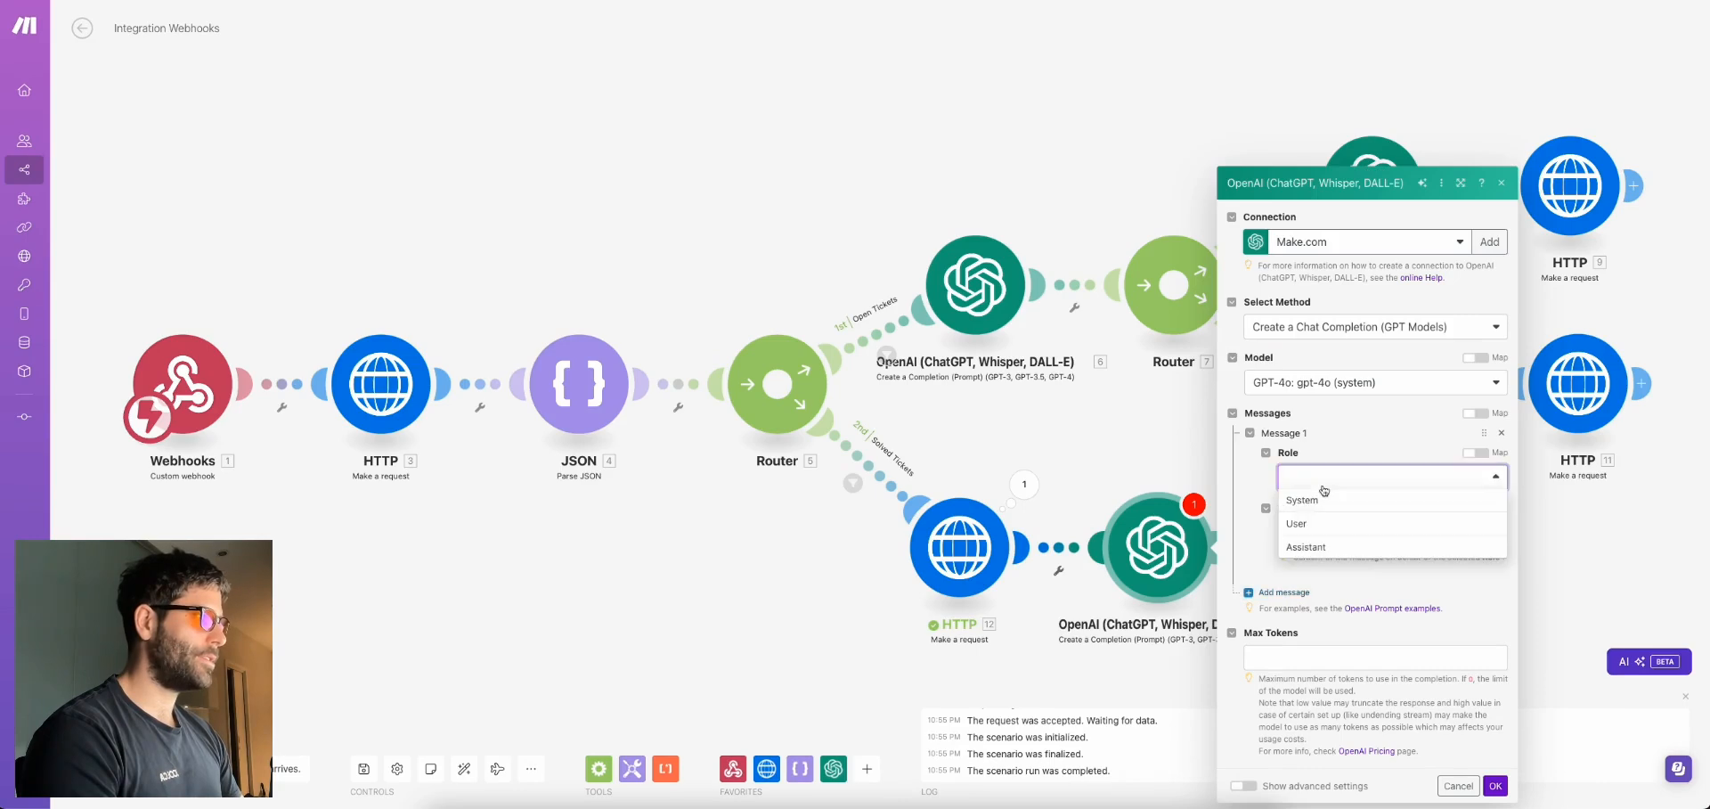
{"action": "left_click", "coordinate": [1325, 500]}
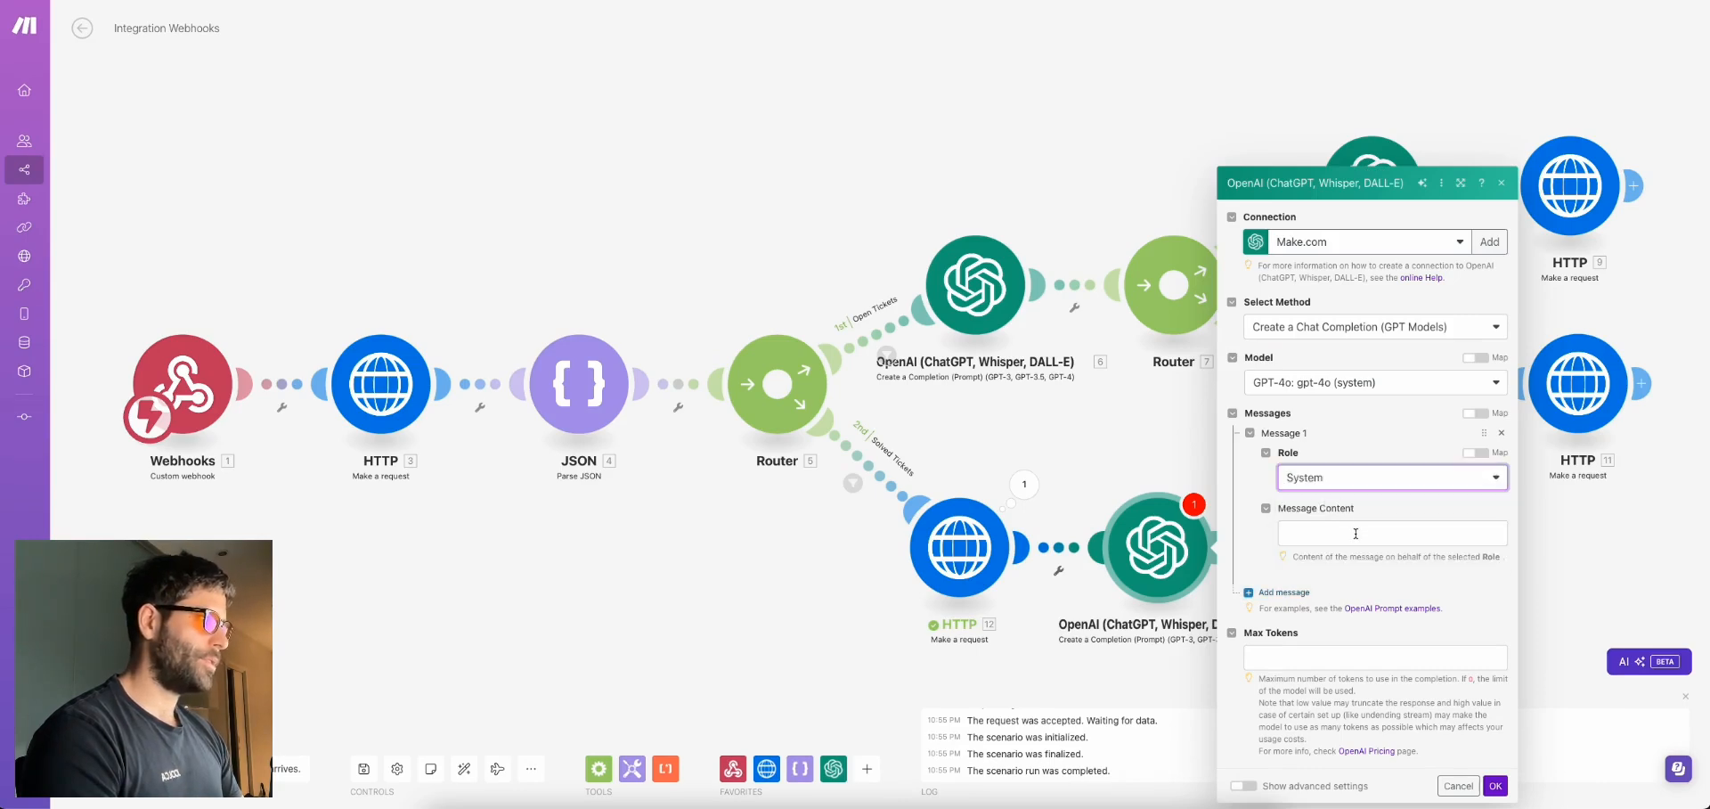
{"action": "left_click", "coordinate": [1354, 535]}
{"action": "type", "text": "You are a customer support ticket analyst"}
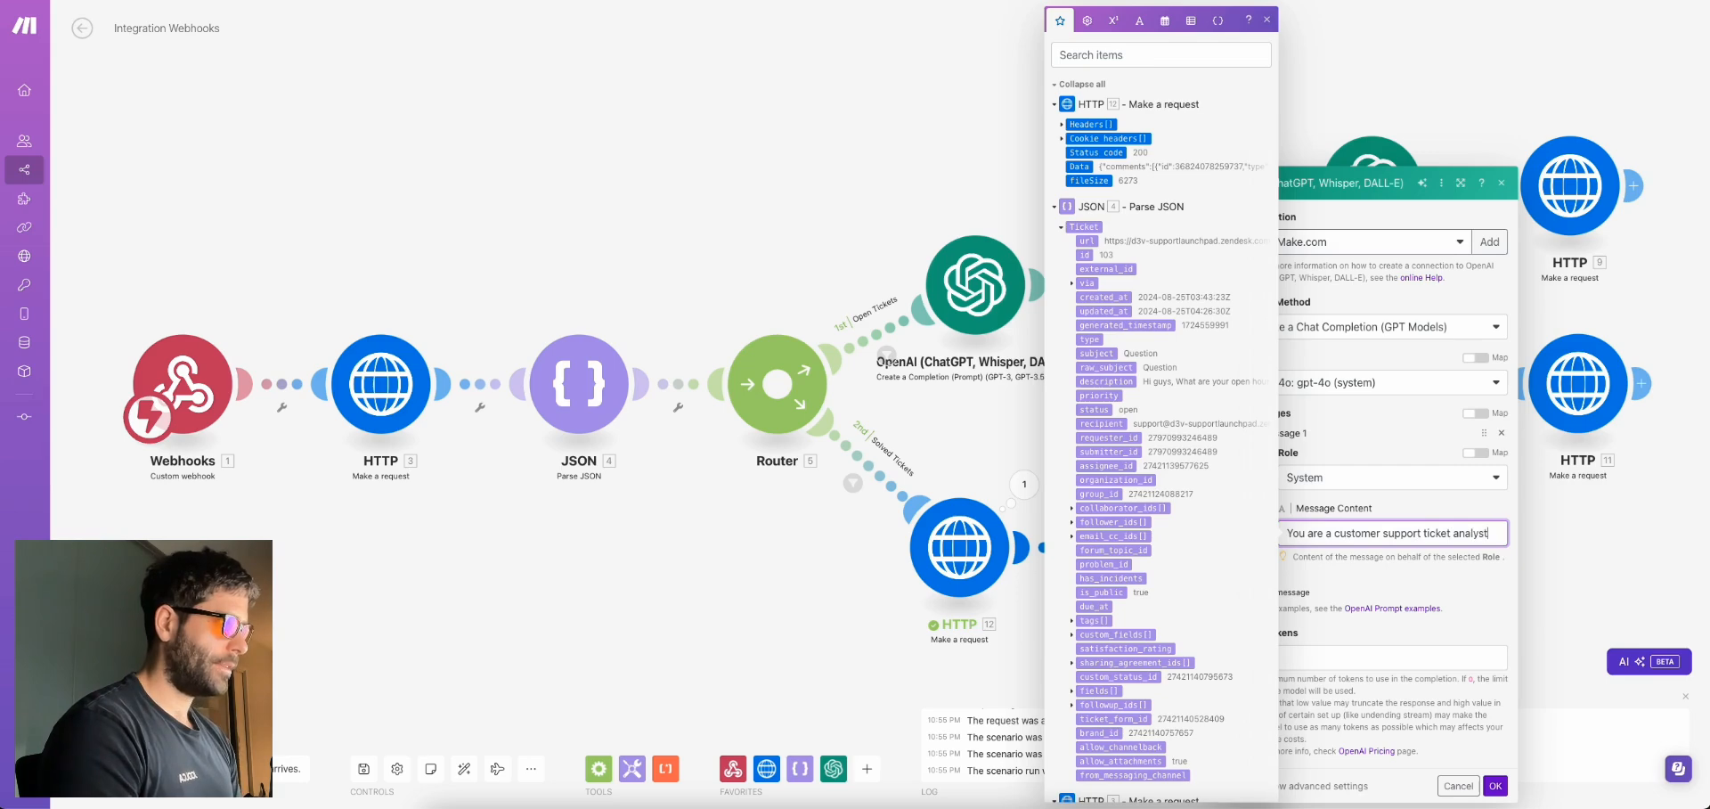
{"action": "type", "text": " and you r"}
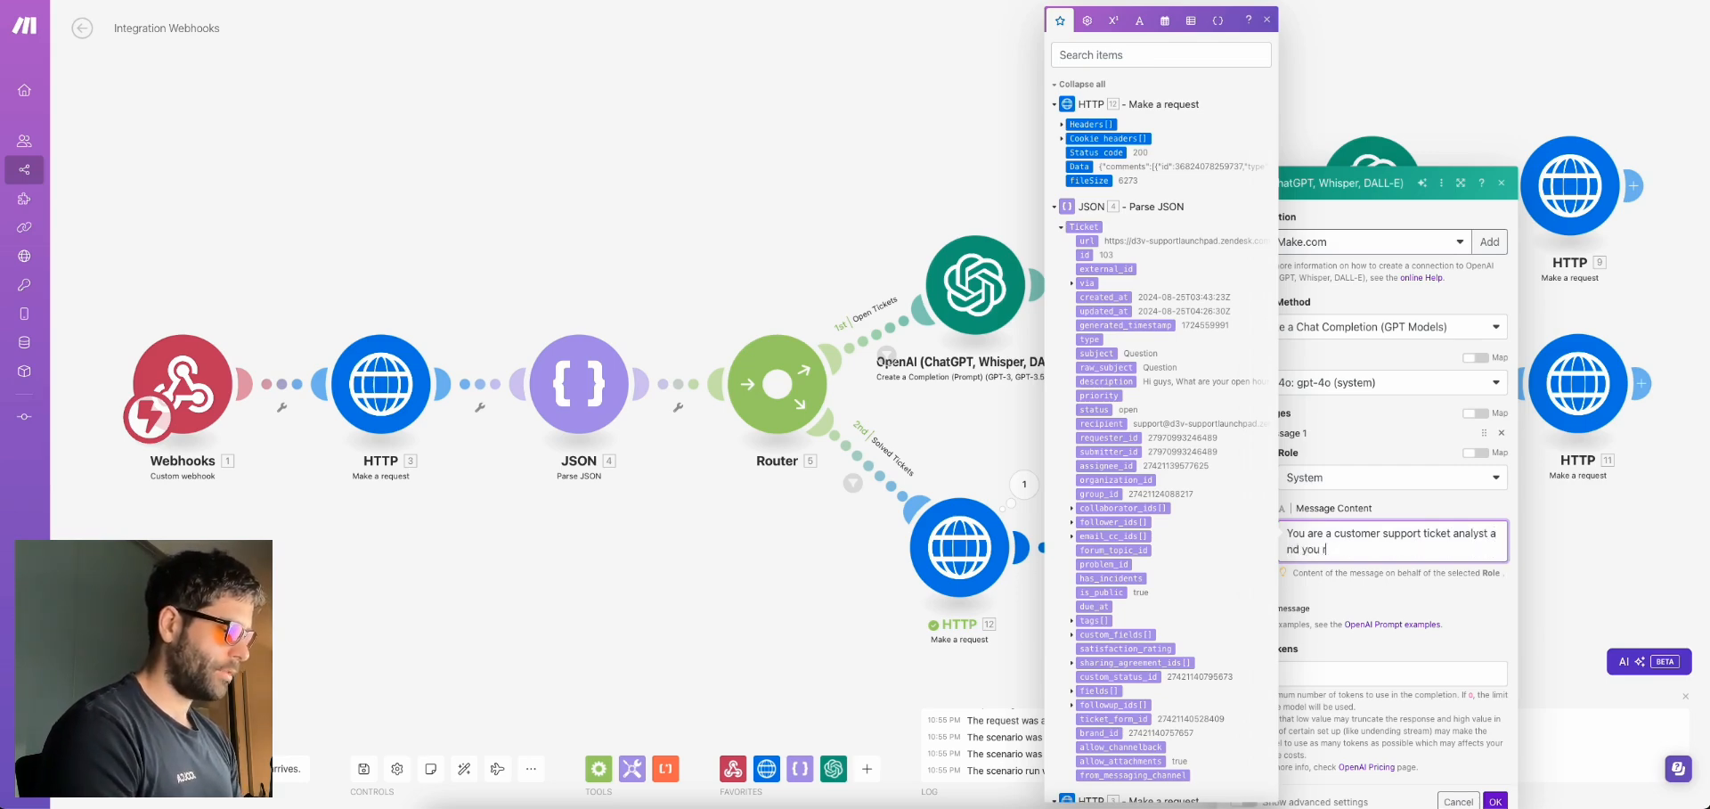
{"action": "type", "text": "eview customer sup"}
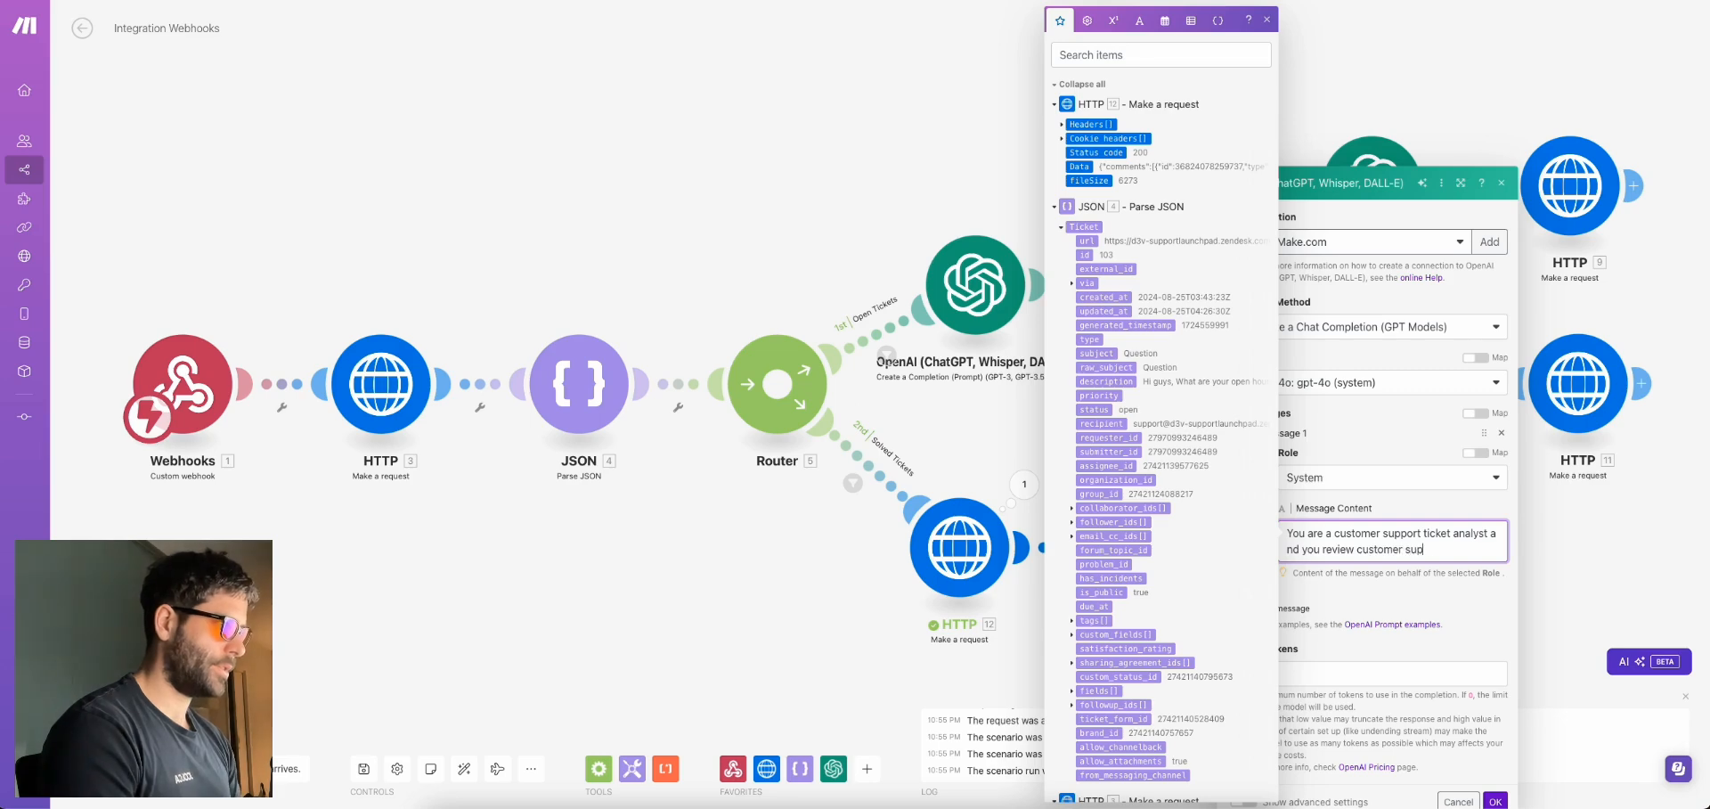
{"action": "type", "text": "port tickets and then"}
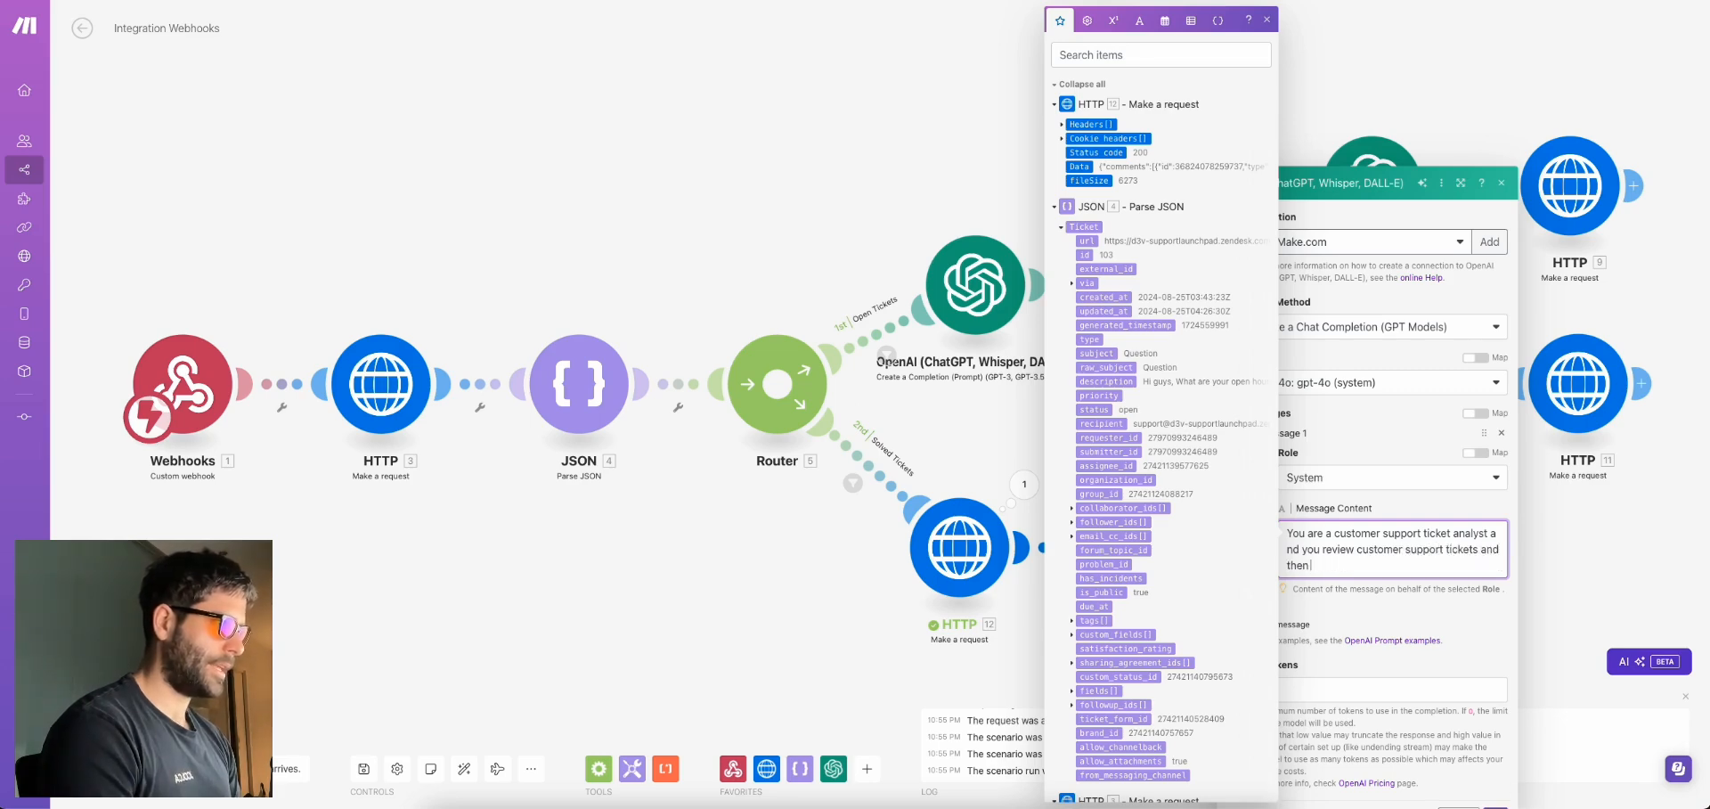
{"action": "type", "text": " generate one succinc"}
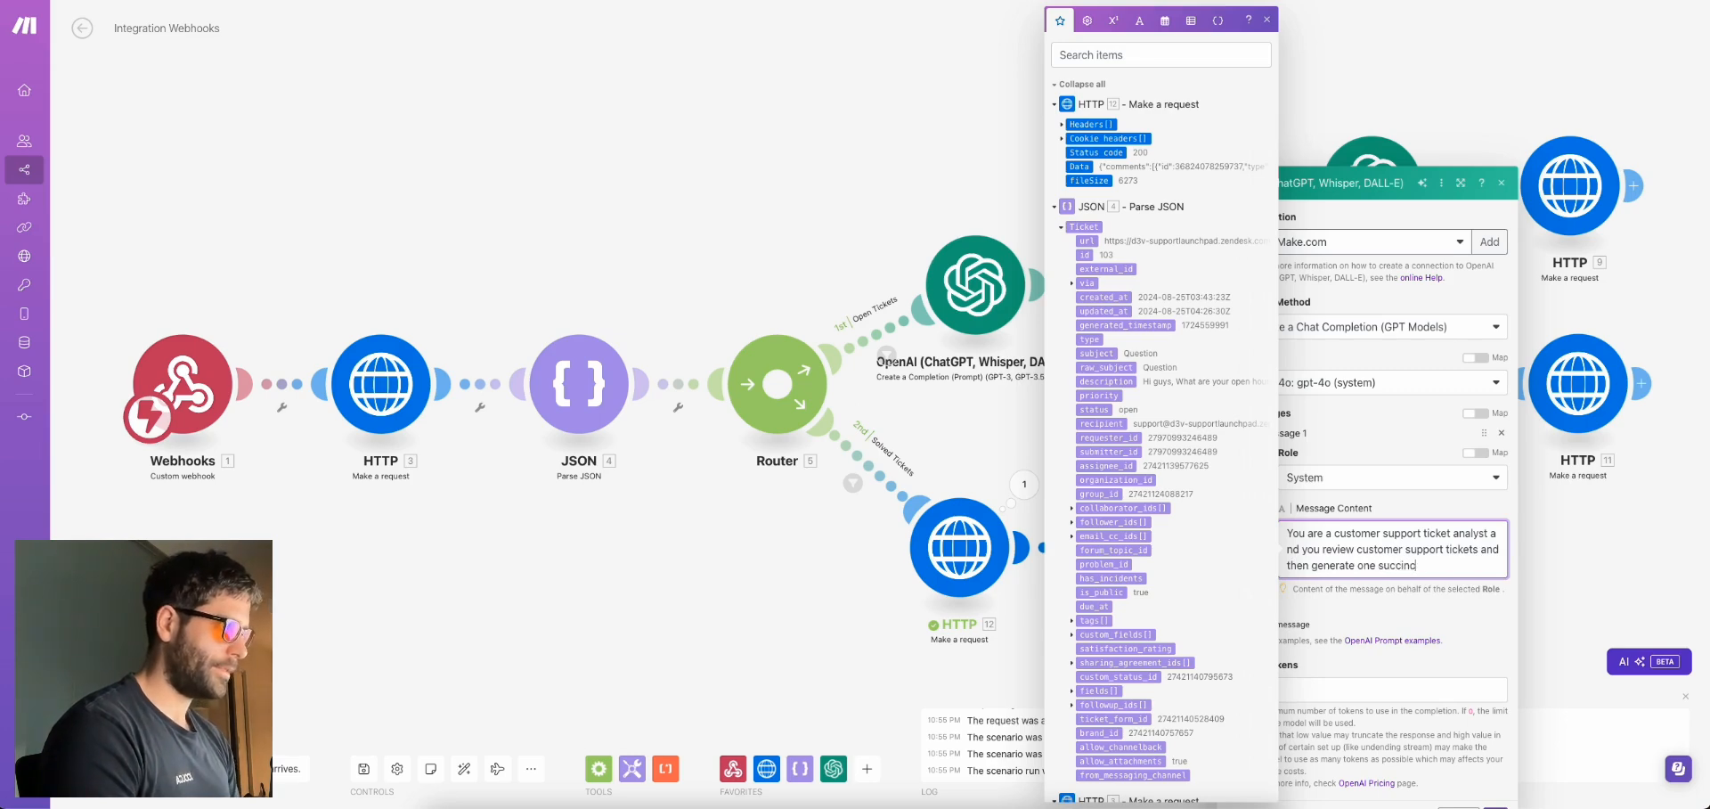
{"action": "type", "text": "t FAQ"}
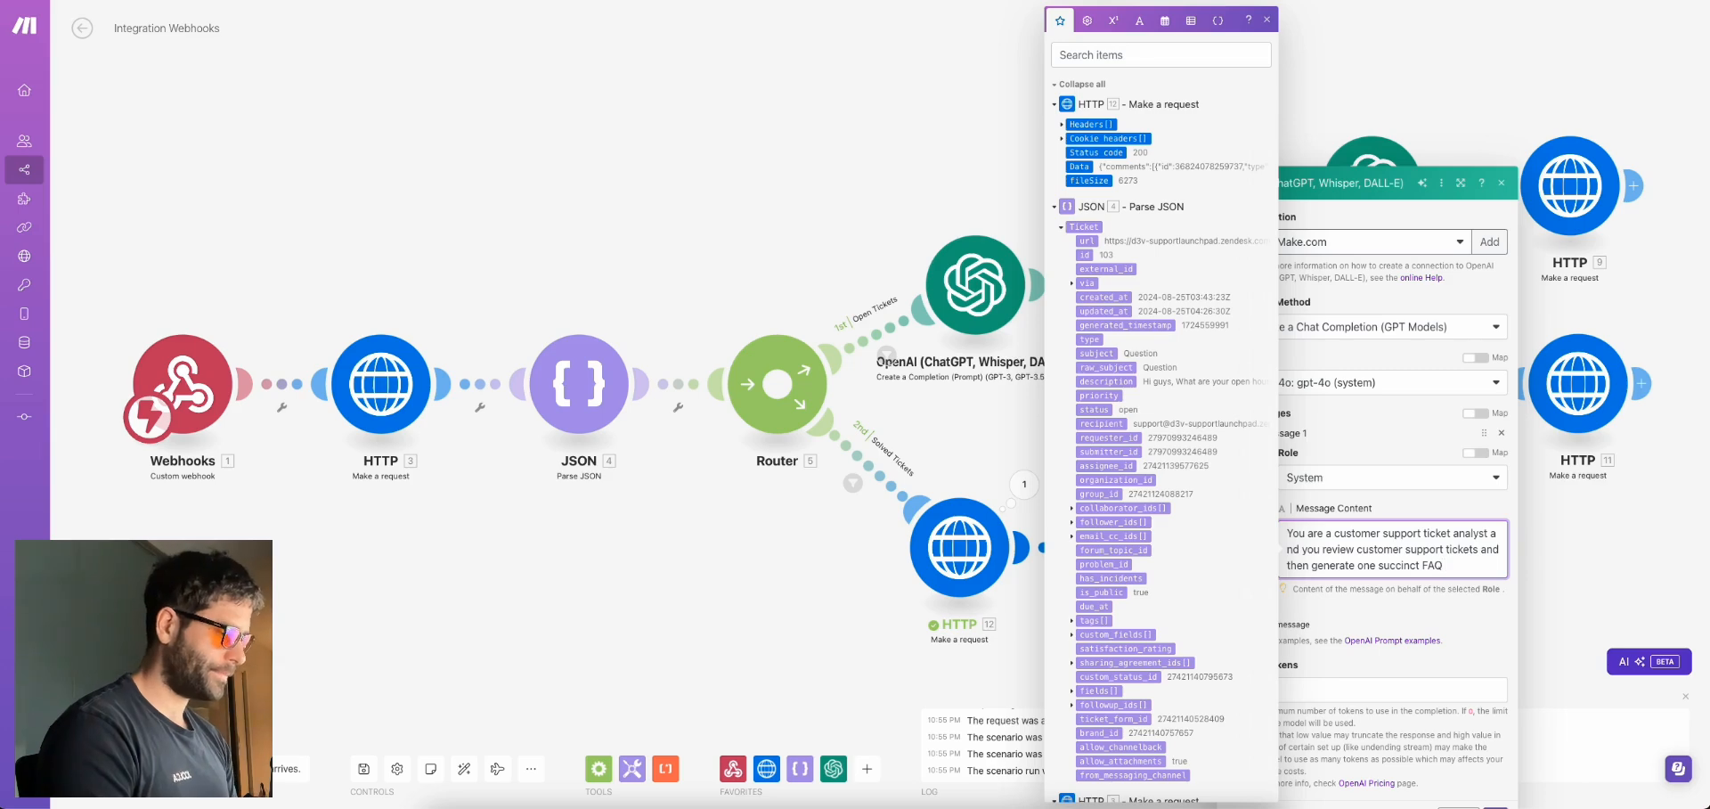
{"action": "type", "text": " for the ticket."}
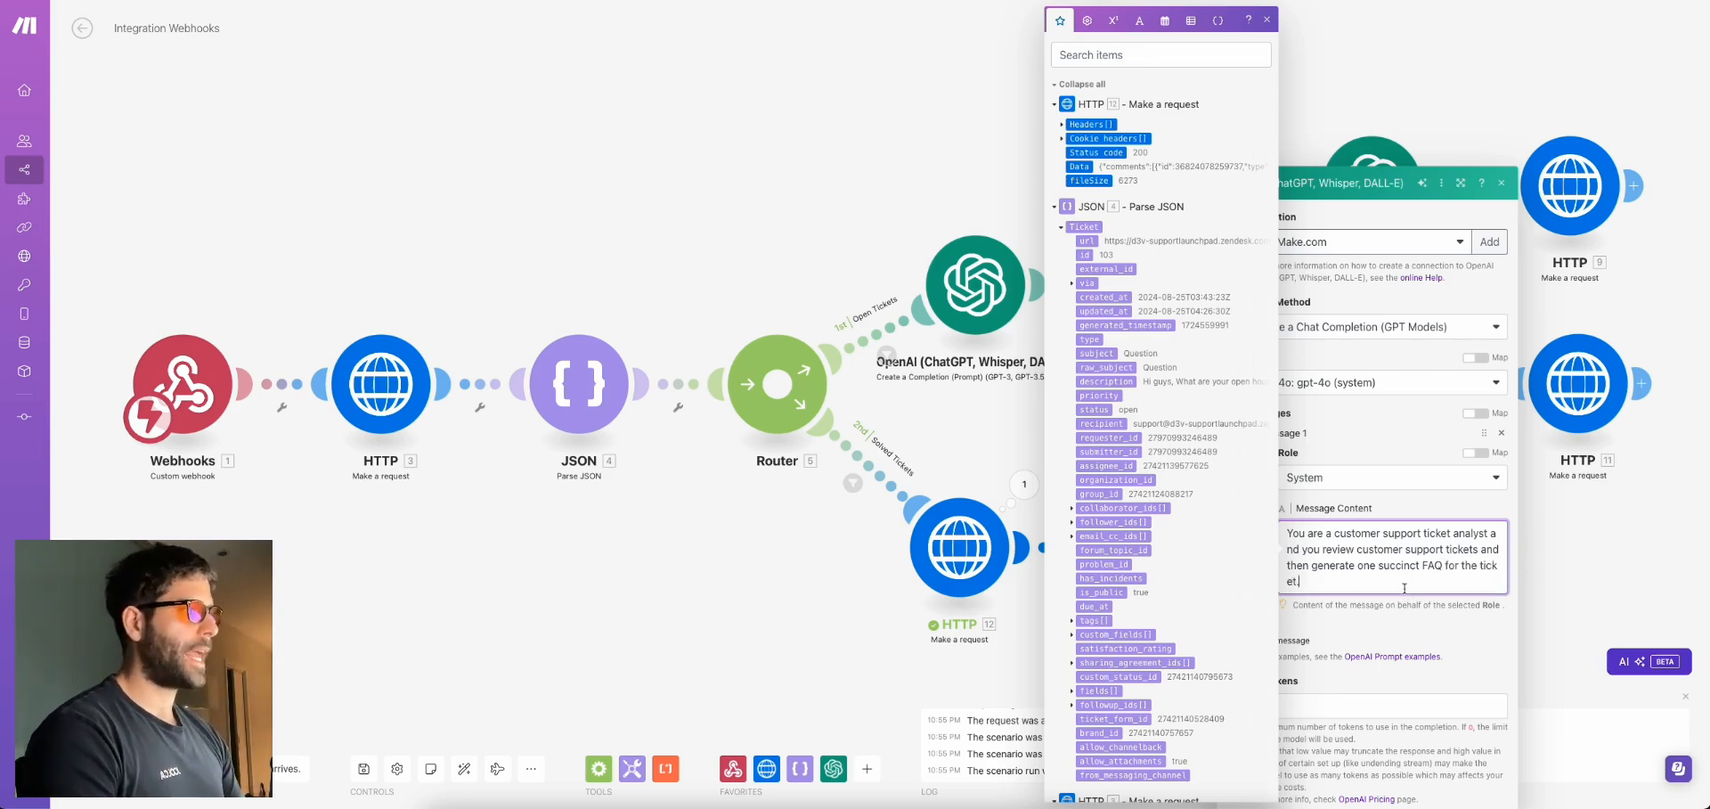
{"action": "scroll", "coordinate": [1406, 592], "scroll_direction": "down", "scroll_amount": 1}
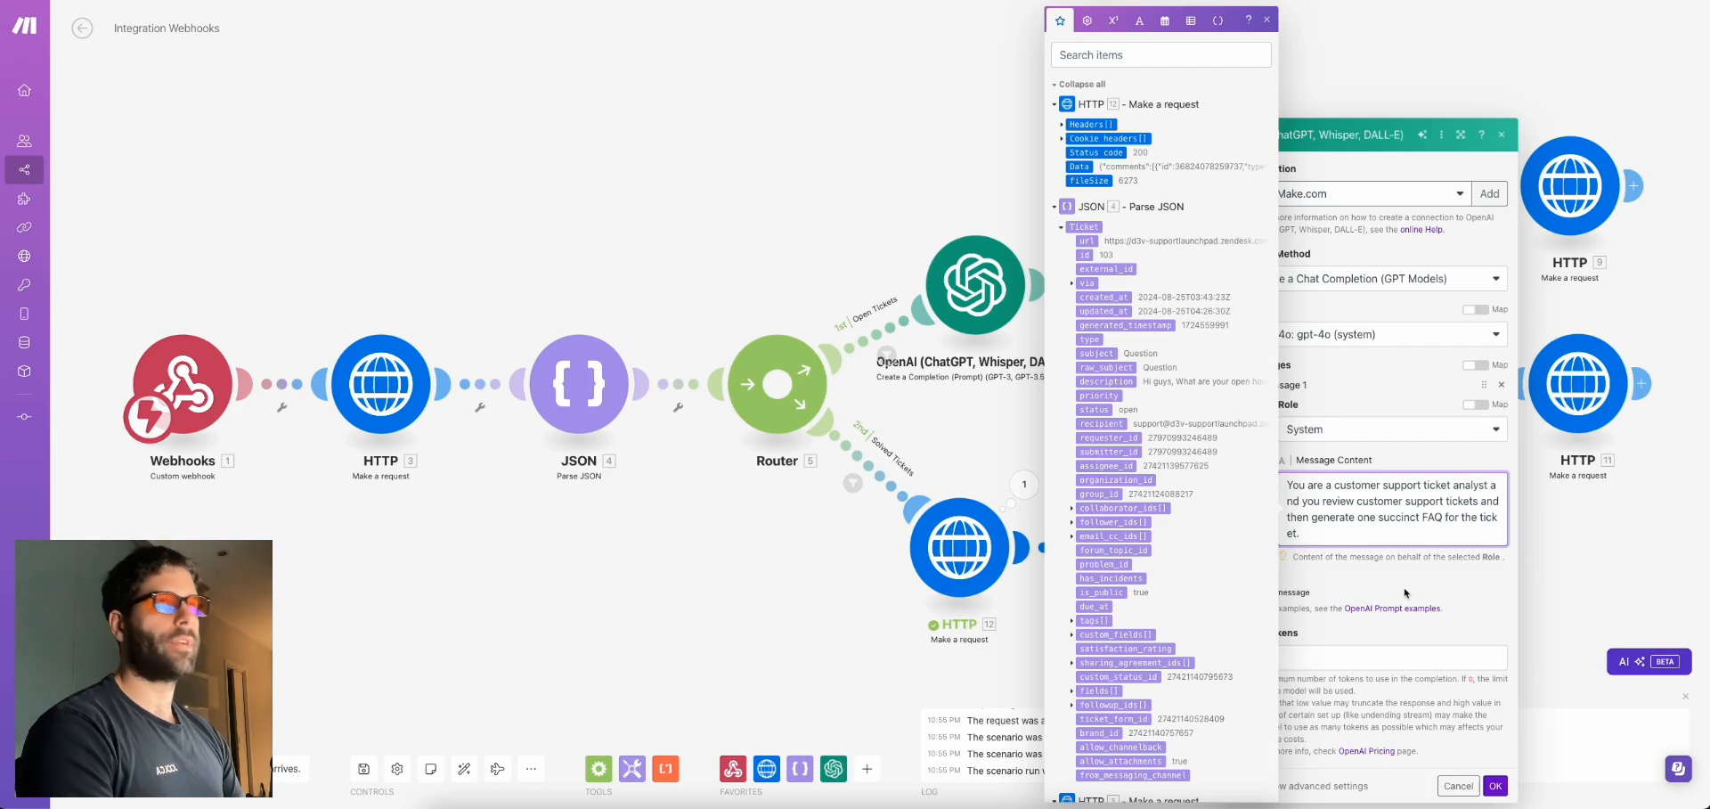
{"action": "left_click", "coordinate": [1408, 469]}
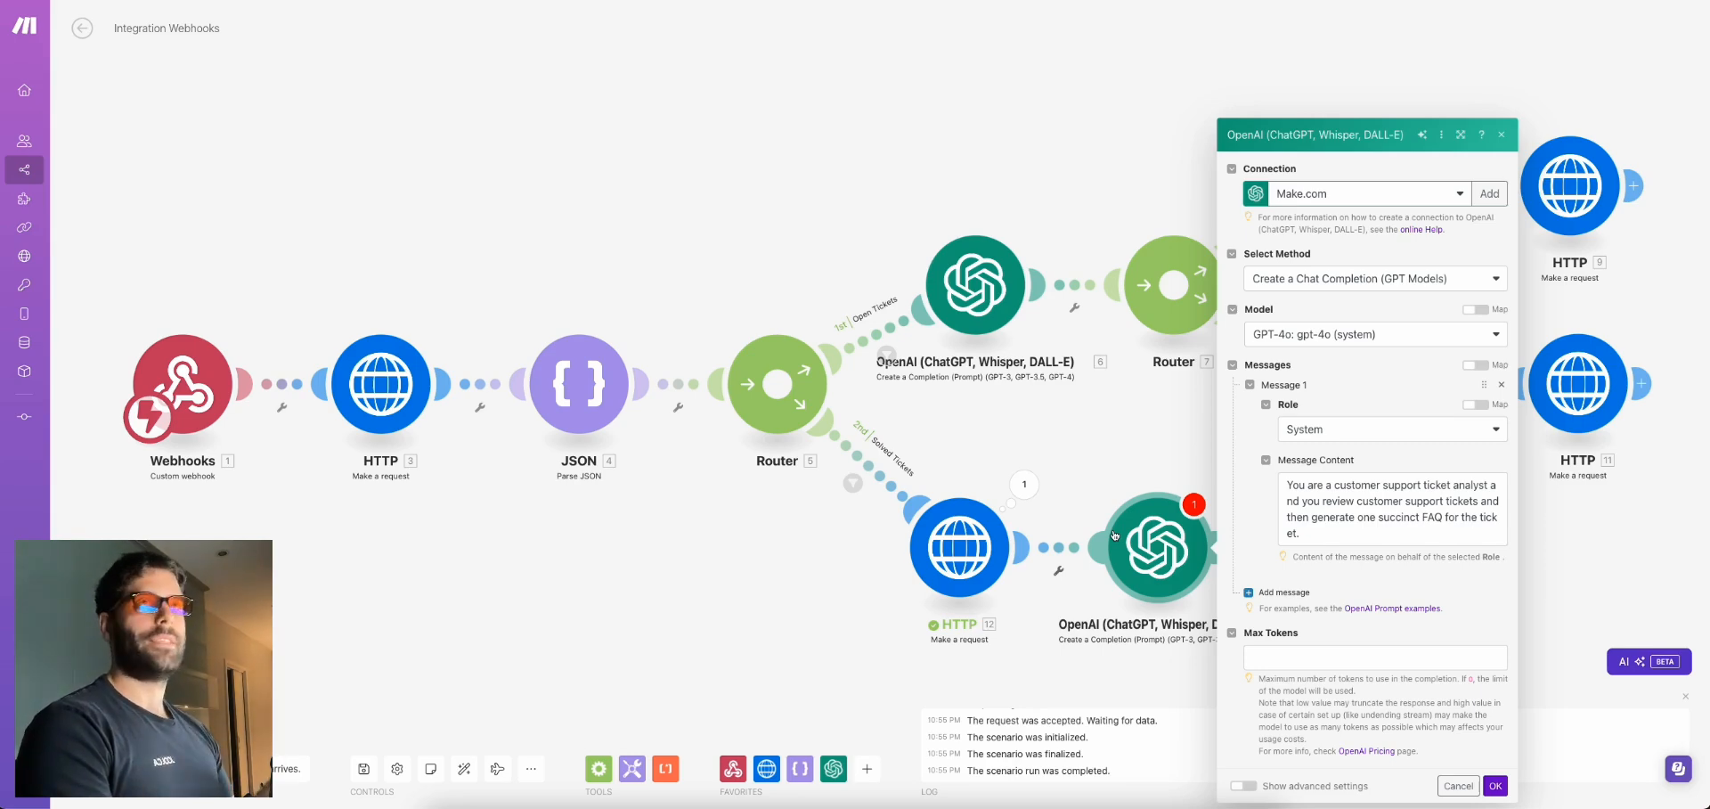
Add a User message 'Ticket Subject:, Ticket Comments:' mapping the ticket subject and HTTP 12's comments Data
{"action": "left_click", "coordinate": [1106, 494]}
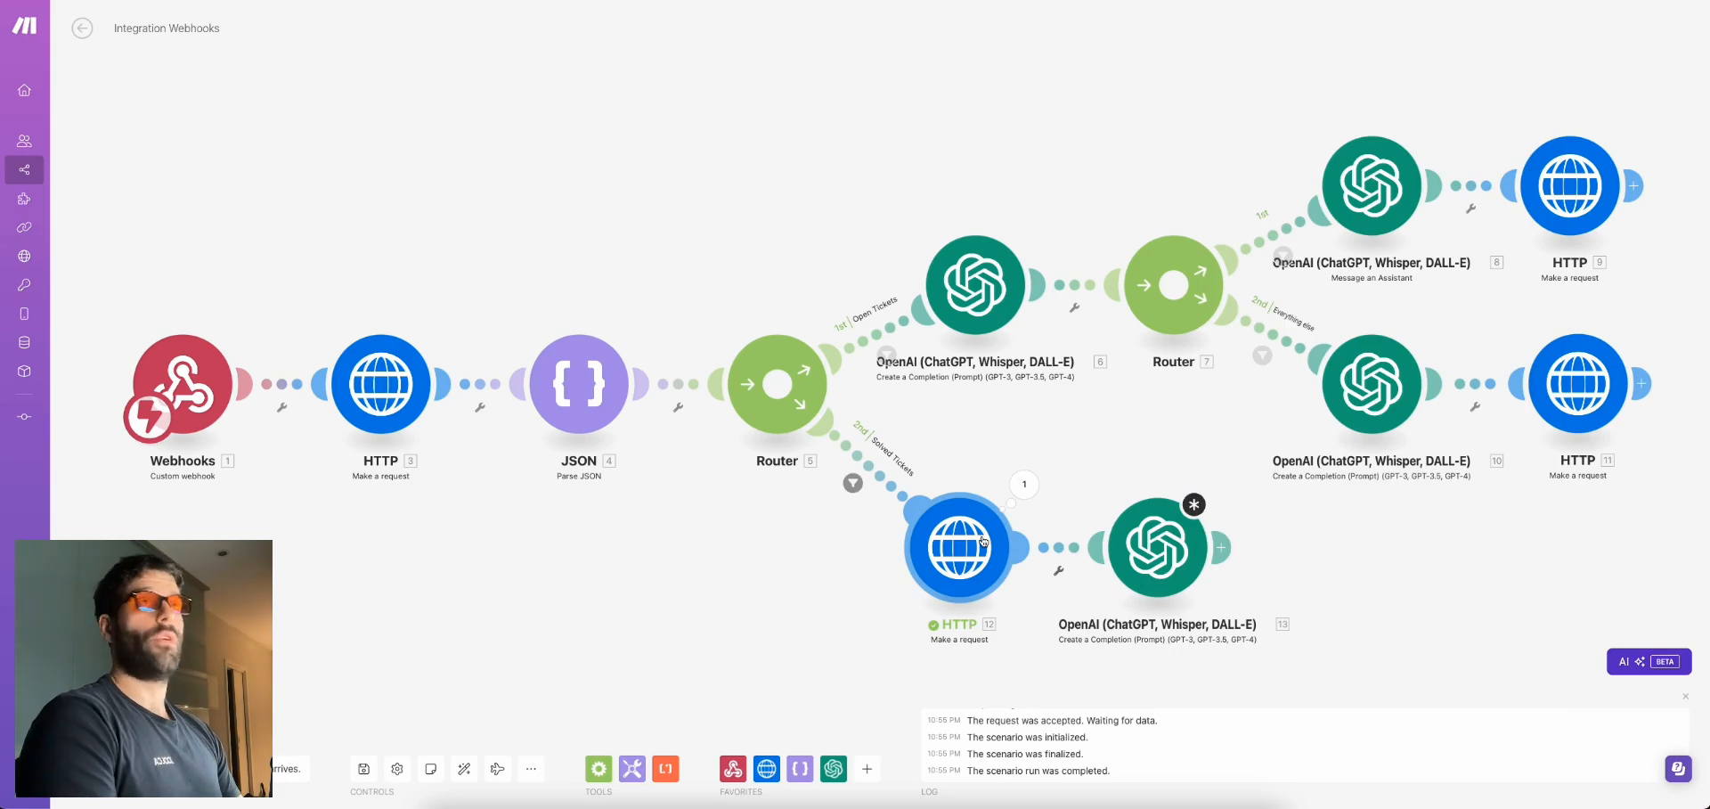
{"action": "left_click", "coordinate": [1149, 550]}
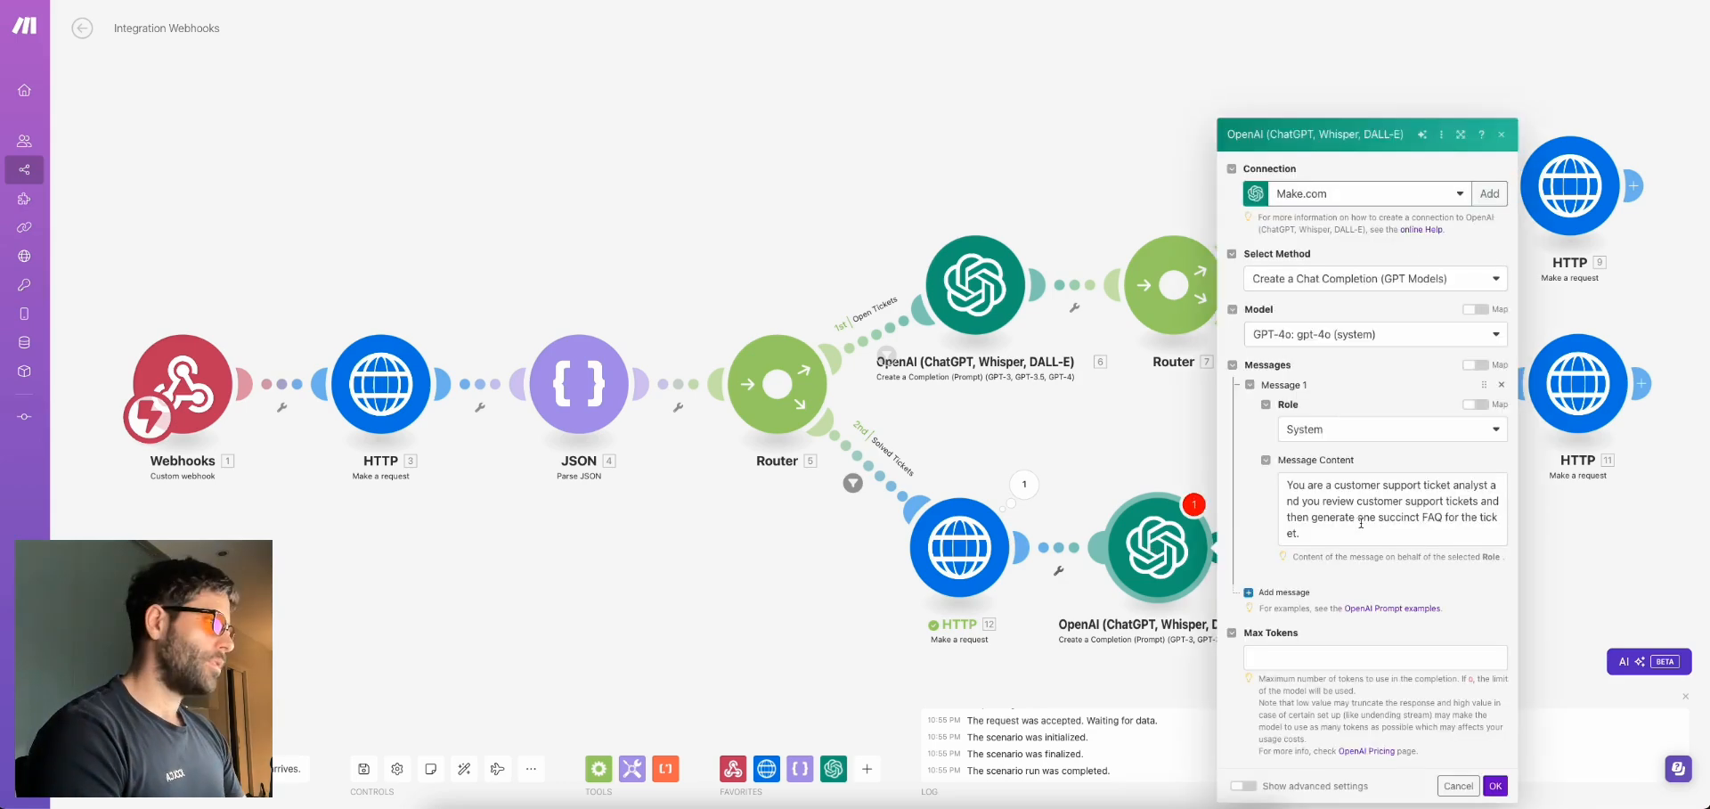
{"action": "left_click", "coordinate": [1327, 529]}
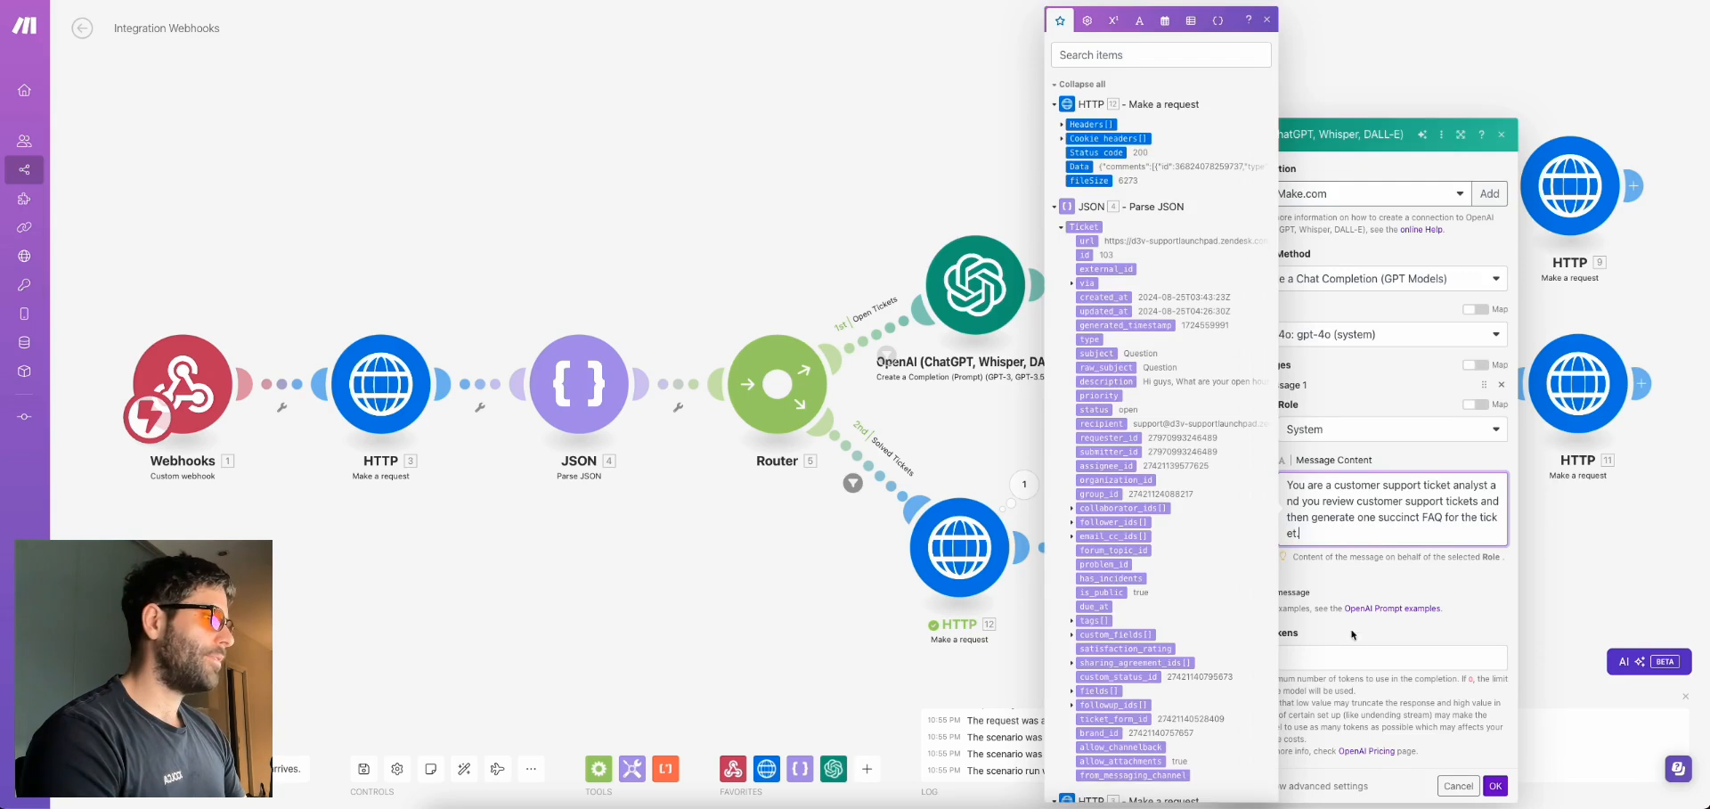
{"action": "left_click", "coordinate": [1296, 592]}
{"action": "left_click", "coordinate": [1302, 526]}
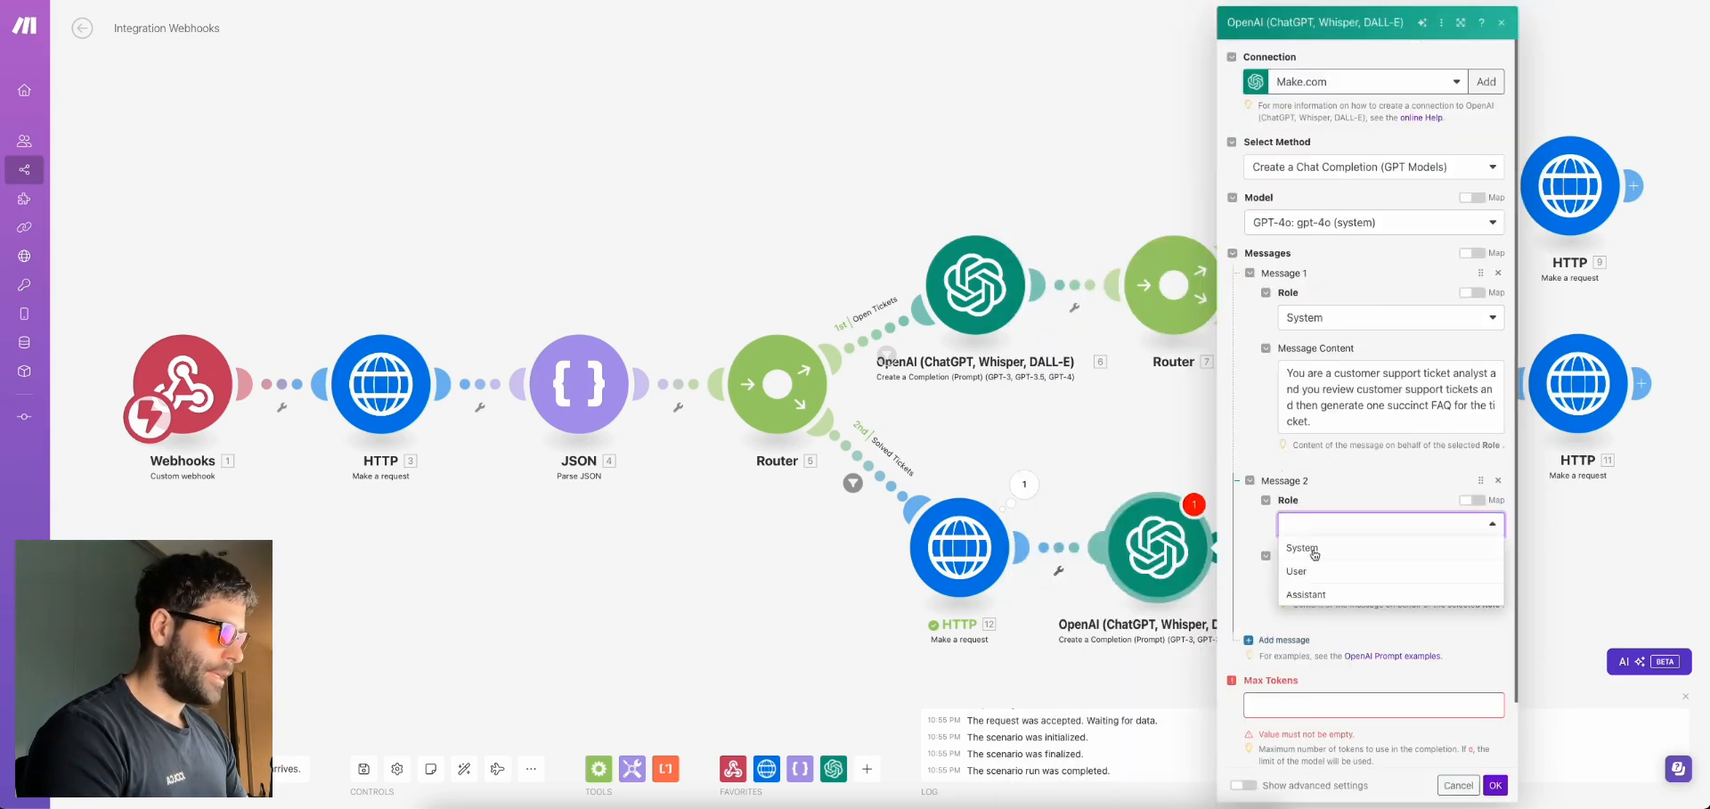
{"action": "left_click", "coordinate": [1315, 568]}
{"action": "left_click", "coordinate": [1335, 581]}
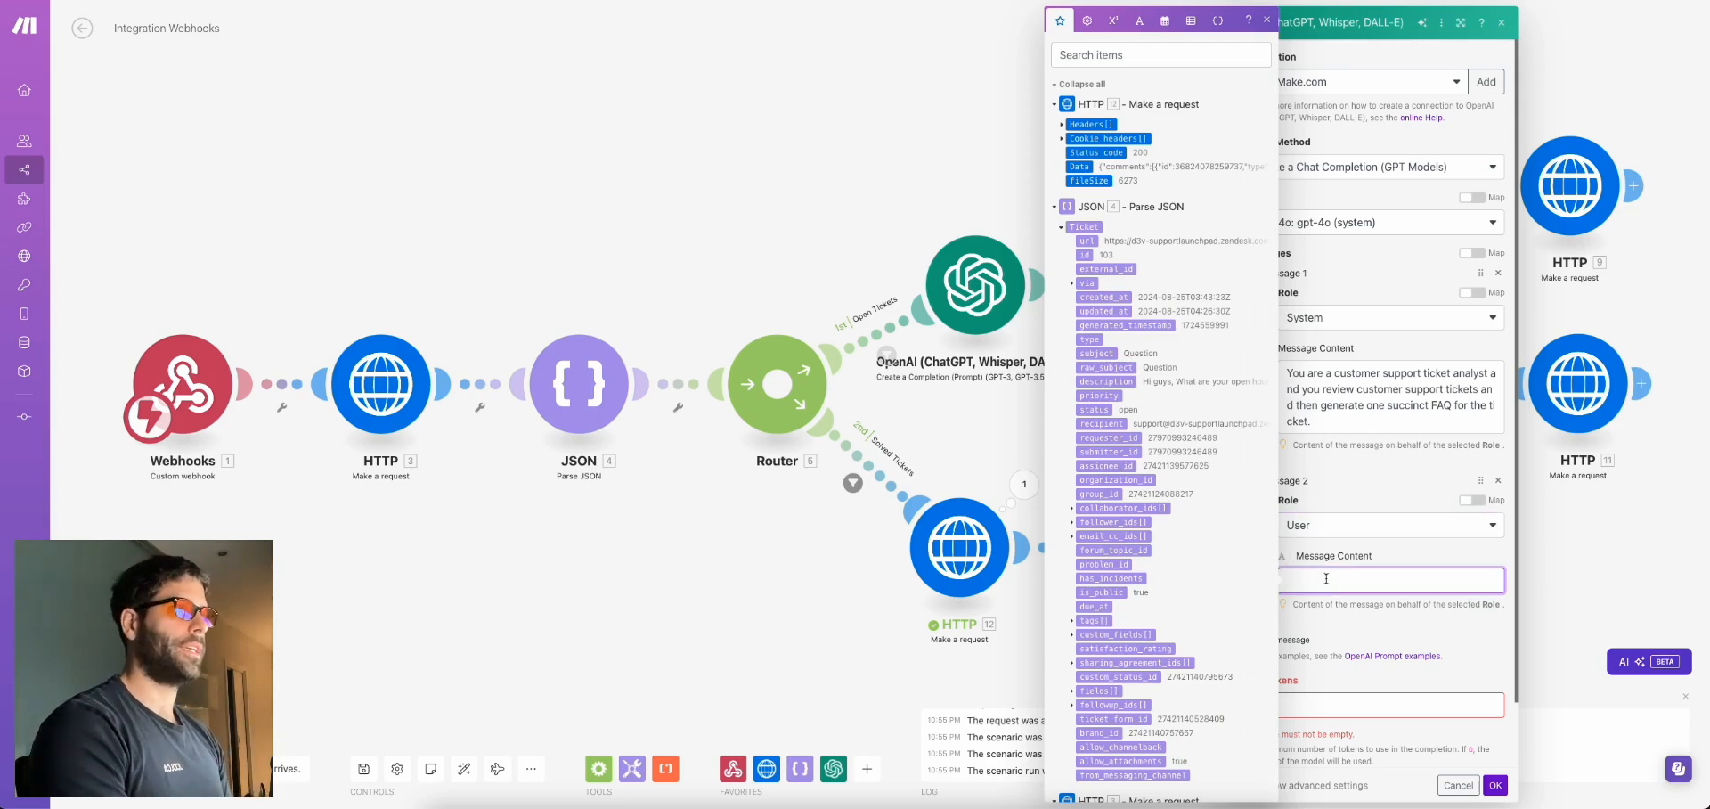
{"action": "type", "text": "Ticket Subject:"}
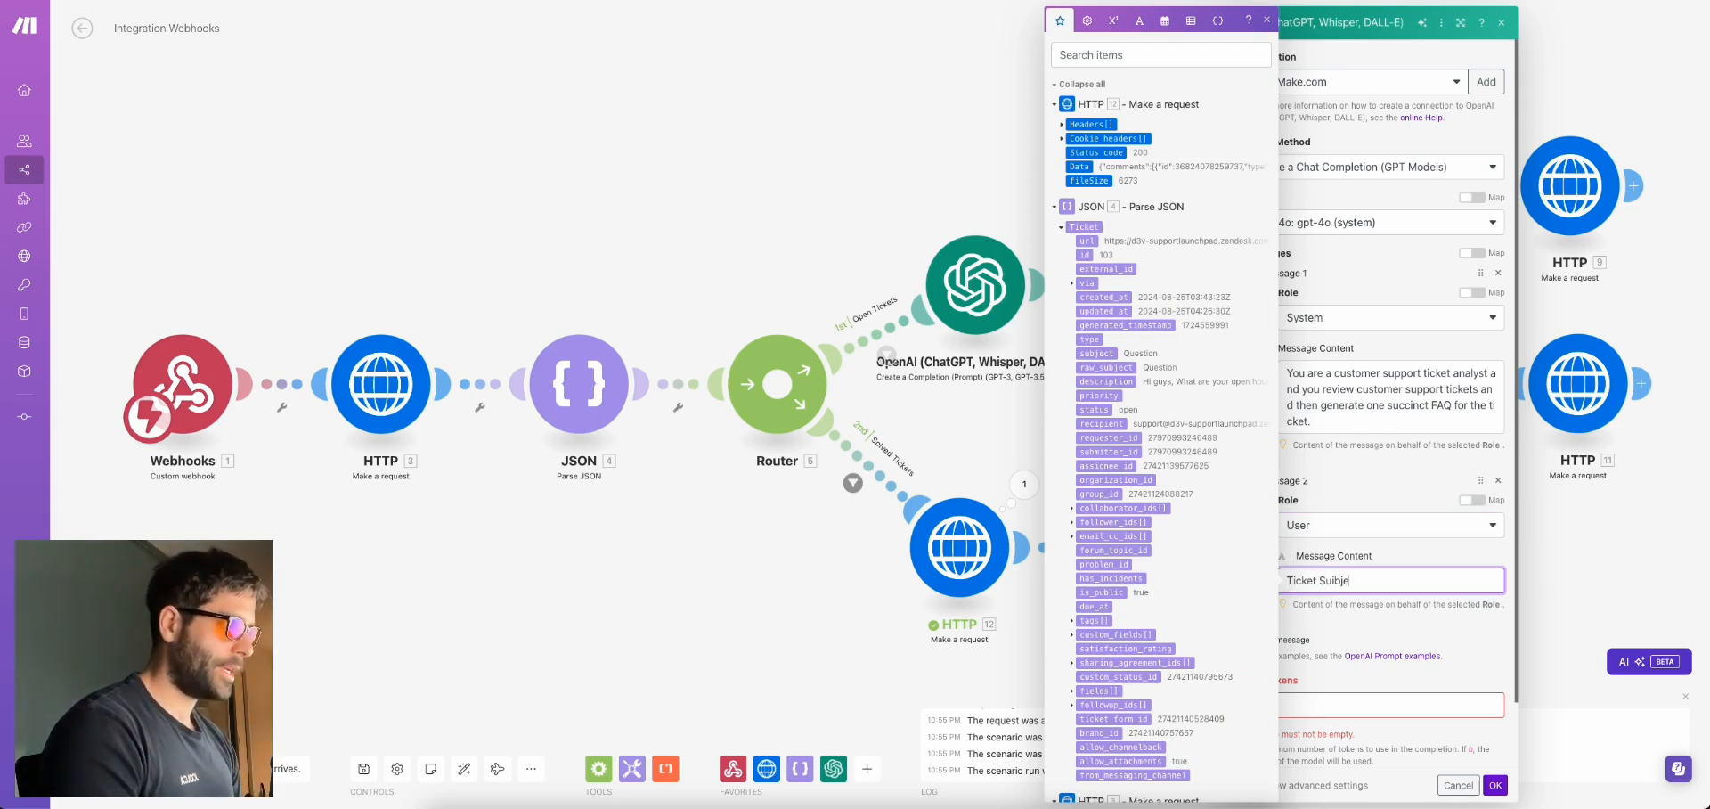
{"action": "left_click", "coordinate": [1105, 352]}
{"action": "type", "text": ", Ticket Comments:"}
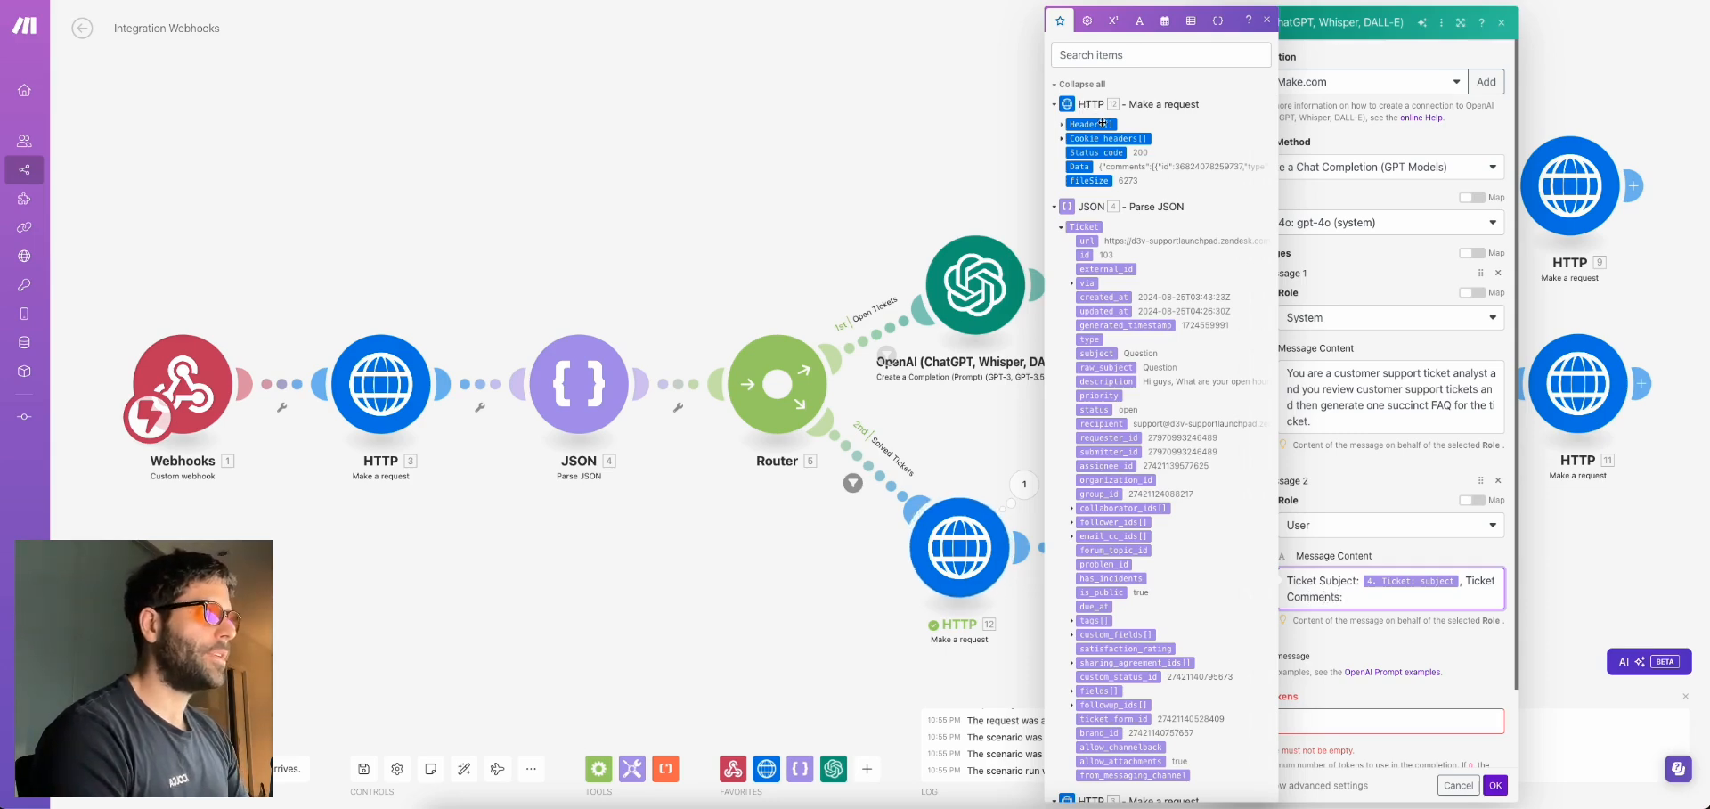
{"action": "left_click", "coordinate": [1081, 166]}
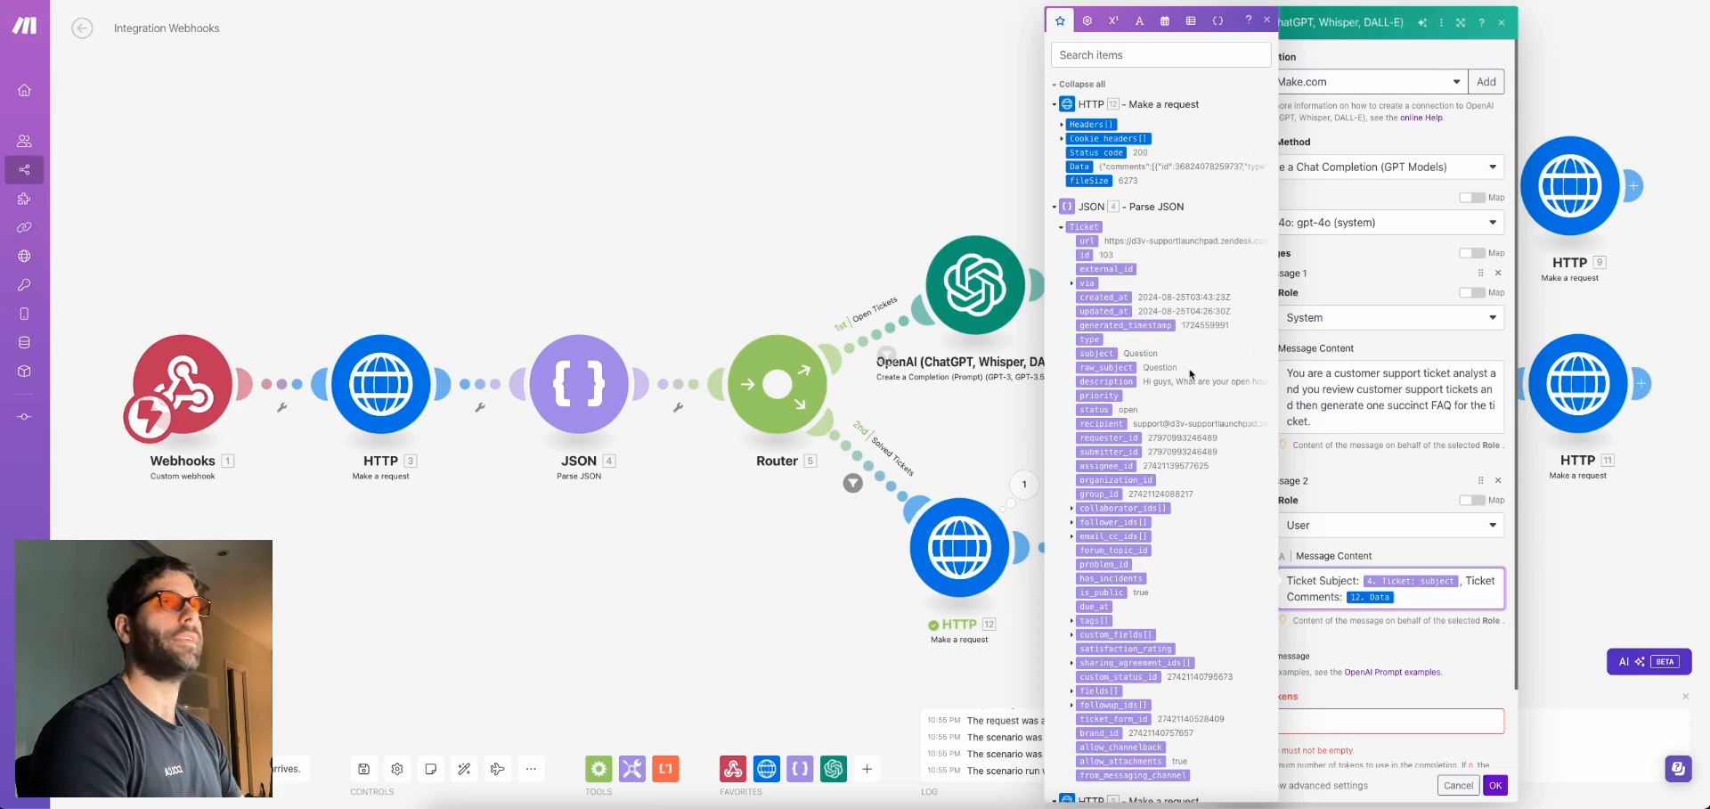
{"action": "left_click", "coordinate": [1426, 599]}
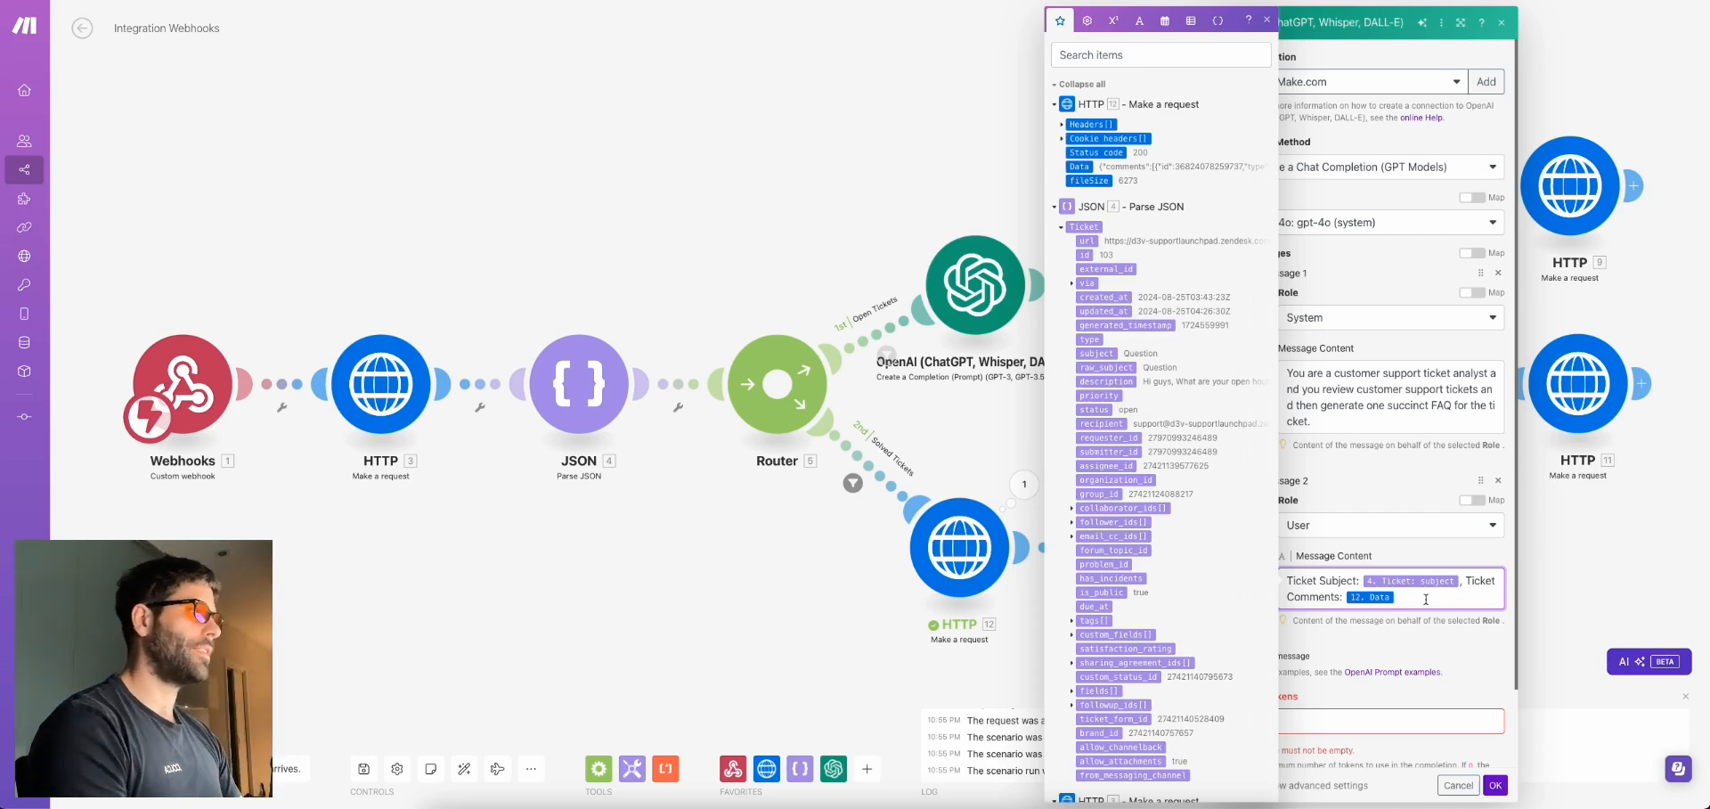
Set Max Tokens to 2500 and save the OpenAI module settings
{"action": "left_click", "coordinate": [1264, 720]}
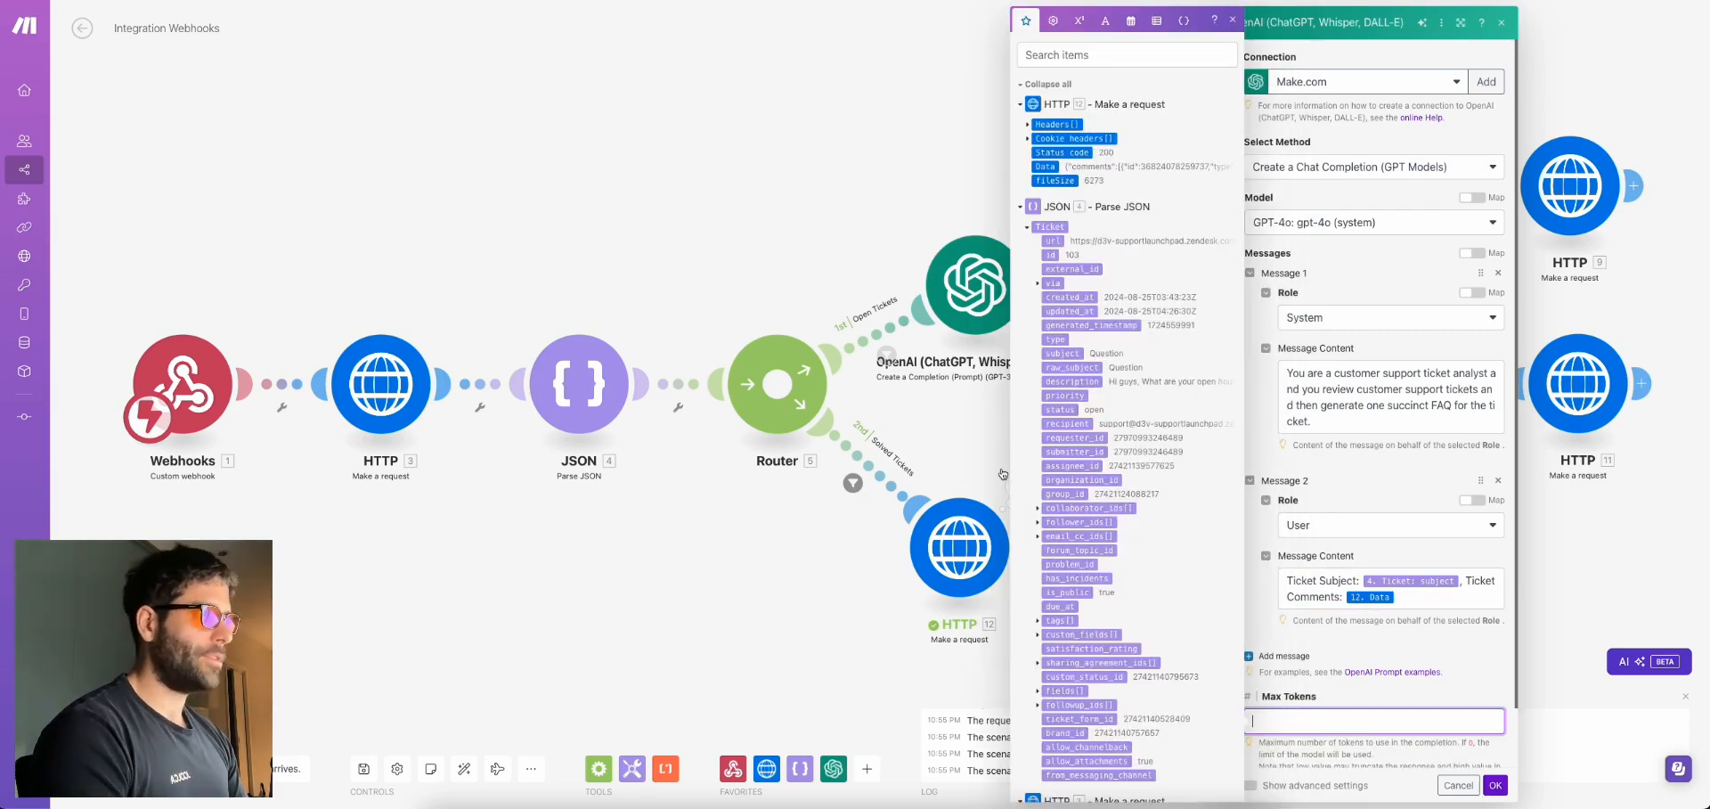
{"action": "left_click", "coordinate": [1006, 498]}
{"action": "left_click", "coordinate": [1025, 484]}
{"action": "scroll", "coordinate": [1263, 609], "scroll_direction": "down", "scroll_amount": 5}
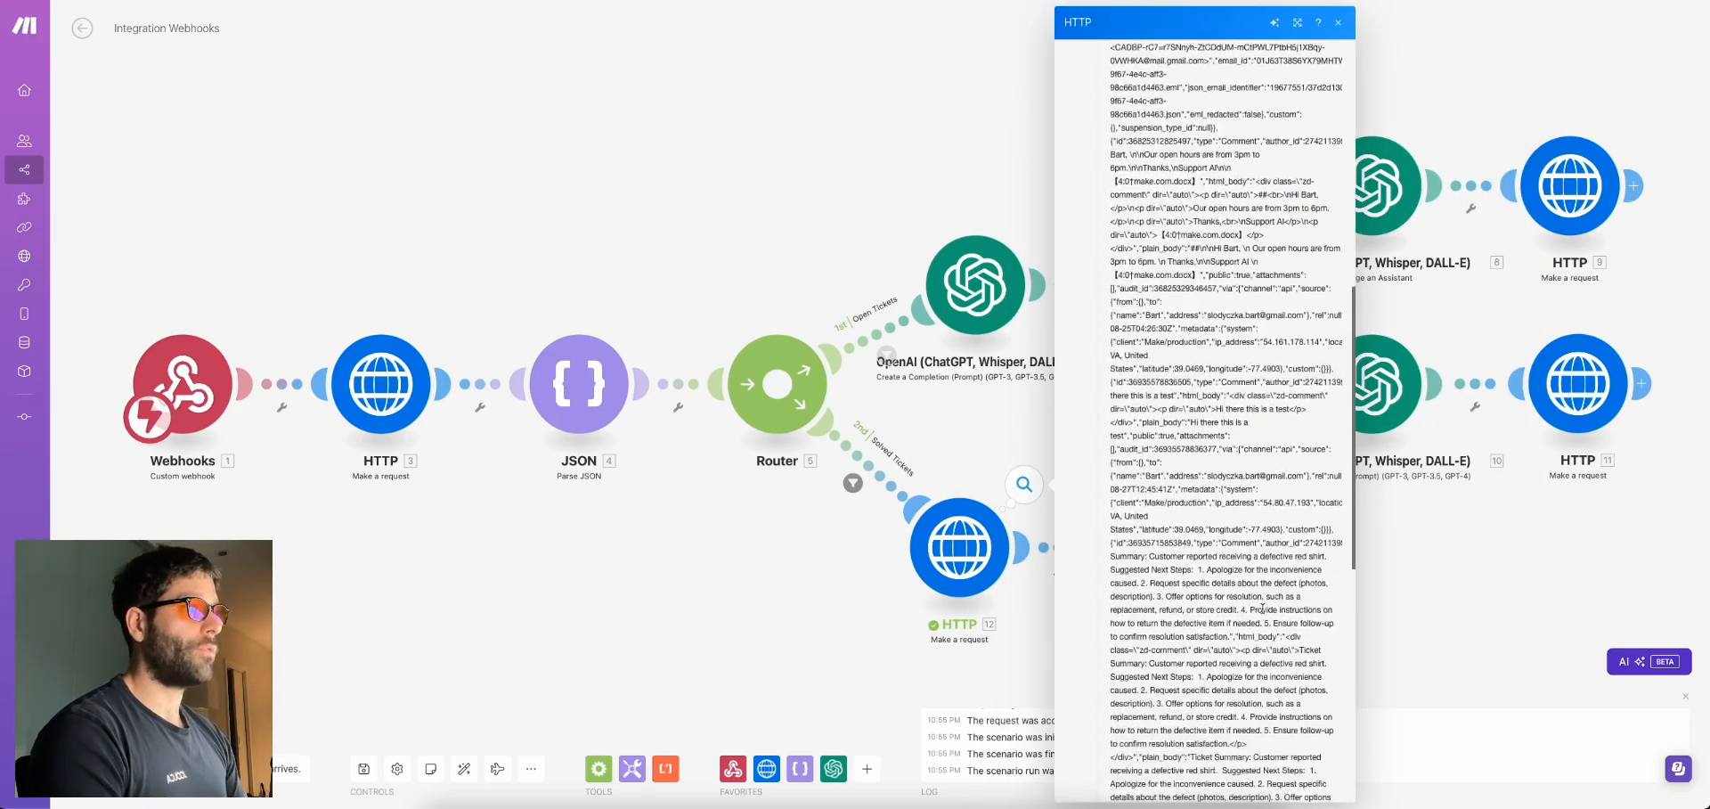
{"action": "scroll", "coordinate": [1262, 608], "scroll_direction": "down", "scroll_amount": 4}
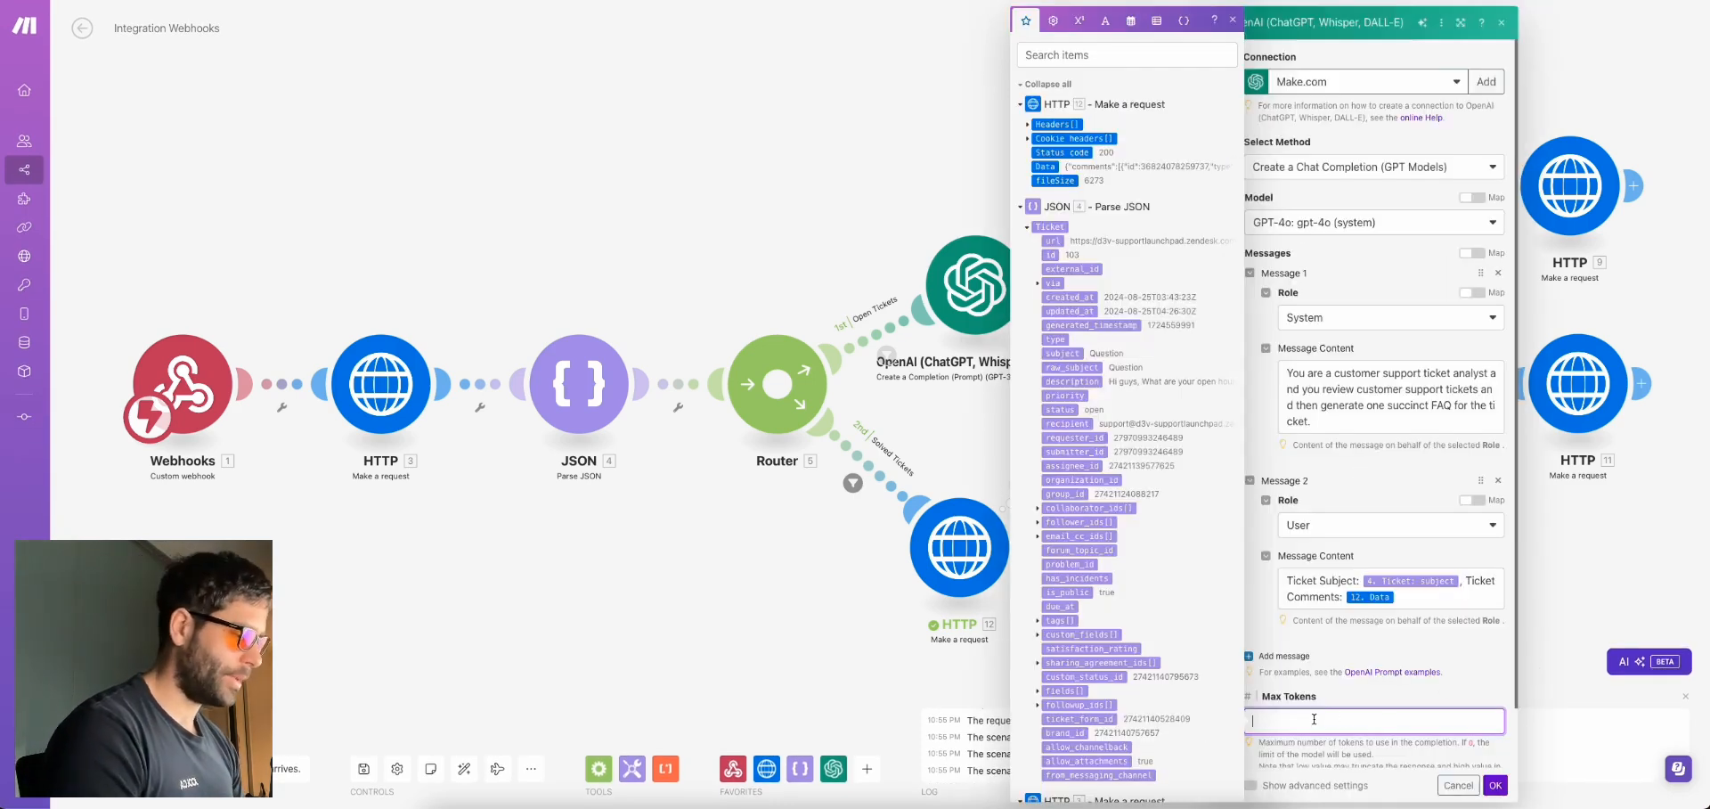
{"action": "type", "text": "2500"}
{"action": "key", "text": "Return"}
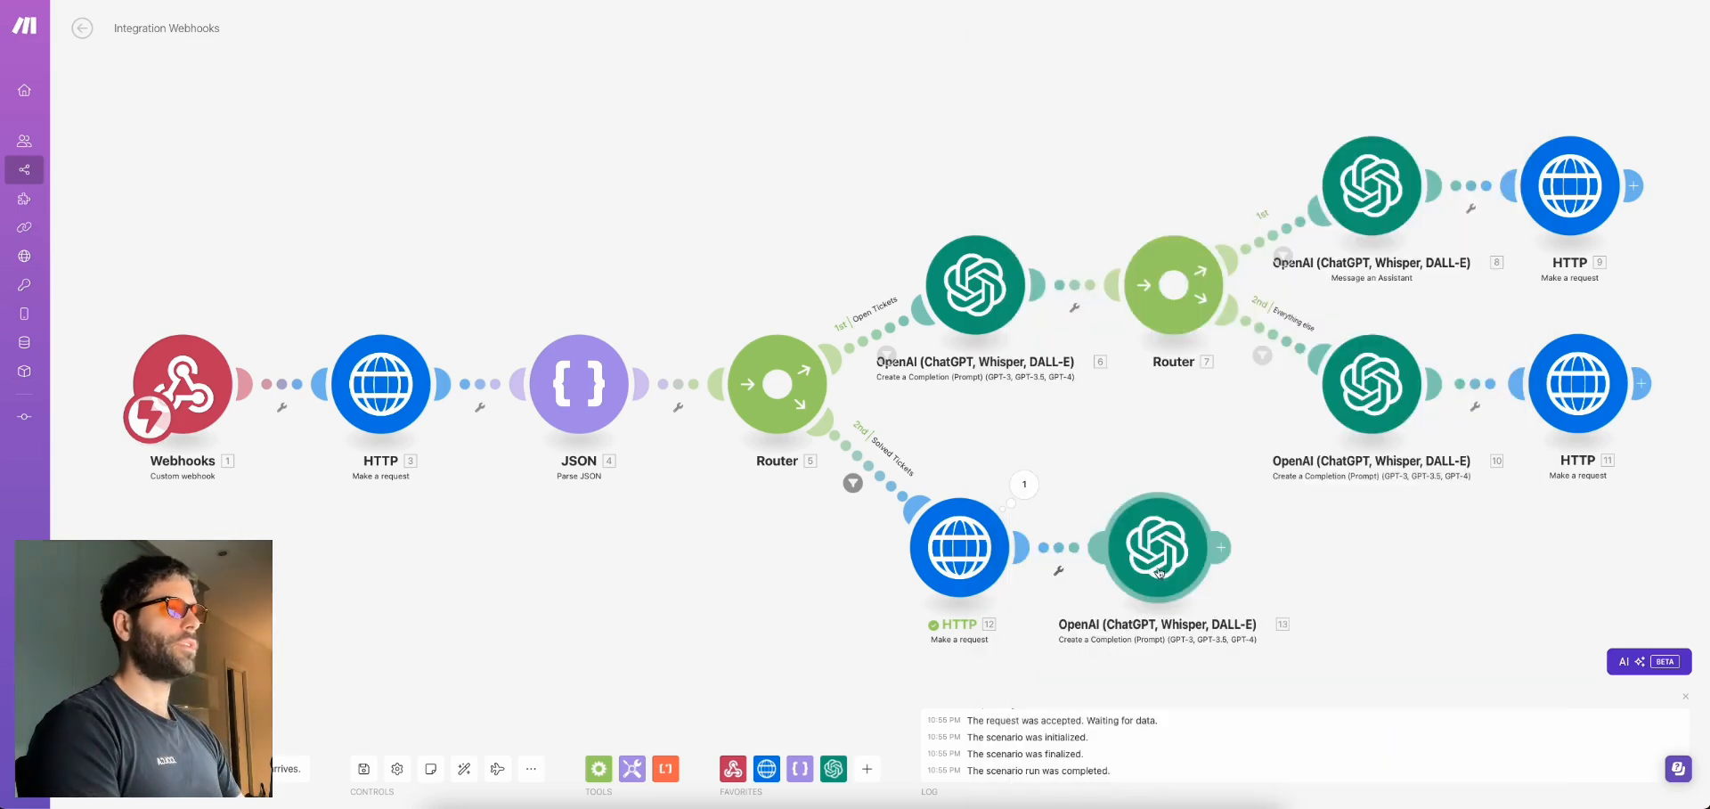
Copy the comments Data value from the HTTP 12 request output
{"action": "left_click", "coordinate": [1024, 485]}
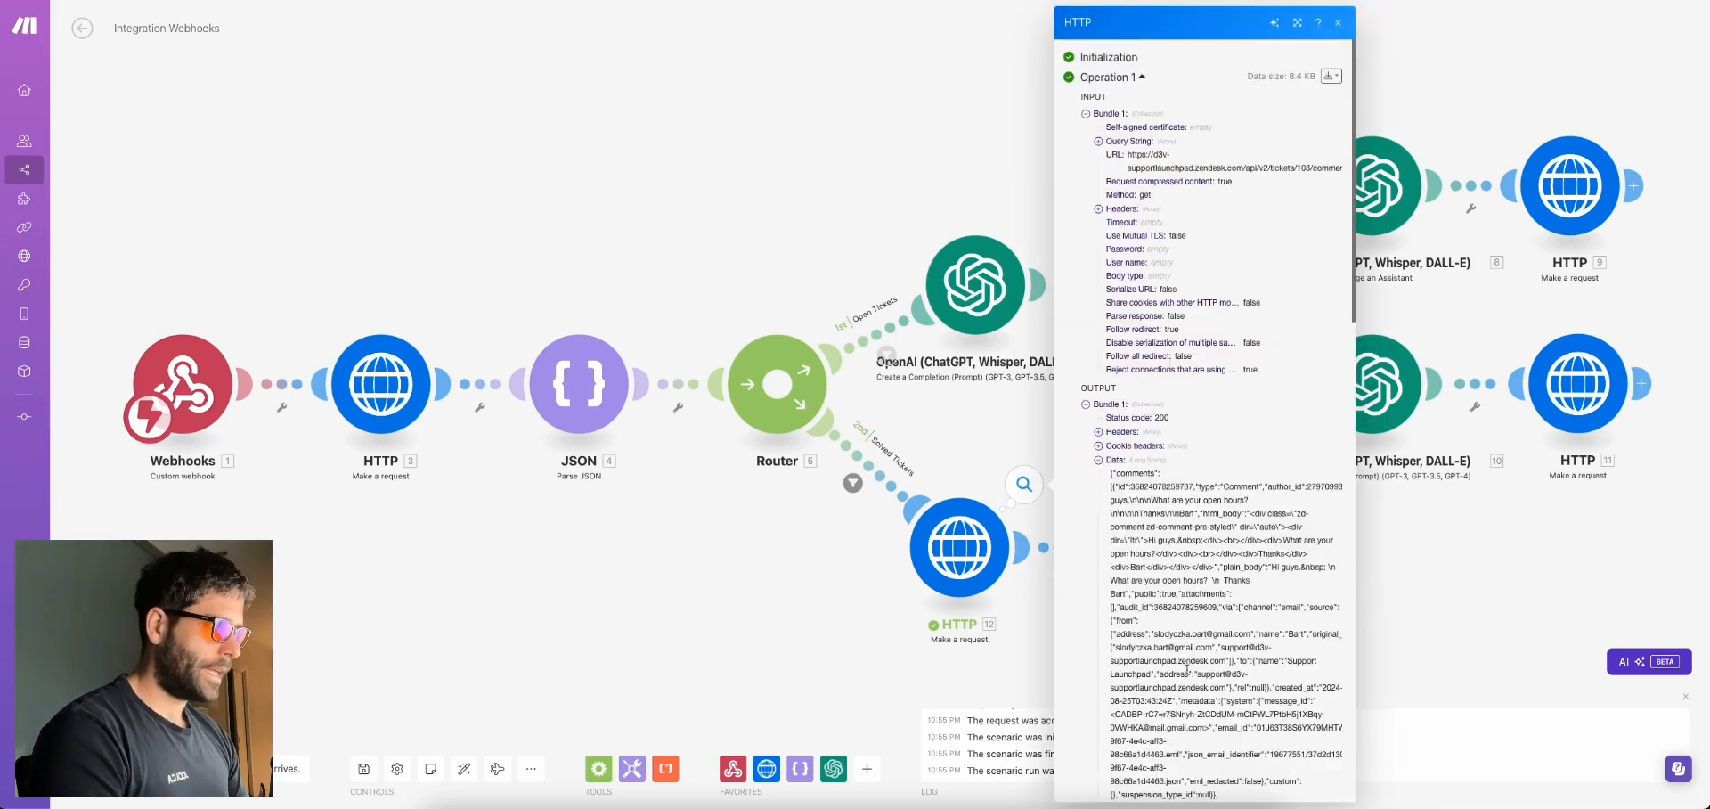
{"action": "scroll", "coordinate": [1187, 668], "scroll_direction": "down", "scroll_amount": 5}
{"action": "triple_click", "coordinate": [1165, 441]}
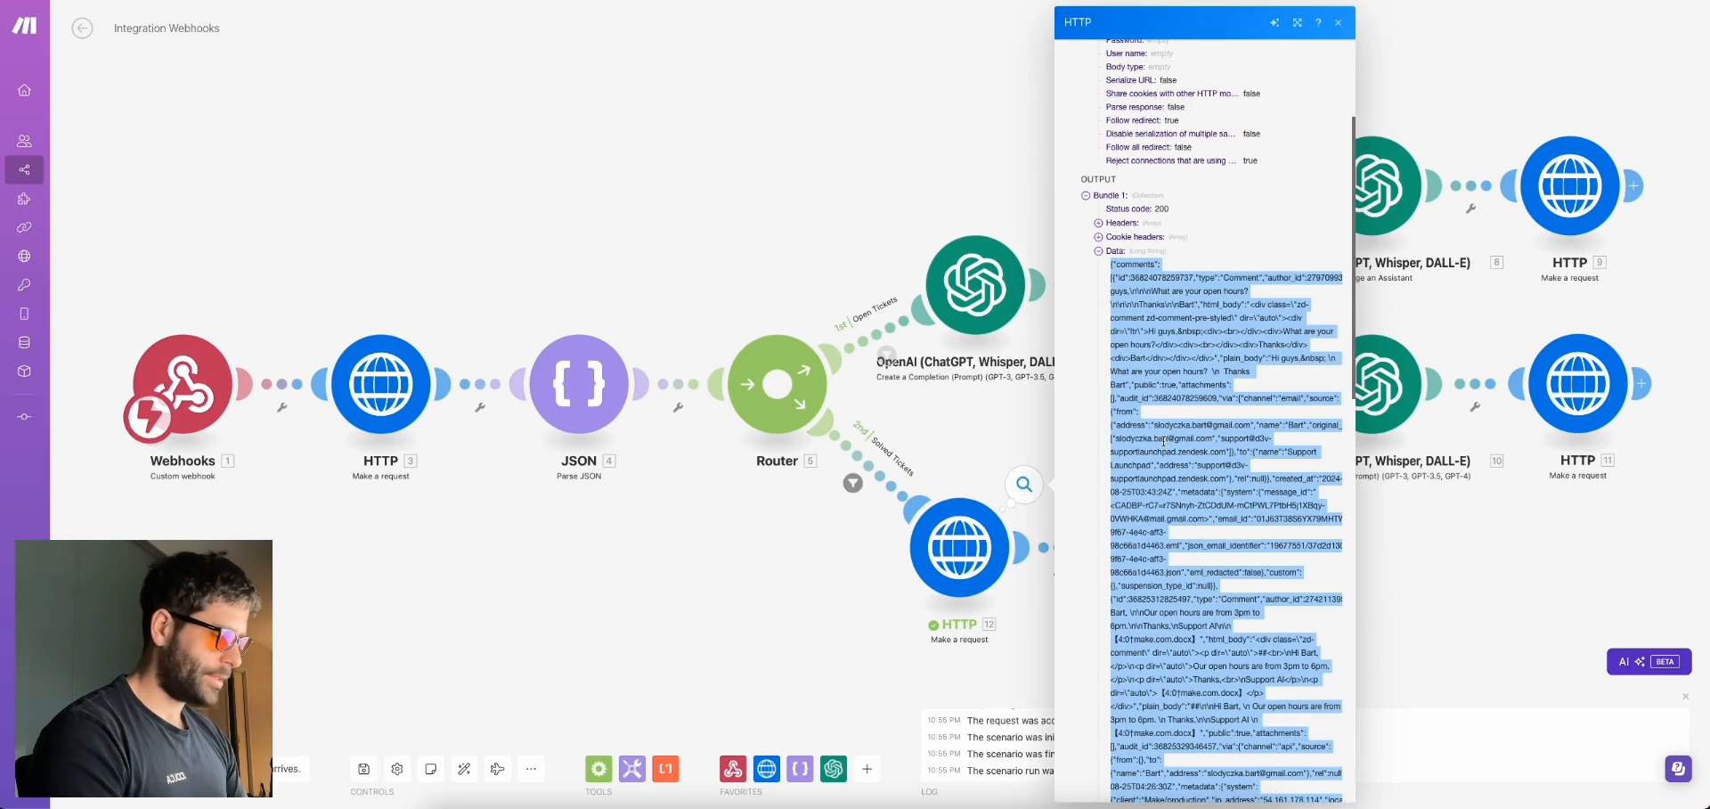
{"action": "left_click", "coordinate": [1038, 408]}
Run only the OpenAI module with subject 'Hi there' and the pasted Data, yielding an open-hours FAQ
{"action": "right_click", "coordinate": [1162, 554]}
{"action": "left_click", "coordinate": [1226, 591]}
{"action": "left_click", "coordinate": [1318, 610]}
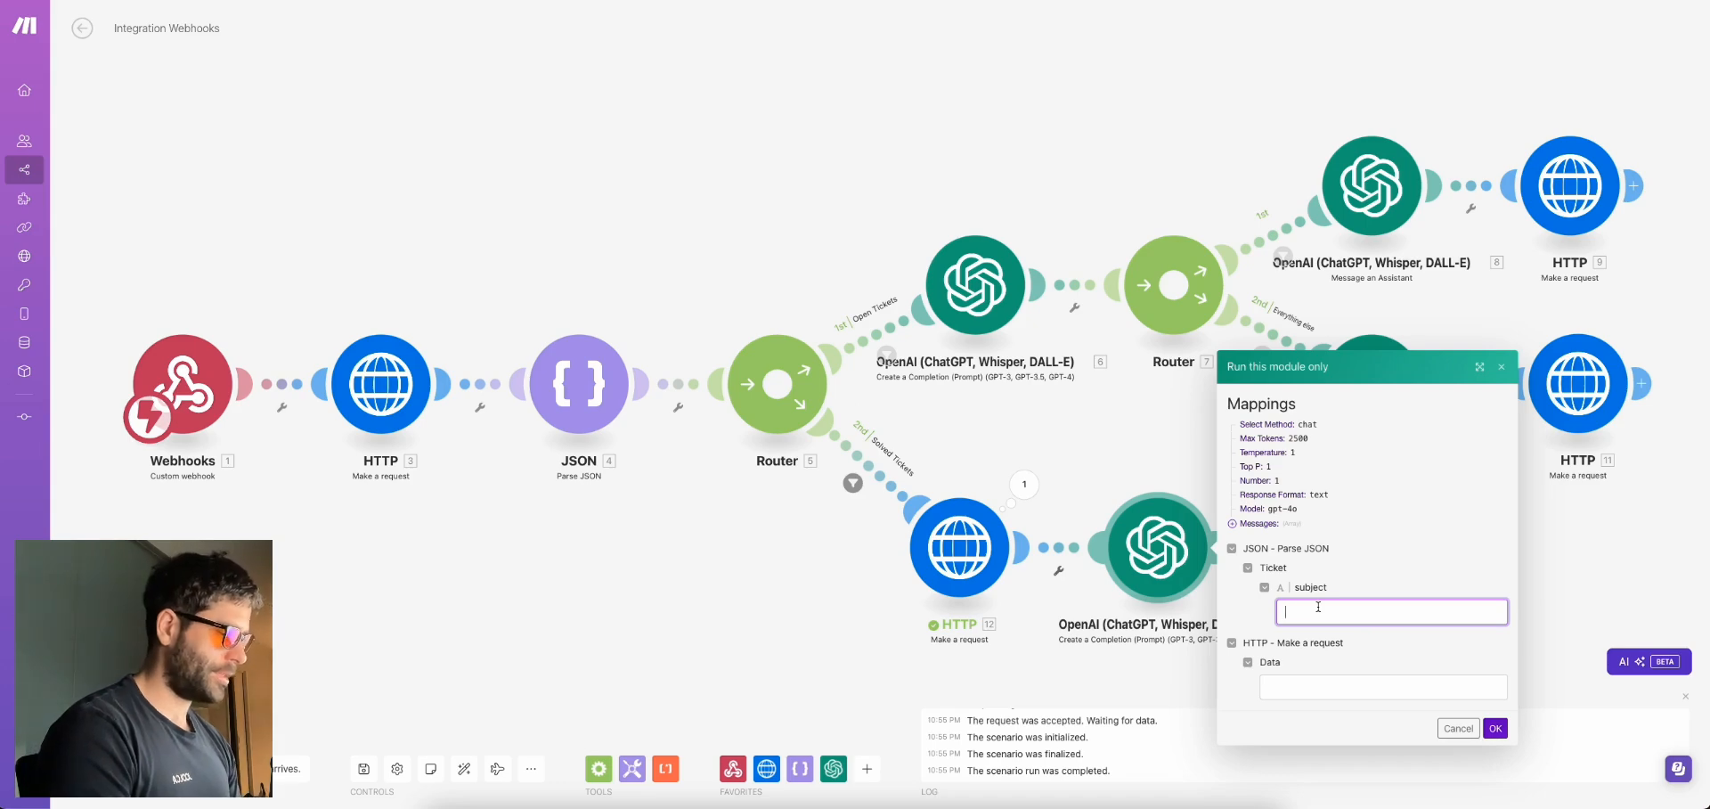
{"action": "type", "text": "Hi there"}
{"action": "left_click", "coordinate": [1289, 687]}
{"action": "key", "text": "ctrl+v"}
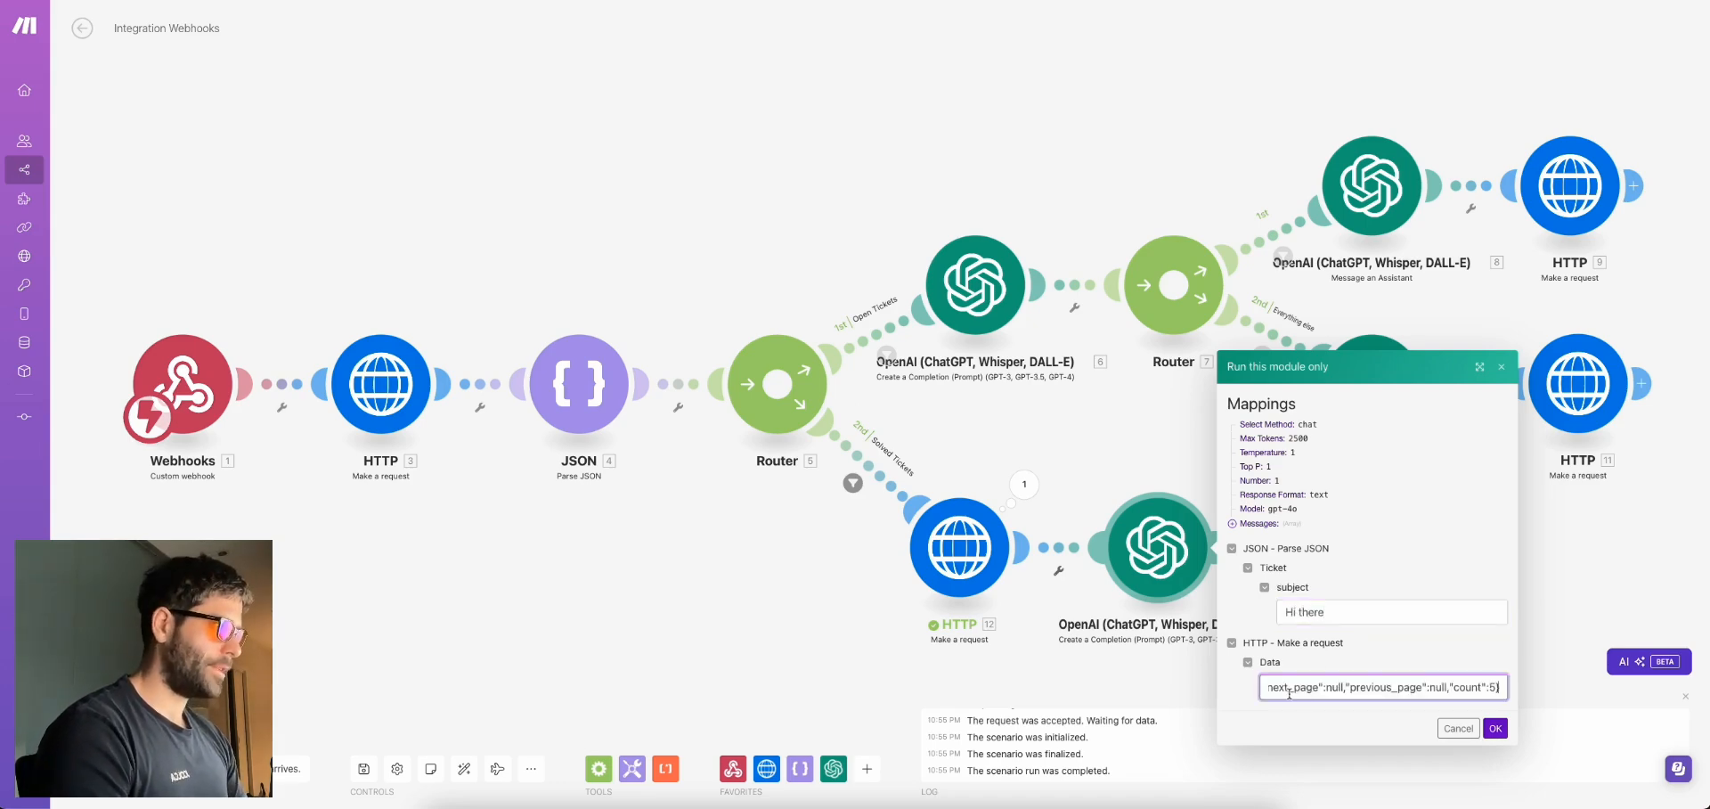
{"action": "left_click", "coordinate": [1494, 729]}
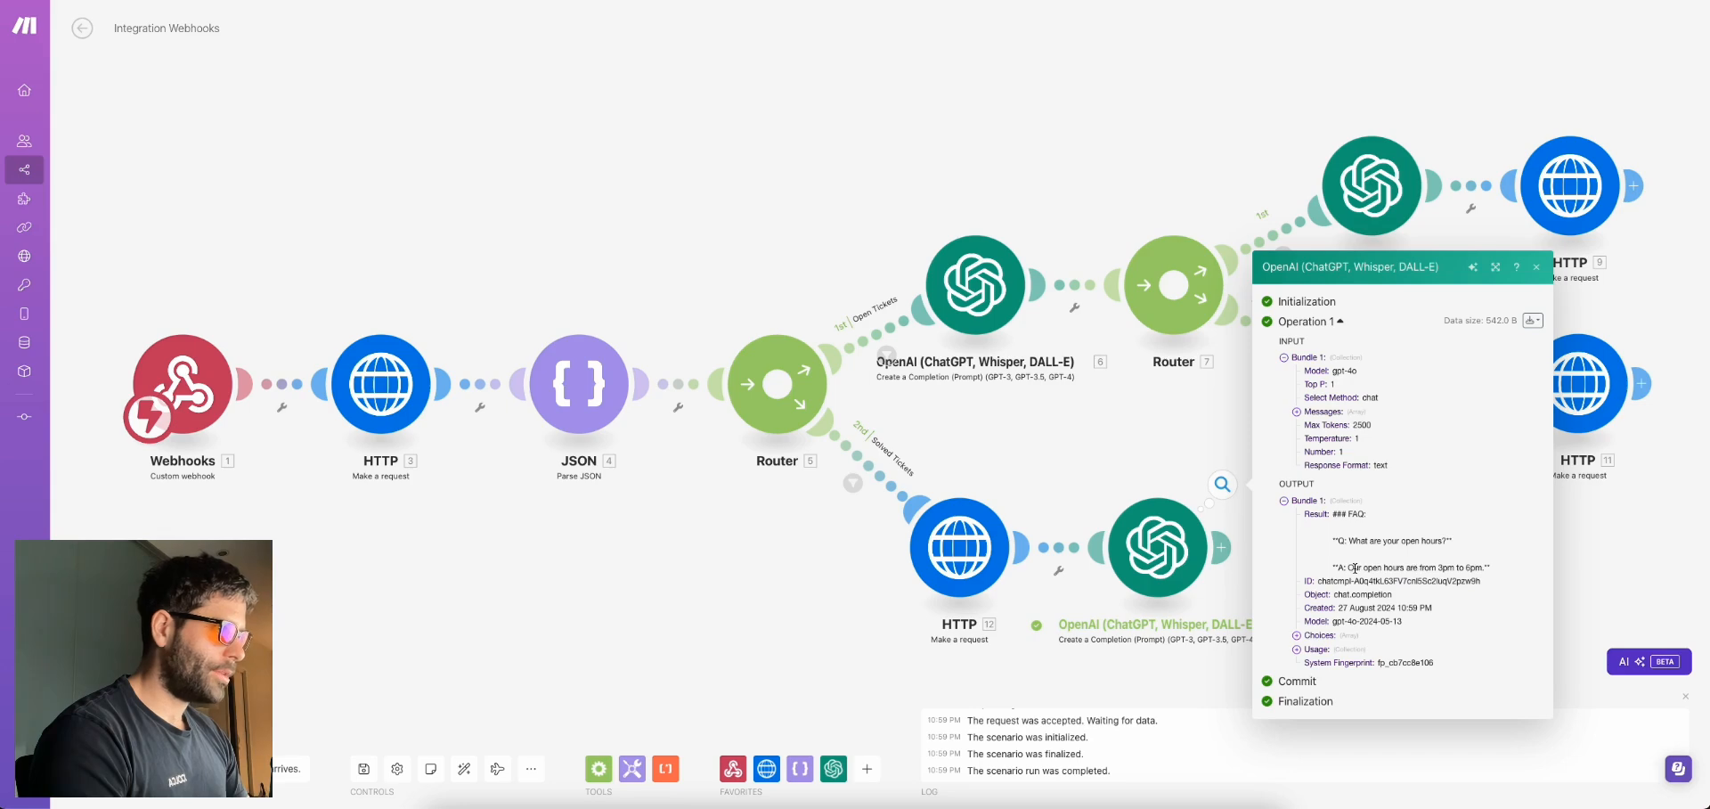
{"action": "left_click_drag", "start_coordinate": [1492, 571], "coordinate": [1333, 517]}
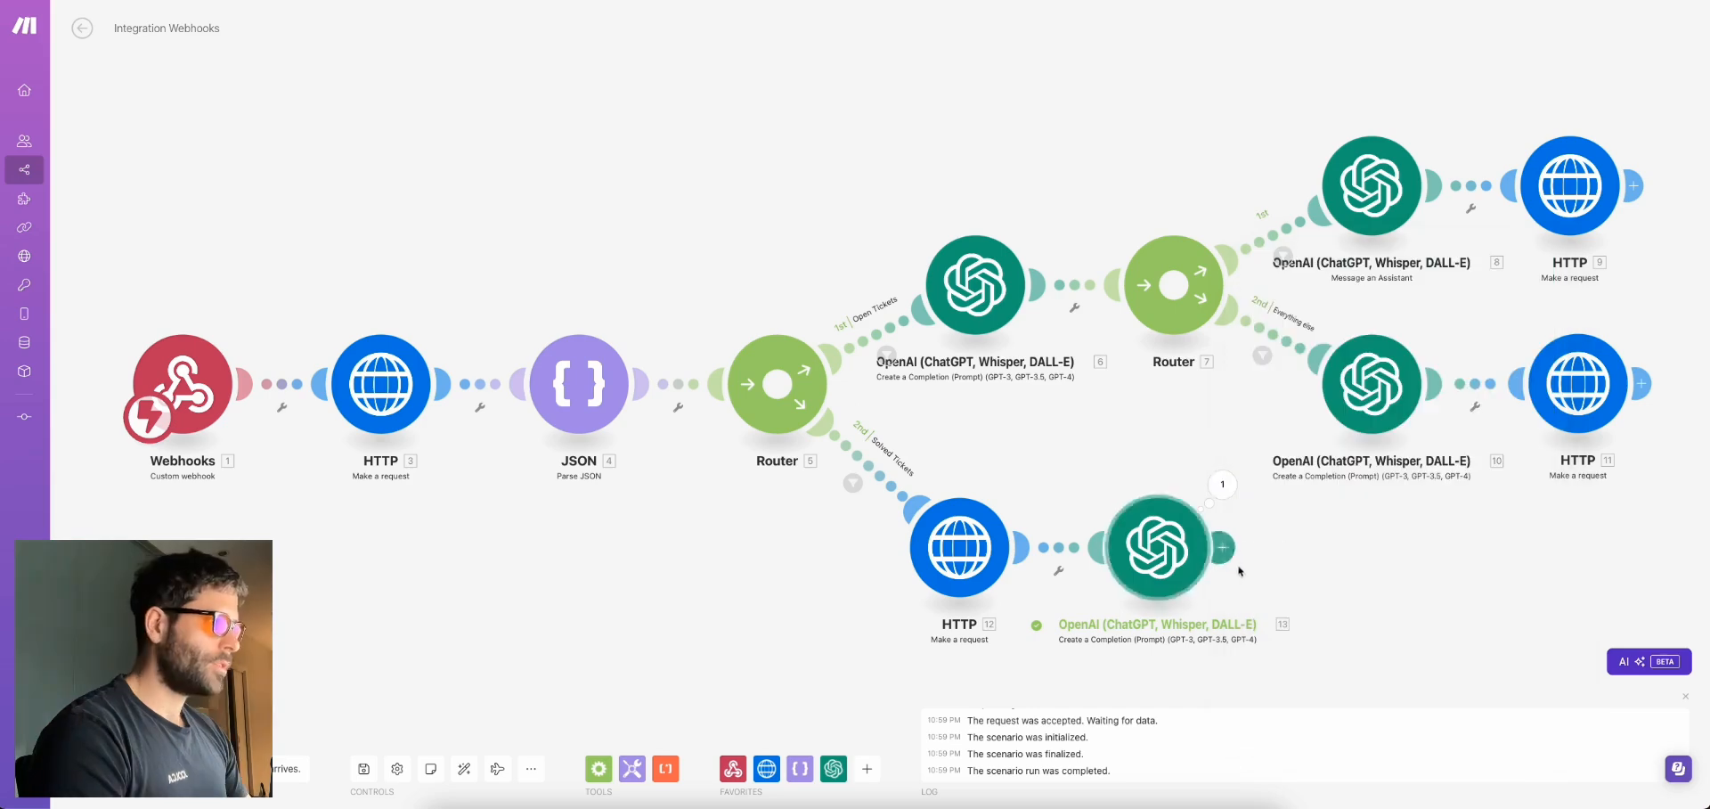
Add an Airtable Create a Record step after OpenAI 13 using the Zendesk base
{"action": "left_click", "coordinate": [1351, 545]}
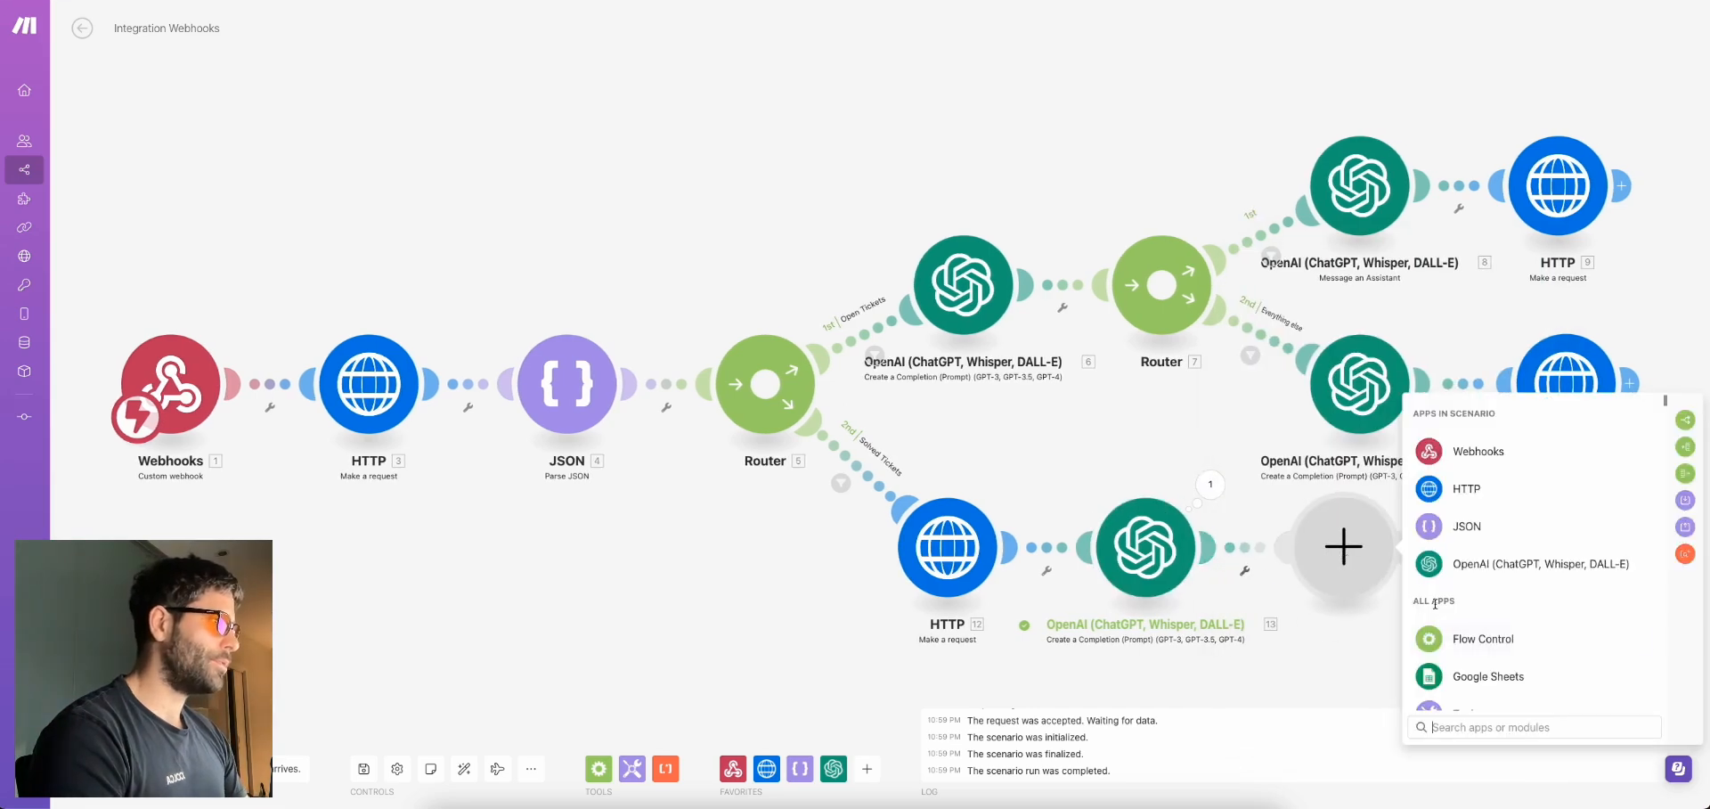
{"action": "type", "text": "airt"}
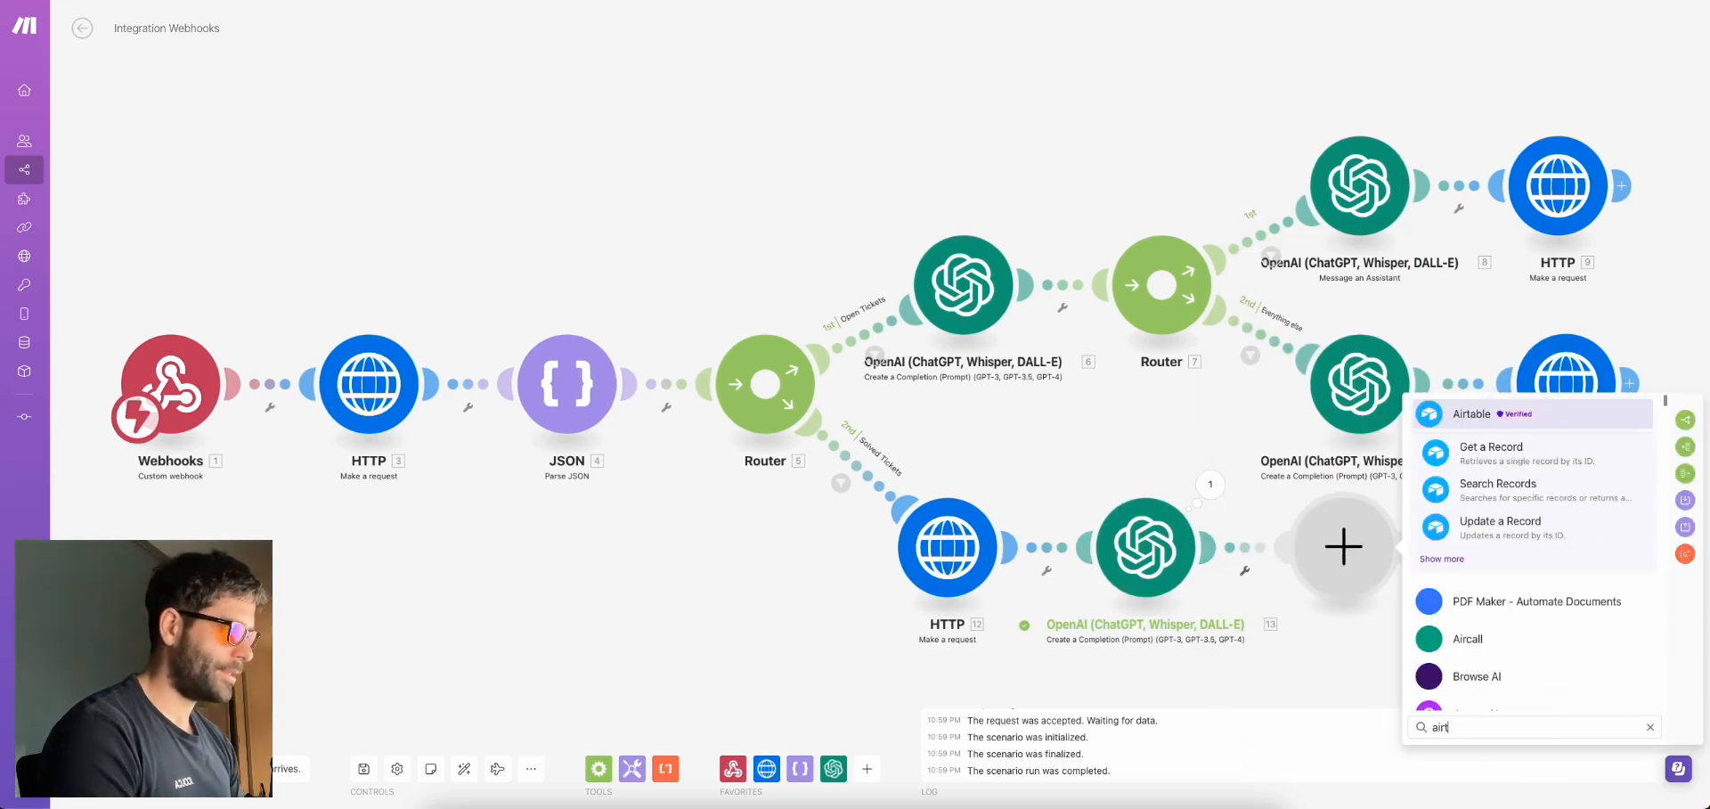
{"action": "left_click", "coordinate": [1483, 421]}
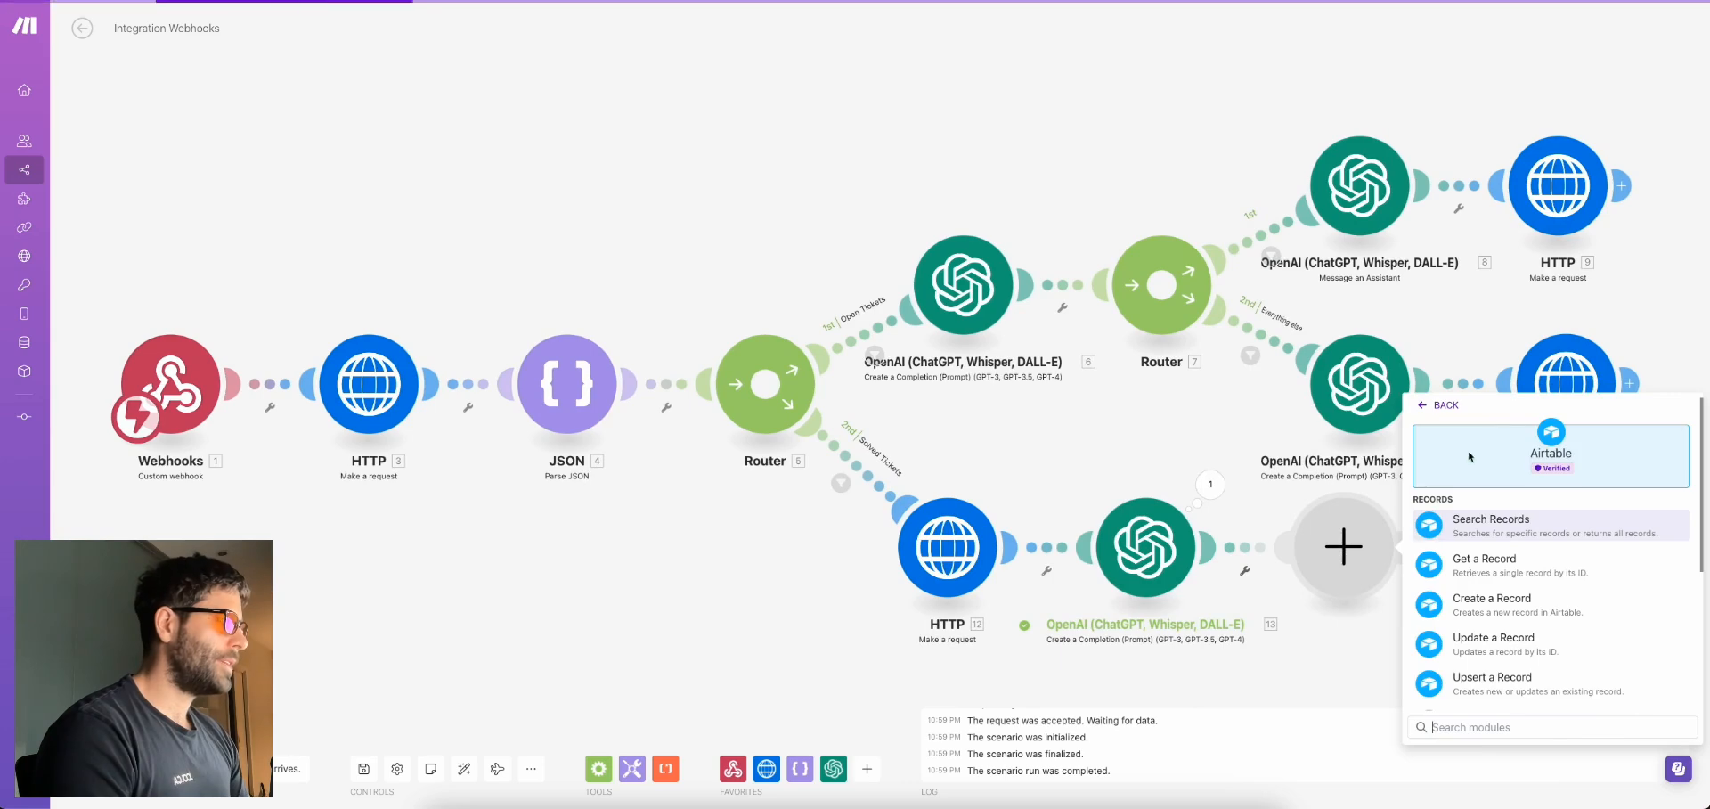
{"action": "left_click", "coordinate": [1496, 604]}
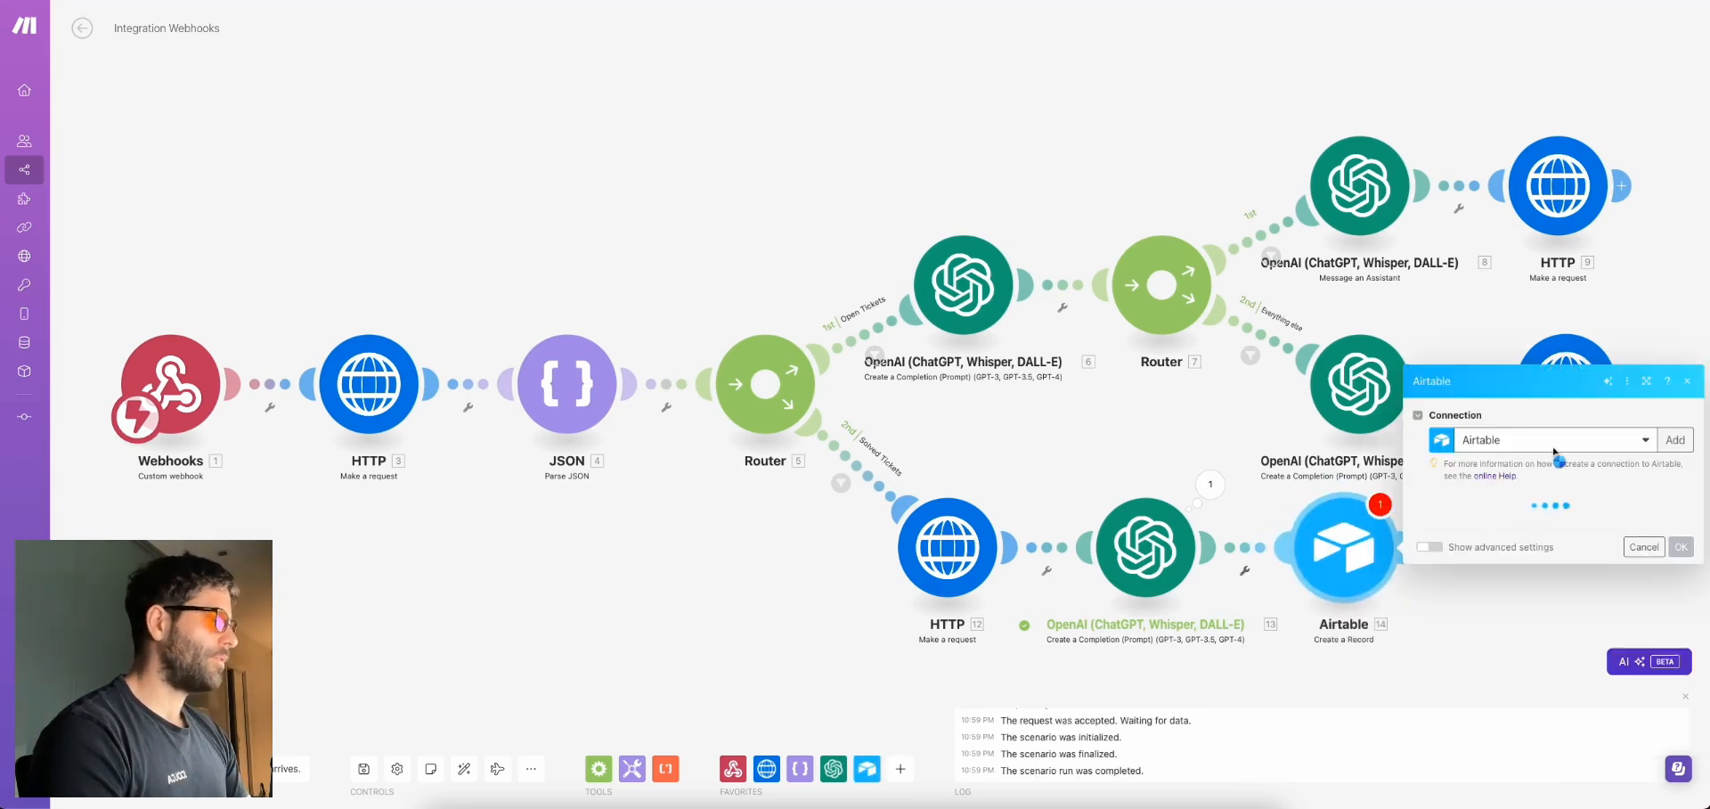
{"action": "left_click", "coordinate": [1547, 529]}
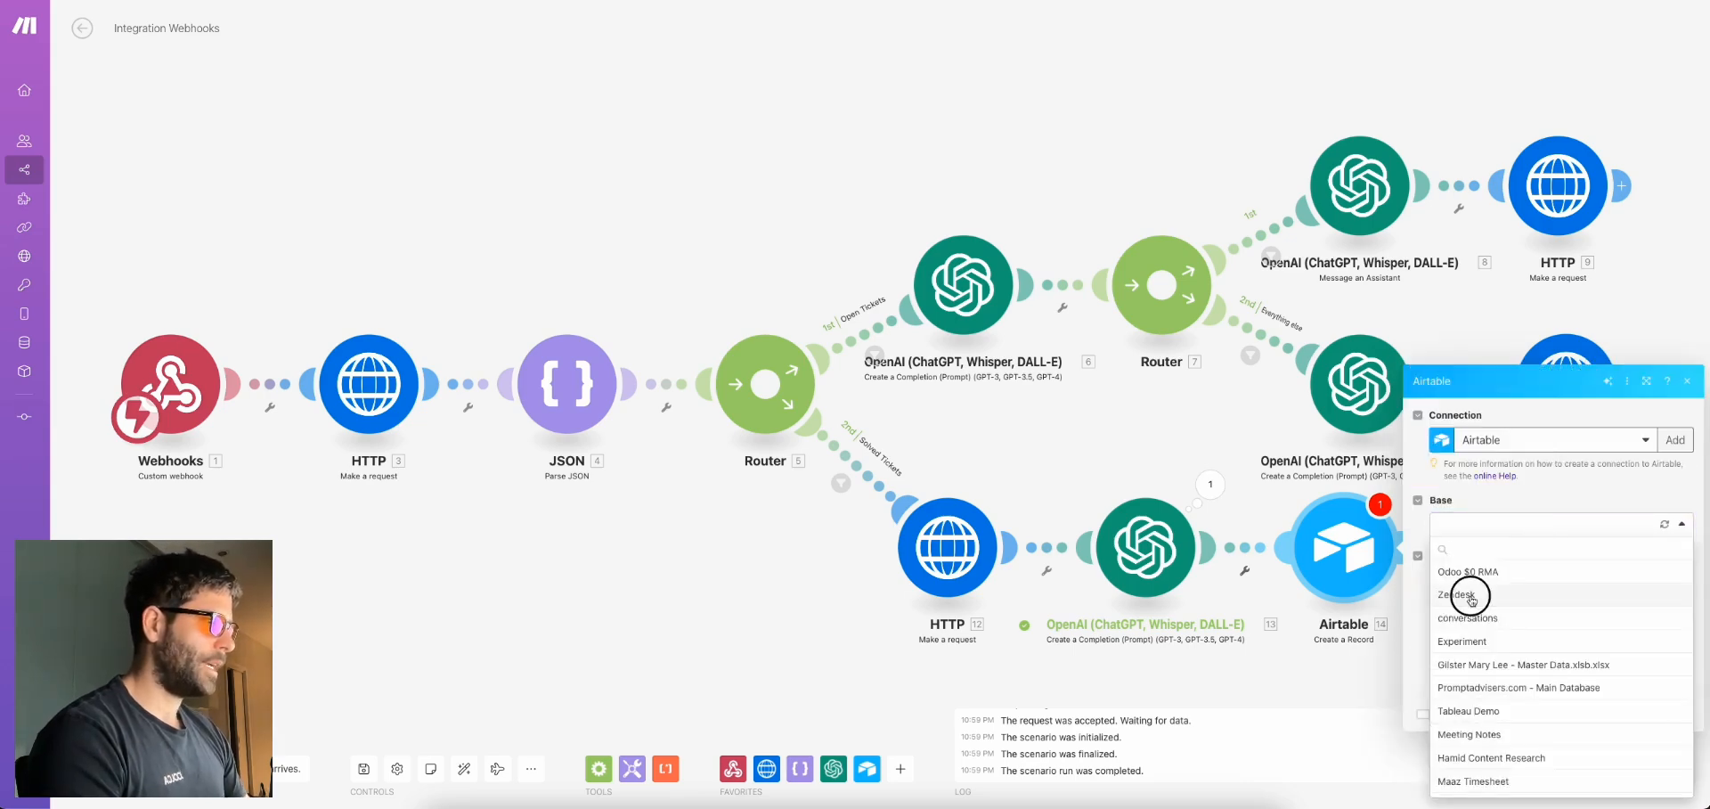
{"action": "left_click", "coordinate": [1472, 599]}
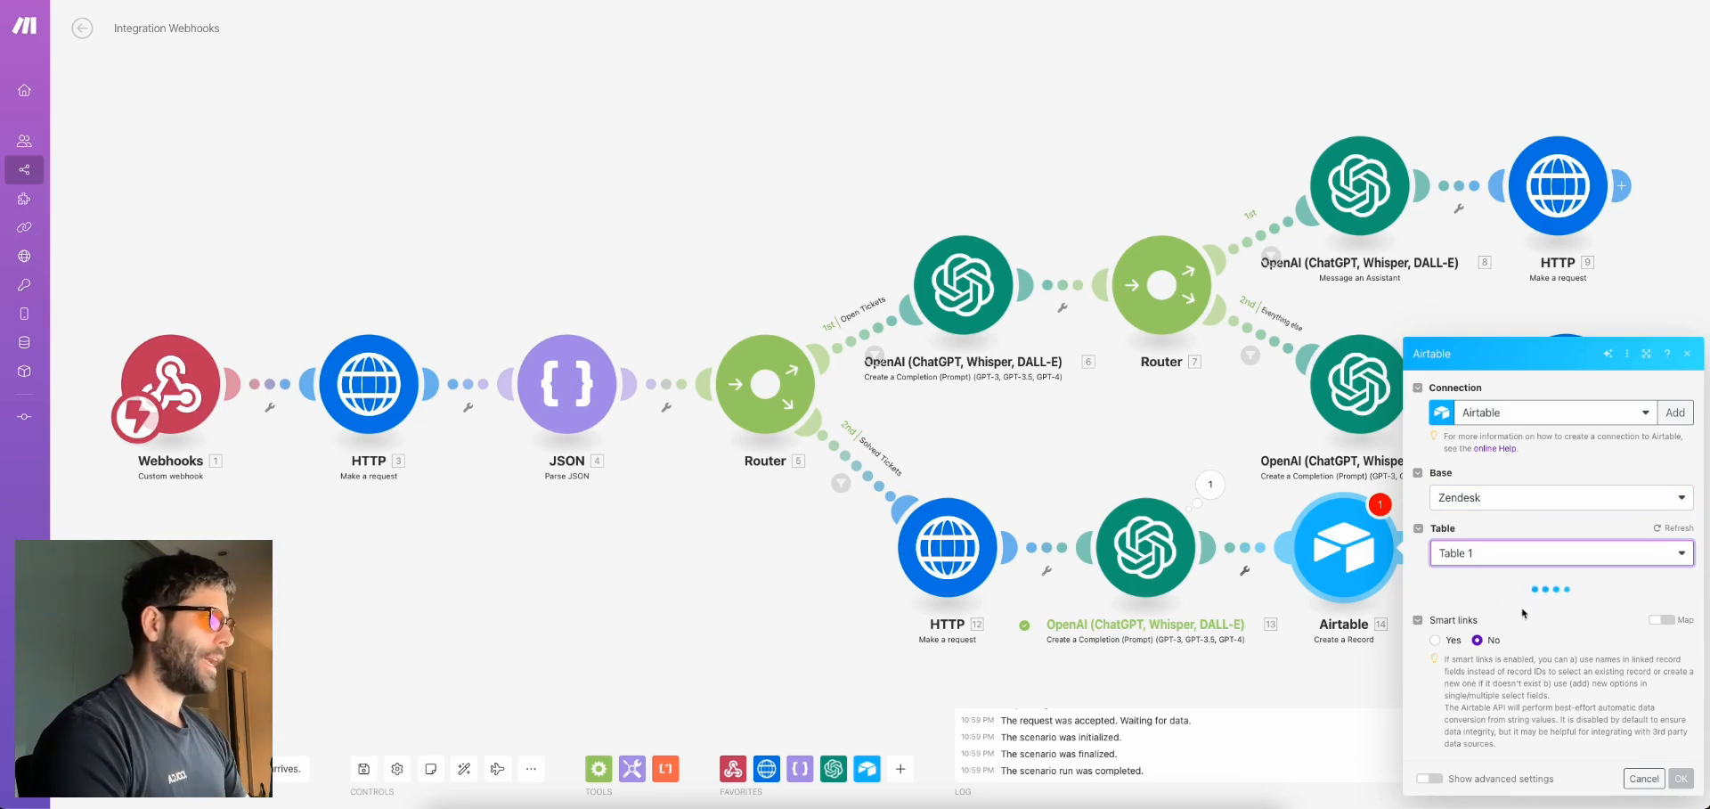
Map the ticket id to Ticket_ID and the OpenAI Result to FAQ, then save the step
{"action": "left_click", "coordinate": [1504, 537]}
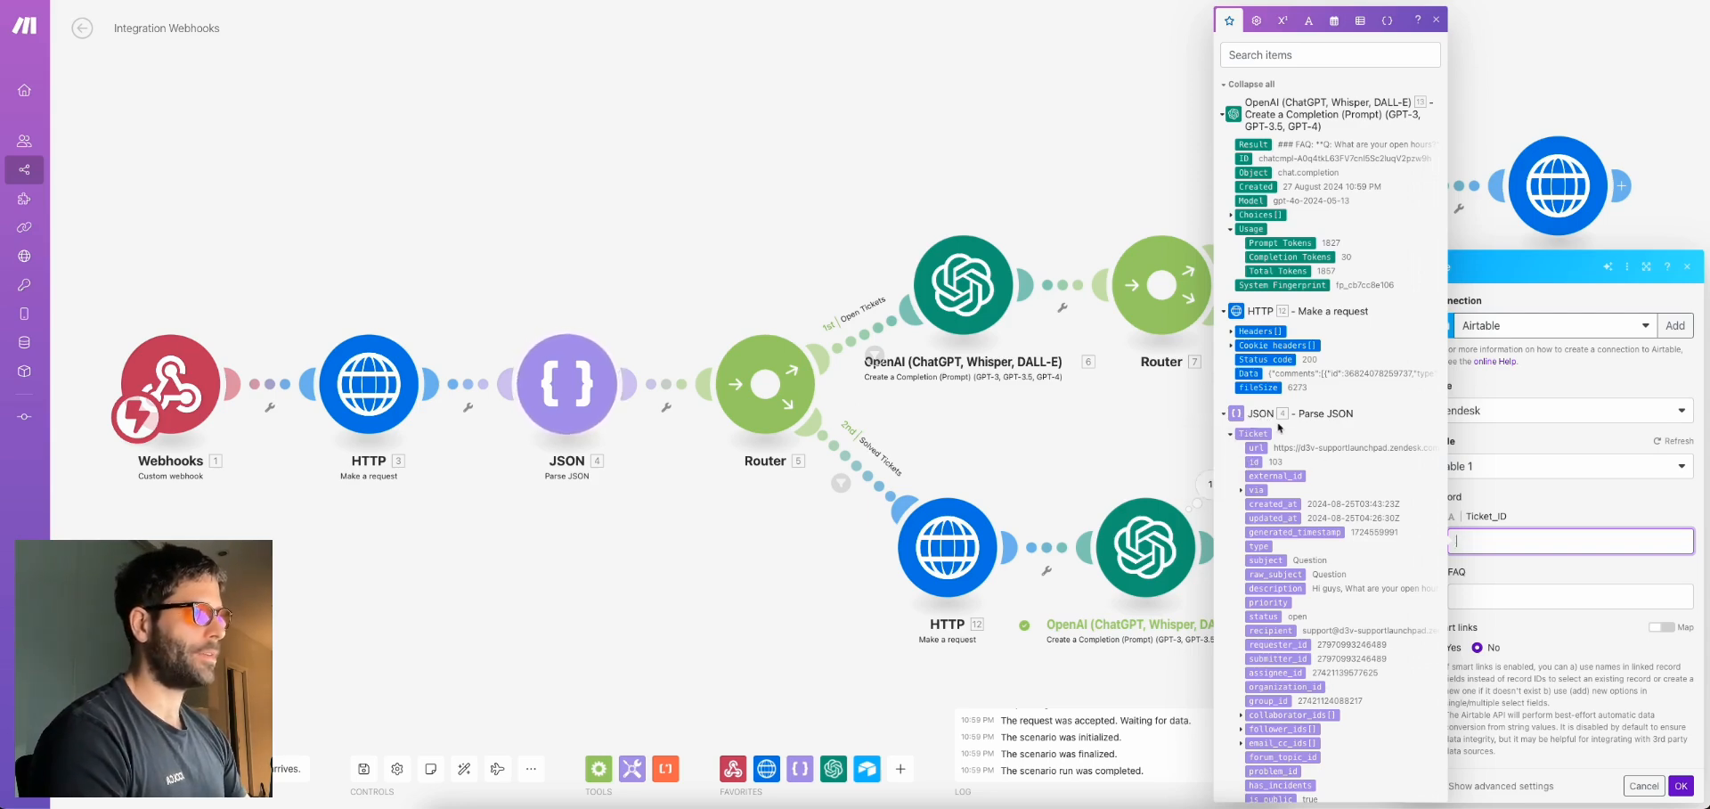
{"action": "scroll", "coordinate": [1272, 458], "scroll_direction": "down", "scroll_amount": 4}
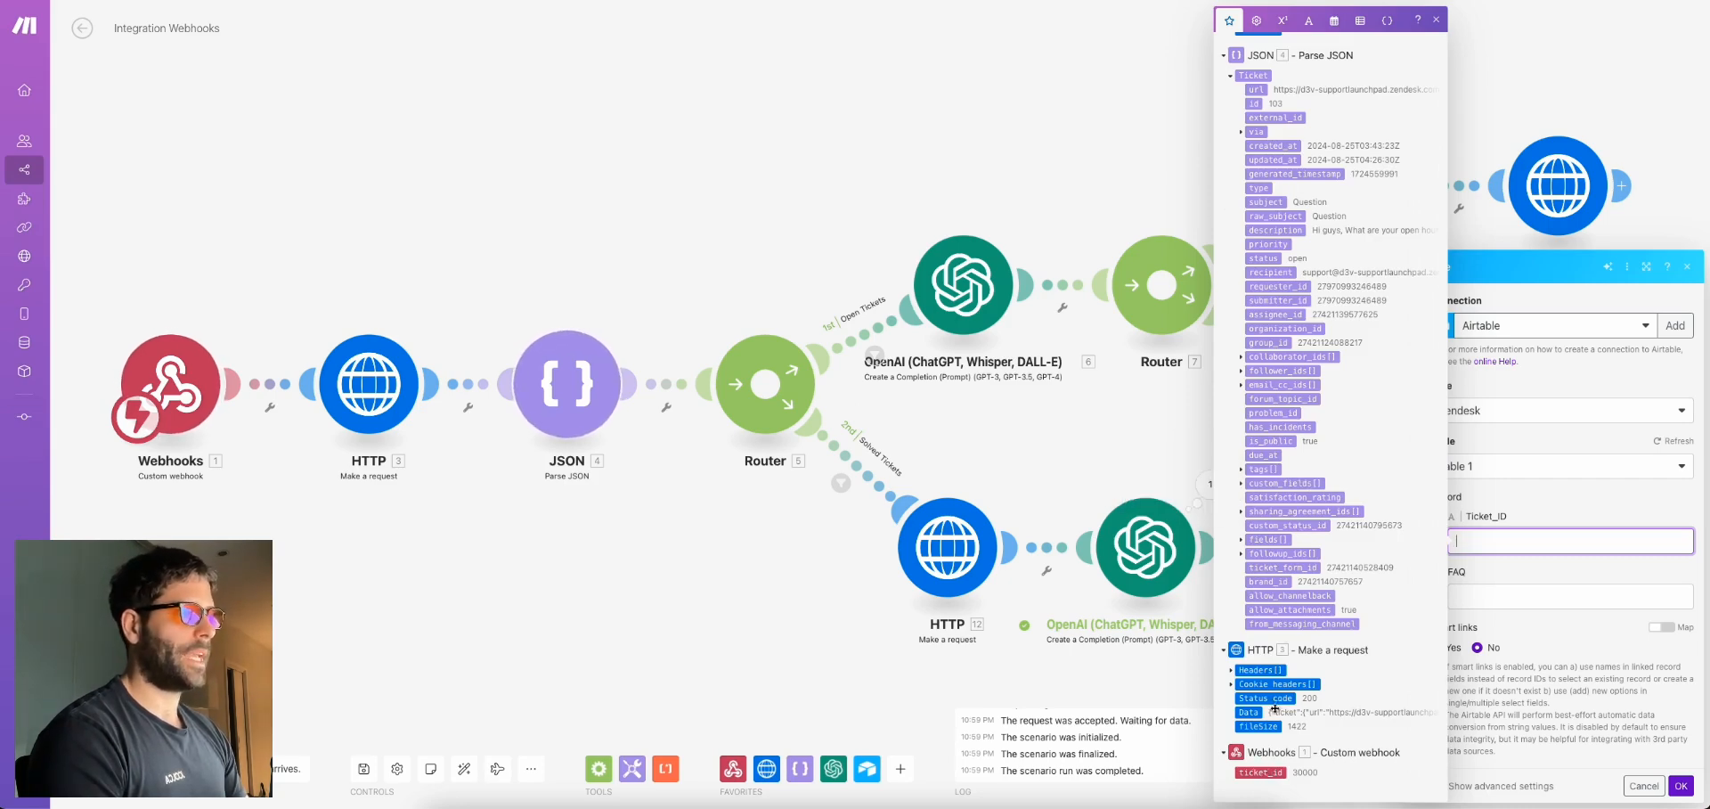
{"action": "scroll", "coordinate": [1271, 788], "scroll_direction": "up", "scroll_amount": 5}
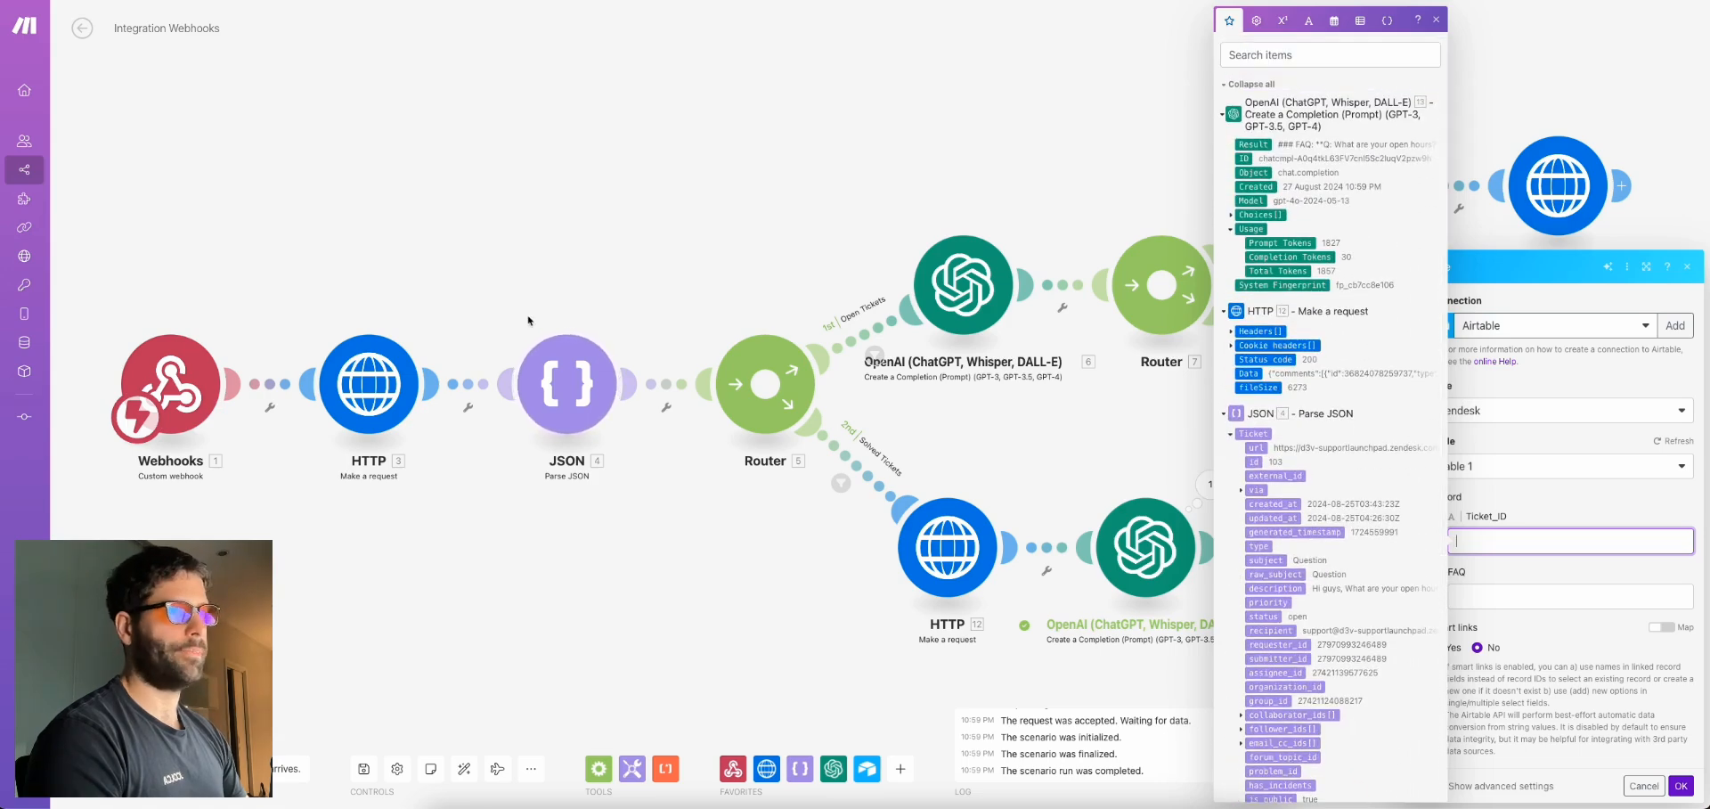
{"action": "left_click", "coordinate": [1255, 461]}
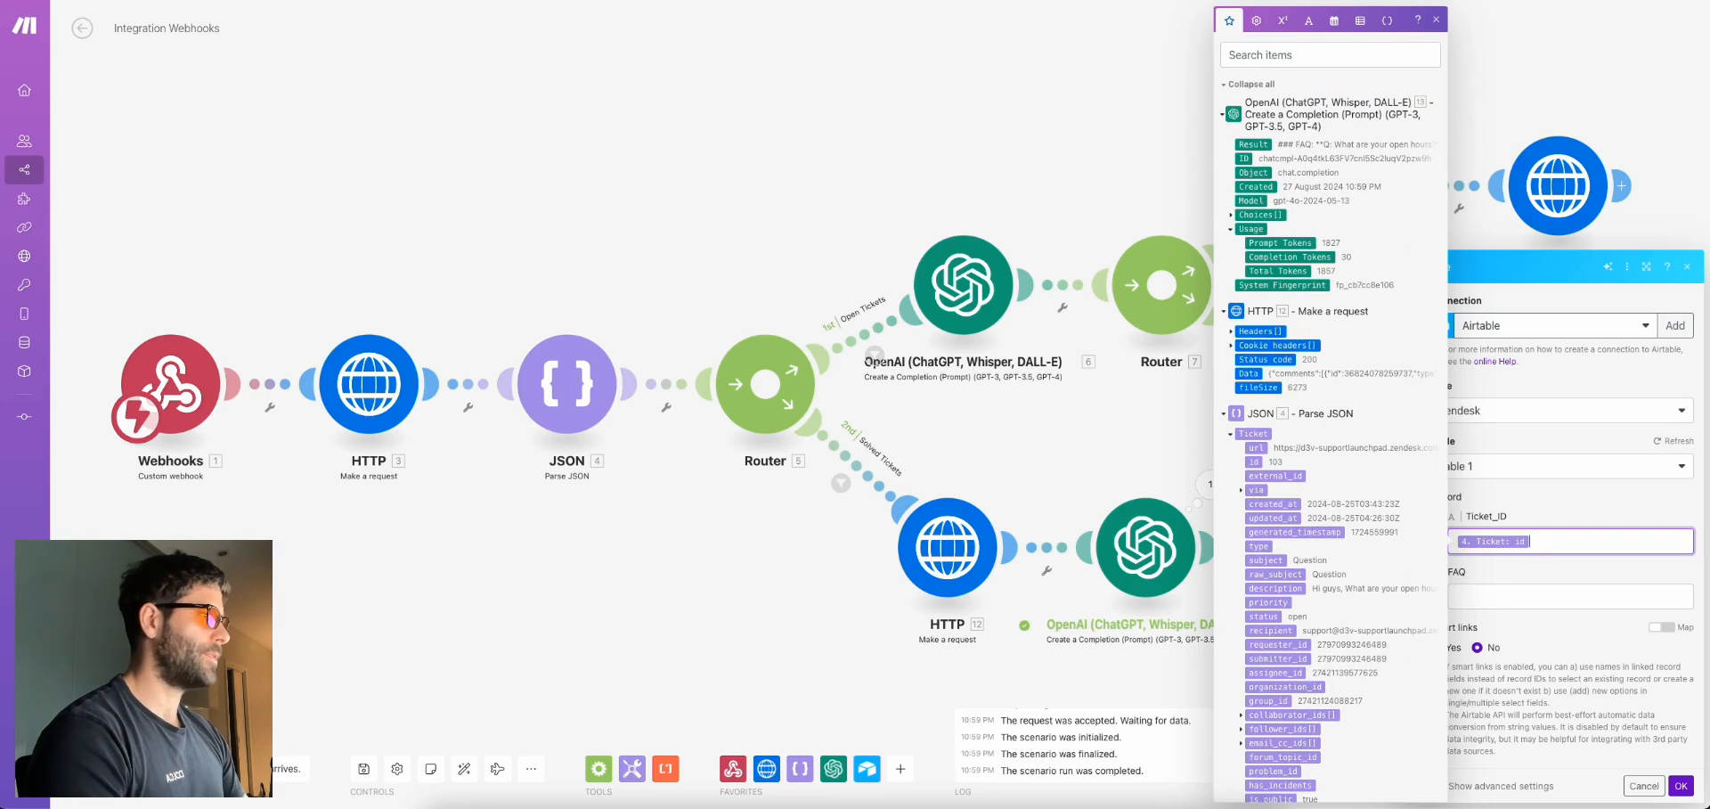
{"action": "left_click", "coordinate": [1519, 593]}
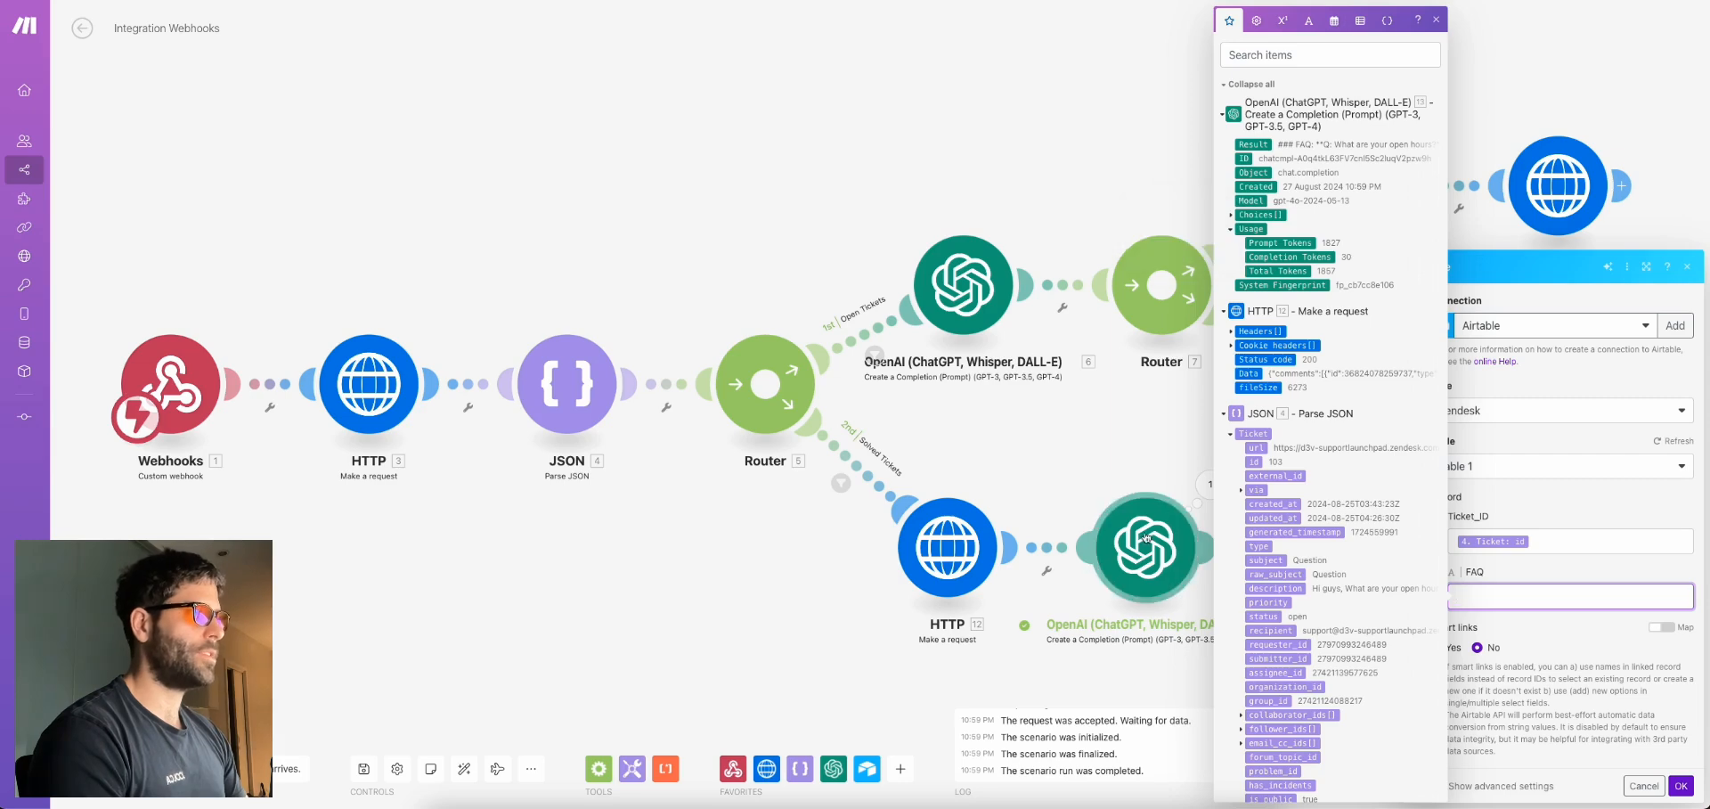
{"action": "left_click", "coordinate": [1299, 143]}
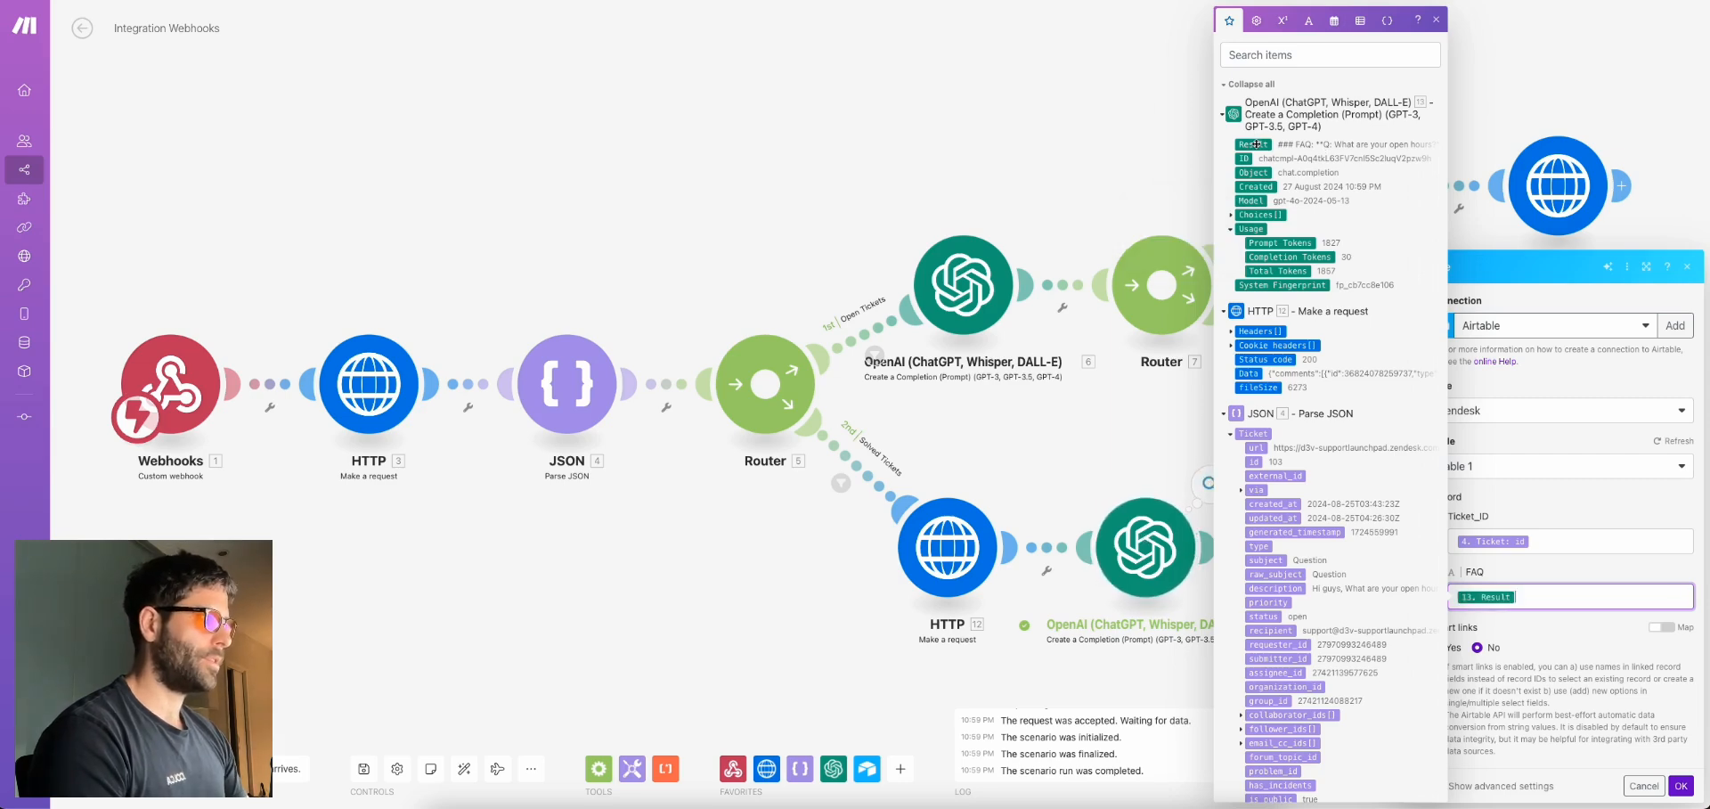
{"action": "left_click", "coordinate": [1681, 786]}
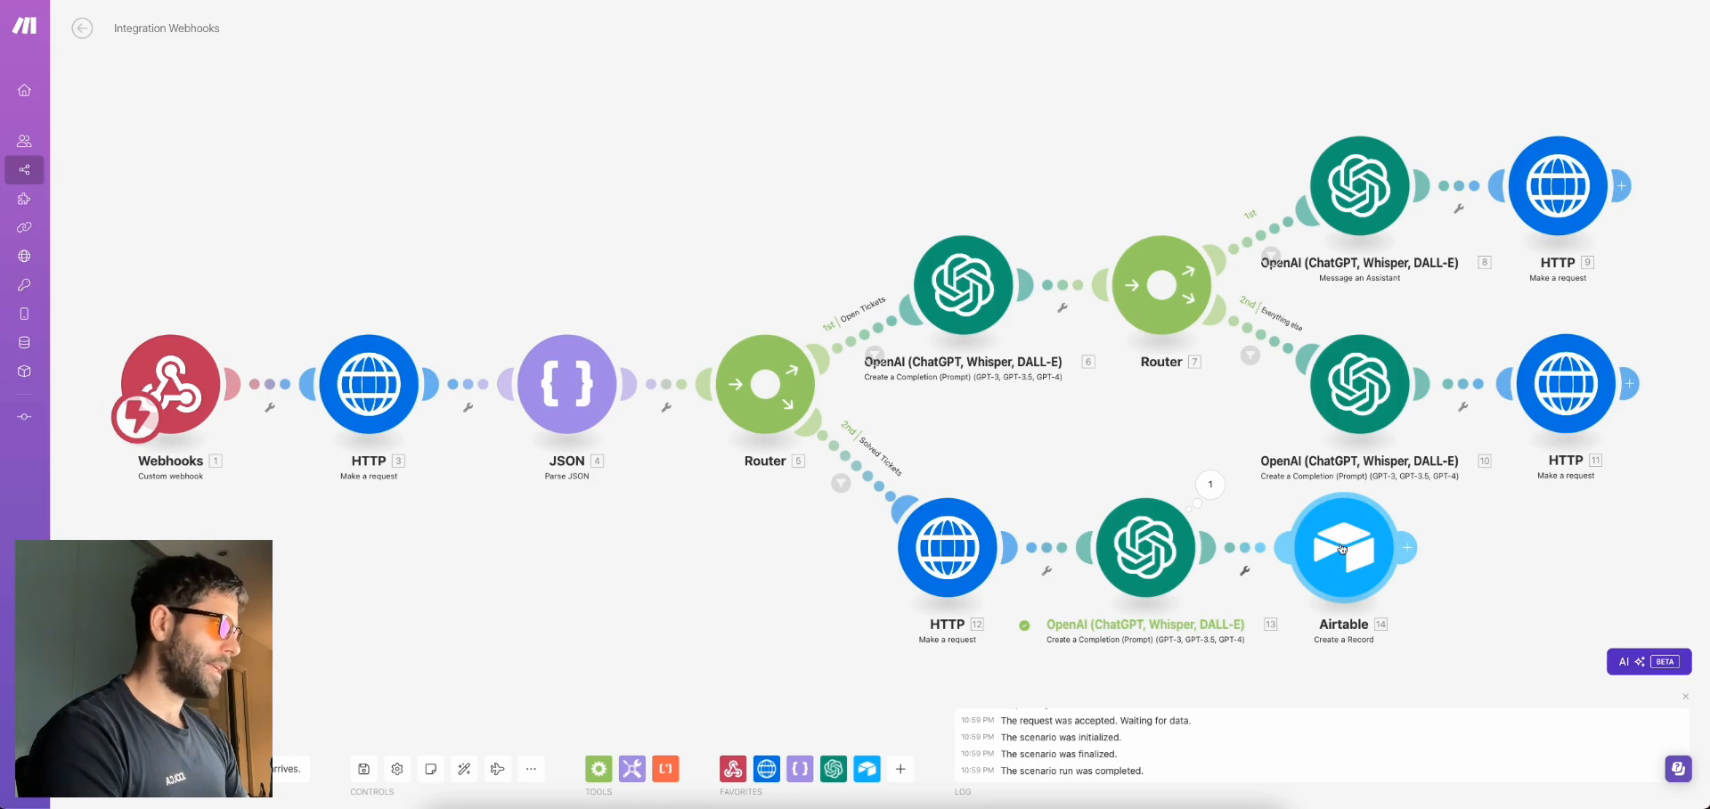
Copy the generated open-hours FAQ text from the OpenAI step's output
{"action": "right_click", "coordinate": [1343, 550]}
{"action": "left_click", "coordinate": [1210, 485]}
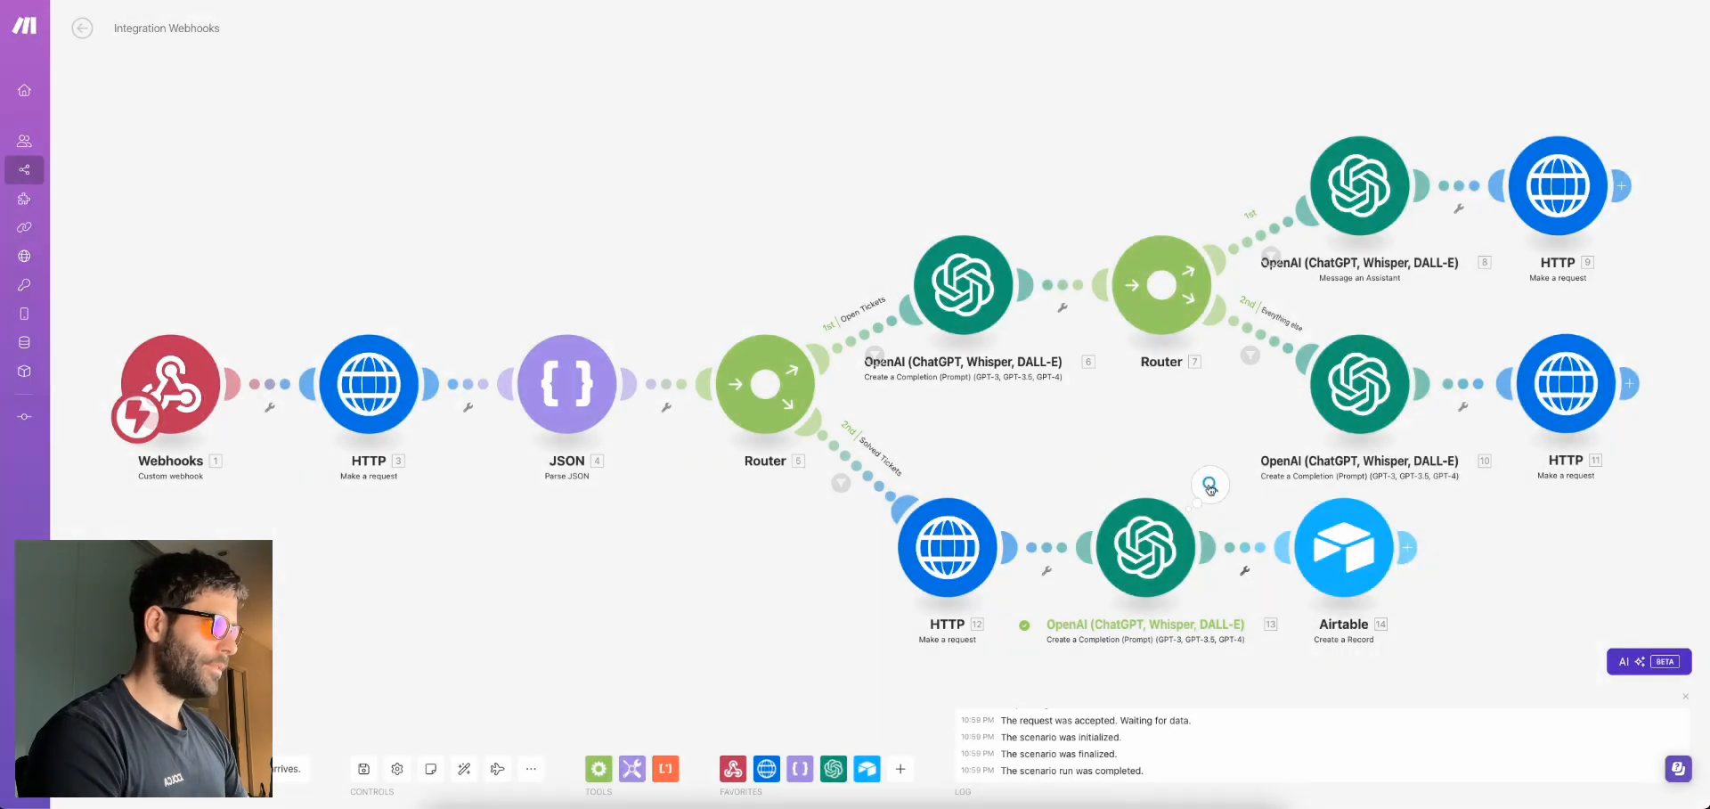
{"action": "left_click", "coordinate": [1210, 486]}
{"action": "left_click_drag", "start_coordinate": [1324, 513], "coordinate": [1481, 563]}
Run only the Airtable module with Ticket id 103 and the pasted FAQ, then view Airtable
{"action": "right_click", "coordinate": [1363, 563]}
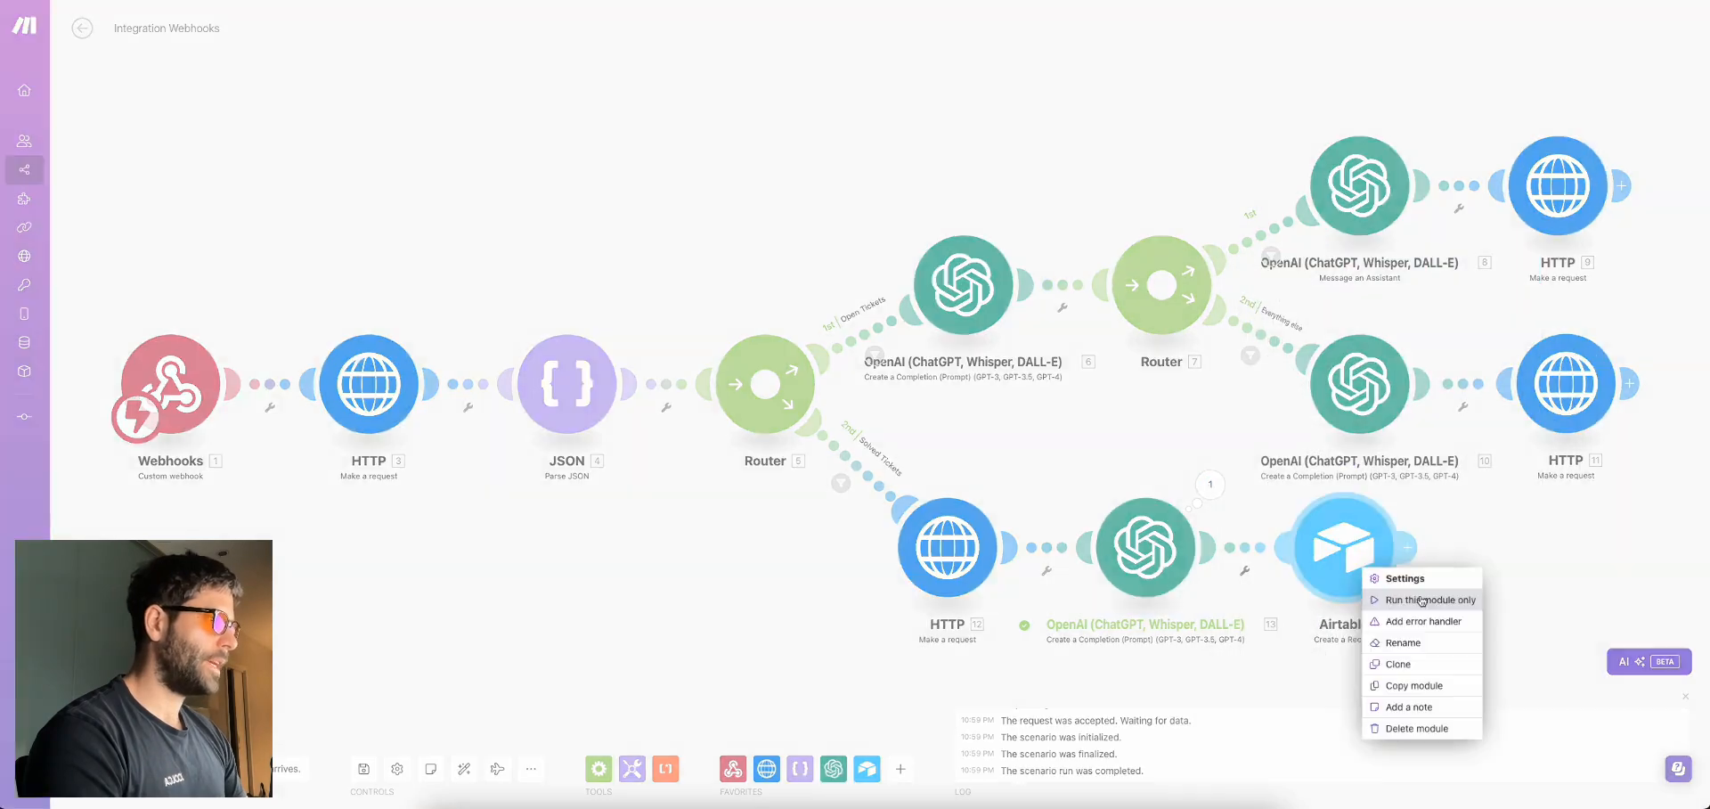
{"action": "left_click", "coordinate": [1422, 602]}
{"action": "left_click", "coordinate": [1479, 582]}
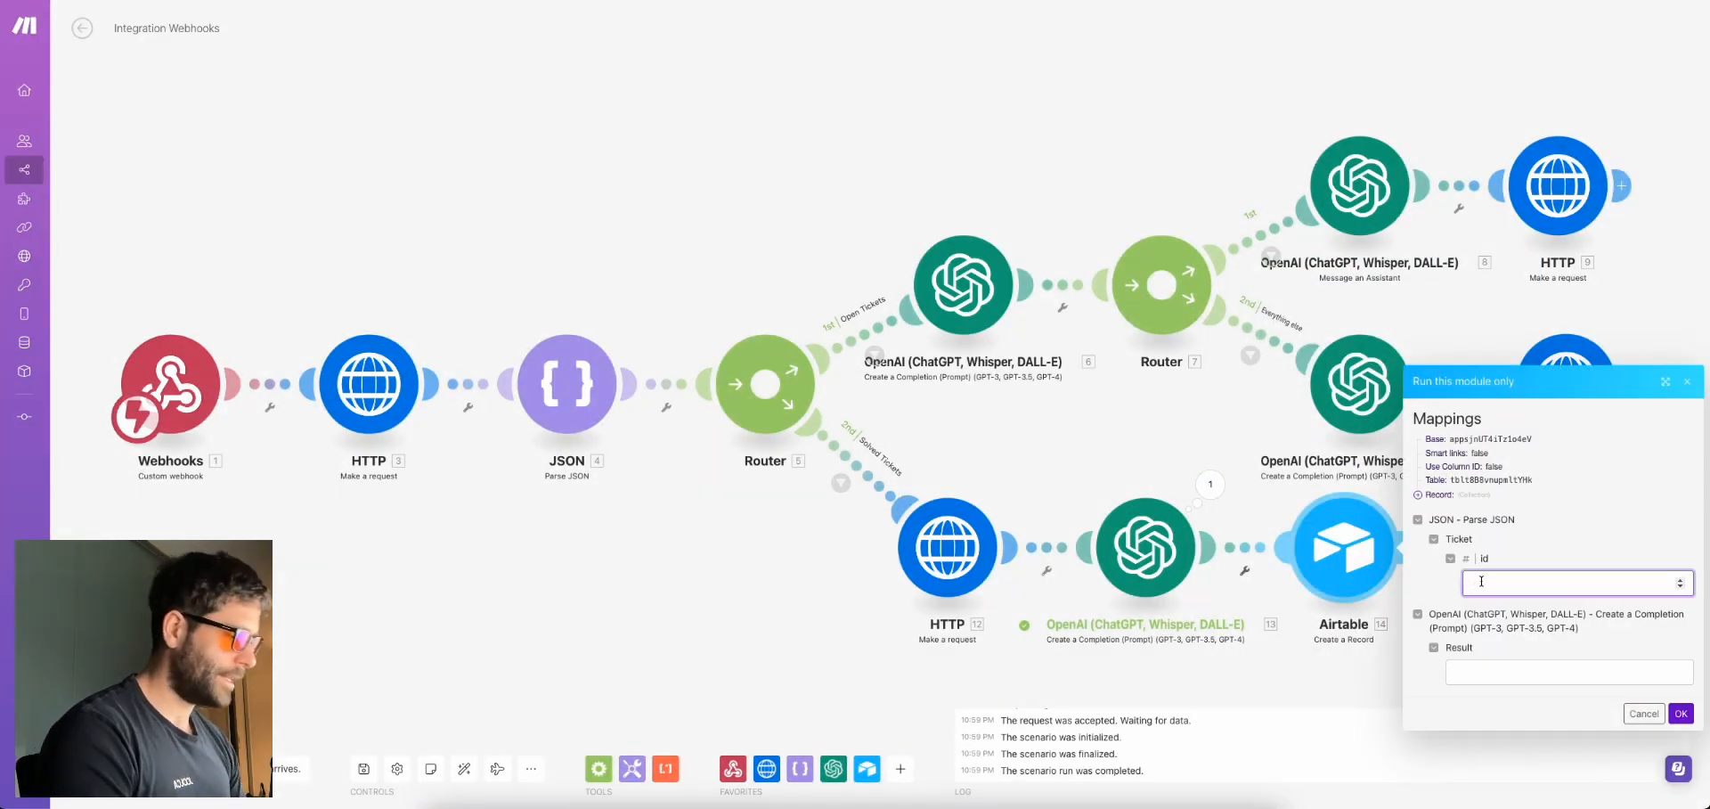
{"action": "type", "text": "103"}
{"action": "left_click", "coordinate": [1514, 673]}
{"action": "key", "text": "ctrl+v"}
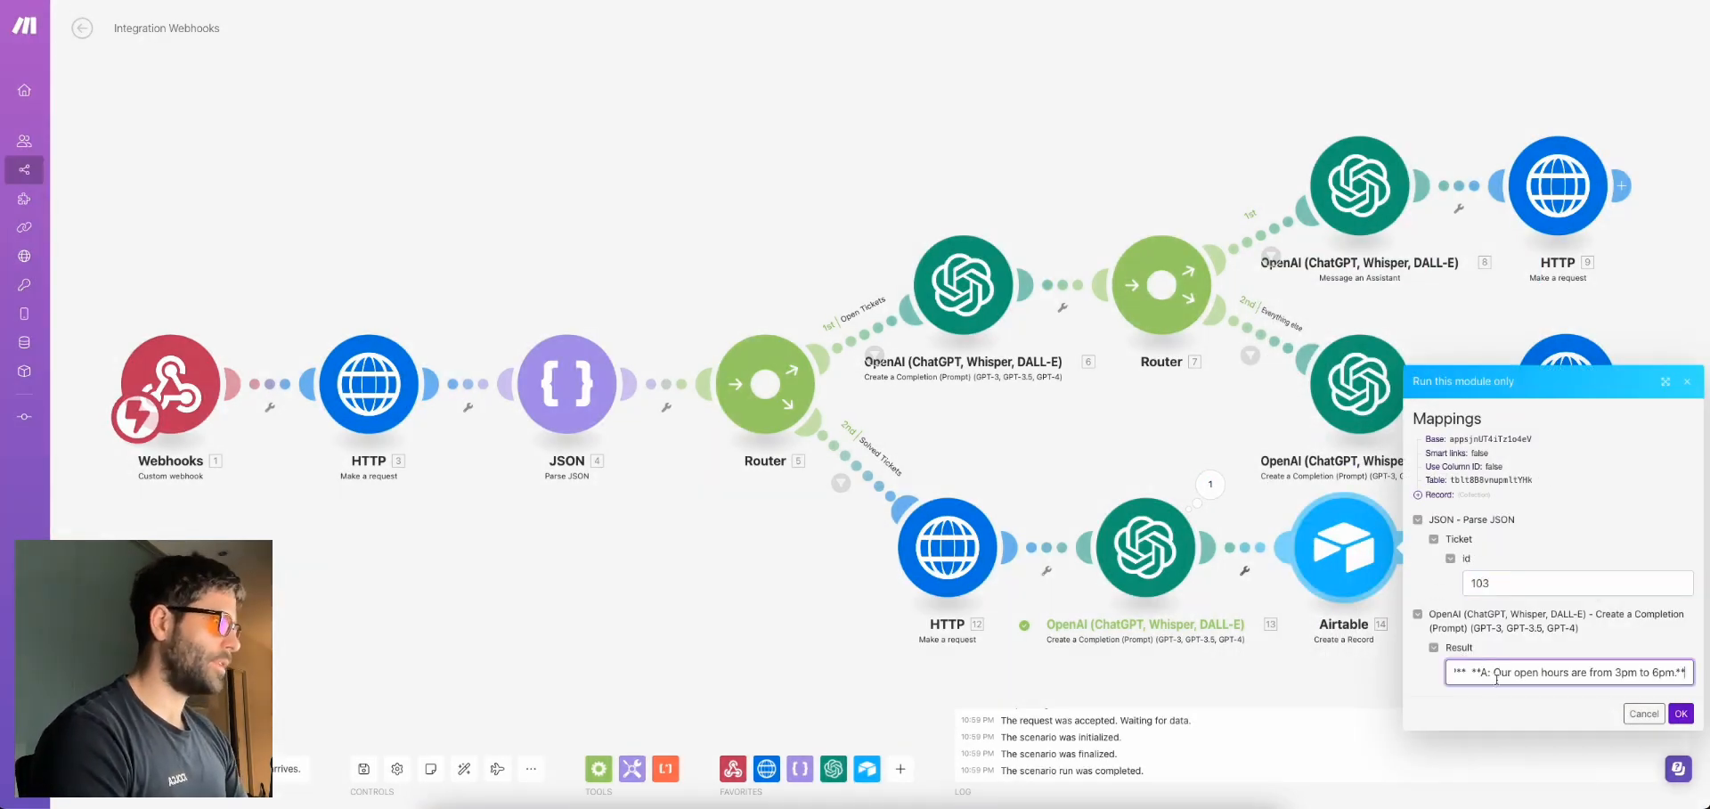
{"action": "left_click", "coordinate": [1681, 714]}
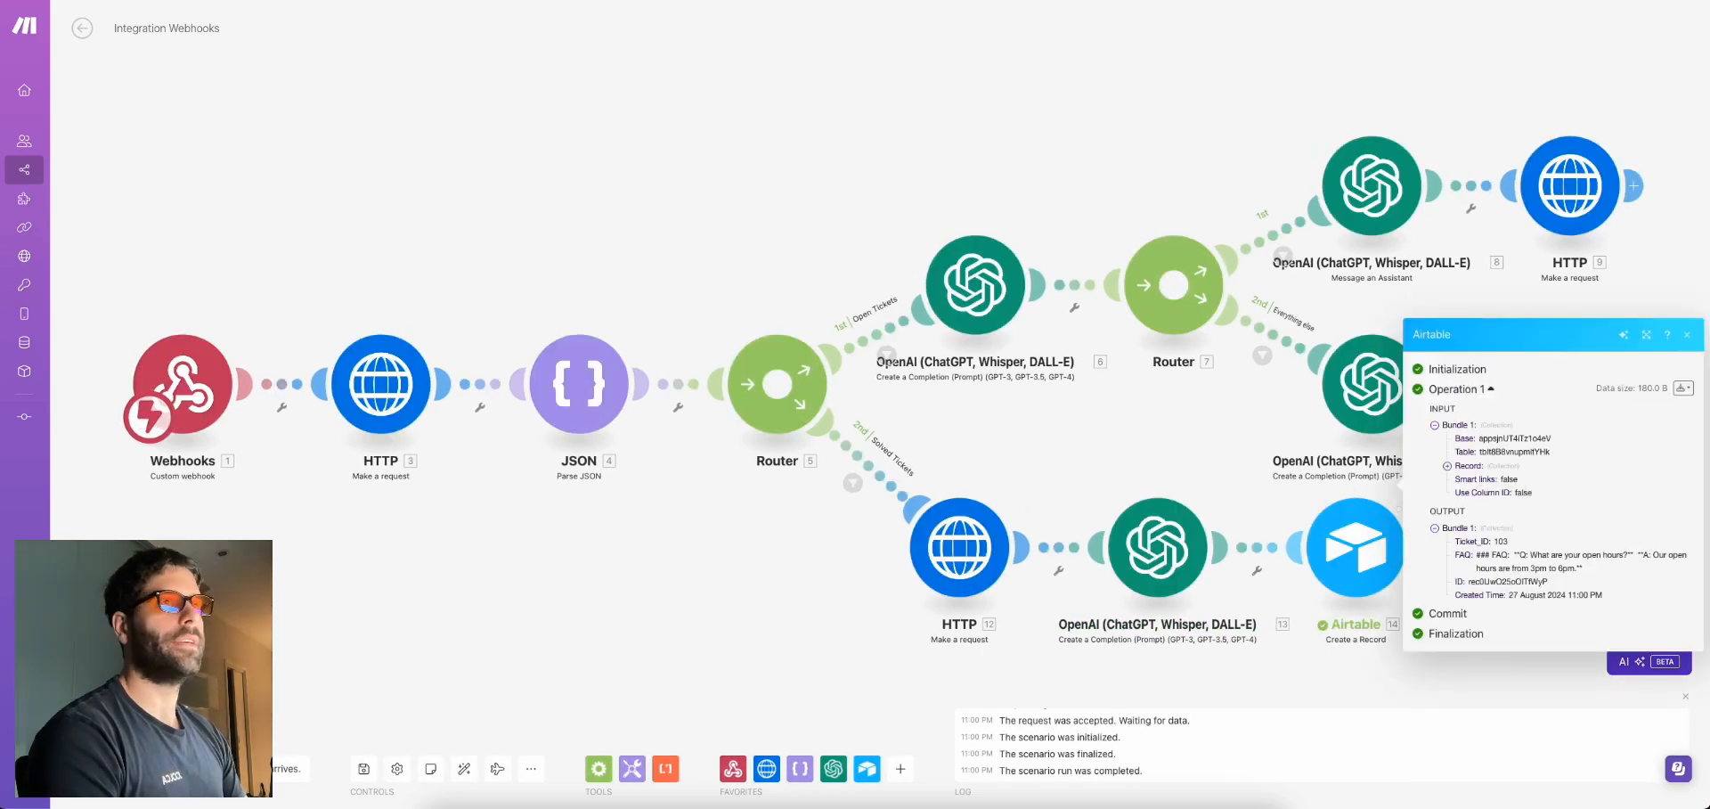
{"action": "key", "text": "ctrl+Tab"}
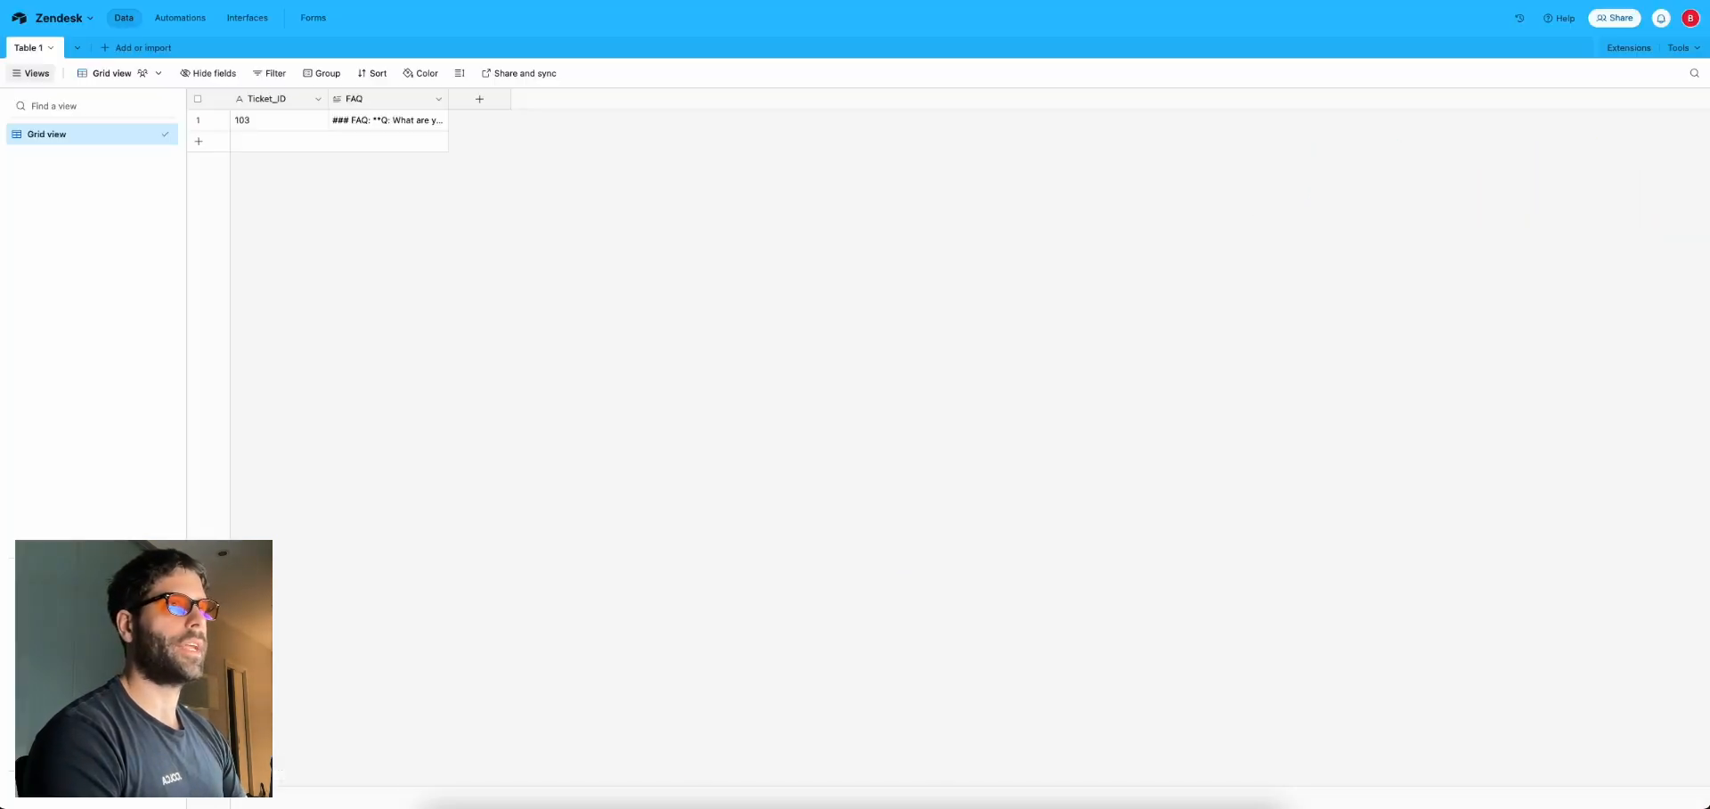
Expand ticket 103's FAQ cell to read the full text, then return to the Make scenario
{"action": "left_click", "coordinate": [337, 127]}
{"action": "left_click", "coordinate": [437, 120]}
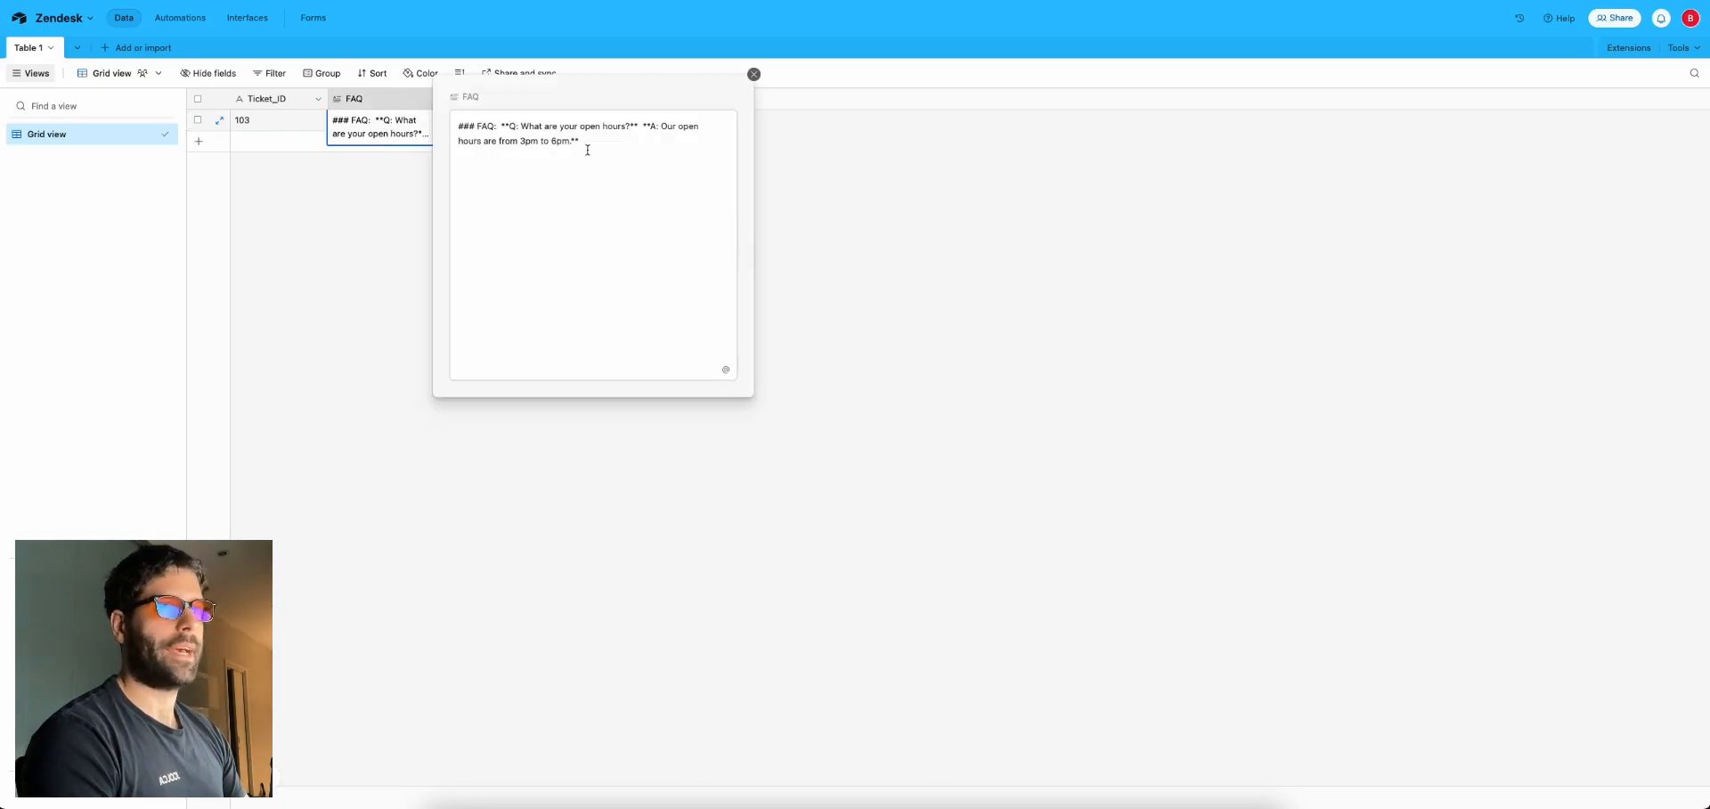
{"action": "left_click", "coordinate": [332, 189]}
{"action": "key", "text": "ctrl+shift+Tab"}
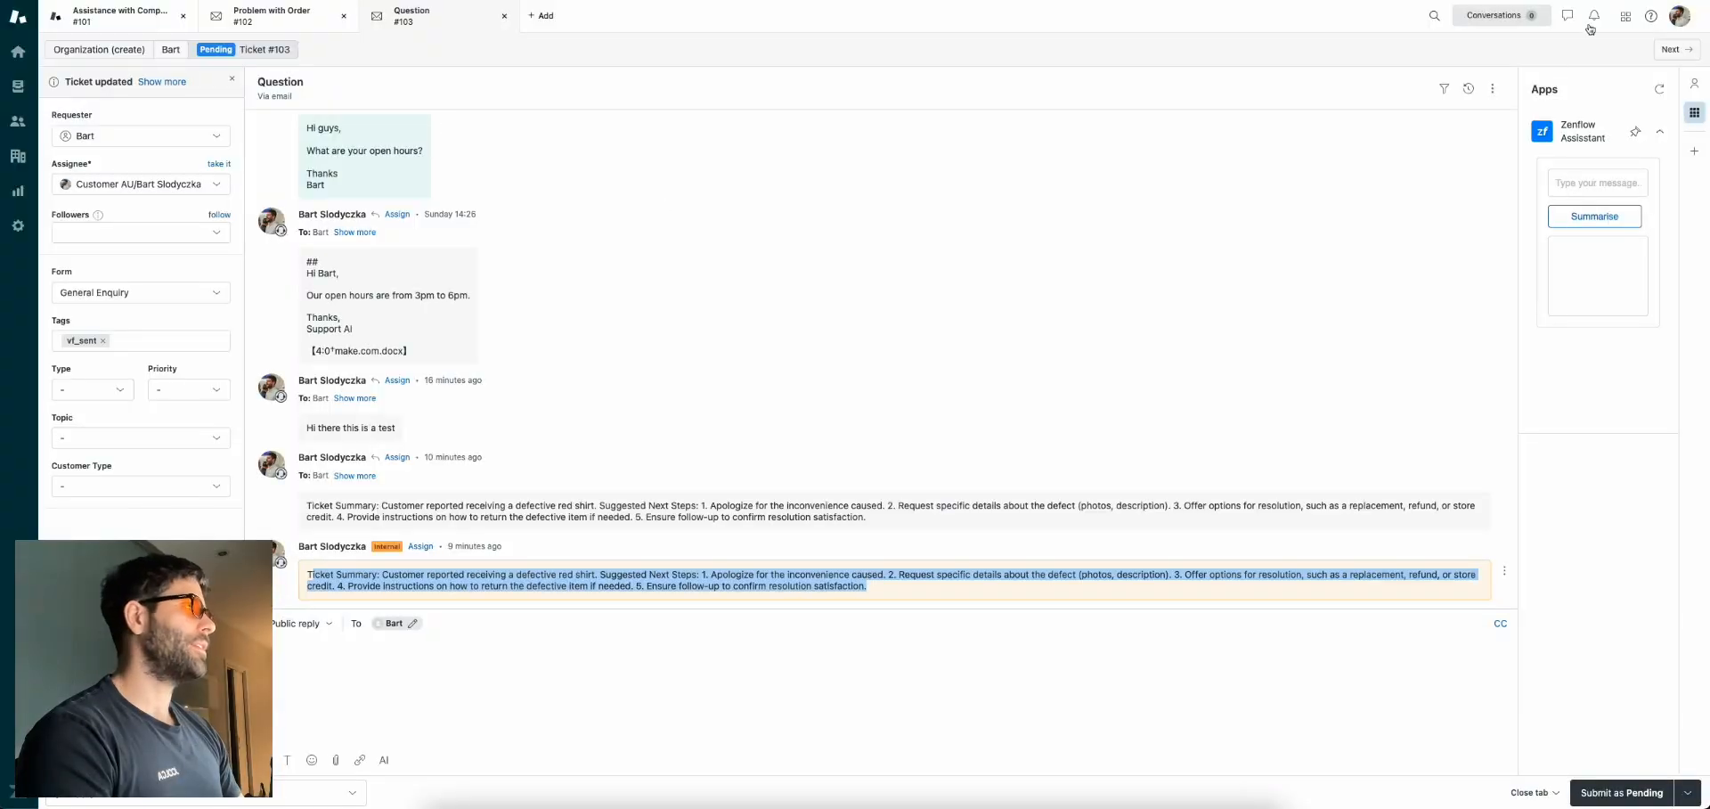
From Admin Center's Webhooks page, start a new webhook connected via Trigger or automation
{"action": "left_click", "coordinate": [1626, 15]}
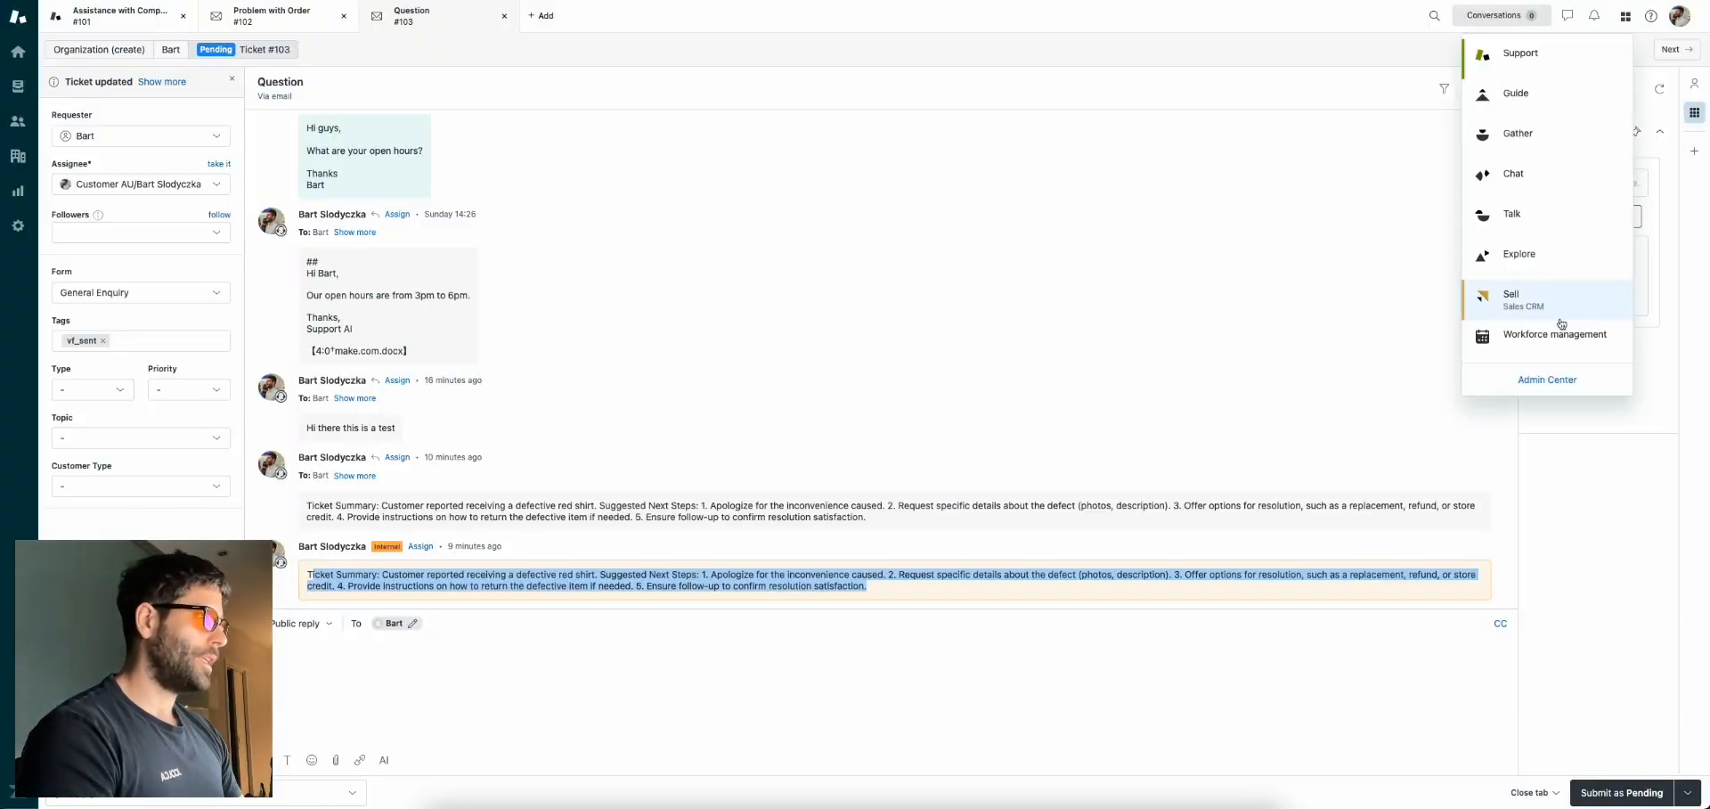
{"action": "left_click", "coordinate": [1535, 368]}
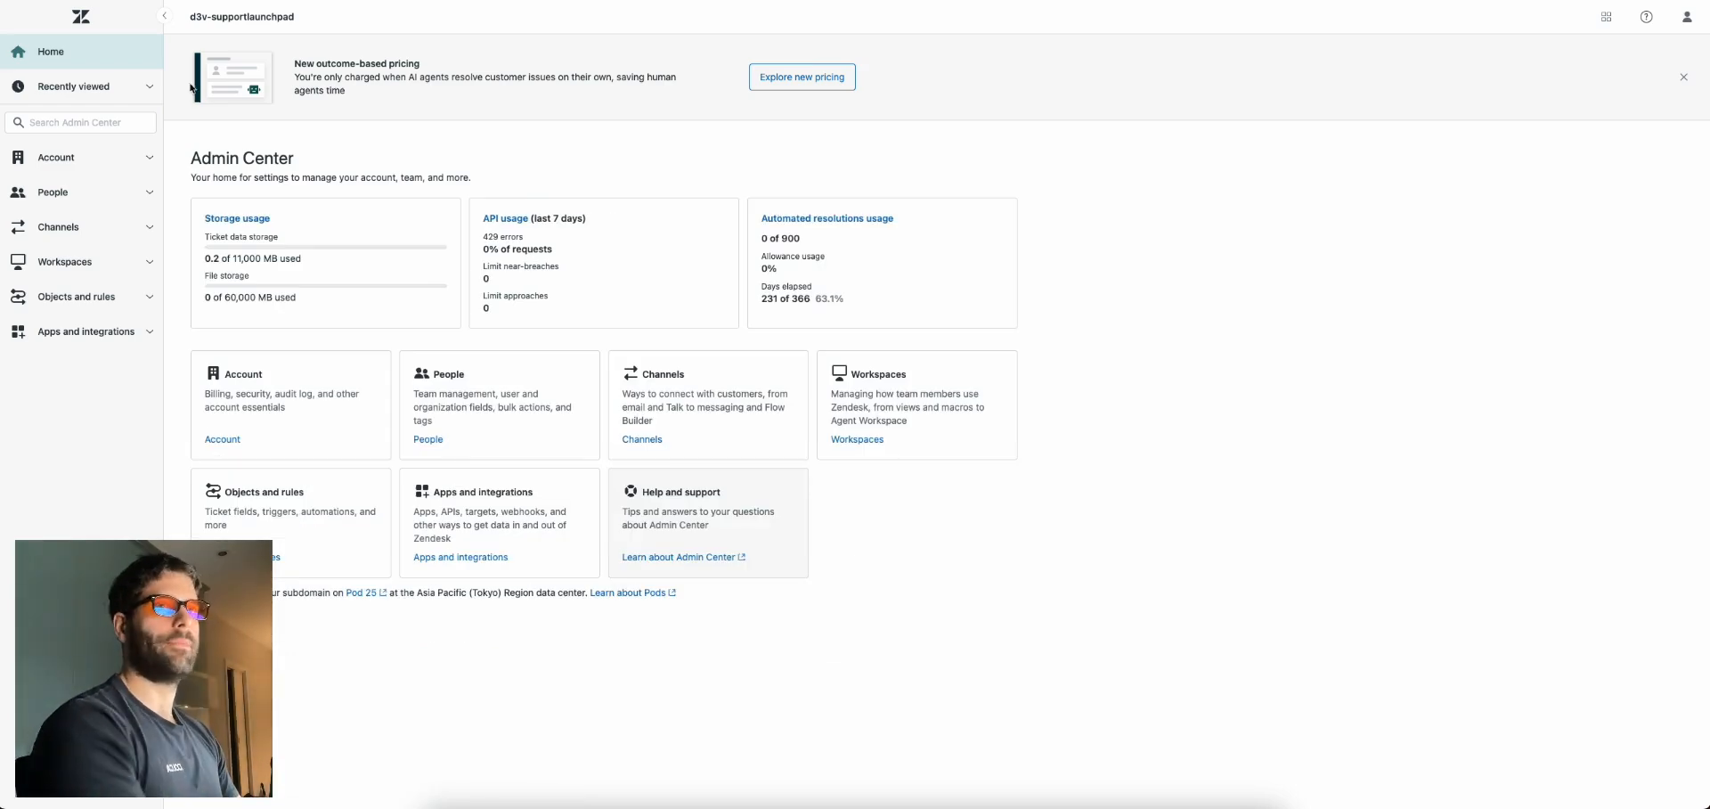
{"action": "left_click", "coordinate": [80, 122]}
{"action": "type", "text": "webhook"}
{"action": "key", "text": "Return"}
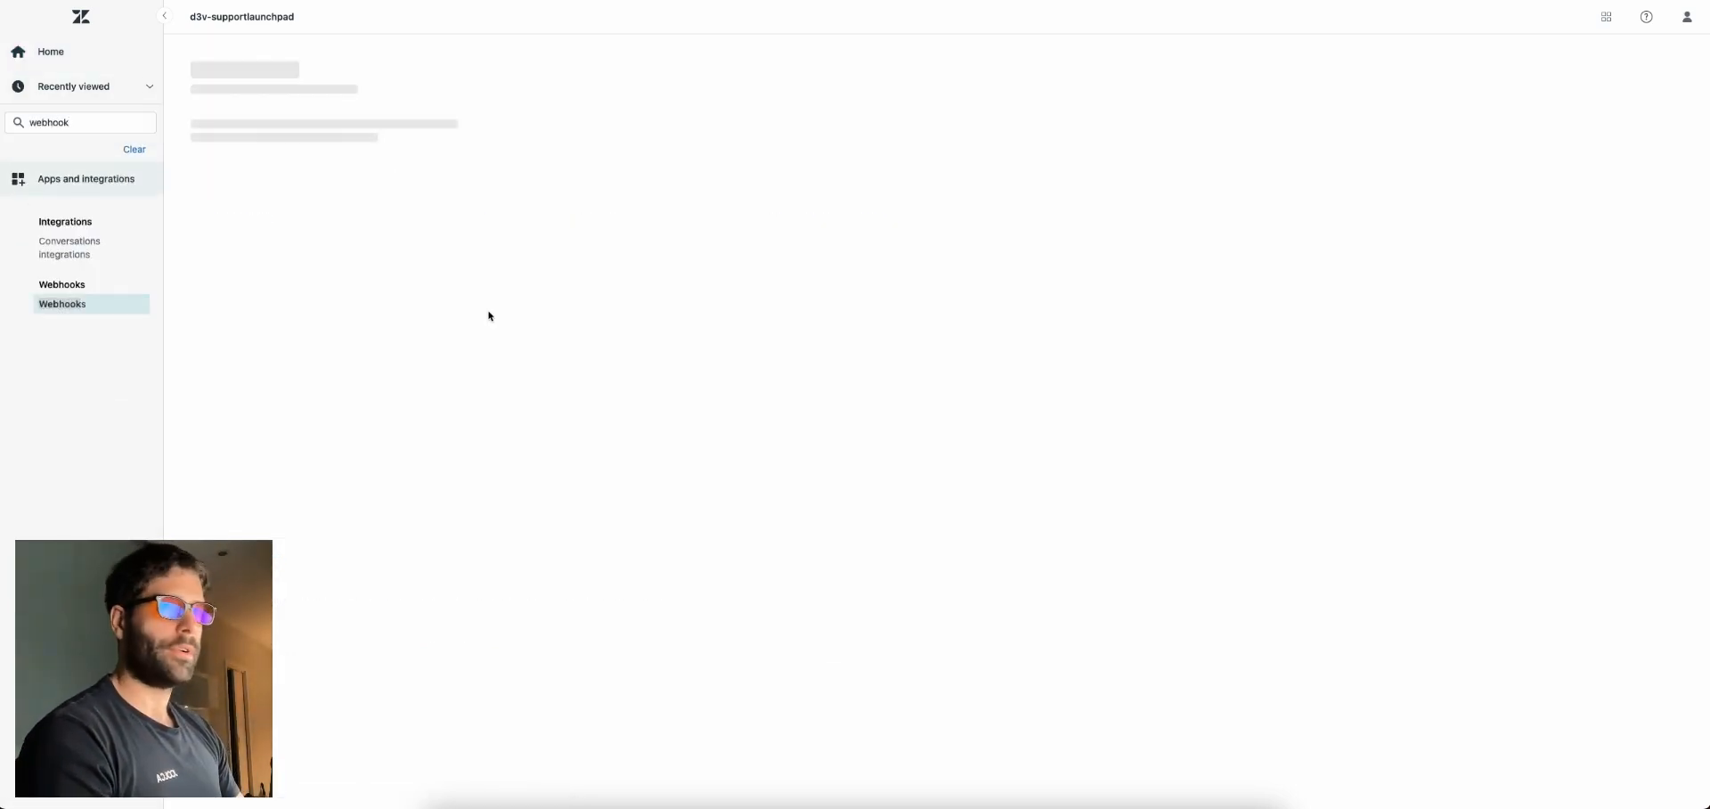
{"action": "left_click", "coordinate": [1636, 73]}
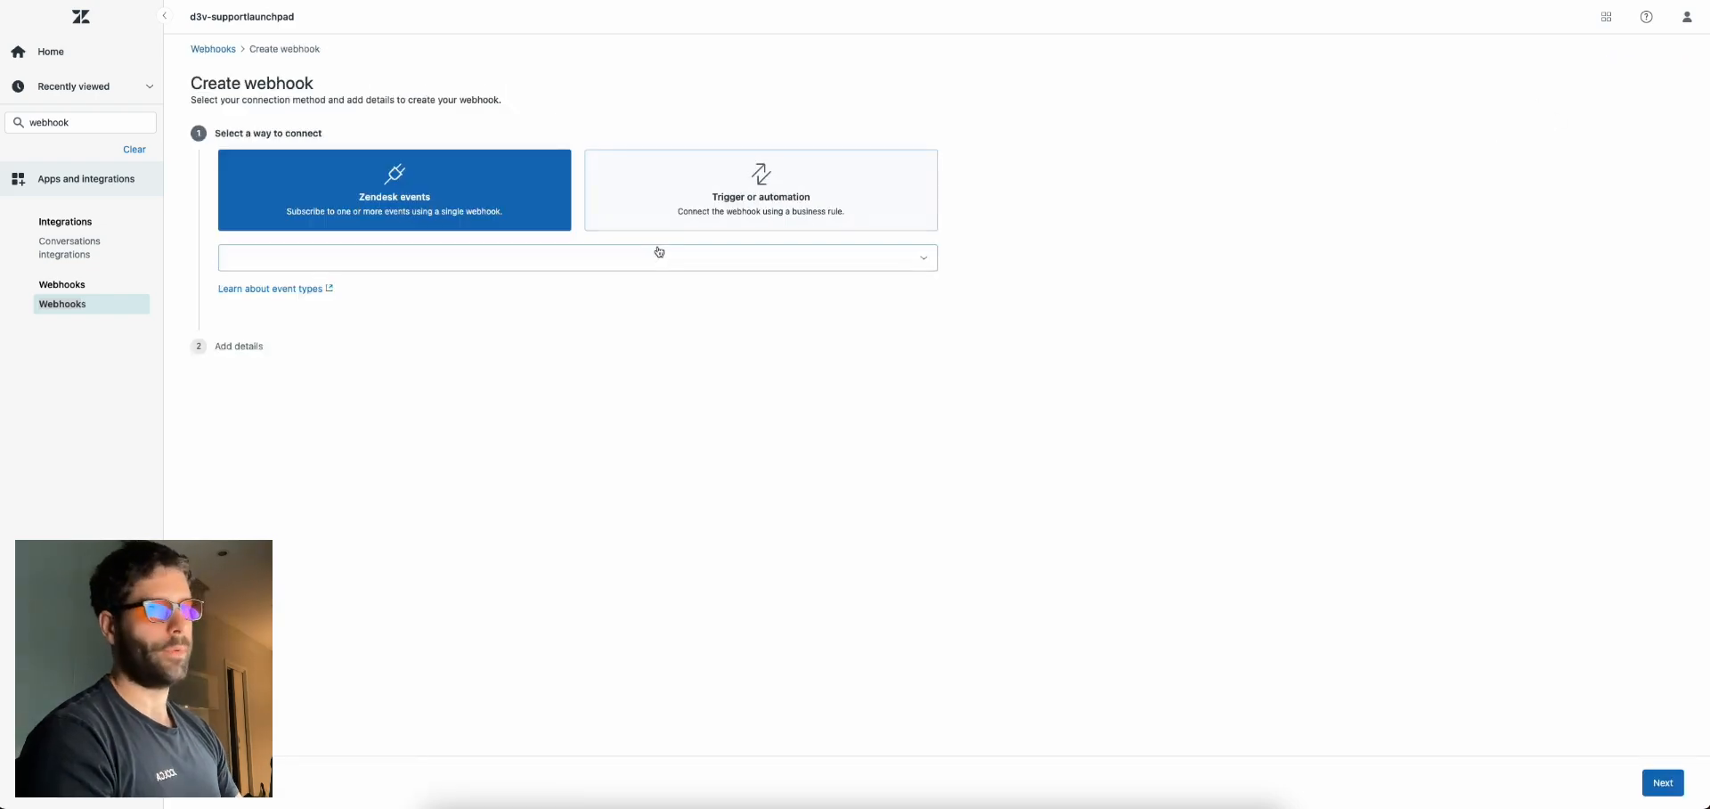
{"action": "left_click", "coordinate": [730, 217]}
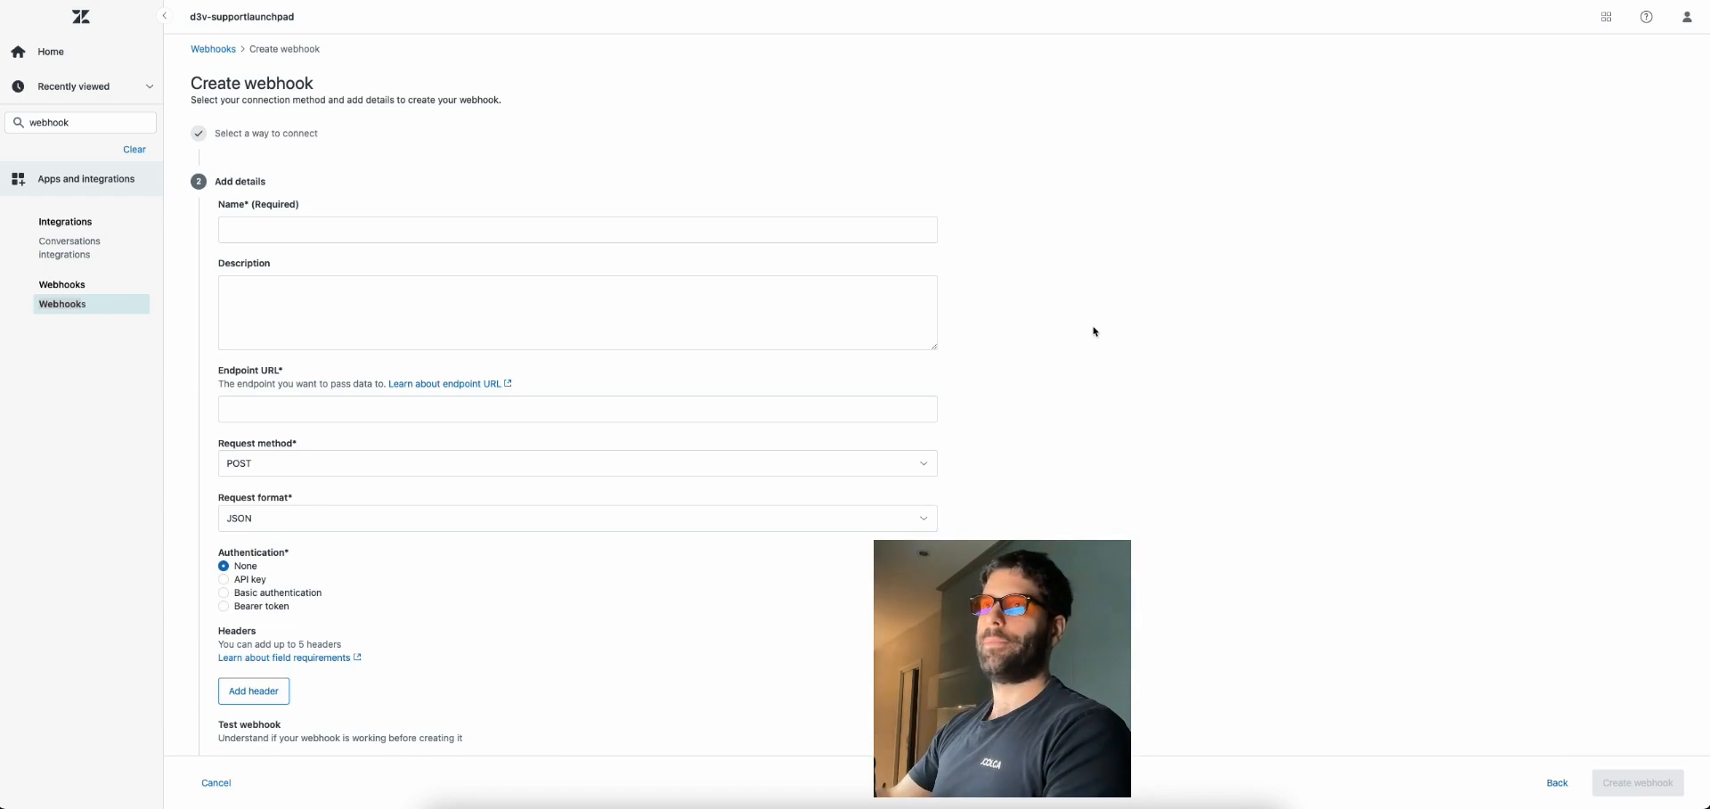
Name the webhook and paste the Make scenario's webhook URL as its endpoint
{"action": "left_click", "coordinate": [475, 226]}
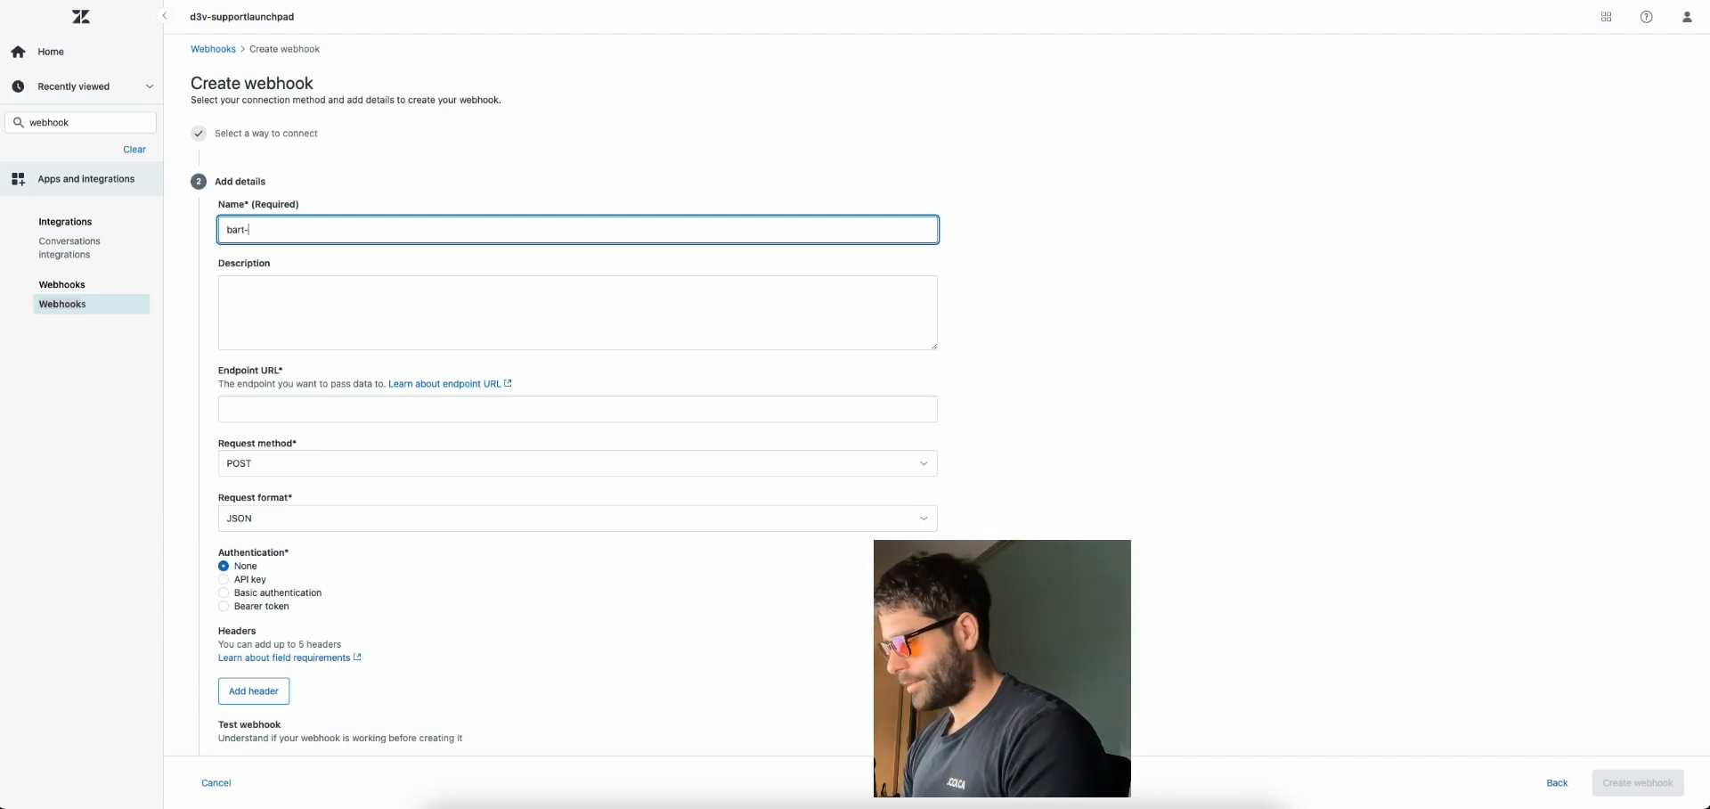
{"action": "scroll", "coordinate": [274, 379], "scroll_direction": "down", "scroll_amount": 1}
{"action": "left_click", "coordinate": [273, 378]}
{"action": "left_click", "coordinate": [256, 1]}
{"action": "left_click", "coordinate": [198, 376]}
{"action": "left_click", "coordinate": [479, 389]}
{"action": "left_click", "coordinate": [1050, 2]}
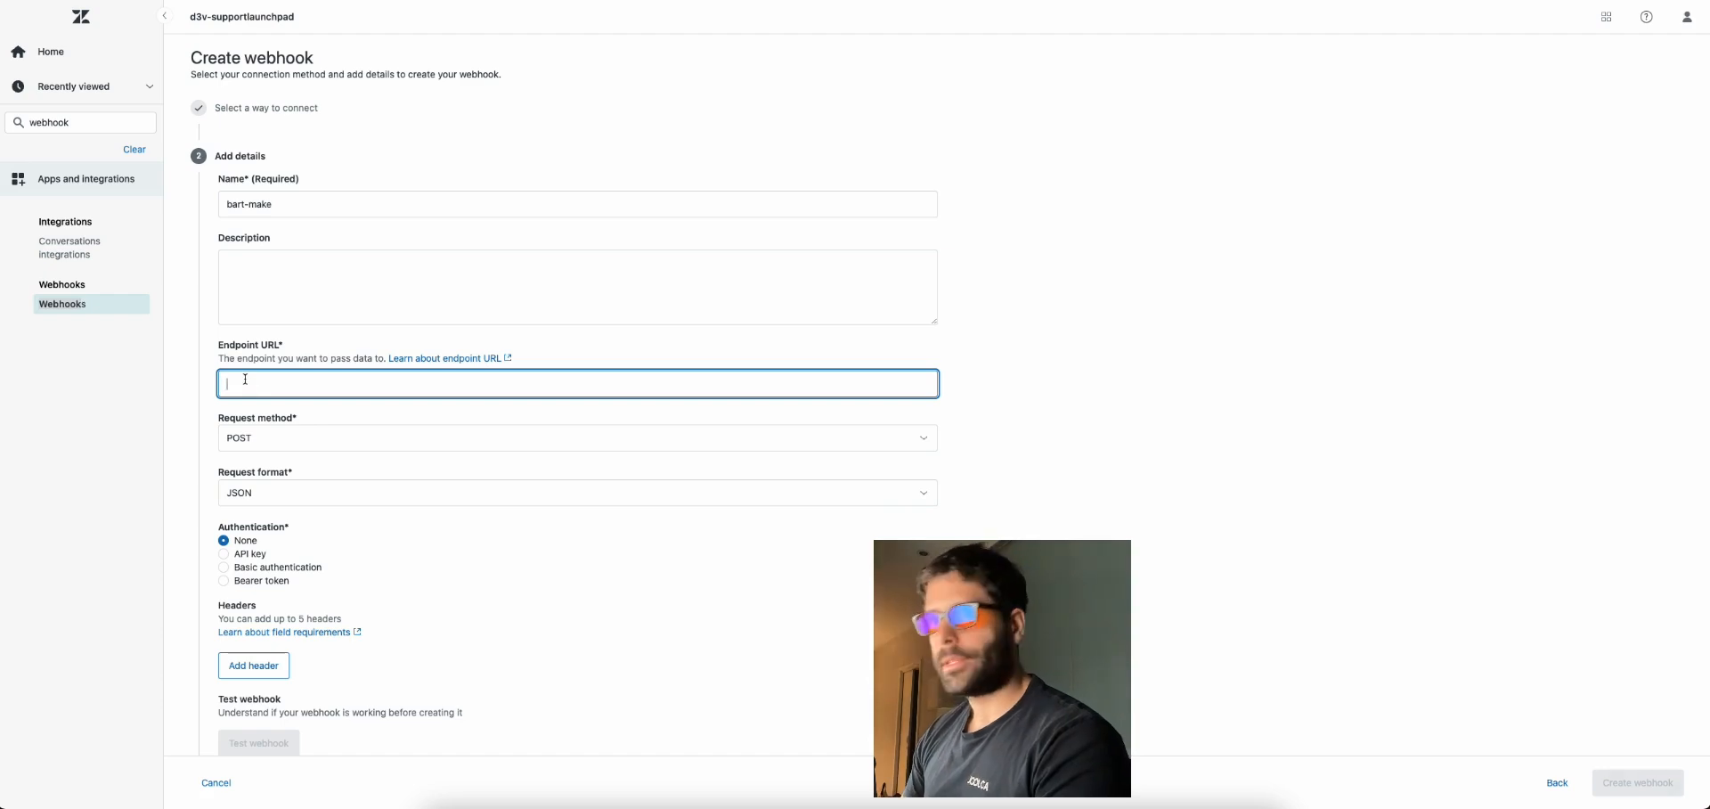
{"action": "left_click", "coordinate": [264, 420]}
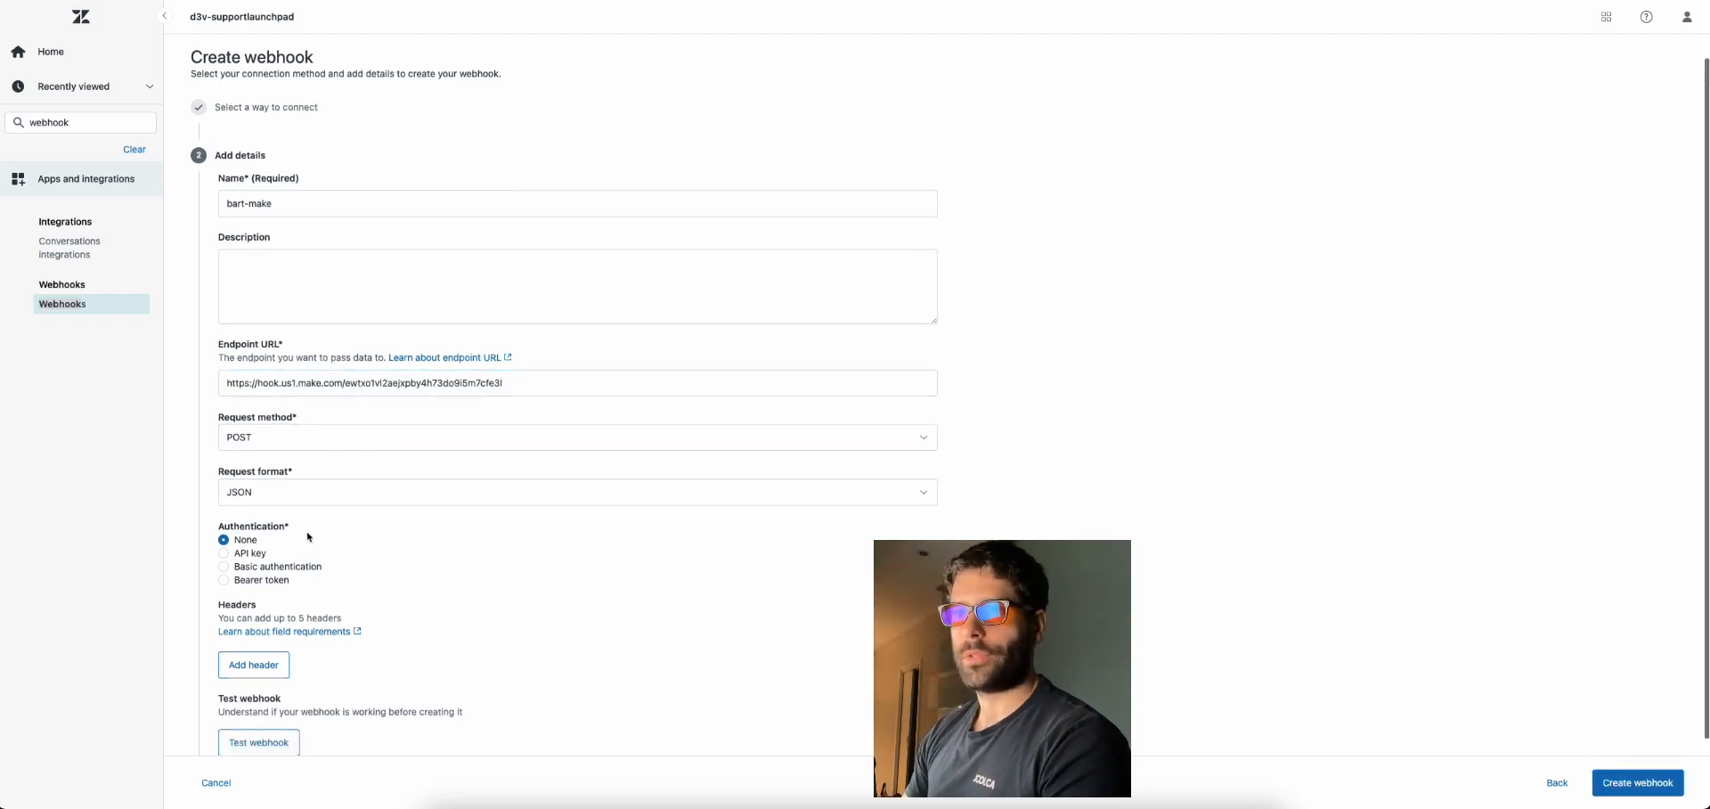
{"action": "scroll", "coordinate": [309, 537], "scroll_direction": "down", "scroll_amount": 2}
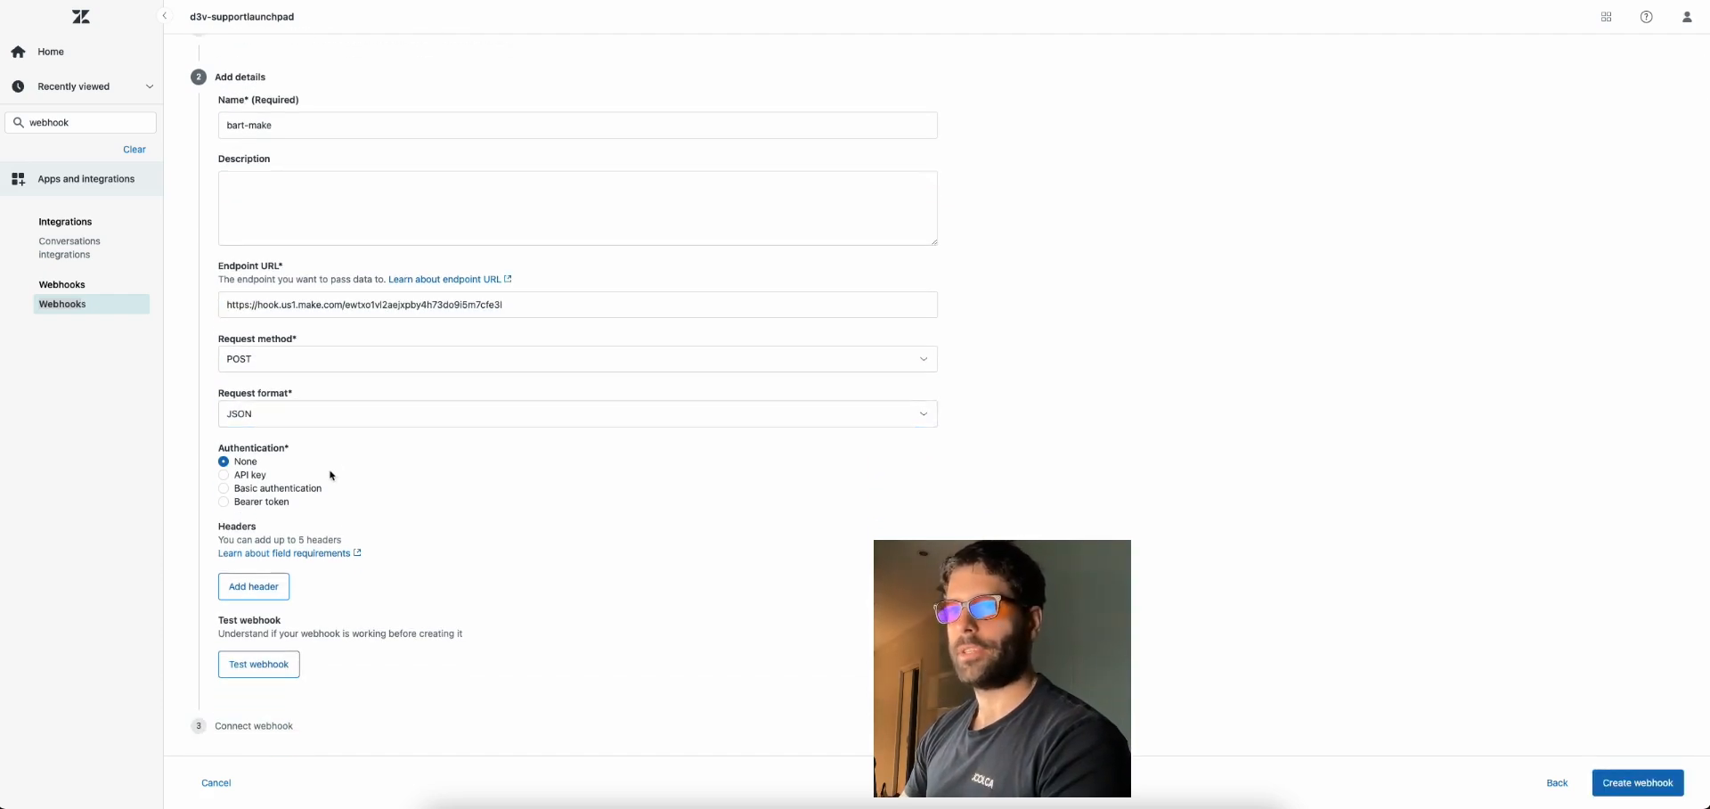
{"action": "left_click", "coordinate": [270, 585]}
Prepare a Custom test whose JSON body uses the key ticket_id, and close Make's trigger settings
{"action": "left_click", "coordinate": [267, 663]}
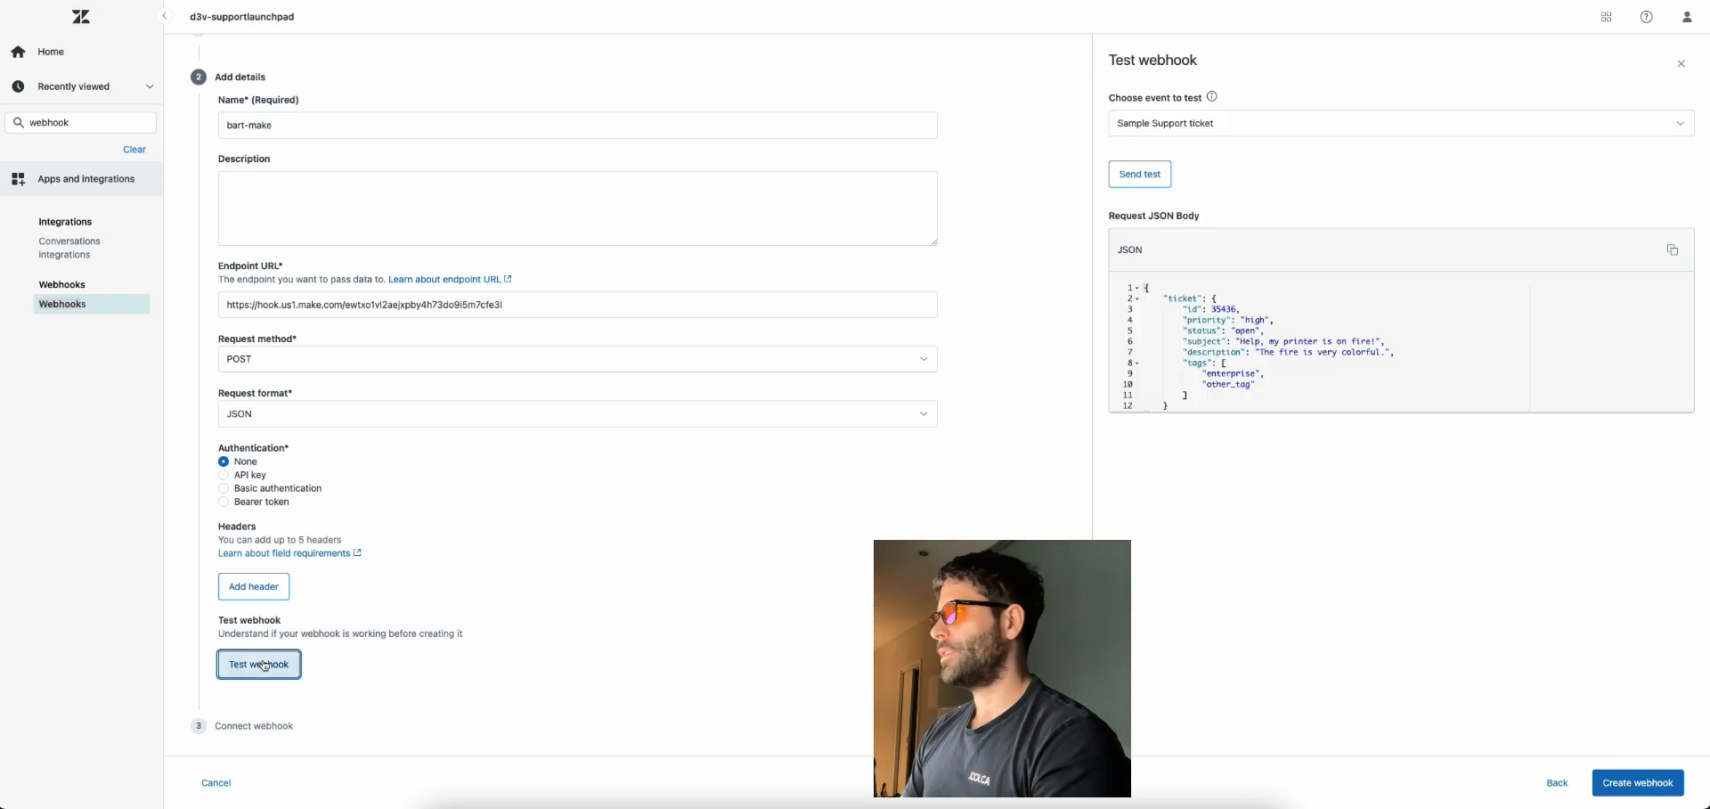
{"action": "left_click", "coordinate": [1158, 123]}
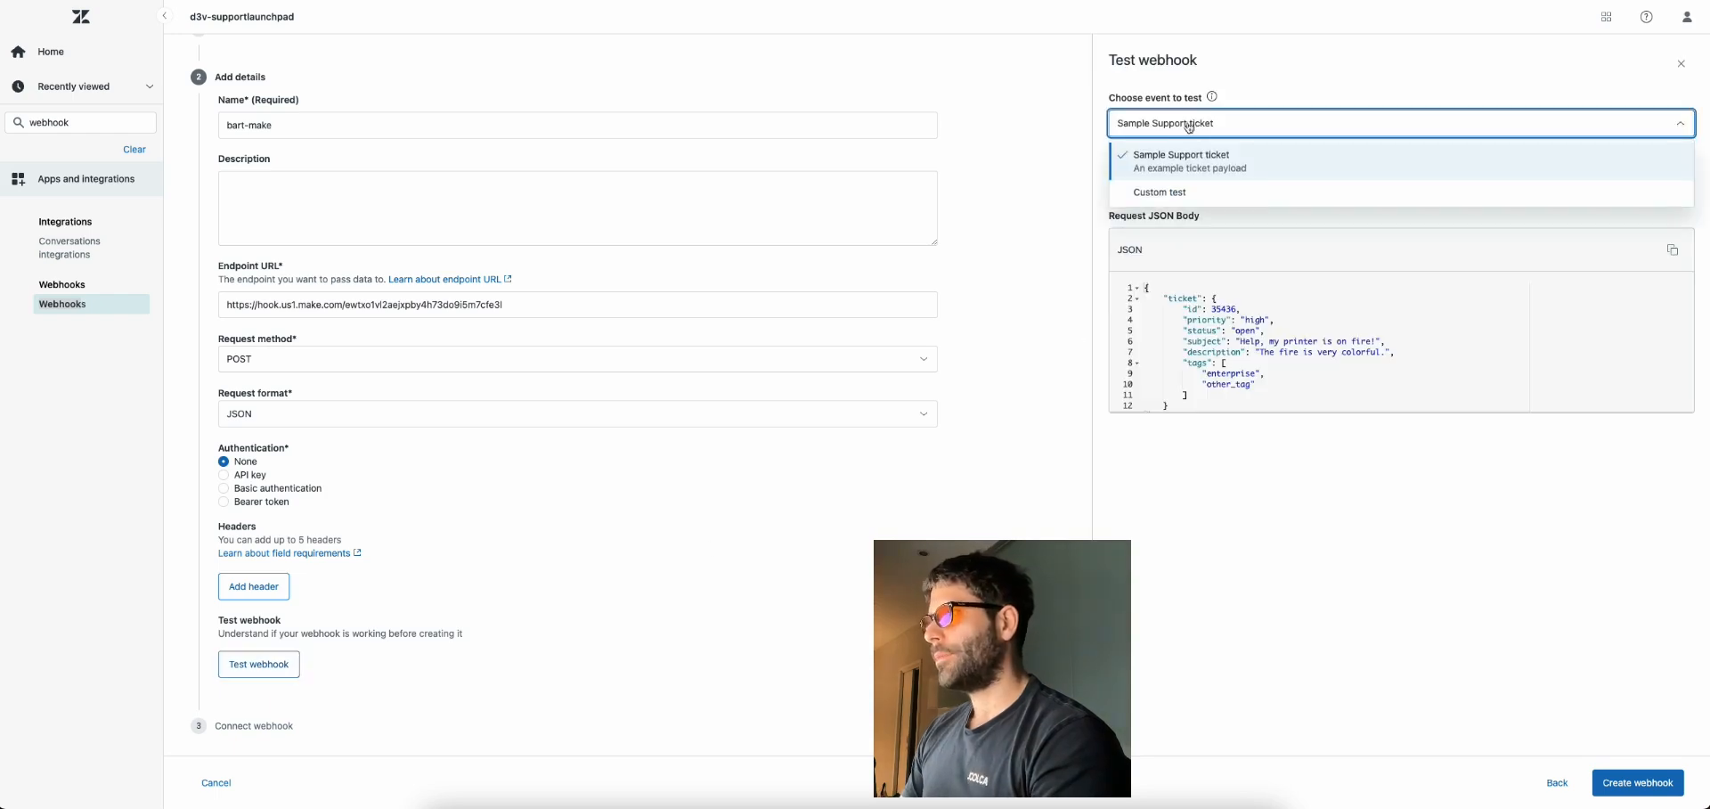
{"action": "left_click", "coordinate": [1158, 187]}
{"action": "double_click", "coordinate": [1174, 298]}
{"action": "type", "text": "ticket"}
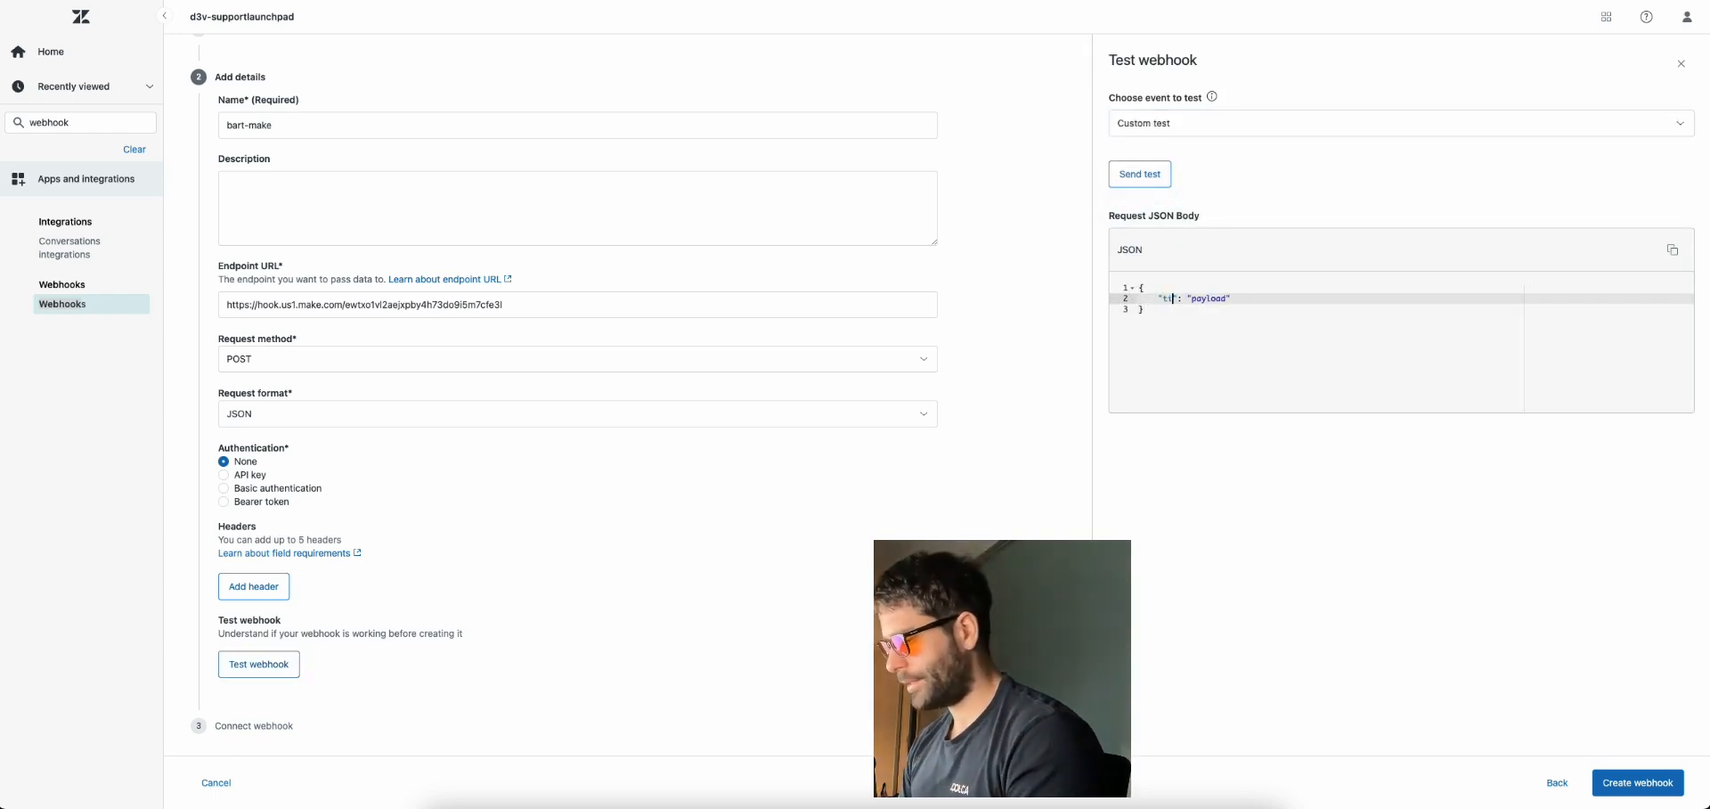
{"action": "type", "text": "_id"}
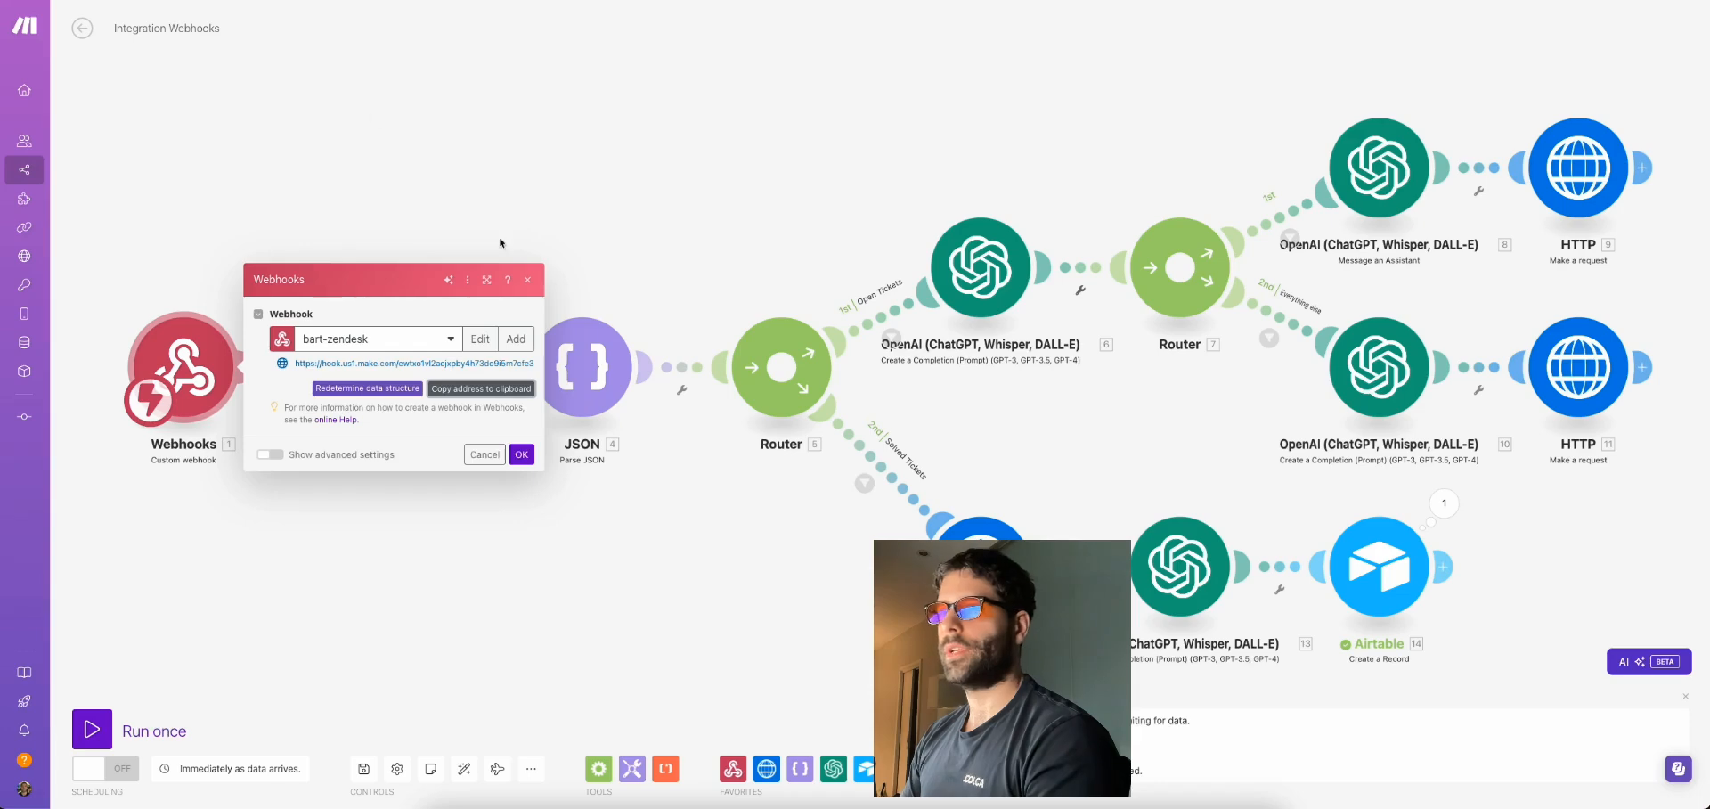
{"action": "left_click", "coordinate": [500, 242]}
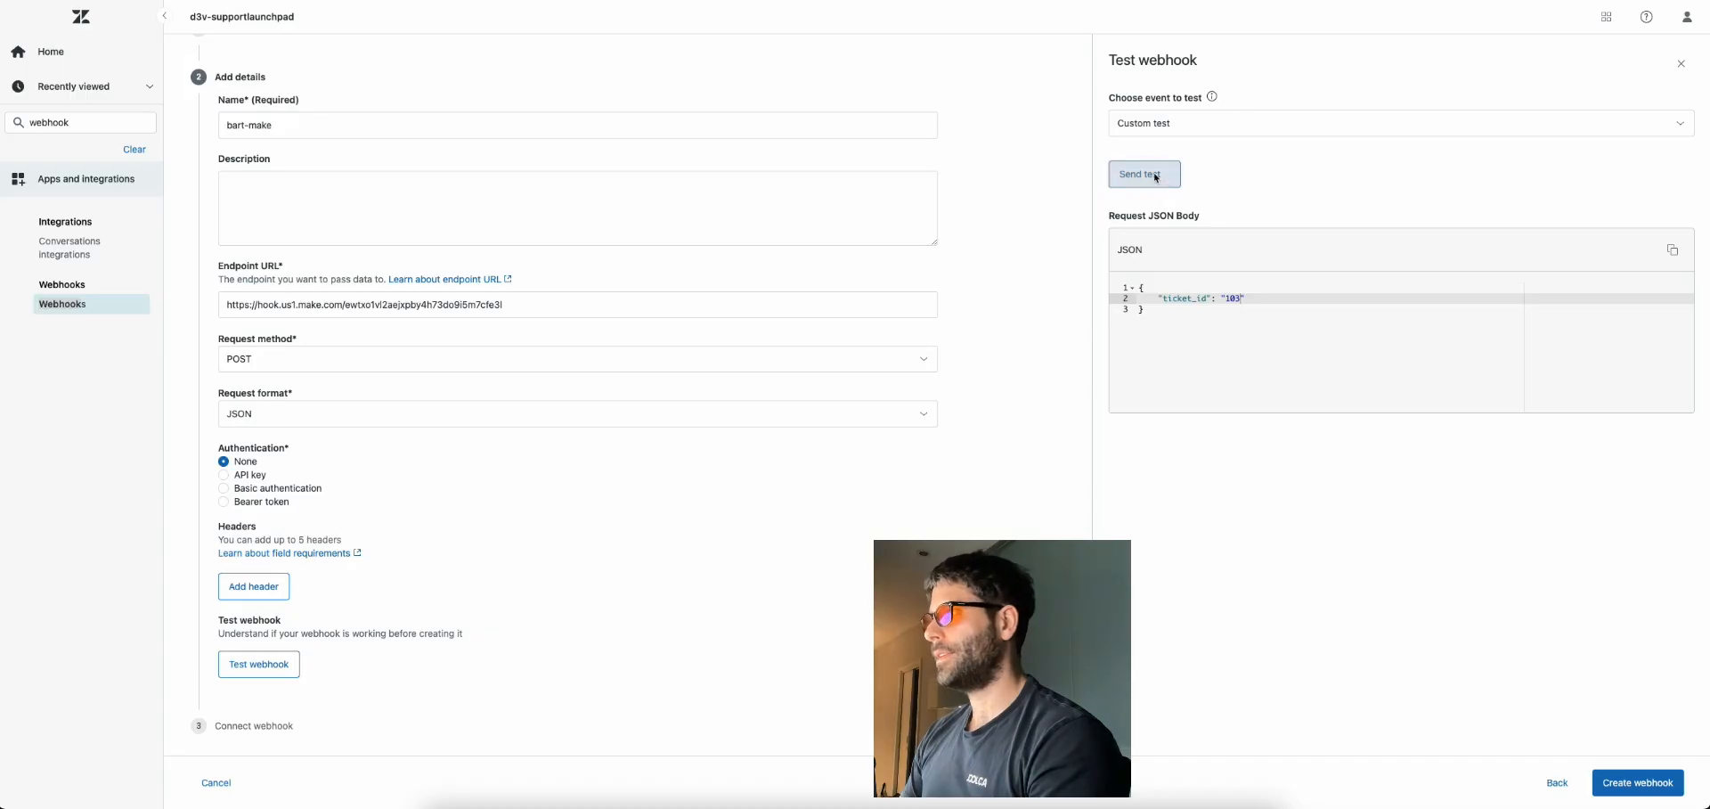
Send the ticket_id 103 test payload to Make, then create the Zendesk webhook
{"action": "left_click", "coordinate": [1156, 175]}
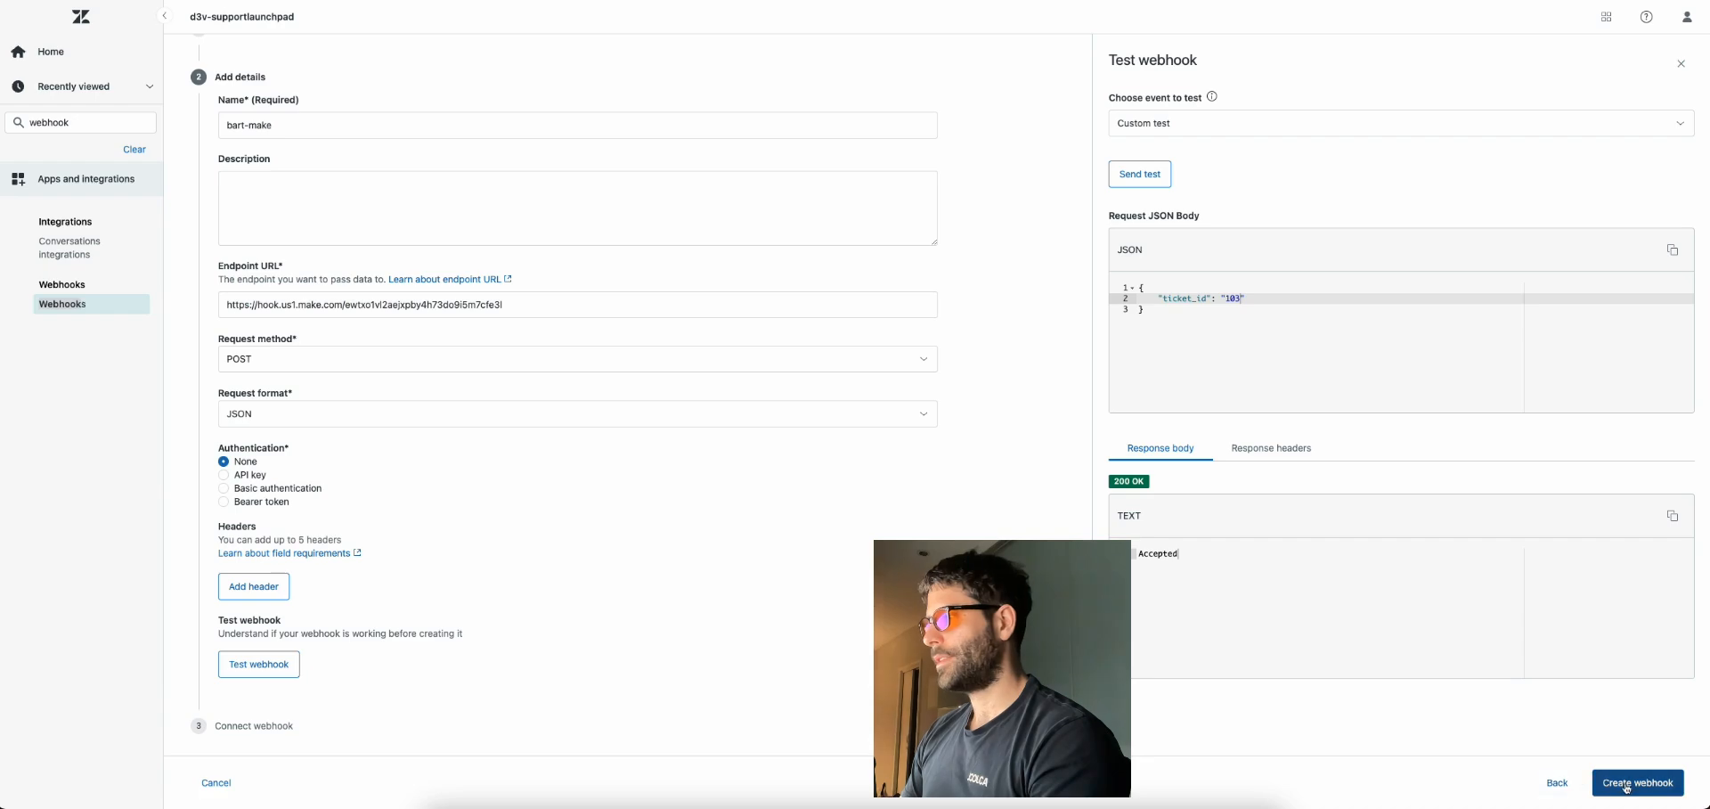
{"action": "left_click", "coordinate": [1626, 783]}
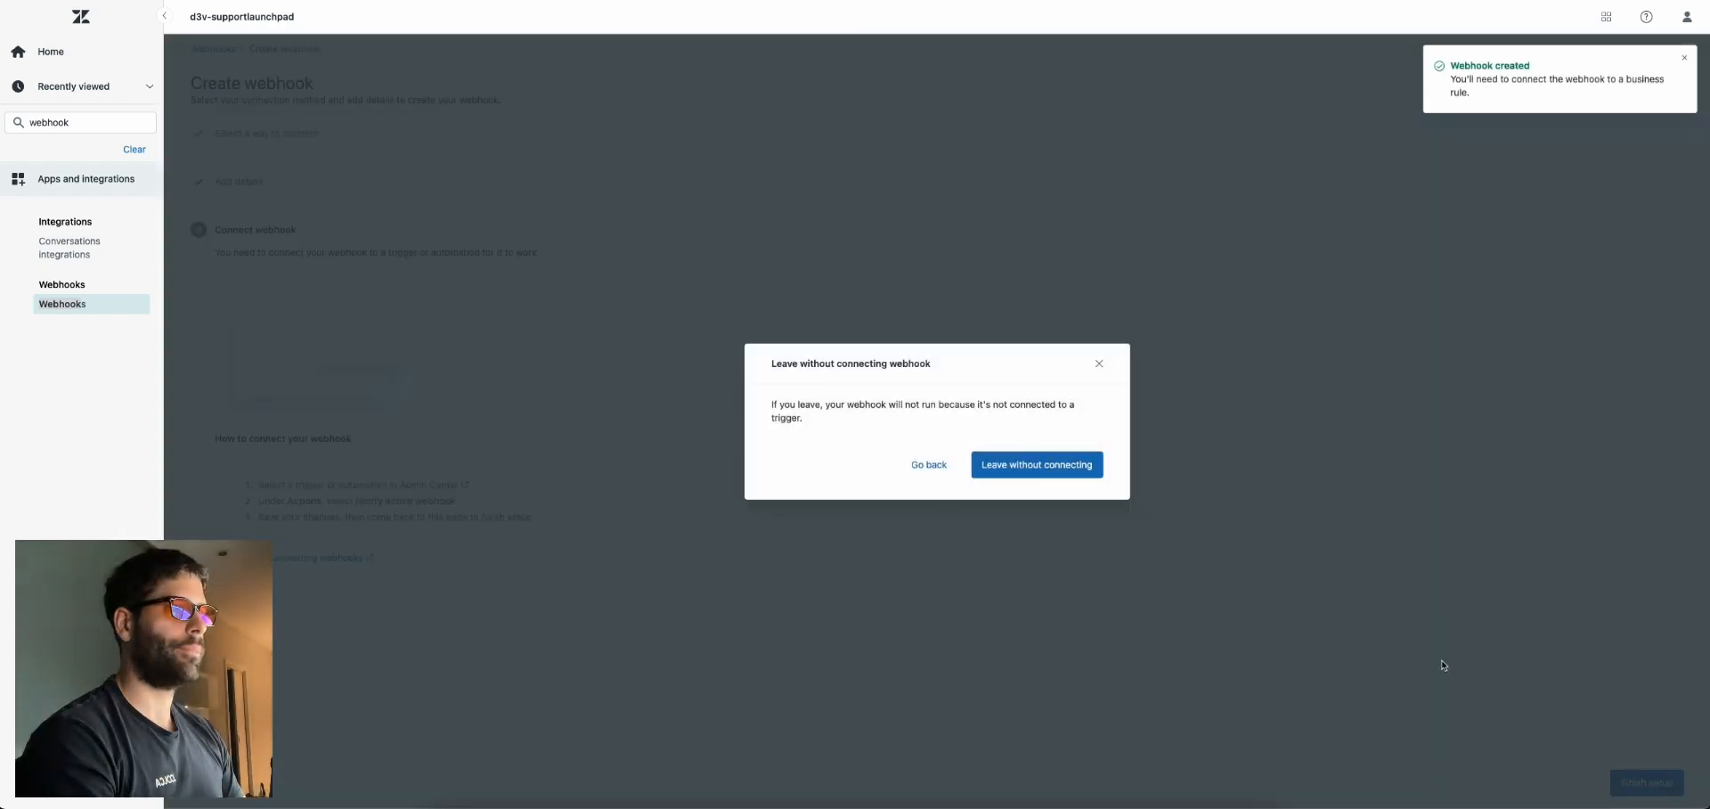
Leave the new webhook unconnected and select the admin search text for a new query
{"action": "left_click", "coordinate": [1035, 464]}
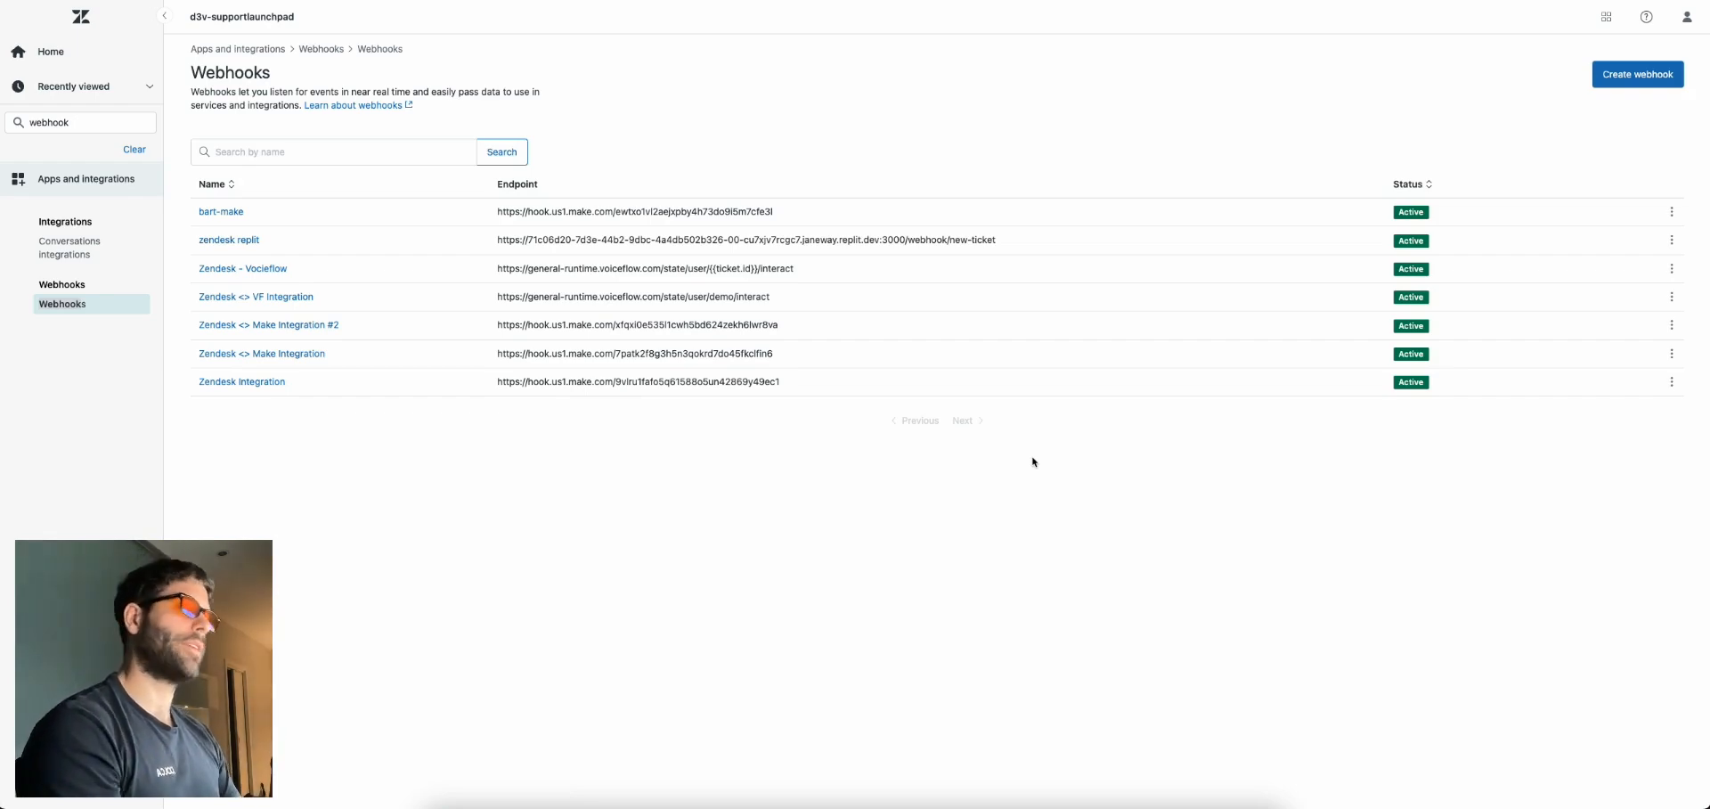
{"action": "double_click", "coordinate": [80, 121]}
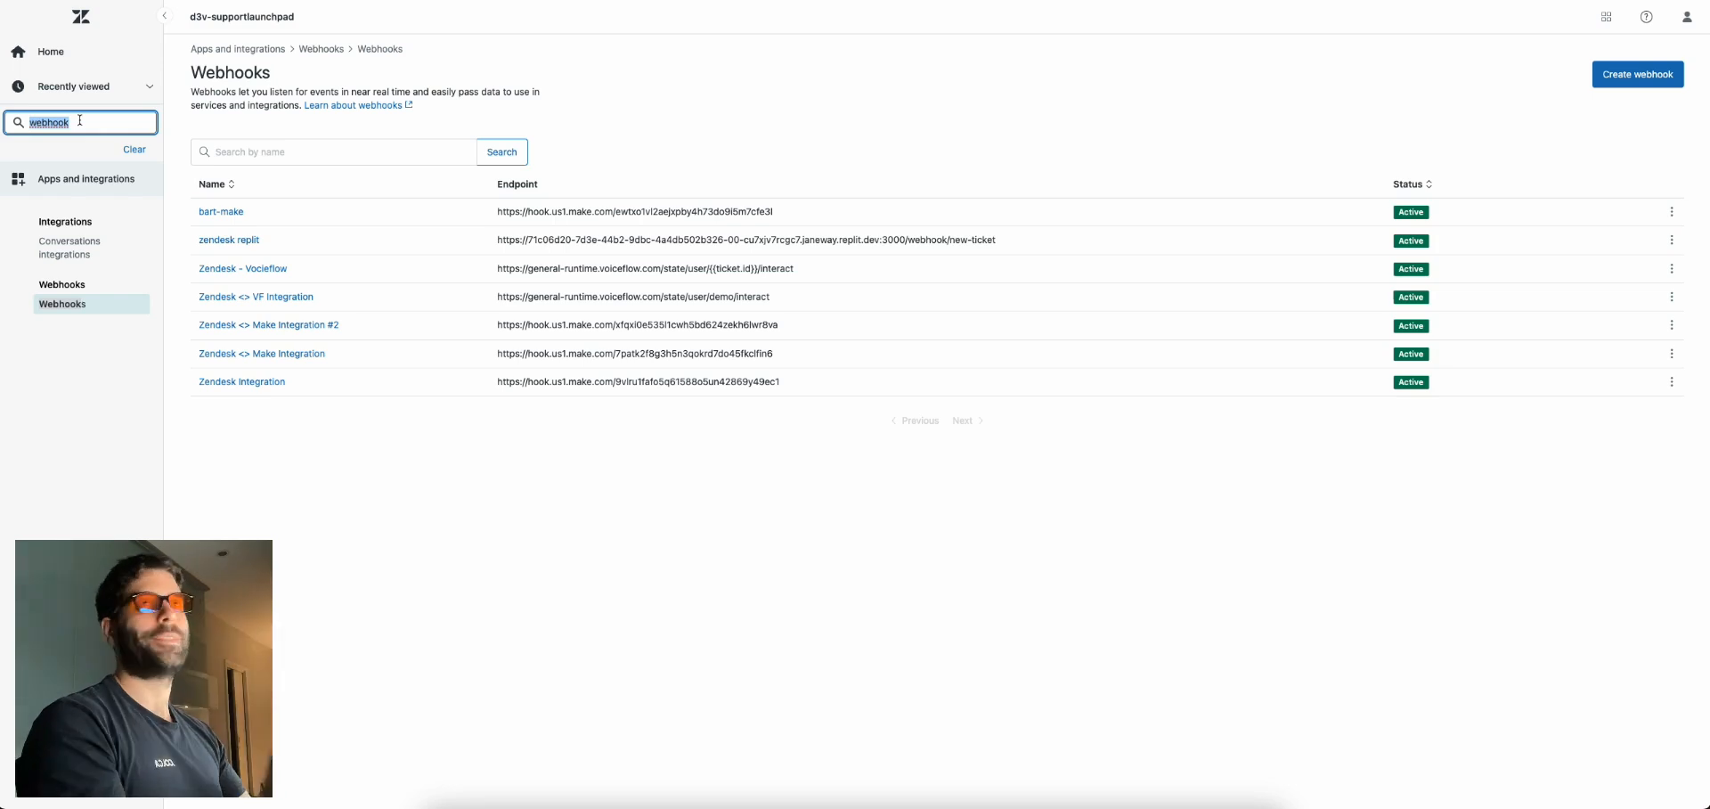
Start a new ticket trigger named bart-make-new in the Notifications category
{"action": "type", "text": "trigger"}
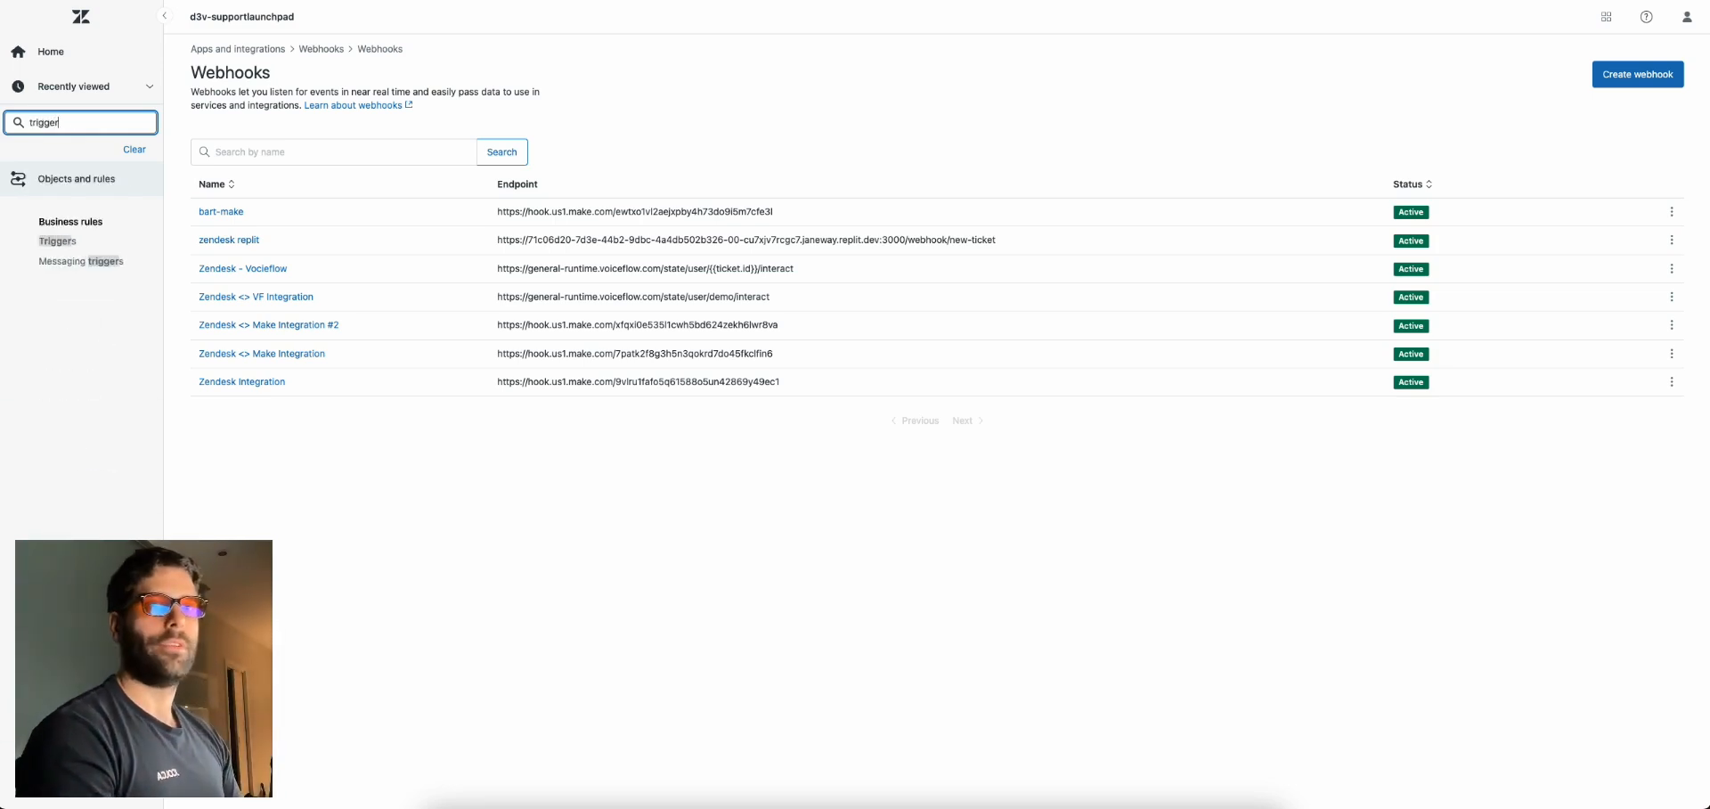
{"action": "left_click", "coordinate": [58, 242]}
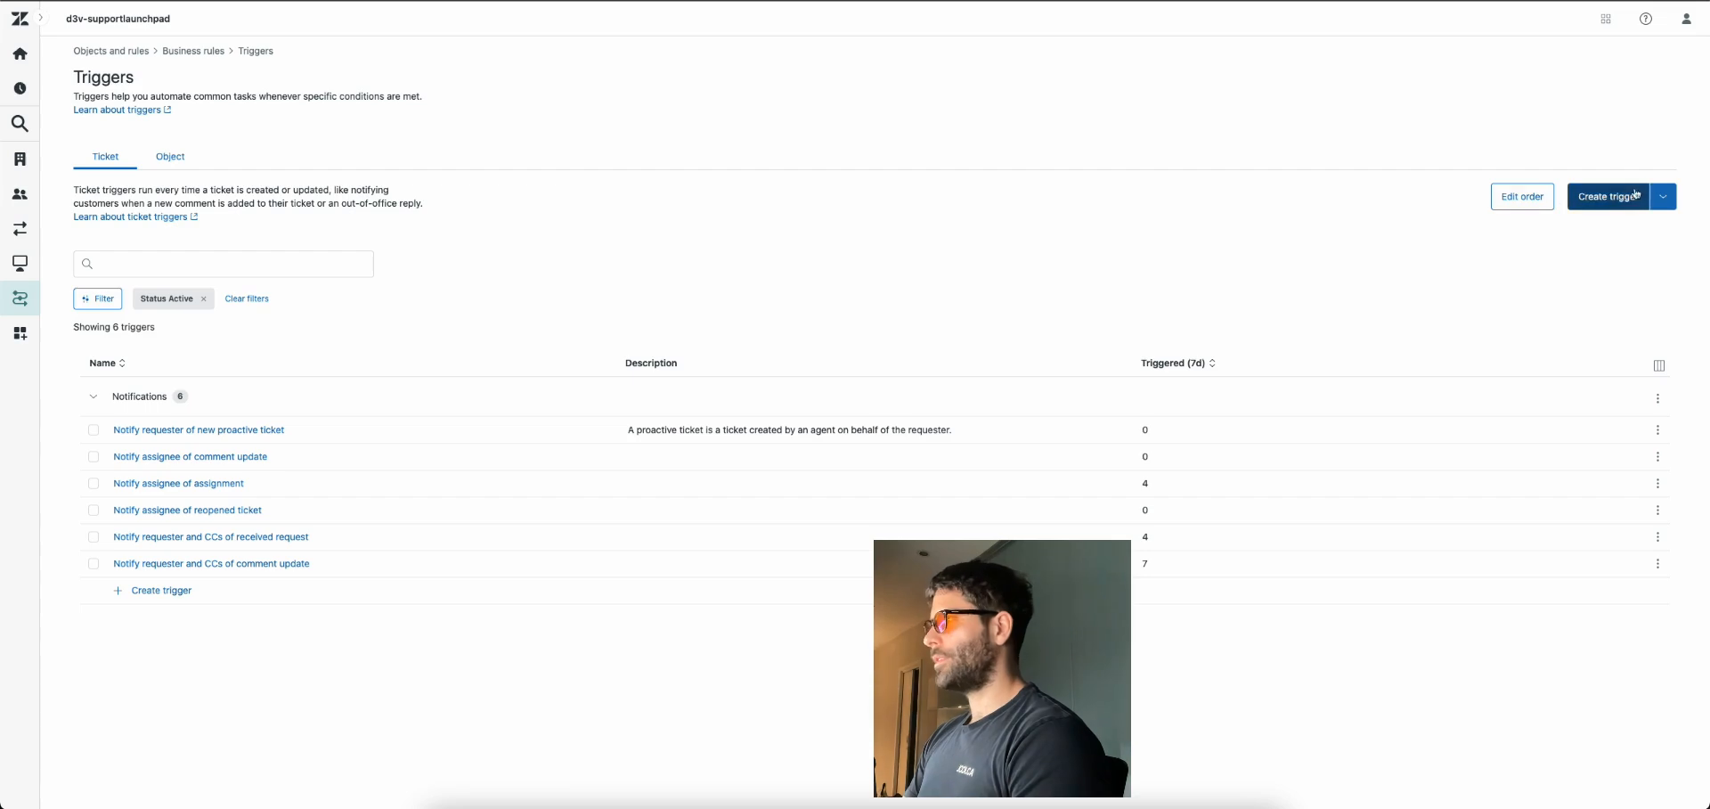
{"action": "left_click", "coordinate": [1621, 197]}
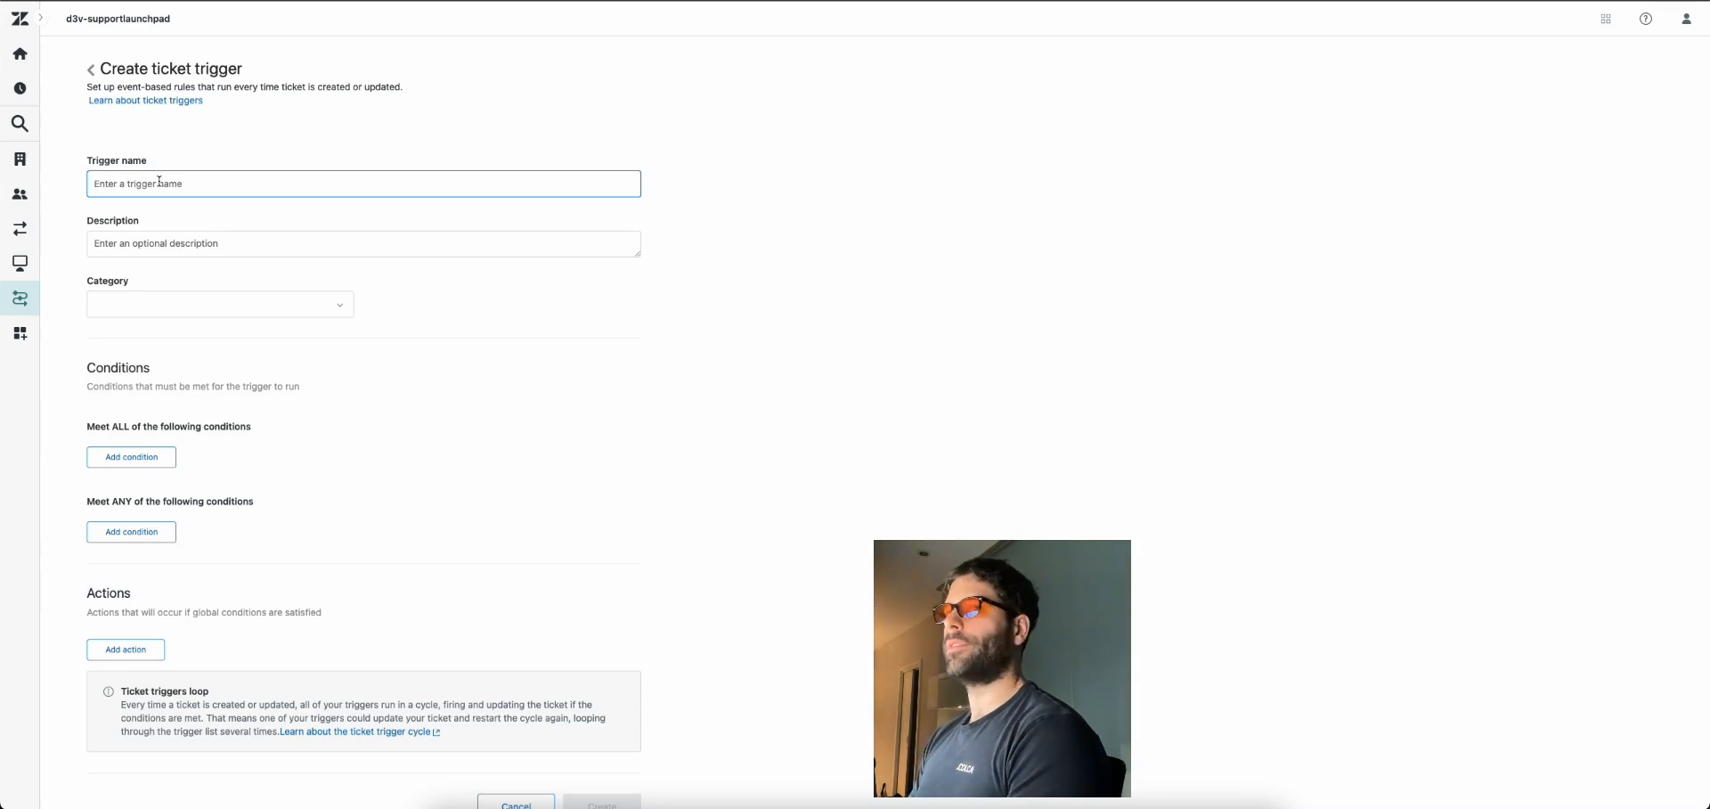
{"action": "type", "text": "bart"}
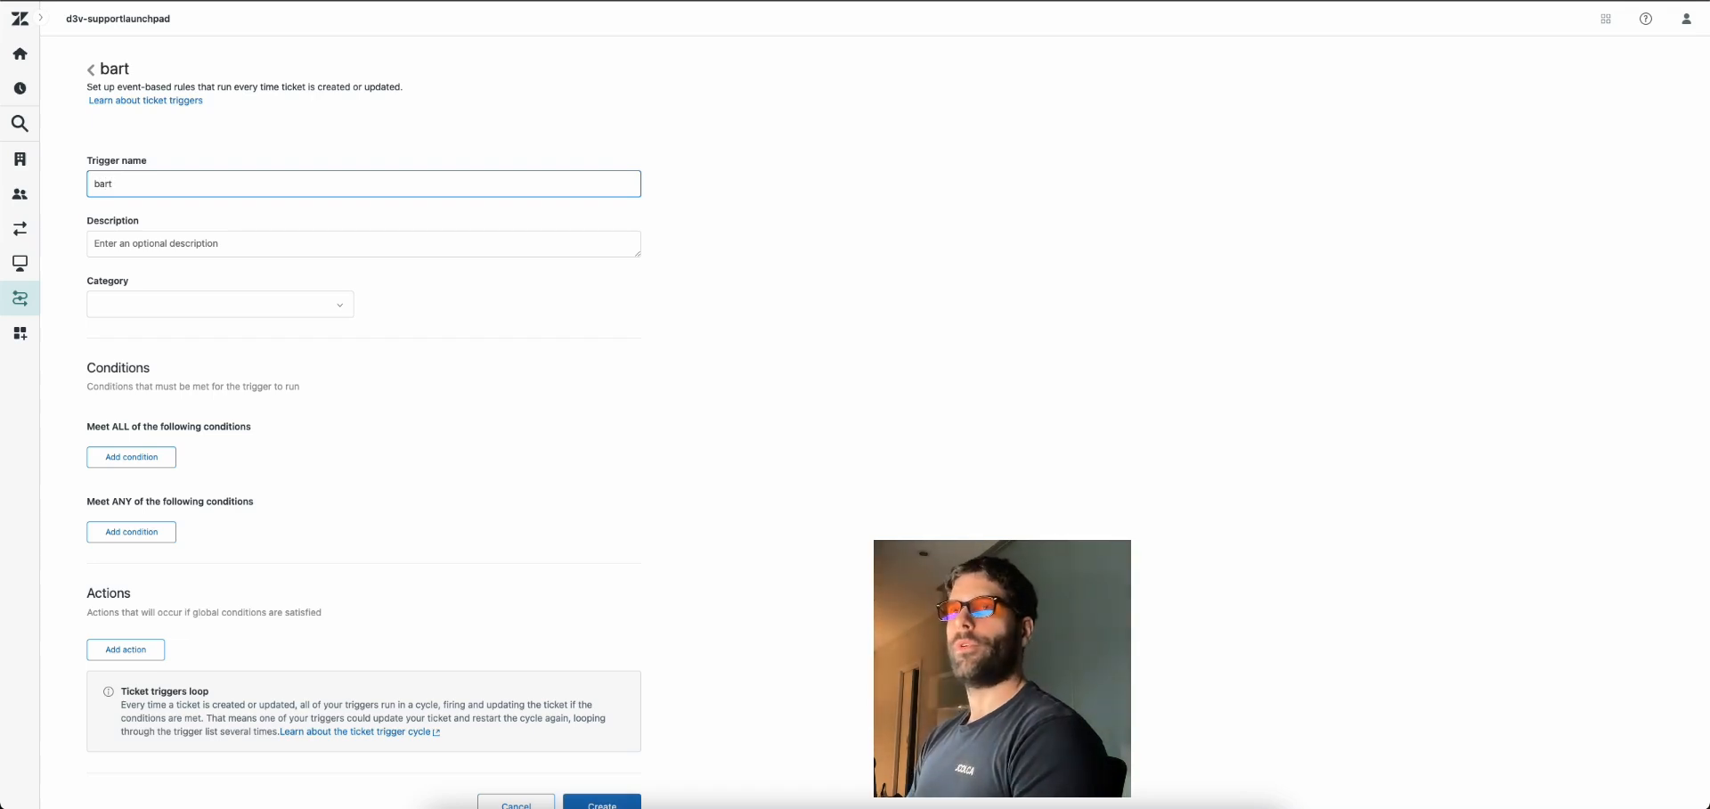
{"action": "type", "text": "-make-new"}
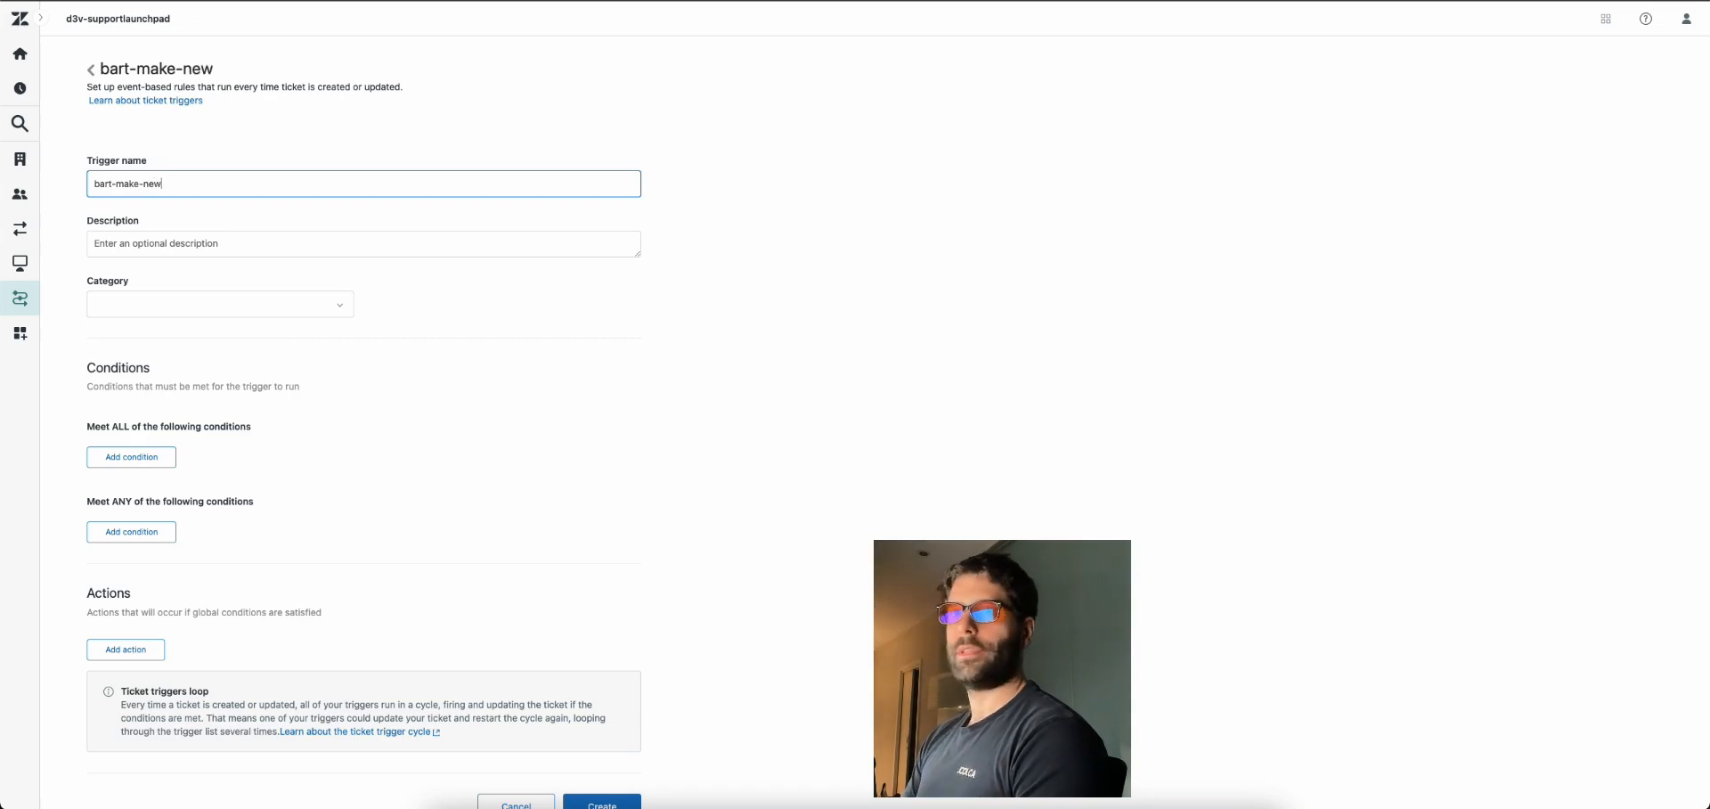
{"action": "left_click", "coordinate": [223, 305]}
{"action": "left_click", "coordinate": [276, 339]}
Add the condition Ticket Is Created
{"action": "left_click", "coordinate": [132, 456]}
{"action": "left_click", "coordinate": [155, 472]}
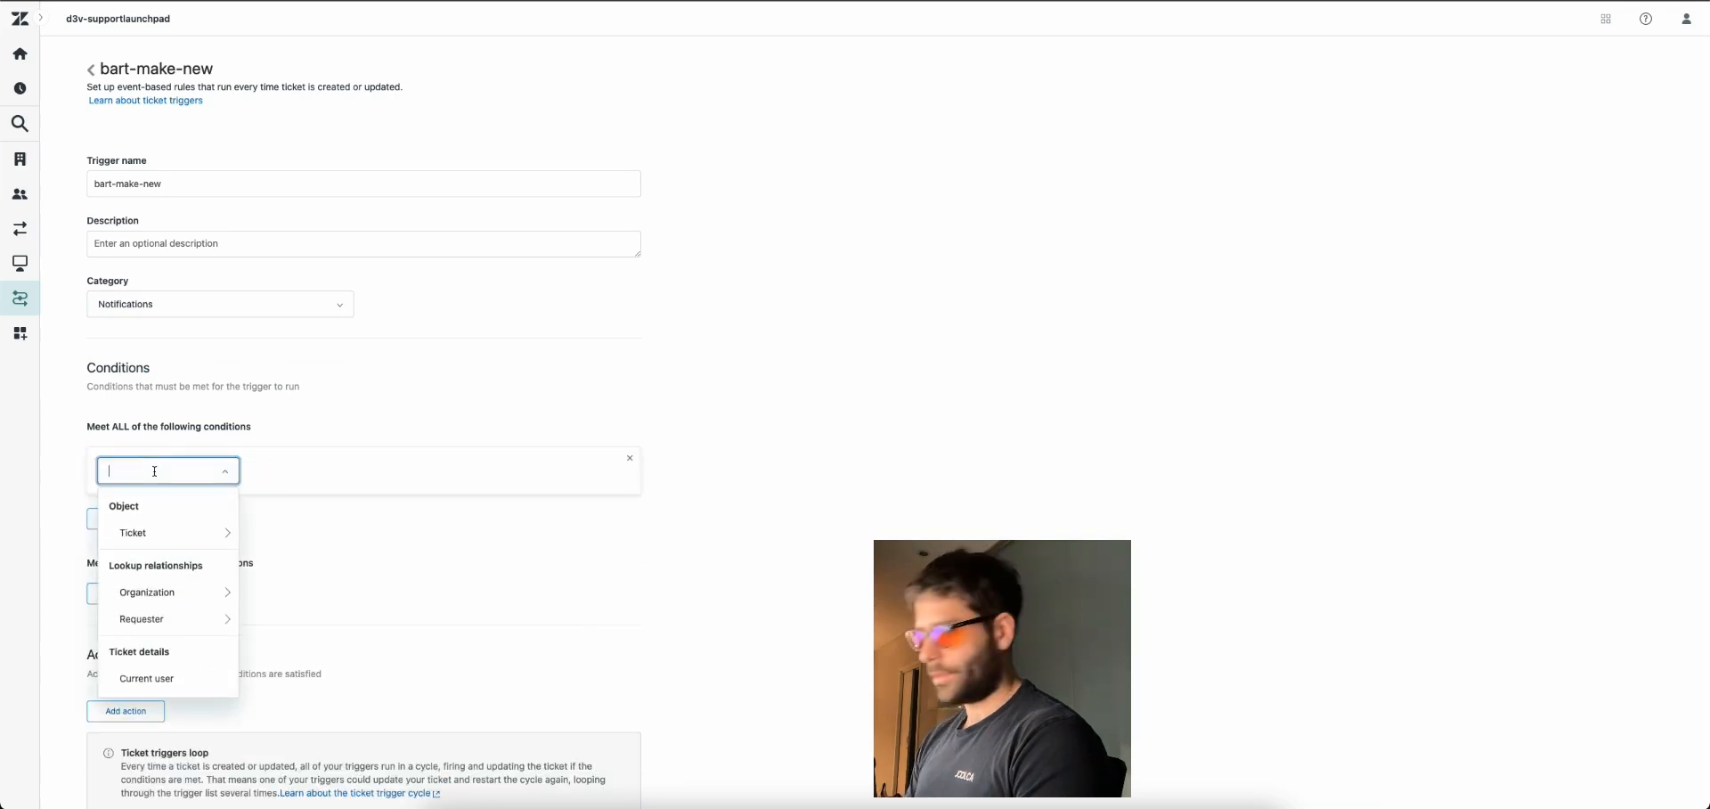
{"action": "left_click", "coordinate": [174, 533]}
{"action": "left_click", "coordinate": [420, 499]}
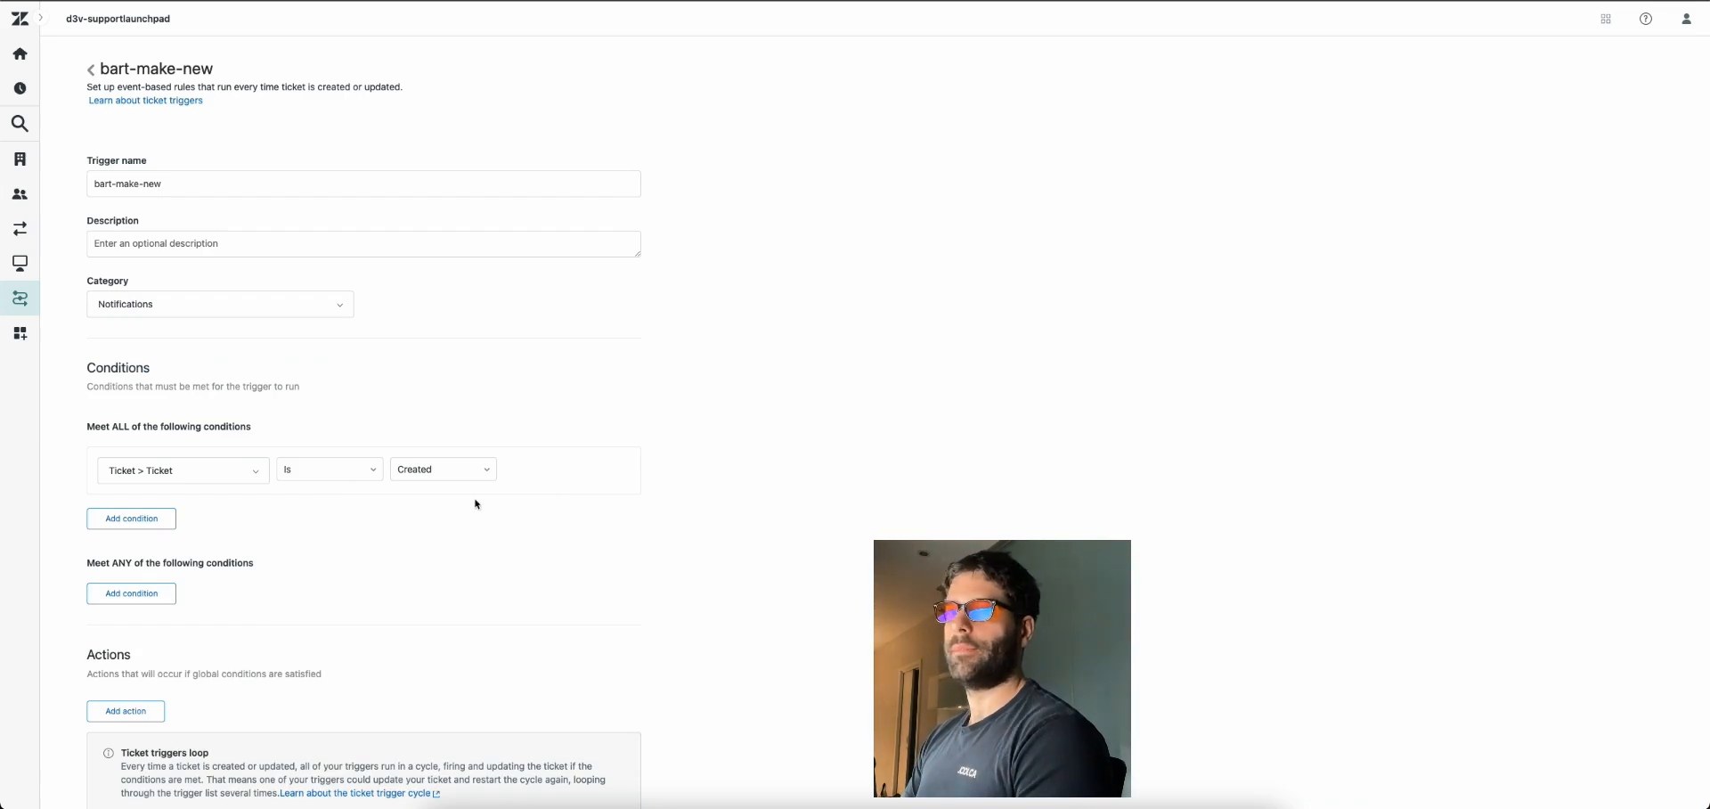
Add the action Notify by active webhook bart-make
{"action": "scroll", "coordinate": [477, 504], "scroll_direction": "down", "scroll_amount": 2}
{"action": "left_click", "coordinate": [126, 613]}
{"action": "left_click", "coordinate": [169, 626]}
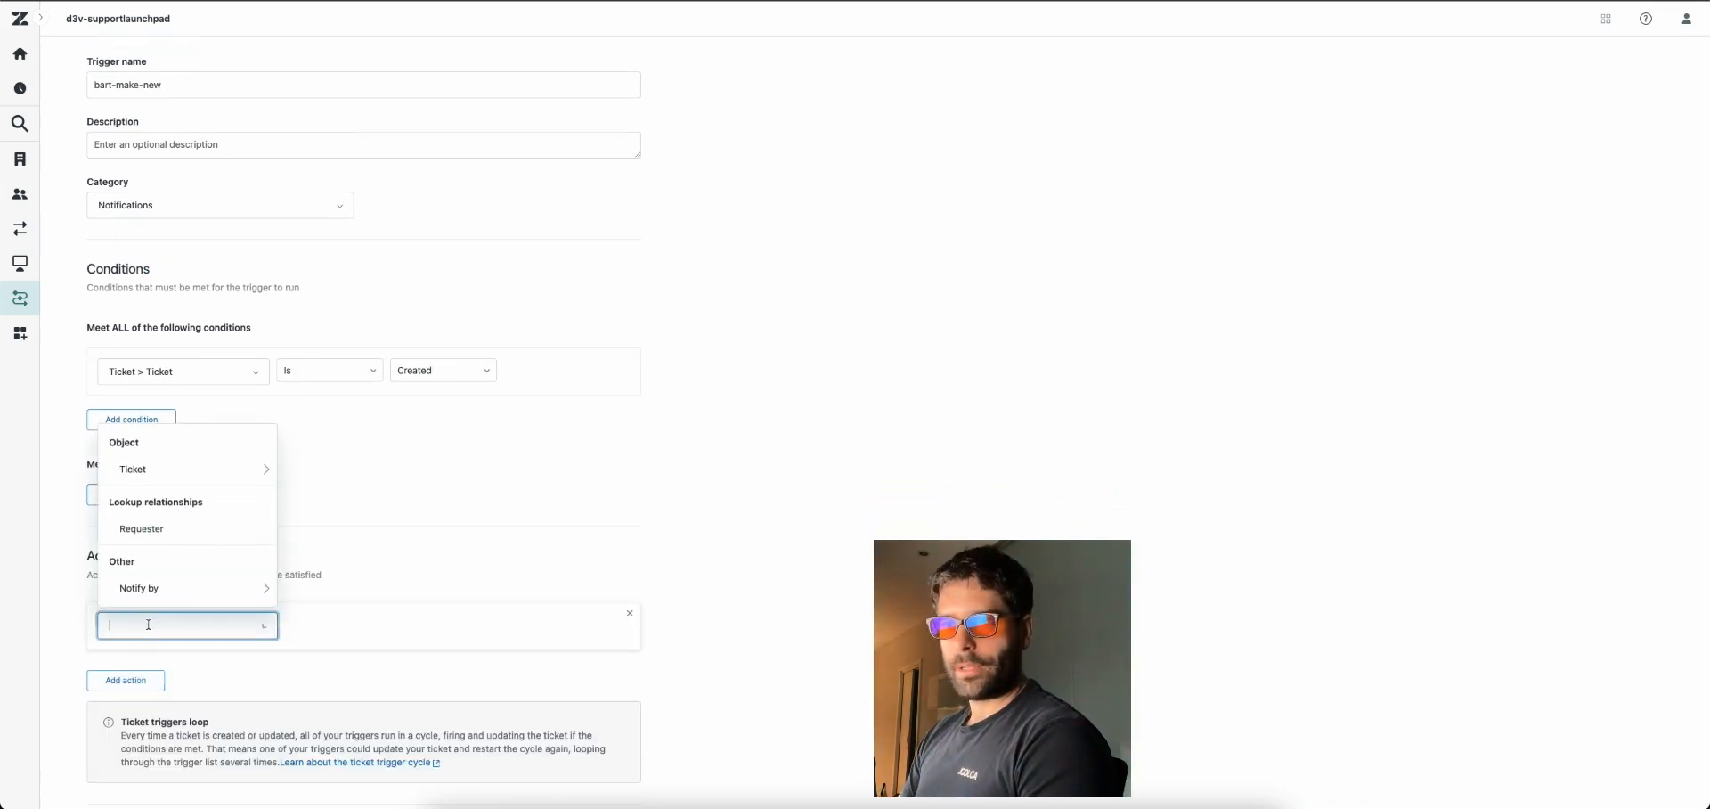
{"action": "left_click", "coordinate": [187, 588]}
{"action": "left_click", "coordinate": [174, 587]}
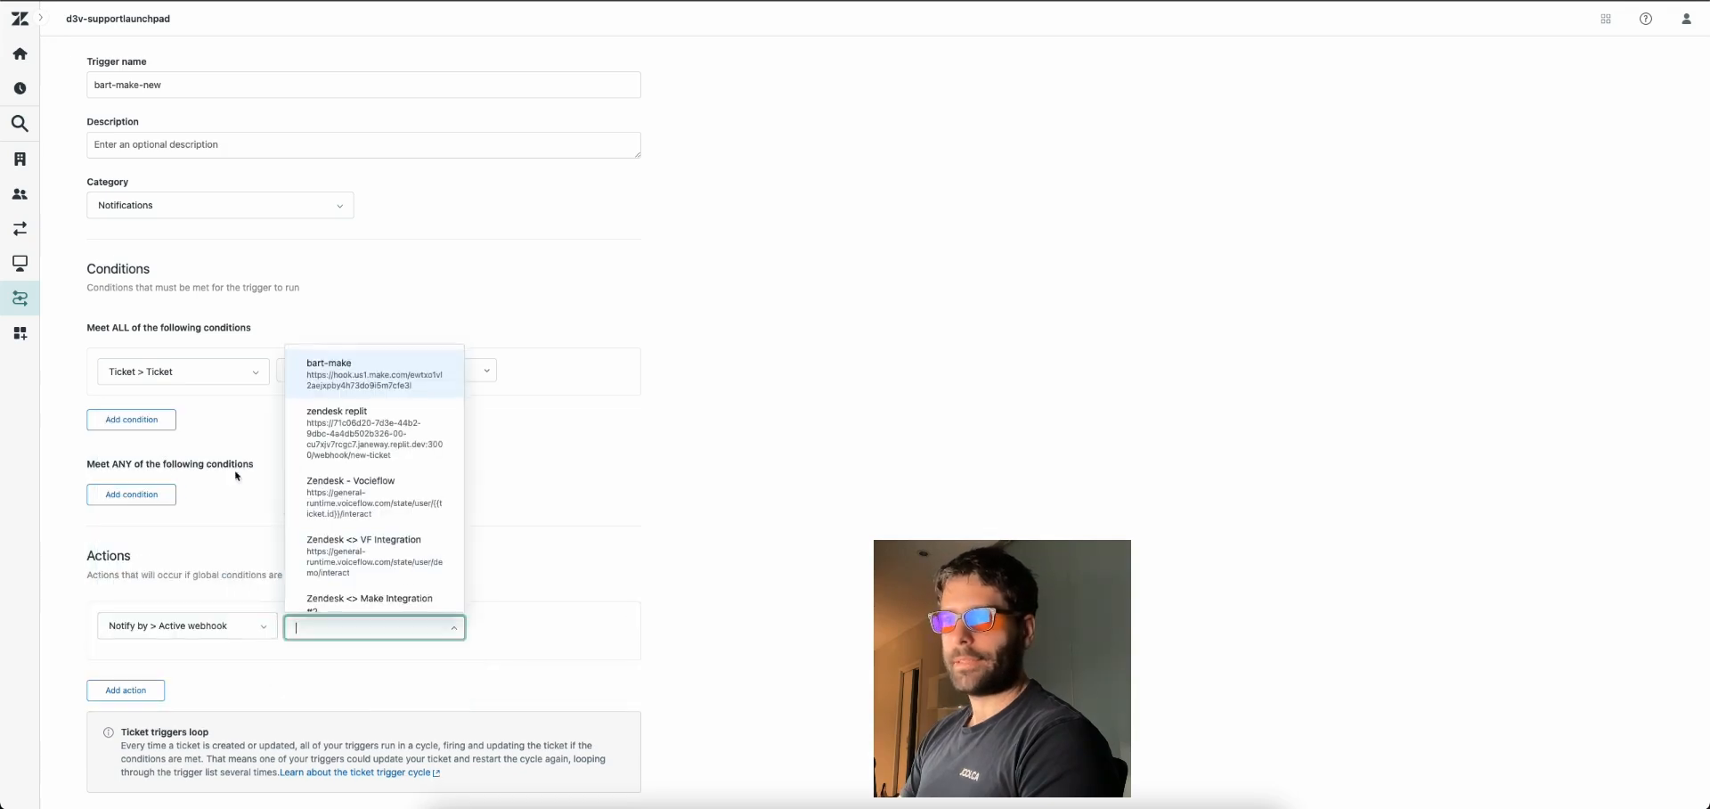
{"action": "left_click", "coordinate": [352, 376]}
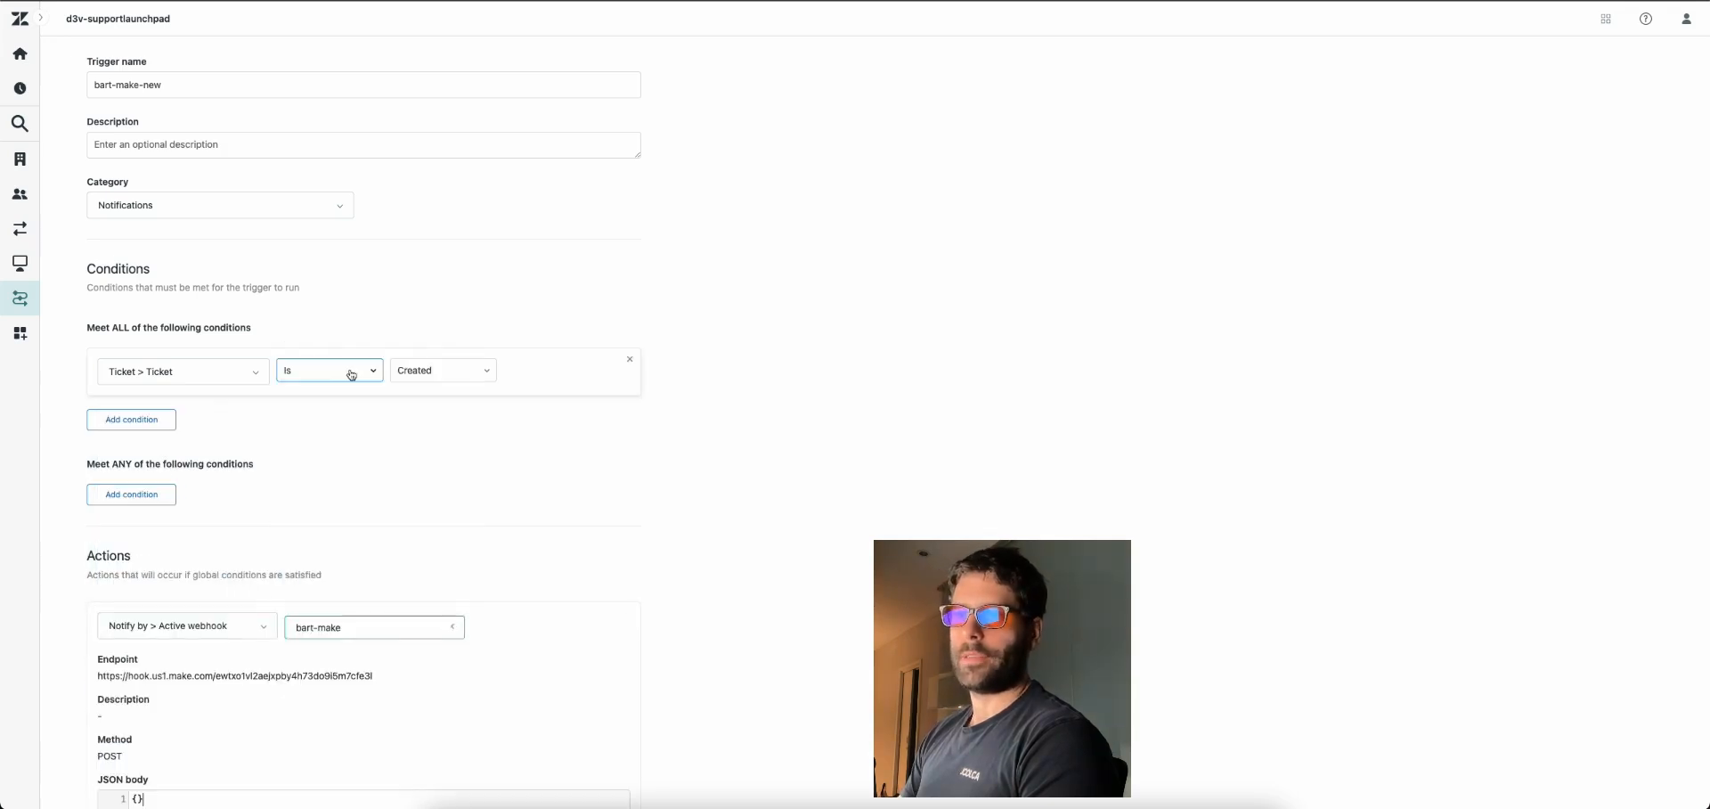
Enter the JSON body {"ticket_id": "{{ticket.id}}"} and create the trigger
{"action": "scroll", "coordinate": [656, 527], "scroll_direction": "down", "scroll_amount": 3}
{"action": "key", "text": "Return"}
{"action": "scroll", "coordinate": [244, 604], "scroll_direction": "down", "scroll_amount": 2}
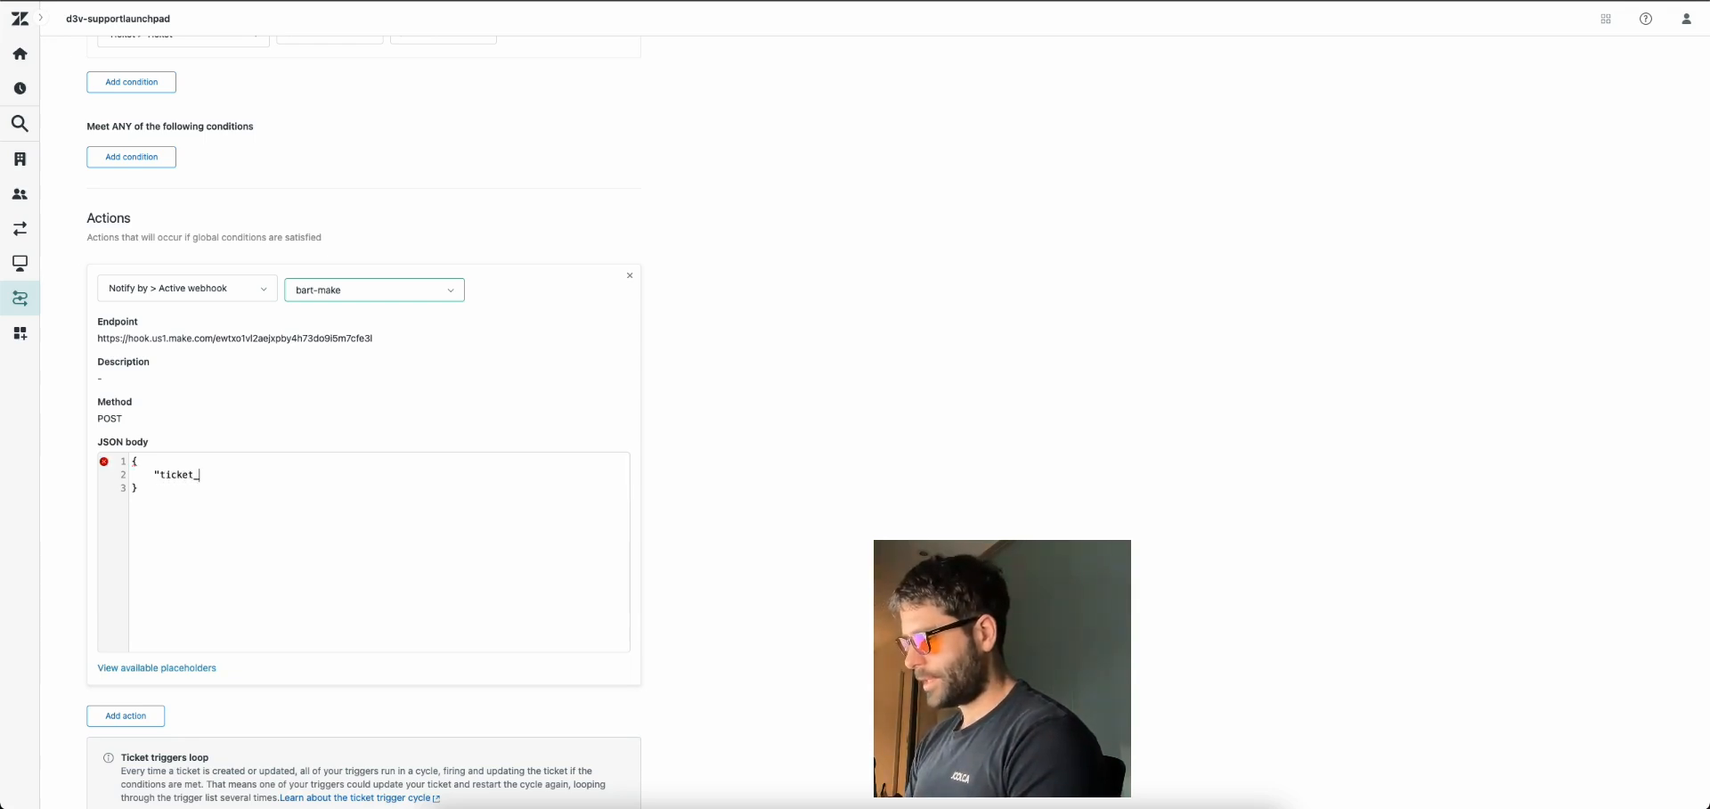
{"action": "type", "text": "\"ticket_id\":"}
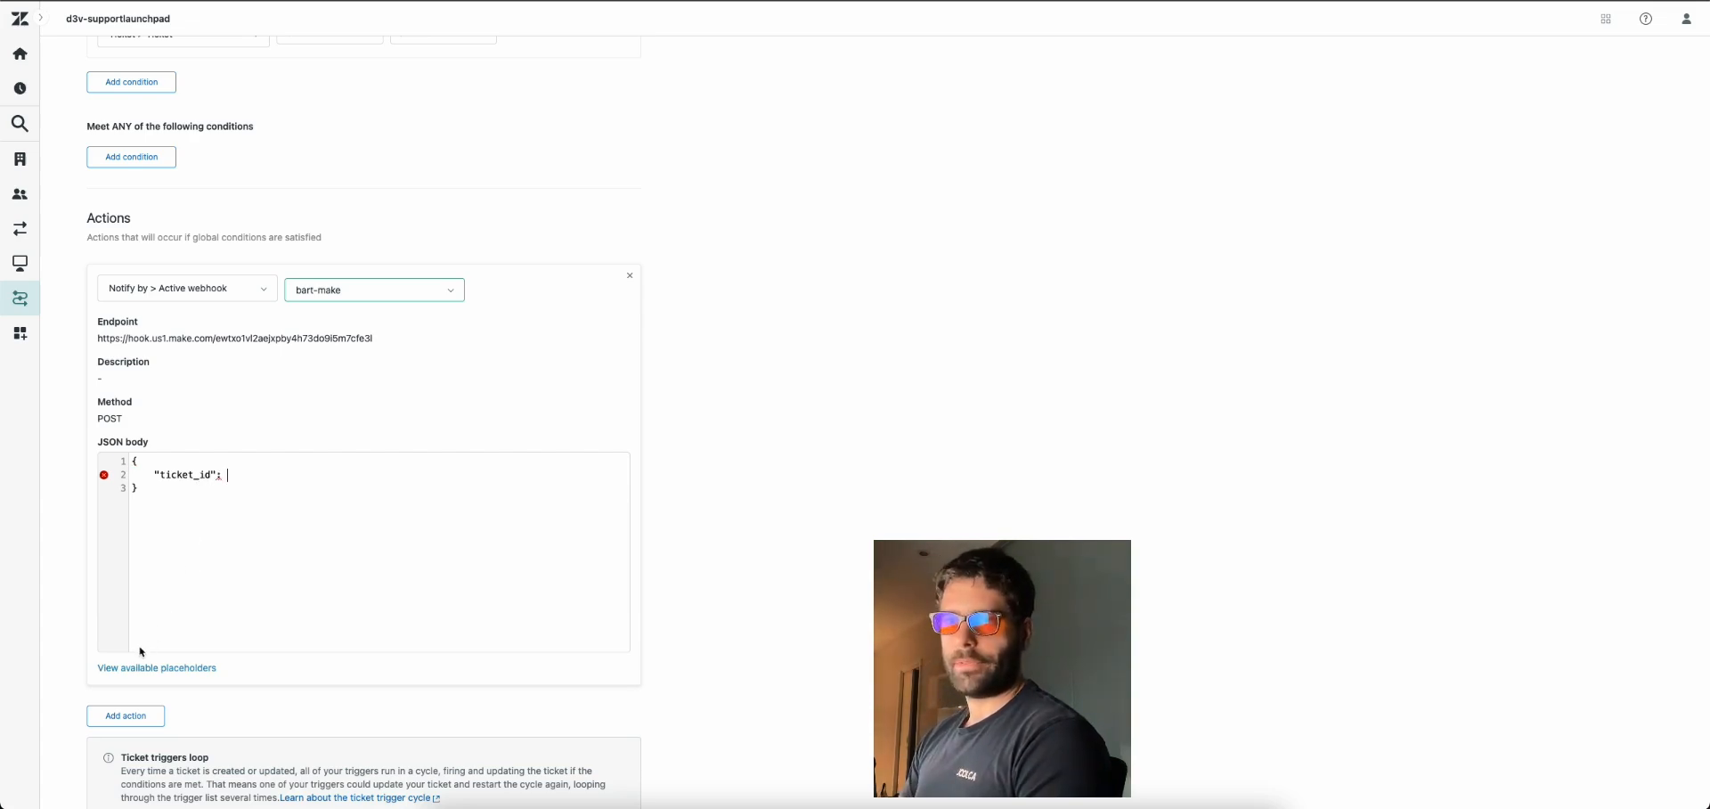
{"action": "left_click", "coordinate": [156, 668]}
{"action": "scroll", "coordinate": [201, 690], "scroll_direction": "down", "scroll_amount": 2}
{"action": "scroll", "coordinate": [201, 691], "scroll_direction": "down", "scroll_amount": 10}
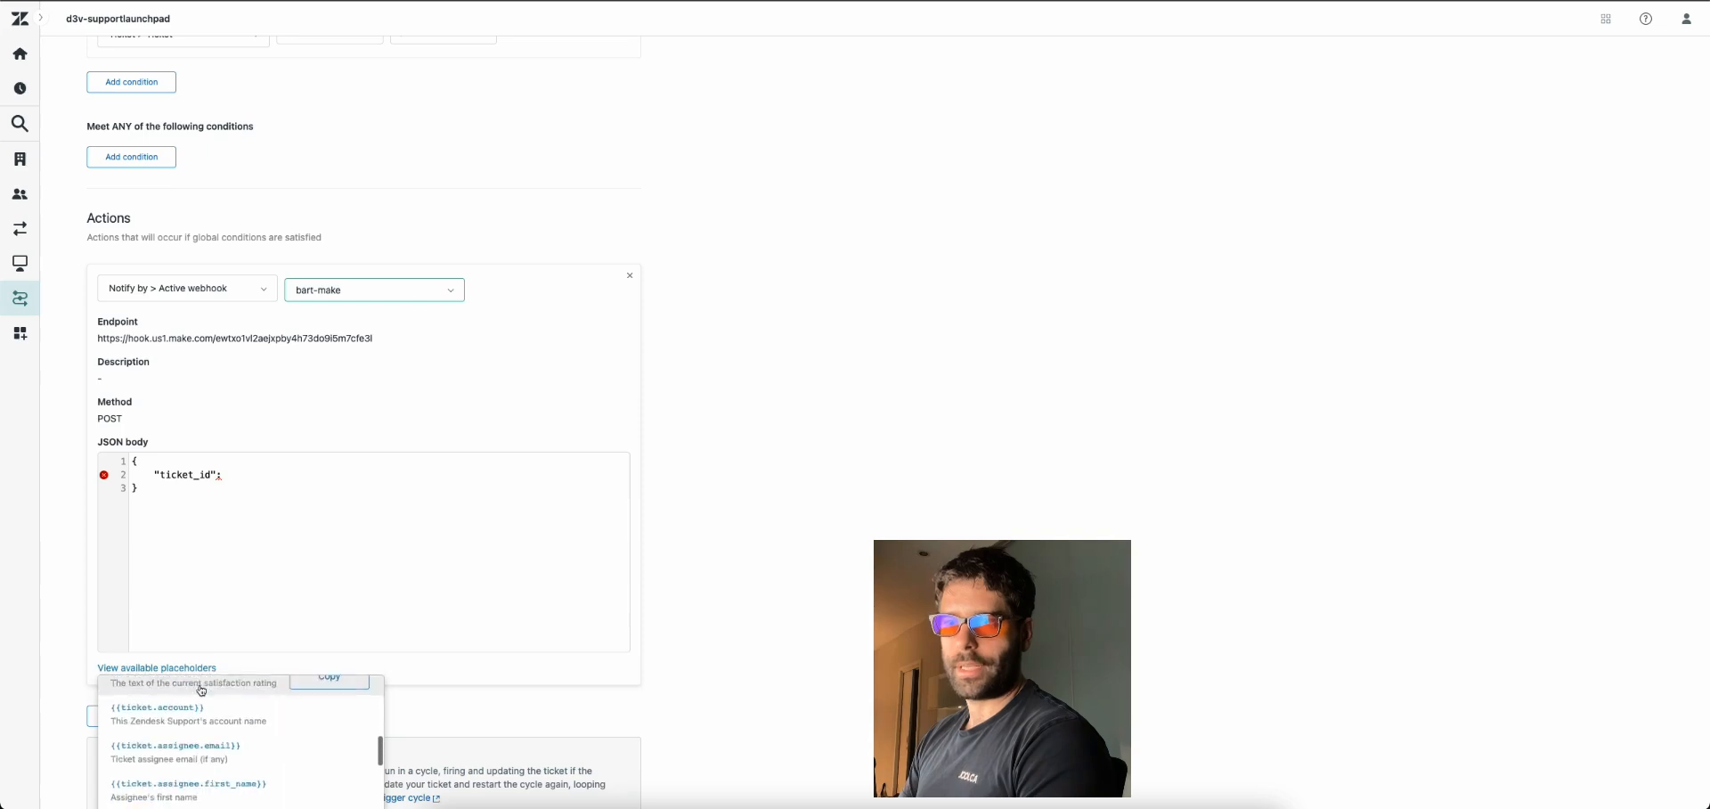
{"action": "scroll", "coordinate": [202, 691], "scroll_direction": "down", "scroll_amount": 5}
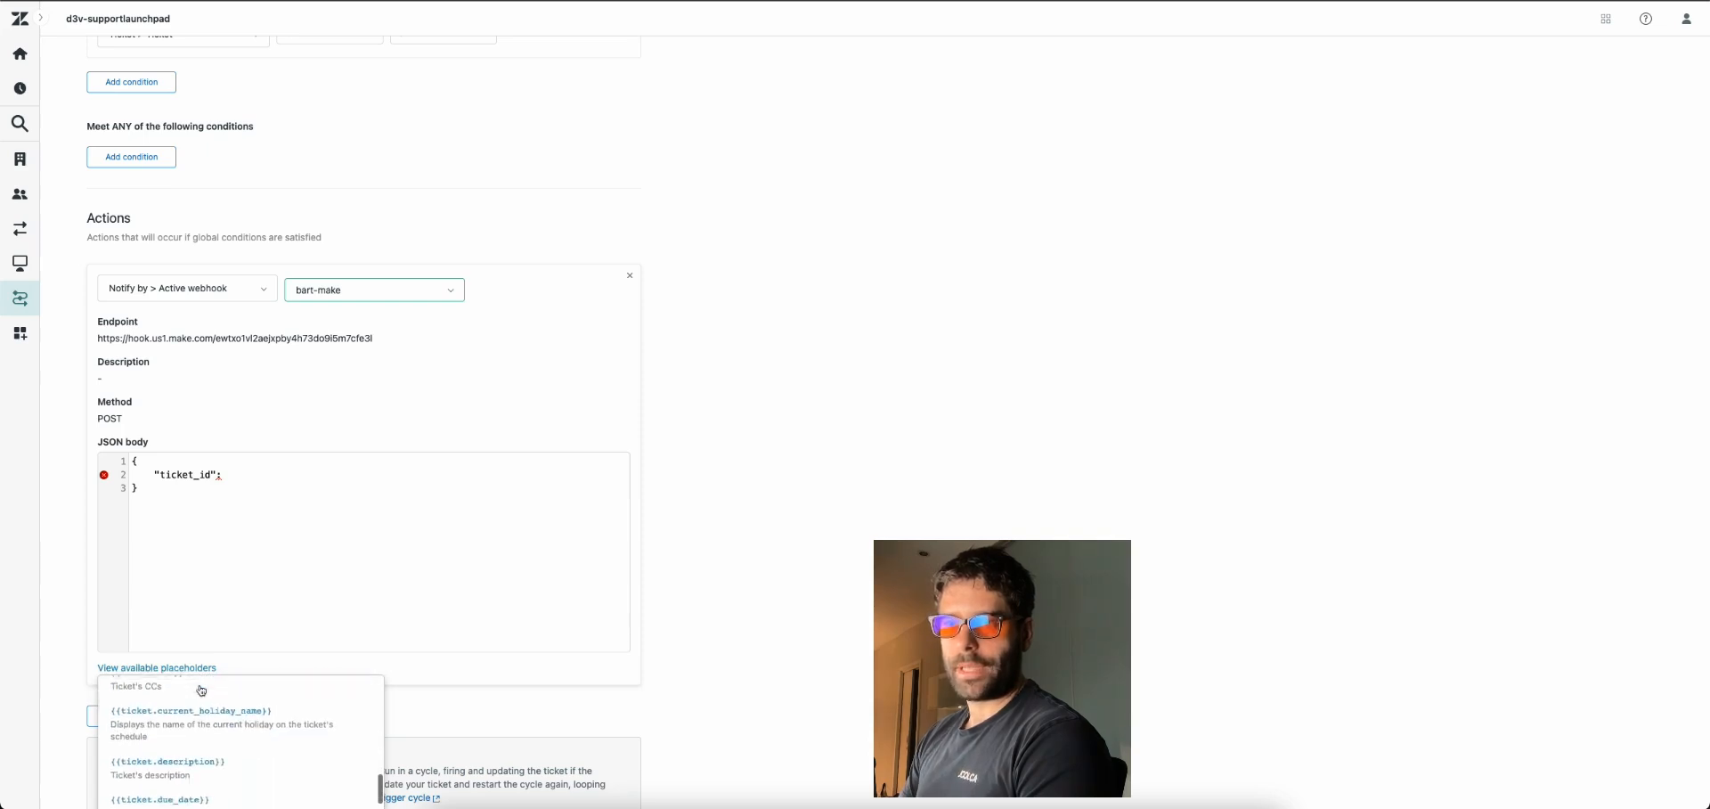
{"action": "left_click", "coordinate": [243, 476]}
{"action": "type", "text": "\""}
{"action": "type", "text": "{{ticket.id}}"}
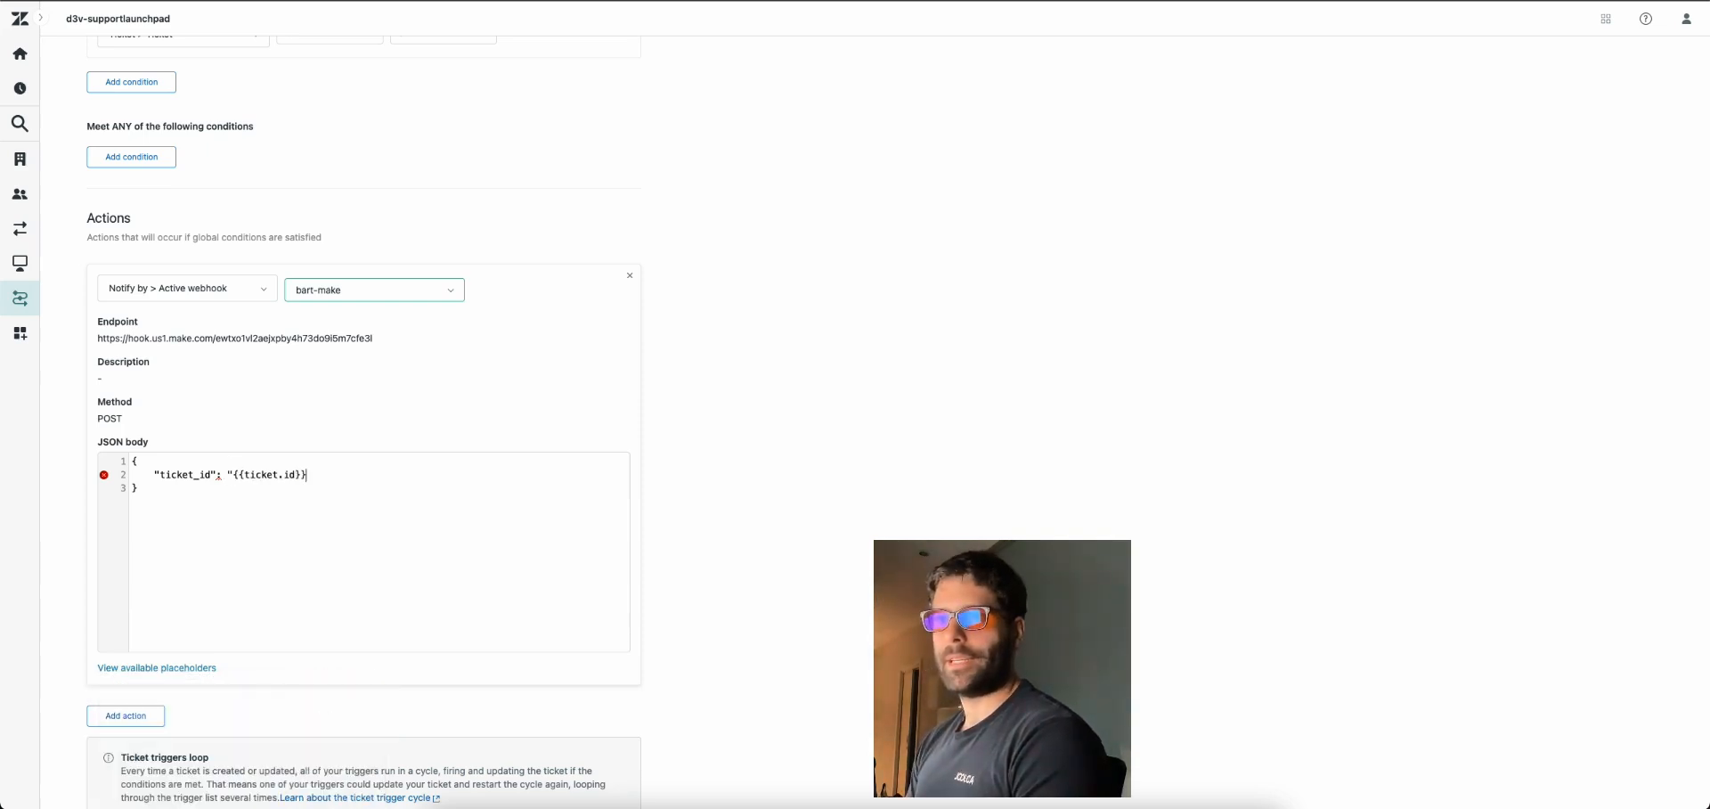
{"action": "scroll", "coordinate": [387, 477], "scroll_direction": "up", "scroll_amount": 3}
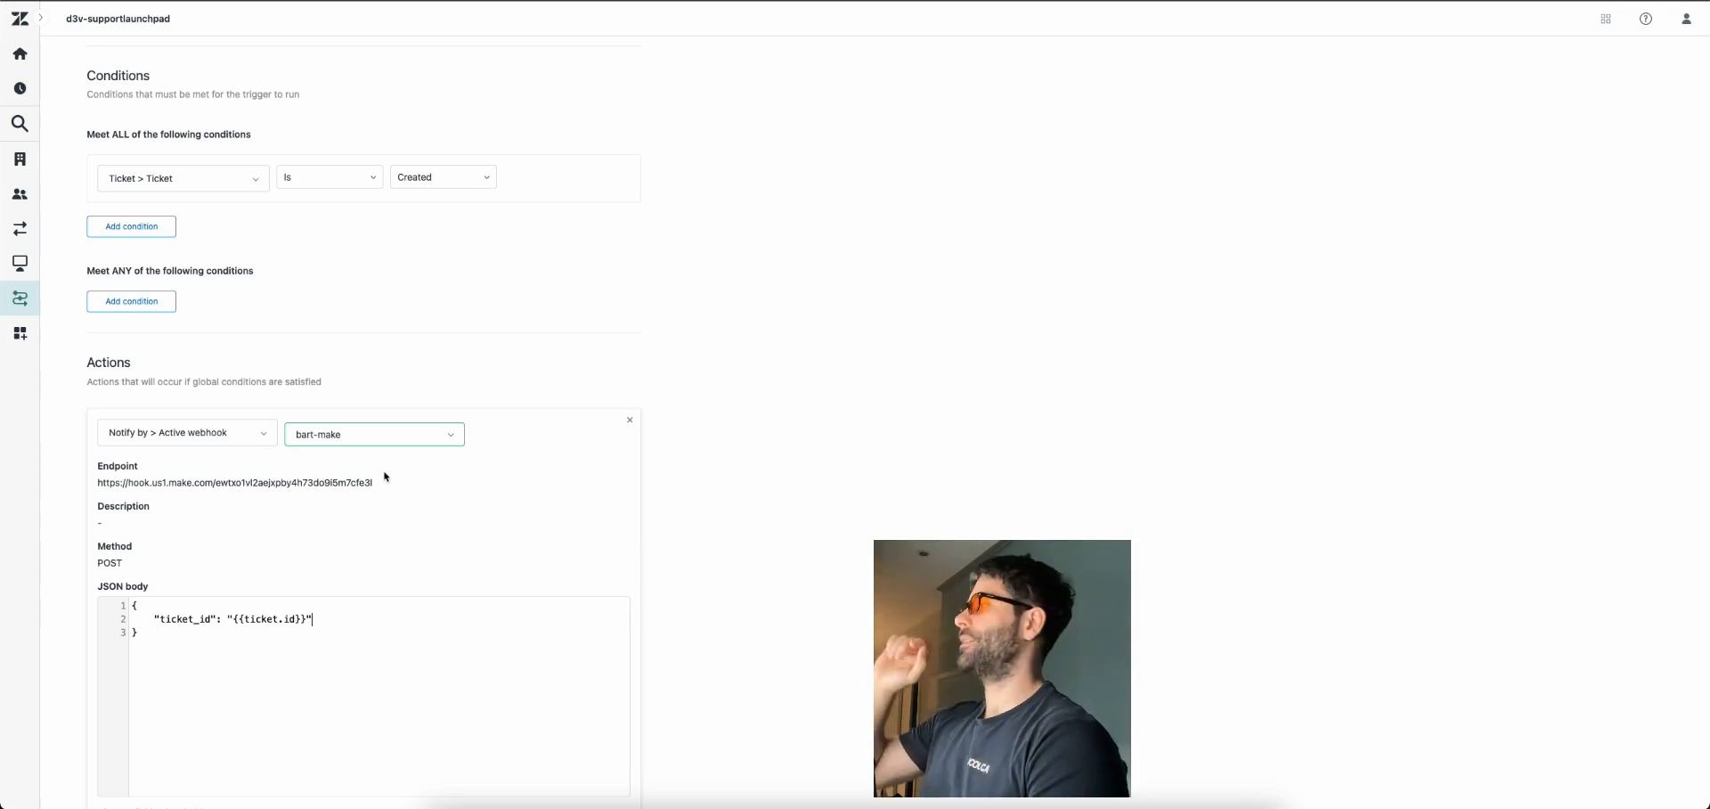
{"action": "scroll", "coordinate": [387, 478], "scroll_direction": "down", "scroll_amount": 5}
{"action": "left_click", "coordinate": [602, 769]}
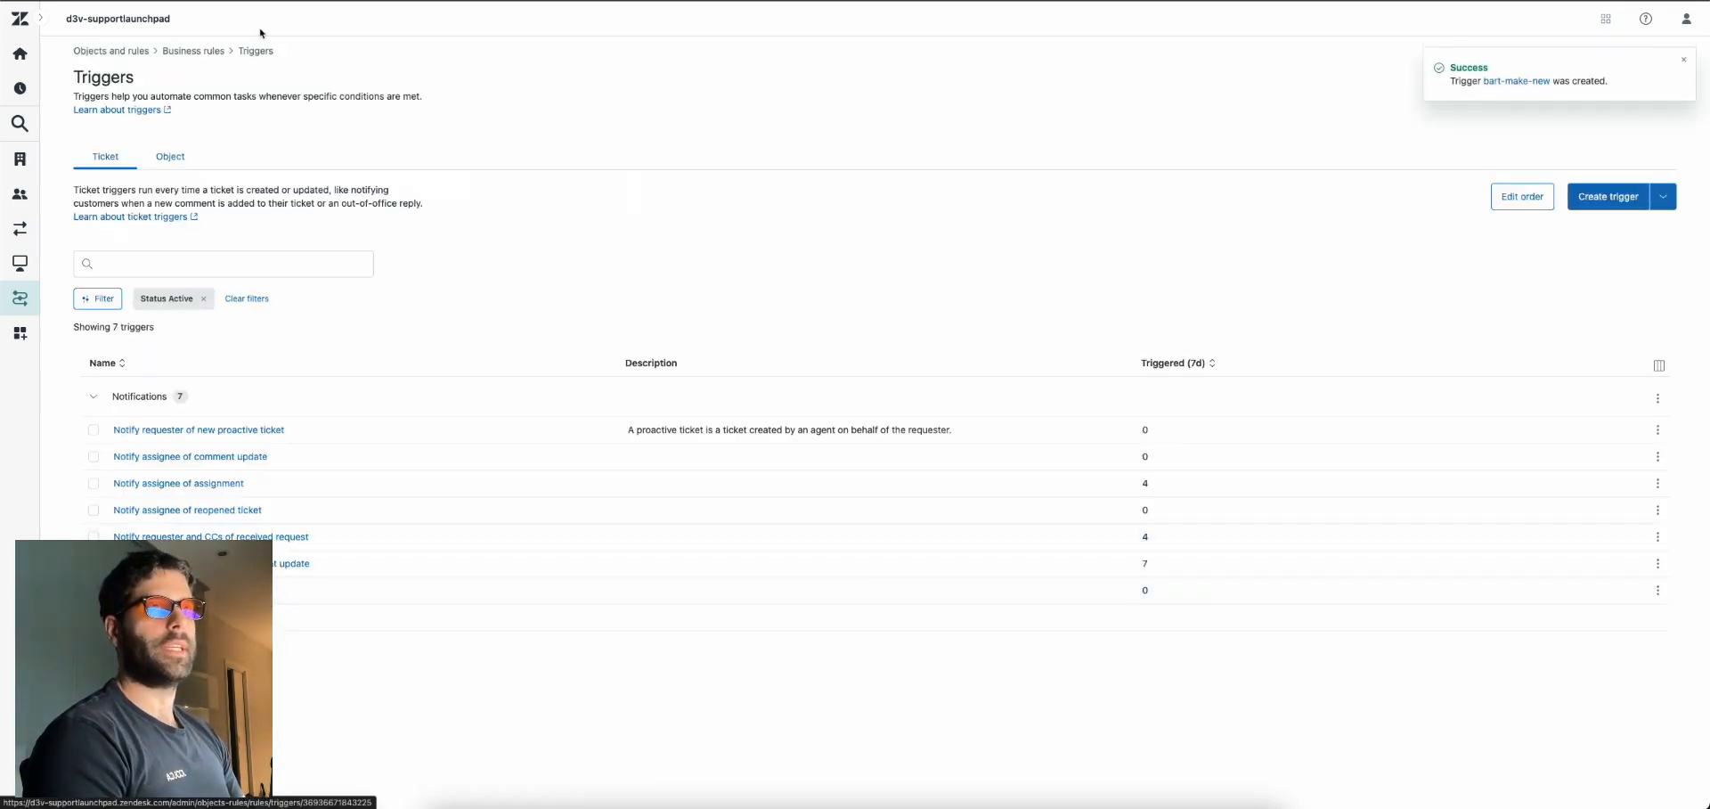
Email the Zendesk support address with subject 'hi there' and body 'what are your opening hours?'
{"action": "key", "text": "alt+Tab"}
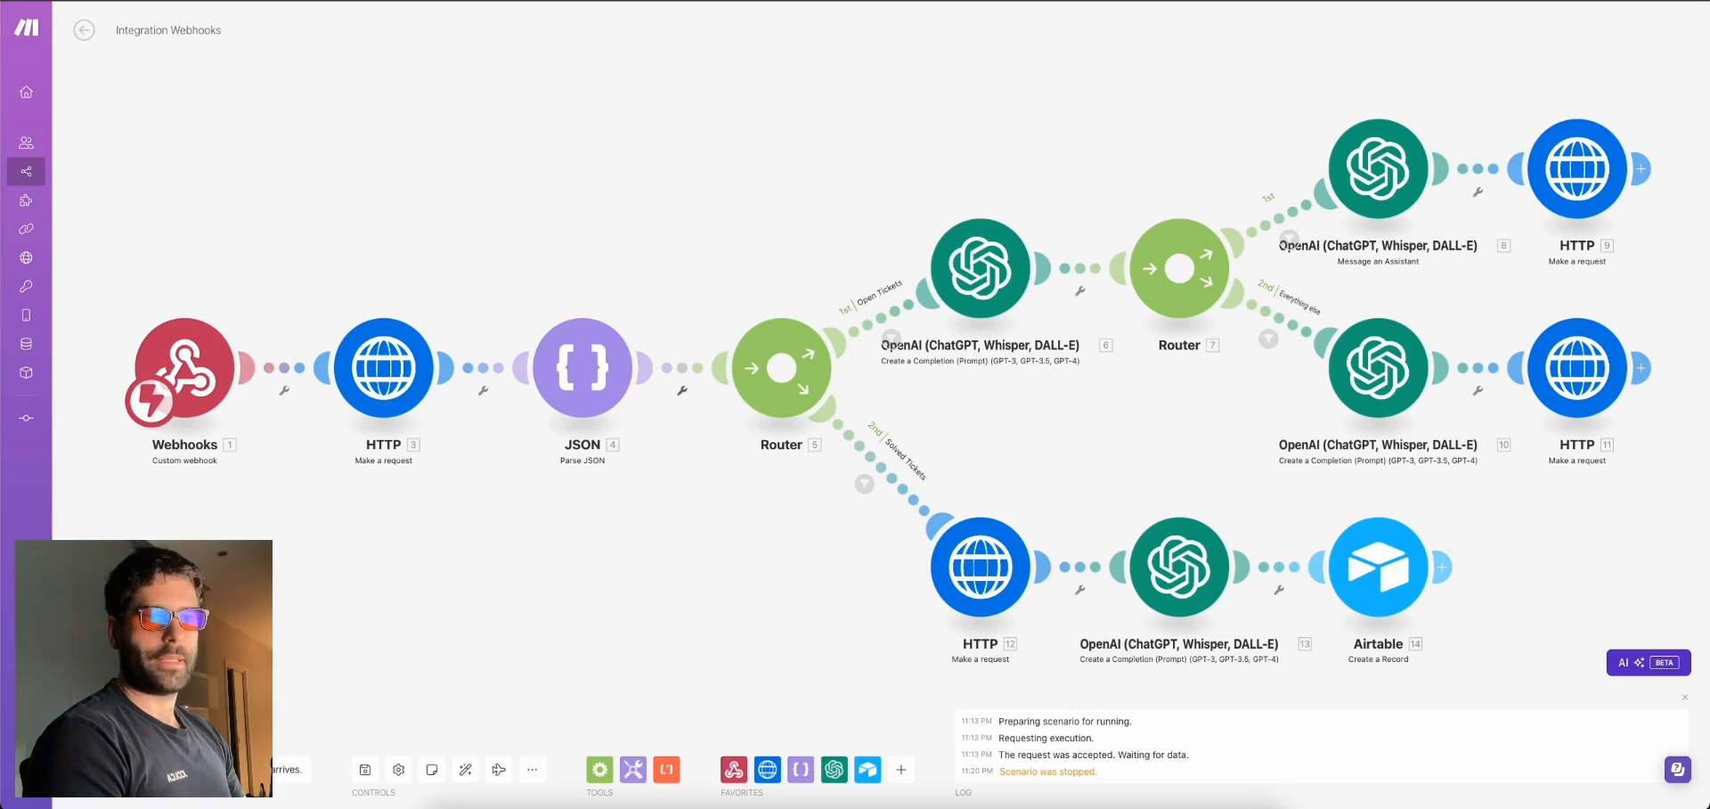
{"action": "key", "text": "alt+Tab"}
{"action": "key", "text": "c"}
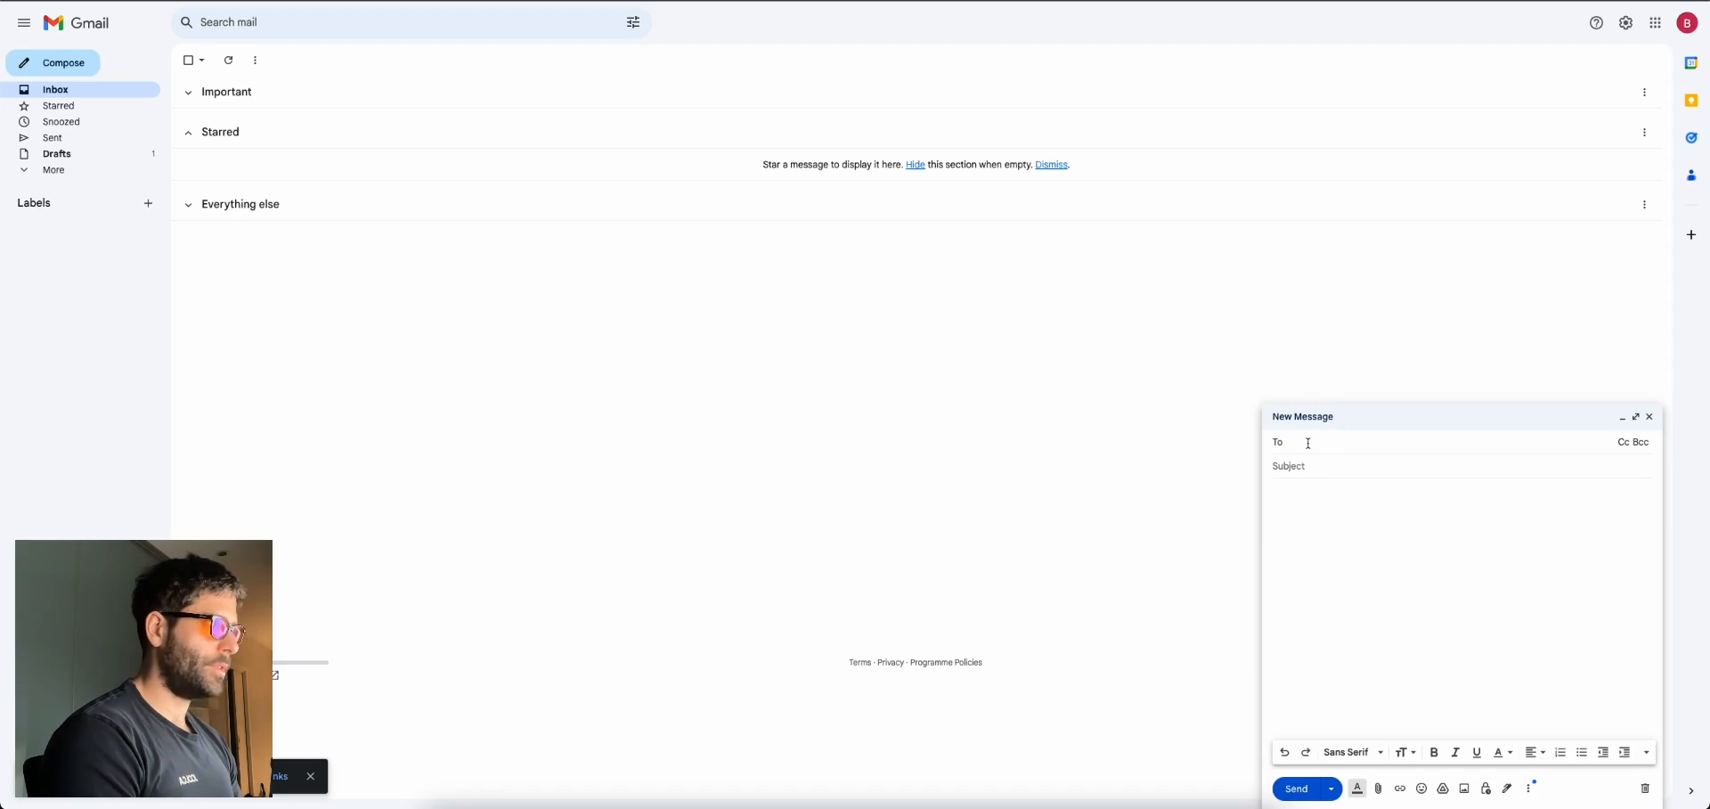
{"action": "type", "text": "support"}
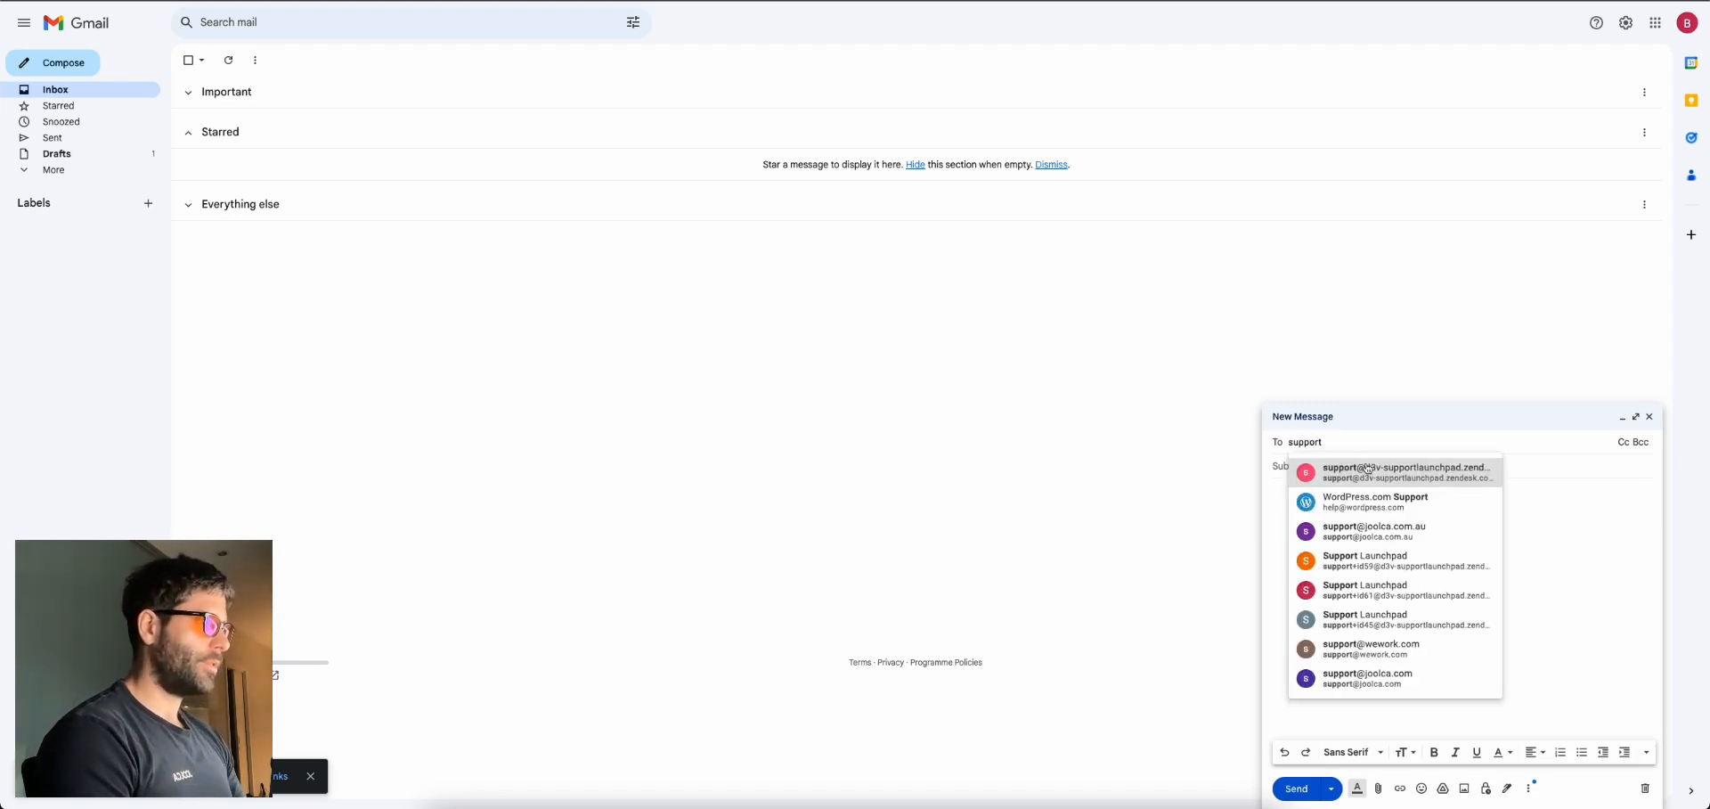
{"action": "key", "text": "Return"}
{"action": "key", "text": "Tab"}
{"action": "type", "text": "hi there"}
{"action": "left_click", "coordinate": [1331, 532]}
{"action": "type", "text": "what are your opening hours?"}
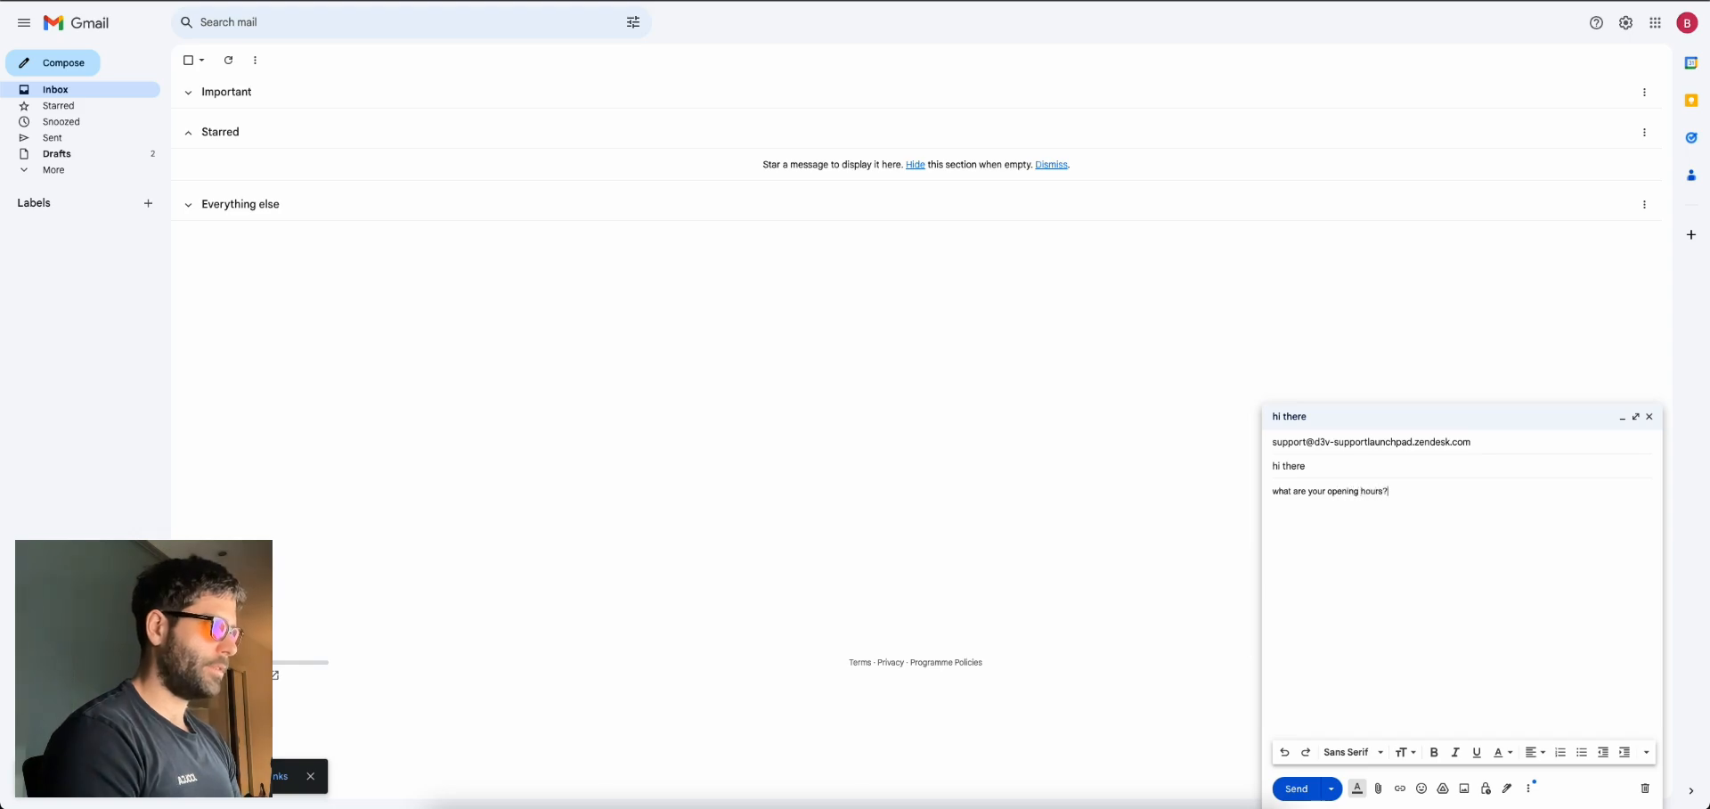
{"action": "key", "text": "ctrl+Return"}
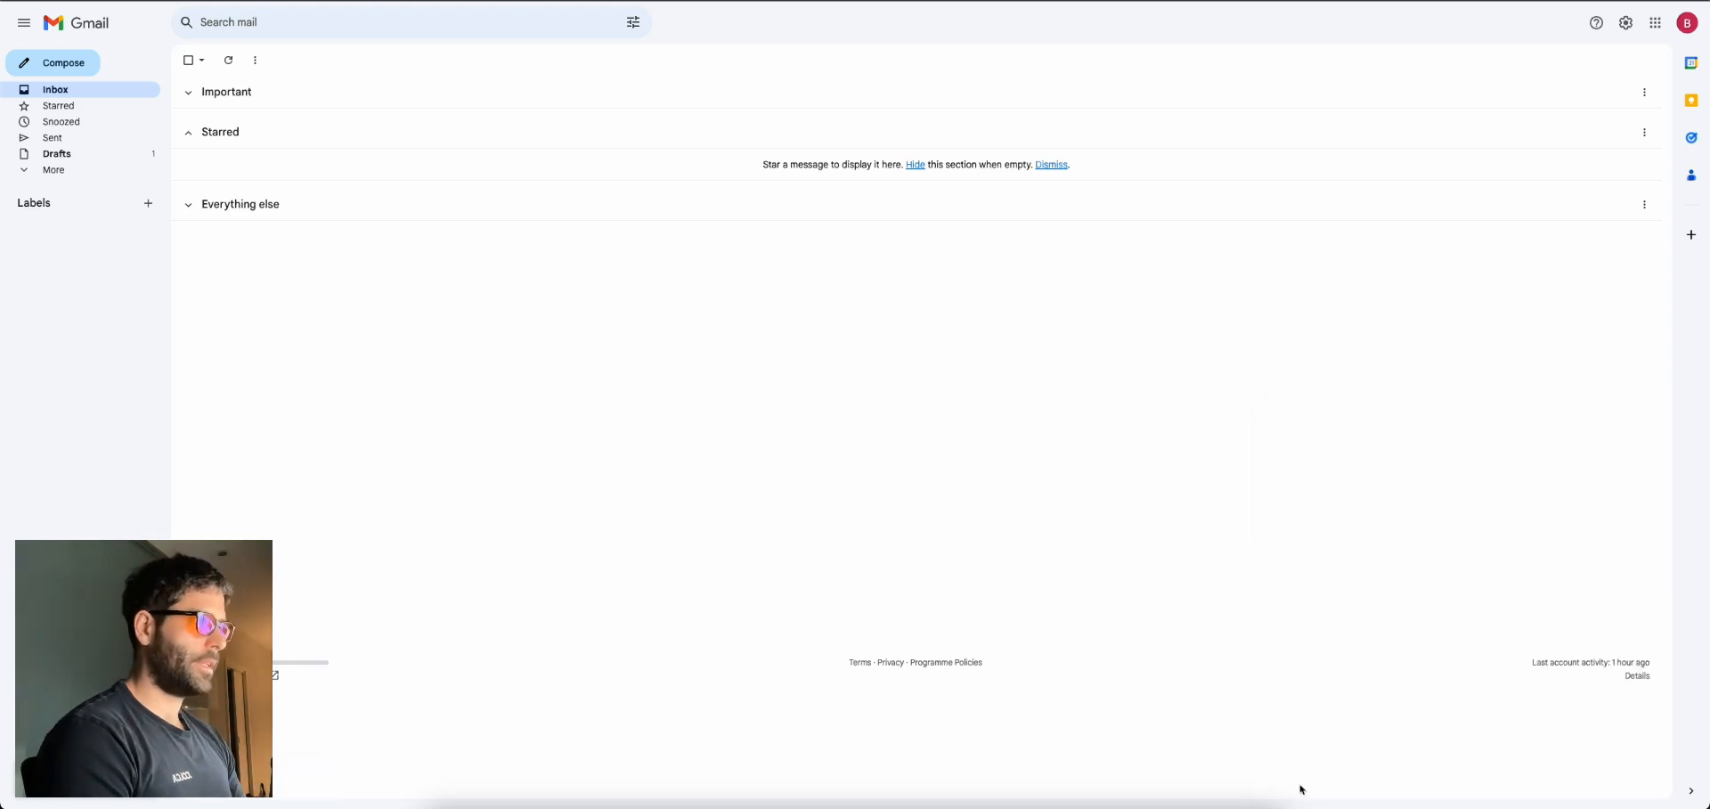
{"action": "key", "text": "ctrl+Tab"}
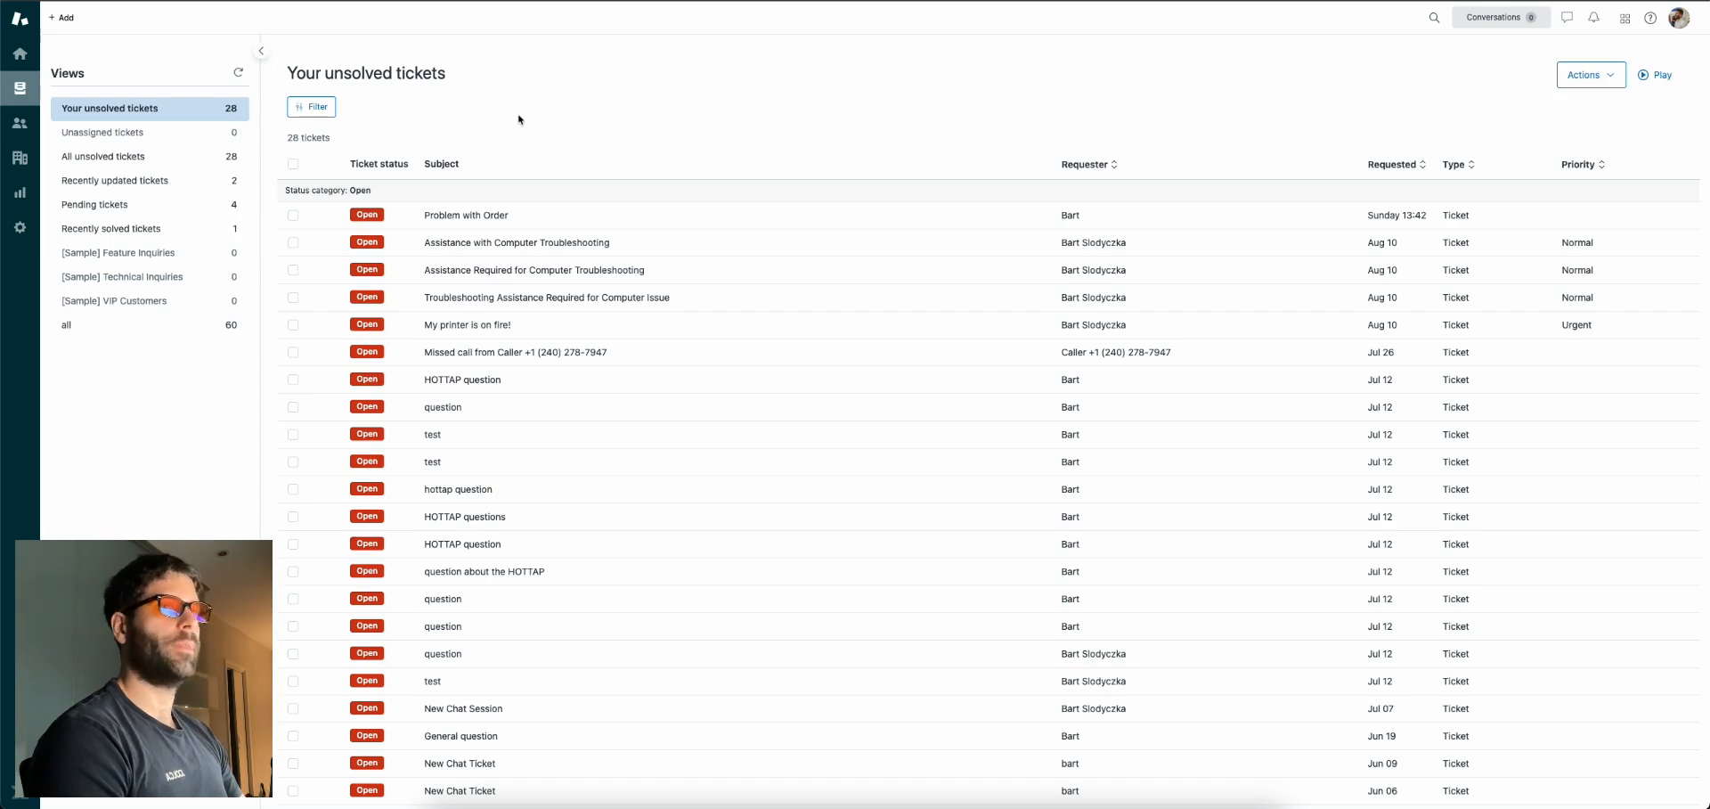
Open ticket #106 'hi there', check the Make scenario run, and view the ticket's reply
{"action": "left_click", "coordinate": [459, 216]}
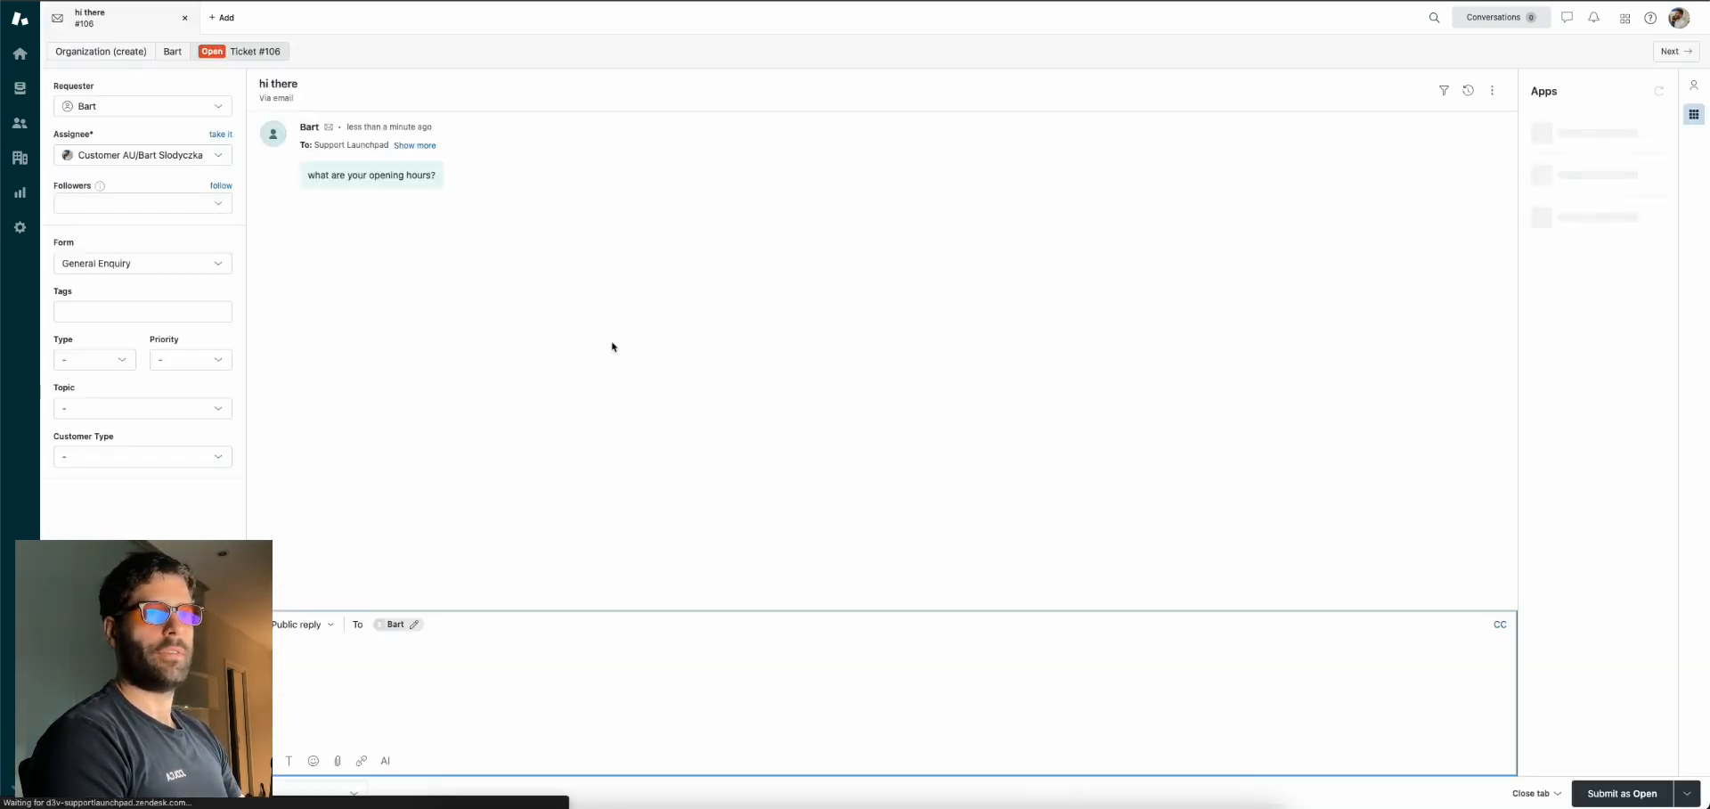
{"action": "key", "text": "ctrl+Tab"}
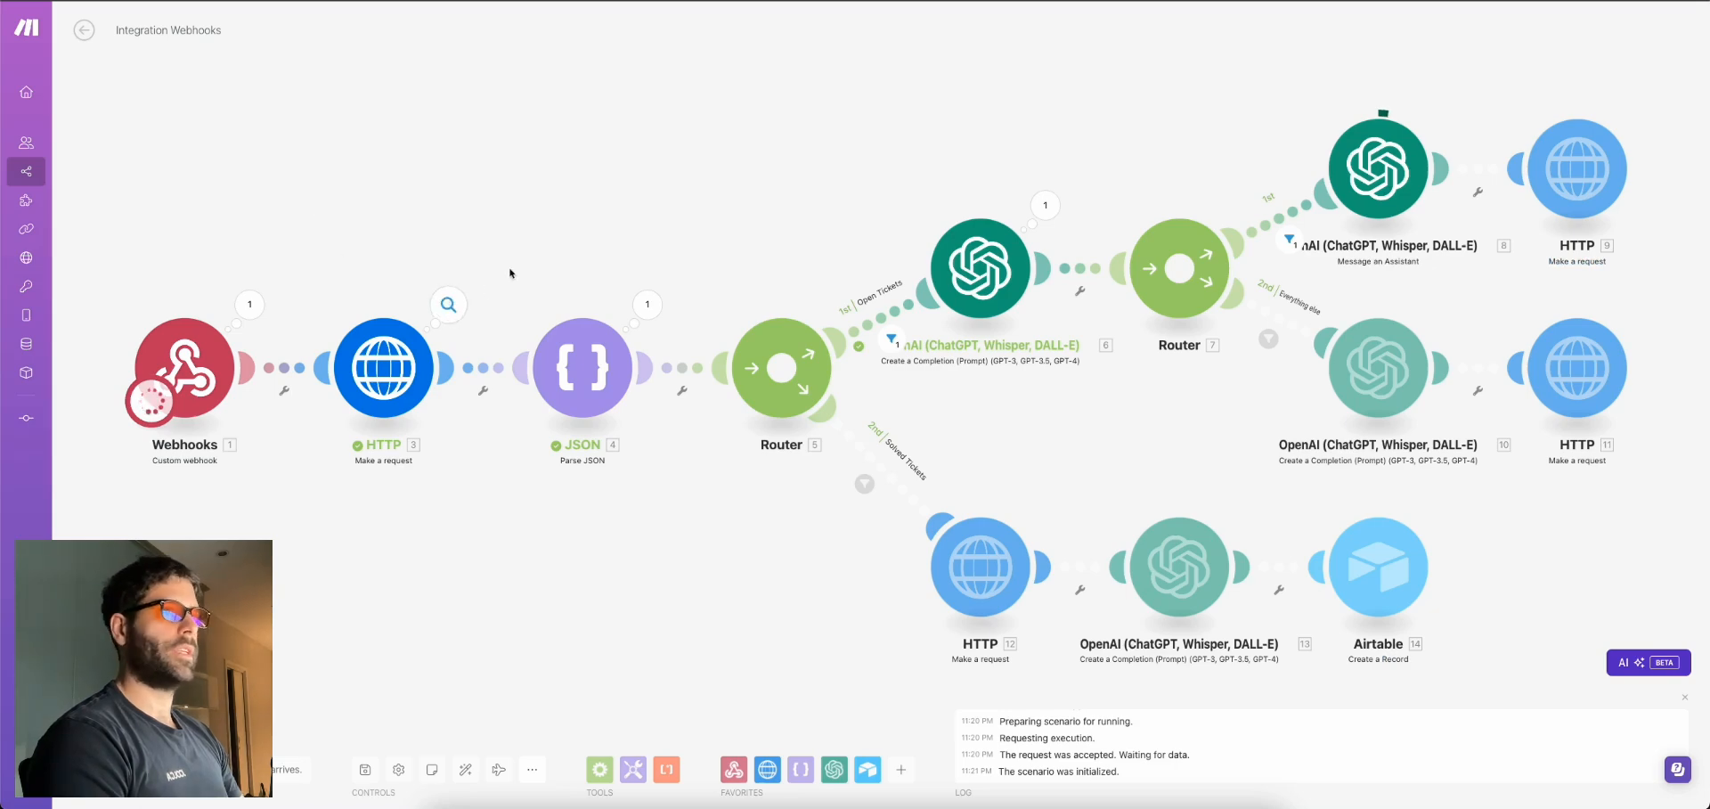
{"action": "left_click_drag", "start_coordinate": [1159, 153], "coordinate": [1114, 159]}
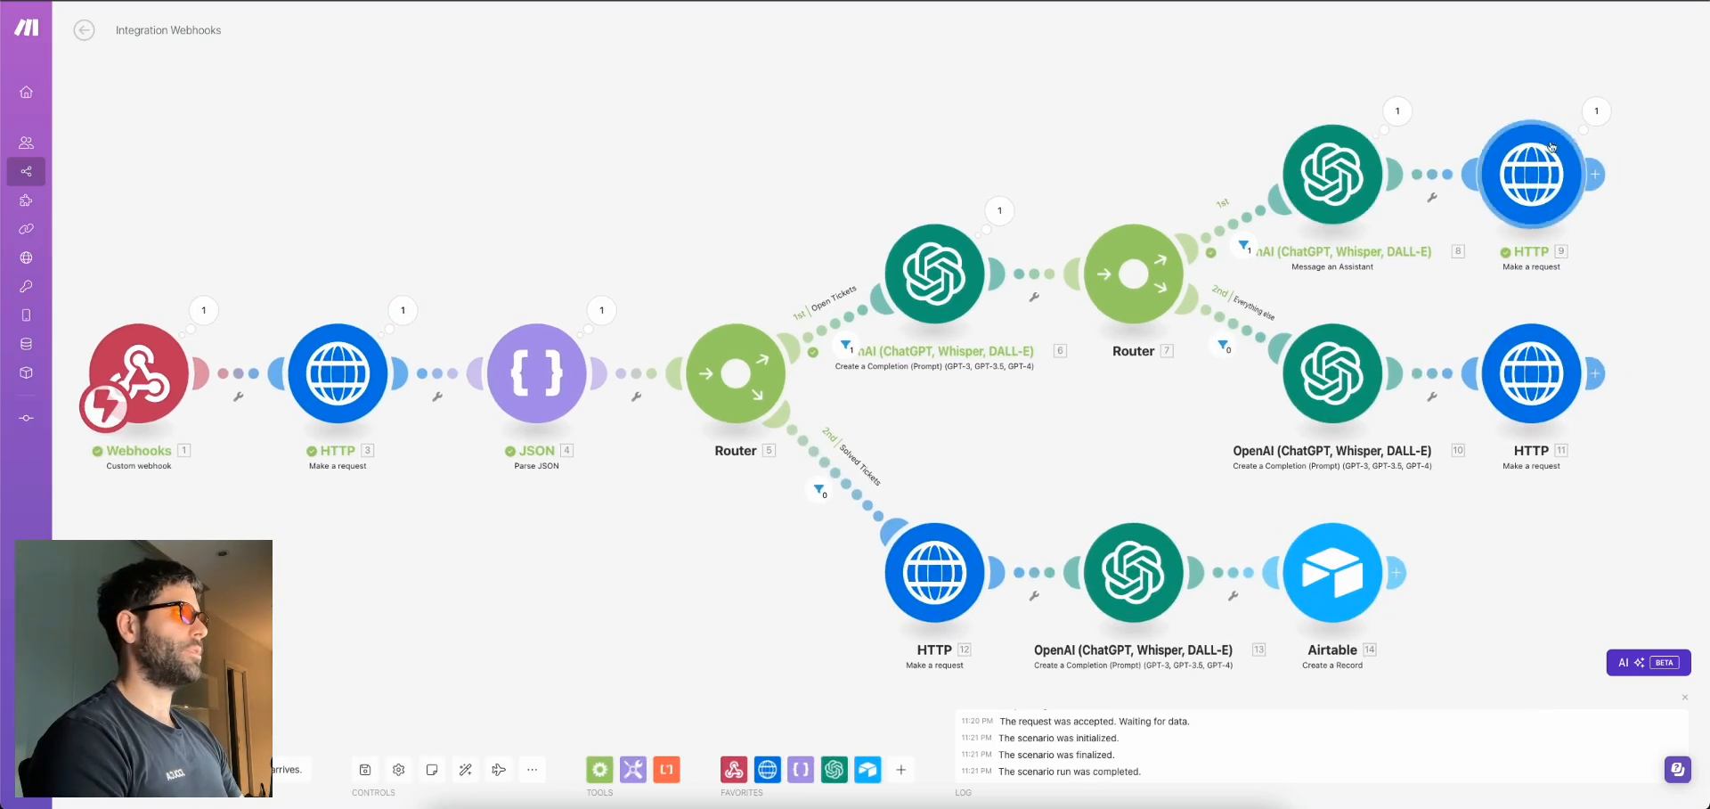
{"action": "key", "text": "ctrl+shift+Tab"}
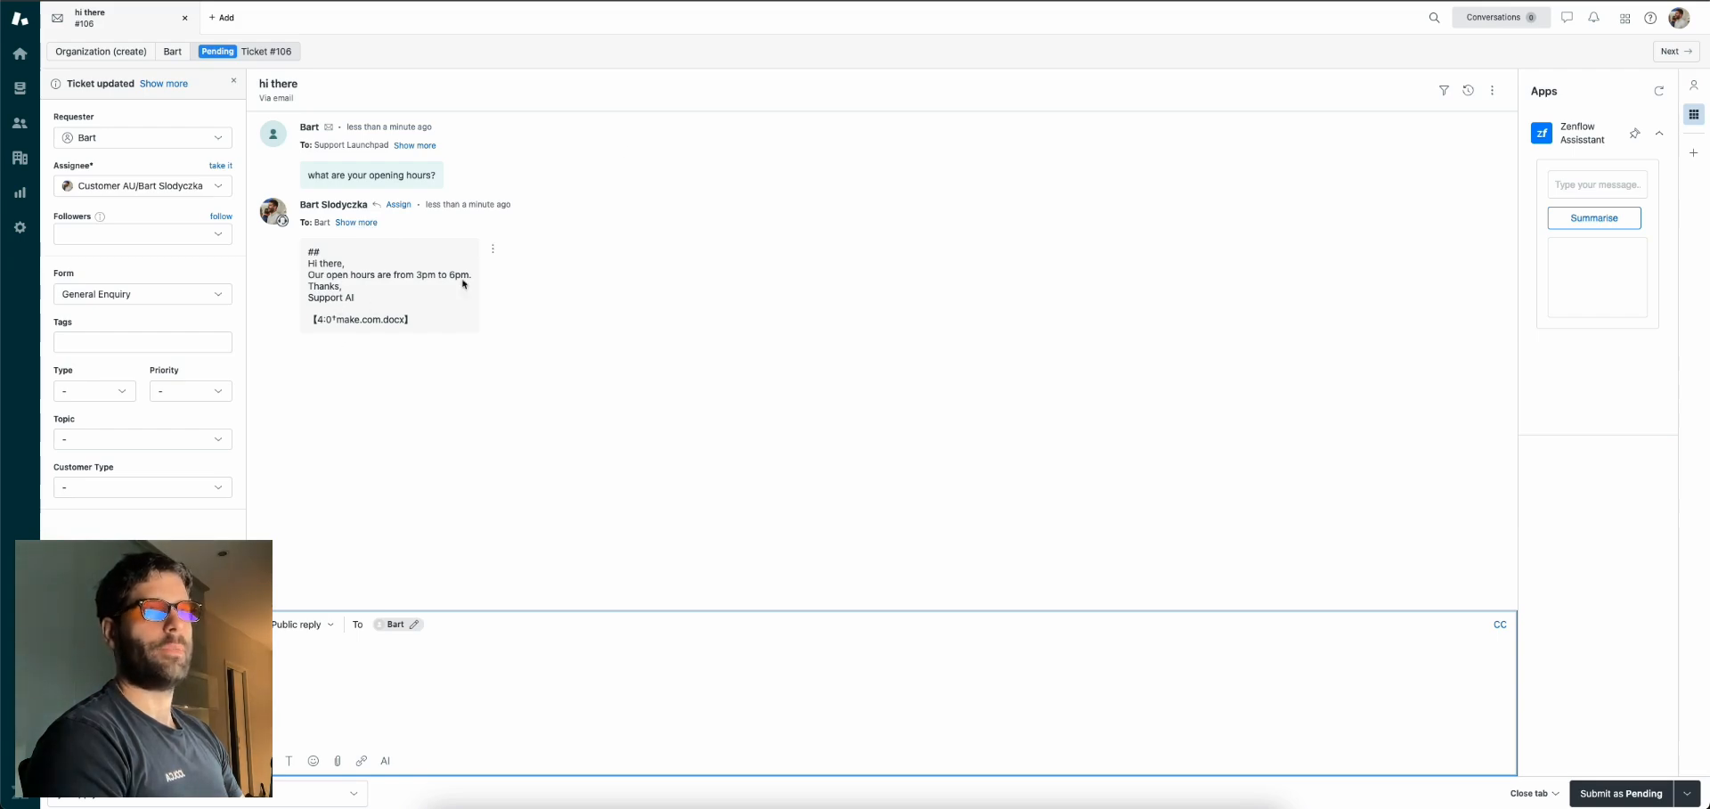
Confirm in Gmail the AI reply says opening hours are 3pm to 6pm, then return to Make
{"action": "key", "text": "ctrl+shift+Tab"}
{"action": "left_click_drag", "start_coordinate": [219, 223], "coordinate": [300, 288]}
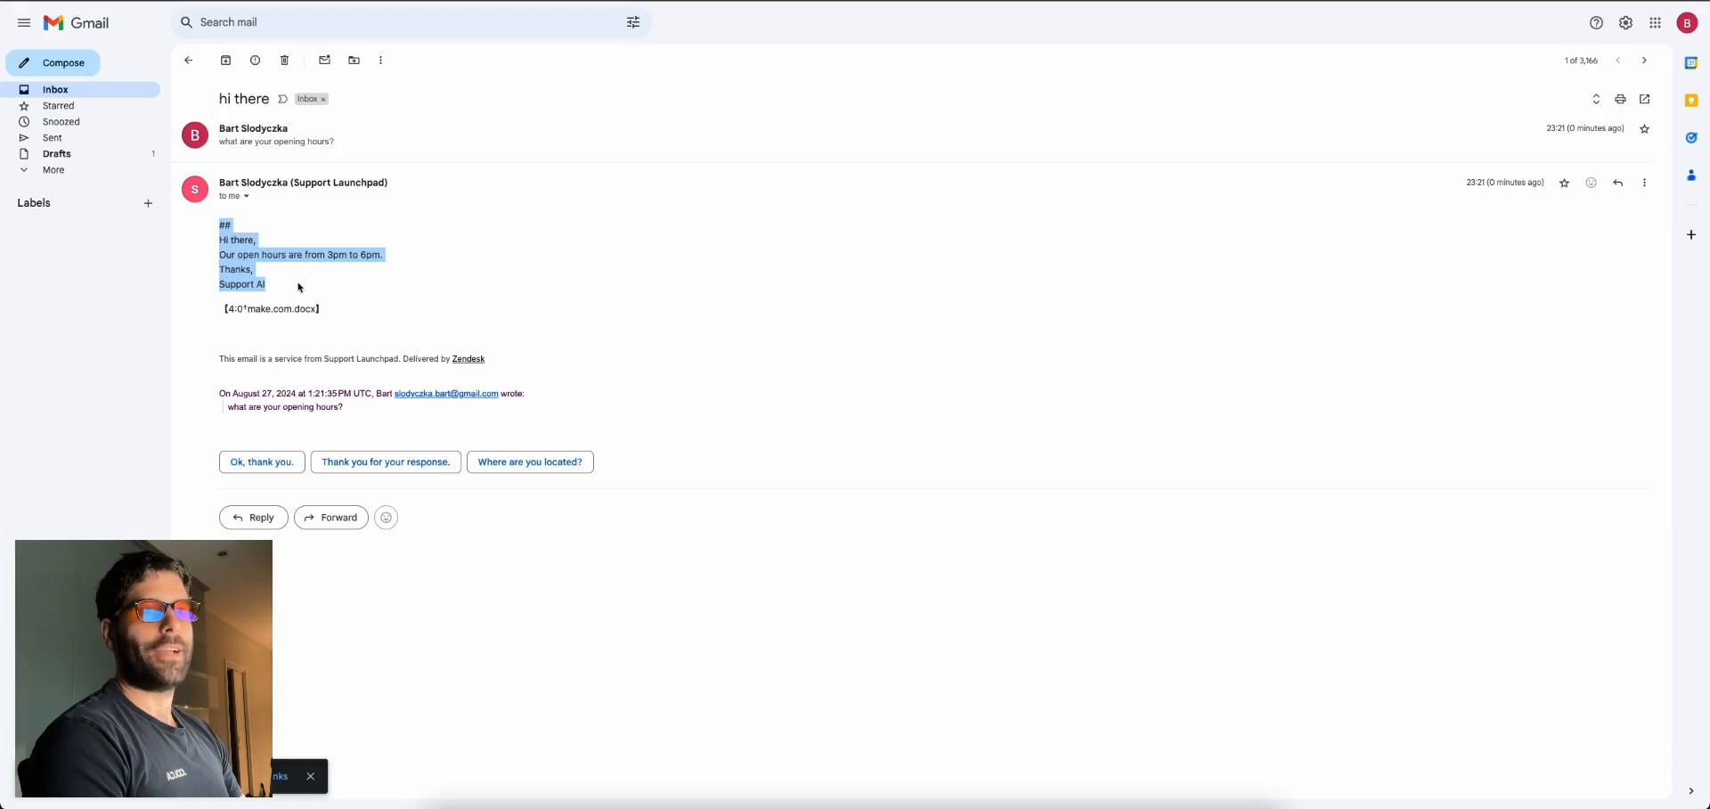
{"action": "left_click", "coordinate": [300, 288]}
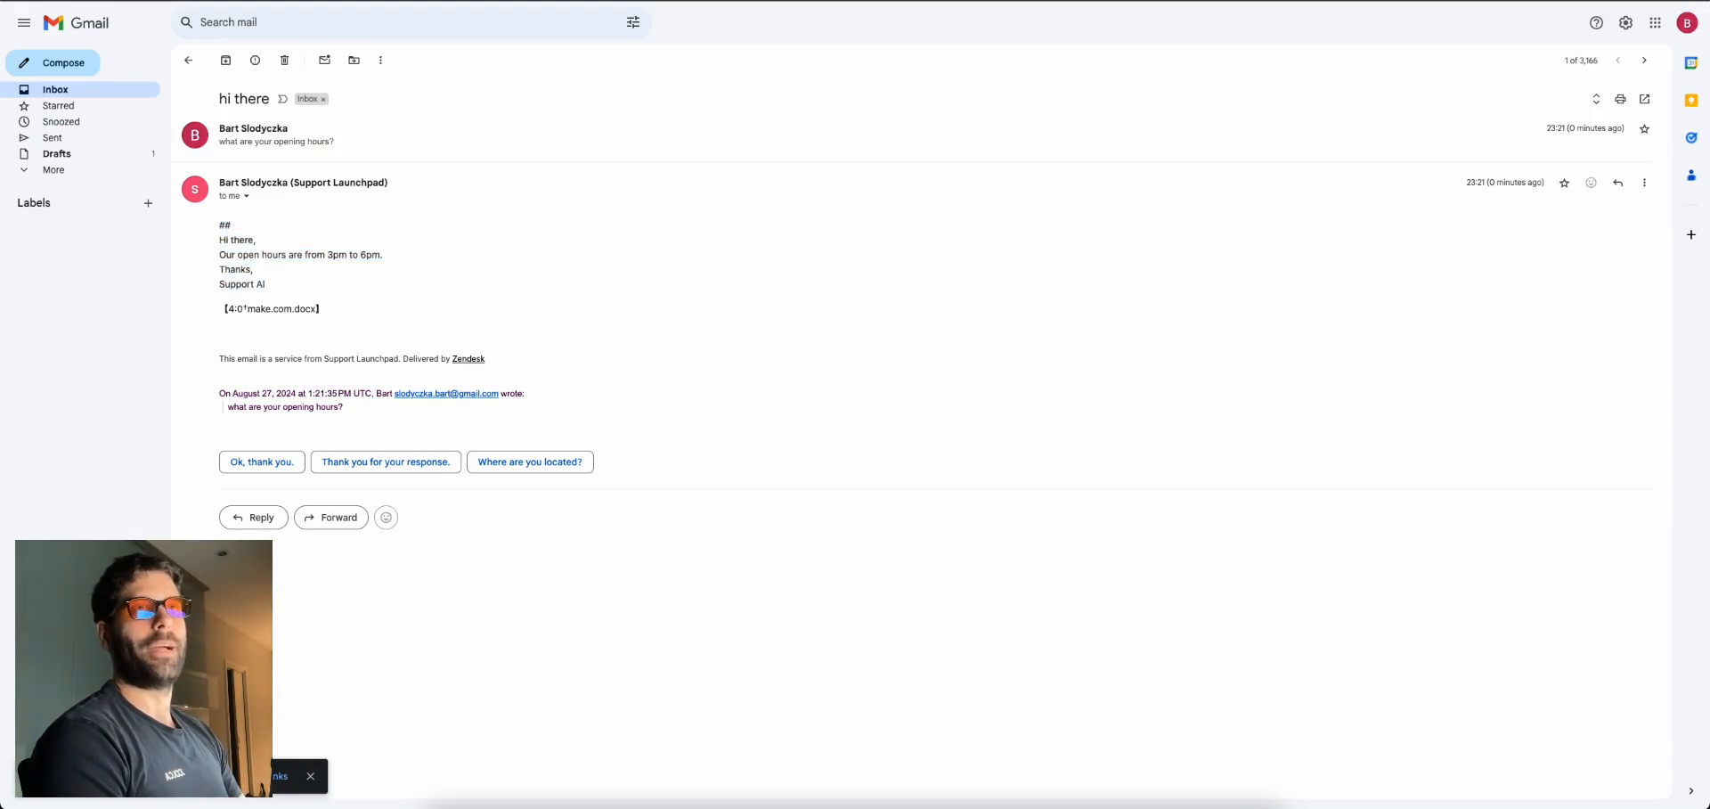
{"action": "key", "text": "ctrl+shift+Tab"}
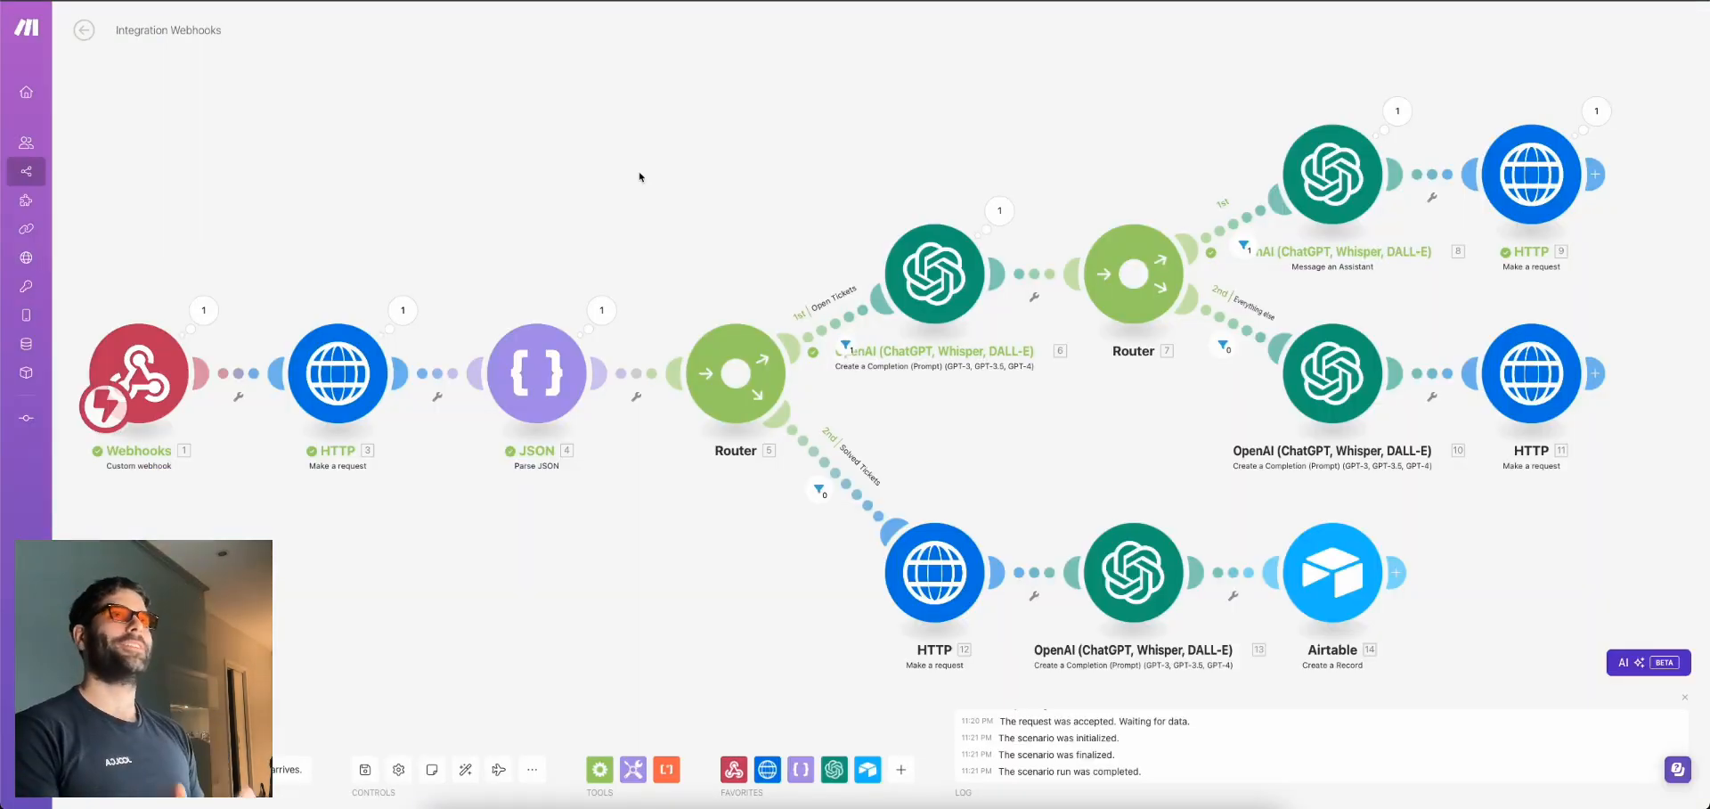